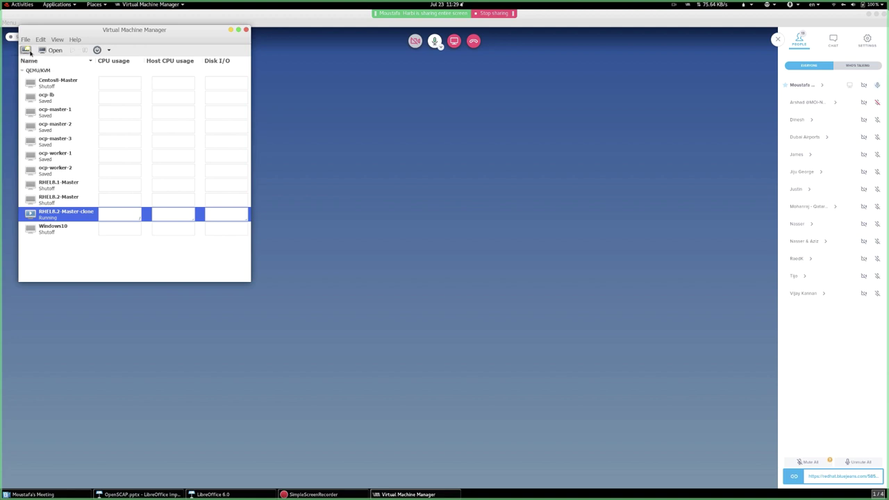
- Start a new VM from local media using the rhel-server-7.7-x86_64-dvd.iso image
{"action": "left_click", "coordinate": [27, 50]}
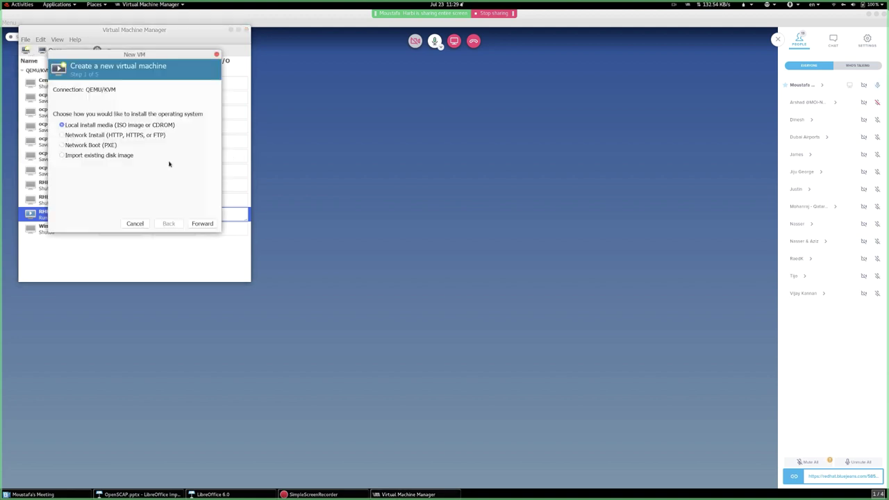
{"action": "left_click", "coordinate": [202, 223]}
{"action": "left_click", "coordinate": [209, 101]}
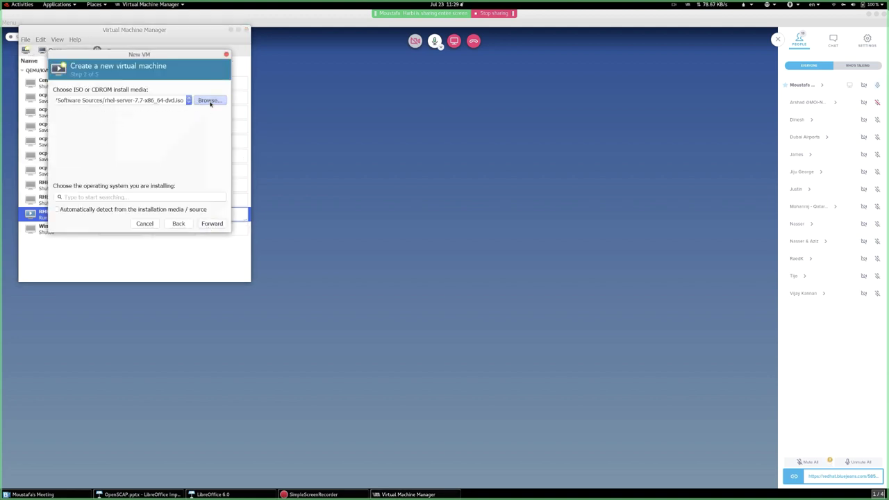
{"action": "left_click", "coordinate": [54, 99]}
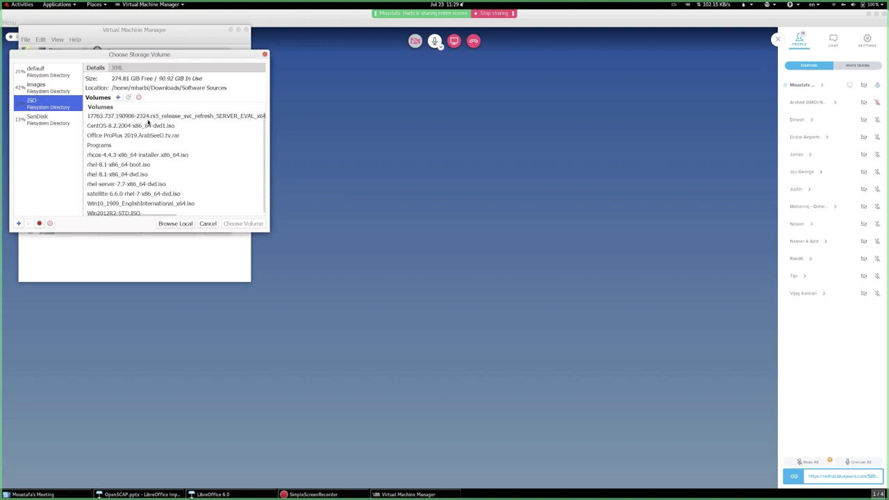
{"action": "left_click", "coordinate": [142, 184]}
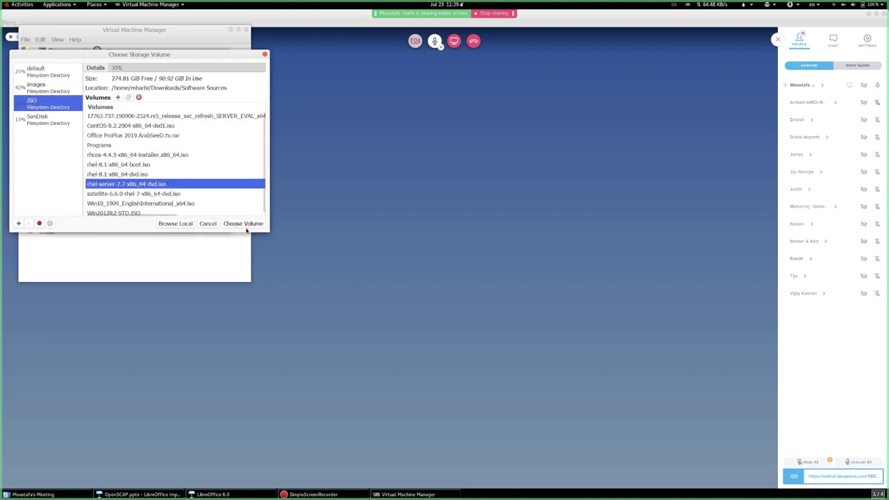
{"action": "left_click", "coordinate": [249, 225]}
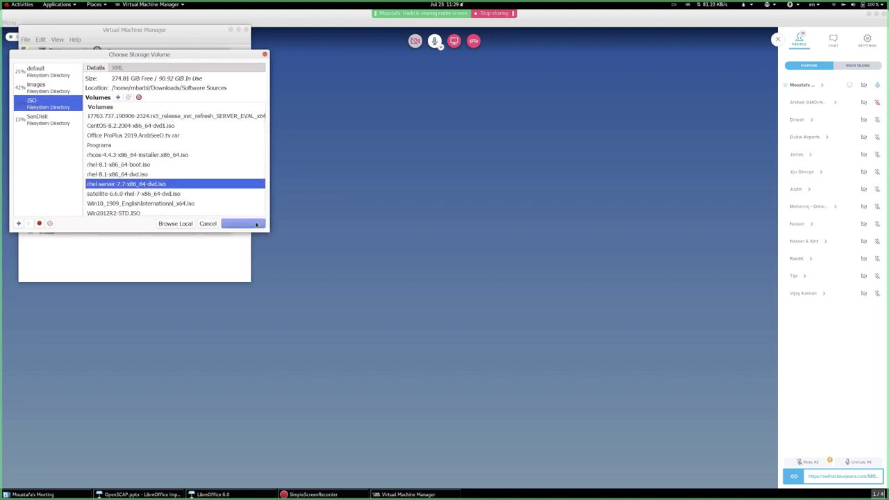
- Set the operating system to Red Hat Enterprise Linux 7.7
{"action": "left_click", "coordinate": [149, 198]}
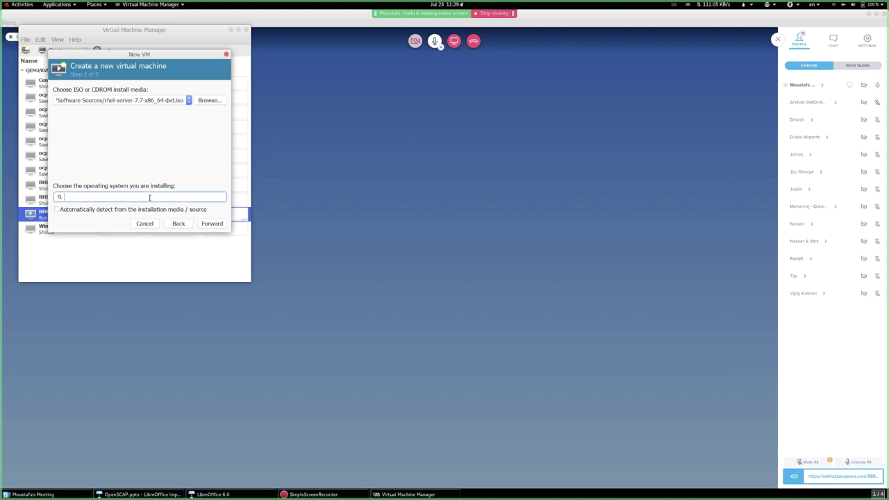
{"action": "type", "text": "rhel"}
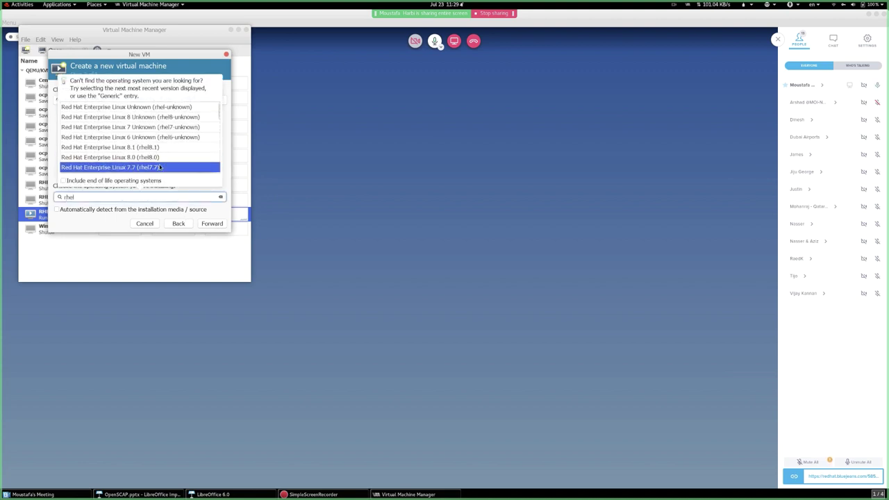
{"action": "left_click", "coordinate": [161, 167]}
{"action": "left_click", "coordinate": [210, 224]}
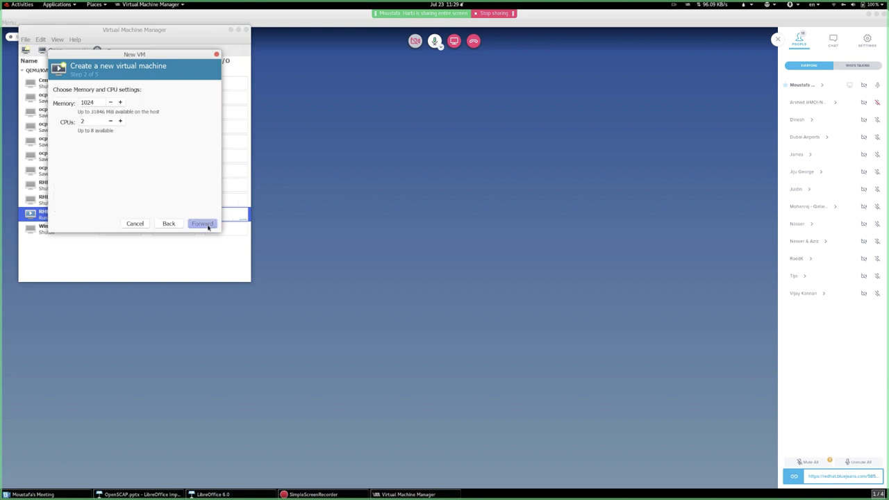
- Set memory to 4096 MiB and choose custom storage for the VM
{"action": "double_click", "coordinate": [92, 104]}
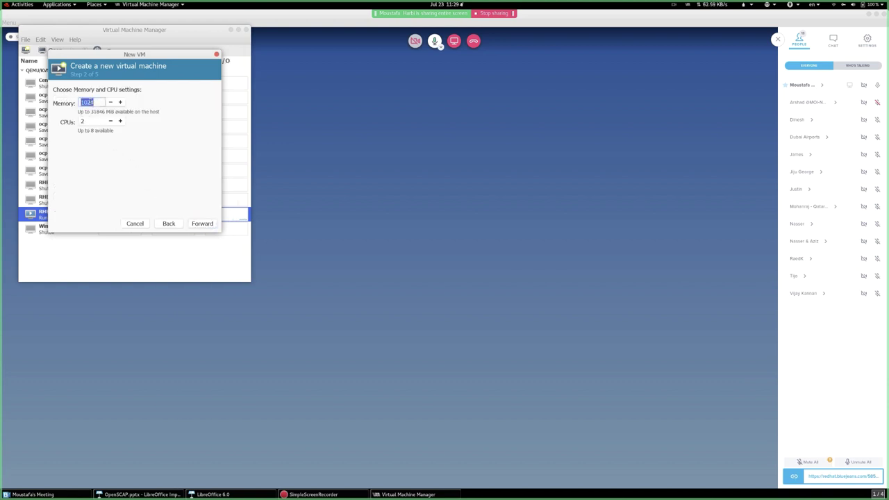
{"action": "type", "text": "4096"}
{"action": "left_click", "coordinate": [203, 223]}
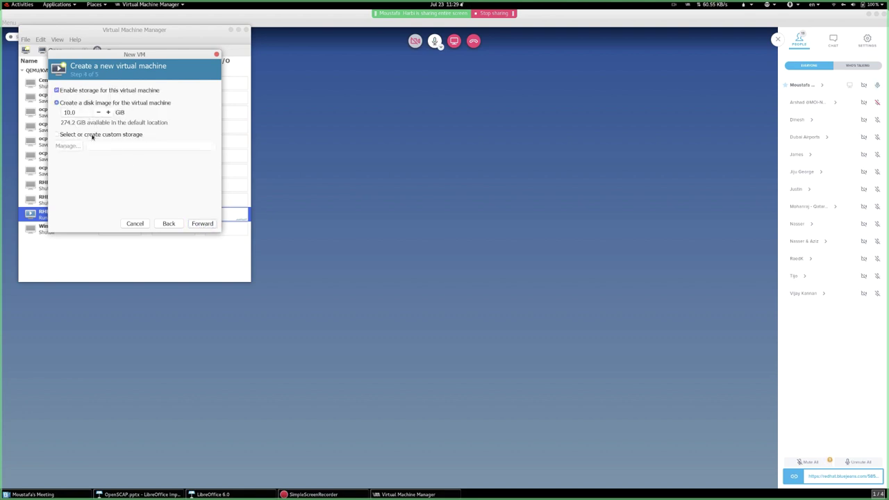
{"action": "left_click", "coordinate": [92, 136]}
- Launch and maximize Terminator, then change into /images/libvirt/
{"action": "mouse_move", "coordinate": [2, 3]}
{"action": "type", "text": "term"}
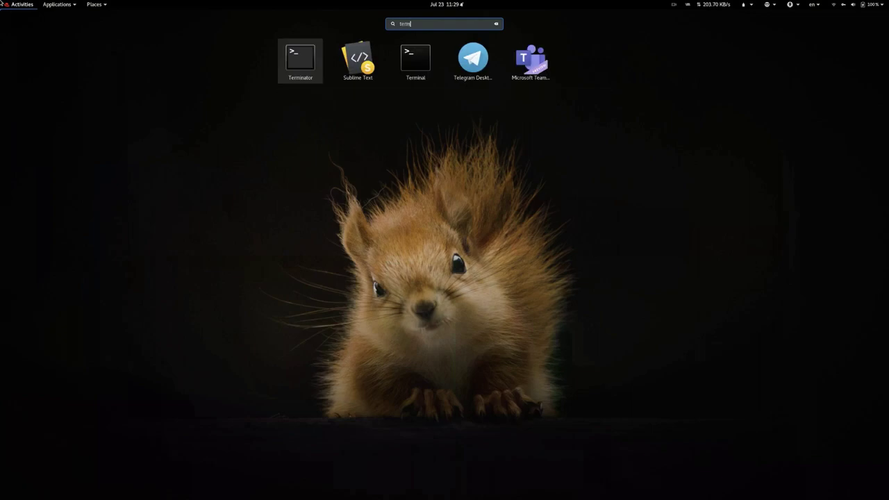
{"action": "type", "text": "i"}
{"action": "key", "text": "Escape"}
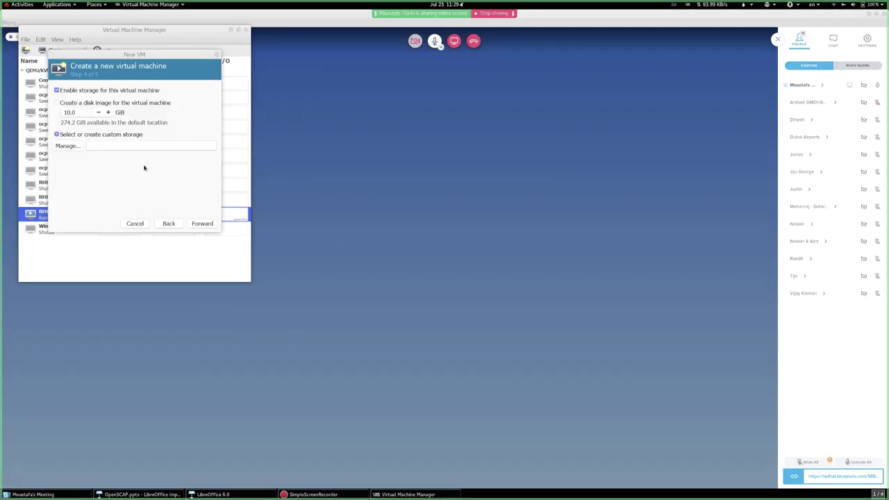
{"action": "double_click", "coordinate": [177, 46]}
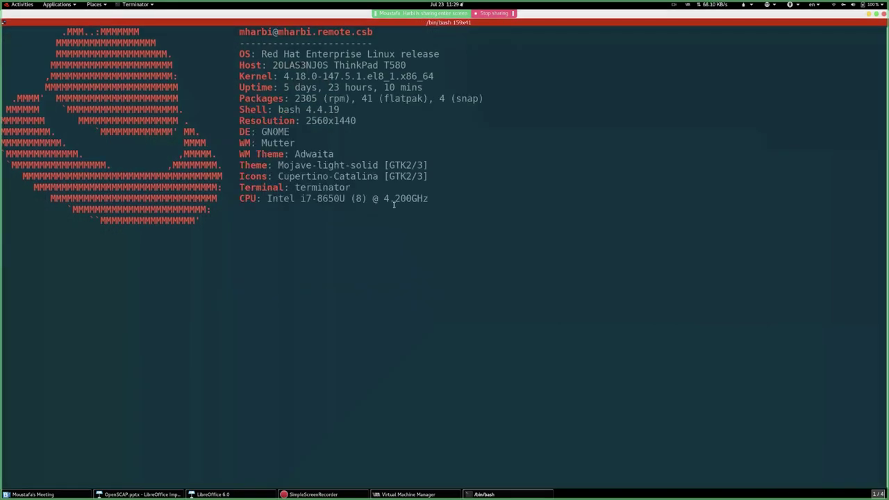
{"action": "type", "text": "cd /images/libvirt/"}
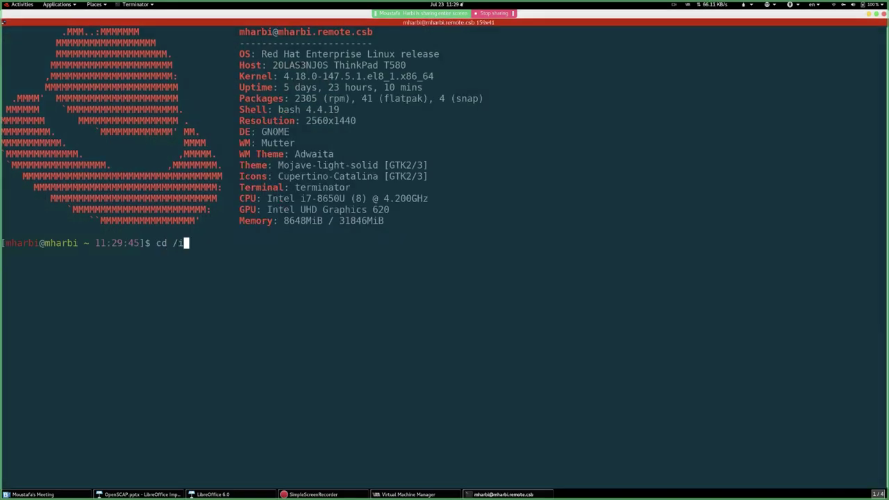
{"action": "key", "text": "Return"}
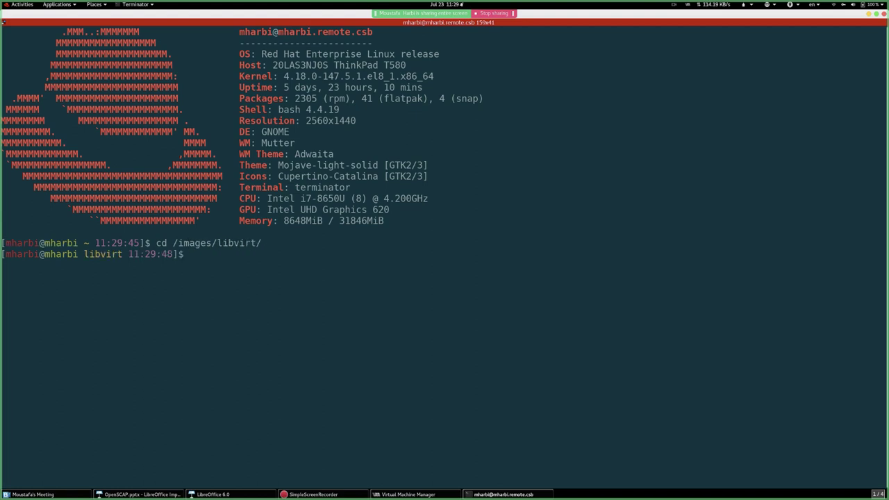
- Rerun the earlier qemu-img create command with the file name RHEL7.7-OSCAP.qcow2
{"action": "key", "text": "ctrl+r"}
{"action": "type", "text": "qemu"}
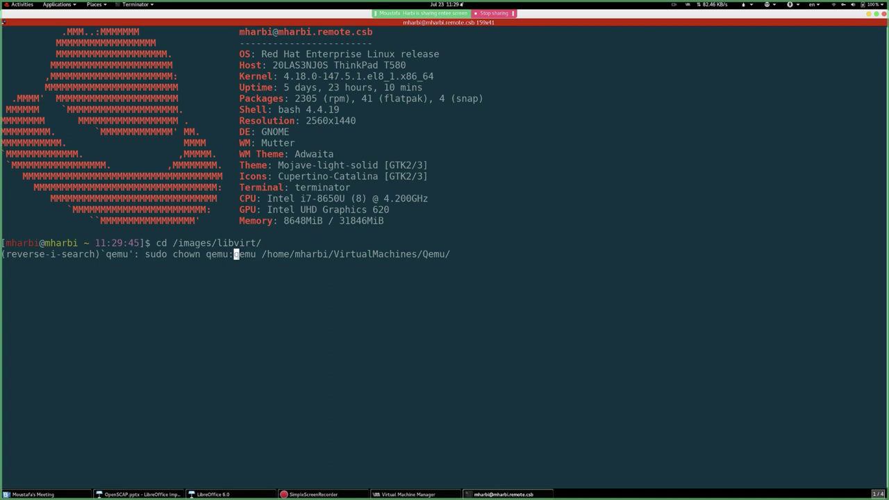
{"action": "type", "text": "-img"}
{"action": "key", "text": "Right"}
{"action": "key", "text": "Right"}
{"action": "key", "text": "Right"}
{"action": "key", "text": "Right"}
{"action": "key", "text": "Right"}
{"action": "key", "text": "Right"}
{"action": "key", "text": "Right"}
{"action": "key", "text": "Right"}
{"action": "key", "text": "Right"}
{"action": "key", "text": "Right"}
{"action": "key", "text": "Right"}
{"action": "key", "text": "Right"}
{"action": "key", "text": "Right"}
{"action": "key", "text": "Right"}
{"action": "key", "text": "Right"}
{"action": "key", "text": "Right"}
{"action": "key", "text": "Right"}
{"action": "key", "text": "Right"}
{"action": "key", "text": "Right"}
{"action": "key", "text": "Right"}
{"action": "key", "text": "Right"}
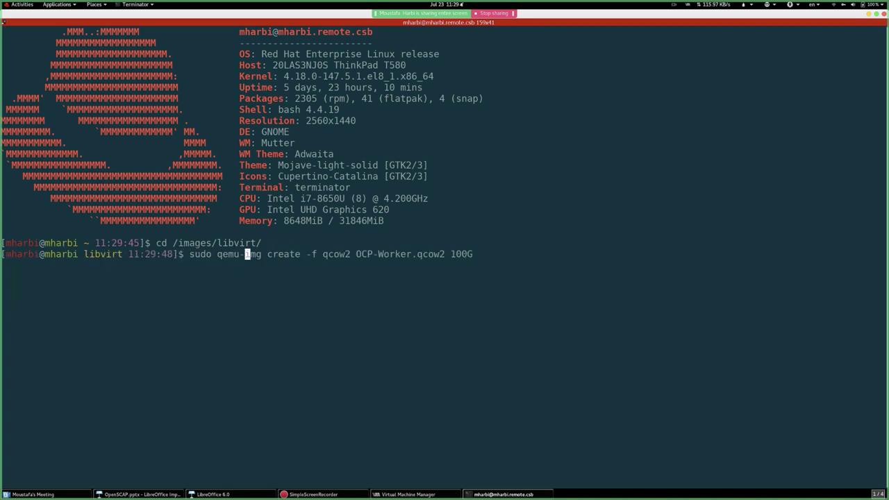
{"action": "key", "text": "Left"}
{"action": "key", "text": "Left"}
{"action": "key", "text": "Left"}
{"action": "key", "text": "BackSpace"}
{"action": "key", "text": "BackSpace"}
{"action": "key", "text": "BackSpace"}
{"action": "key", "text": "BackSpace"}
{"action": "key", "text": "BackSpace"}
{"action": "key", "text": "BackSpace"}
{"action": "key", "text": "BackSpace"}
{"action": "key", "text": "BackSpace"}
{"action": "key", "text": "BackSpace"}
{"action": "key", "text": "BackSpace"}
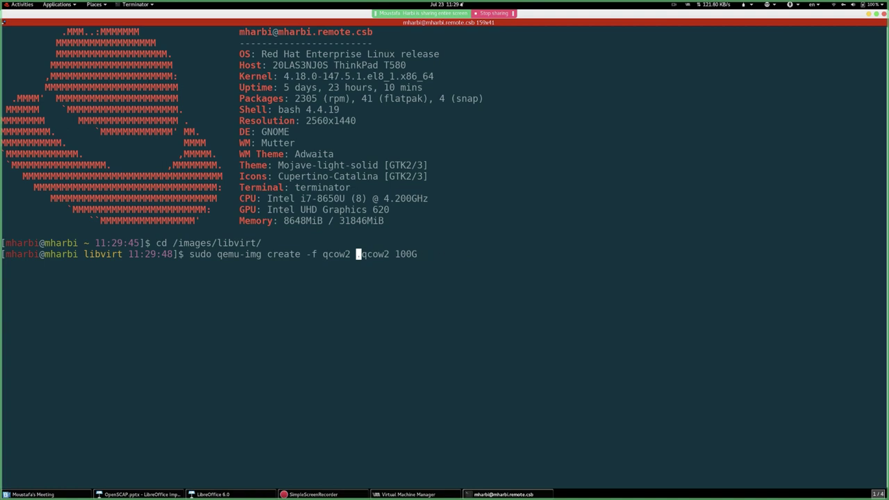
{"action": "type", "text": "RHJEL7"}
{"action": "key", "text": "BackSpace"}
{"action": "key", "text": "BackSpace"}
{"action": "key", "text": "BackSpace"}
{"action": "key", "text": "BackSpace"}
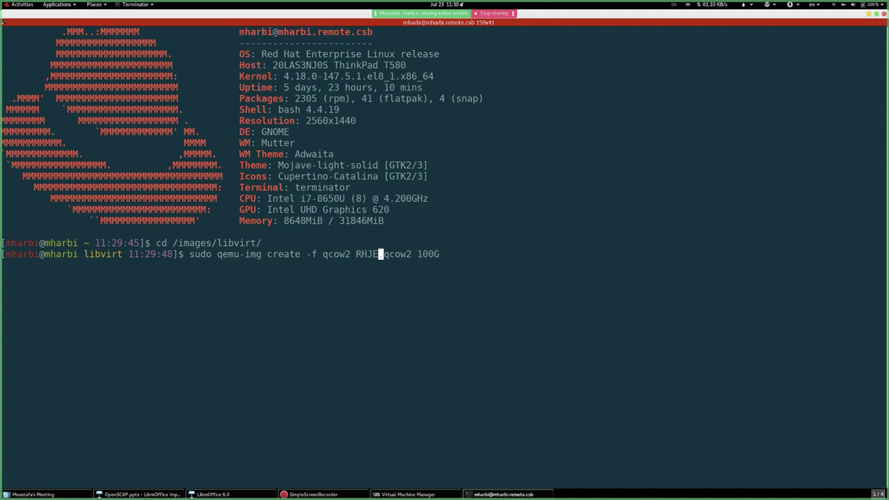
{"action": "type", "text": "EL"}
{"action": "type", "text": "7.7"}
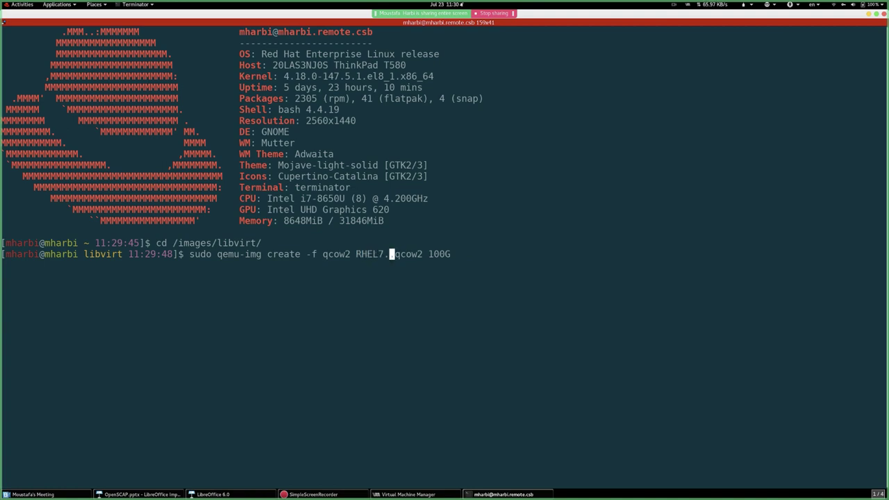
{"action": "type", "text": "-oSCA"}
{"action": "key", "text": "BackSpace"}
{"action": "key", "text": "BackSpace"}
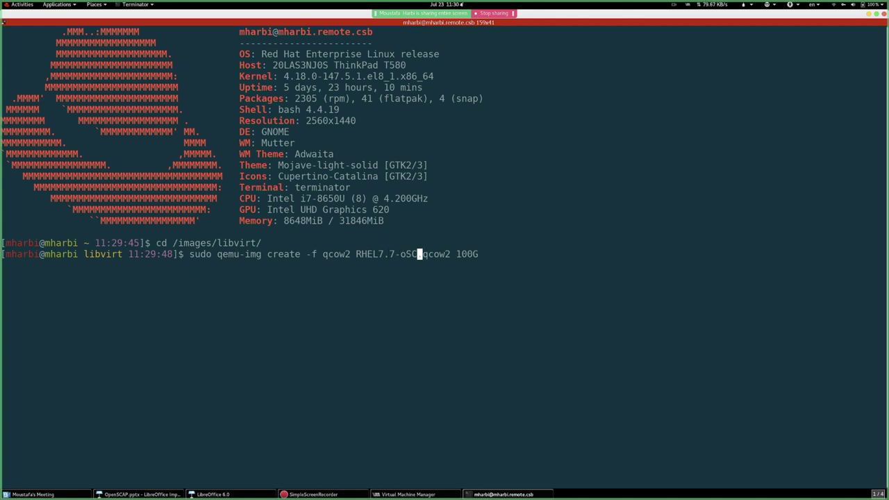
{"action": "key", "text": "BackSpace"}
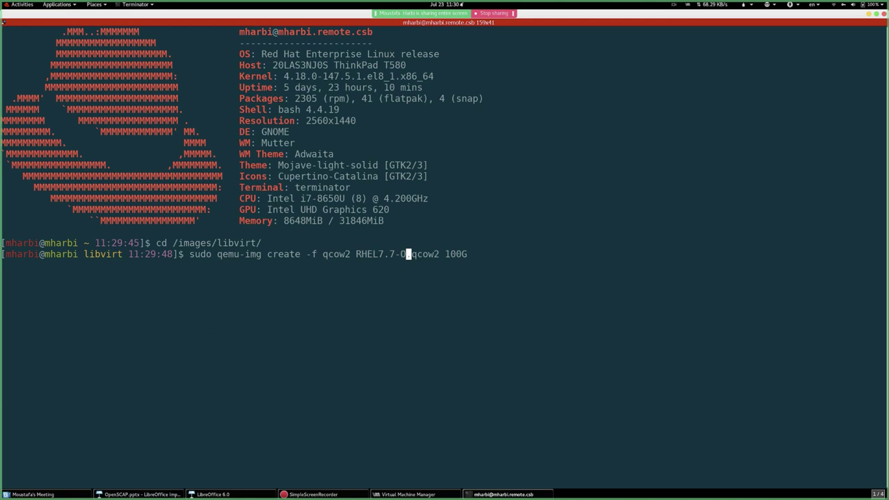
{"action": "type", "text": "SCAP"}
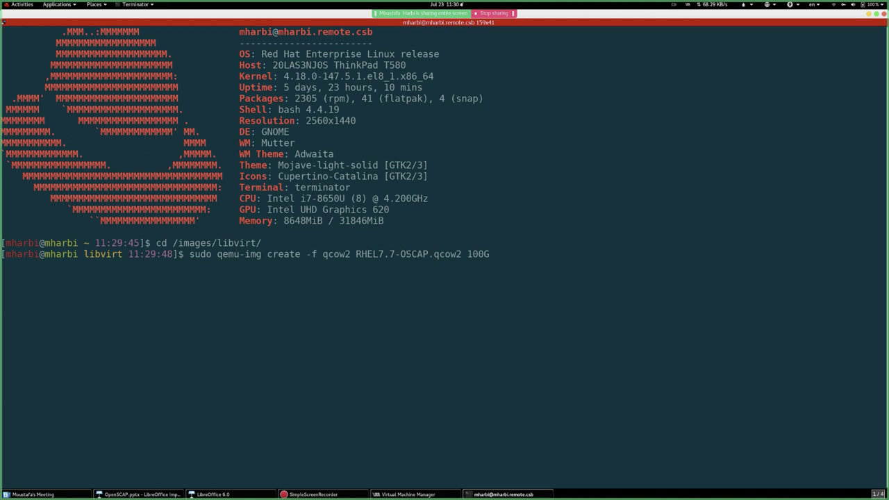
{"action": "key", "text": "Return"}
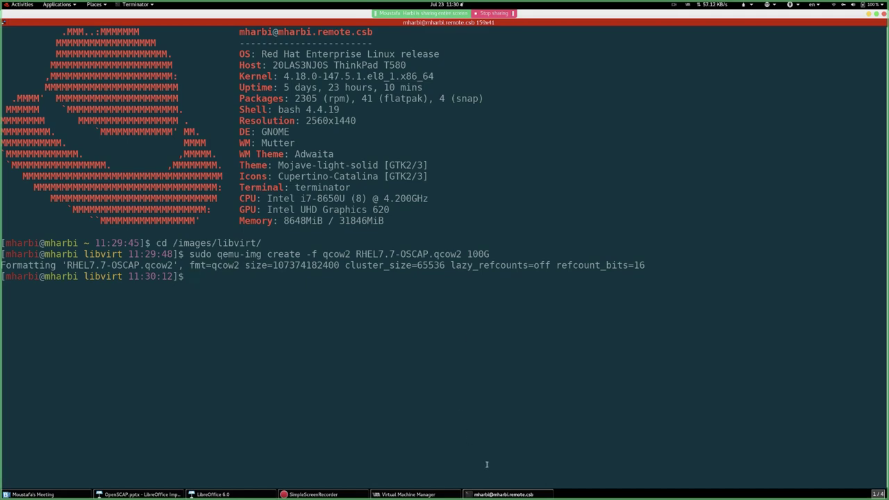
{"action": "left_click", "coordinate": [503, 494]}
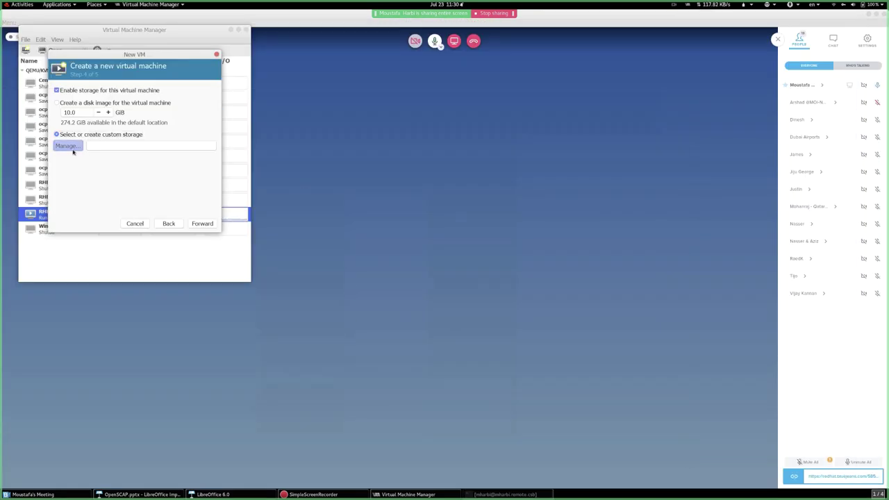
- Choose the RHEL7.7-OSCAP.qcow2 volume from the SanDisk pool as the VM's disk
{"action": "left_click", "coordinate": [69, 145]}
{"action": "left_click", "coordinate": [39, 123]}
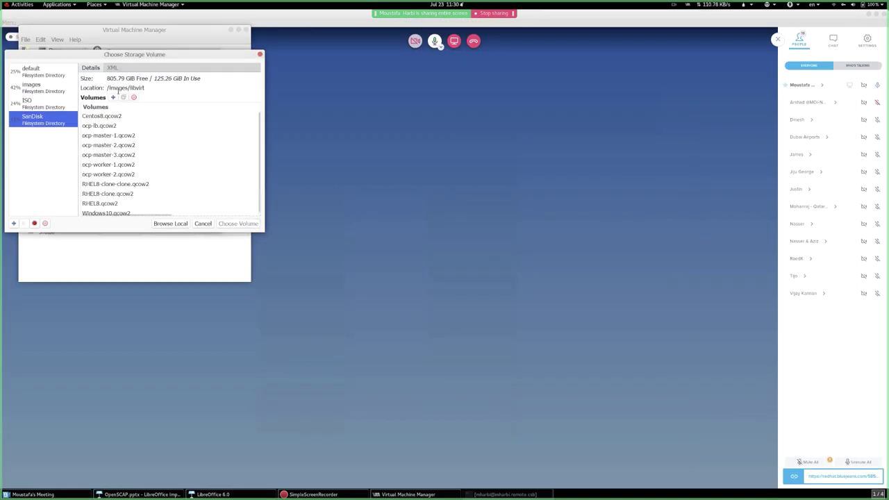
{"action": "scroll", "coordinate": [160, 165], "scroll_direction": "down", "scroll_amount": 2}
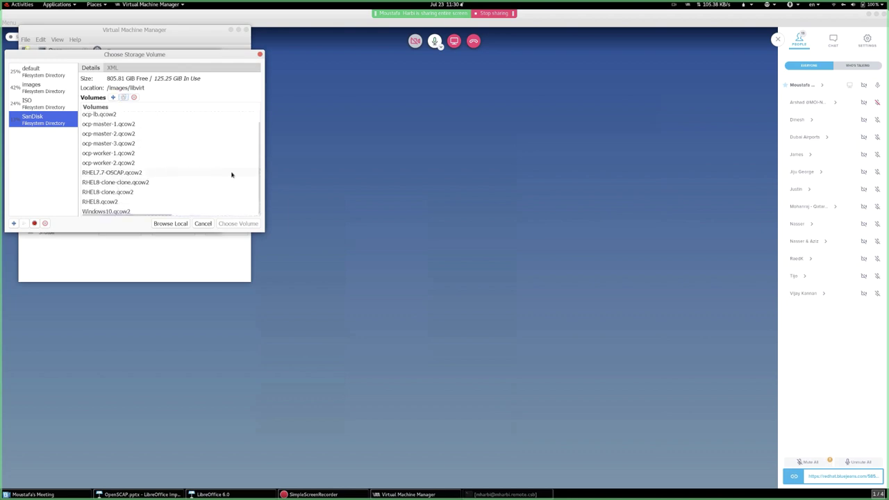
{"action": "left_click", "coordinate": [127, 175]}
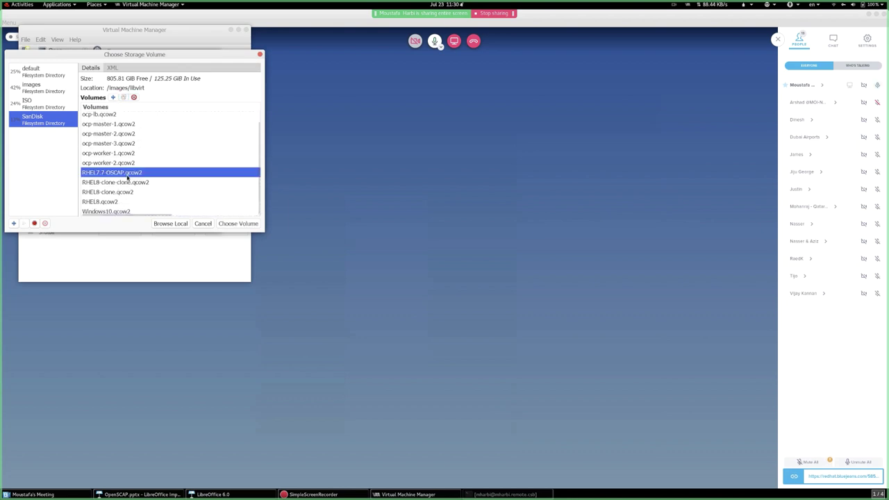
{"action": "left_click", "coordinate": [240, 223]}
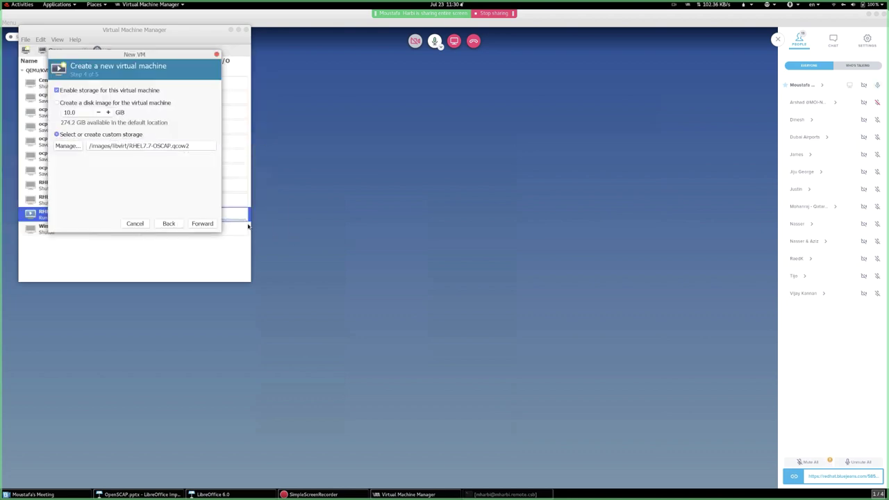
{"action": "left_click", "coordinate": [202, 222]}
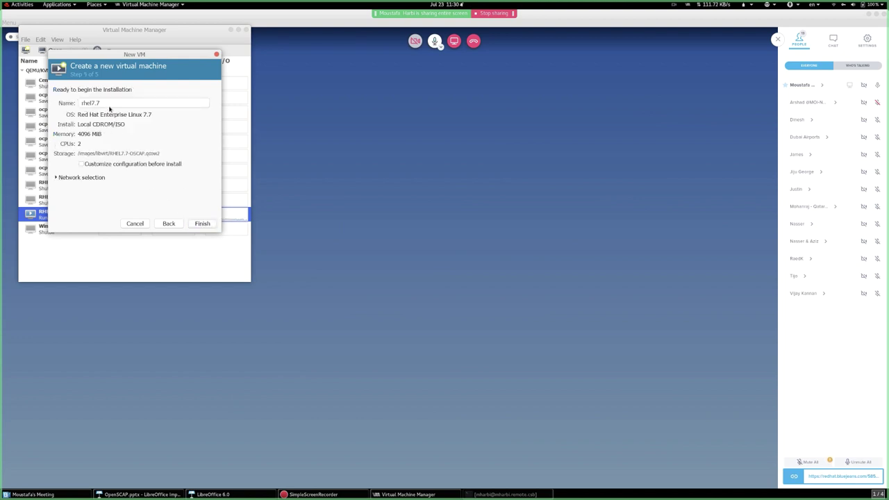
- Rename the VM to OSCAP-Client and finish the wizard
{"action": "left_click_drag", "start_coordinate": [110, 105], "coordinate": [41, 104]}
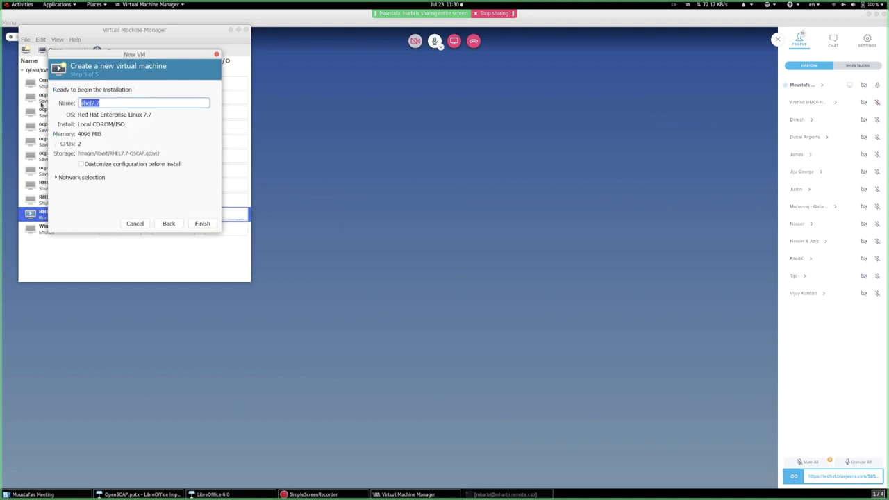
{"action": "type", "text": "OSCAP-Client"}
{"action": "left_click", "coordinate": [197, 224]}
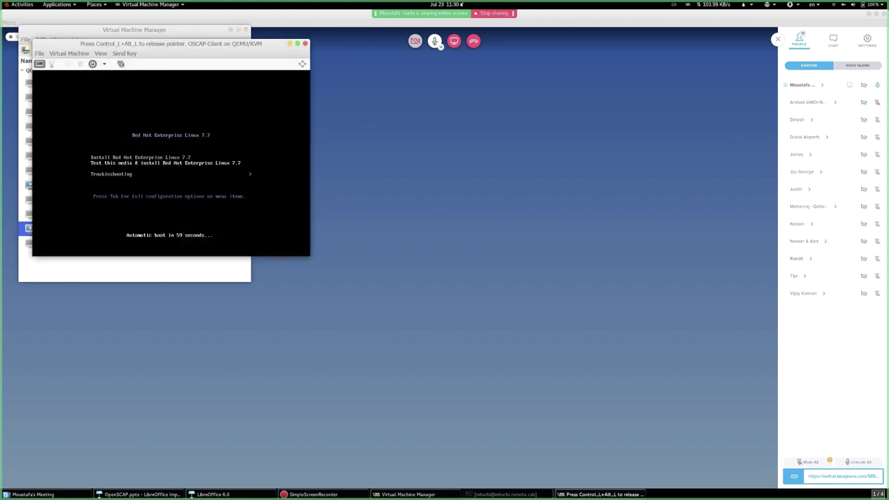
- Boot the RHEL 7.7 installer, set the display to always scale, and enlarge the console
{"action": "key", "text": "Up"}
{"action": "key", "text": "Return"}
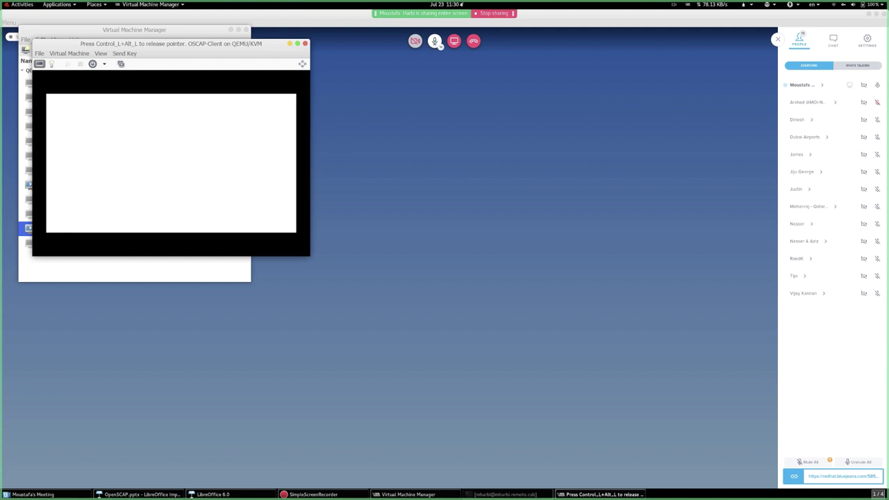
{"action": "key", "text": "ctrl+alt"}
{"action": "left_click_drag", "start_coordinate": [232, 46], "coordinate": [463, 65]}
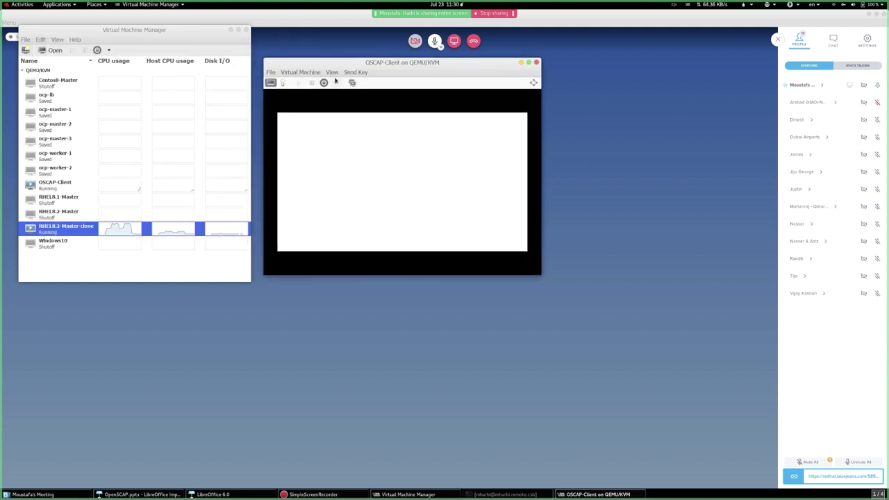
{"action": "left_click", "coordinate": [332, 72]}
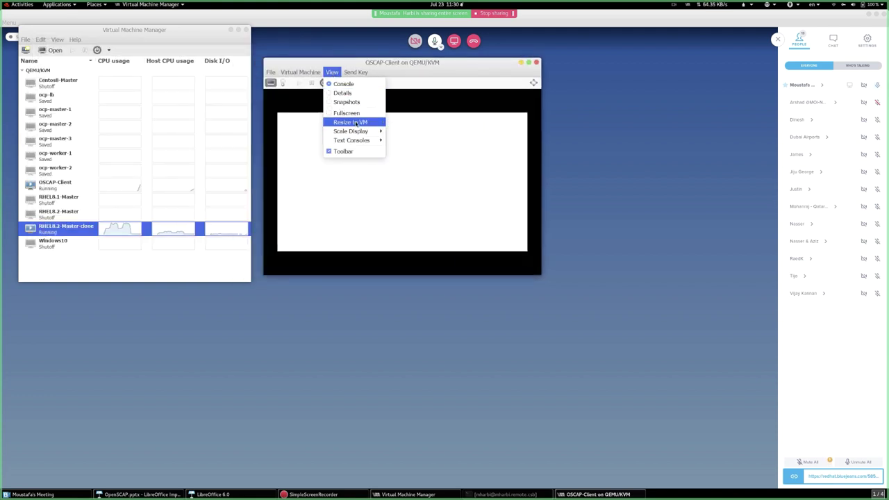
{"action": "mouse_move", "coordinate": [350, 131]}
{"action": "left_click", "coordinate": [410, 131]}
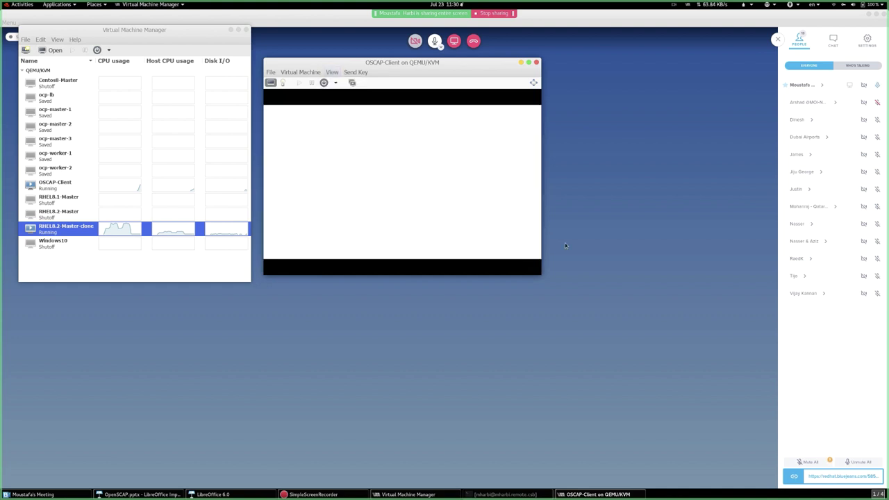
{"action": "left_click_drag", "start_coordinate": [543, 273], "coordinate": [706, 397]}
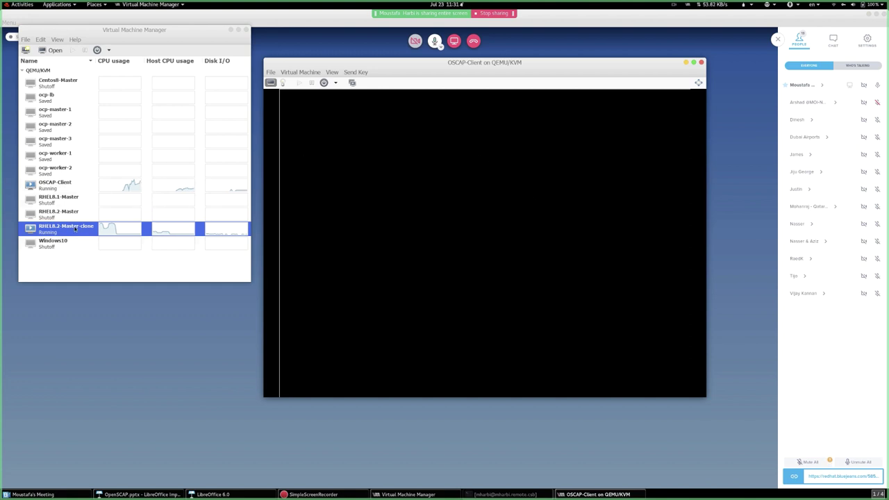
- Log into RHEL8.2-Master-clone's console as root and run ip a s
{"action": "double_click", "coordinate": [63, 226]}
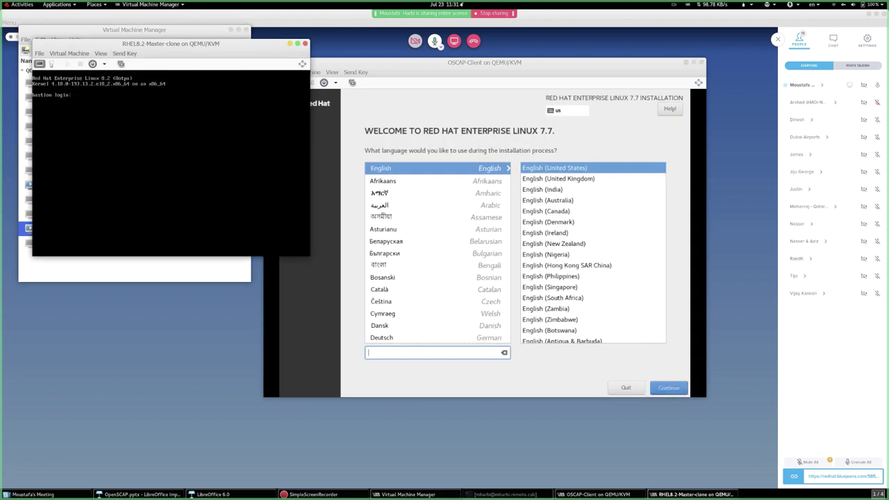
{"action": "type", "text": "root"}
{"action": "key", "text": "Return"}
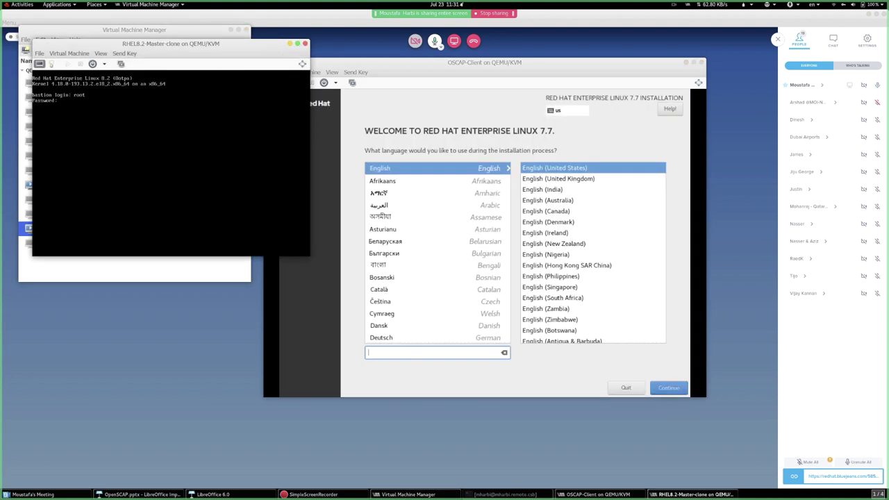
{"action": "key", "text": "Return"}
{"action": "key", "text": "Return"}
{"action": "key", "text": "Return"}
{"action": "type", "text": "ip "}
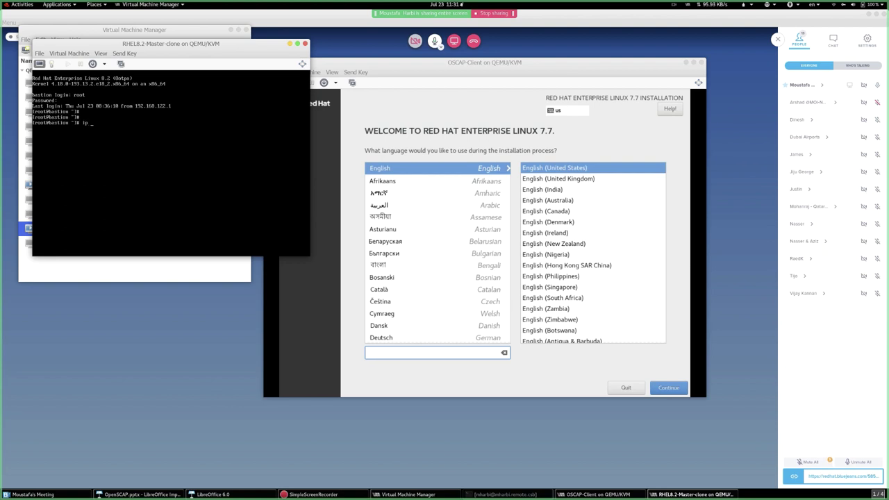
{"action": "type", "text": "a s"}
{"action": "key", "text": "Return"}
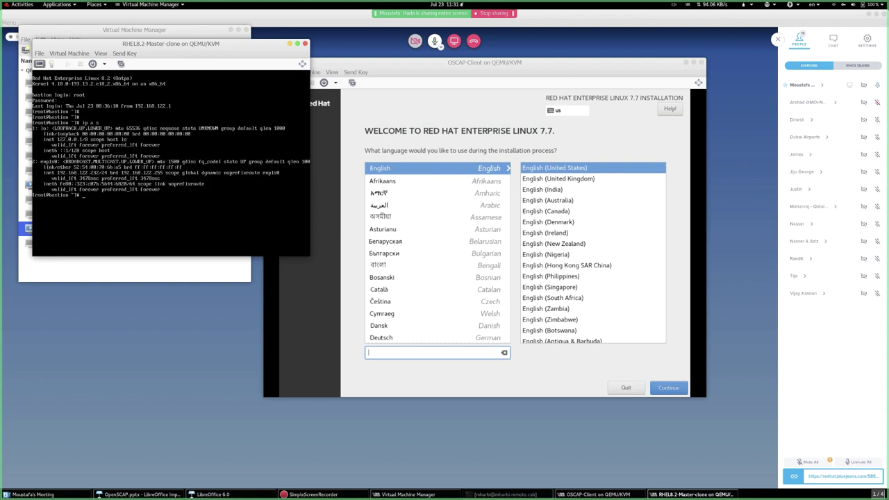
- Choose manual partitioning in Installation Destination and create mount points automatically
{"action": "left_click", "coordinate": [304, 44]}
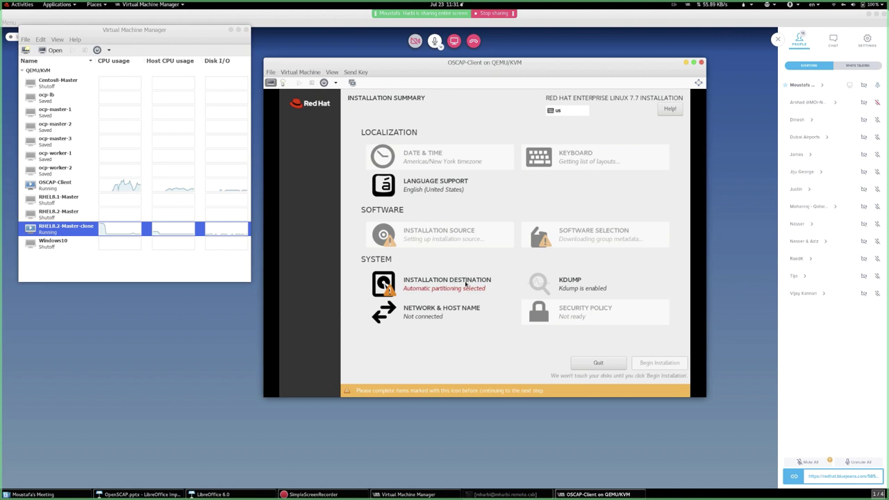
{"action": "left_click", "coordinate": [466, 285]}
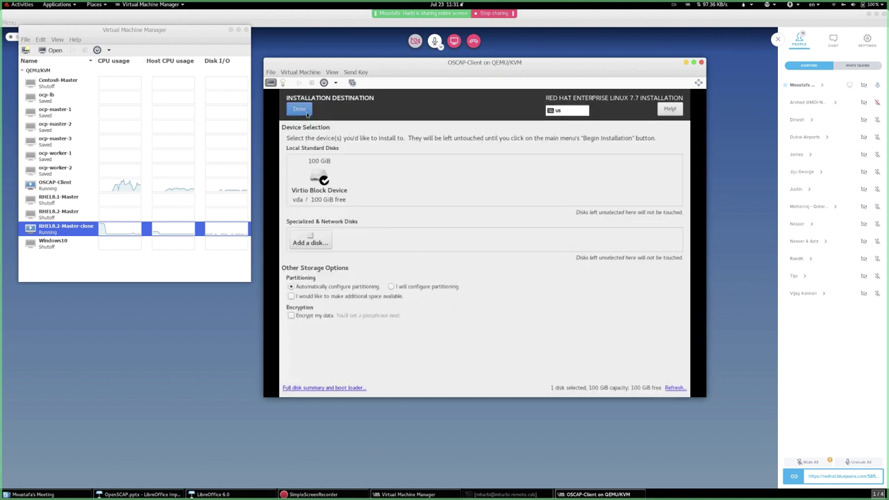
{"action": "left_click", "coordinate": [419, 286]}
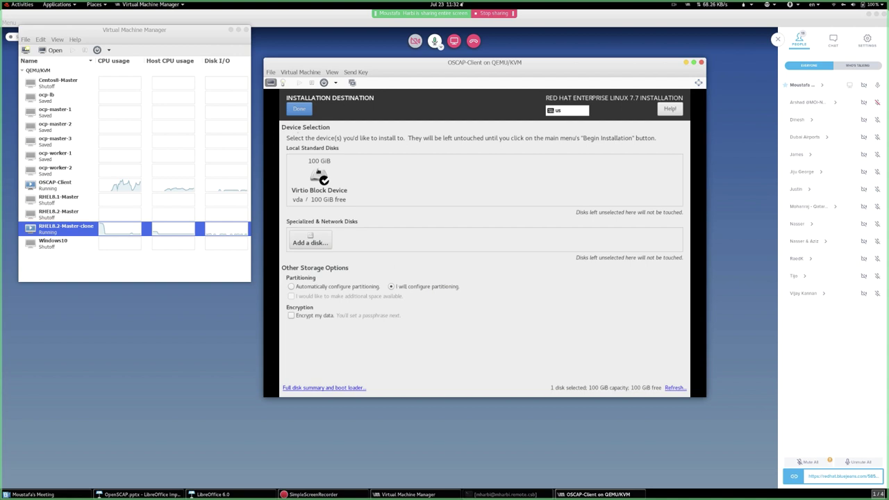
{"action": "left_click", "coordinate": [299, 110]}
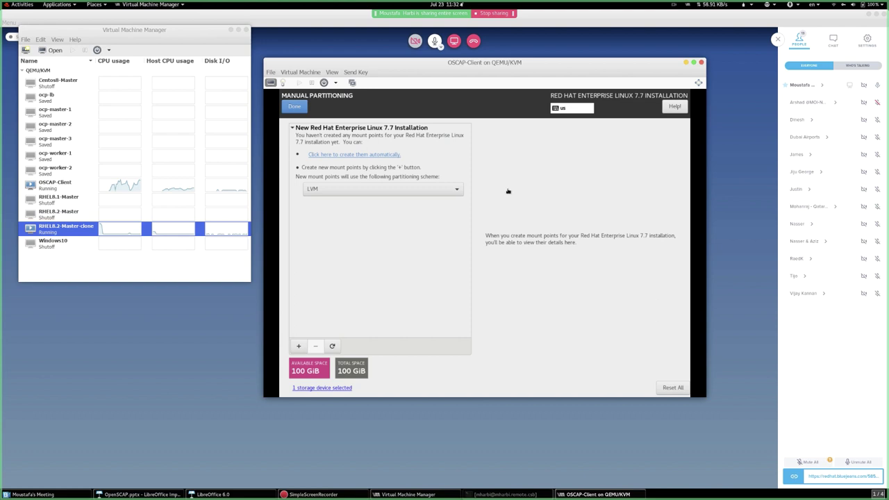
{"action": "left_click", "coordinate": [352, 155]}
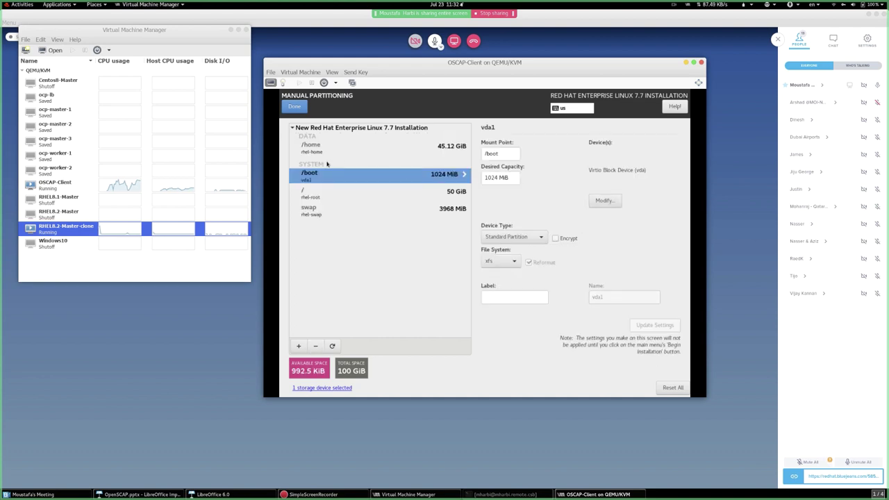
- Delete the /home mount point, copy the 1024 /boot capacity, and accept the changes
{"action": "left_click", "coordinate": [312, 148]}
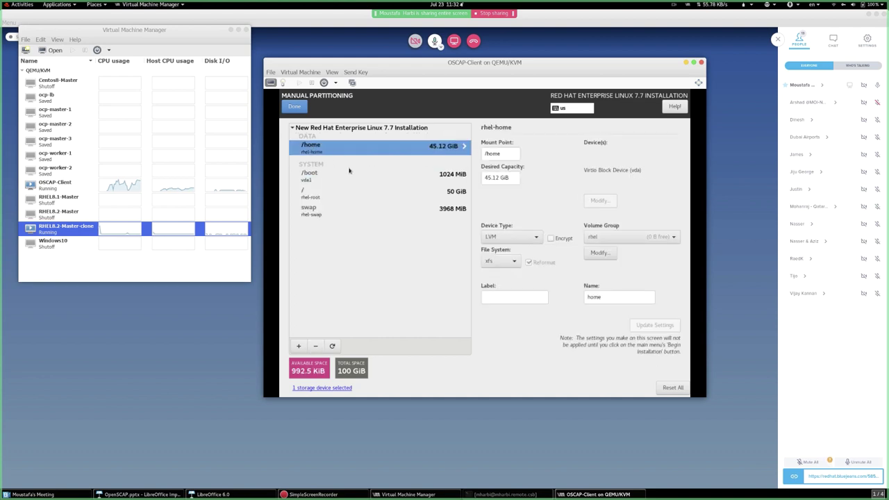
{"action": "left_click", "coordinate": [316, 347]}
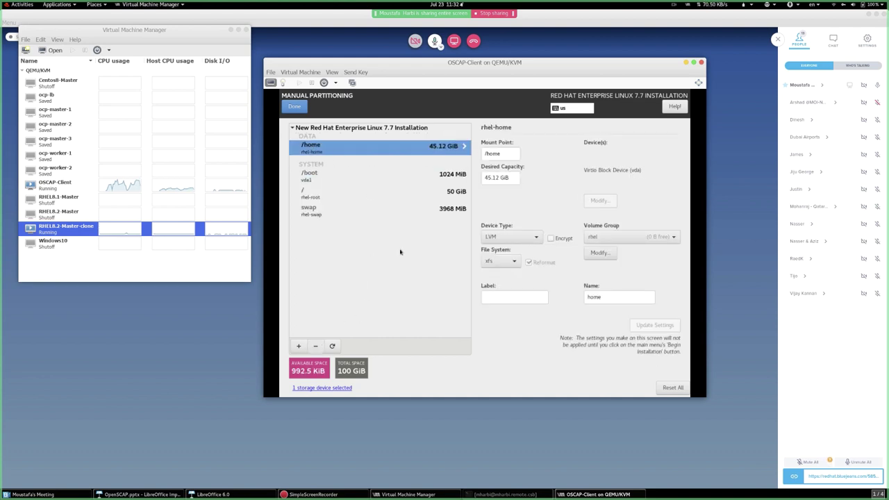
{"action": "double_click", "coordinate": [490, 177]}
{"action": "right_click", "coordinate": [490, 178]}
{"action": "left_click", "coordinate": [506, 194]}
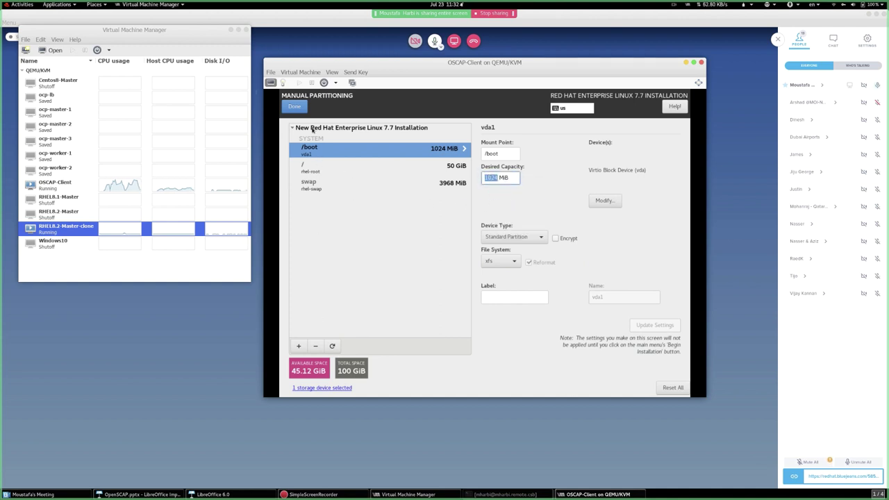
{"action": "left_click", "coordinate": [295, 107]}
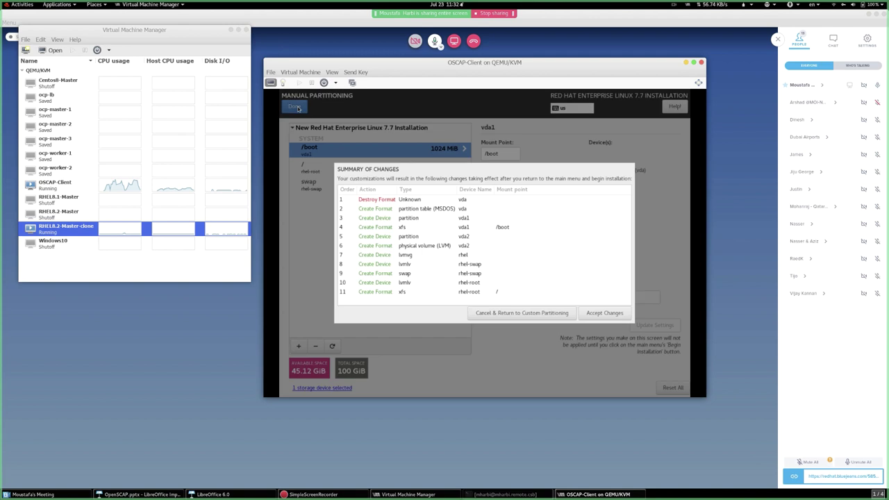
{"action": "left_click", "coordinate": [587, 312]}
- Set the timezone to Asia/Dubai and turn on the eth0 network connection
{"action": "left_click", "coordinate": [443, 161]}
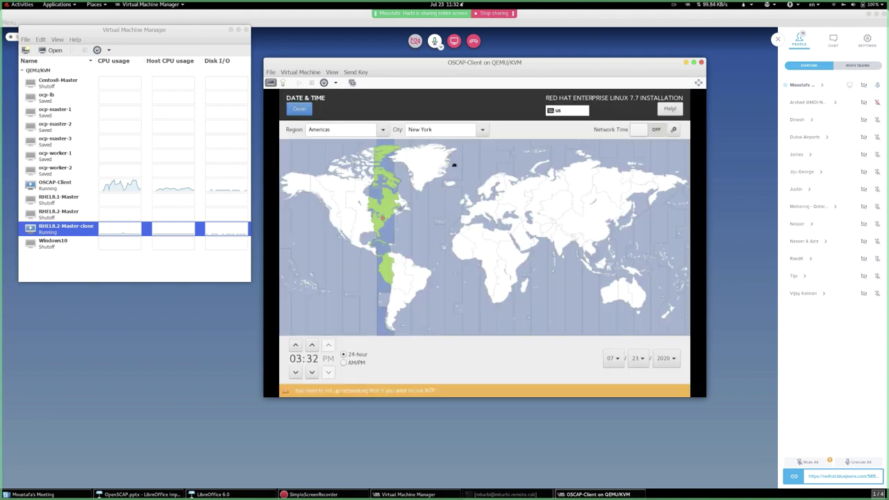
{"action": "left_click", "coordinate": [534, 240]}
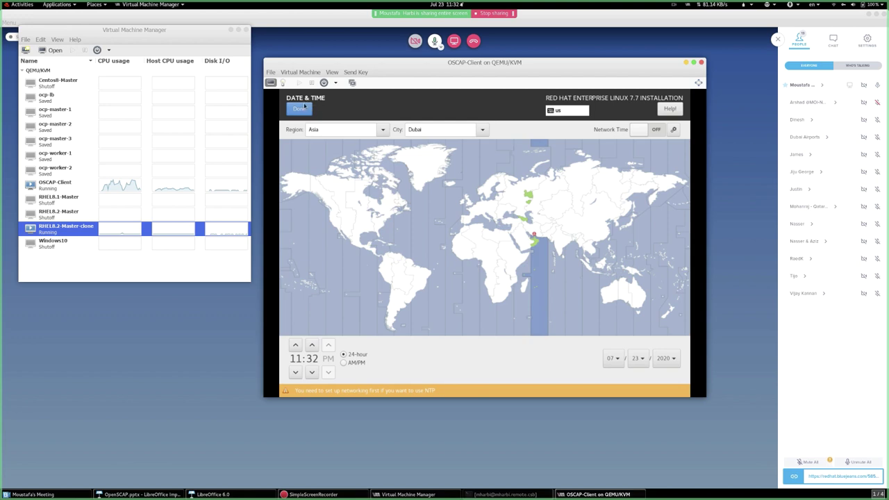
{"action": "left_click", "coordinate": [304, 109]}
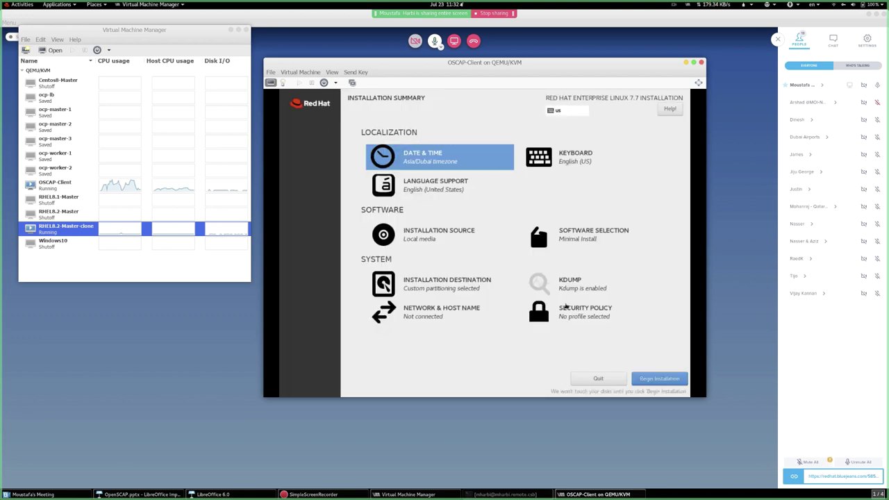
{"action": "left_click", "coordinate": [451, 306]}
{"action": "left_click", "coordinate": [654, 139]}
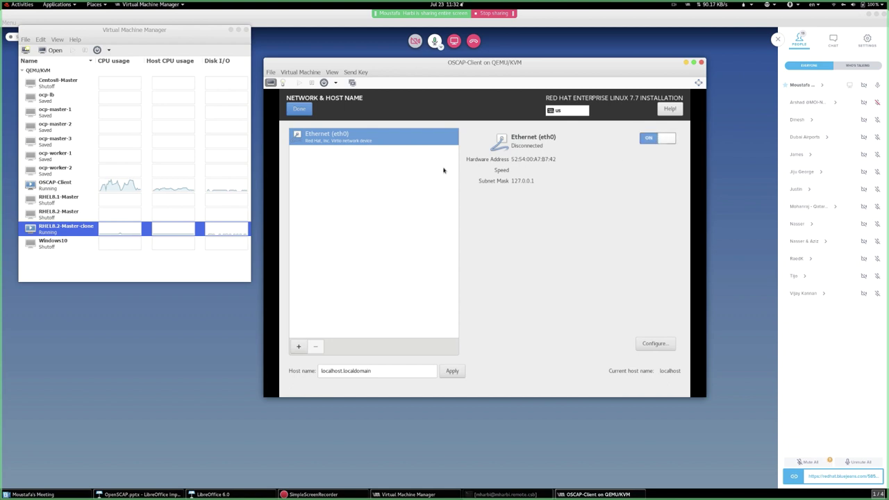
{"action": "left_click", "coordinate": [299, 109]}
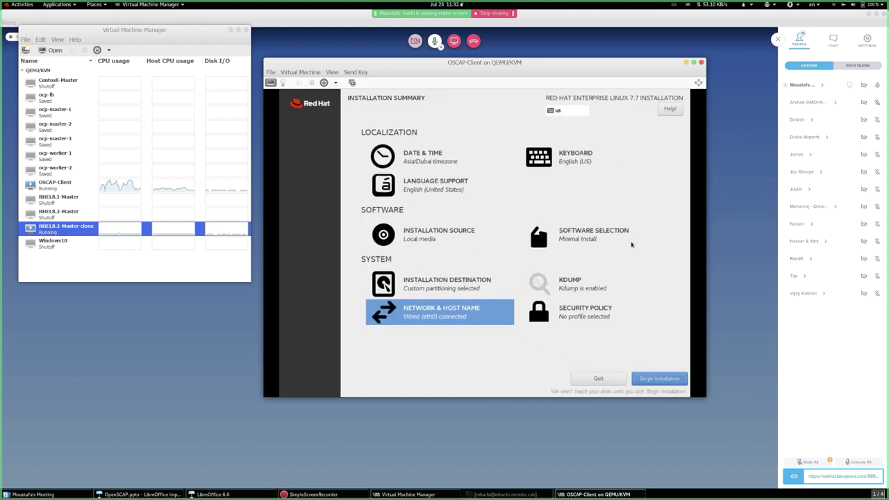
- Select the Minimal Install environment and begin the installation
{"action": "left_click", "coordinate": [588, 238]}
{"action": "left_click", "coordinate": [307, 144]}
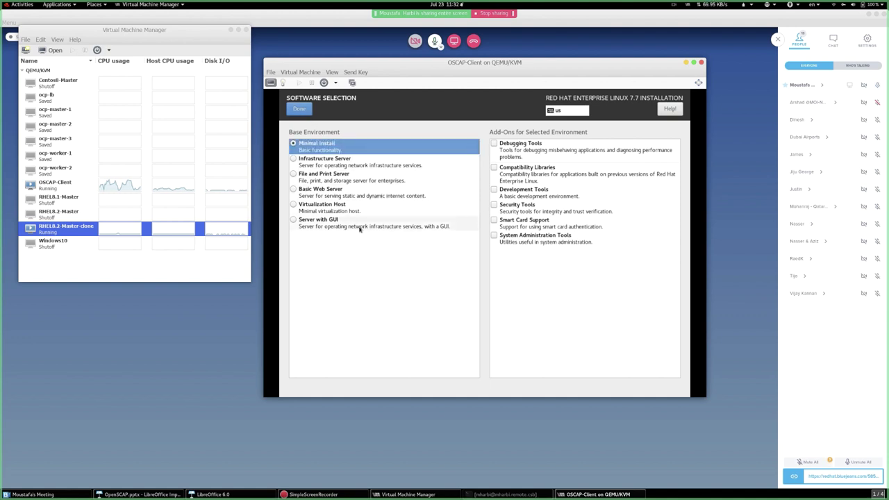
{"action": "left_click", "coordinate": [299, 109]}
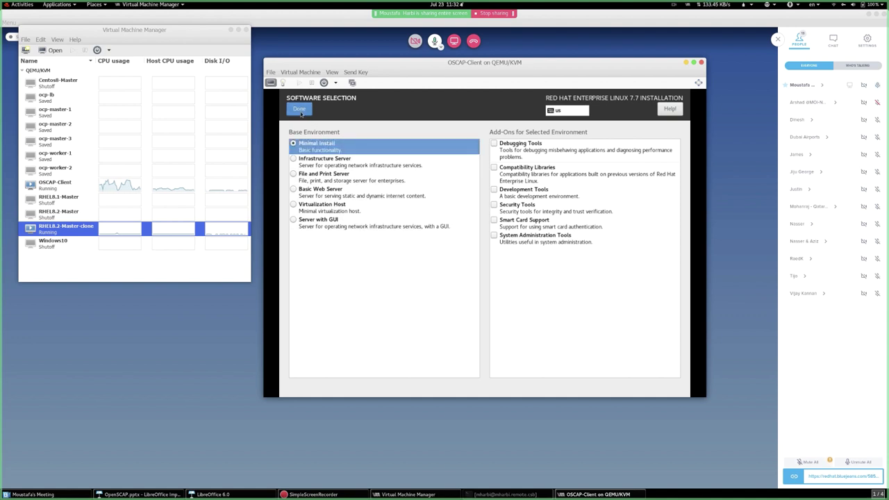
{"action": "left_click", "coordinate": [660, 379]}
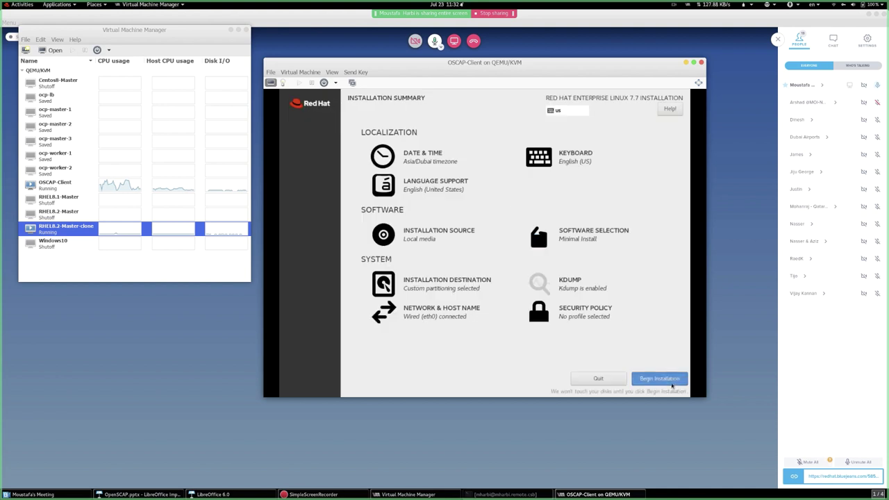
- Set and confirm the root password, accepting the weak-password warning
{"action": "left_click", "coordinate": [425, 158]}
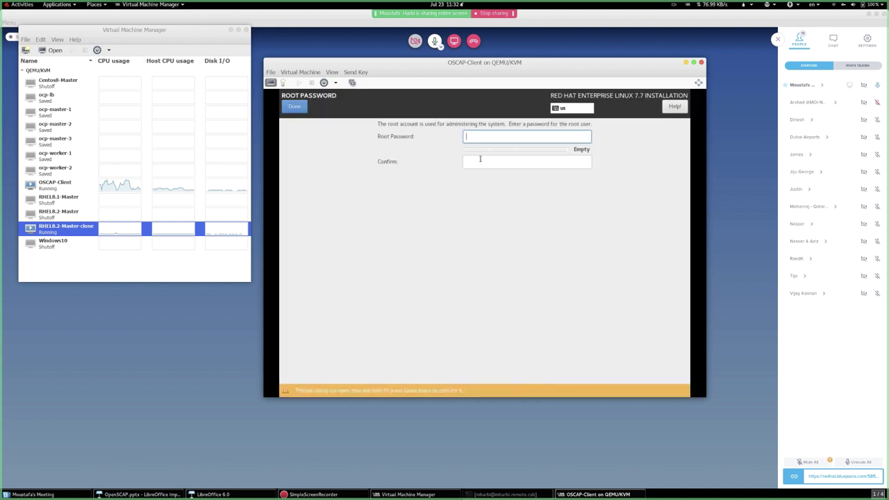
{"action": "type", "text": "redhat"}
{"action": "left_click", "coordinate": [480, 159]}
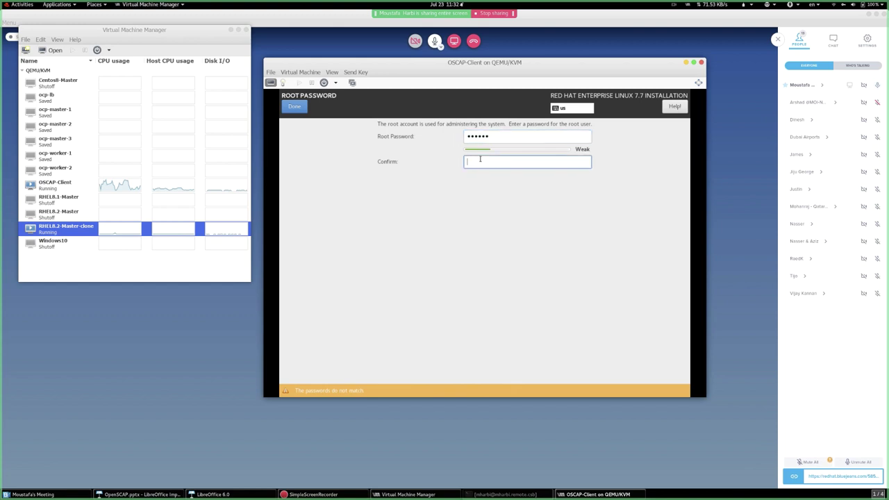
{"action": "type", "text": "redhat"}
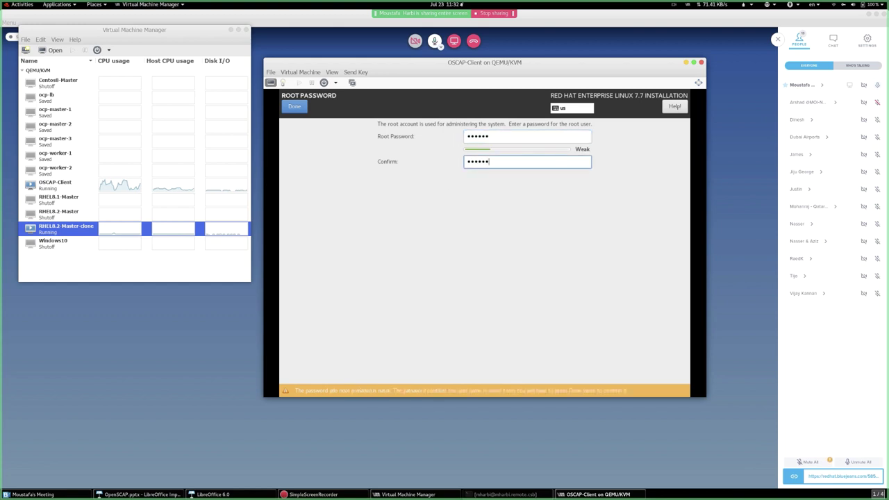
{"action": "left_click", "coordinate": [295, 106]}
{"action": "left_click", "coordinate": [295, 106]}
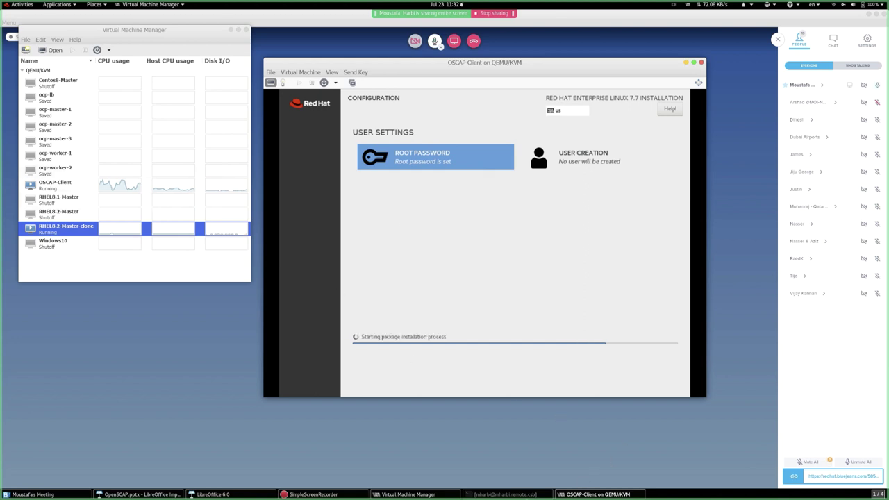
- SSH into 192.168.122.232 as root from the home directory and clear the screen
{"action": "left_click", "coordinate": [527, 496]}
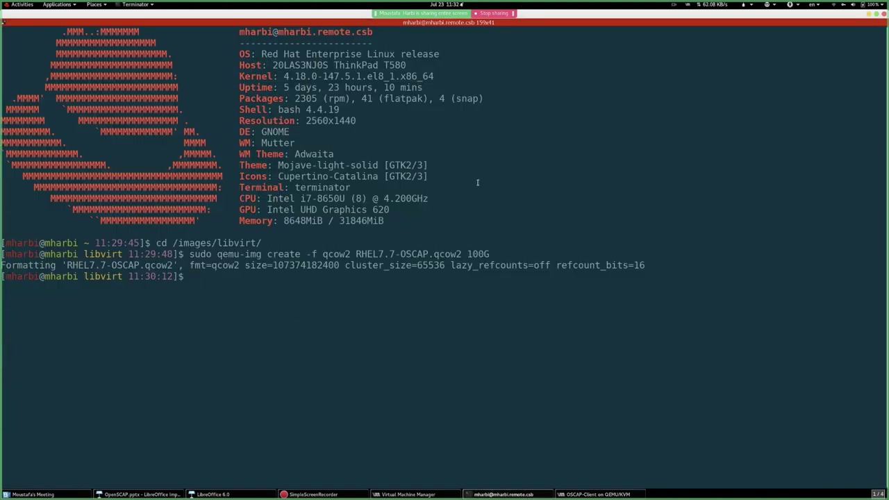
{"action": "key", "text": "ctrl+l"}
{"action": "type", "text": "cd"}
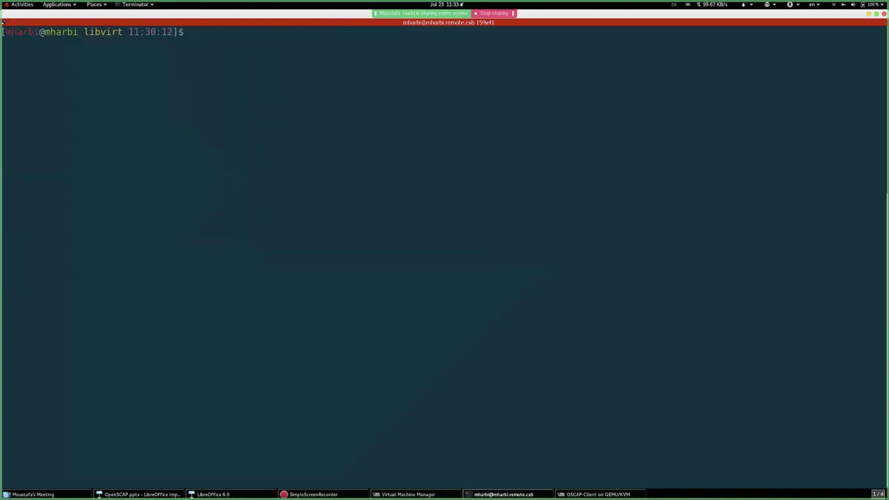
{"action": "key", "text": "Return"}
{"action": "key", "text": "Return"}
{"action": "key", "text": "Return"}
{"action": "type", "text": "s"}
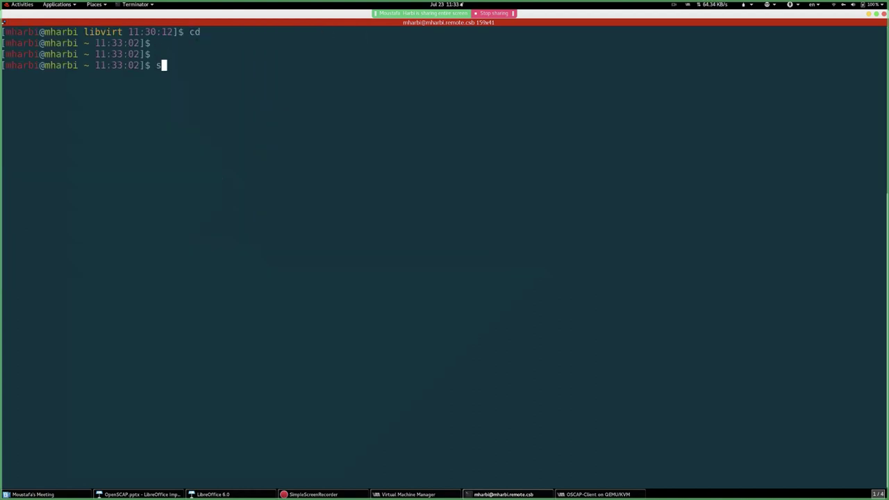
{"action": "type", "text": "sh root@192."}
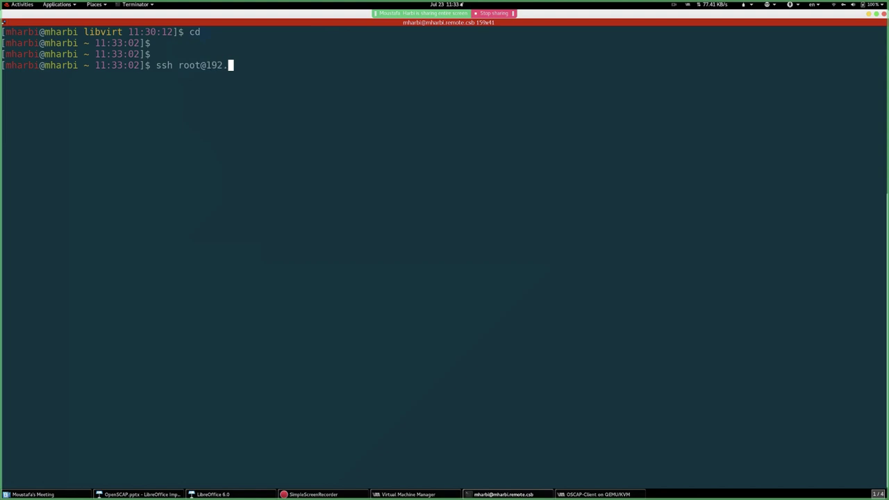
{"action": "type", "text": "168.122.232"}
{"action": "key", "text": "Return"}
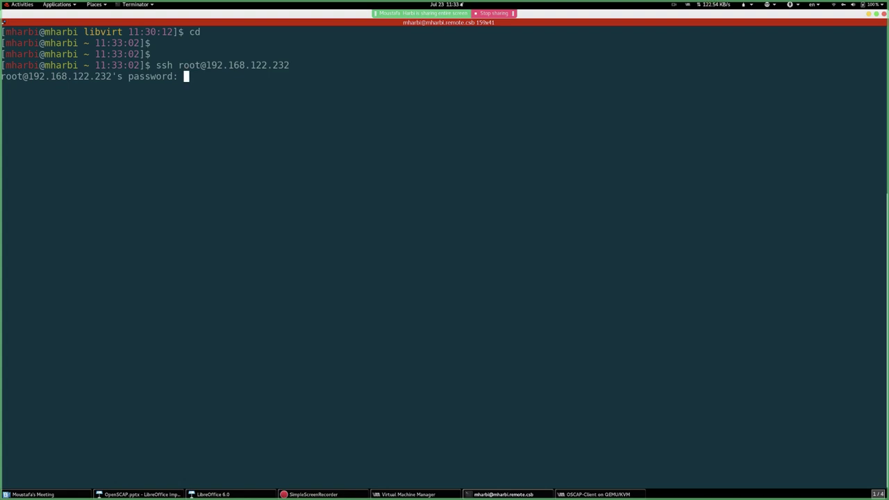
{"action": "key", "text": "Return"}
{"action": "key", "text": "Return"}
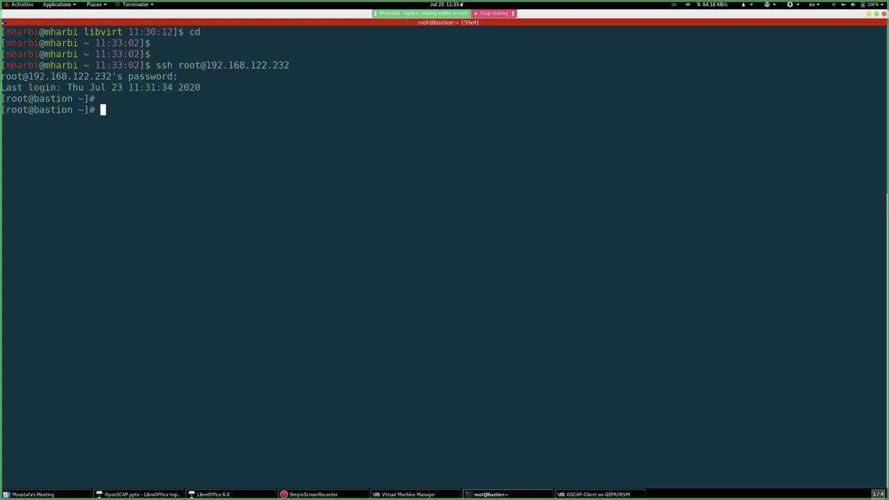
{"action": "key", "text": "ctrl+l"}
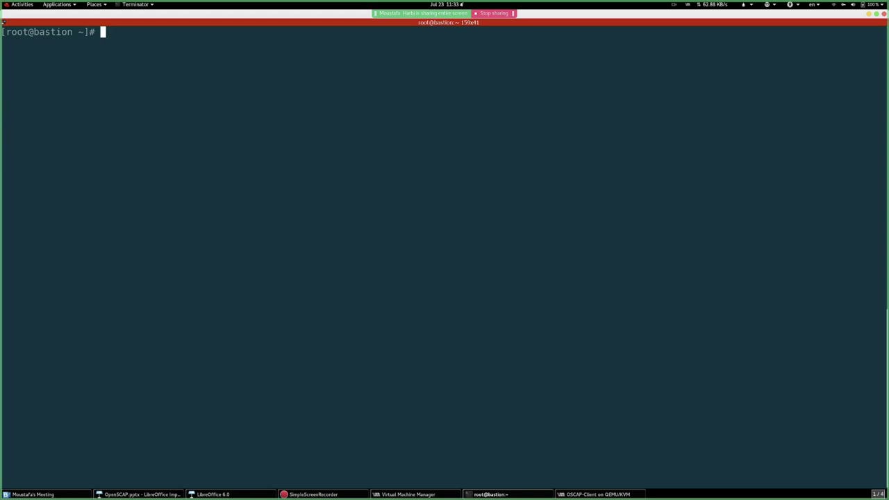
- Run poweroff on the bastion host to shut it down
{"action": "left_click", "coordinate": [632, 494]}
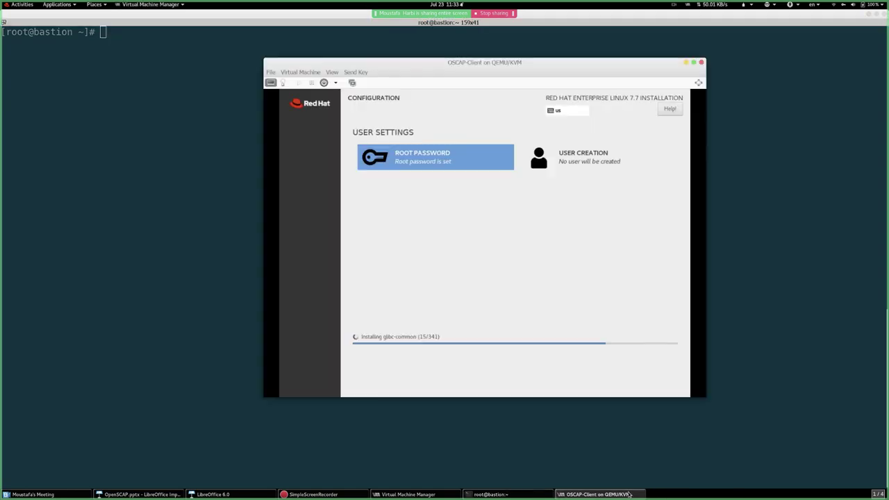
{"action": "left_click", "coordinate": [408, 494]}
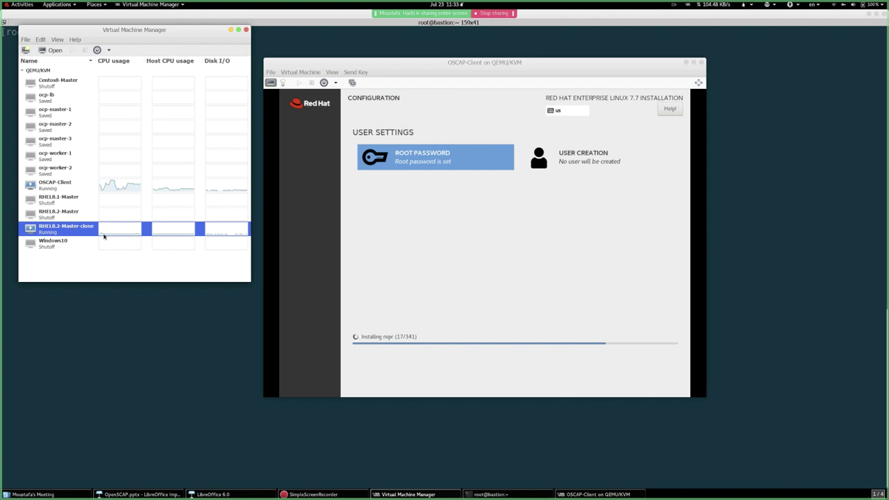
{"action": "left_click", "coordinate": [493, 495]}
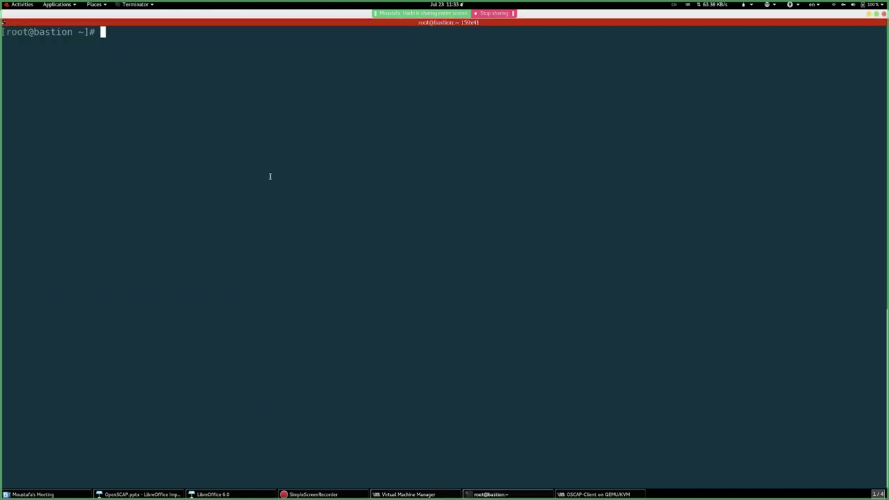
{"action": "type", "text": "poweroff"}
{"action": "key", "text": "Return"}
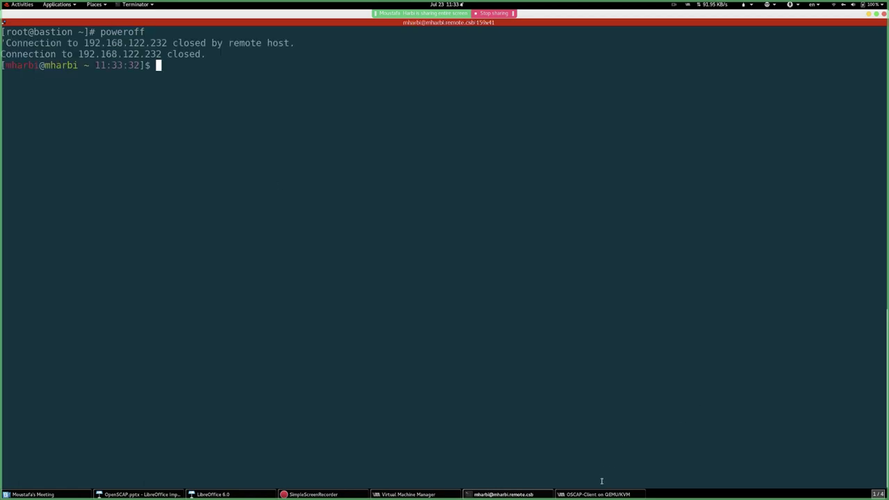
{"action": "left_click", "coordinate": [599, 494]}
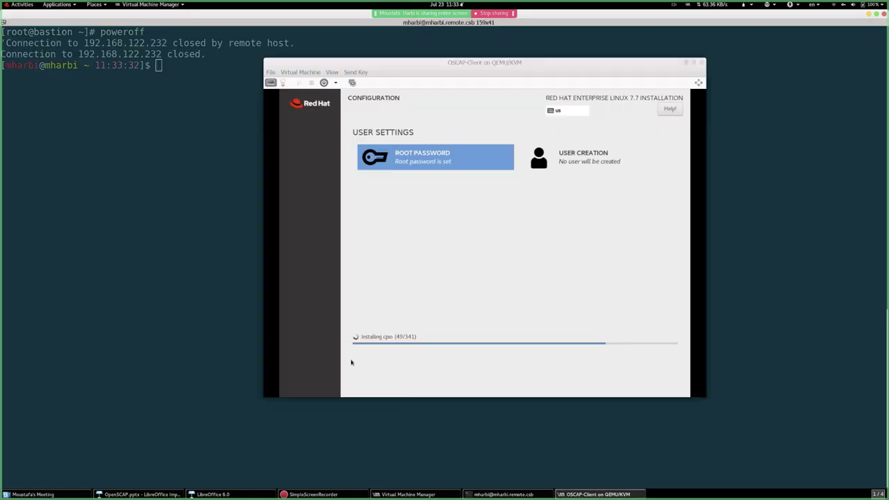
{"action": "left_click", "coordinate": [503, 493]}
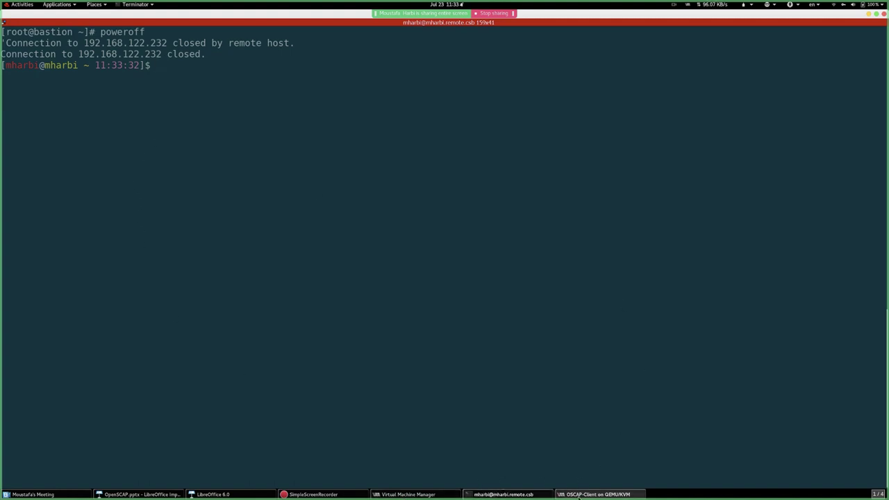
- Delete RHEL8.2-Master-clone together with its storage file
{"action": "left_click", "coordinate": [442, 493]}
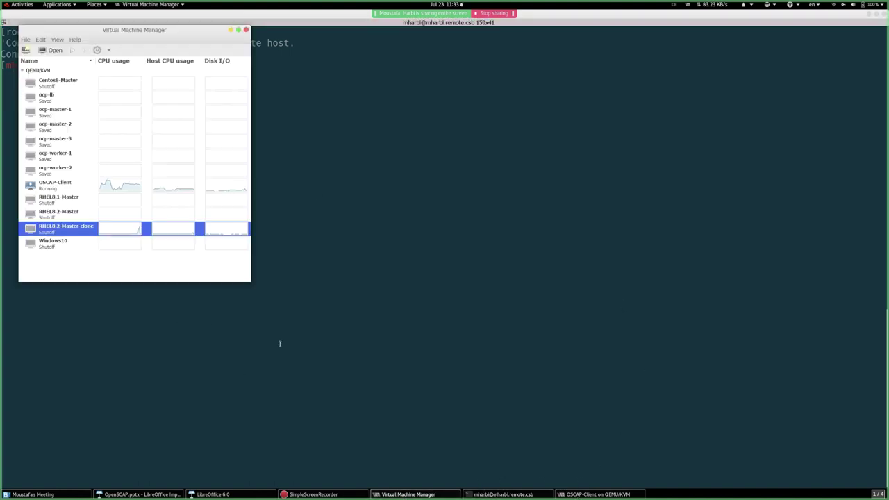
{"action": "left_click", "coordinate": [59, 189]}
{"action": "left_click", "coordinate": [59, 200]}
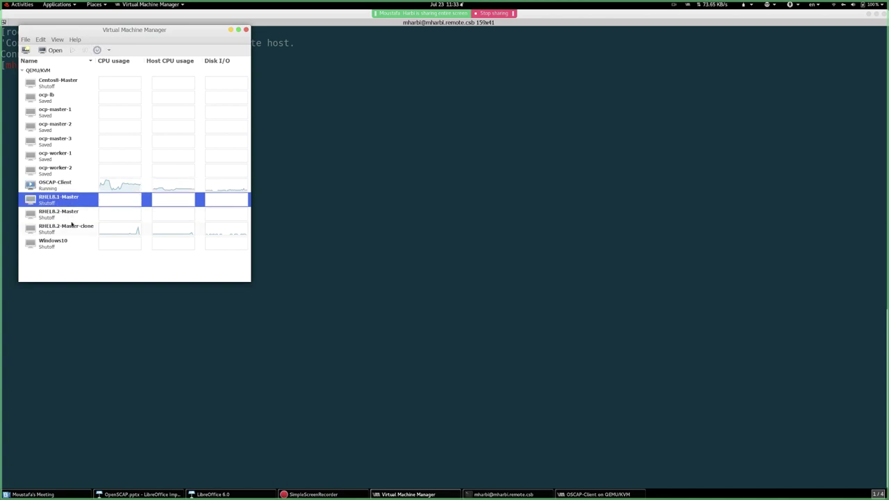
{"action": "left_click", "coordinate": [72, 226]}
{"action": "right_click", "coordinate": [72, 226]}
{"action": "left_click", "coordinate": [97, 279]}
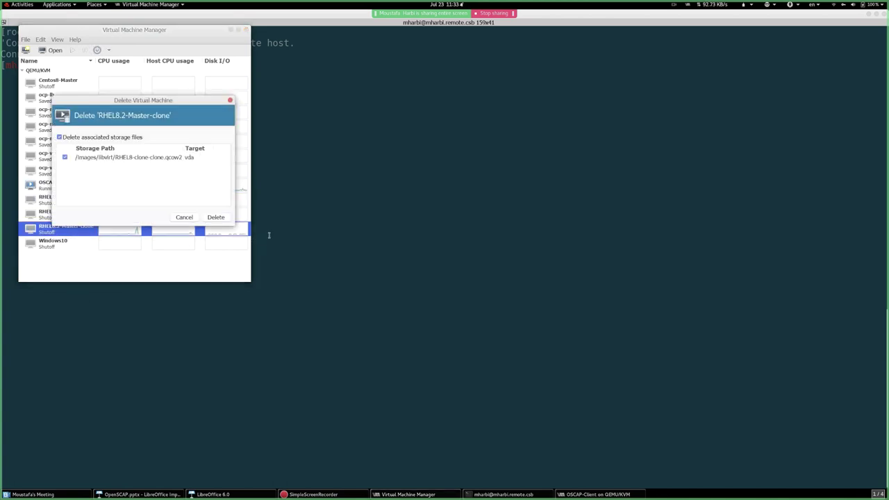
{"action": "left_click", "coordinate": [206, 220]}
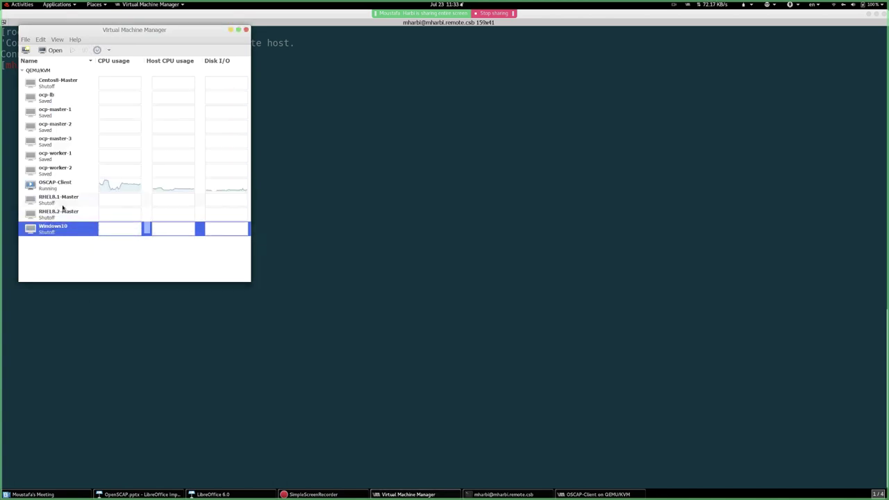
- Clone RHEL8.1-Master and name the clone OpenSCAP-Scanner
{"action": "left_click", "coordinate": [66, 199]}
{"action": "right_click", "coordinate": [66, 199]}
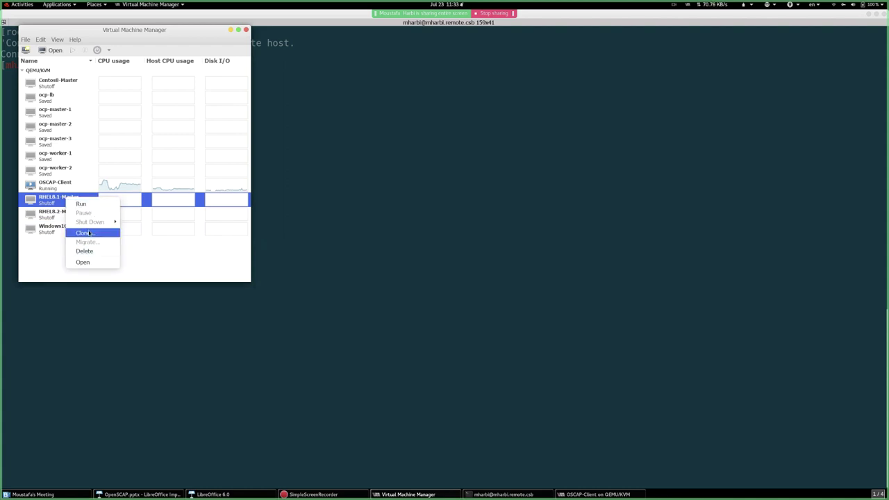
{"action": "left_click", "coordinate": [85, 233]}
{"action": "triple_click", "coordinate": [145, 102]}
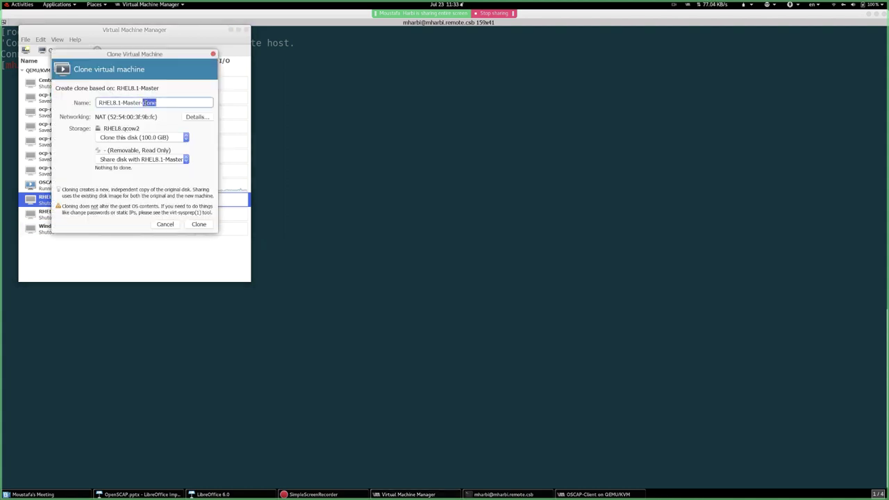
{"action": "type", "text": "OpenSCAP-Scanner"}
- Create the OpenSCAP-Scanner clone and open its console at the RHEL 8.1 boot menu
{"action": "left_click", "coordinate": [207, 227]}
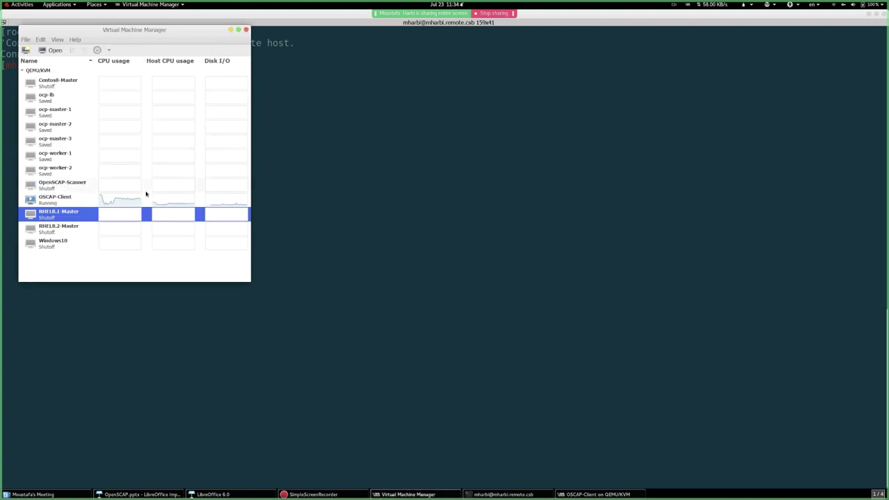
{"action": "left_click", "coordinate": [69, 186]}
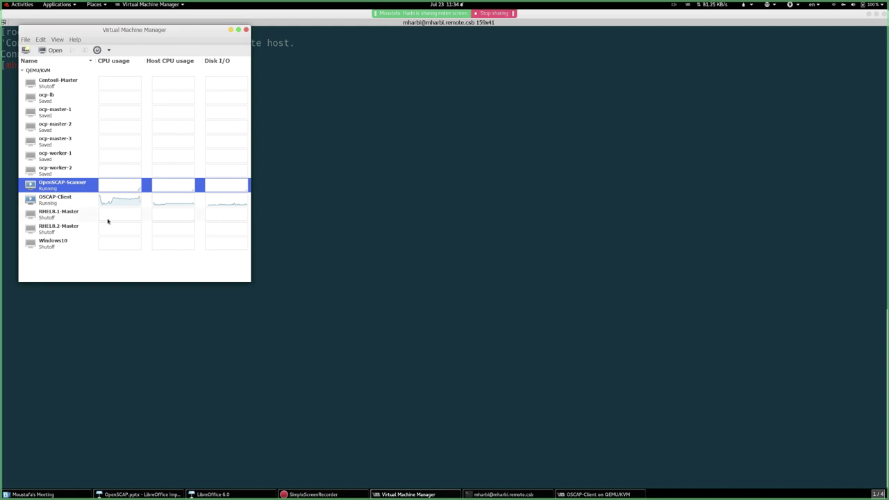
{"action": "double_click", "coordinate": [82, 186]}
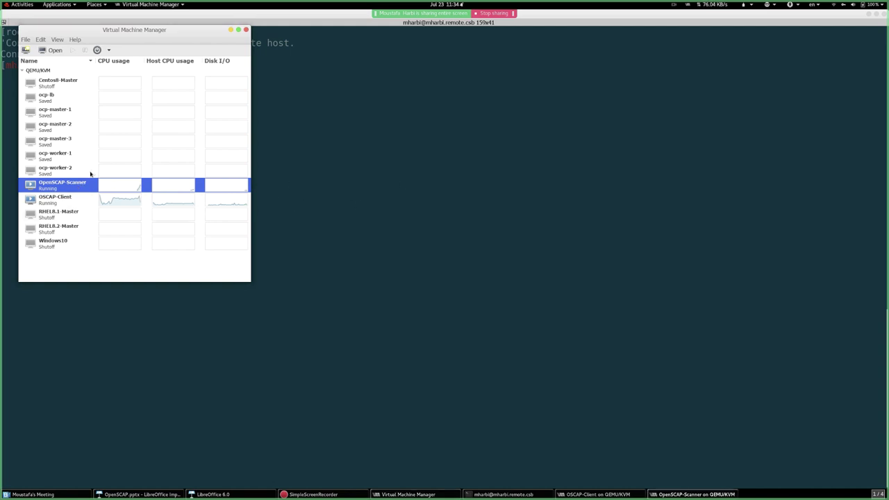
{"action": "left_click_drag", "start_coordinate": [229, 46], "coordinate": [607, 133]}
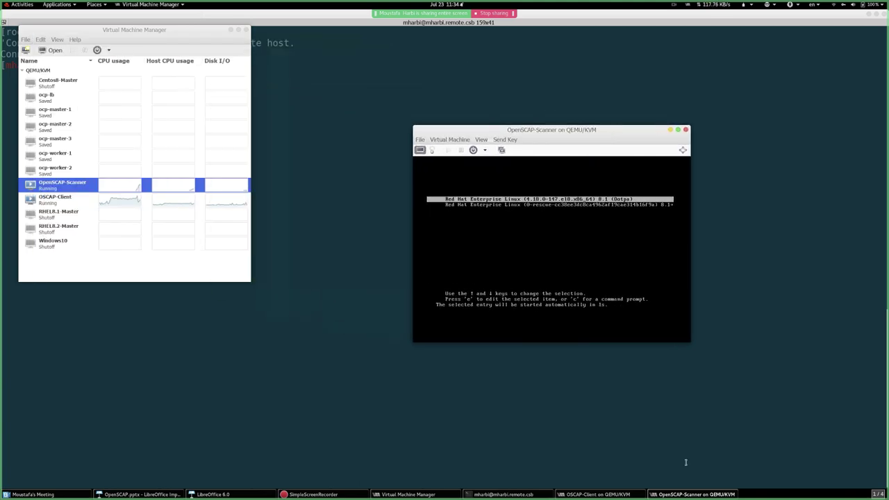
- Minimize the OSCAP-Client installer and submit the root login on OpenSCAP-Scanner's console
{"action": "left_click", "coordinate": [597, 494]}
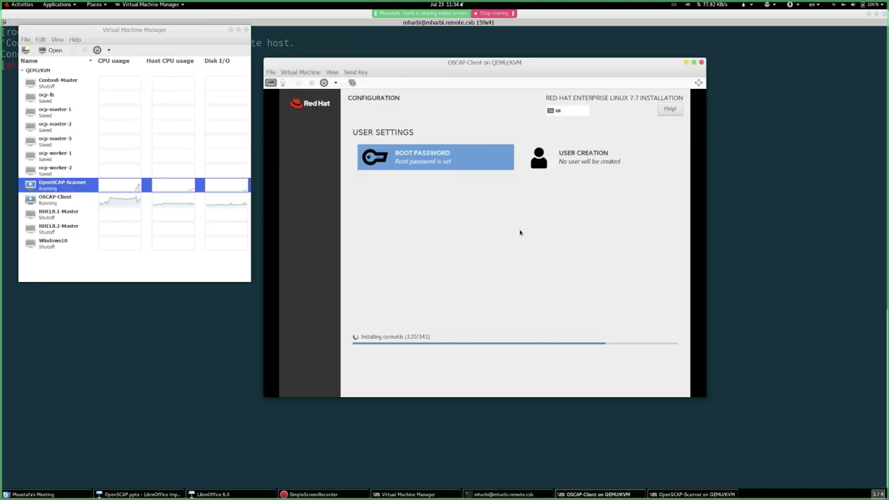
{"action": "left_click", "coordinate": [686, 62]}
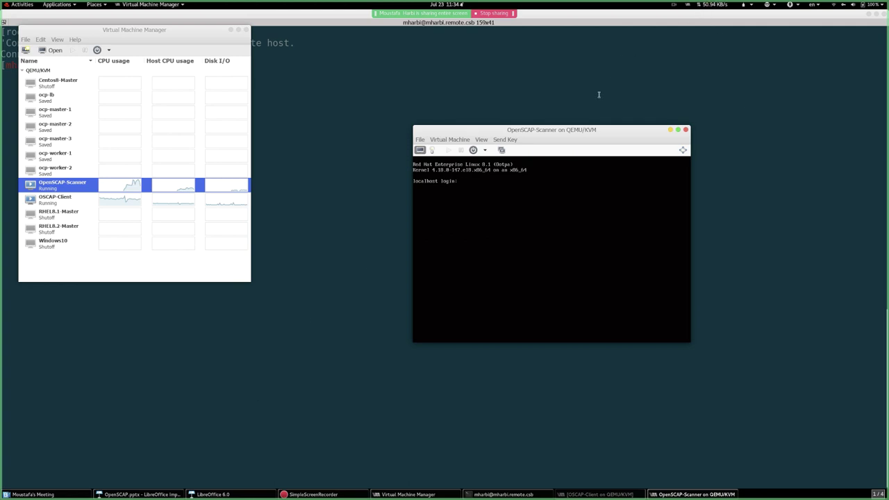
{"action": "type", "text": "t"}
{"action": "key", "text": "Return"}
{"action": "key", "text": "Return"}
{"action": "key", "text": "Return"}
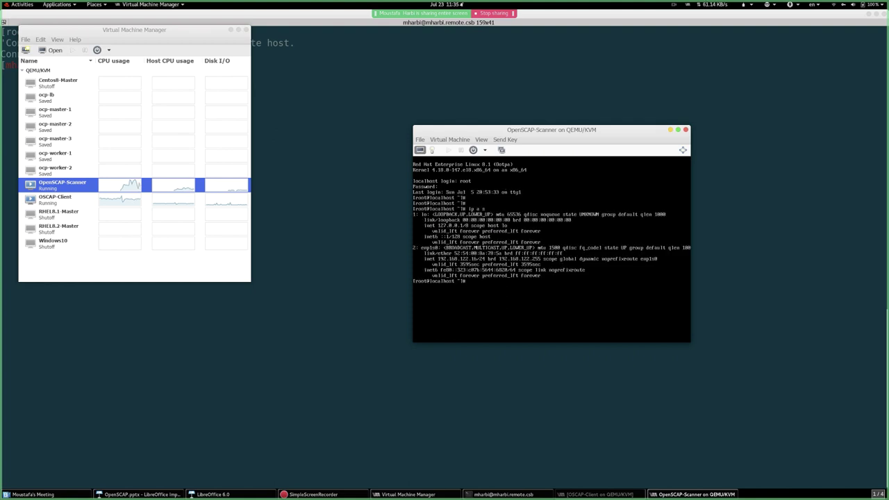
- Log in over SSH as root to 192.168.122.16, accepting the host fingerprint, and clear the screen
{"action": "left_click", "coordinate": [343, 173]}
{"action": "key", "text": "Up"}
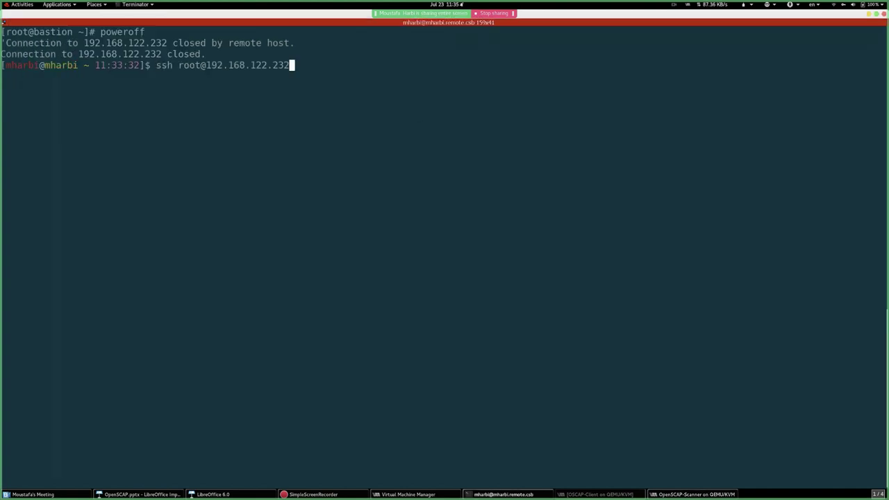
{"action": "key", "text": "BackSpace"}
{"action": "key", "text": "BackSpace"}
{"action": "key", "text": "BackSpace"}
{"action": "type", "text": "16"}
{"action": "key", "text": "Return"}
{"action": "type", "text": "yes"}
{"action": "key", "text": "Return"}
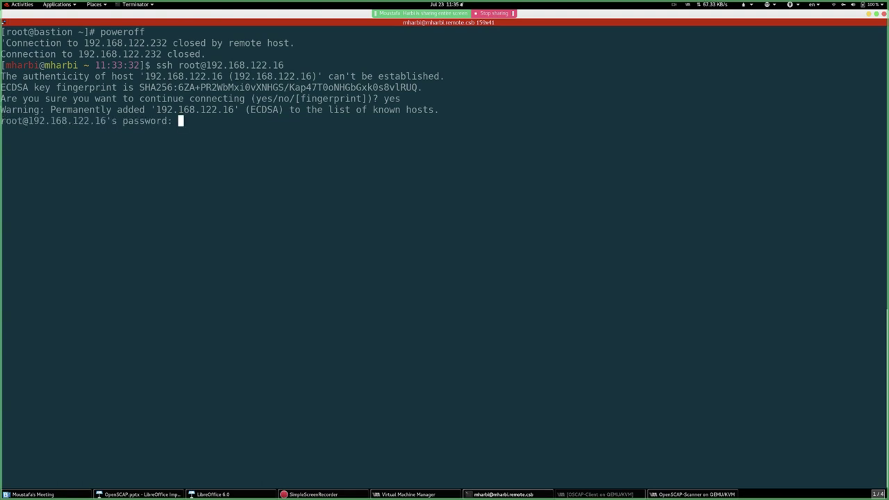
{"action": "key", "text": "Return"}
{"action": "key", "text": "Return"}
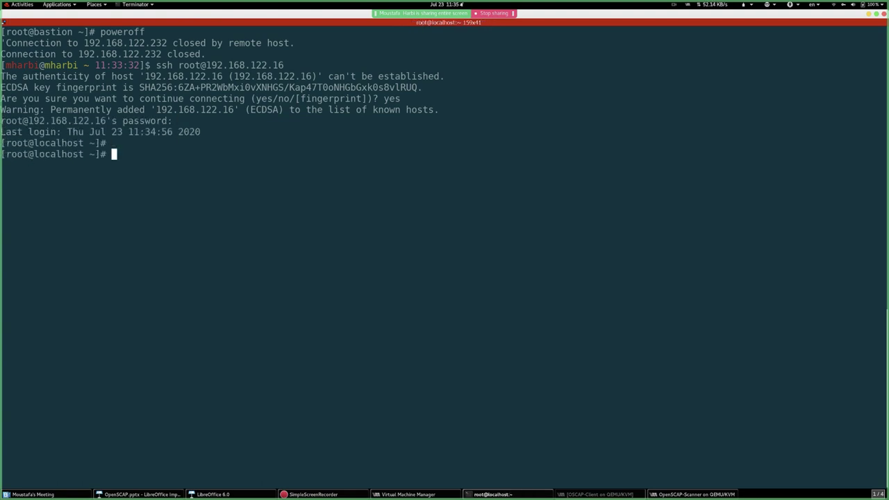
{"action": "key", "text": "Return"}
{"action": "key", "text": "ctrl+l"}
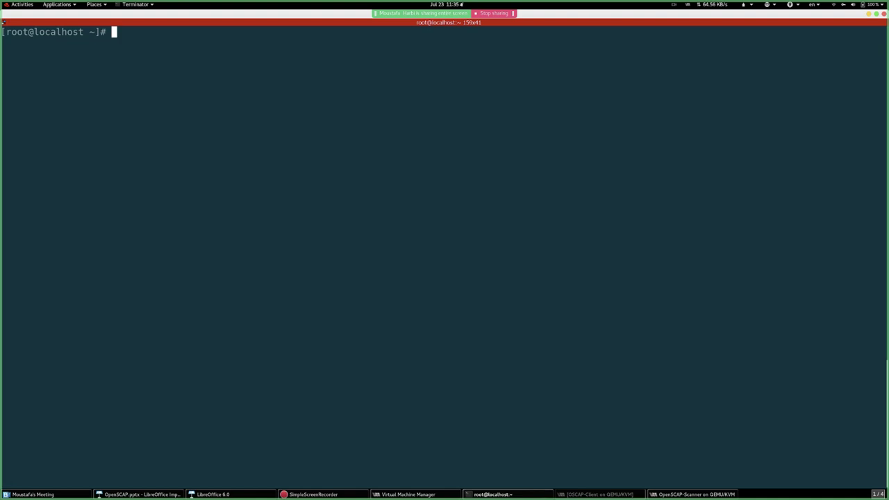
- Run subscription-manager register and enter the account username and password at the prompts
{"action": "type", "text": "sub"}
{"action": "key", "text": "Tab"}
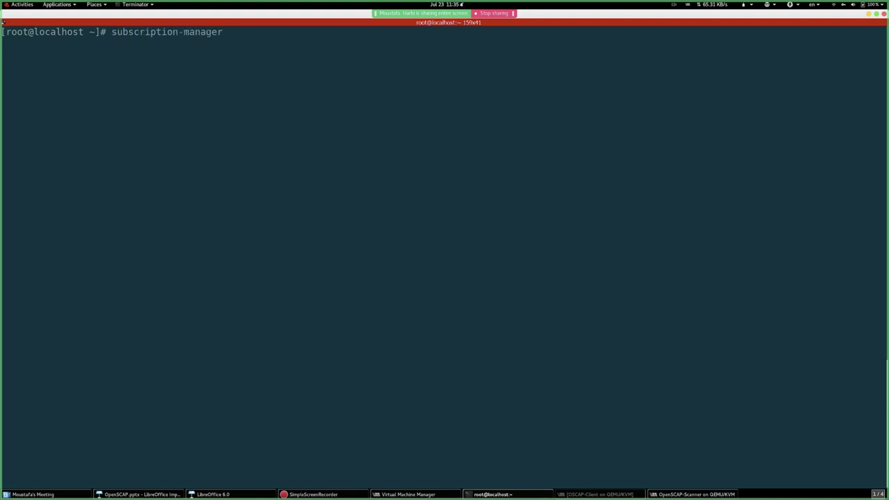
{"action": "type", "text": "registe"}
{"action": "type", "text": "r"}
{"action": "key", "text": "Return"}
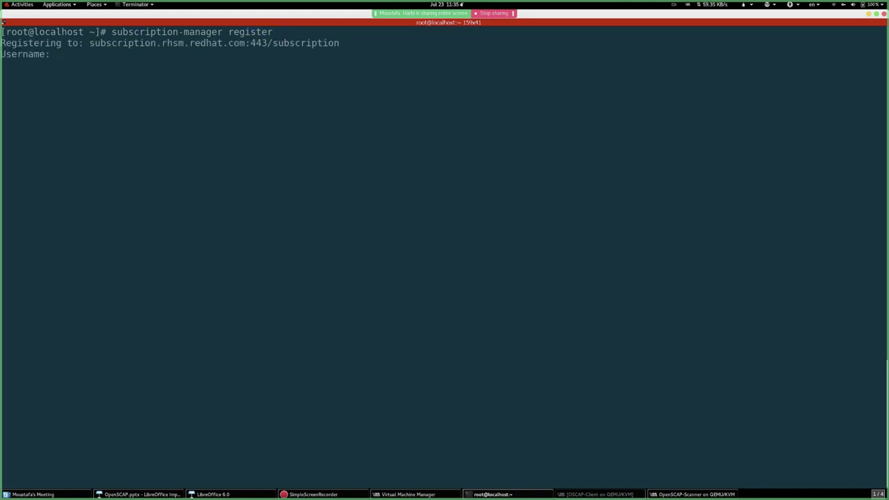
{"action": "key", "text": "Return"}
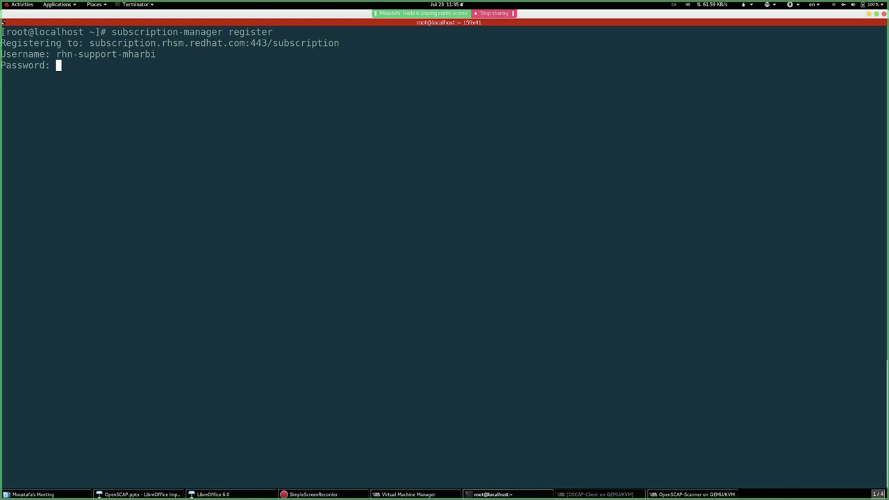
{"action": "key", "text": "Return"}
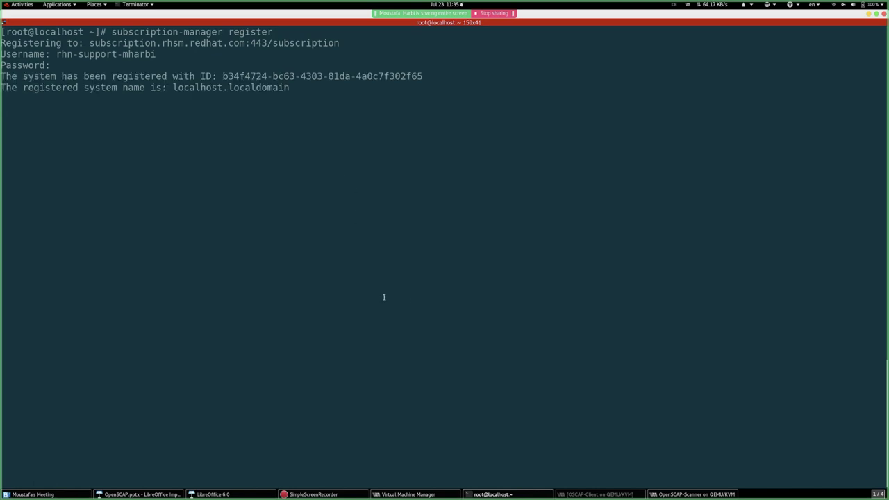
{"action": "left_click", "coordinate": [691, 495]}
{"action": "left_click", "coordinate": [598, 494]}
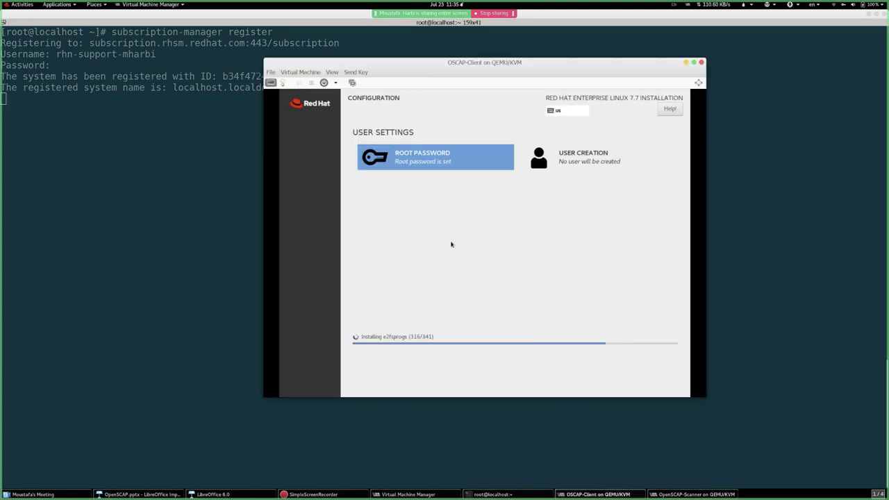
{"action": "left_click", "coordinate": [222, 170]}
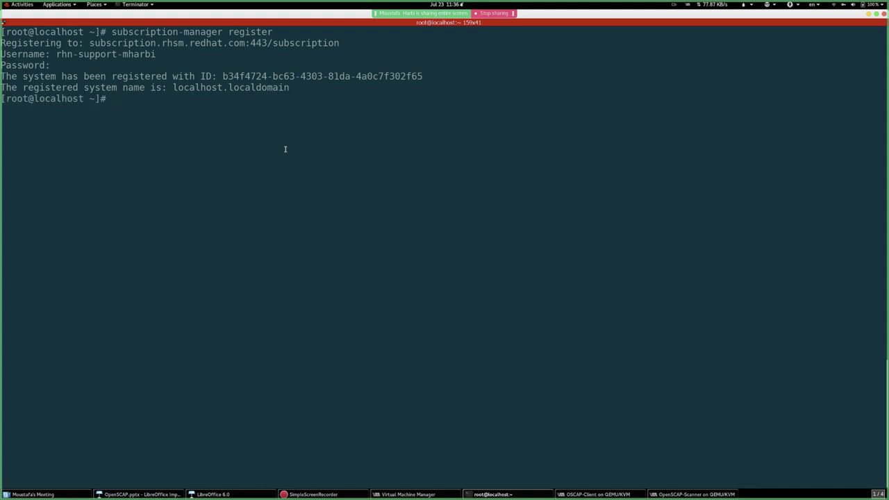
- Run 'subscription-manager attach --auto' and wait for the Subscribed status
{"action": "key", "text": "Return"}
{"action": "type", "text": "subscription-manager "}
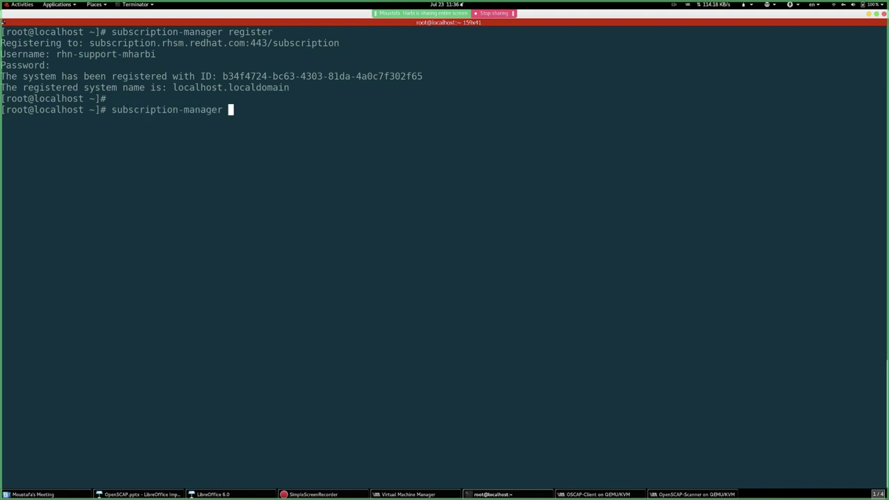
{"action": "type", "text": "atta"}
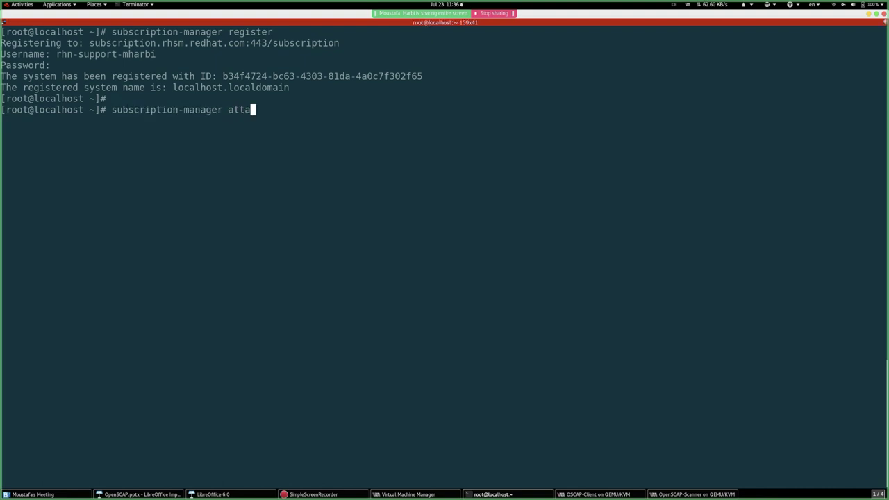
{"action": "type", "text": "ch --auto"}
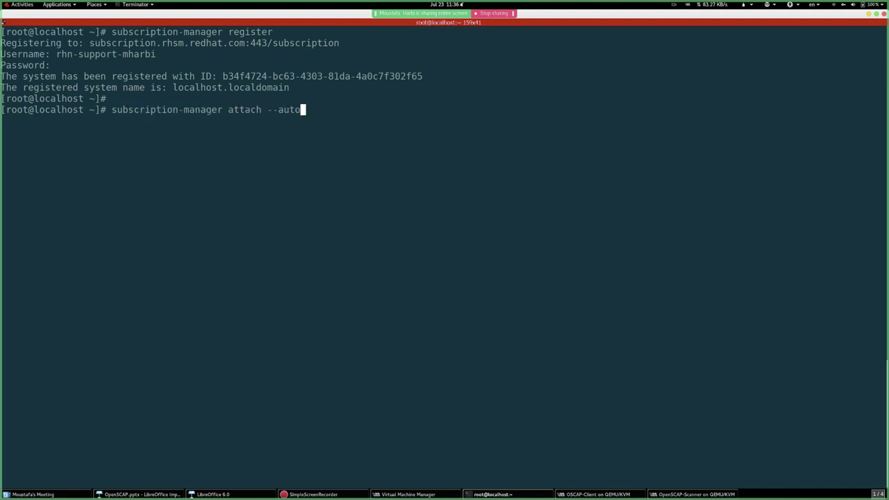
{"action": "key", "text": "Return"}
{"action": "left_click", "coordinate": [598, 494]}
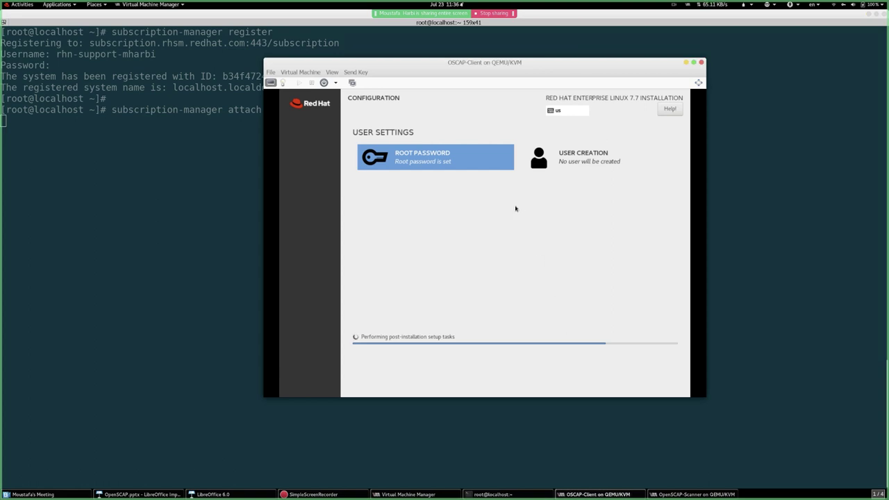
{"action": "left_click", "coordinate": [194, 159]}
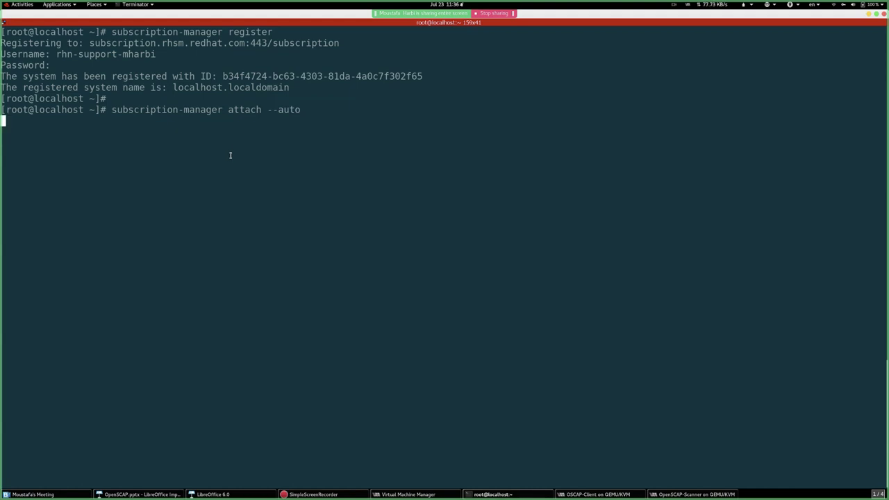
{"action": "key", "text": "ctrl+shift+t"}
{"action": "left_click", "coordinate": [217, 24]}
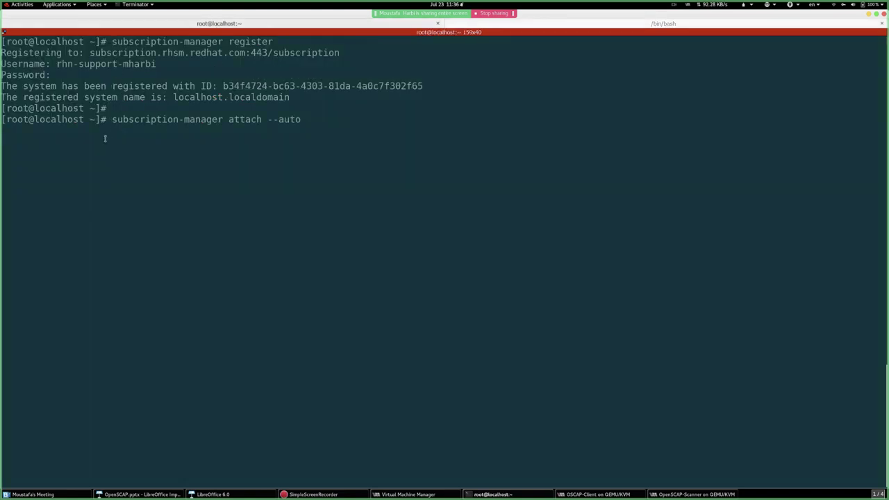
{"action": "left_click", "coordinate": [614, 25]}
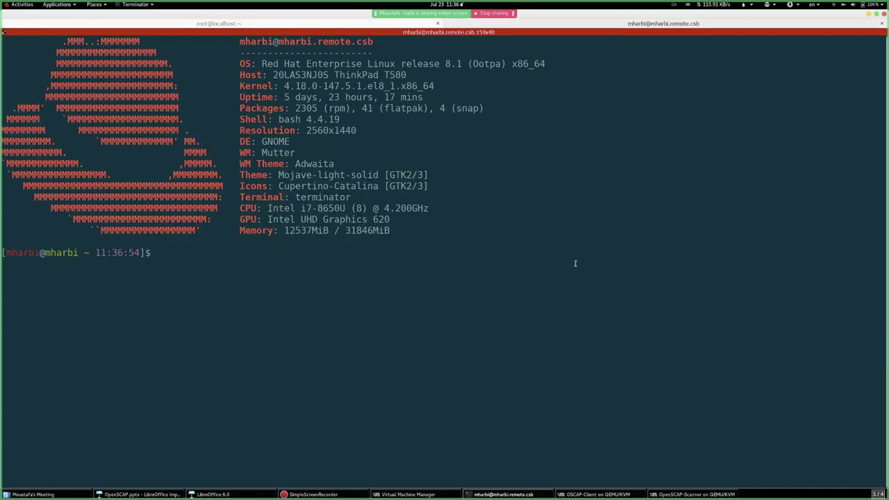
{"action": "type", "text": "ssh root@192.168.122"}
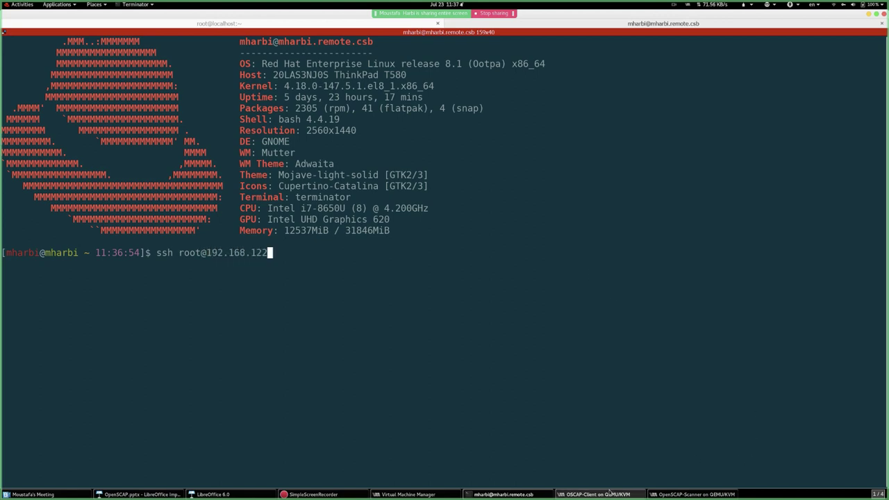
{"action": "left_click", "coordinate": [609, 494]}
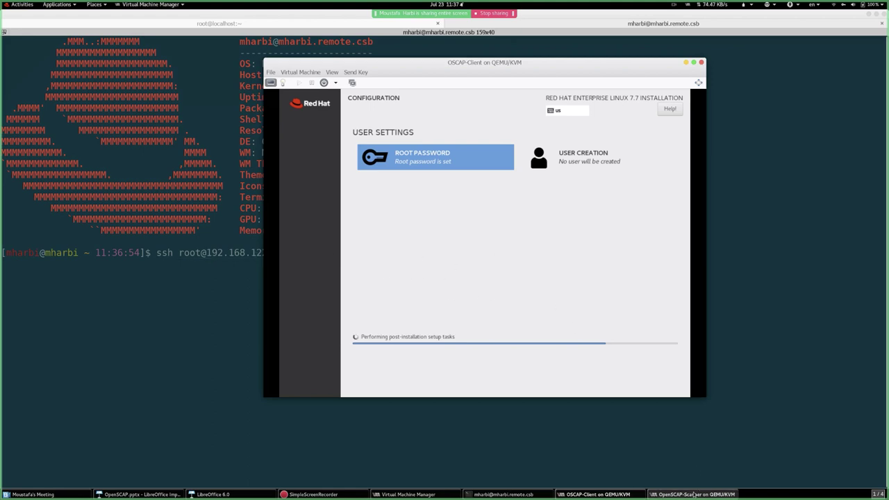
{"action": "left_click", "coordinate": [493, 494]}
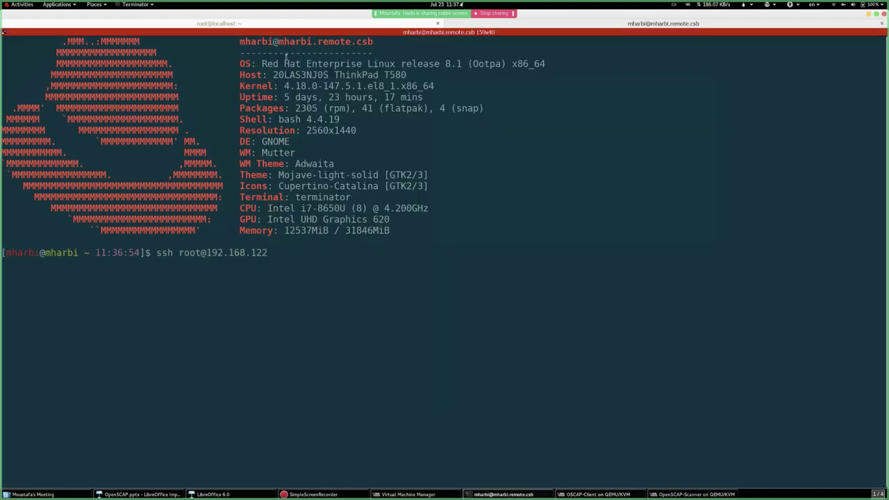
{"action": "left_click", "coordinate": [236, 23]}
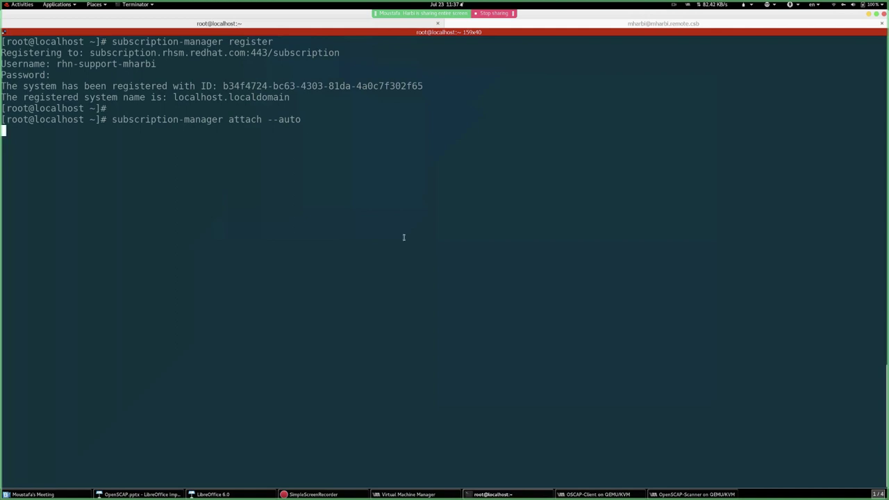
{"action": "key", "text": "Return"}
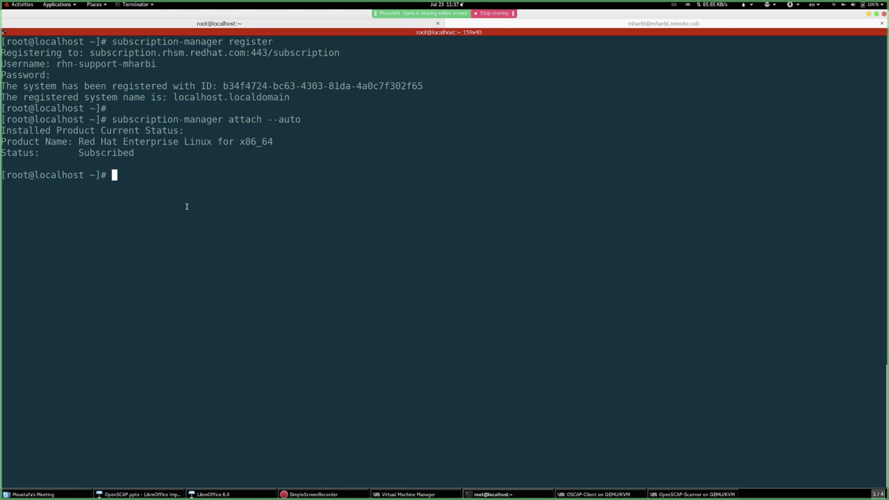
- Run yum -y install for bash-completion, vim, net-tools, openscap, openscap-scanner, openscap-utils and scap-security-guide
{"action": "type", "text": "yum -y install  bash-complet"}
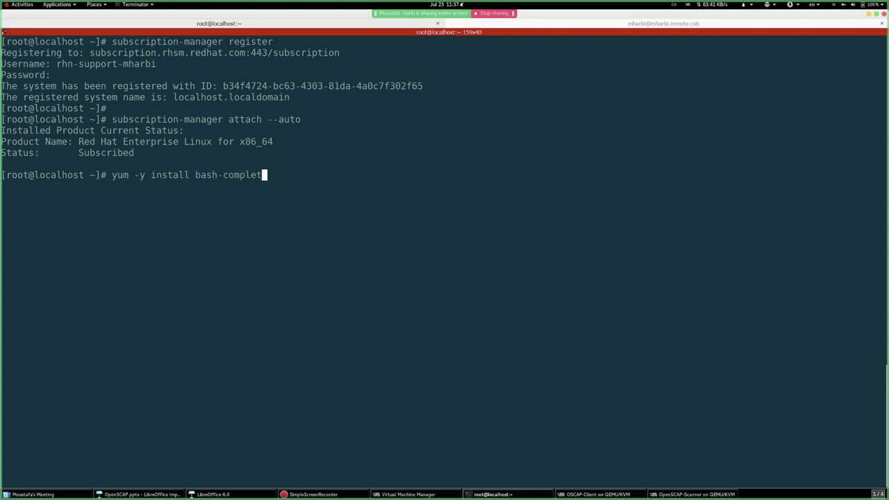
{"action": "type", "text": "ion vim net-tools "}
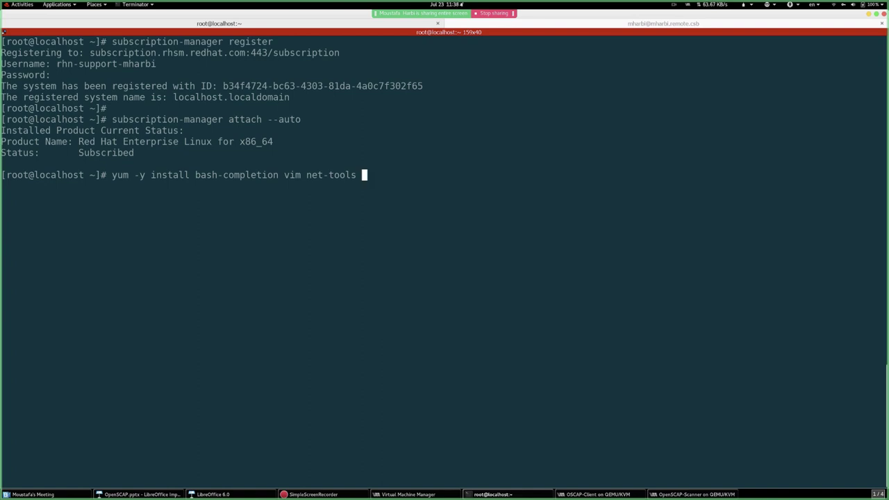
{"action": "type", "text": "openscap openscap-sc"}
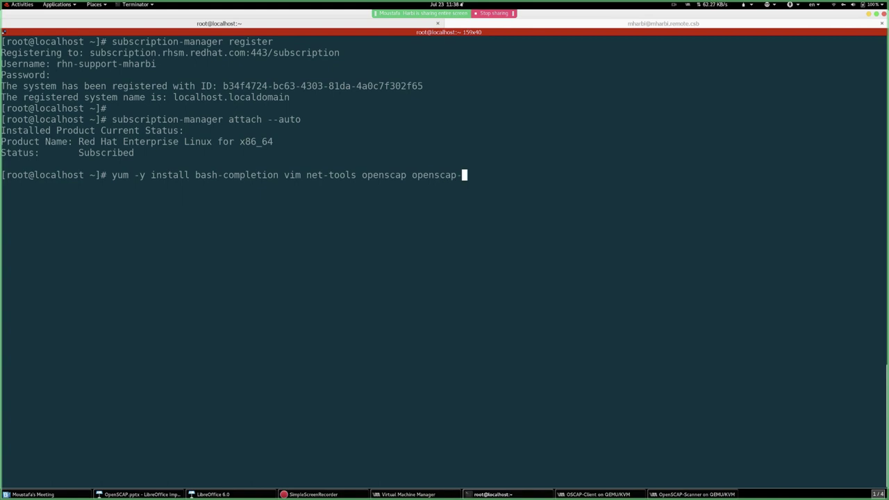
{"action": "type", "text": "anner openscap-ut"}
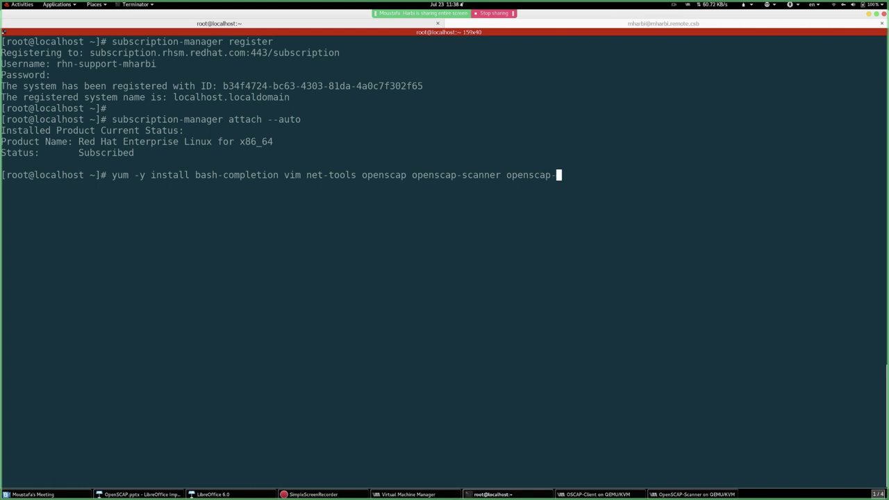
{"action": "type", "text": "ils scap-security-guid"}
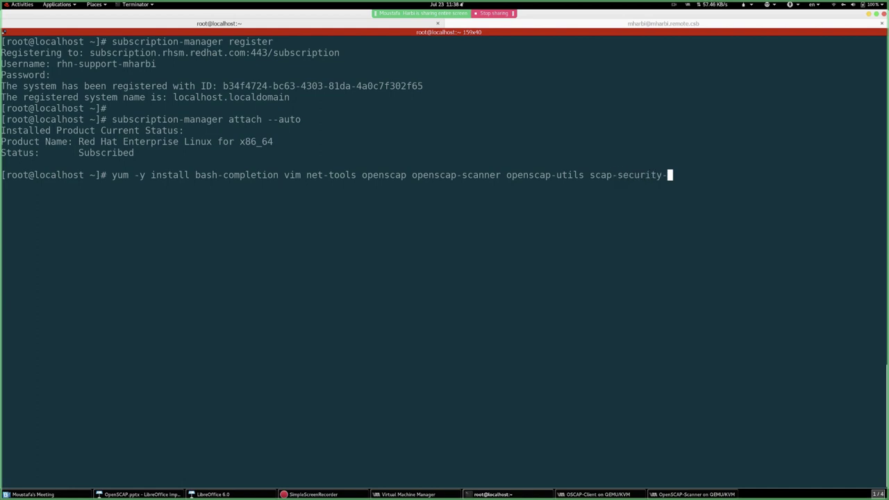
{"action": "type", "text": "e"}
{"action": "key", "text": "Return"}
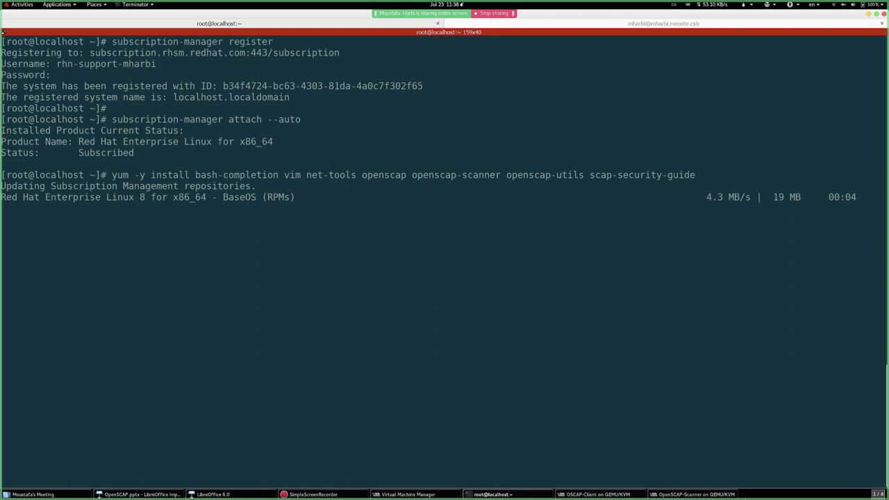
- Let the yum install run to Complete!, enlarging the terminal text two steps
{"action": "left_click", "coordinate": [597, 495]}
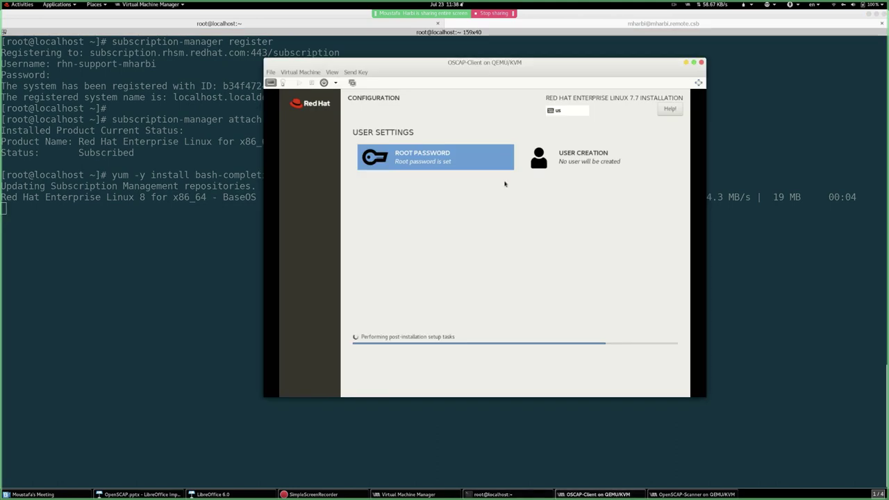
{"action": "left_click", "coordinate": [239, 196]}
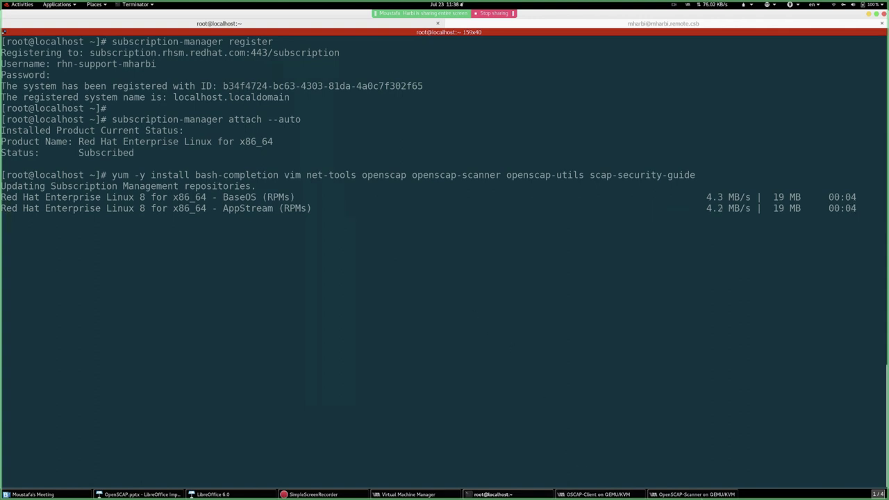
{"action": "left_click", "coordinate": [696, 494]}
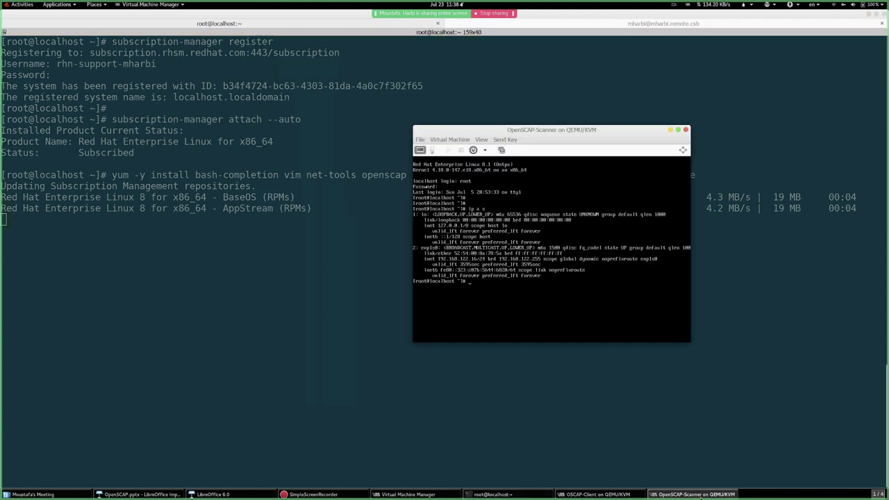
{"action": "left_click", "coordinate": [686, 130]}
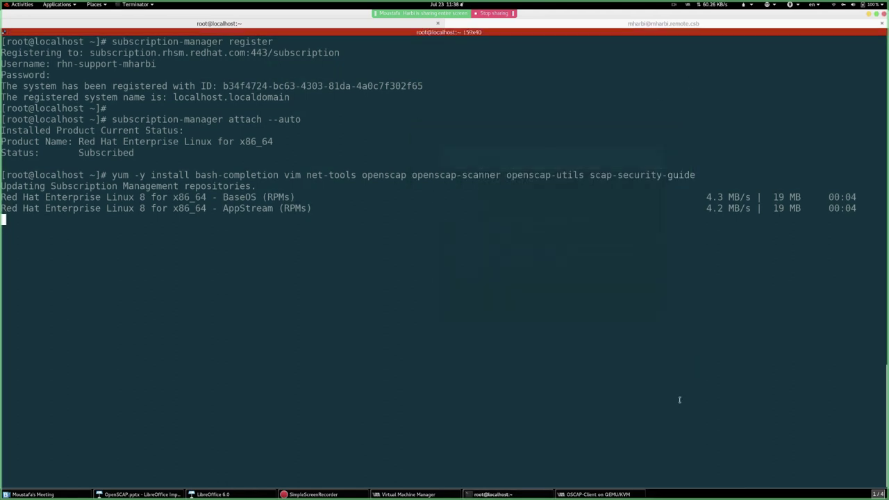
{"action": "left_click", "coordinate": [599, 494]}
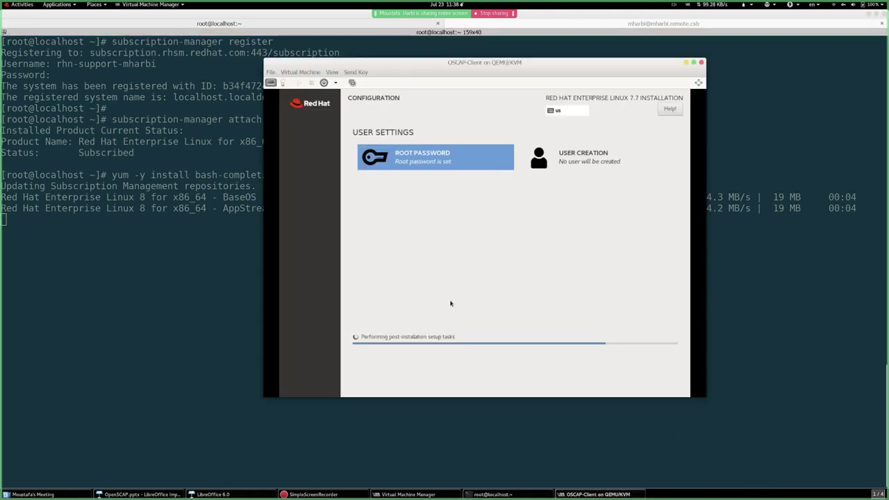
{"action": "left_click_drag", "start_coordinate": [383, 62], "coordinate": [534, 60]}
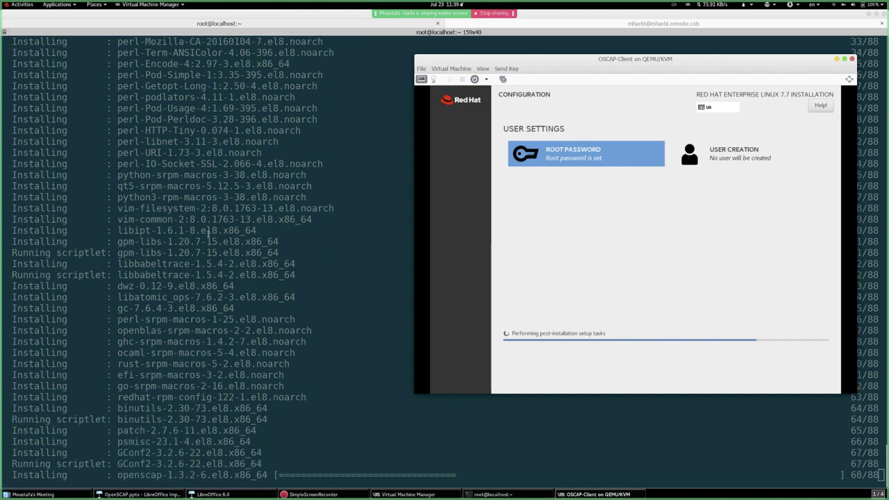
{"action": "left_click", "coordinate": [316, 161]}
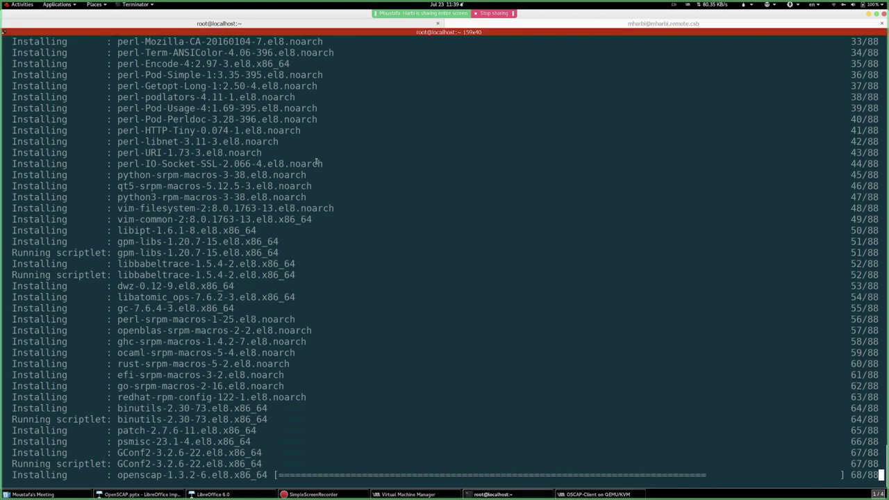
{"action": "key", "text": "ctrl+plus"}
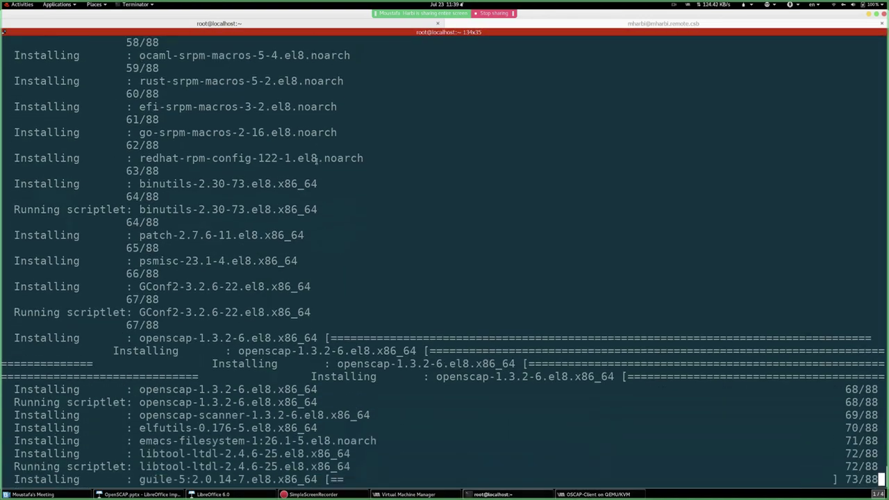
{"action": "key", "text": "ctrl+plus"}
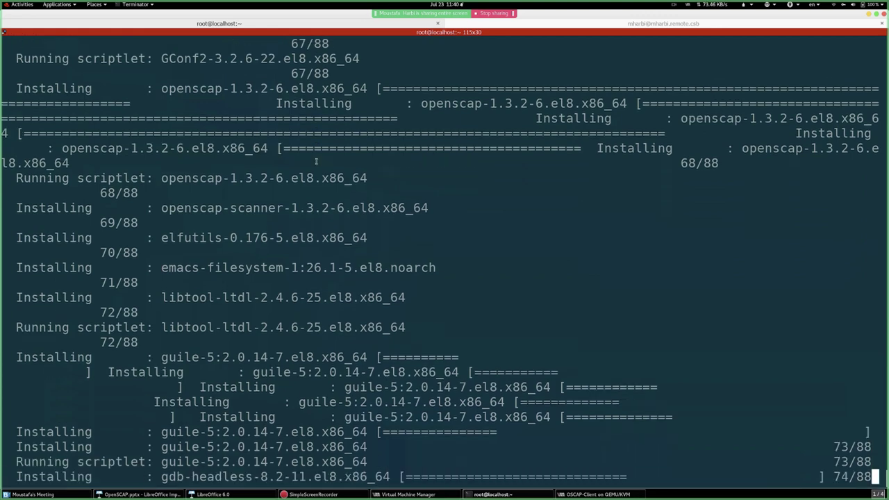
{"action": "left_click", "coordinate": [597, 493]}
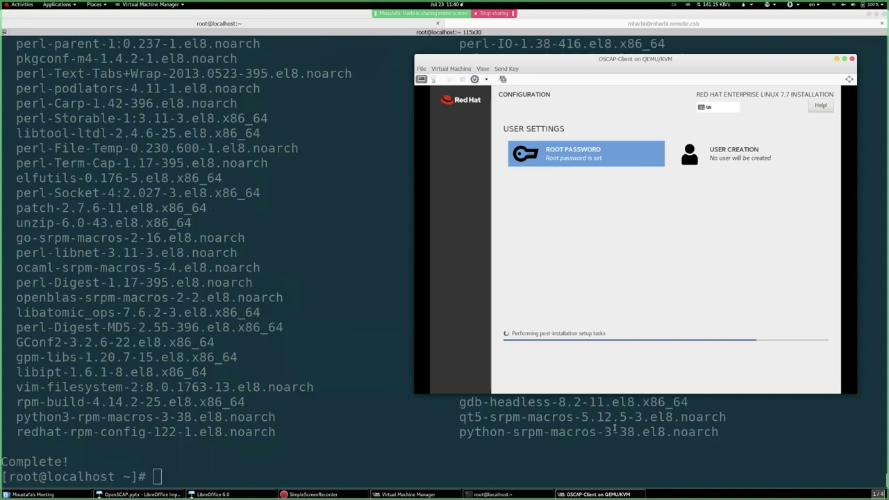
{"action": "left_click", "coordinate": [284, 270]}
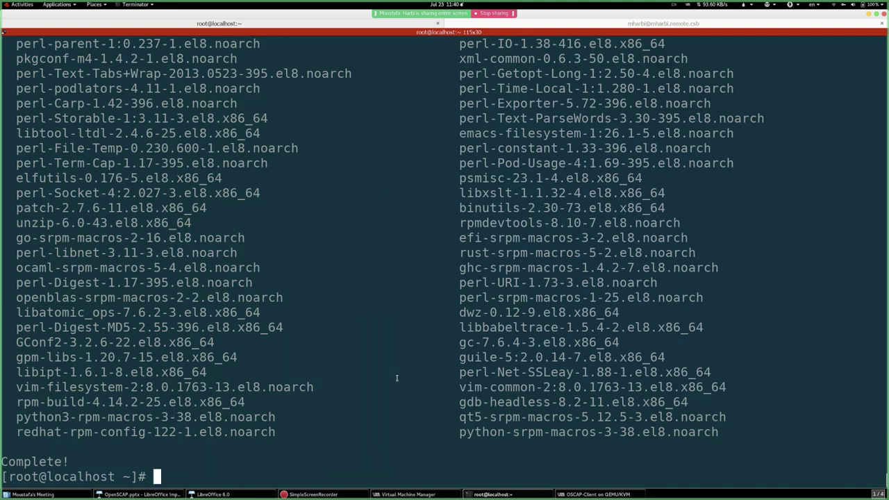
- Start a root login shell with 'su -' and leave it again with exit
{"action": "key", "text": "ctrl+l"}
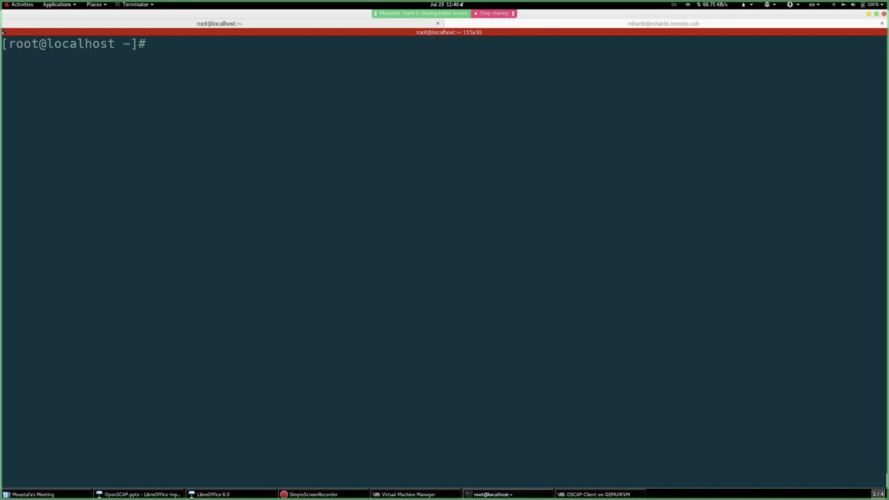
{"action": "type", "text": "su -"}
{"action": "key", "text": "Return"}
{"action": "key", "text": "ctrl+l"}
{"action": "type", "text": "hos"}
{"action": "key", "text": "BackSpace"}
{"action": "key", "text": "BackSpace"}
{"action": "key", "text": "BackSpace"}
{"action": "type", "text": "exit"}
{"action": "key", "text": "Return"}
{"action": "key", "text": "ctrl+l"}
- Set the hostname to scanner.example.com, then log out and rerun the ssh command
{"action": "type", "text": "hostnamec"}
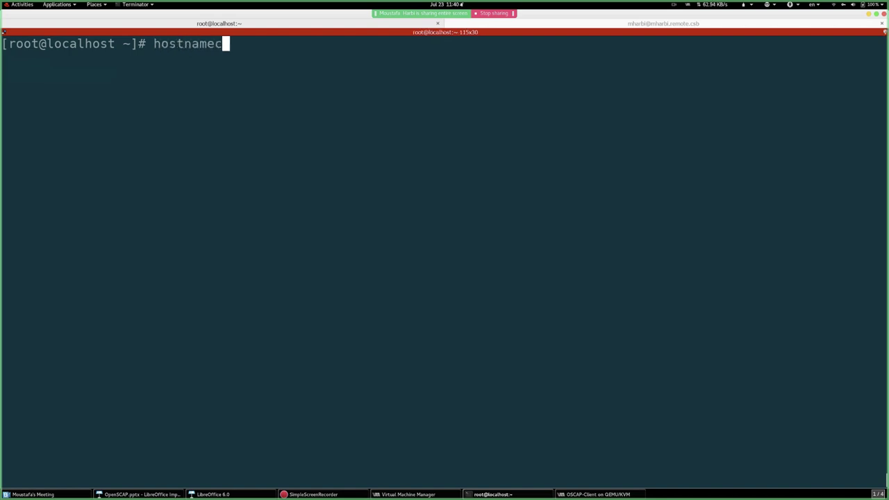
{"action": "type", "text": "tl set-ho"}
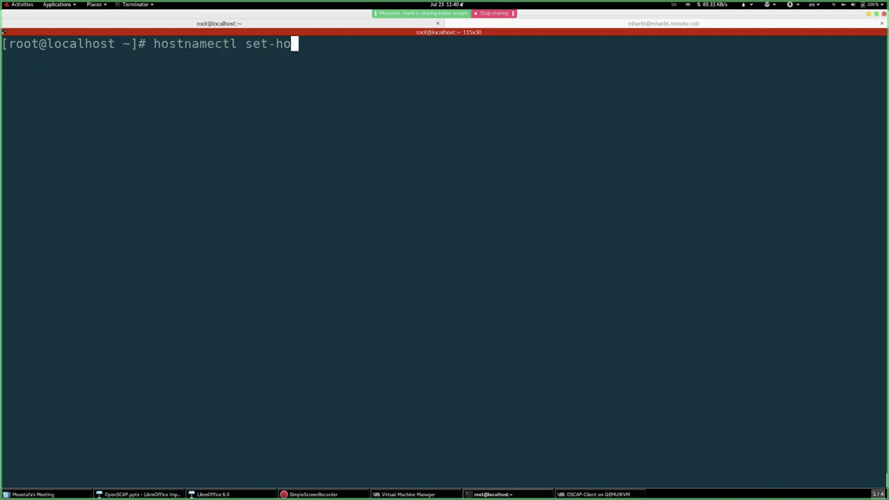
{"action": "type", "text": "stname sc"}
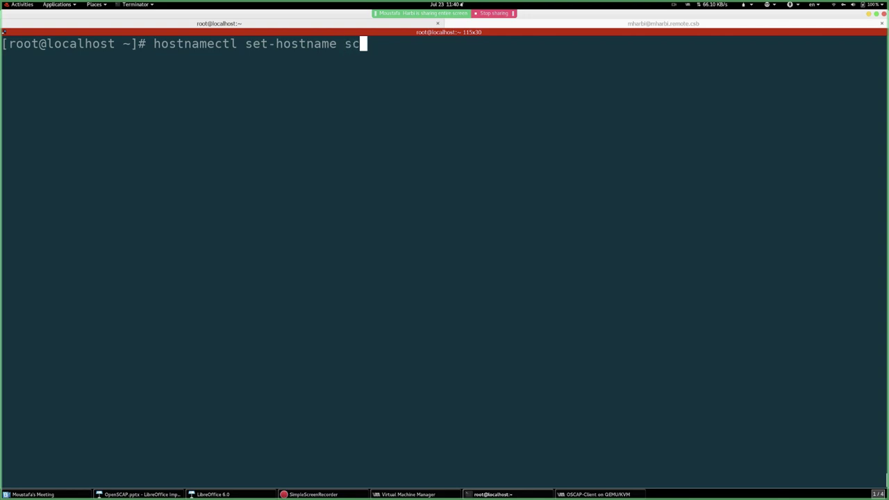
{"action": "type", "text": "anner."}
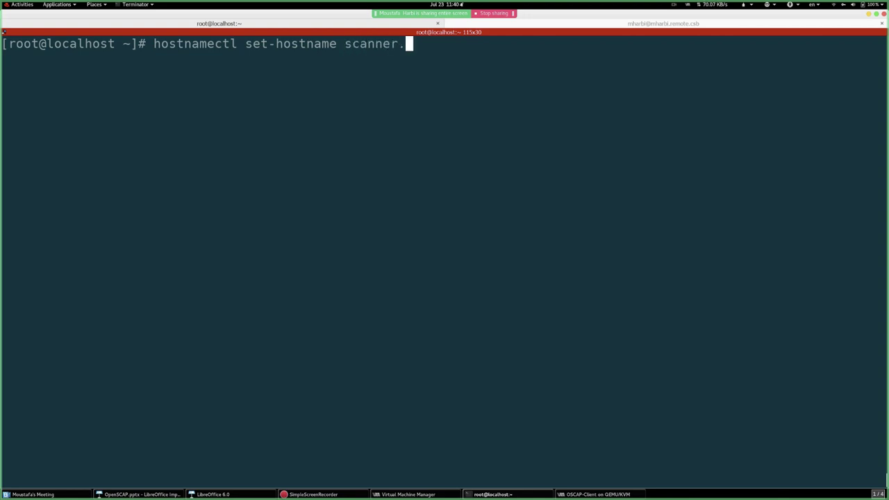
{"action": "type", "text": "example.com"}
{"action": "key", "text": "Return"}
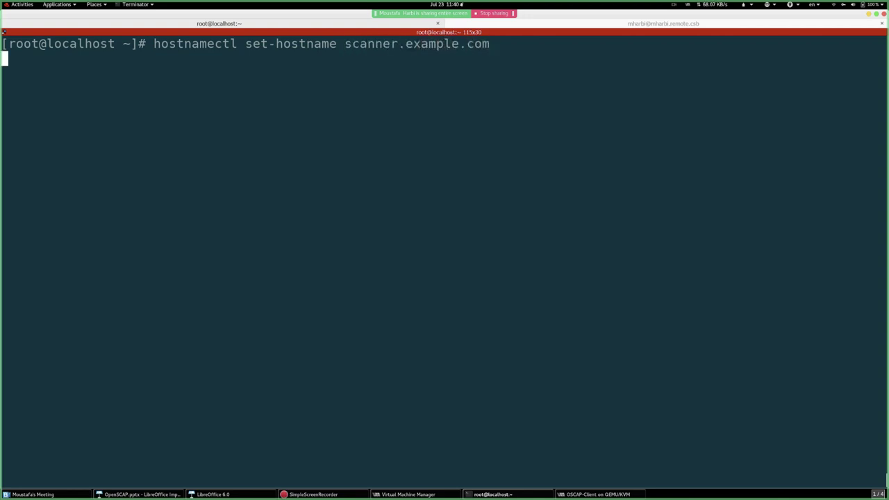
{"action": "key", "text": "Return"}
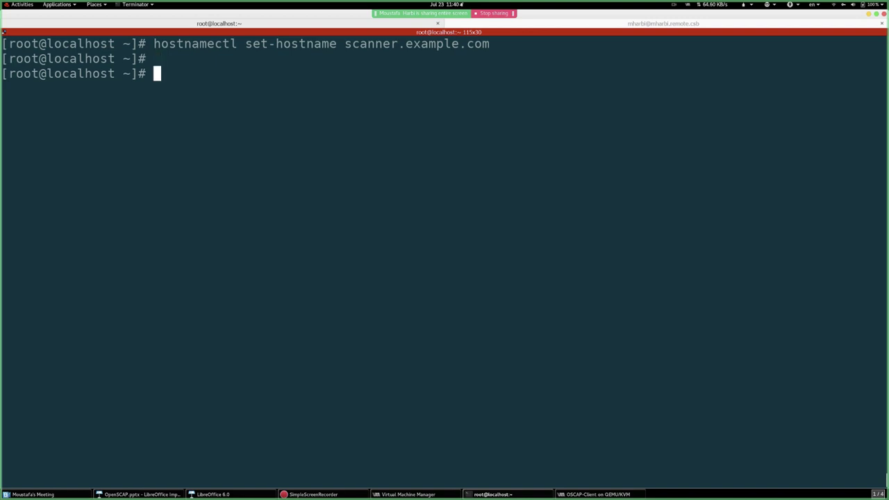
{"action": "key", "text": "ctrl+d"}
{"action": "key", "text": "Up"}
{"action": "key", "text": "Return"}
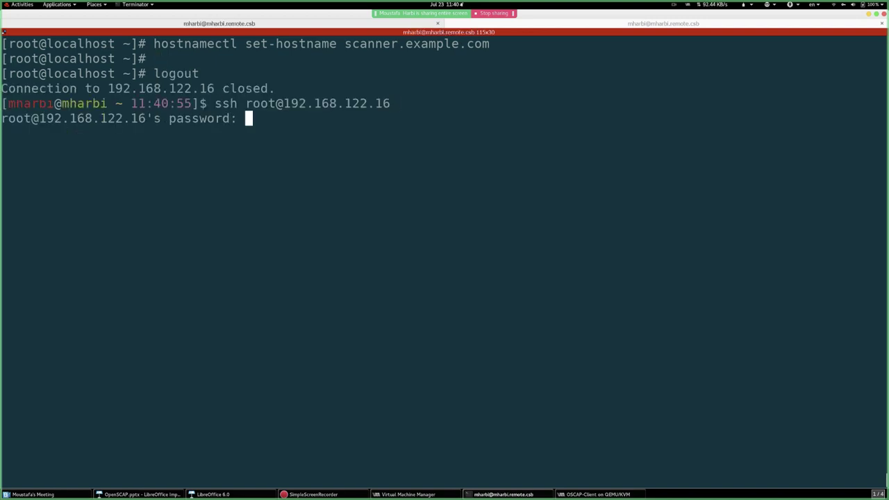
- Log back in with the root password and clear the screen to show the root@scanner prompt
{"action": "key", "text": "Return"}
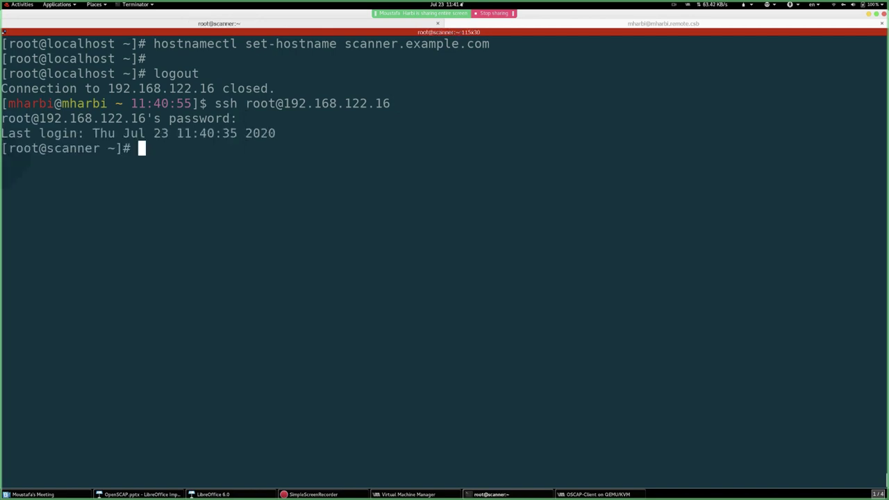
{"action": "type", "text": ";"}
{"action": "key", "text": "BackSpace"}
{"action": "key", "text": "ctrl+l"}
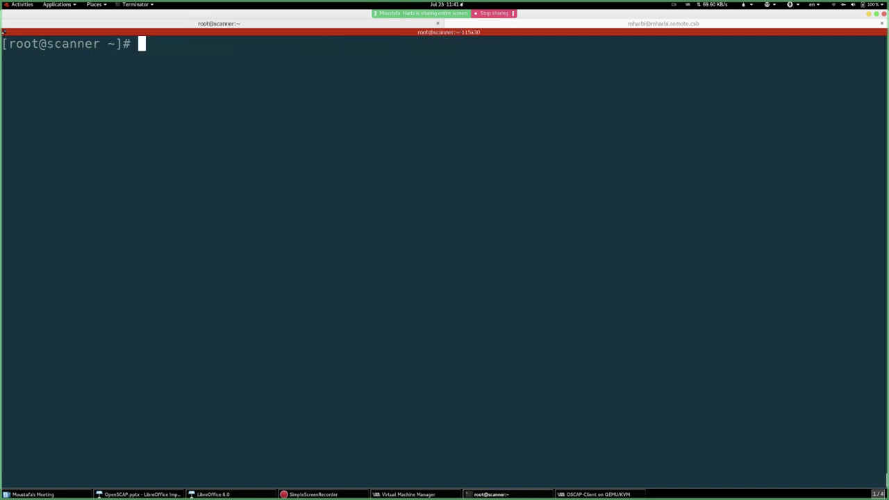
{"action": "double_click", "coordinate": [66, 46]}
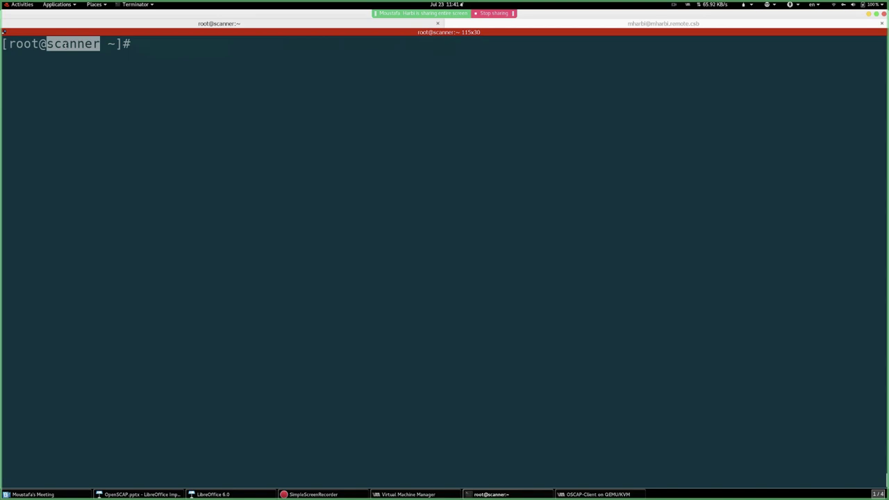
{"action": "left_click", "coordinate": [259, 58]}
{"action": "left_click", "coordinate": [529, 23]}
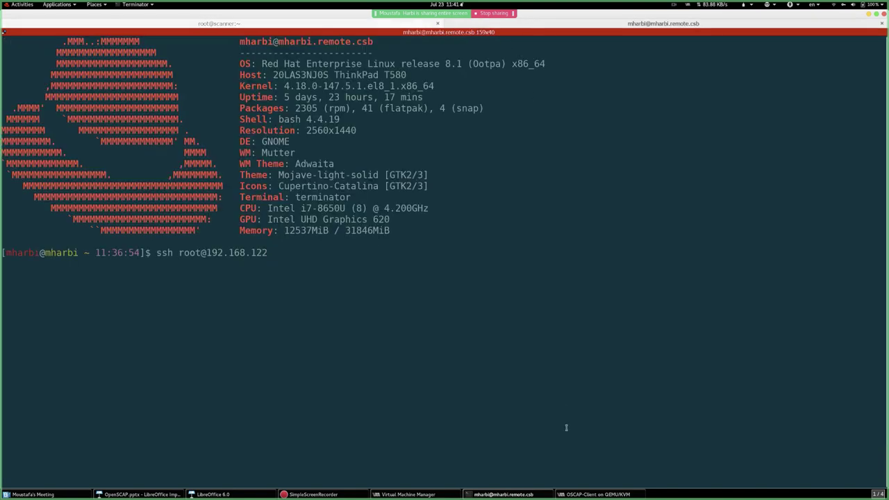
{"action": "left_click", "coordinate": [589, 491]}
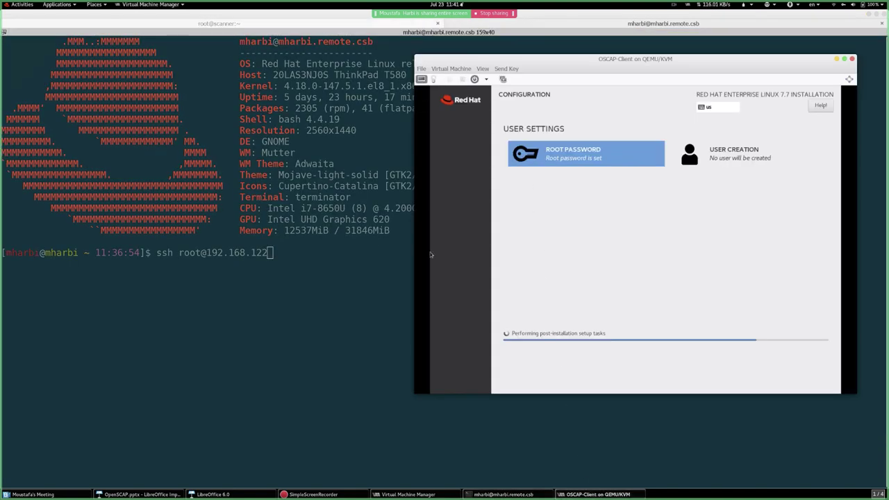
{"action": "left_click", "coordinate": [265, 43]}
{"action": "left_click", "coordinate": [211, 24]}
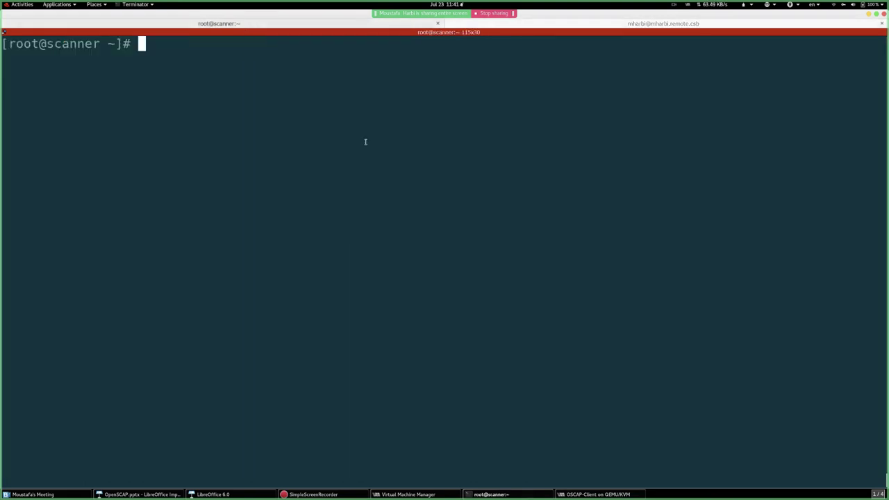
- Change into /usr/share/xml and list its contents
{"action": "type", "text": "cd /usr/"}
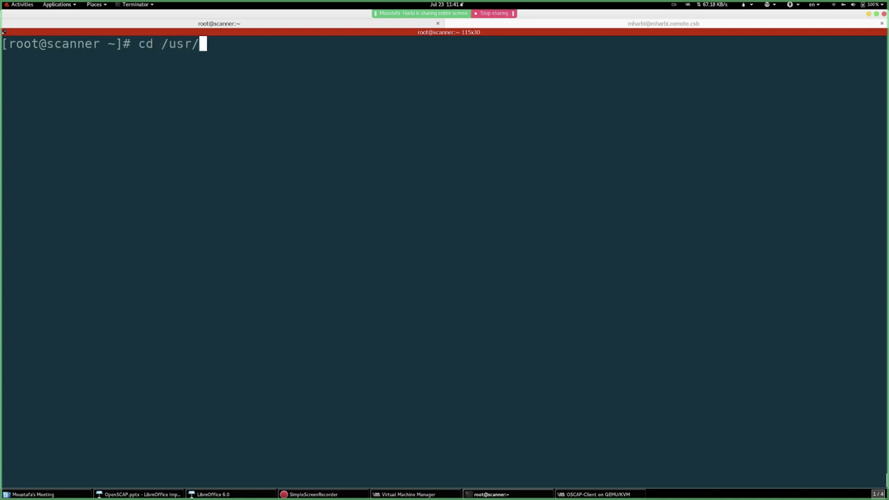
{"action": "type", "text": "sh"}
{"action": "key", "text": "Tab"}
{"action": "type", "text": "x"}
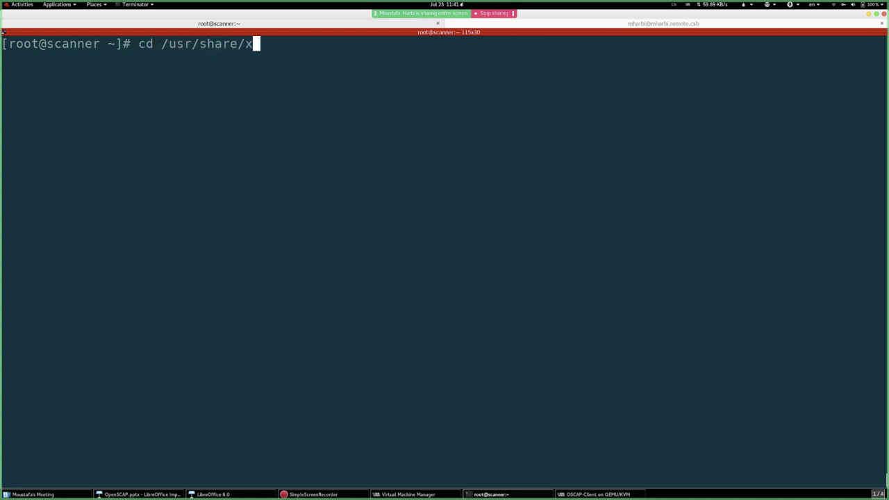
{"action": "type", "text": "m"}
{"action": "key", "text": "Tab"}
{"action": "key", "text": "Return"}
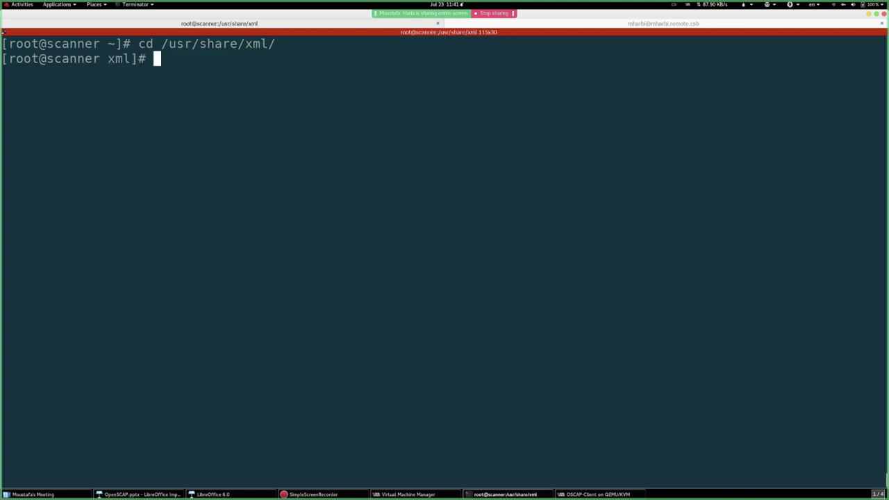
{"action": "type", "text": "ls"}
{"action": "key", "text": "Return"}
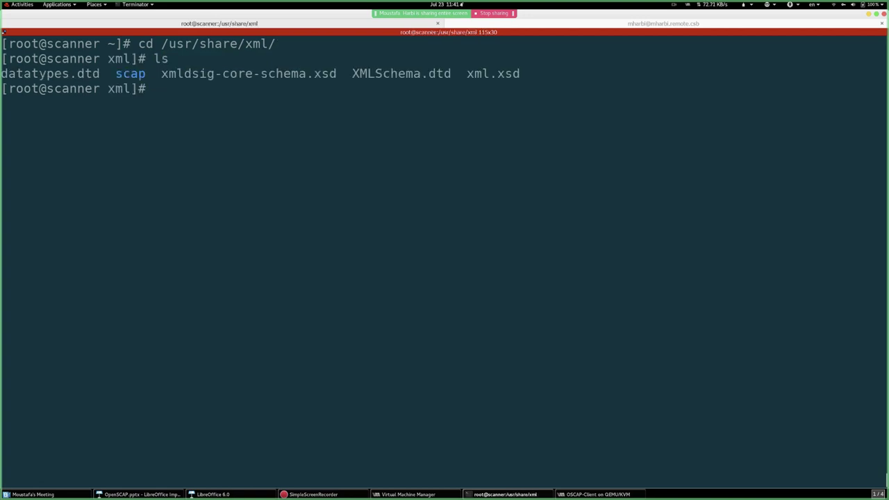
- Move into scap and then ssg, listing each, after correcting the mistyped 'sd' command
{"action": "double_click", "coordinate": [130, 73]}
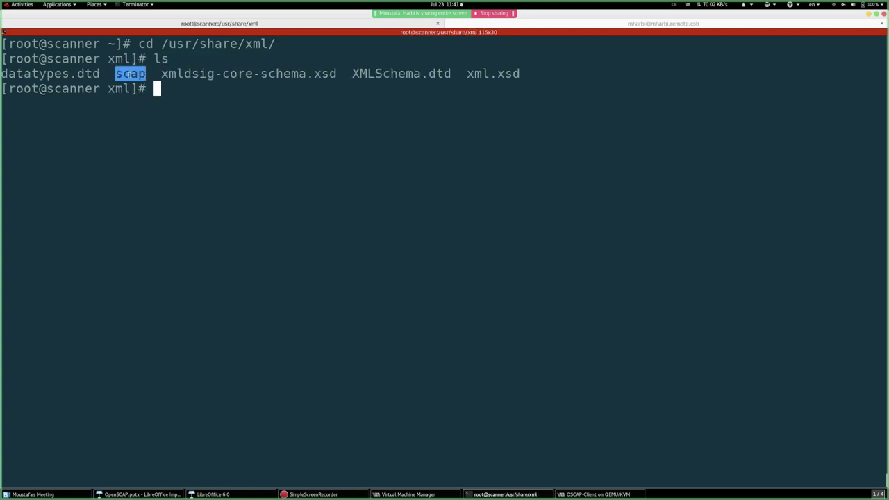
{"action": "left_click", "coordinate": [175, 133]}
{"action": "type", "text": "cd s"}
{"action": "key", "text": "Tab"}
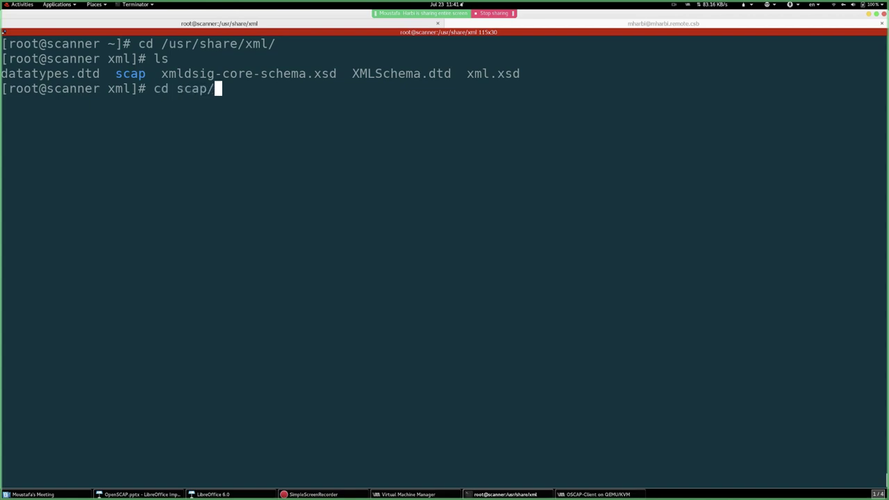
{"action": "key", "text": "Return"}
{"action": "type", "text": "ls"}
{"action": "key", "text": "Return"}
{"action": "type", "text": "s"}
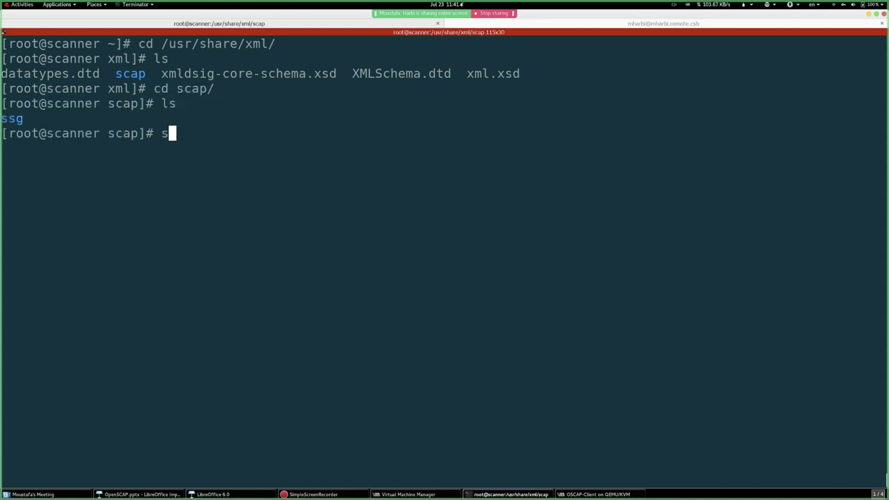
{"action": "type", "text": "d ss"}
{"action": "key", "text": "Tab"}
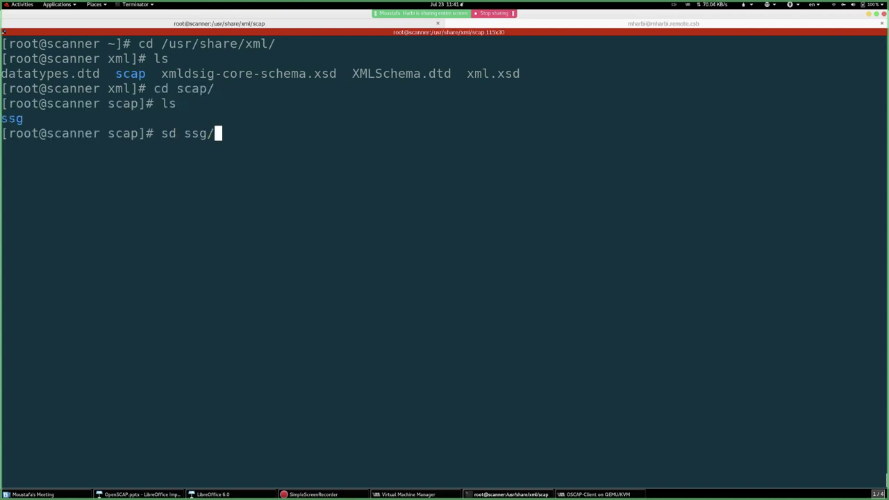
{"action": "key", "text": "Return"}
{"action": "type", "text": "l"}
{"action": "key", "text": "BackSpace"}
{"action": "key", "text": "Up"}
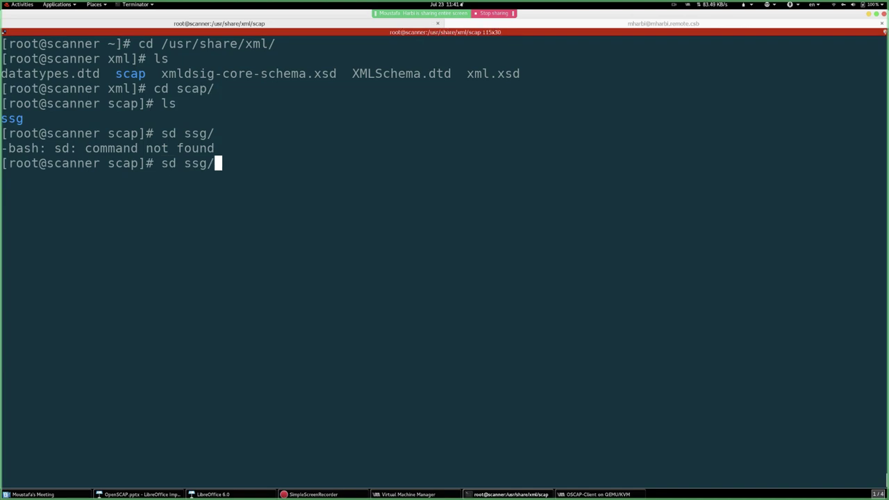
{"action": "key", "text": "Home"}
{"action": "key", "text": "Delete"}
{"action": "type", "text": "c"}
{"action": "key", "text": "Return"}
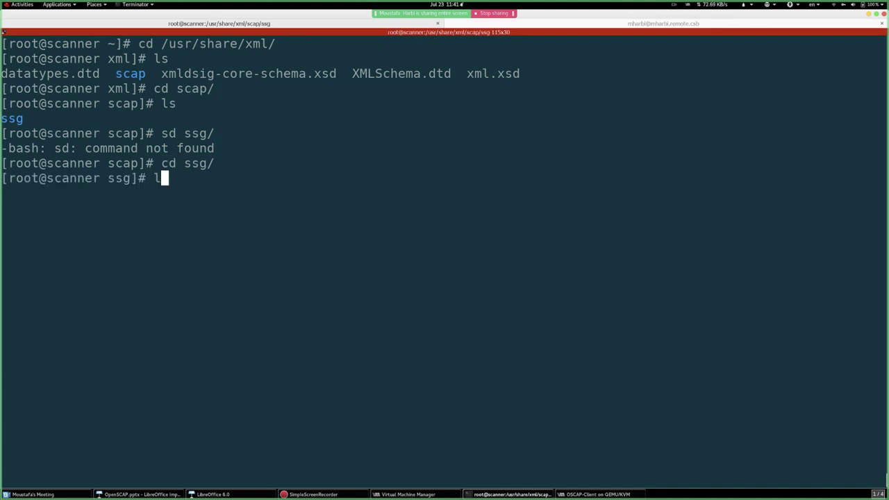
{"action": "type", "text": "ls"}
{"action": "key", "text": "Return"}
- Enter the content folder, list the SSG files and confirm the path with pwd
{"action": "type", "text": "cd co"}
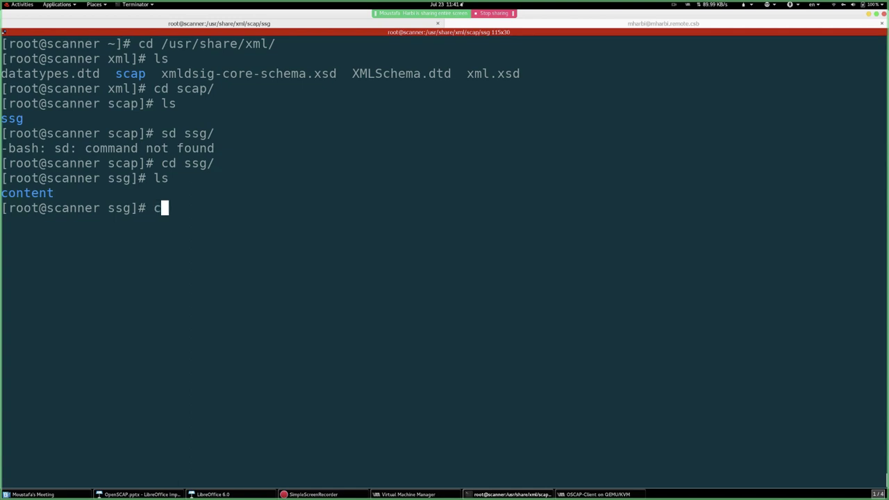
{"action": "key", "text": "Tab"}
{"action": "key", "text": "Return"}
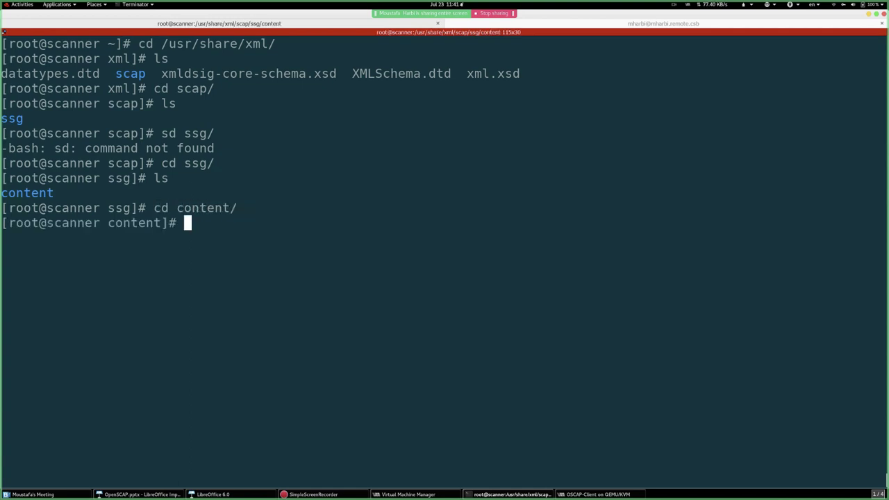
{"action": "key", "text": "ctrl+l"}
{"action": "type", "text": "ls"}
{"action": "key", "text": "Return"}
{"action": "type", "text": "pwd"}
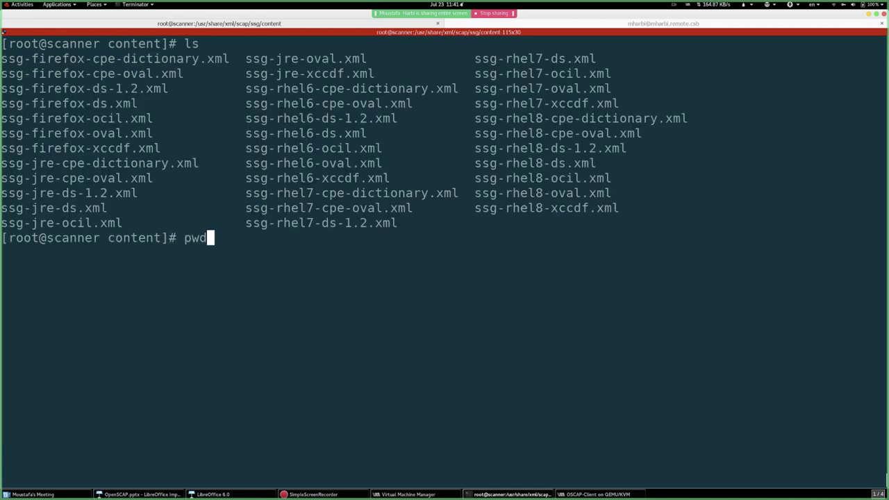
{"action": "key", "text": "ctrl+l"}
{"action": "key", "text": "Return"}
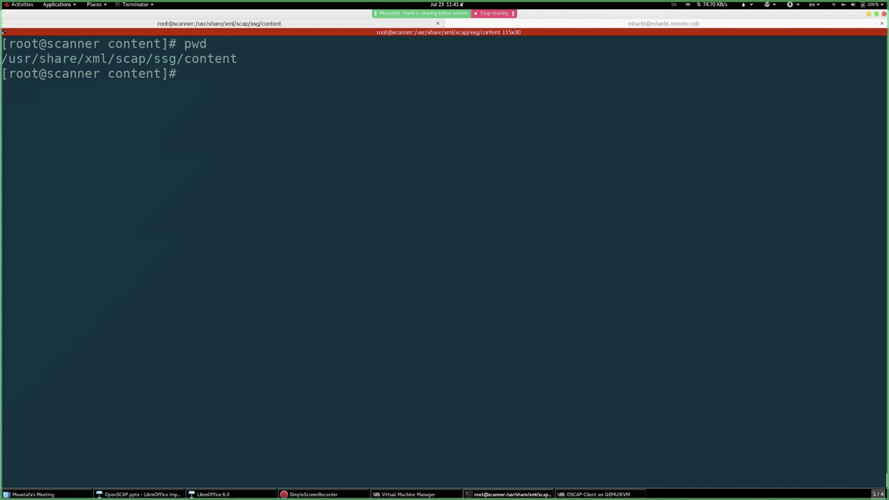
- List the content folder and highlight the rhel8 and rhel6 data stream files
{"action": "double_click", "coordinate": [173, 59]}
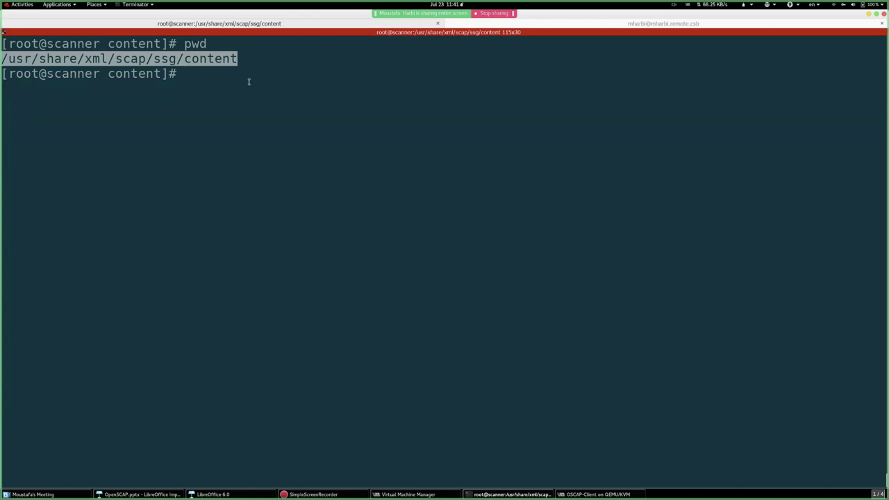
{"action": "type", "text": "ls"}
{"action": "key", "text": "Return"}
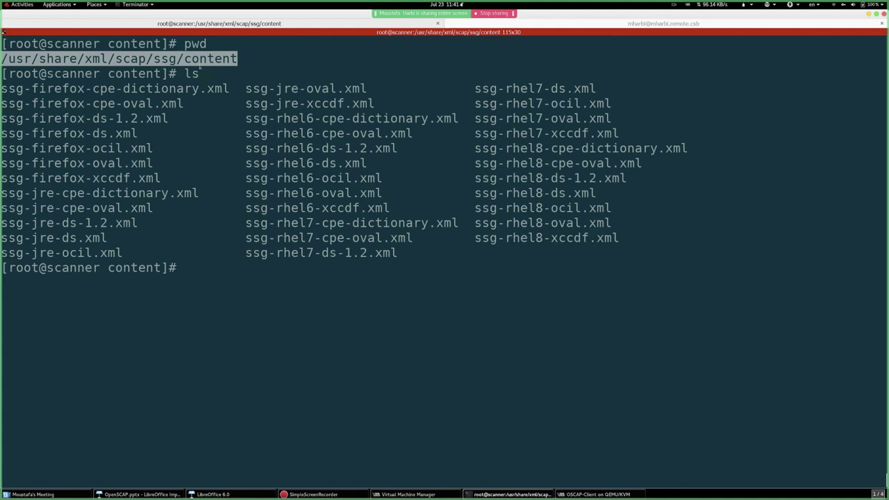
{"action": "left_click_drag", "start_coordinate": [90, 103], "coordinate": [625, 238]}
{"action": "left_click", "coordinate": [535, 164]}
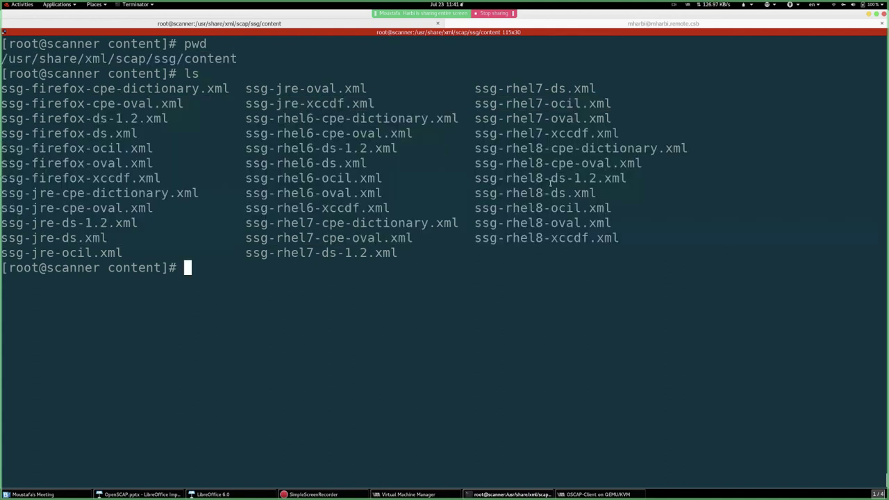
{"action": "left_click_drag", "start_coordinate": [520, 178], "coordinate": [879, 178]}
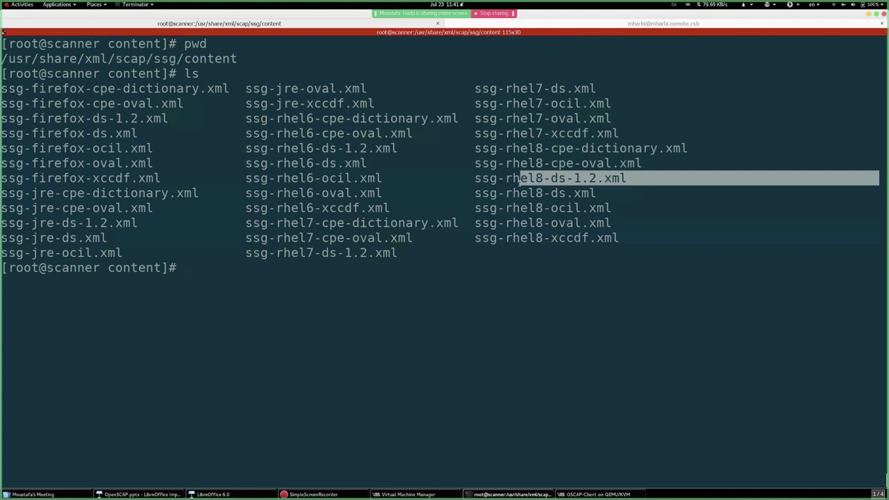
{"action": "left_click_drag", "start_coordinate": [256, 148], "coordinate": [429, 163]}
{"action": "left_click", "coordinate": [366, 163]}
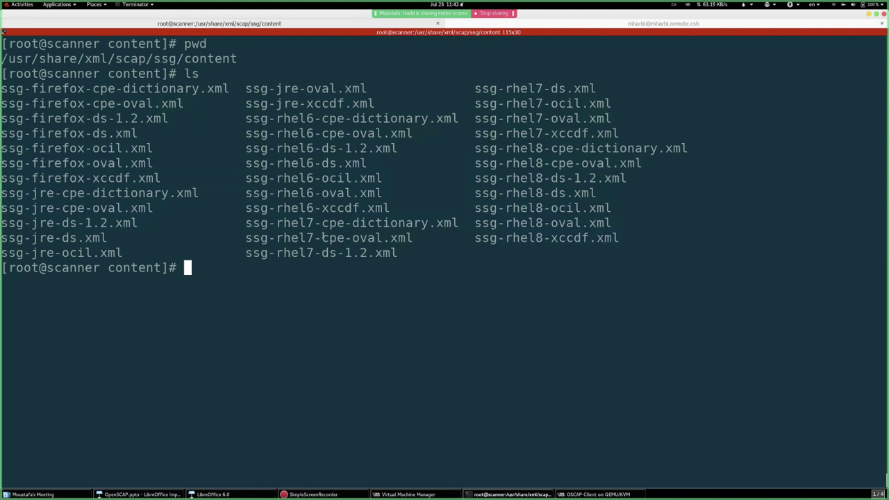
- Highlight the rhel7 data streams, select ssg-rhel7-ds-1.2.xml, then clear the screen
{"action": "left_click_drag", "start_coordinate": [261, 254], "coordinate": [395, 255]}
{"action": "left_click_drag", "start_coordinate": [490, 88], "coordinate": [596, 89]}
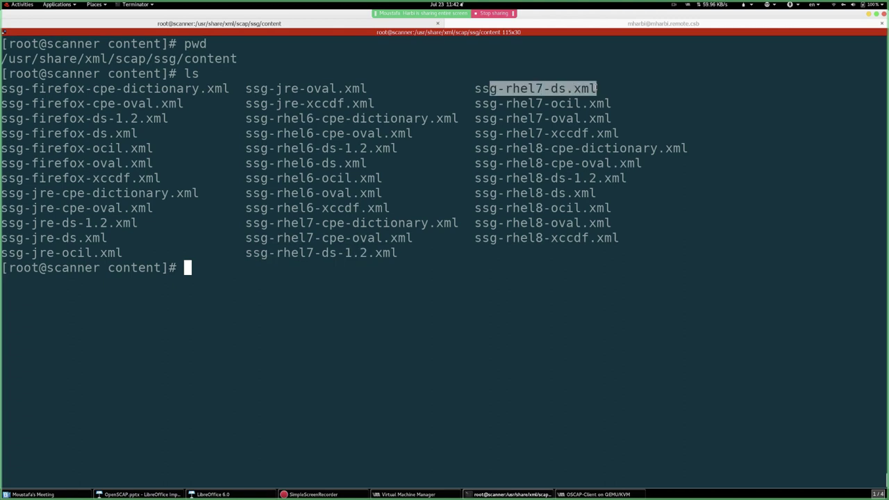
{"action": "left_click_drag", "start_coordinate": [346, 254], "coordinate": [367, 254]}
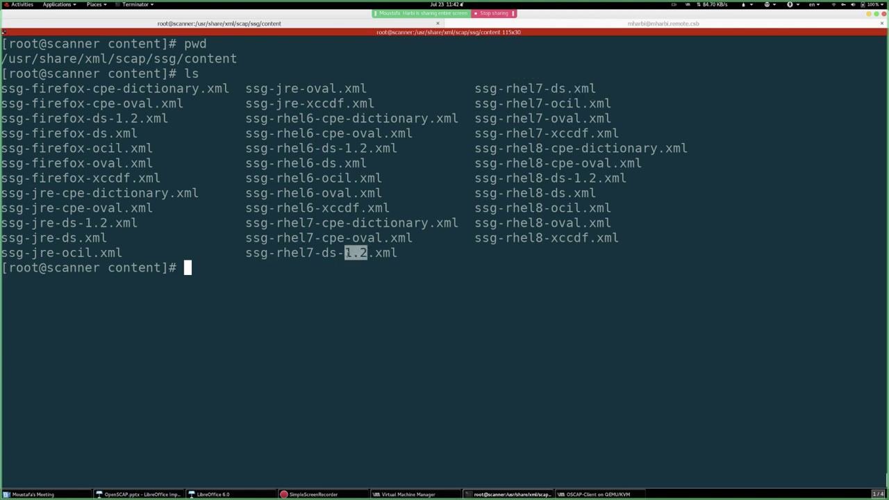
{"action": "left_click", "coordinate": [331, 265]}
{"action": "double_click", "coordinate": [311, 252]}
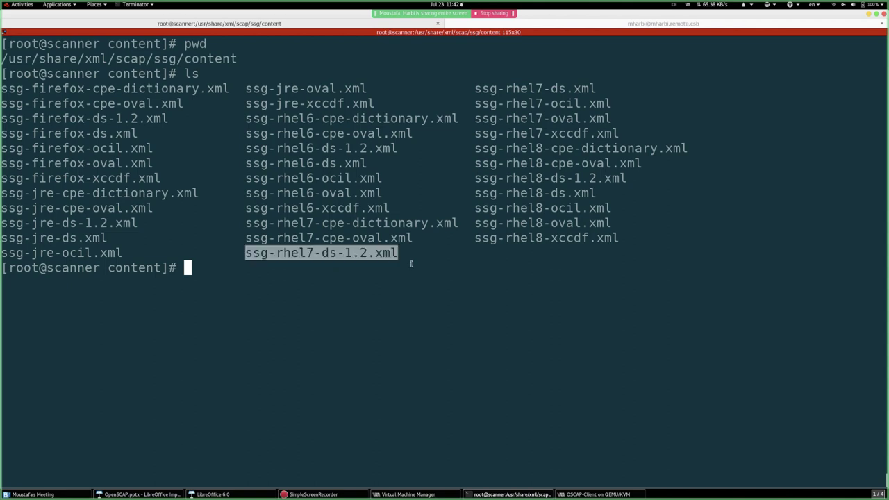
{"action": "key", "text": "ctrl+l"}
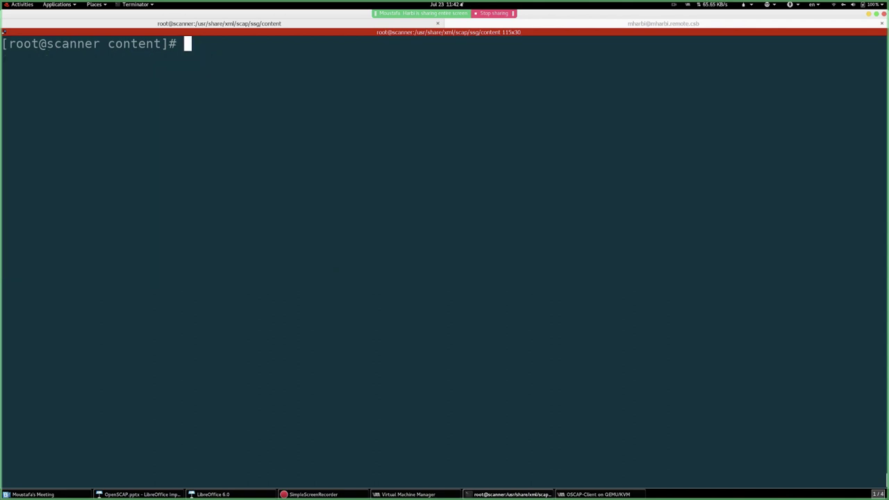
- Type 'oscap info ssg-rhel7-ds-1.2.xml | less -R' at the prompt, fixing the mistyped openssl
{"action": "type", "text": "openssl"}
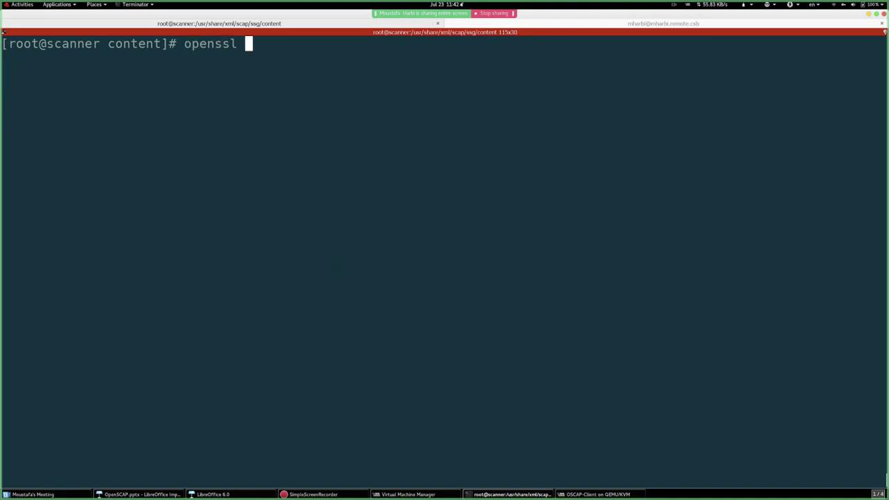
{"action": "key", "text": "BackSpace"}
{"action": "type", "text": "scap"}
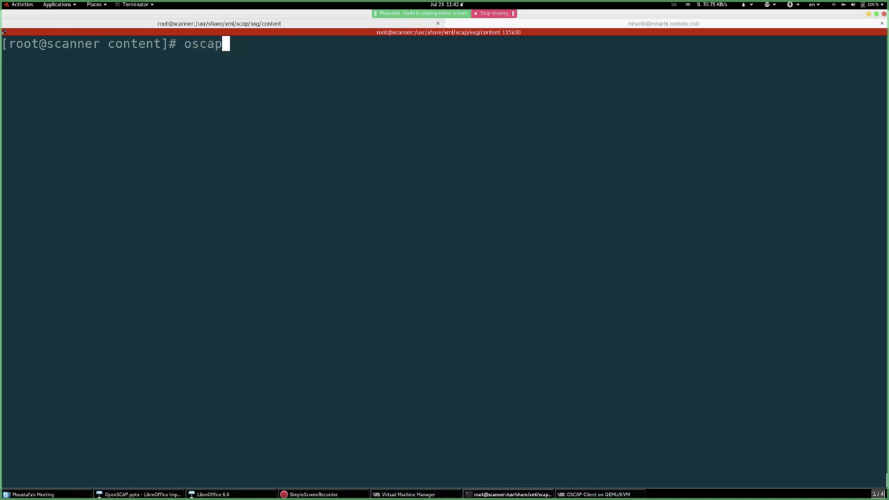
{"action": "type", "text": " info "}
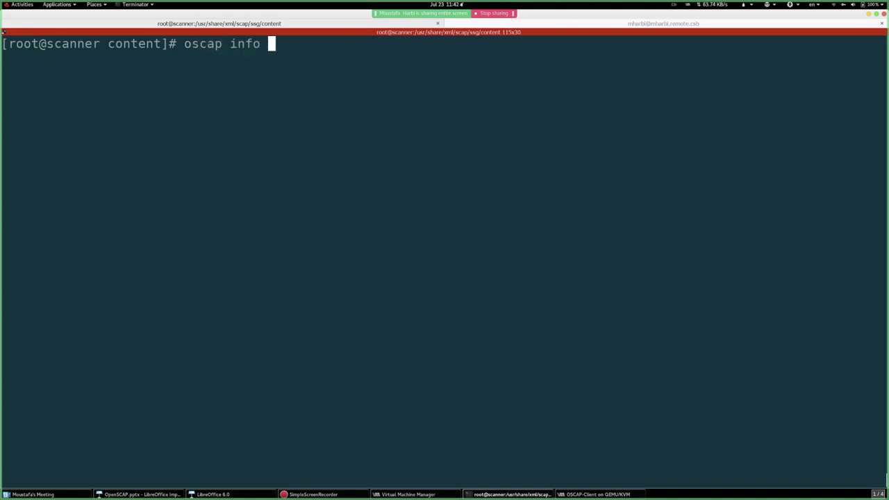
{"action": "type", "text": "ssg-rhel7-ds-1.2.xml"}
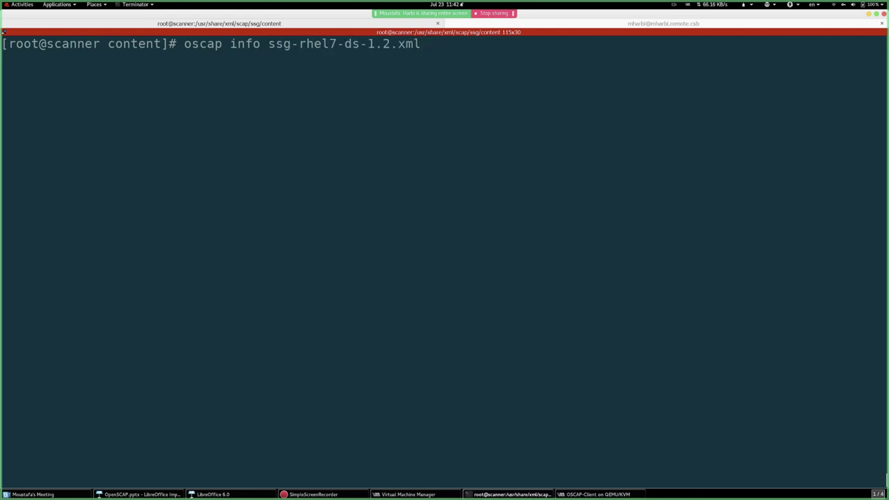
{"action": "type", "text": " | less -R"}
- Run oscap info and highlight the Source Data Stream type, stream ID and version 1.2
{"action": "key", "text": "Return"}
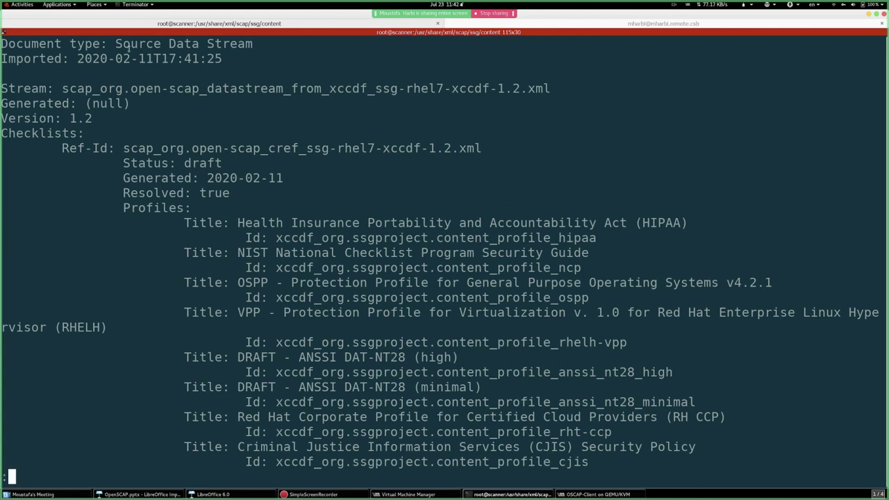
{"action": "left_click_drag", "start_coordinate": [112, 47], "coordinate": [253, 46]}
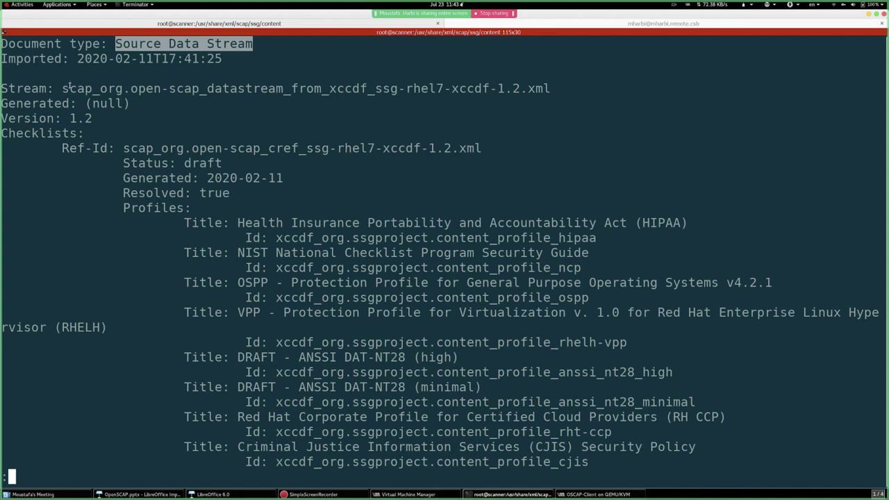
{"action": "left_click_drag", "start_coordinate": [64, 88], "coordinate": [550, 88]}
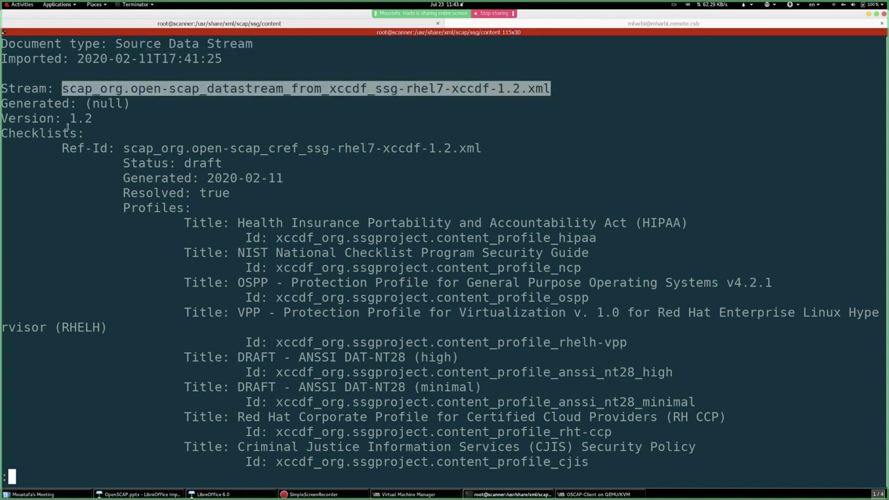
{"action": "left_click_drag", "start_coordinate": [70, 118], "coordinate": [102, 118]}
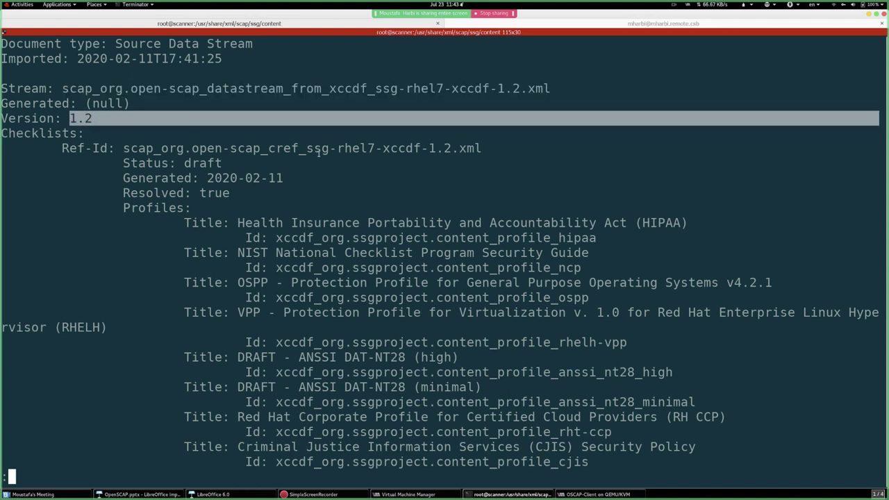
- Shrink the terminal text two steps to fit the profile list and select the checklist Ref-Id
{"action": "scroll", "coordinate": [278, 217], "scroll_direction": "down", "scroll_amount": 1}
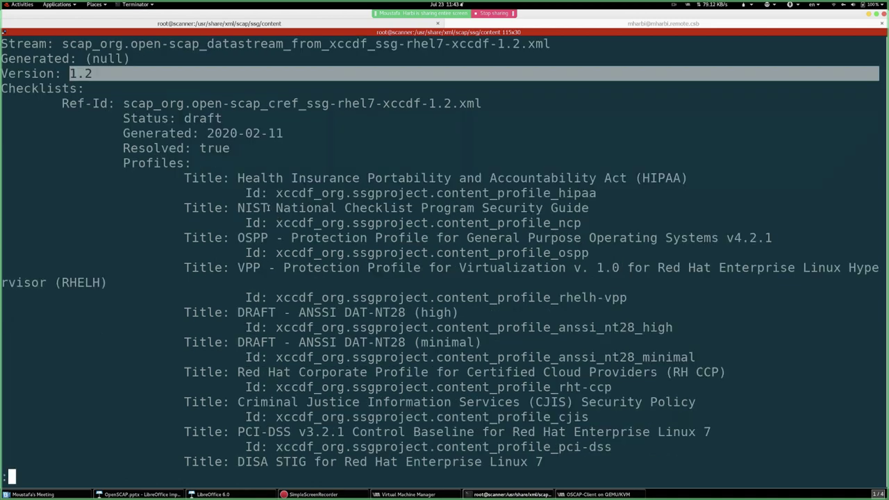
{"action": "key", "text": "ctrl+minus"}
{"action": "key", "text": "ctrl+minus"}
{"action": "key", "text": "ctrl+minus"}
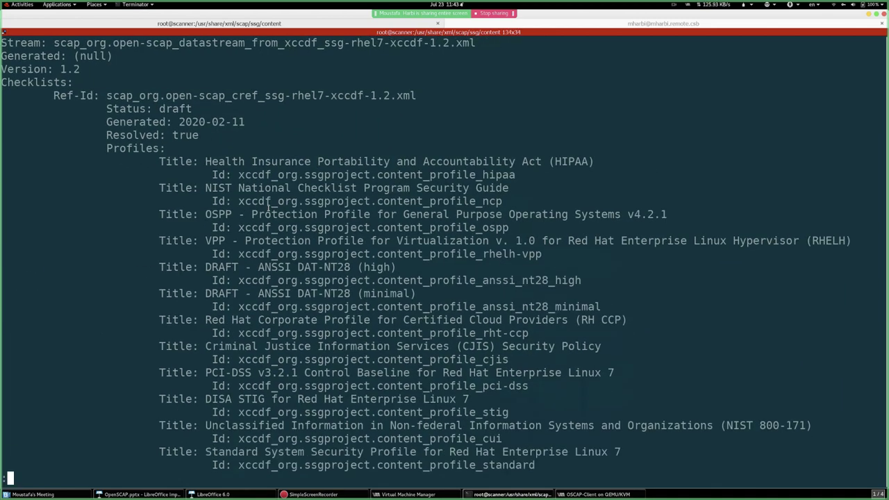
{"action": "key", "text": "ctrl+minus"}
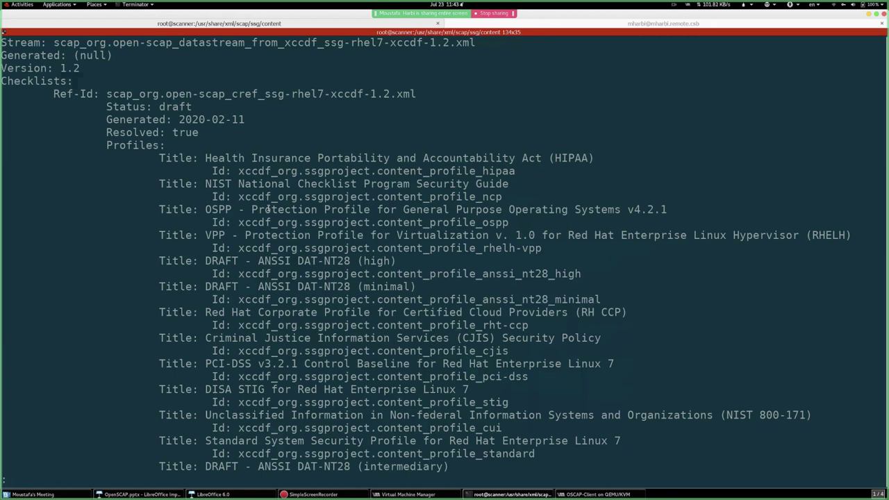
{"action": "scroll", "coordinate": [267, 209], "scroll_direction": "down", "scroll_amount": 2}
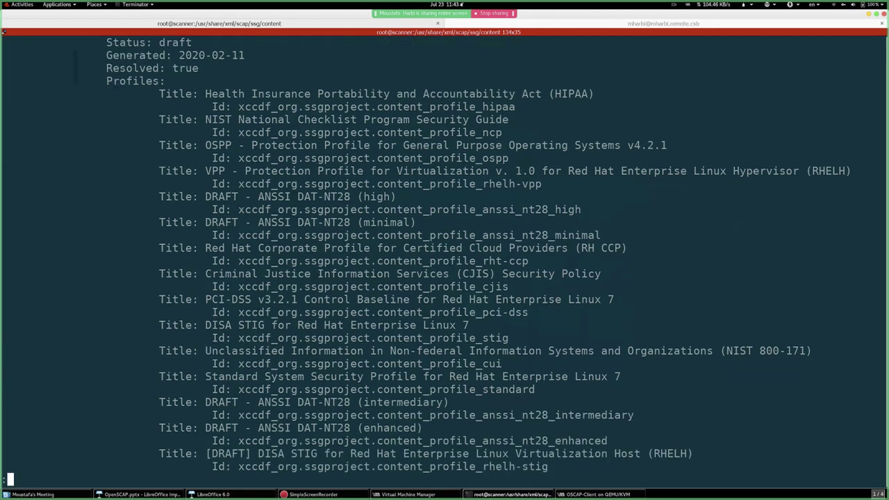
{"action": "key", "text": "Down"}
{"action": "key", "text": "Up"}
{"action": "key", "text": "Up"}
{"action": "scroll", "coordinate": [334, 79], "scroll_direction": "up", "scroll_amount": 2}
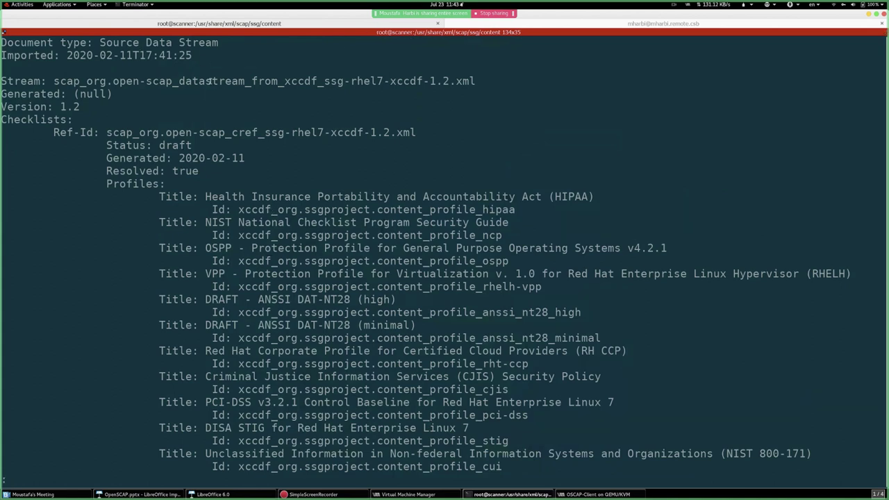
{"action": "double_click", "coordinate": [337, 134]}
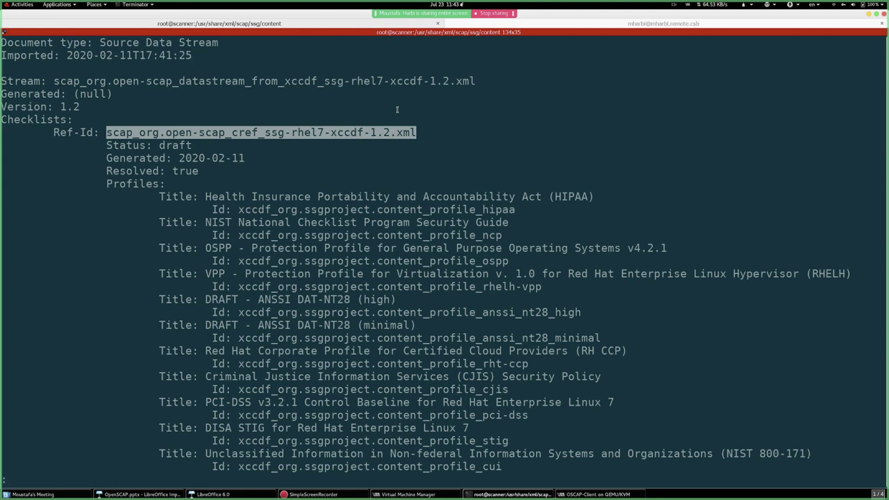
- Highlight the HIPAA, OSPP and RH CCP profile titles in the RHEL 7 data stream list
{"action": "scroll", "coordinate": [380, 127], "scroll_direction": "down", "scroll_amount": 3}
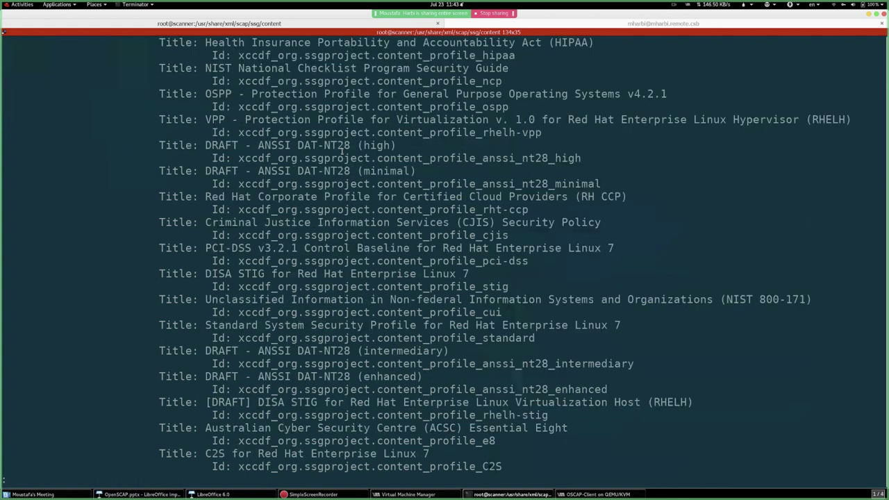
{"action": "scroll", "coordinate": [249, 112], "scroll_direction": "up", "scroll_amount": 1}
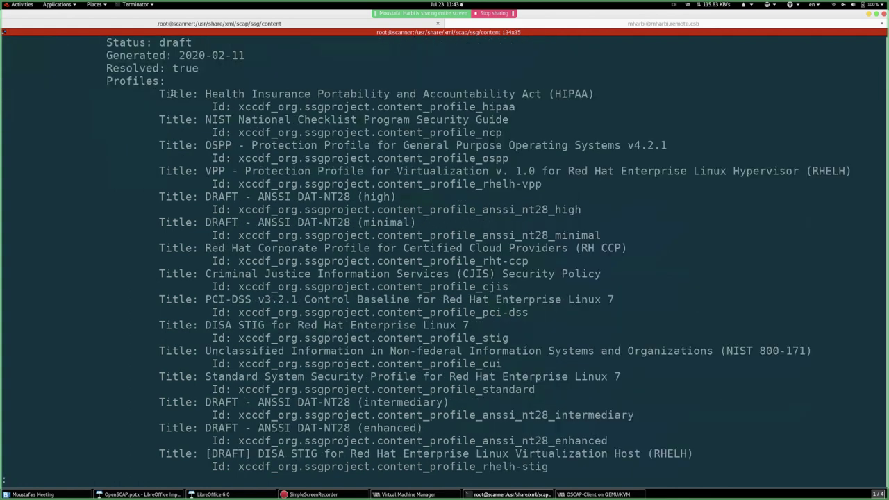
{"action": "left_click_drag", "start_coordinate": [206, 93], "coordinate": [594, 93]}
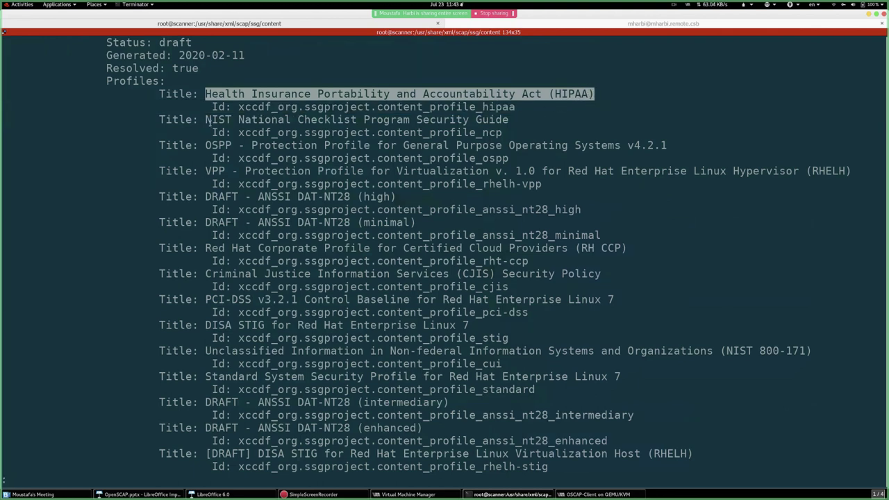
{"action": "left_click_drag", "start_coordinate": [206, 120], "coordinate": [696, 142]}
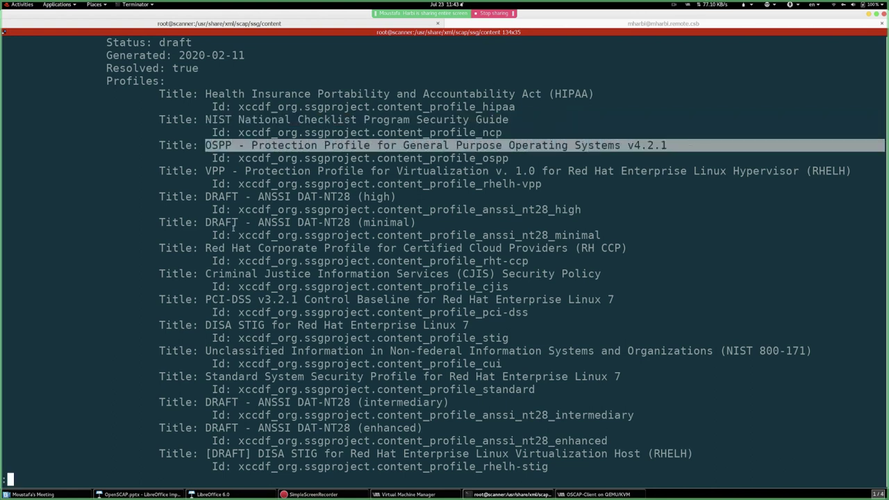
{"action": "left_click_drag", "start_coordinate": [204, 248], "coordinate": [630, 253]}
- Highlight the DISA STIG for RHEL 7 profile, then scroll back to the Document type header
{"action": "scroll", "coordinate": [272, 271], "scroll_direction": "down", "scroll_amount": 2}
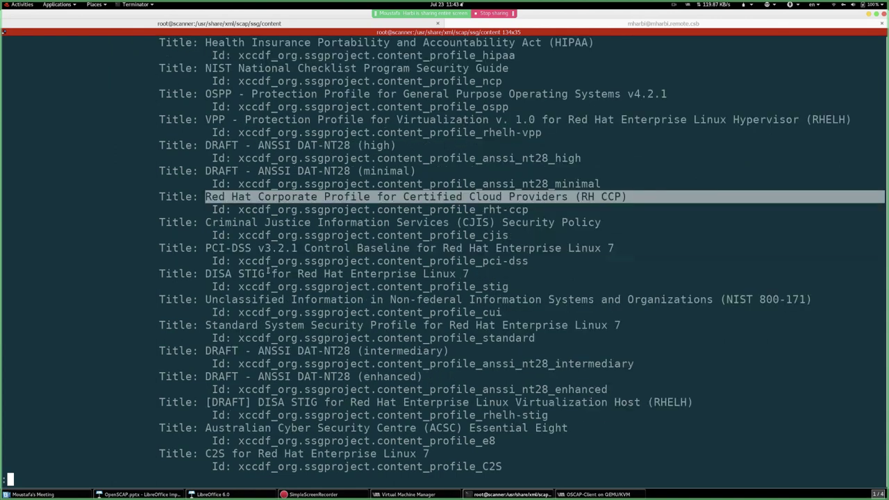
{"action": "left_click_drag", "start_coordinate": [206, 248], "coordinate": [616, 244]}
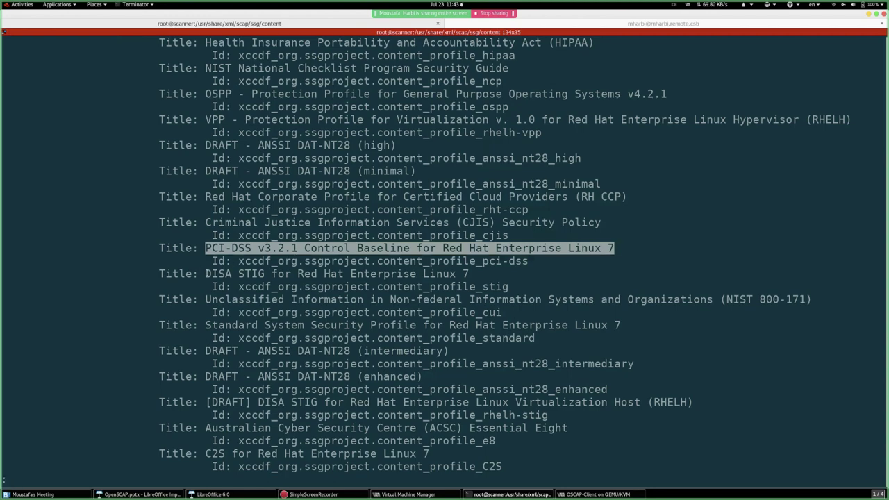
{"action": "left_click_drag", "start_coordinate": [205, 273], "coordinate": [471, 272]}
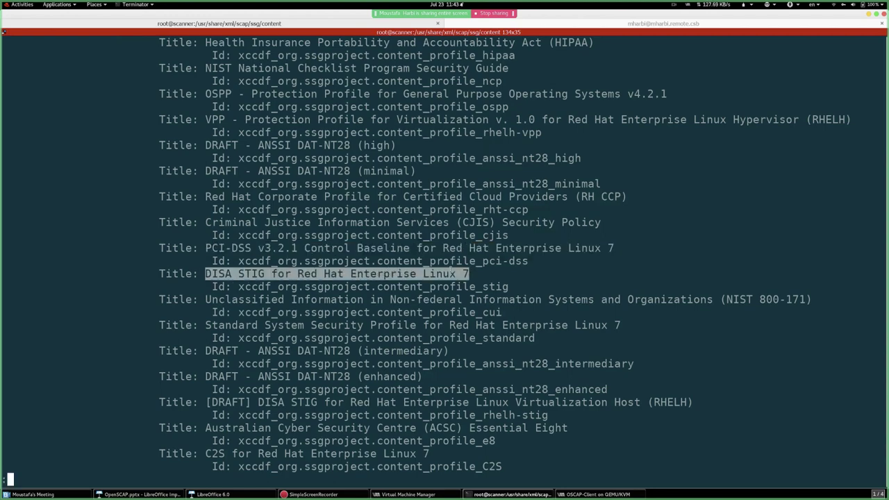
{"action": "scroll", "coordinate": [396, 248], "scroll_direction": "up", "scroll_amount": 4}
{"action": "scroll", "coordinate": [312, 244], "scroll_direction": "down", "scroll_amount": 8}
{"action": "scroll", "coordinate": [311, 244], "scroll_direction": "up", "scroll_amount": 2}
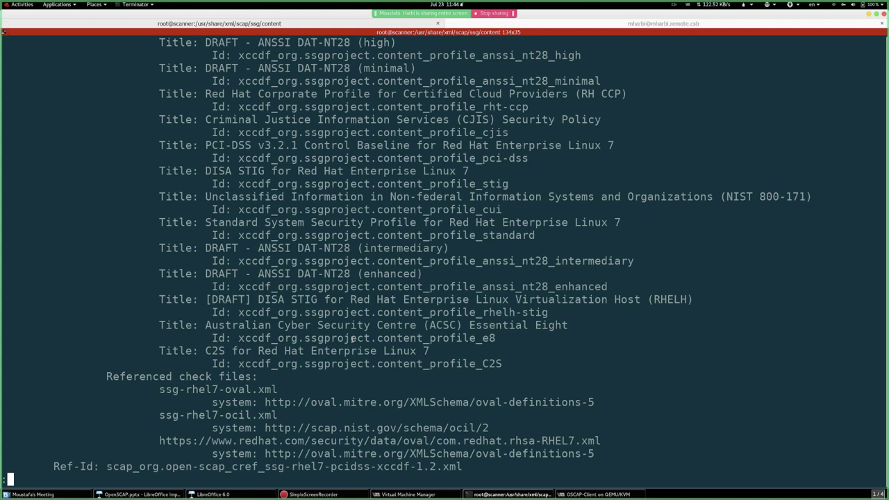
{"action": "scroll", "coordinate": [332, 339], "scroll_direction": "up", "scroll_amount": 5}
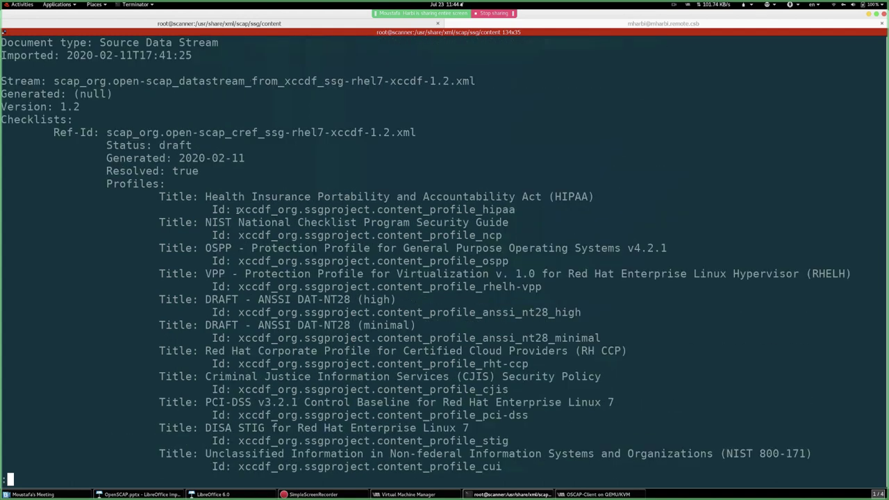
- Select the HIPAA profile Id, then move to the local workstation's Terminator tab
{"action": "left_click_drag", "start_coordinate": [238, 210], "coordinate": [514, 210]}
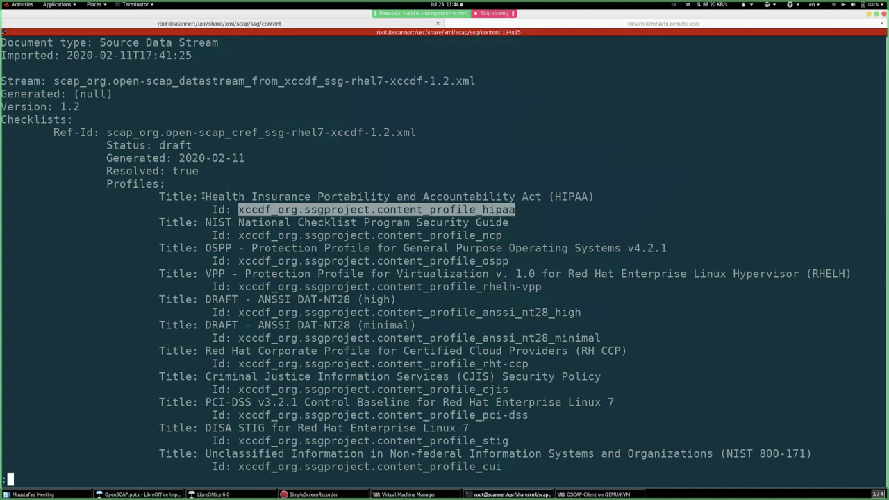
{"action": "left_click_drag", "start_coordinate": [205, 197], "coordinate": [584, 195]}
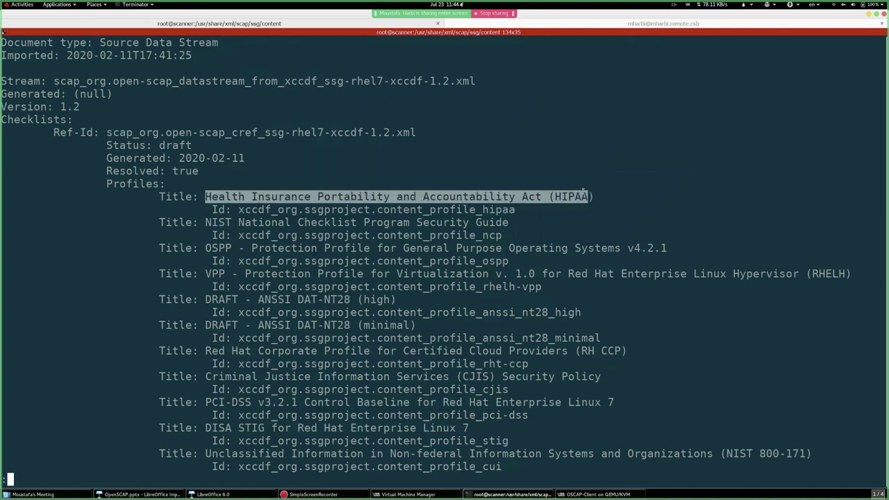
{"action": "double_click", "coordinate": [356, 209]}
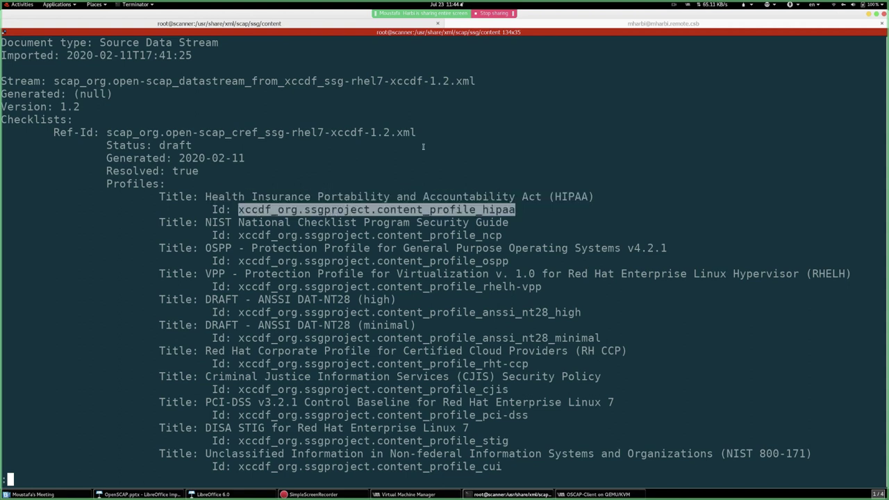
{"action": "left_click", "coordinate": [616, 23]}
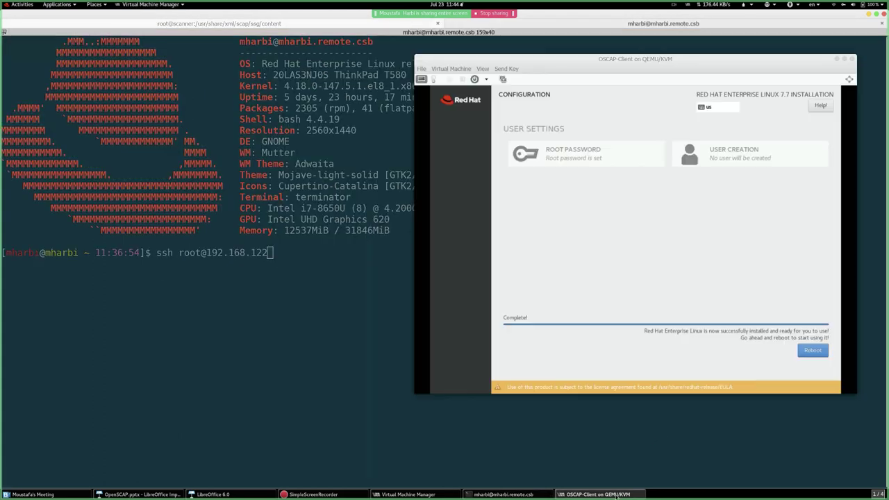
- Reboot the installed OSCAP-Client VM from its installer and return to the root@scanner tab
{"action": "left_click", "coordinate": [598, 494]}
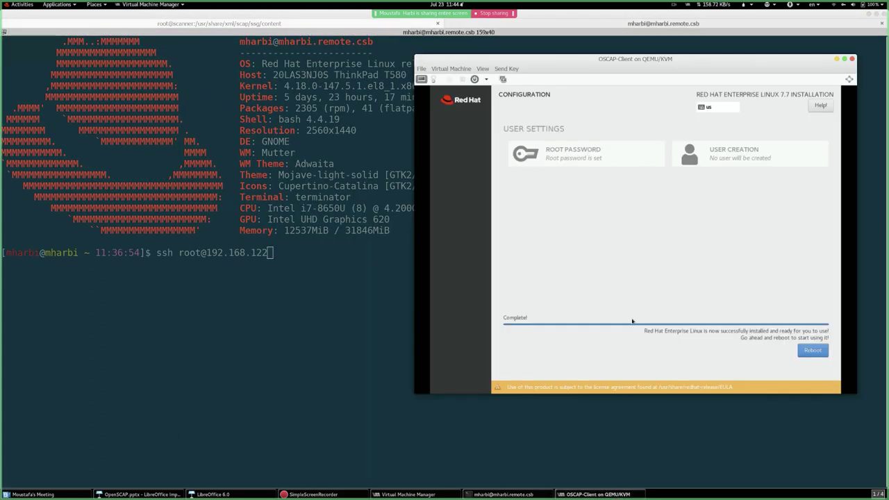
{"action": "left_click", "coordinate": [809, 350]}
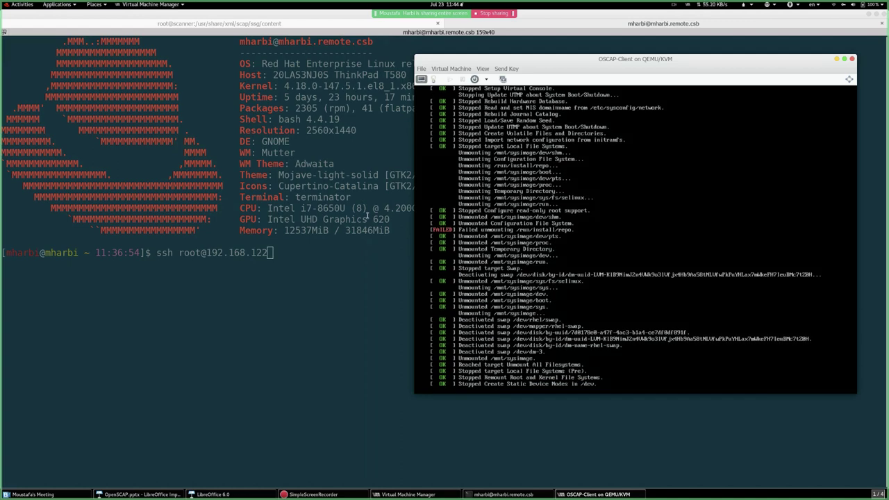
{"action": "left_click", "coordinate": [241, 25]}
{"action": "left_click", "coordinate": [242, 25]}
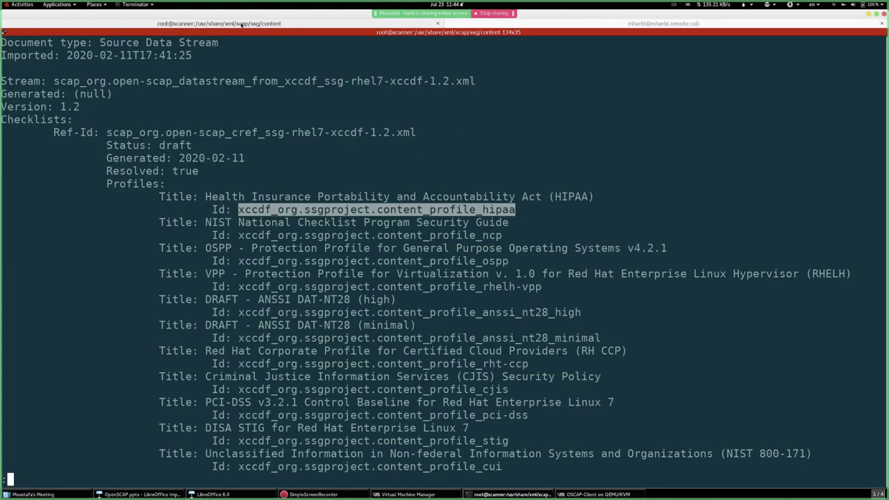
- Scroll down the profile list, highlighting the Australian Cyber Security and C2S profile titles
{"action": "scroll", "coordinate": [340, 126], "scroll_direction": "down", "scroll_amount": 2}
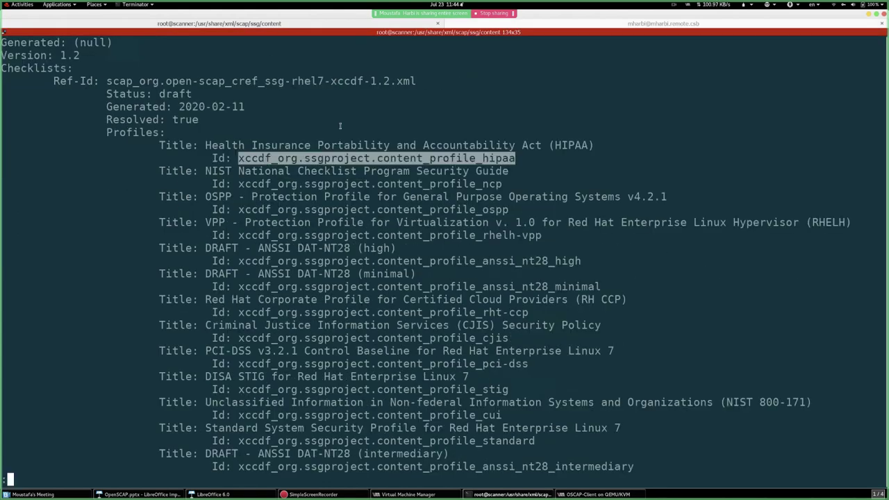
{"action": "scroll", "coordinate": [385, 273], "scroll_direction": "down", "scroll_amount": 2}
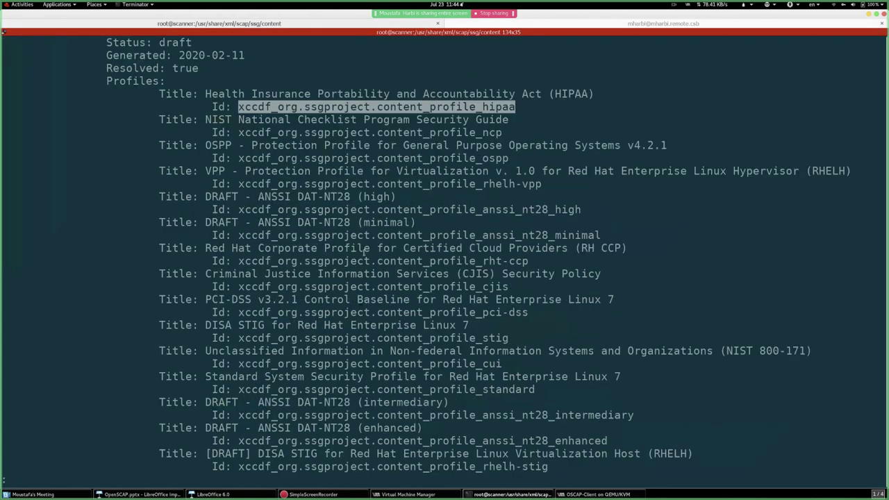
{"action": "scroll", "coordinate": [364, 254], "scroll_direction": "down", "scroll_amount": 2}
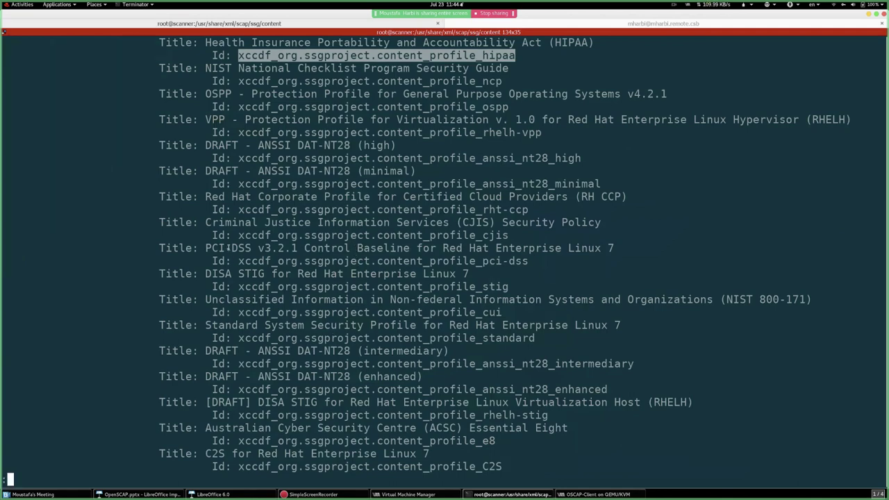
{"action": "scroll", "coordinate": [368, 267], "scroll_direction": "down", "scroll_amount": 4}
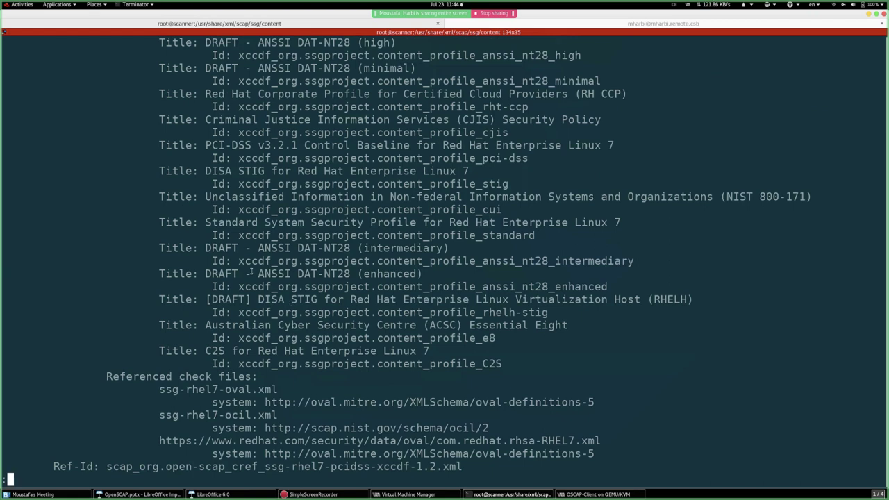
{"action": "left_click_drag", "start_coordinate": [244, 325], "coordinate": [344, 325]}
{"action": "left_click_drag", "start_coordinate": [264, 351], "coordinate": [417, 351]}
{"action": "left_click_drag", "start_coordinate": [275, 325], "coordinate": [397, 325]}
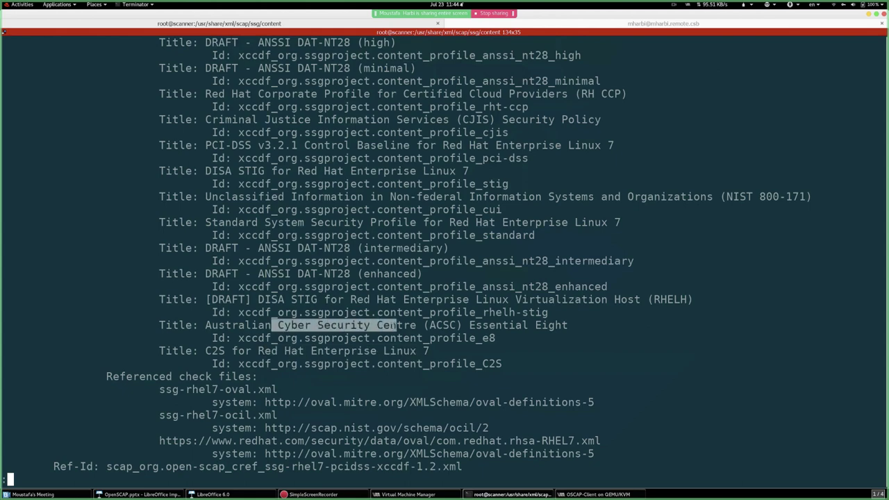
{"action": "left_click_drag", "start_coordinate": [211, 351], "coordinate": [383, 351]}
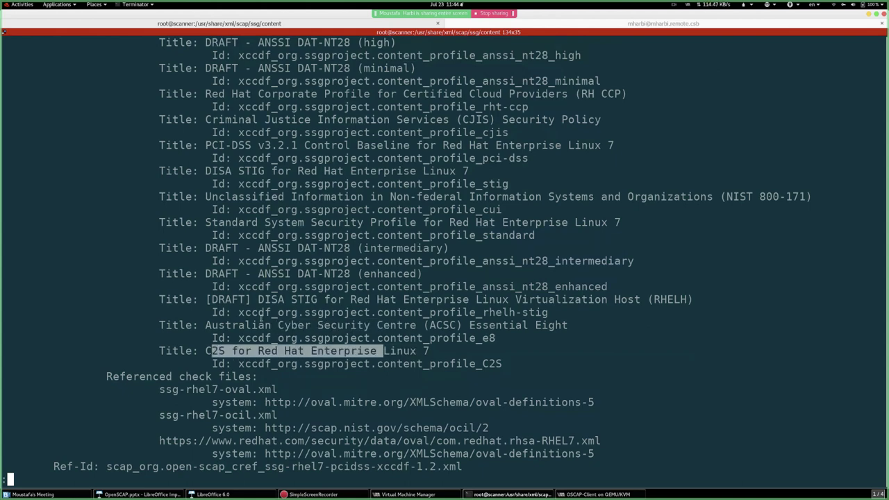
{"action": "scroll", "coordinate": [229, 268], "scroll_direction": "up", "scroll_amount": 2}
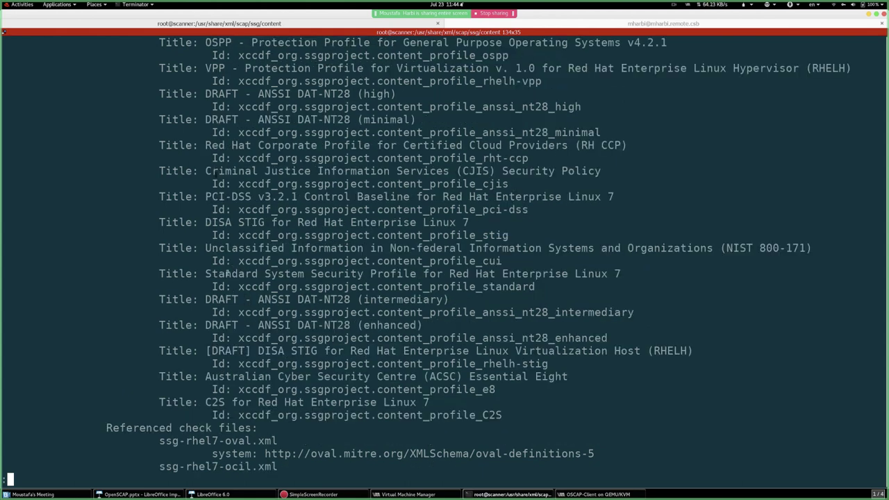
- Copy the Id xccdf_org.ssgproject.content_profile_standard and quit the less pager
{"action": "left_click_drag", "start_coordinate": [217, 274], "coordinate": [861, 274]}
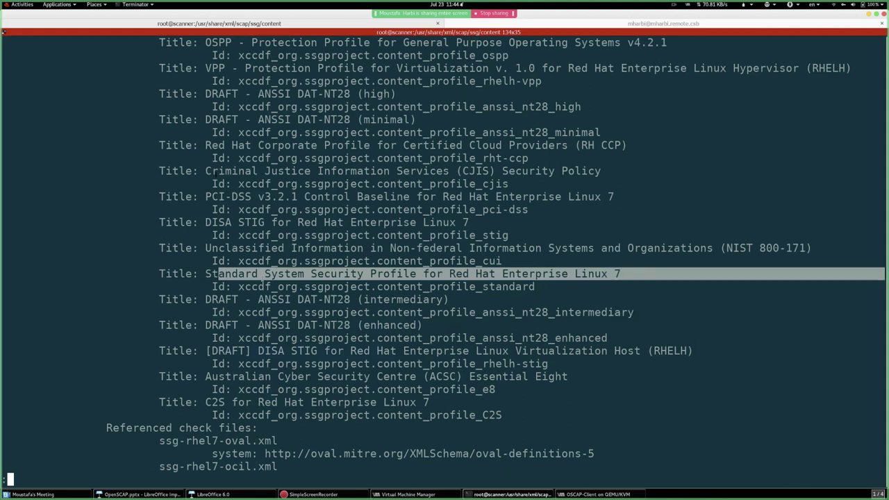
{"action": "left_click", "coordinate": [216, 275]}
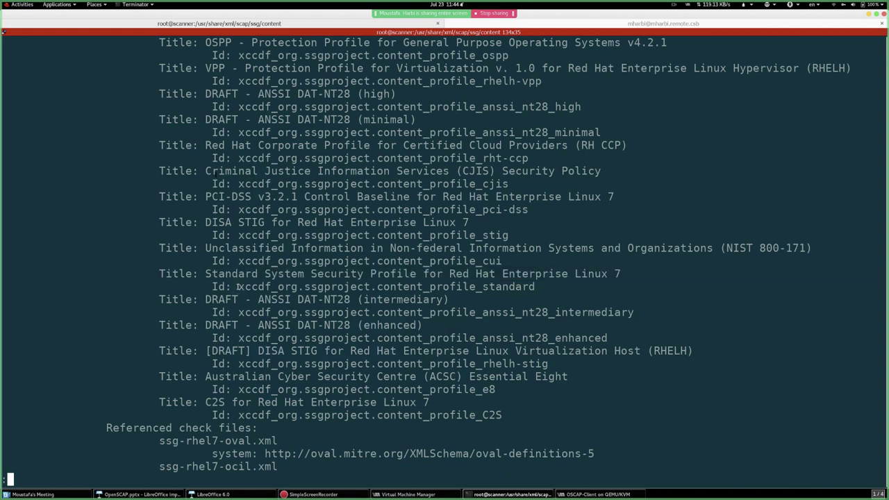
{"action": "left_click_drag", "start_coordinate": [238, 287], "coordinate": [534, 287]}
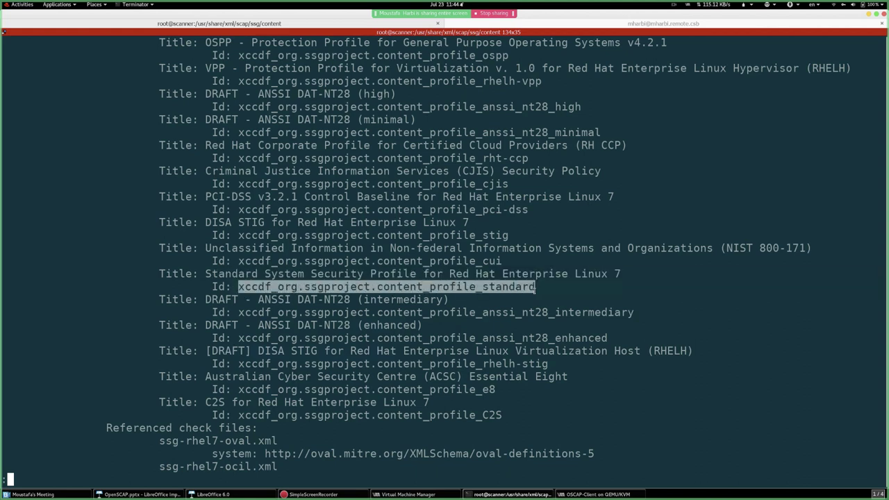
{"action": "right_click", "coordinate": [519, 289]}
{"action": "left_click", "coordinate": [534, 294]}
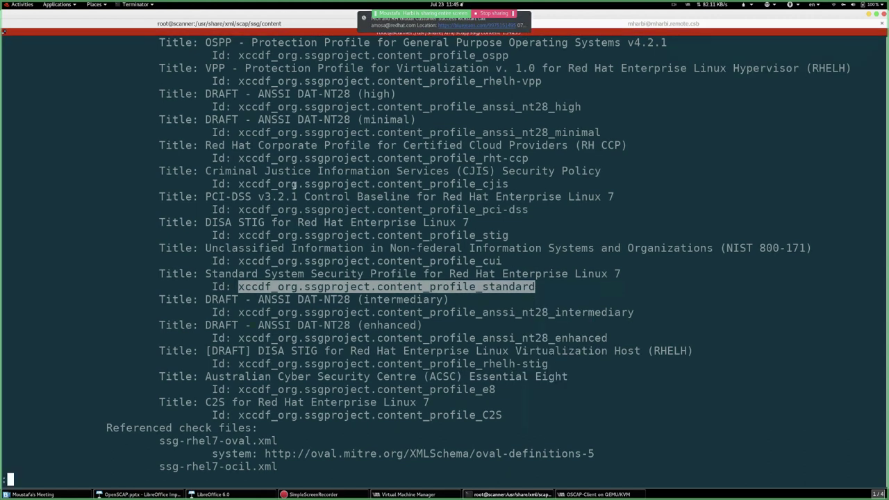
{"action": "key", "text": "q"}
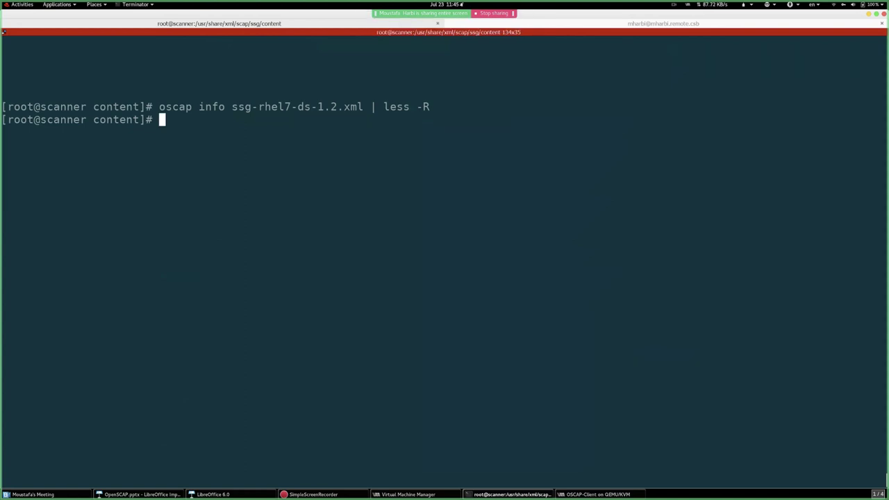
{"action": "key", "text": "ctrl+l"}
{"action": "type", "text": "cd"}
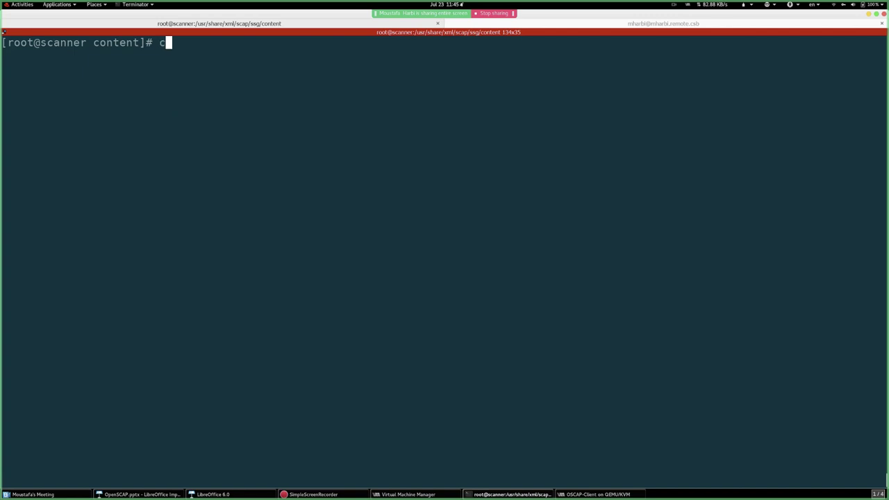
{"action": "key", "text": "Return"}
{"action": "key", "text": "Return"}
{"action": "key", "text": "Return"}
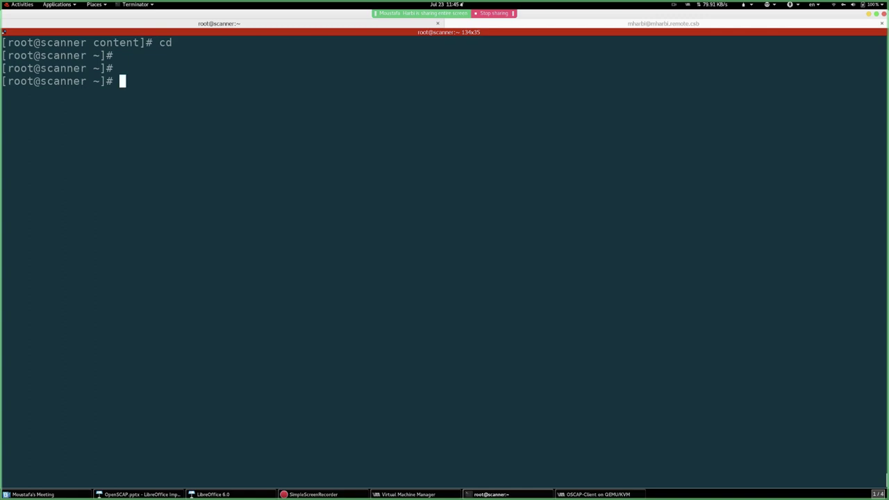
{"action": "type", "text": "o"}
{"action": "type", "text": "scap"}
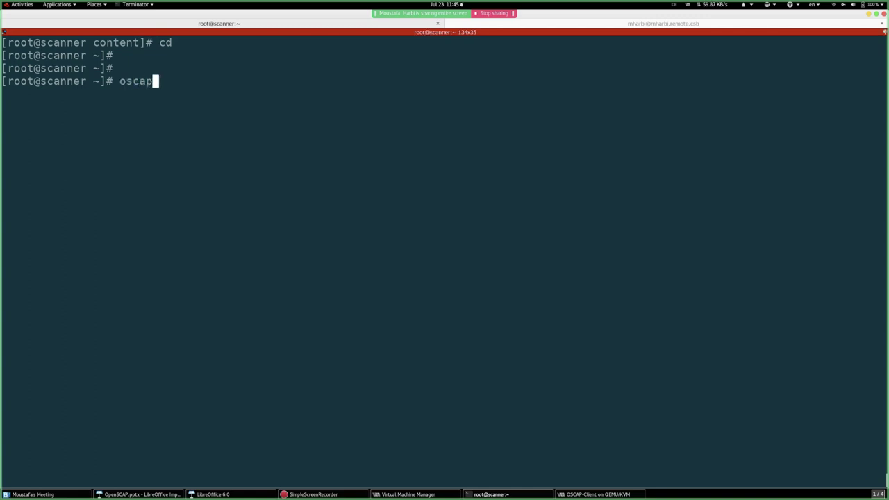
{"action": "type", "text": "-ssh "}
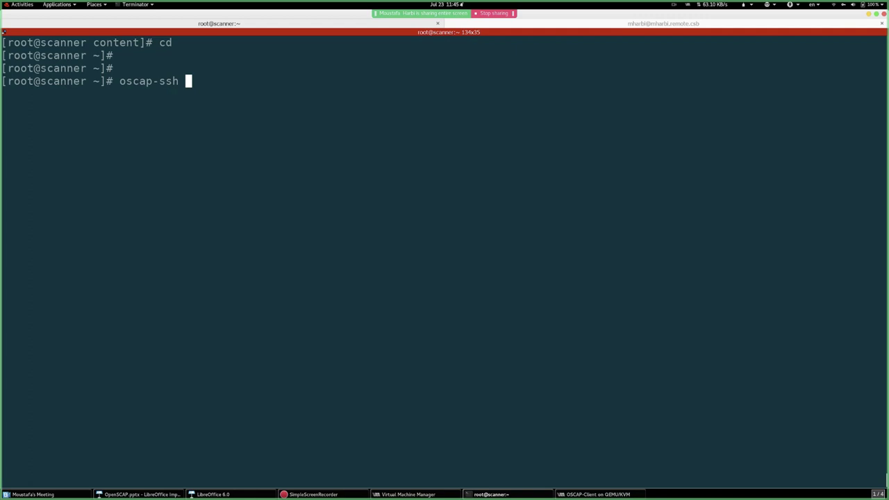
{"action": "type", "text": "root"}
{"action": "type", "text": "@19"}
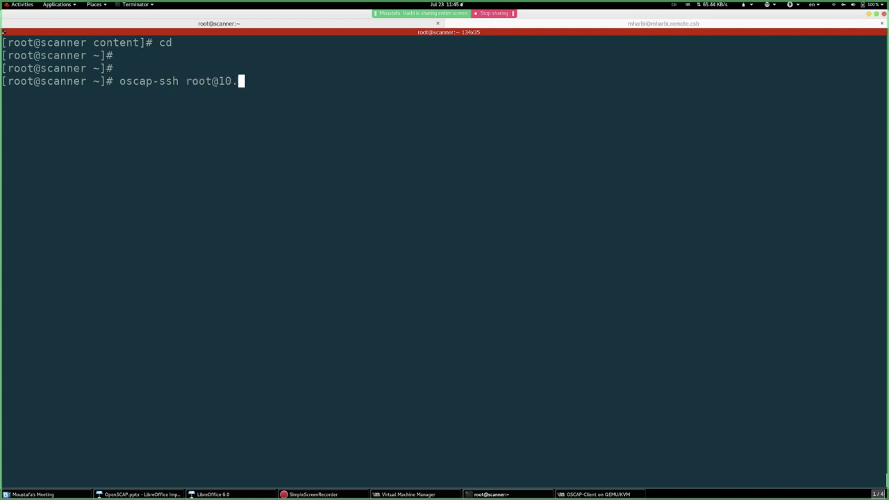
{"action": "key", "text": "BackSpace"}
{"action": "key", "text": "BackSpace"}
{"action": "type", "text": "92.168.122."}
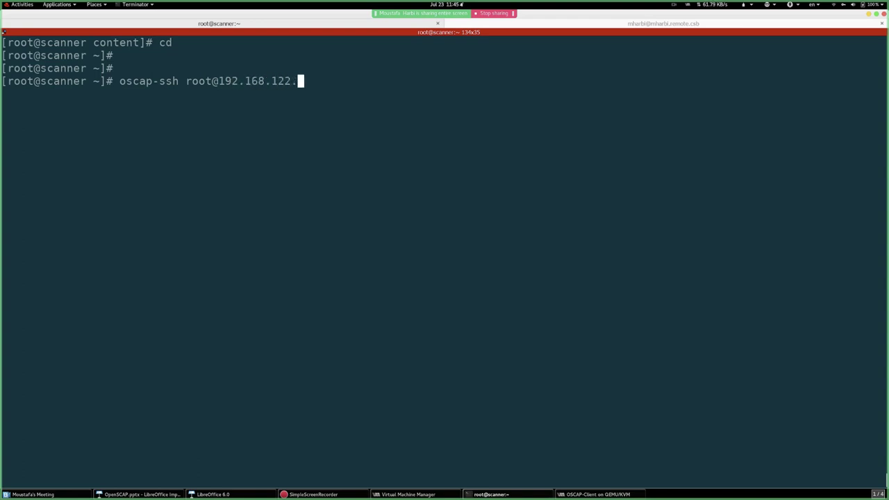
{"action": "left_click", "coordinate": [596, 493]}
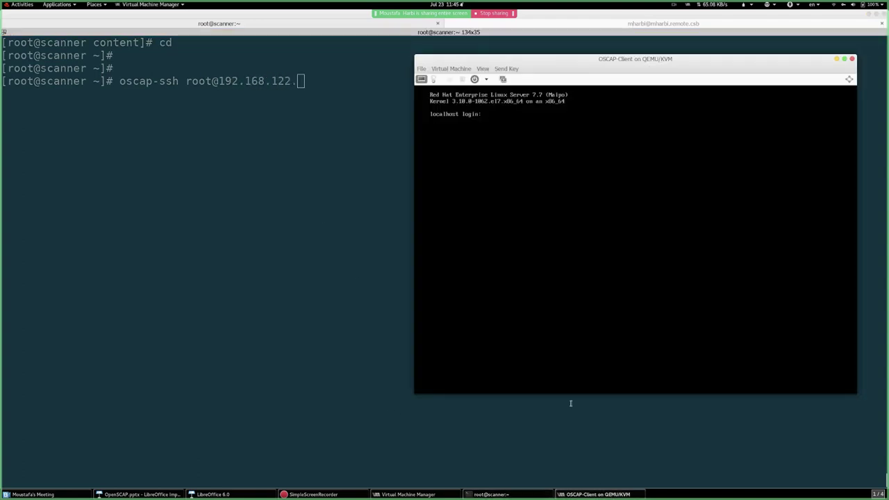
- Log into the OSCAP-Client VM console as root
{"action": "left_click", "coordinate": [343, 181]}
{"action": "left_click", "coordinate": [576, 492]}
{"action": "type", "text": "root"}
{"action": "key", "text": "Return"}
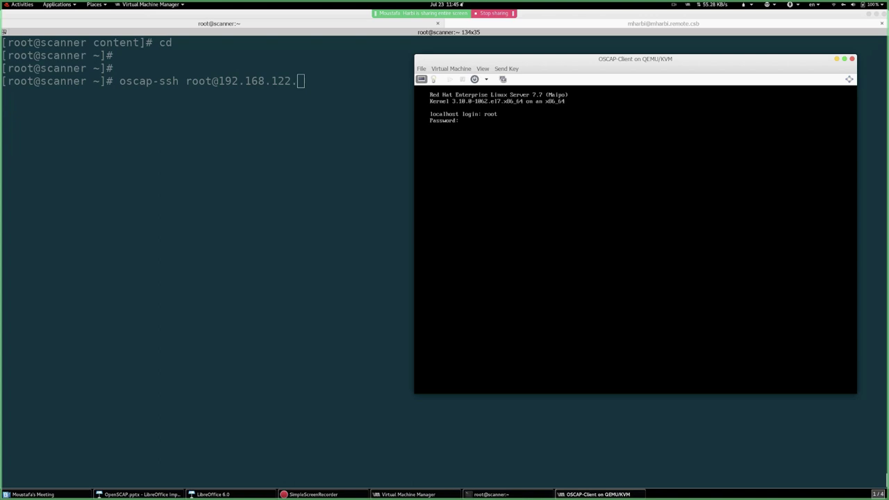
{"action": "key", "text": "Return"}
- Run 'ip a s' to find the client address 192.168.122.209 and enter 209
{"action": "key", "text": "Return"}
{"action": "key", "text": "Return"}
{"action": "type", "text": "ip a s"}
{"action": "key", "text": "Return"}
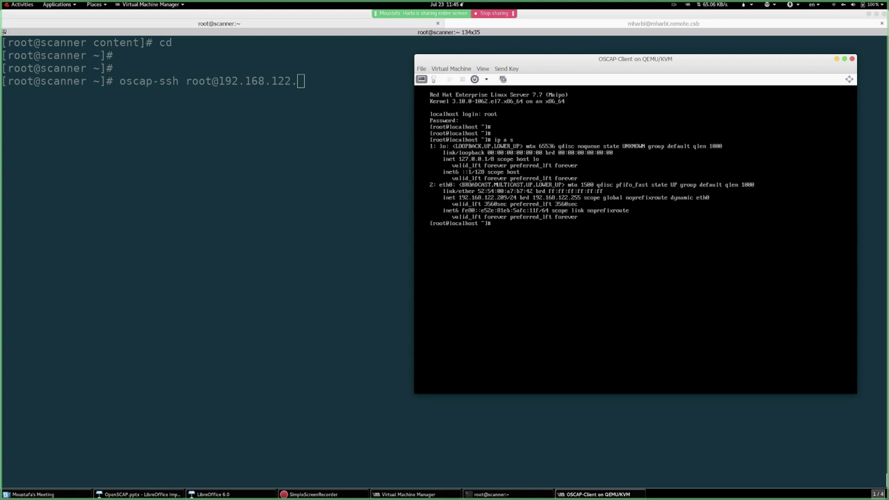
{"action": "type", "text": "209"}
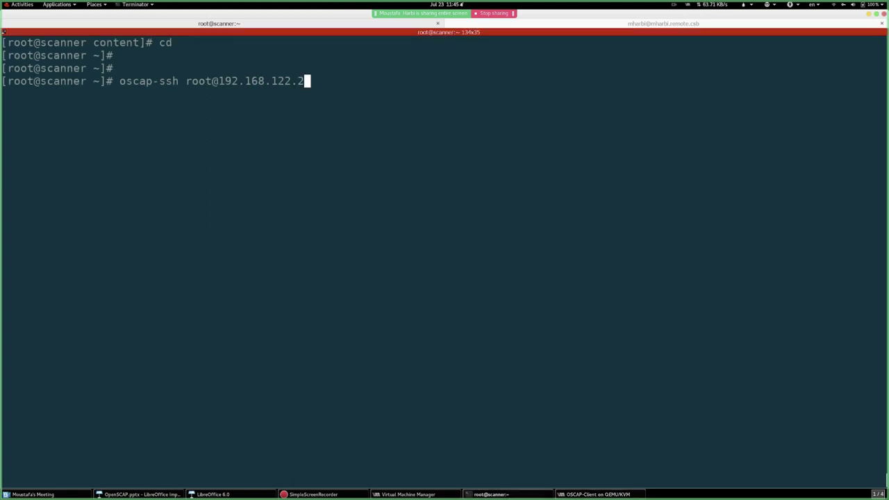
{"action": "left_click", "coordinate": [664, 23]}
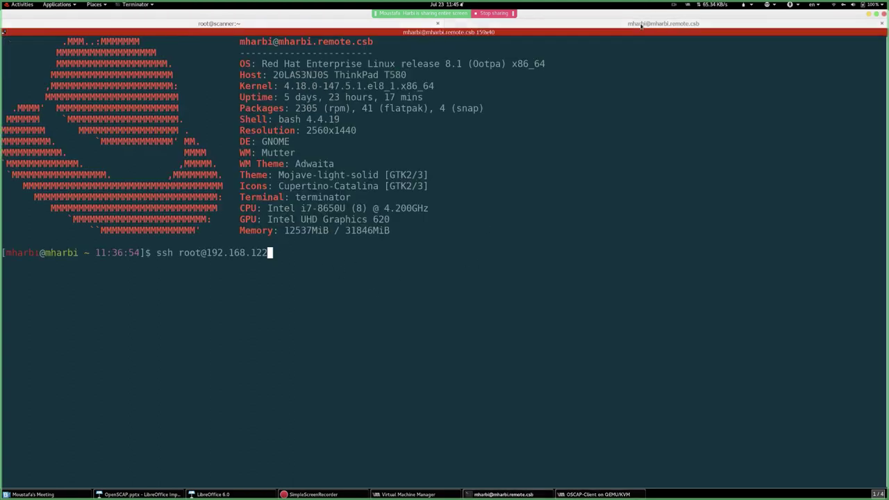
{"action": "type", "text": "."}
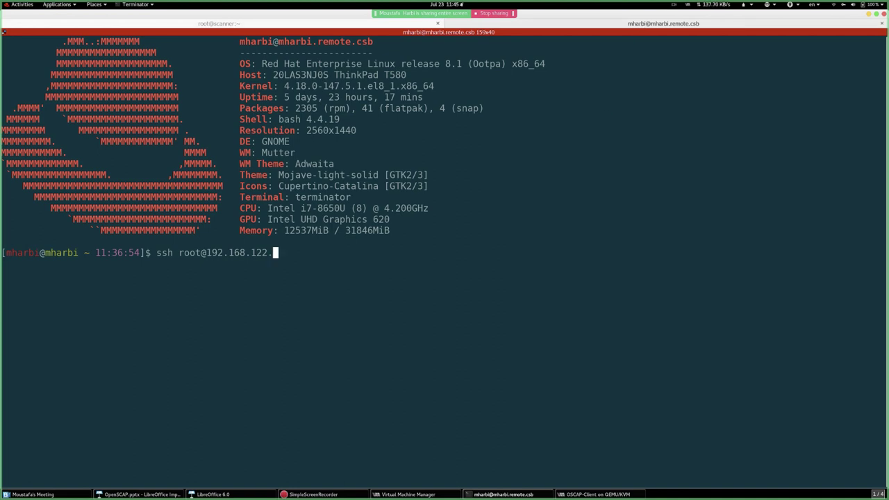
{"action": "type", "text": "209"}
{"action": "key", "text": "Return"}
{"action": "type", "text": "yes"}
{"action": "key", "text": "Return"}
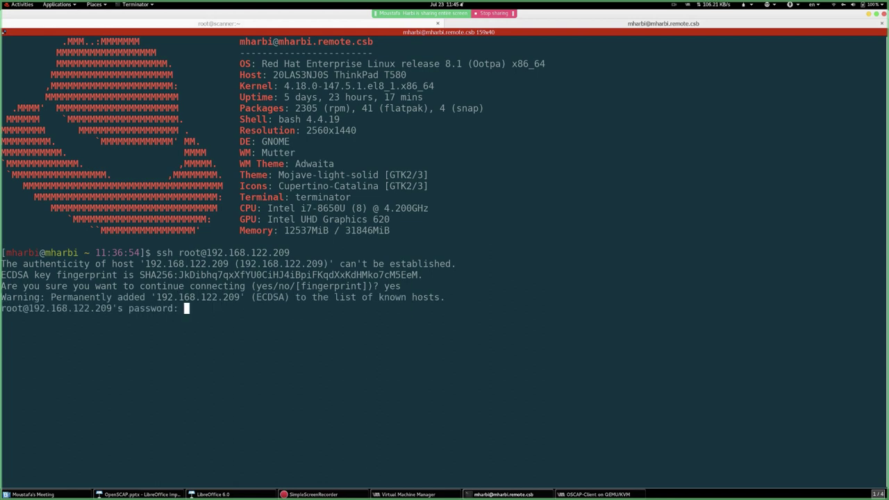
{"action": "key", "text": "Return"}
{"action": "key", "text": "Return"}
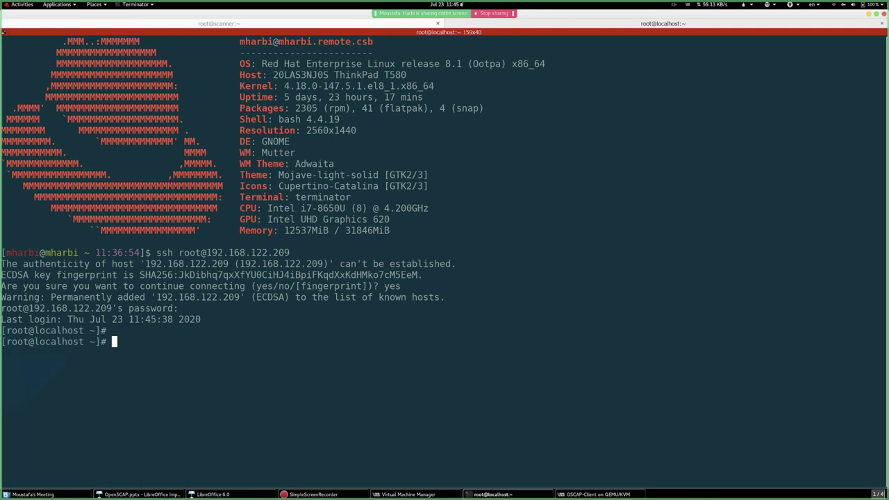
{"action": "left_click", "coordinate": [269, 24]}
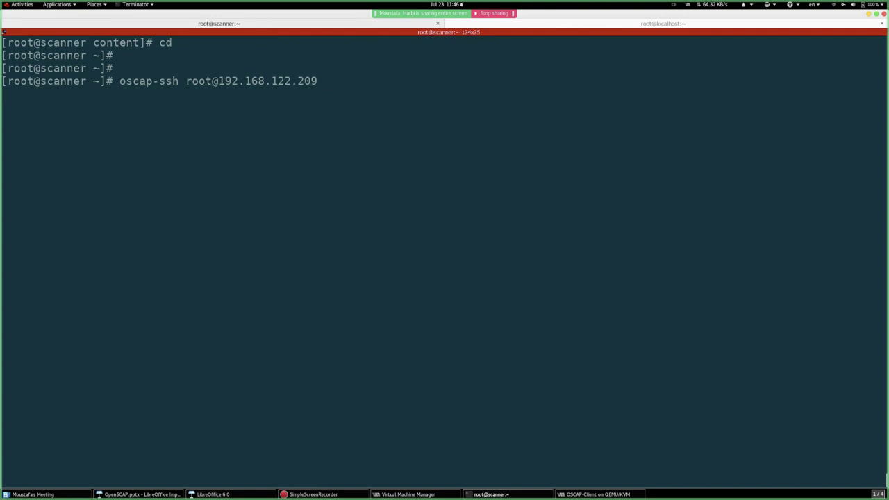
{"action": "type", "text": "22 xccdf eval --profile"}
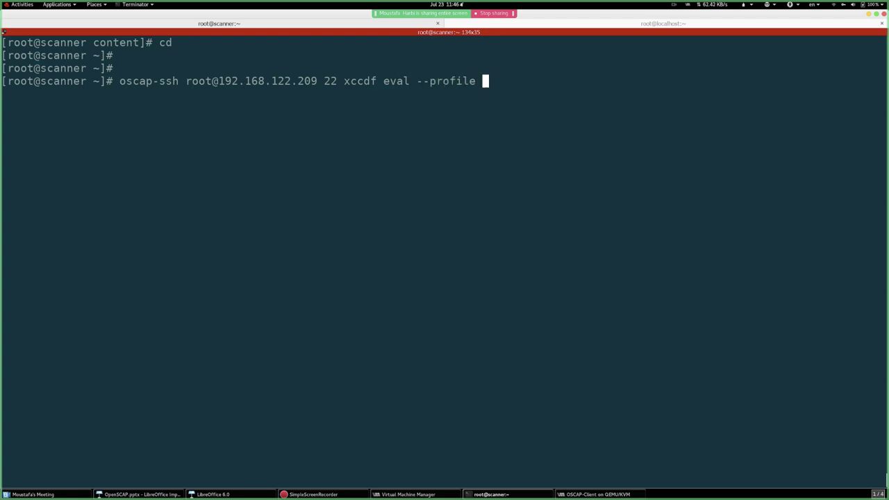
- Paste the standard profile Id and append --report client-report.html, --results-arf client-arf.xml, --fetch-remote-resources
{"action": "key", "text": "ctrl+shift+v"}
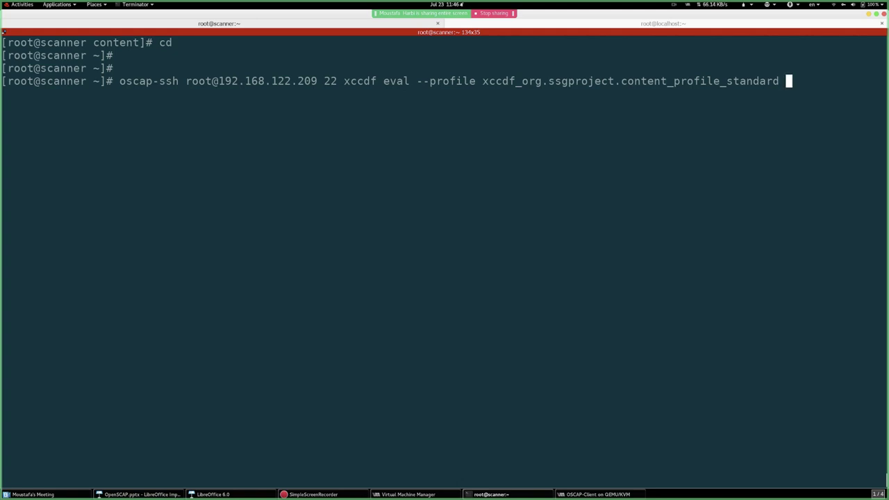
{"action": "type", "text": "--report clie"}
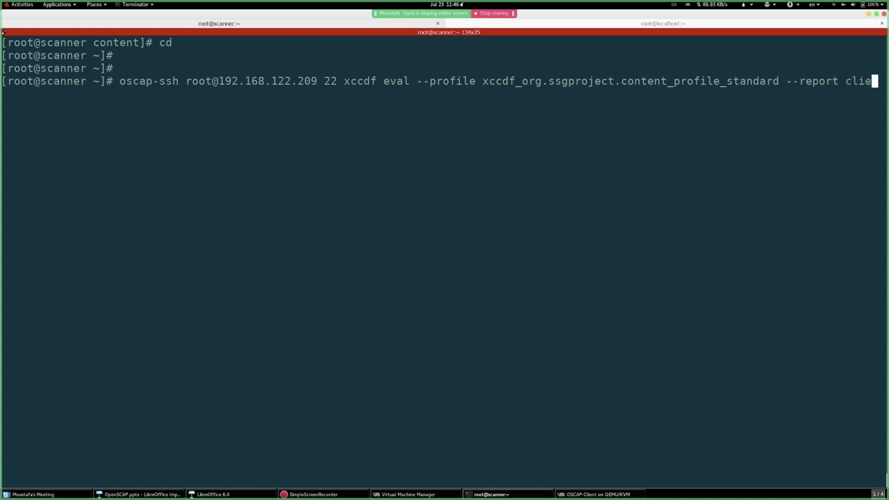
{"action": "type", "text": "nt-report."}
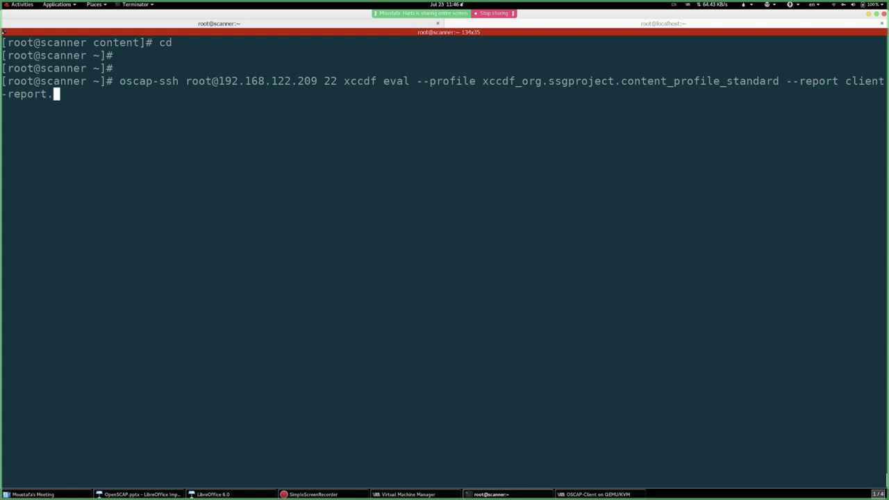
{"action": "type", "text": "html"}
{"action": "type", "text": "--results"}
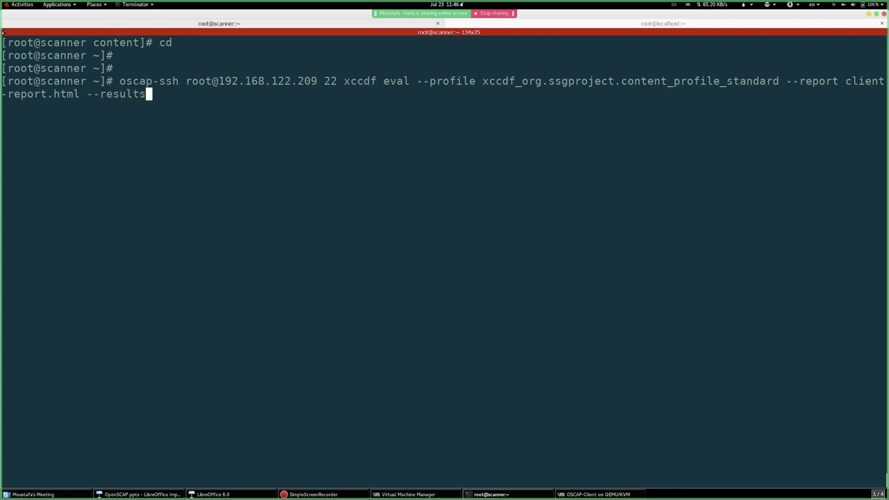
{"action": "type", "text": "-arf arf.xml"}
{"action": "key", "text": "Left"}
{"action": "key", "text": "Left"}
{"action": "key", "text": "Left"}
{"action": "key", "text": "Left"}
{"action": "key", "text": "Left"}
{"action": "key", "text": "Left"}
{"action": "key", "text": "Left"}
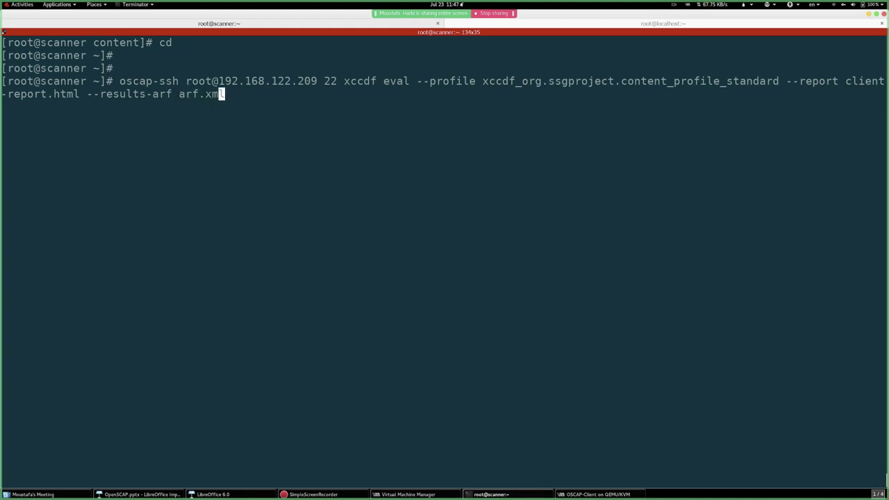
{"action": "type", "text": "client-"}
{"action": "key", "text": "End"}
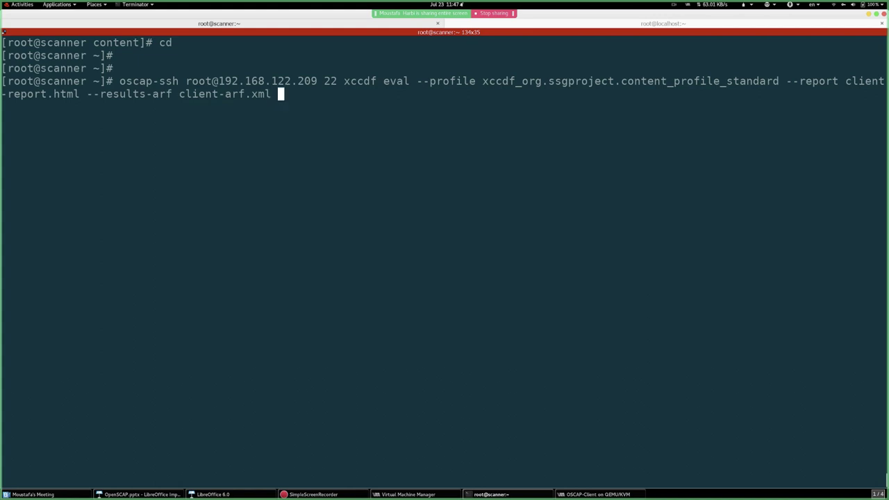
{"action": "type", "text": "--fetch-remote"}
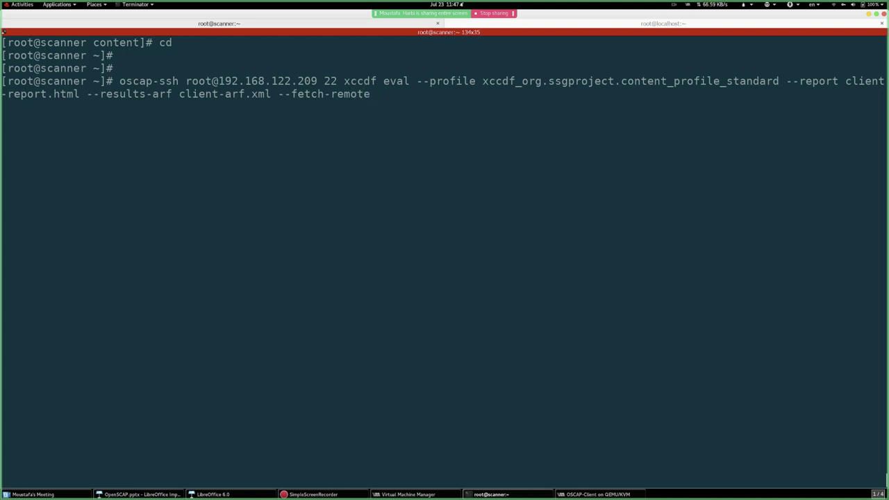
{"action": "type", "text": "-resources"}
- Highlight the ARF and HTML report file names and glance at the client's SSH tab
{"action": "double_click", "coordinate": [186, 95]}
{"action": "left_click_drag", "start_coordinate": [26, 94], "coordinate": [86, 94]}
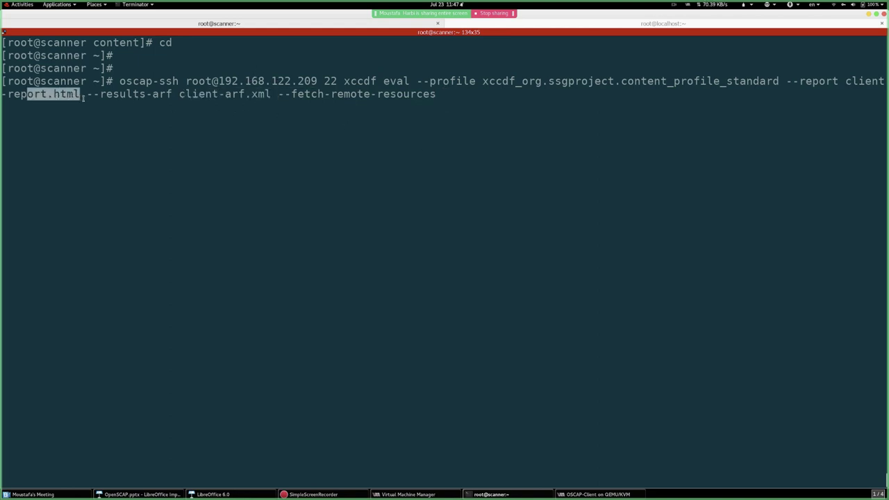
{"action": "left_click", "coordinate": [605, 24]}
{"action": "left_click", "coordinate": [294, 23]}
- Append the path /usr/share/xml/scap/ssg/content/ to the command using tab completion
{"action": "type", "text": "/usr/share/xml/os"}
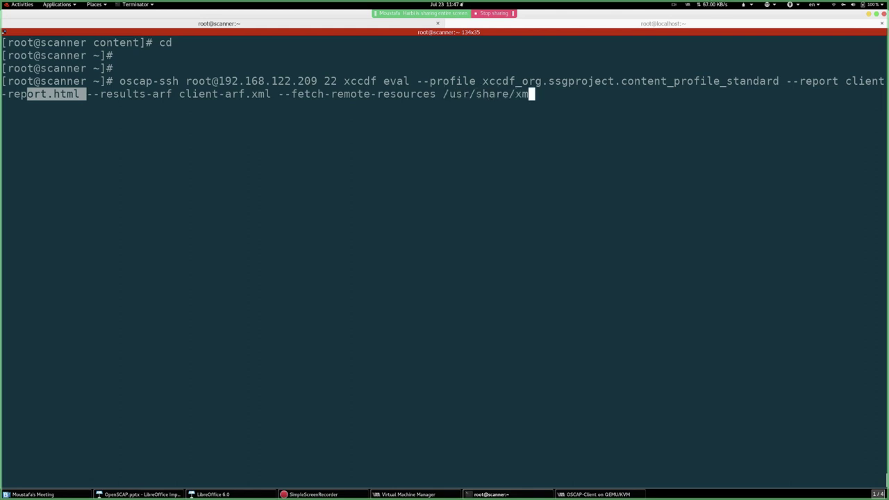
{"action": "key", "text": "BackSpace"}
{"action": "key", "text": "BackSpace"}
{"action": "key", "text": "Tab"}
{"action": "key", "text": "Tab"}
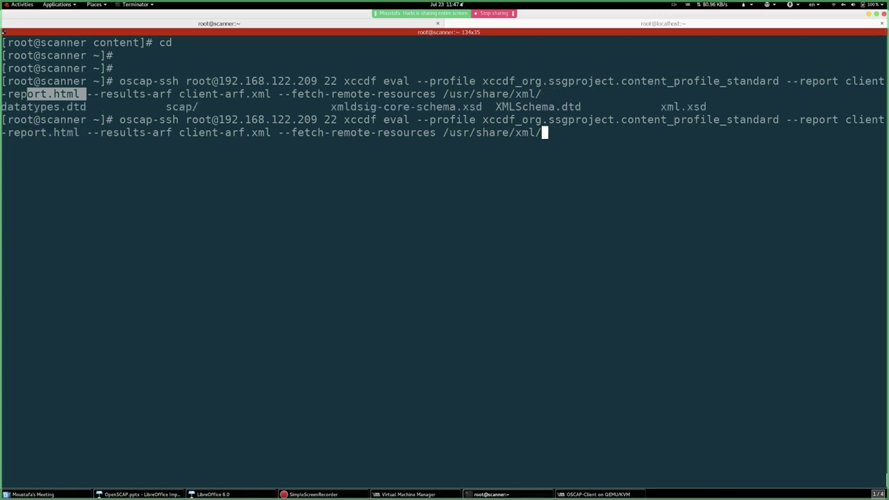
{"action": "type", "text": "sc"}
{"action": "key", "text": "Tab"}
{"action": "key", "text": "ctrl+l"}
{"action": "key", "text": "Tab"}
{"action": "key", "text": "Tab"}
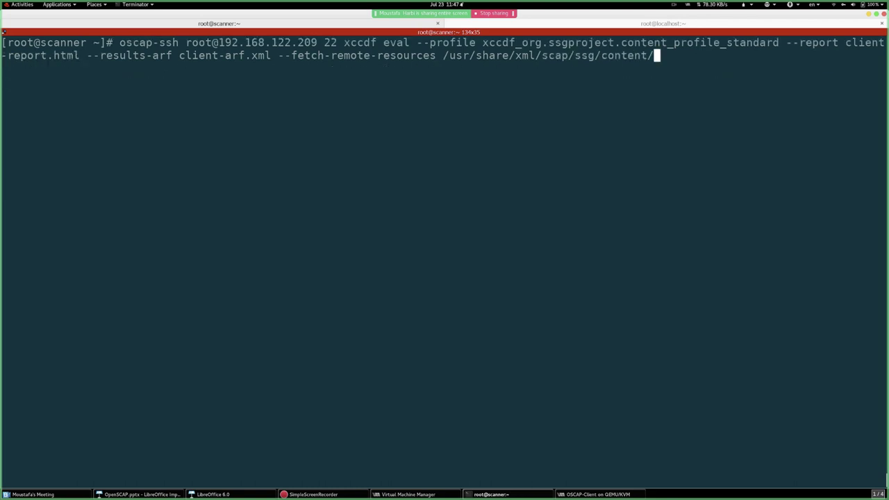
- Complete the data stream file name ssg-rhel7-ds-1.2.xml and clear the screen
{"action": "type", "text": "ssg-rhel7-"}
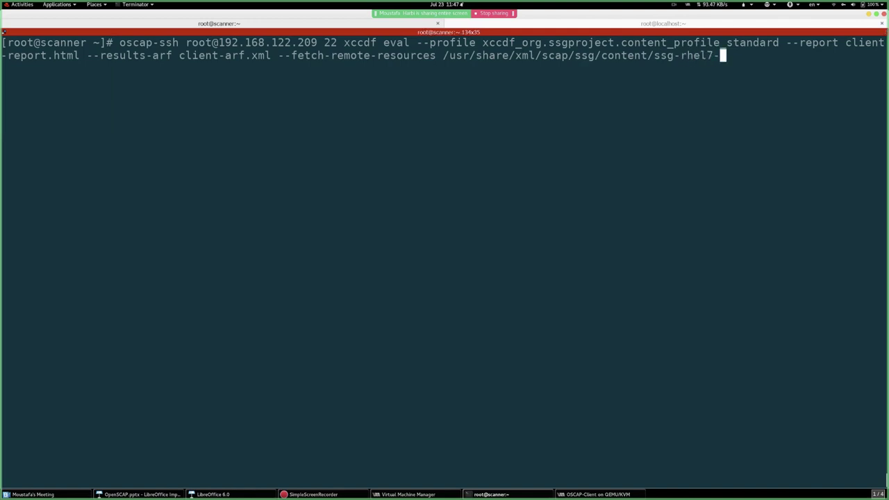
{"action": "type", "text": "ds"}
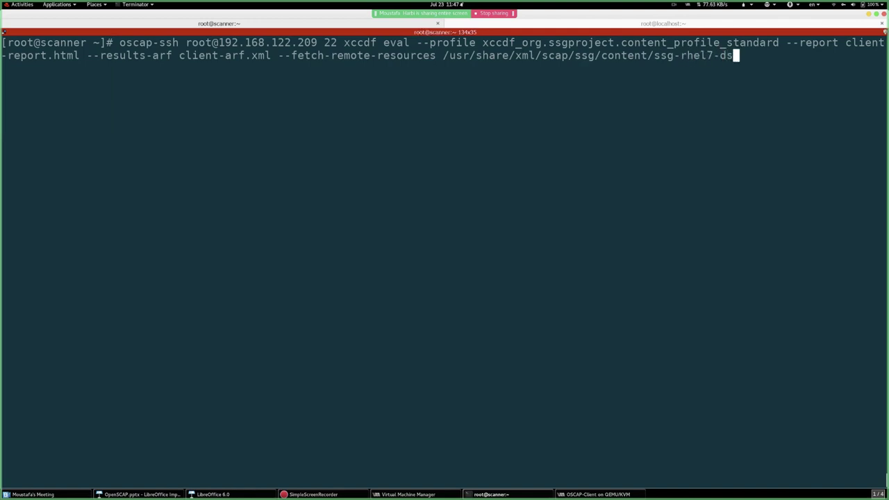
{"action": "key", "text": "Tab"}
{"action": "key", "text": "Tab"}
{"action": "key", "text": "Tab"}
{"action": "key", "text": "Tab"}
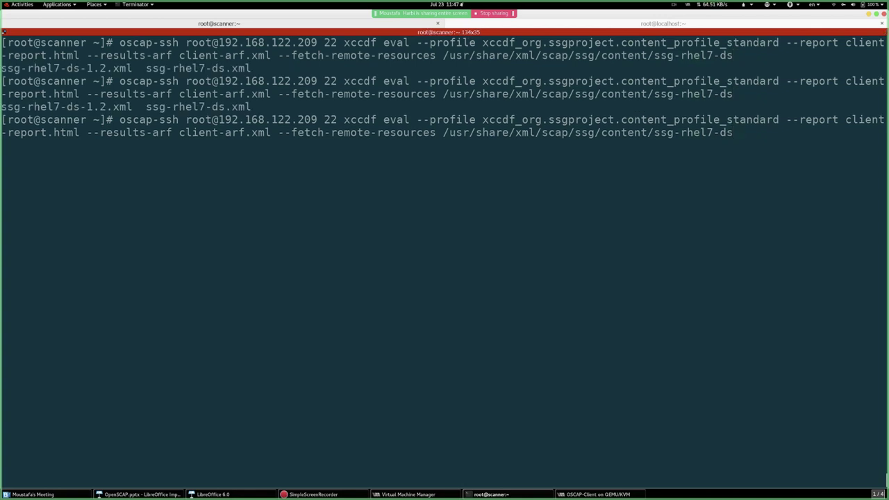
{"action": "type", "text": "-1.2"}
{"action": "key", "text": "Tab"}
{"action": "key", "text": "ctrl+l"}
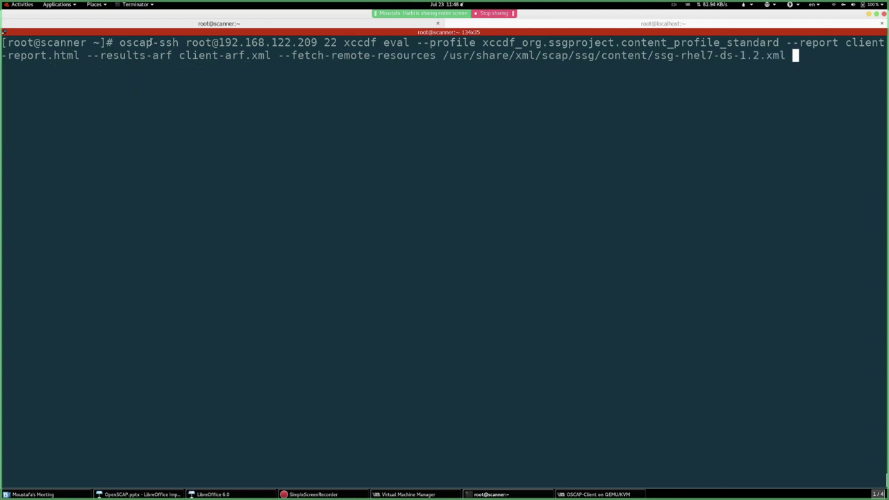
{"action": "double_click", "coordinate": [514, 58]}
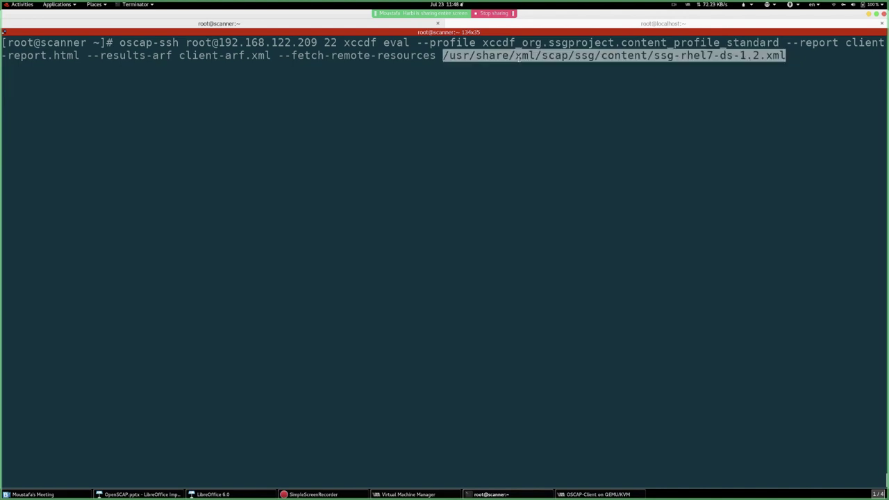
{"action": "left_click", "coordinate": [661, 23]}
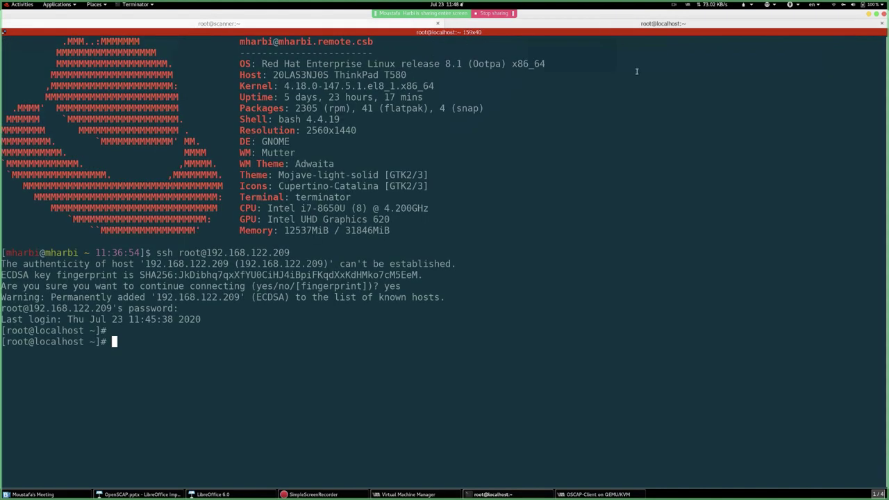
{"action": "key", "text": "ctrl+Page_Up"}
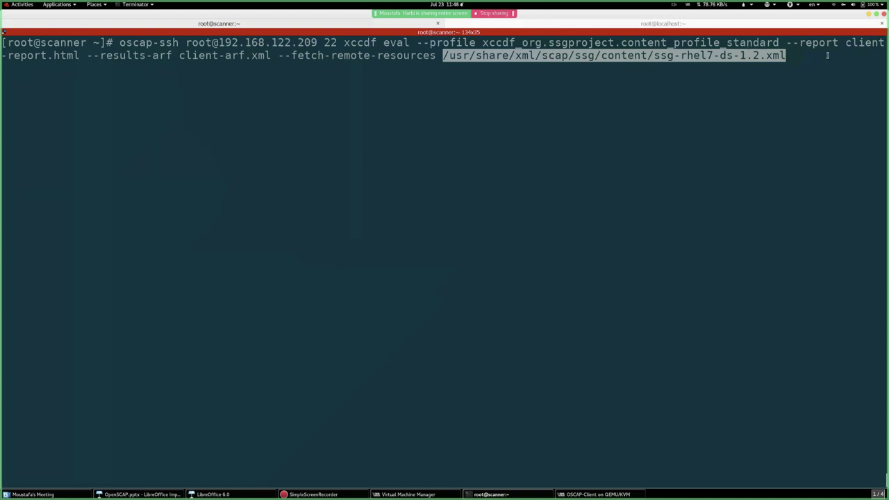
{"action": "left_click_drag", "start_coordinate": [782, 43], "coordinate": [270, 56]}
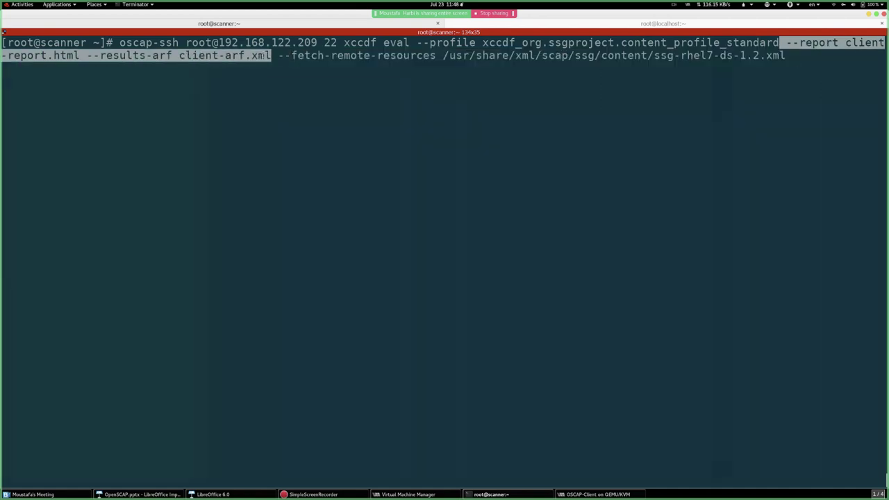
{"action": "left_click", "coordinate": [237, 84]}
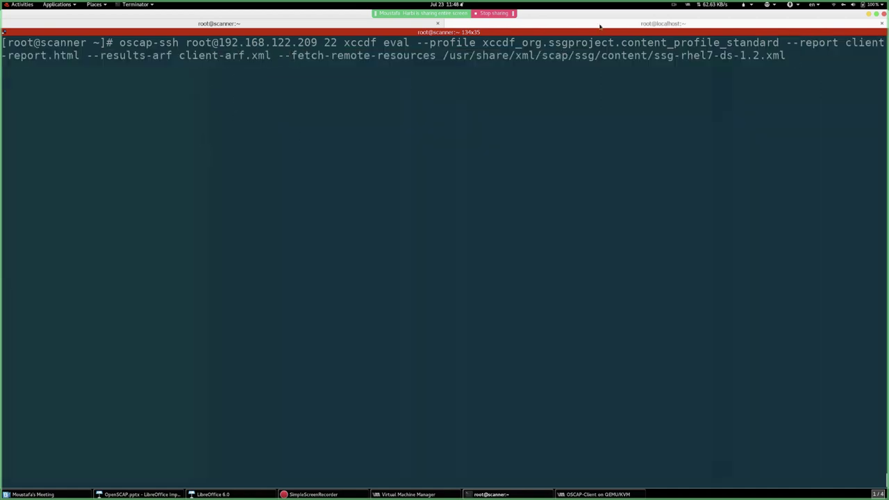
{"action": "left_click", "coordinate": [600, 25]}
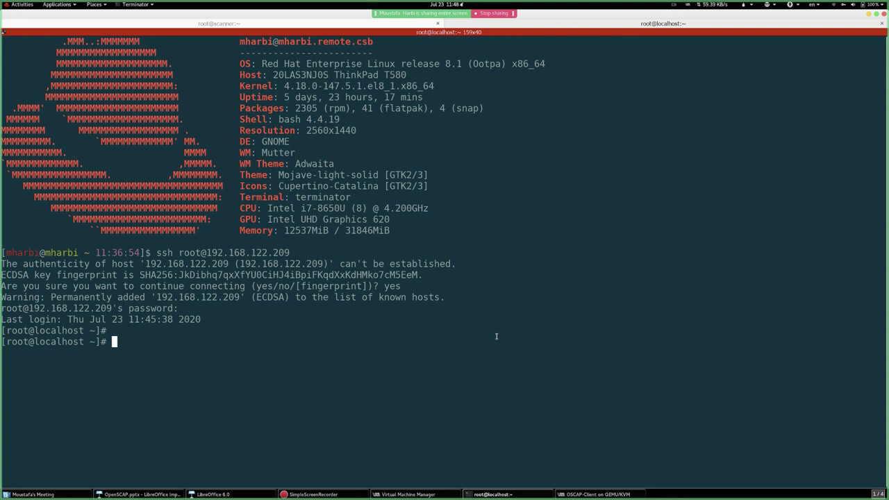
- Clear the client terminal and register it with subscription-manager using the account username and password
{"action": "left_click", "coordinate": [230, 23]}
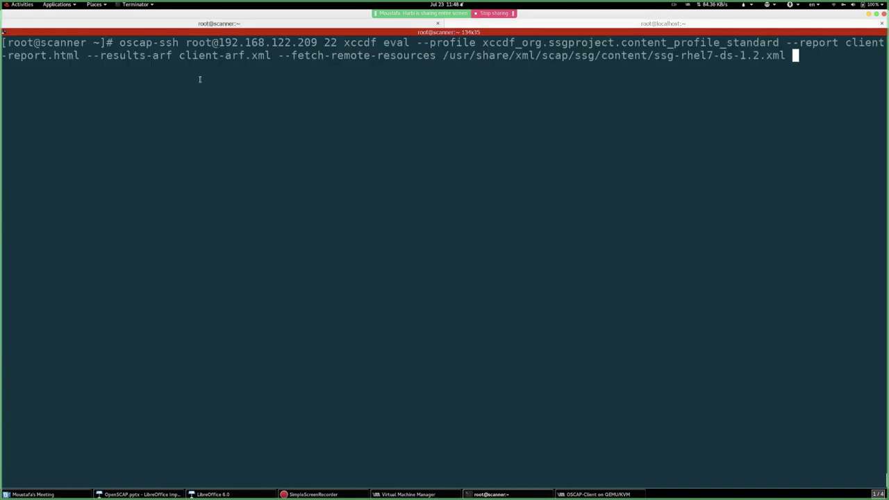
{"action": "left_click", "coordinate": [665, 24]}
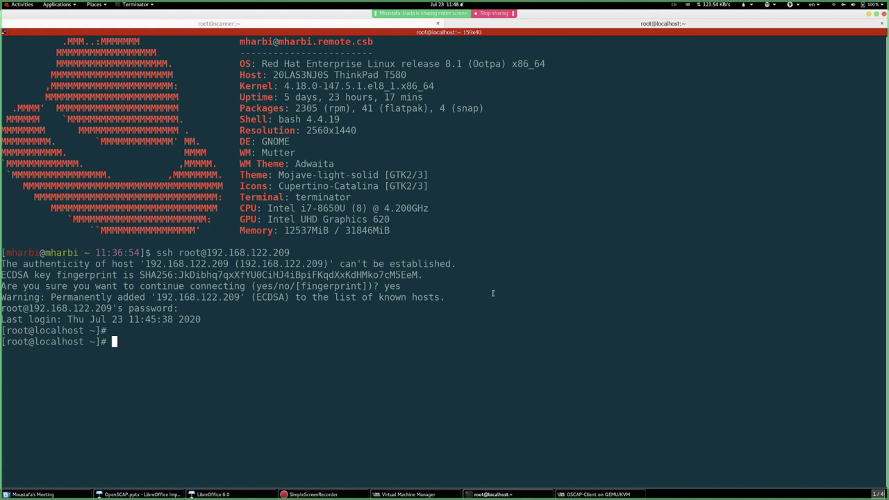
{"action": "key", "text": "ctrl+l"}
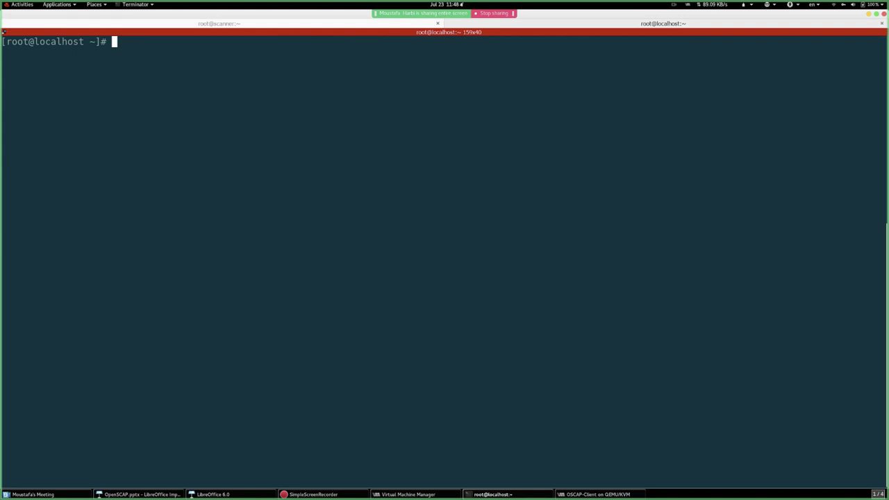
{"action": "type", "text": "subs"}
{"action": "key", "text": "Tab"}
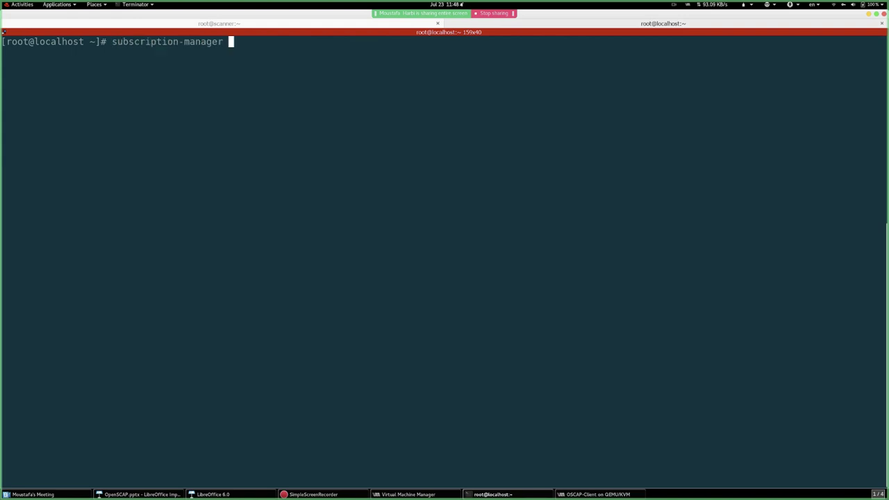
{"action": "type", "text": "ager register"}
{"action": "key", "text": "Return"}
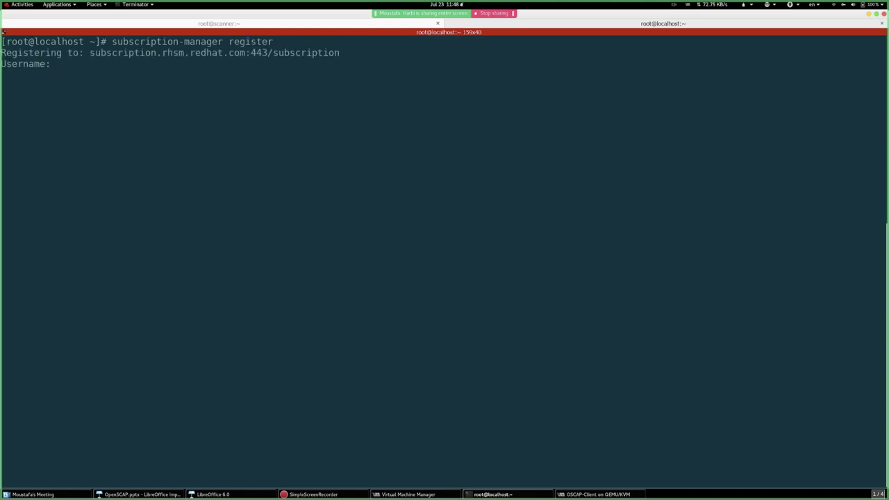
{"action": "key", "text": "Return"}
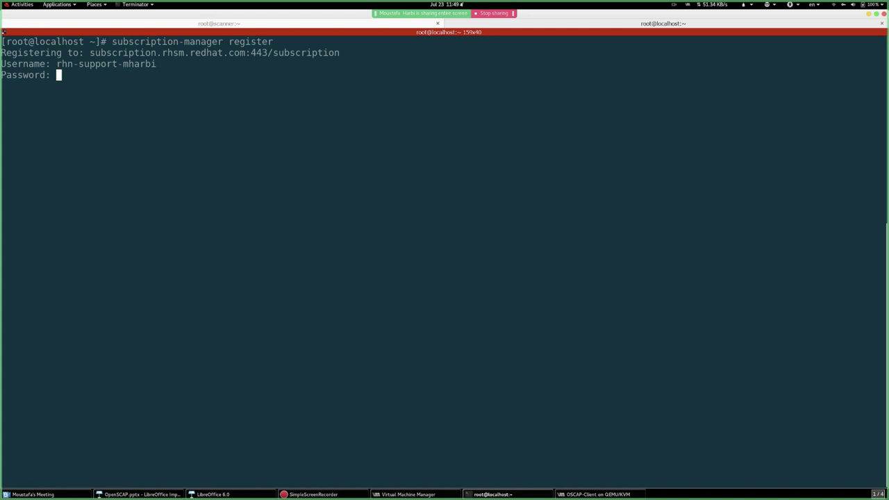
{"action": "key", "text": "Return"}
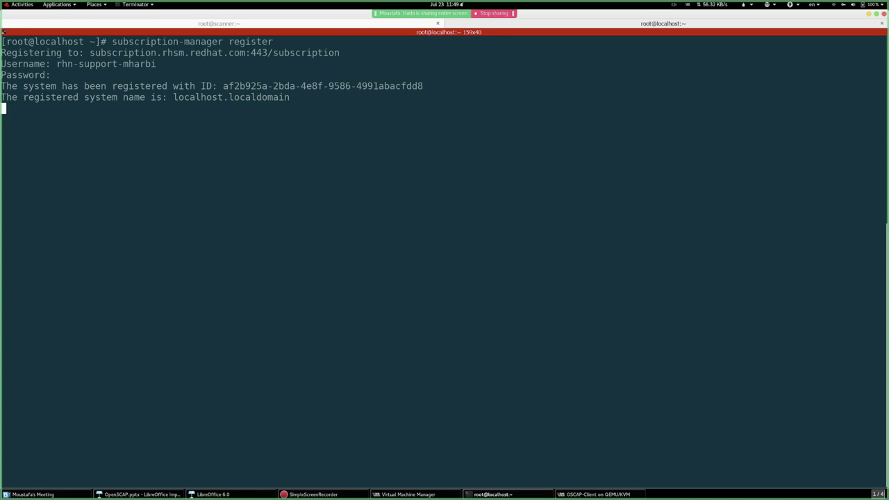
- Run subscription-manager attach --auto on the client, then return to the scanner's scan command
{"action": "type", "text": "s"}
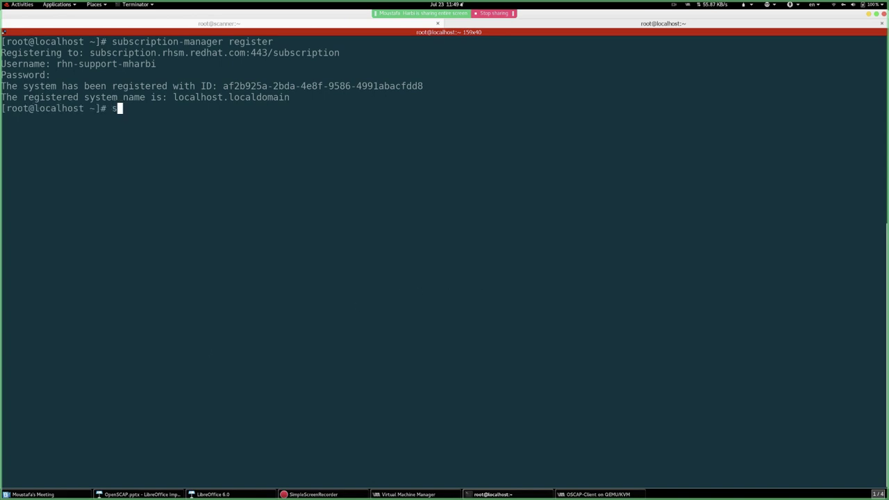
{"action": "type", "text": "ubs"}
{"action": "key", "text": "Tab"}
{"action": "type", "text": "atta"}
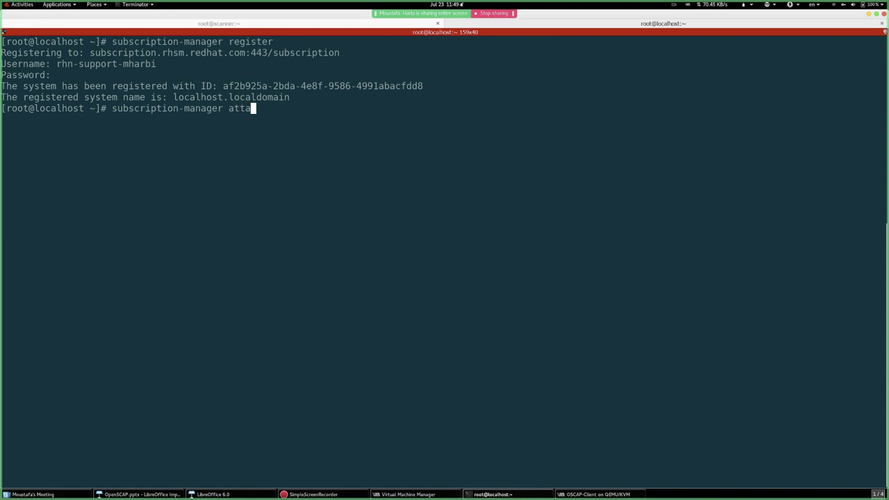
{"action": "key", "text": "Tab"}
{"action": "type", "text": "--auto"}
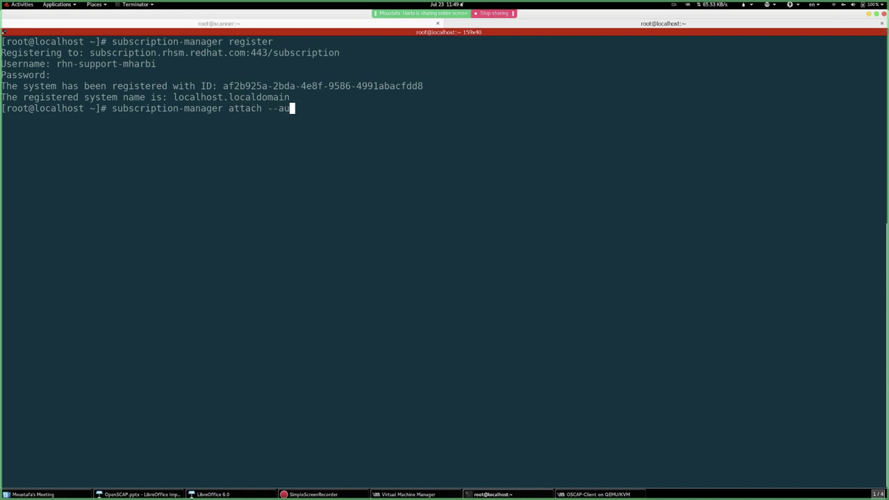
{"action": "key", "text": "Return"}
{"action": "left_click", "coordinate": [235, 23]}
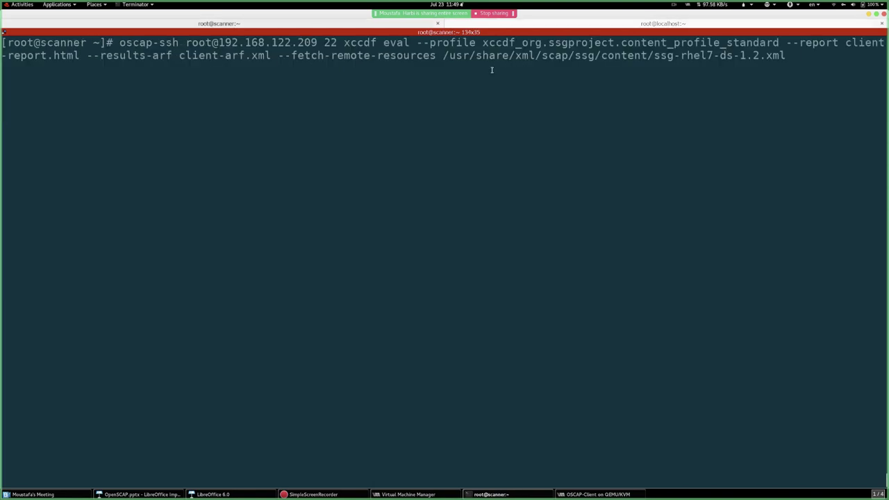
- Comment out the pending oscap-ssh command and create a work directory with mkdir work
{"action": "key", "text": "ctrl+a"}
{"action": "type", "text": "#"}
{"action": "key", "text": "Return"}
{"action": "key", "text": "Return"}
{"action": "key", "text": "Return"}
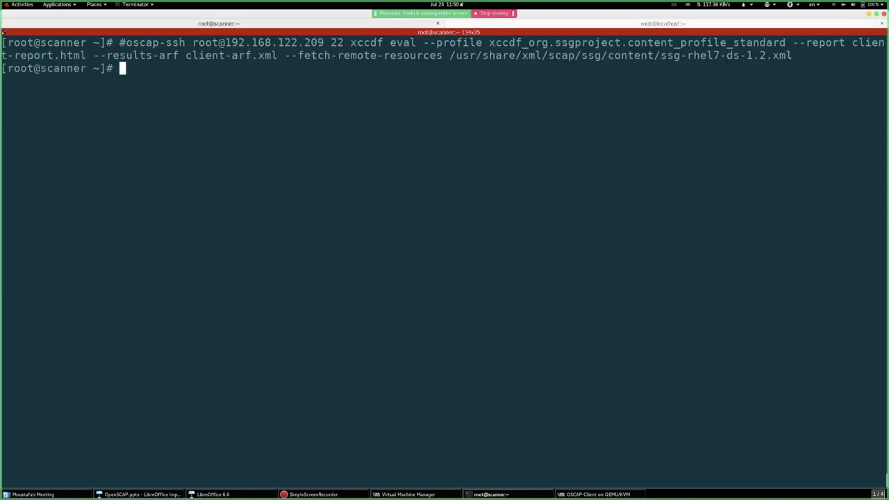
{"action": "type", "text": "mkdir"}
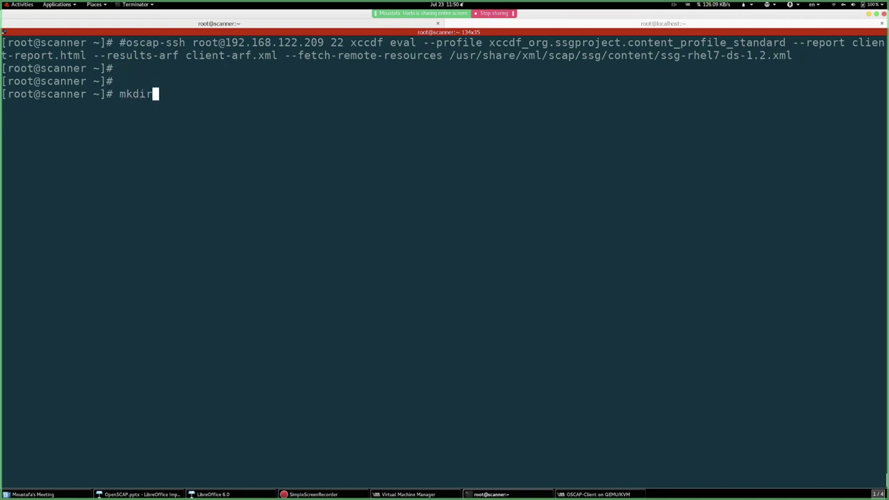
{"action": "type", "text": " work"}
{"action": "key", "text": "Return"}
{"action": "key", "text": "Return"}
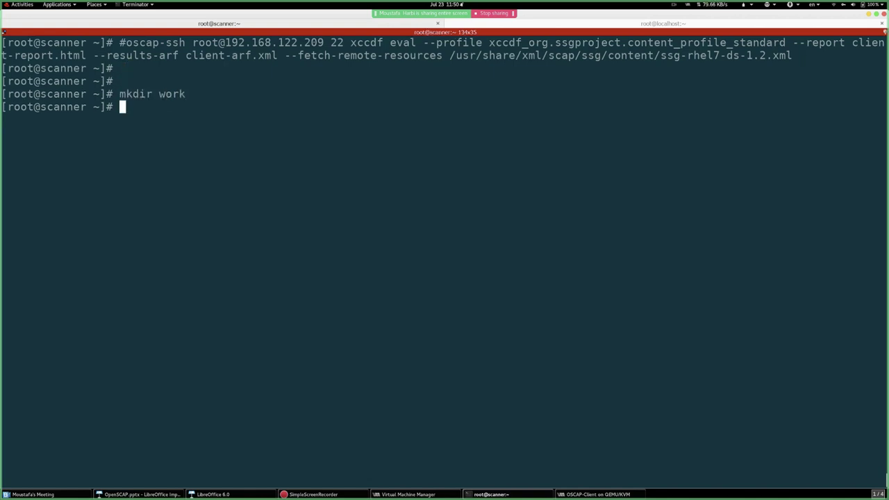
- Recall the oscap-ssh scan command and remove its # so it is ready to run
{"action": "key", "text": "Up"}
{"action": "key", "text": "Up"}
{"action": "key", "text": "Home"}
{"action": "key", "text": "Delete"}
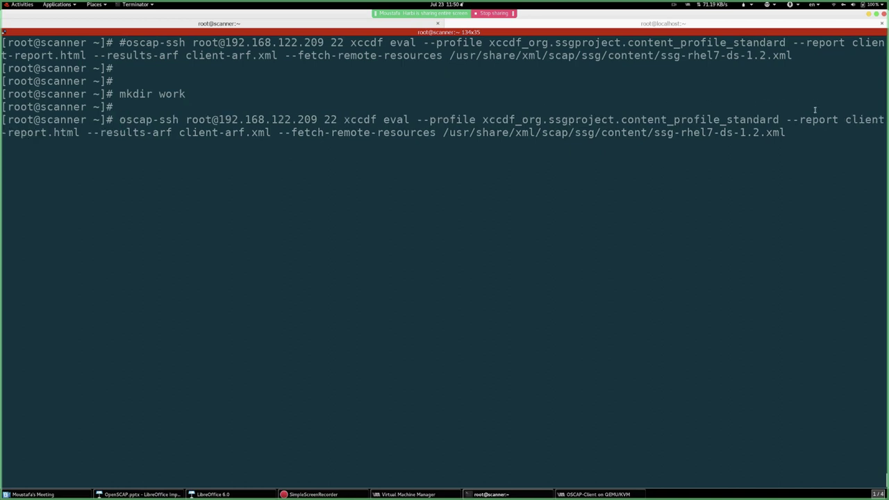
{"action": "left_click_drag", "start_coordinate": [784, 119], "coordinate": [434, 132]}
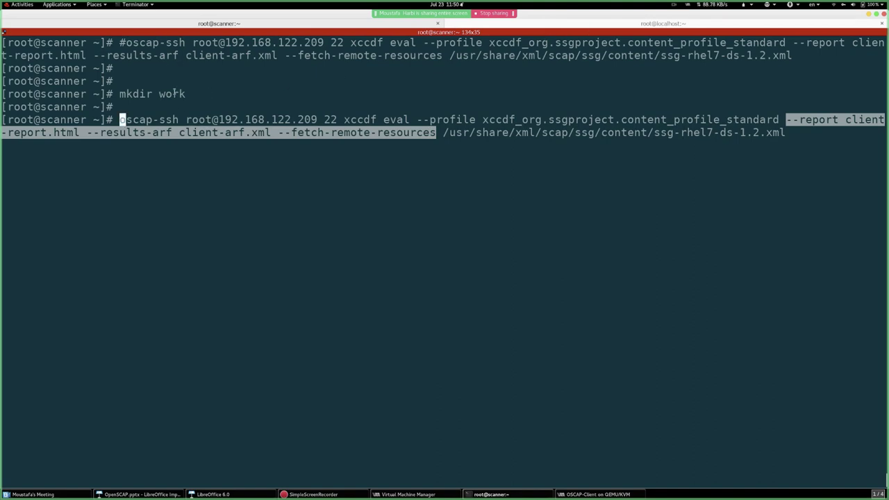
{"action": "left_click", "coordinate": [159, 94]}
{"action": "double_click", "coordinate": [160, 94]}
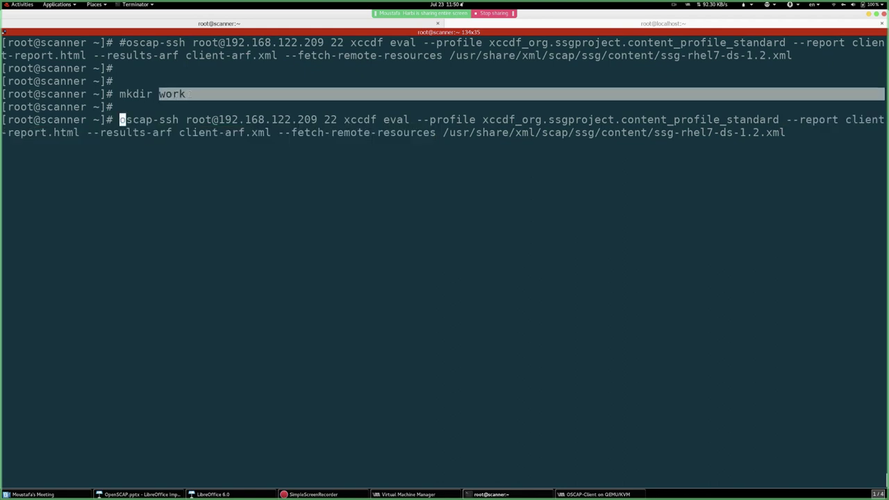
{"action": "left_click", "coordinate": [599, 26]}
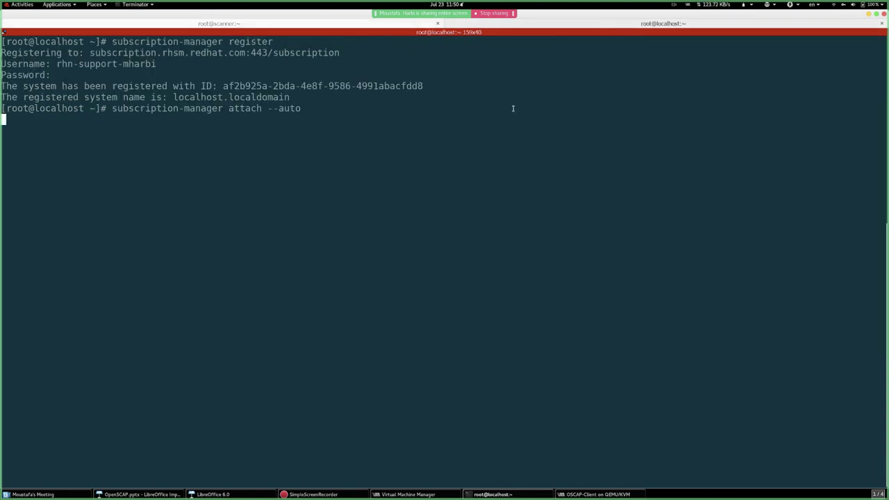
- Enlarge the terminal font two steps and type yum install openscap-scanner at the client prompt
{"action": "key", "text": "ctrl+plus"}
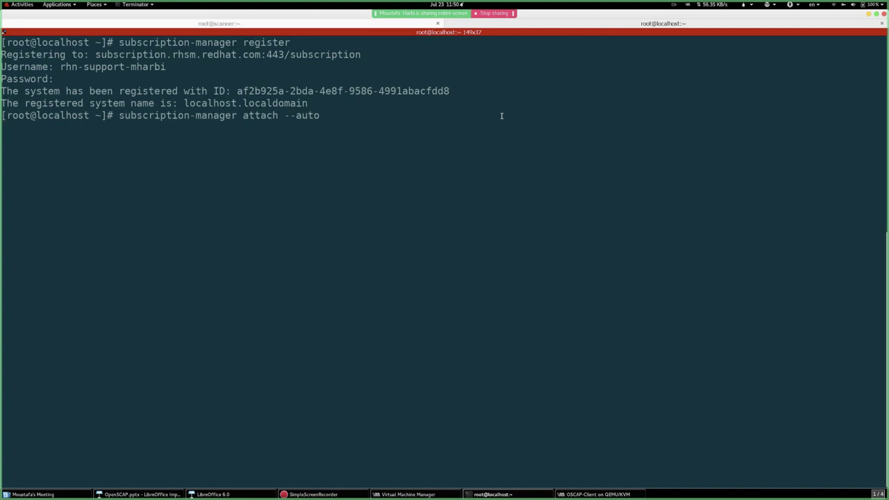
{"action": "key", "text": "ctrl+plus"}
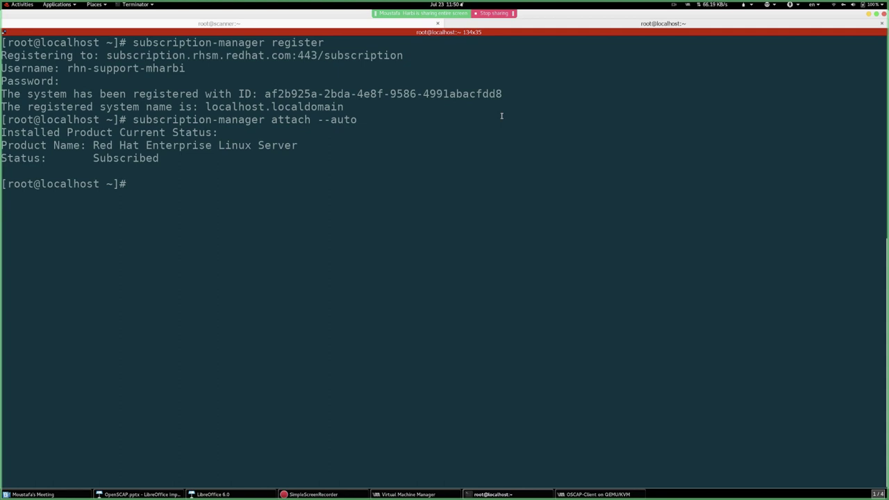
{"action": "type", "text": "sub"}
{"action": "key", "text": "BackSpace"}
{"action": "key", "text": "BackSpace"}
{"action": "key", "text": "BackSpace"}
{"action": "type", "text": "yum install openscap-scanner"}
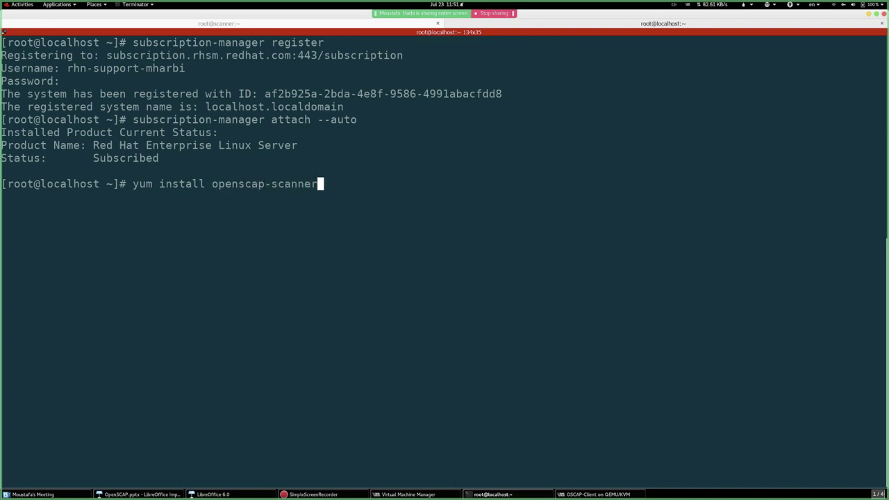
- Run yum install openscap-scanner, answering y to the install and both Red Hat GPG key imports
{"action": "key", "text": "Return"}
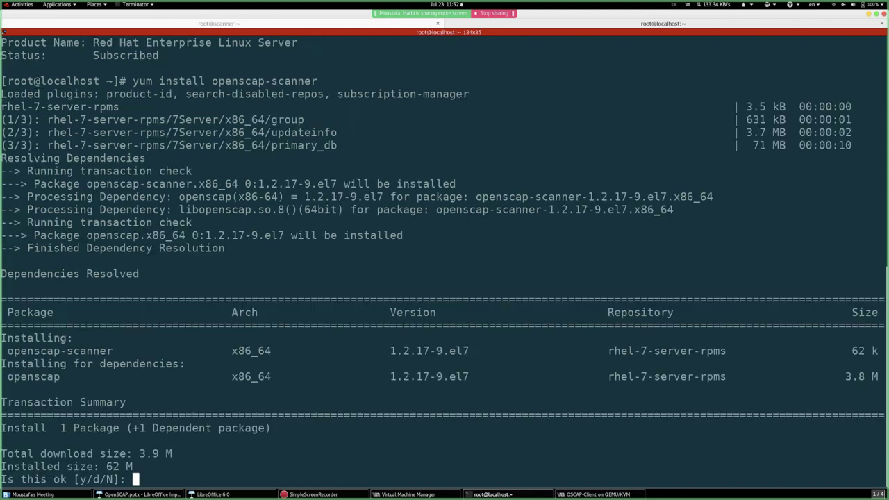
{"action": "type", "text": "y"}
{"action": "key", "text": "Return"}
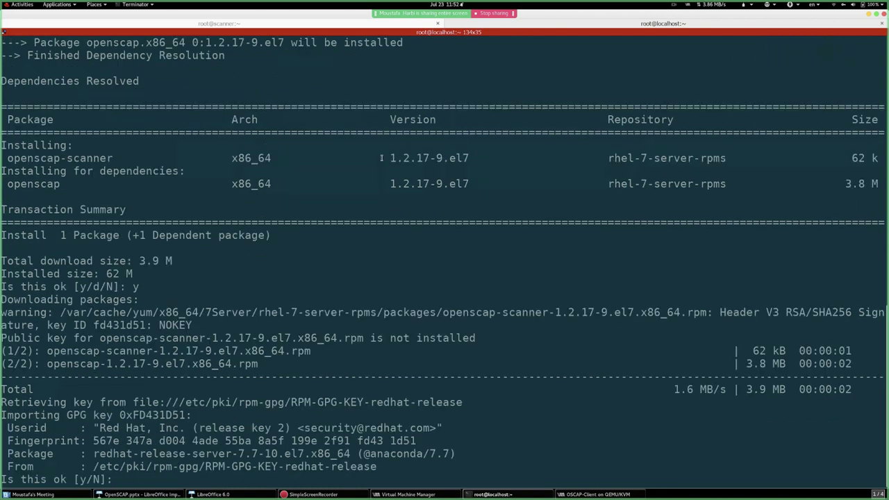
{"action": "type", "text": "y"}
{"action": "key", "text": "Return"}
{"action": "type", "text": "y"}
{"action": "key", "text": "Return"}
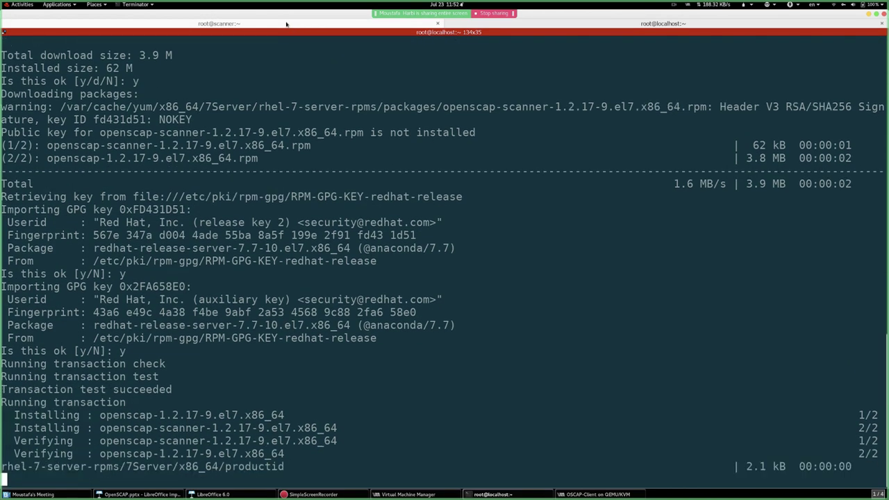
- Run the oscap-ssh scan on the scanner, accepting the client's host key and entering the root password
{"action": "left_click", "coordinate": [286, 25]}
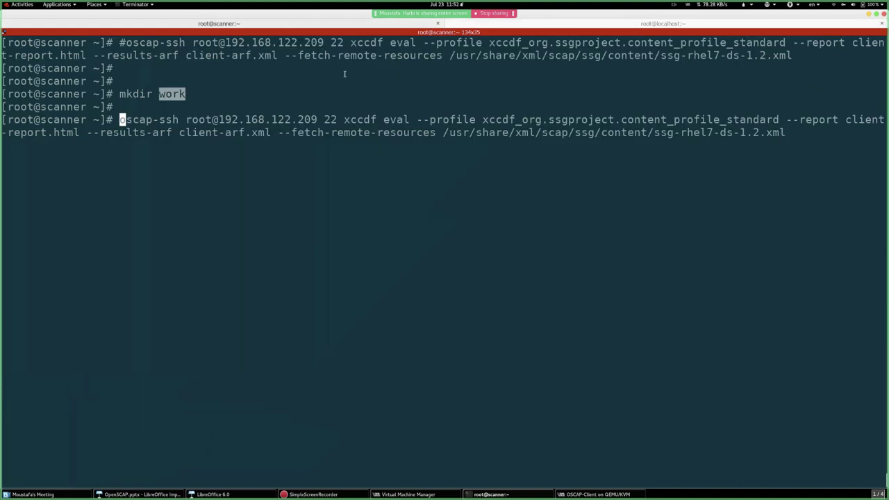
{"action": "left_click", "coordinate": [344, 74]}
{"action": "key", "text": "Return"}
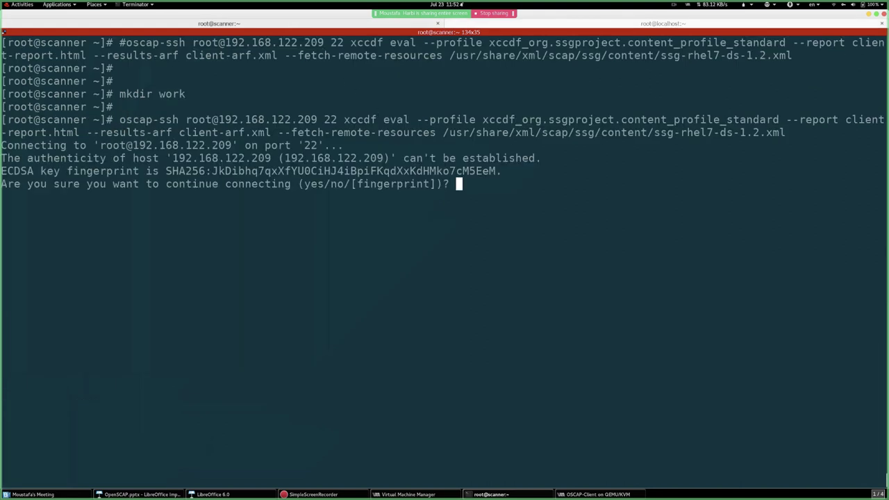
{"action": "type", "text": "yes"}
{"action": "key", "text": "Return"}
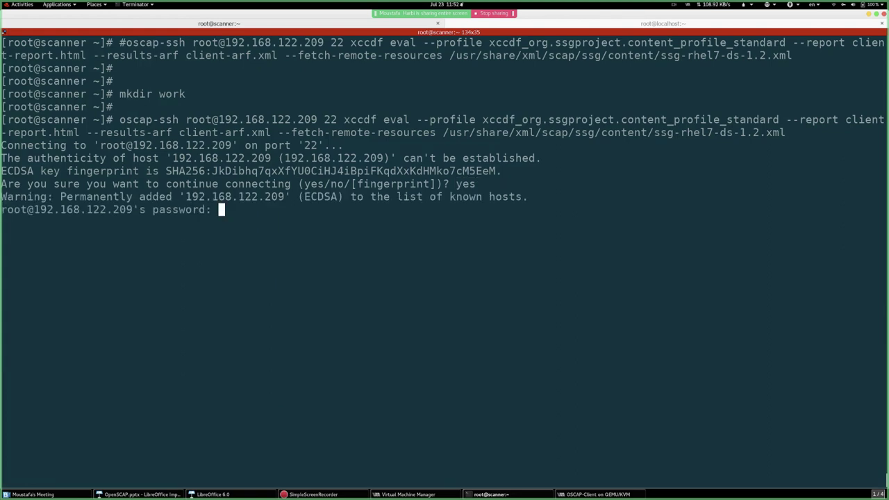
{"action": "key", "text": "Return"}
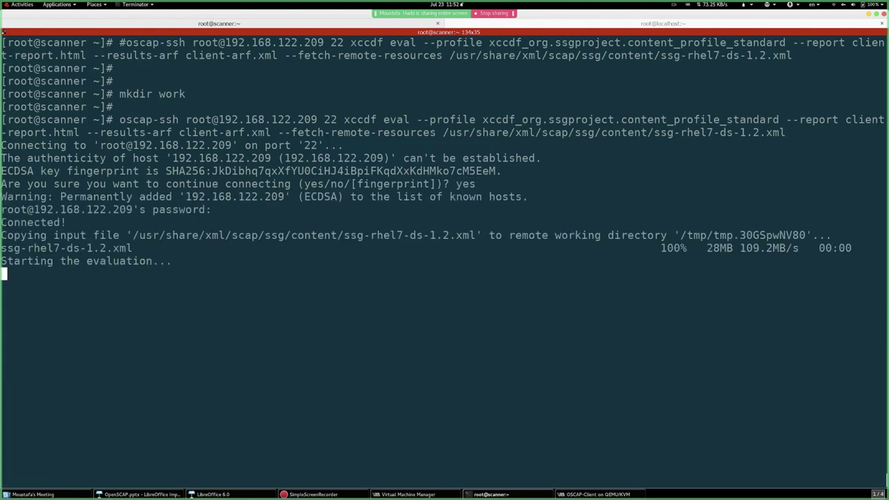
- Highlight the copied ssg-rhel7-ds-1.2.xml, its copy progress and evaluation start, then clear the client terminal
{"action": "double_click", "coordinate": [105, 249]}
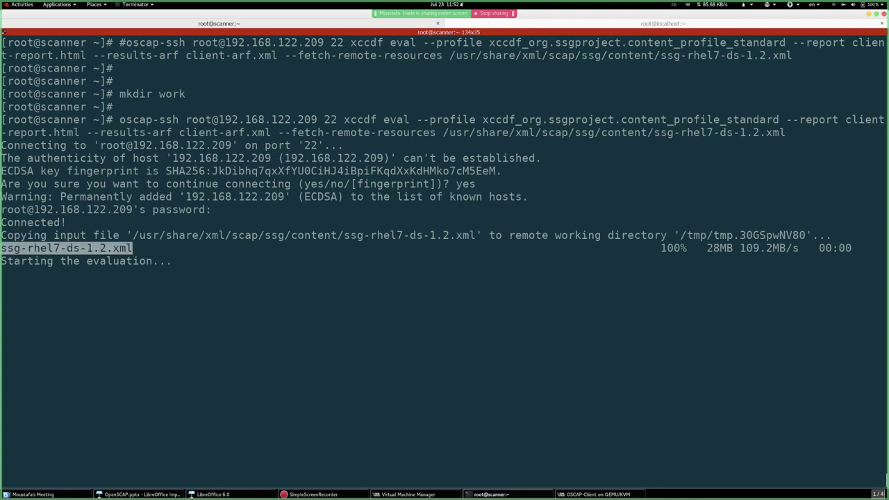
{"action": "left_click_drag", "start_coordinate": [654, 248], "coordinate": [859, 248]}
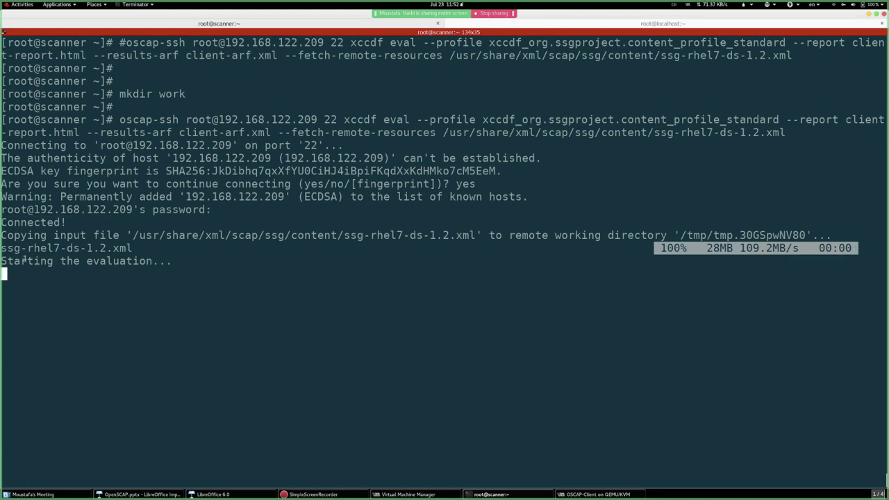
{"action": "left_click_drag", "start_coordinate": [20, 261], "coordinate": [159, 261]}
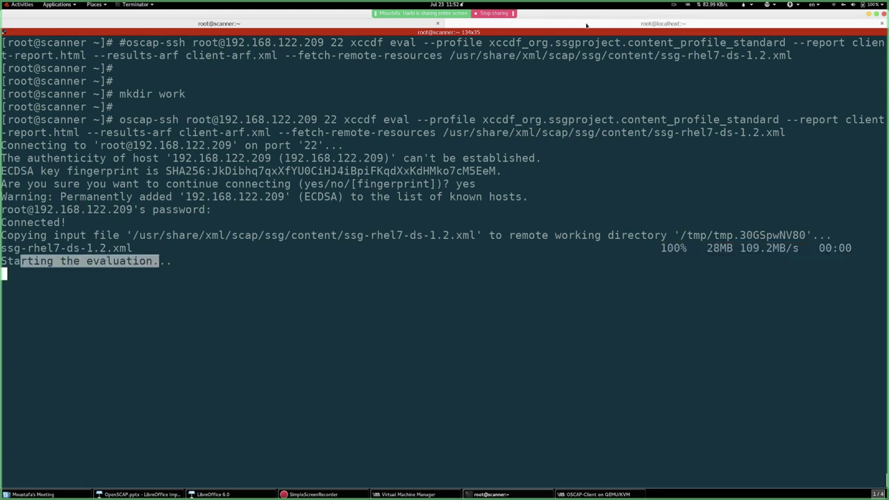
{"action": "left_click", "coordinate": [588, 25]}
{"action": "key", "text": "ctrl+l"}
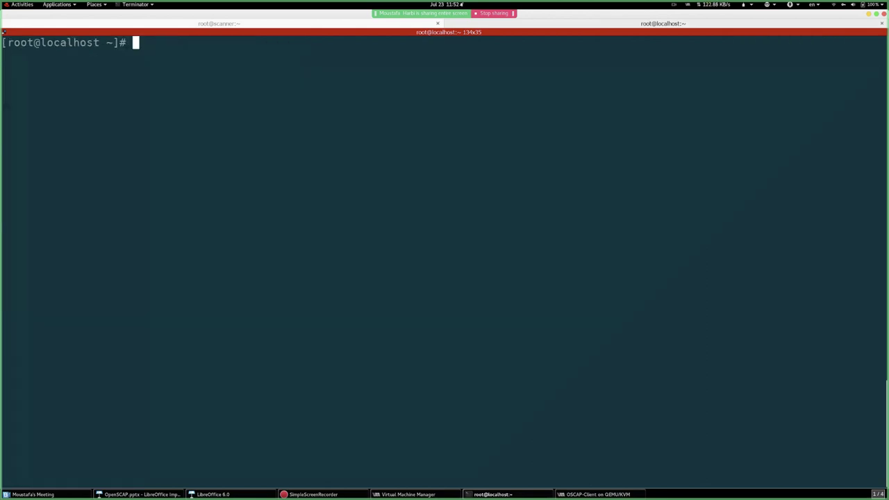
- Run top on the client and highlight the oscap, probe_system_in, probe_file and probe_rpmverify processes
{"action": "type", "text": "top"}
{"action": "key", "text": "Return"}
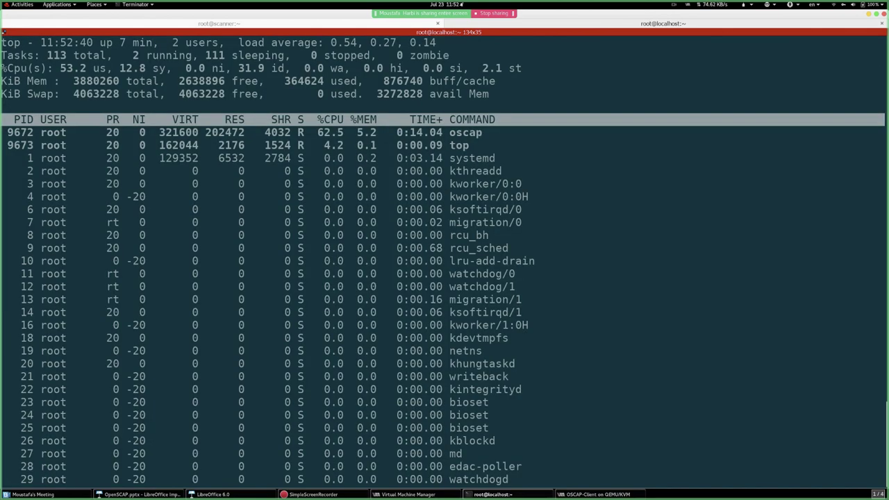
{"action": "double_click", "coordinate": [469, 132]}
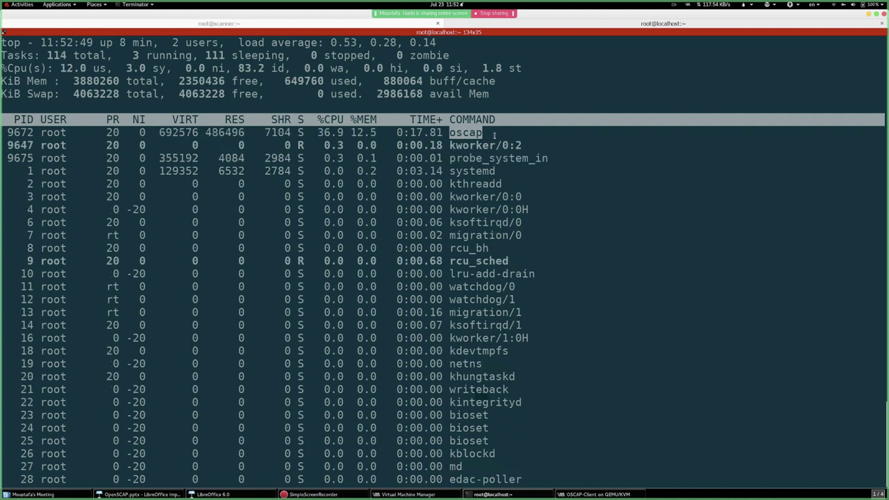
{"action": "left_click", "coordinate": [451, 158]}
{"action": "left_click_drag", "start_coordinate": [452, 159], "coordinate": [568, 162]}
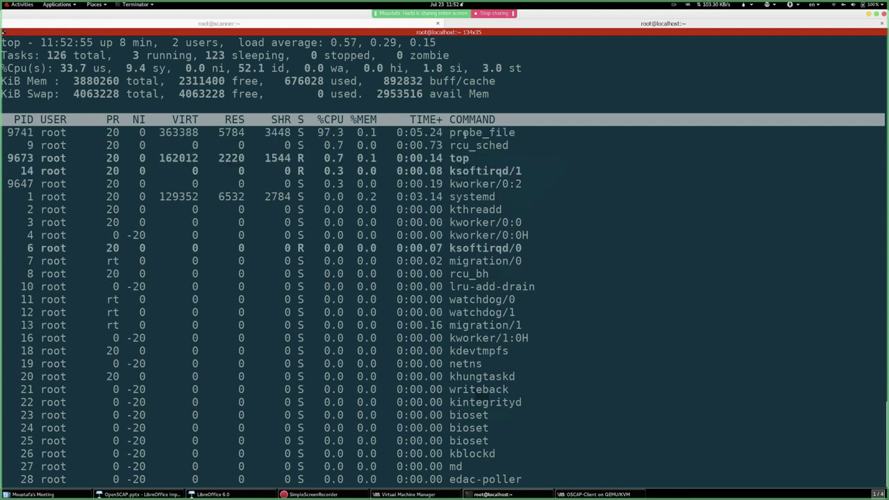
{"action": "left_click_drag", "start_coordinate": [442, 132], "coordinate": [580, 133]}
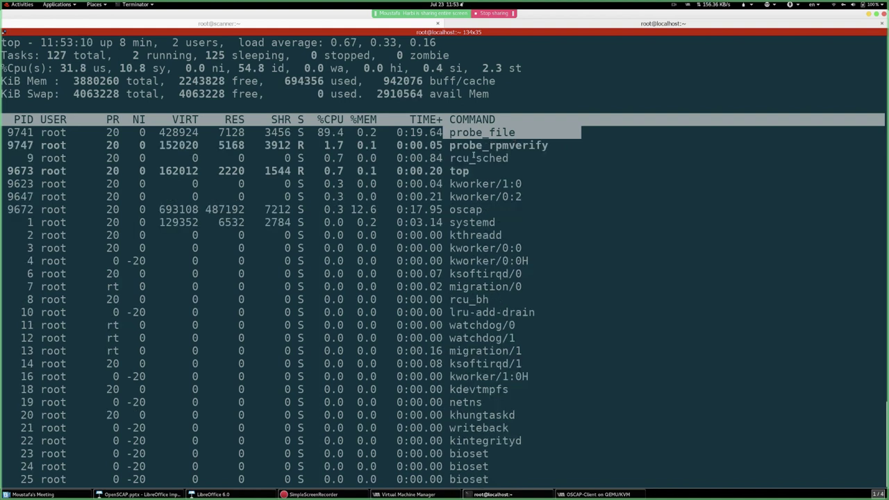
{"action": "left_click_drag", "start_coordinate": [450, 145], "coordinate": [557, 145]}
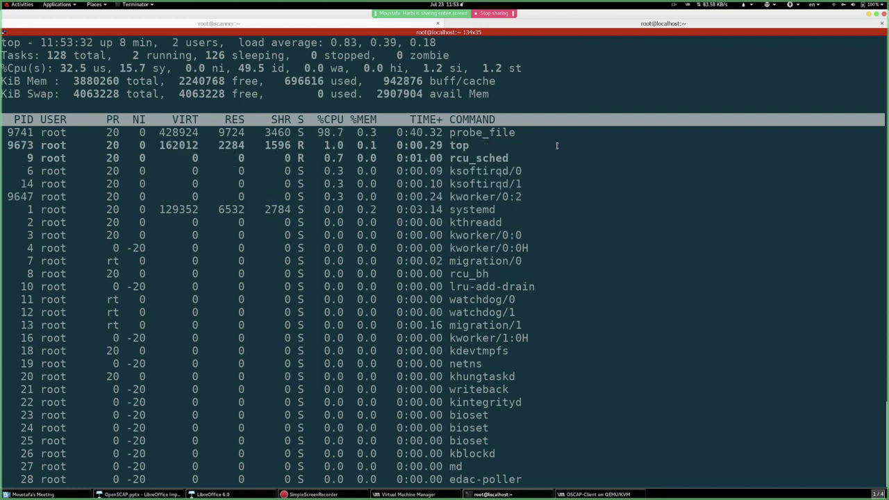
{"action": "left_click", "coordinate": [286, 23]}
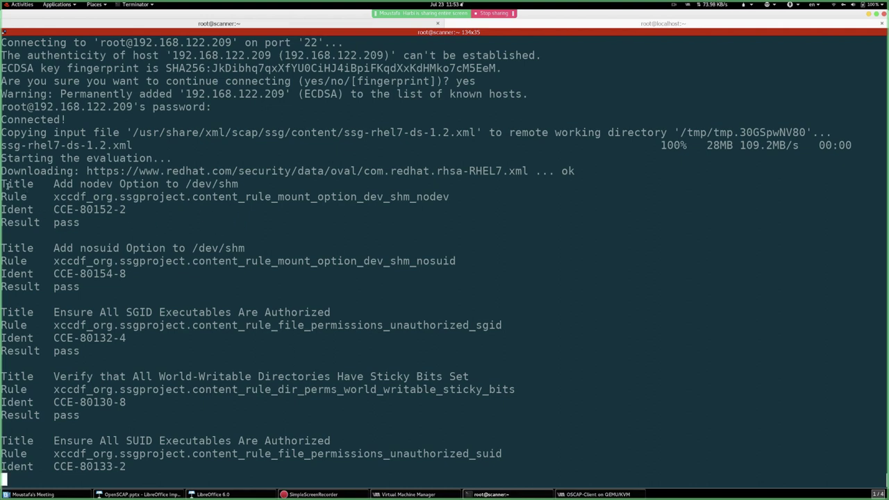
- Highlight the first rule's title, rule identifier, CCE-80152-2 and pass result, then switch to the client's top
{"action": "left_click_drag", "start_coordinate": [6, 183], "coordinate": [205, 184]}
{"action": "left_click", "coordinate": [205, 183]}
{"action": "double_click", "coordinate": [62, 183]}
{"action": "left_click_drag", "start_coordinate": [90, 184], "coordinate": [292, 183]}
{"action": "left_click_drag", "start_coordinate": [55, 197], "coordinate": [461, 200]}
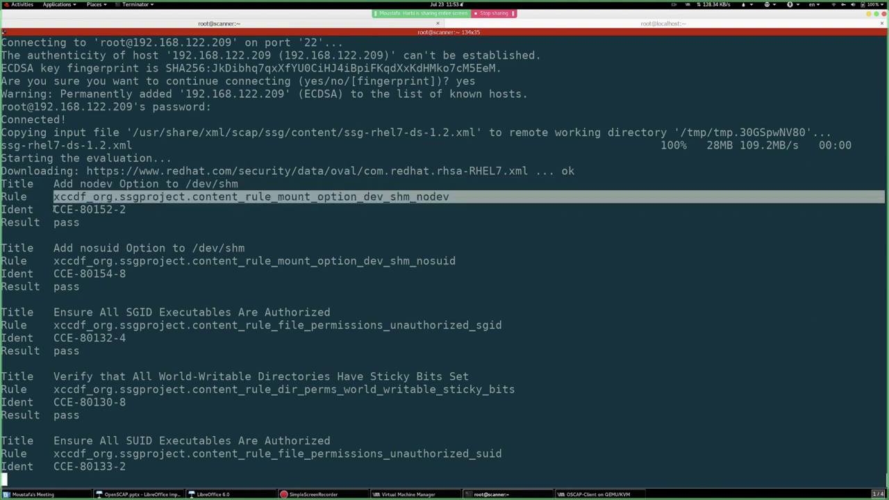
{"action": "left_click_drag", "start_coordinate": [55, 210], "coordinate": [125, 209]}
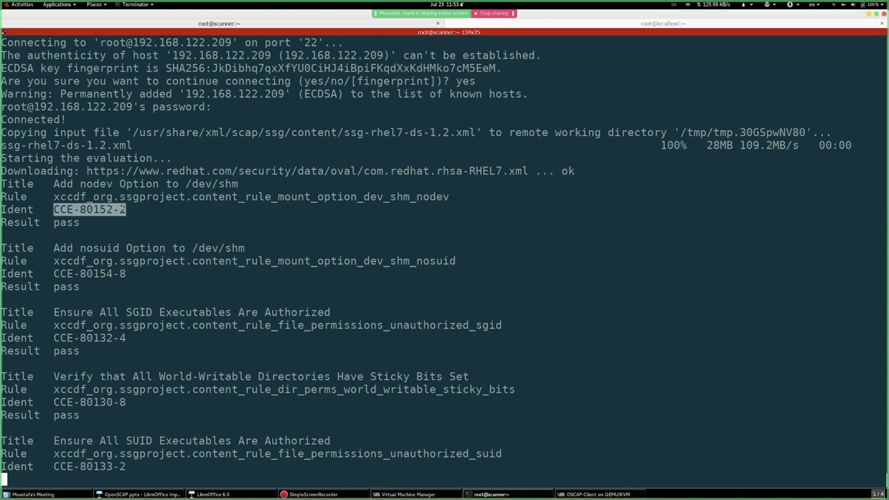
{"action": "left_click_drag", "start_coordinate": [48, 223], "coordinate": [110, 224]}
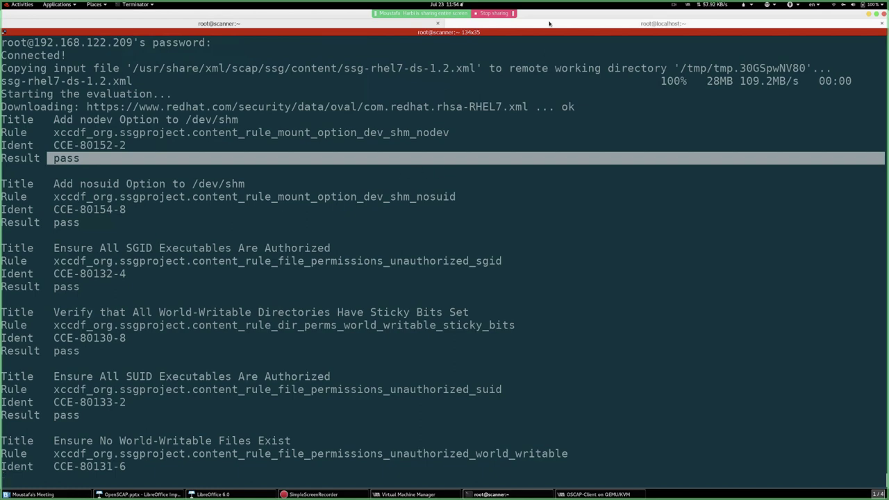
{"action": "key", "text": "ctrl+Page_Down"}
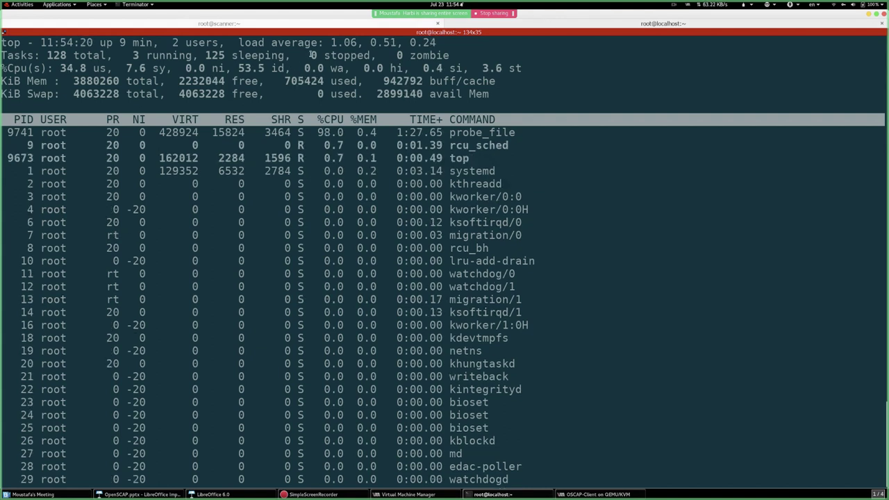
- Check the client's 1.05 load average and the probe_file process in top, then view scanner output
{"action": "left_click_drag", "start_coordinate": [324, 43], "coordinate": [357, 43]}
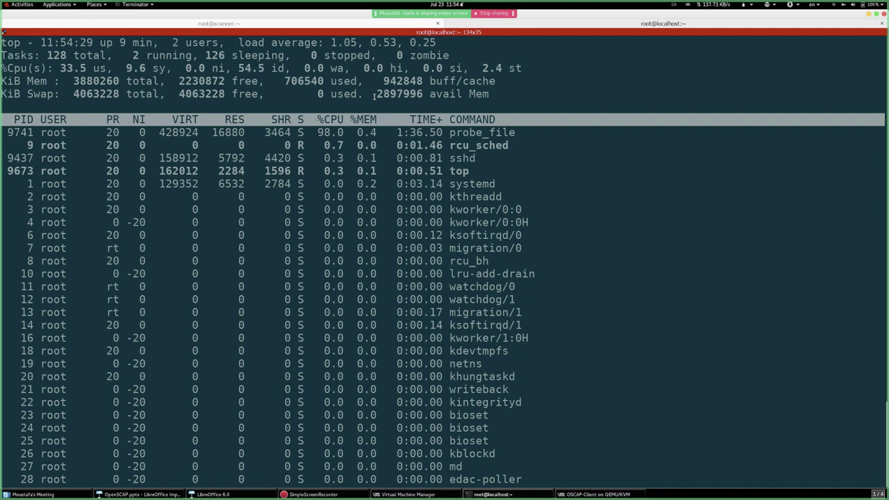
{"action": "left_click_drag", "start_coordinate": [449, 132], "coordinate": [522, 132]}
{"action": "left_click_drag", "start_coordinate": [324, 42], "coordinate": [355, 42]}
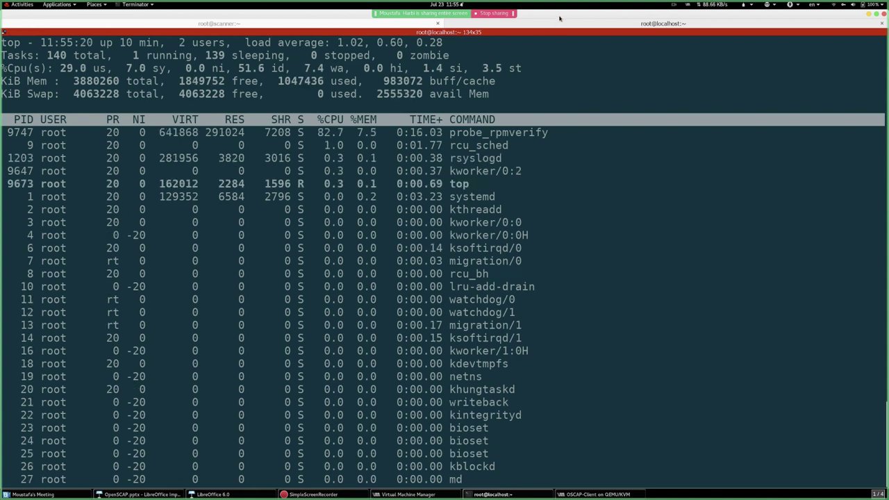
{"action": "left_click", "coordinate": [357, 25]}
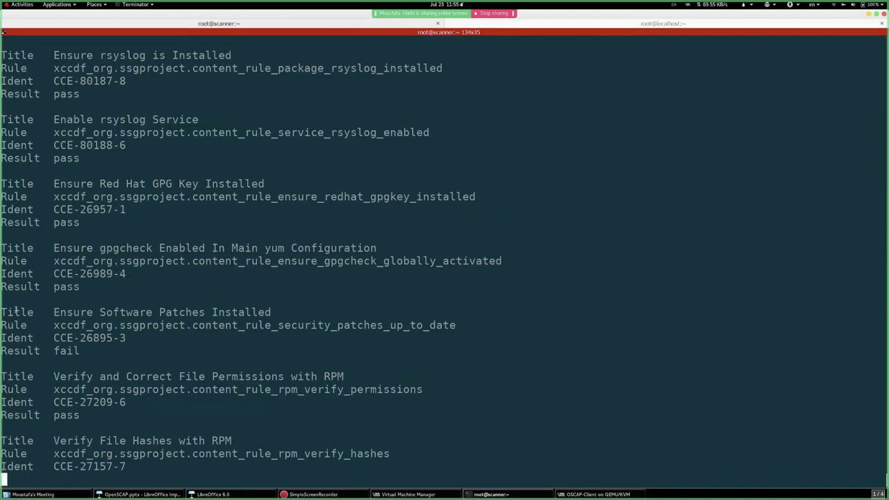
{"action": "left_click_drag", "start_coordinate": [13, 311], "coordinate": [111, 348]}
{"action": "left_click", "coordinate": [111, 348]}
{"action": "left_click_drag", "start_coordinate": [14, 312], "coordinate": [202, 359]}
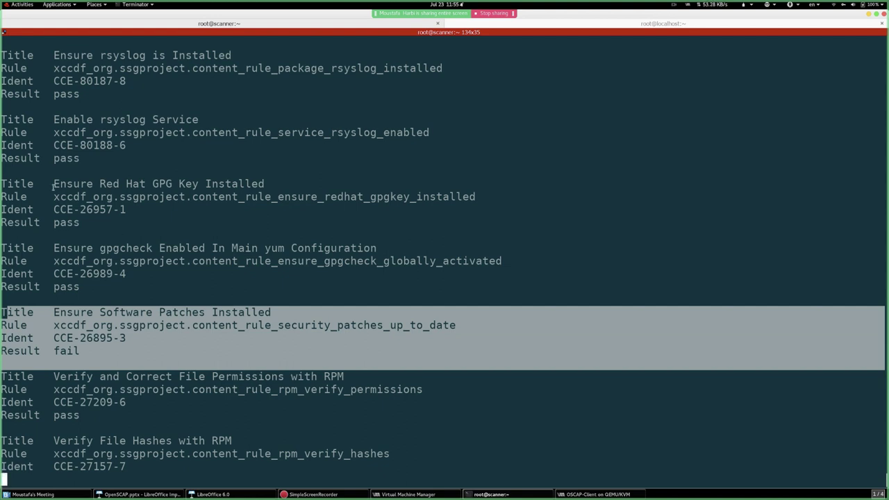
{"action": "left_click_drag", "start_coordinate": [54, 184], "coordinate": [295, 226]}
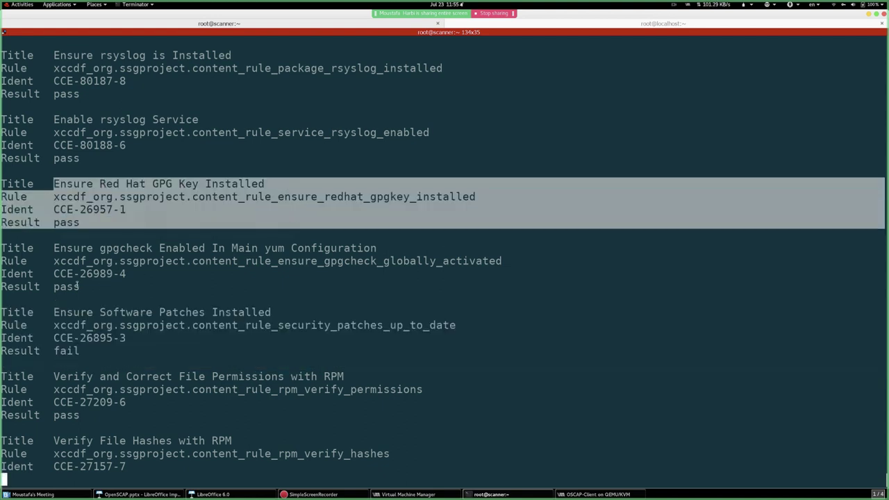
{"action": "left_click_drag", "start_coordinate": [100, 313], "coordinate": [257, 345]}
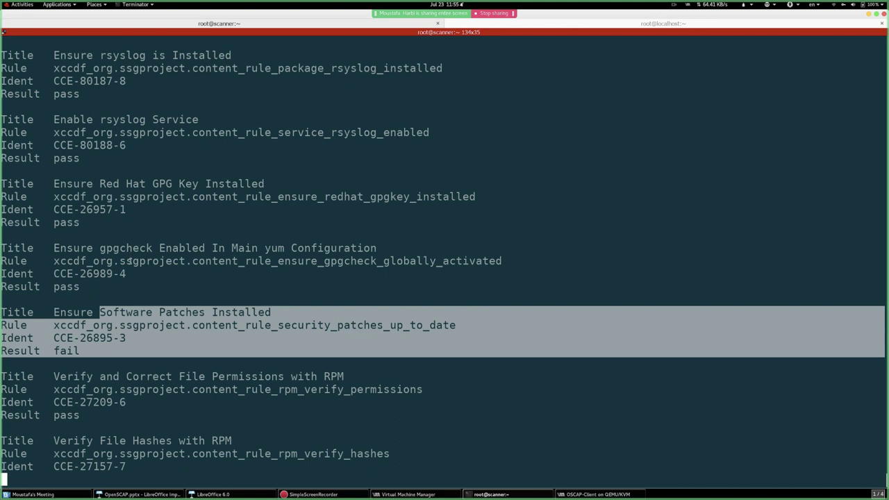
{"action": "left_click", "coordinate": [57, 312]}
{"action": "left_click_drag", "start_coordinate": [57, 312], "coordinate": [339, 345]}
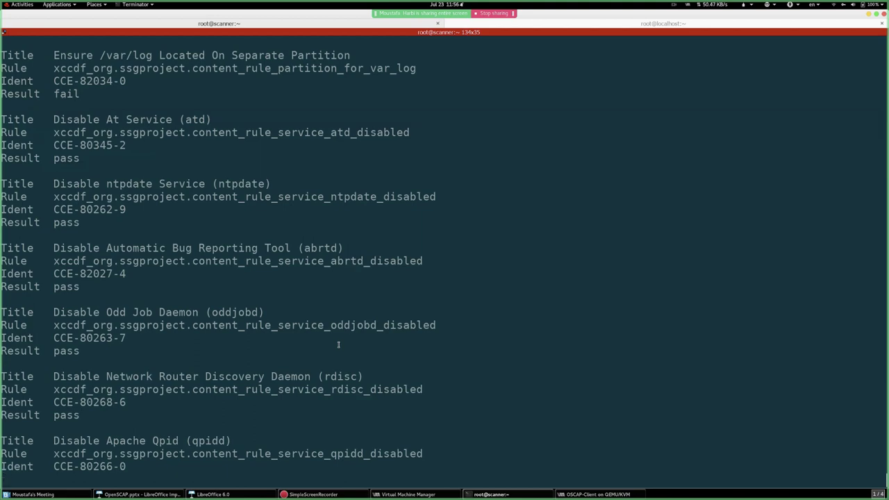
- Alternate between the client's top and the scanner's scan output until the oscap-ssh scan finishes
{"action": "left_click", "coordinate": [621, 23]}
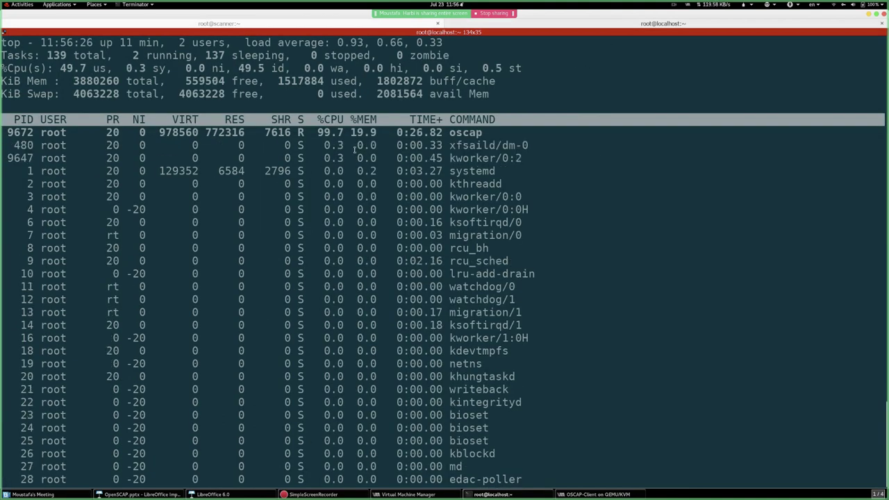
{"action": "left_click", "coordinate": [306, 24]}
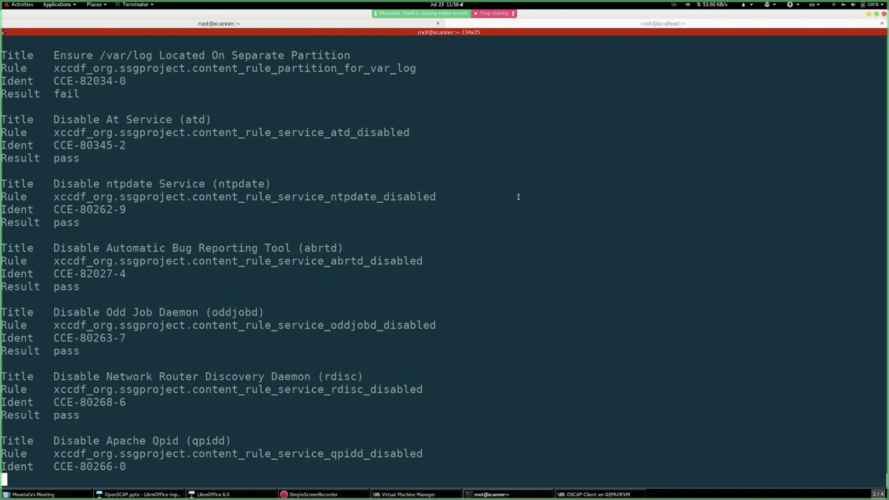
{"action": "left_click", "coordinate": [560, 26]}
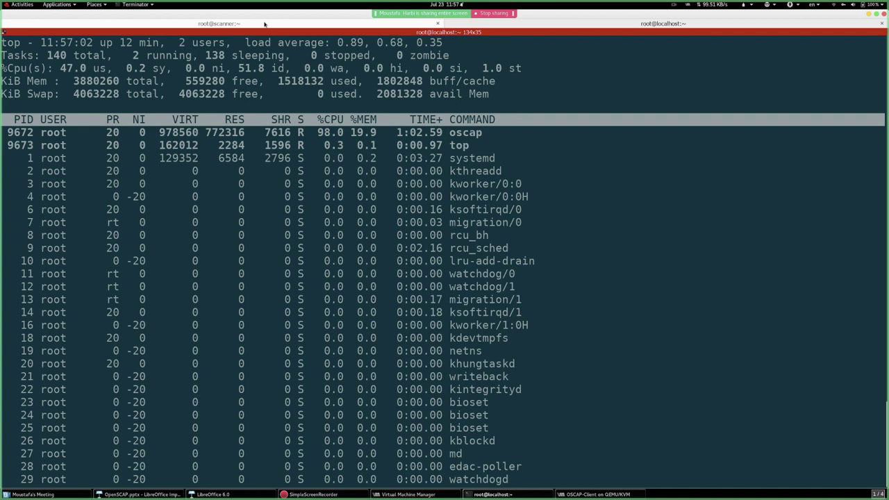
{"action": "left_click", "coordinate": [264, 24]}
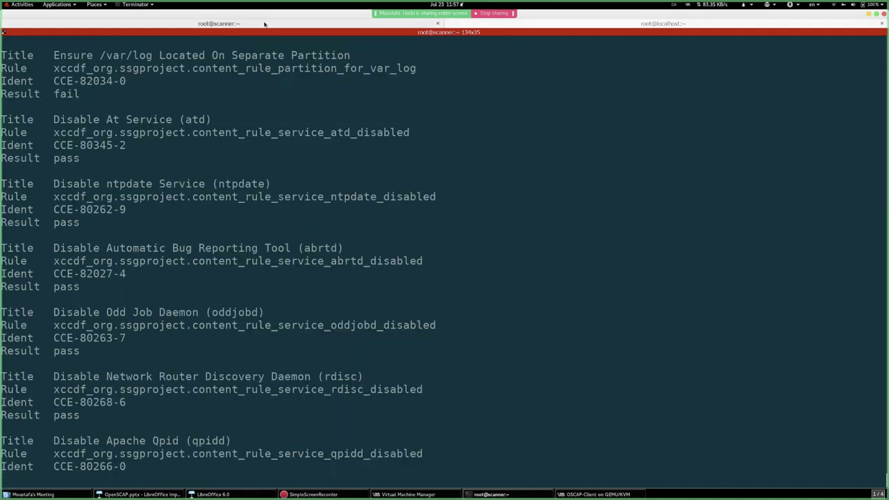
{"action": "left_click", "coordinate": [557, 24]}
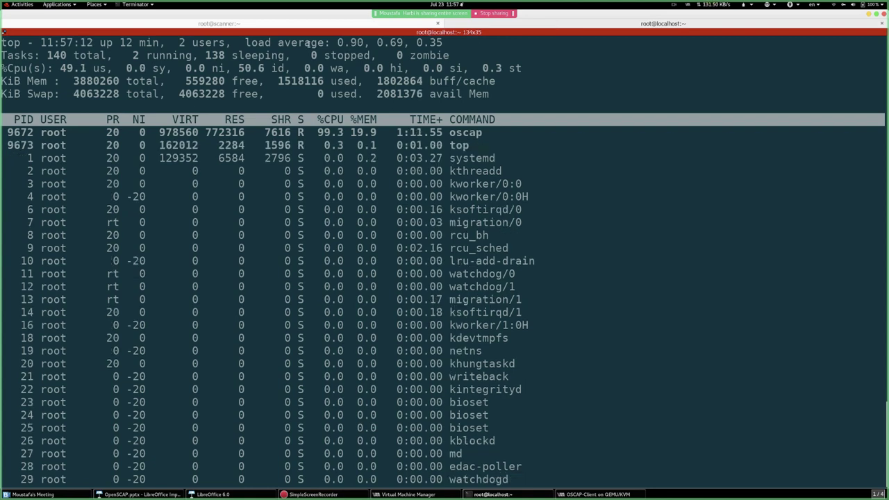
{"action": "left_click", "coordinate": [239, 25]}
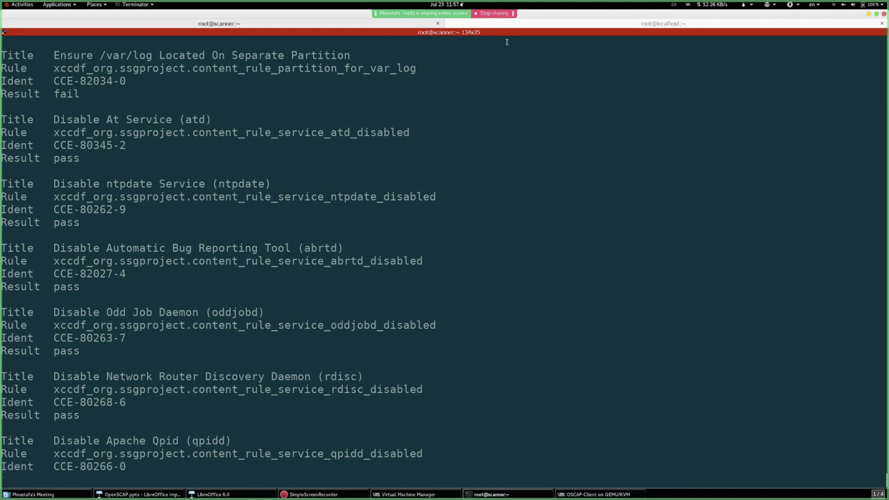
{"action": "left_click", "coordinate": [595, 25]}
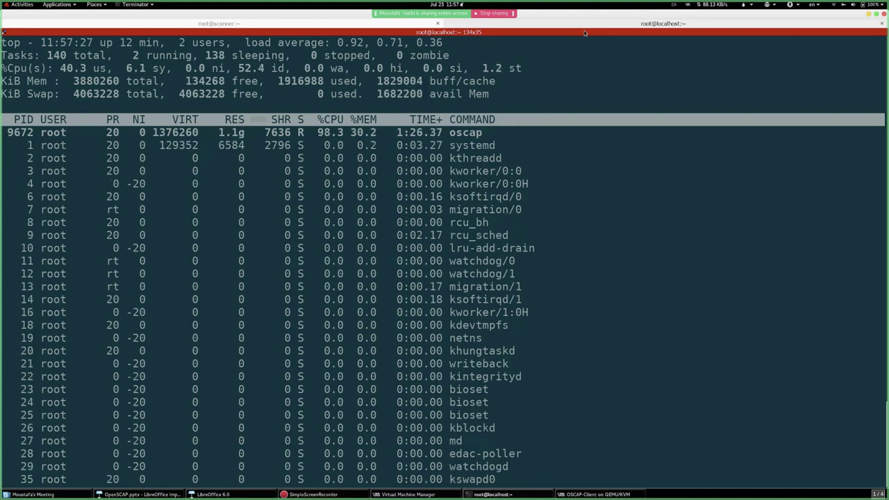
{"action": "left_click", "coordinate": [312, 26]}
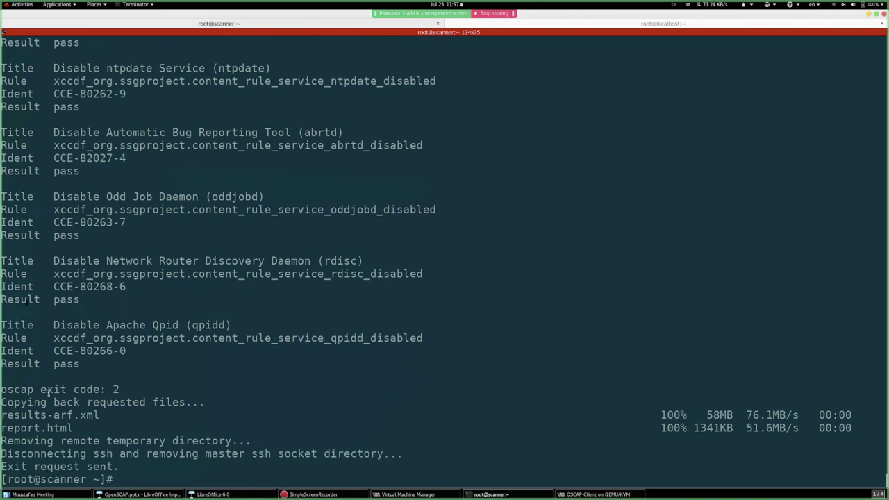
- Review the exit code 2 and copy-back lines, then run ls to show client-arf.xml and client-report.html
{"action": "triple_click", "coordinate": [15, 390]}
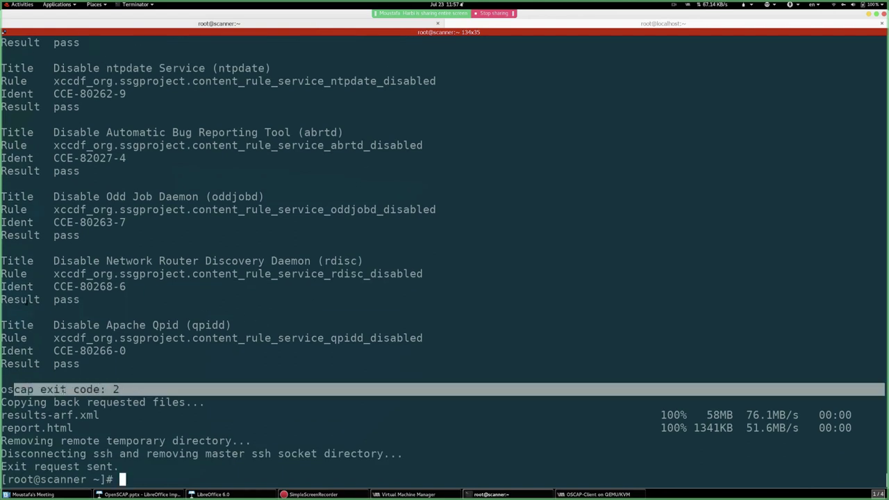
{"action": "left_click", "coordinate": [11, 393]}
{"action": "left_click_drag", "start_coordinate": [6, 402], "coordinate": [200, 402]}
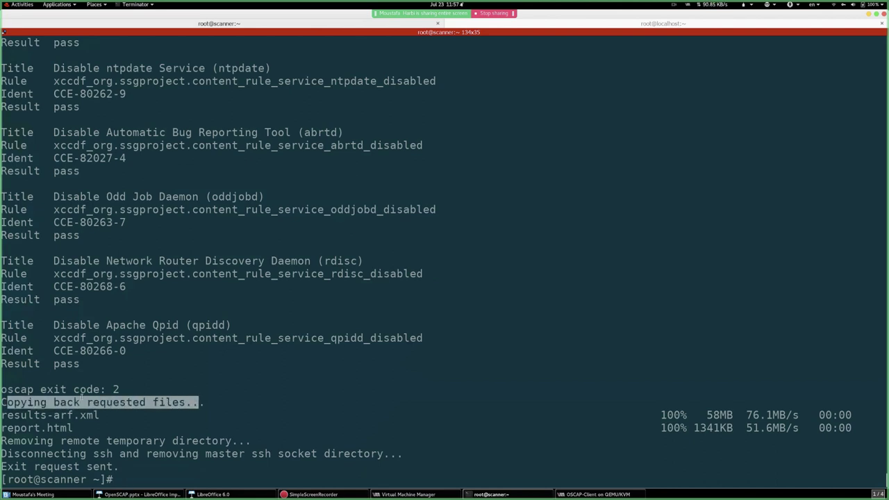
{"action": "key", "text": "ctrl+shift+v"}
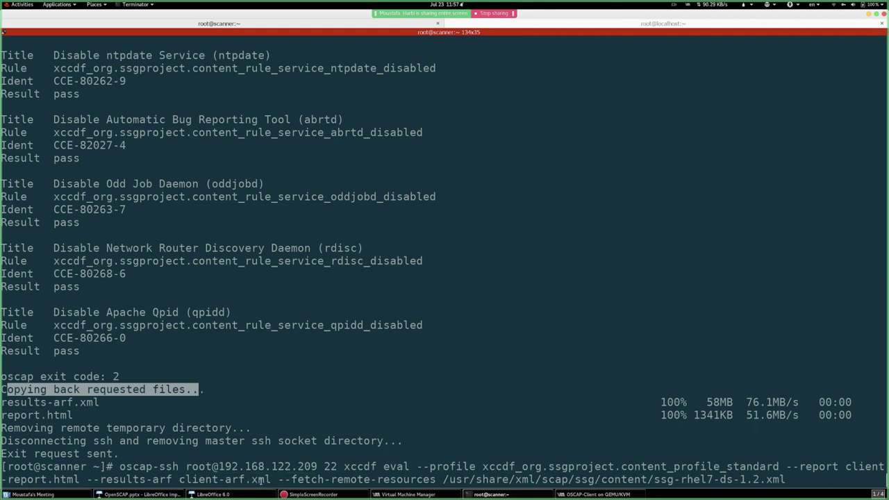
{"action": "left_click", "coordinate": [282, 478]}
{"action": "left_click_drag", "start_coordinate": [279, 478], "coordinate": [435, 475]}
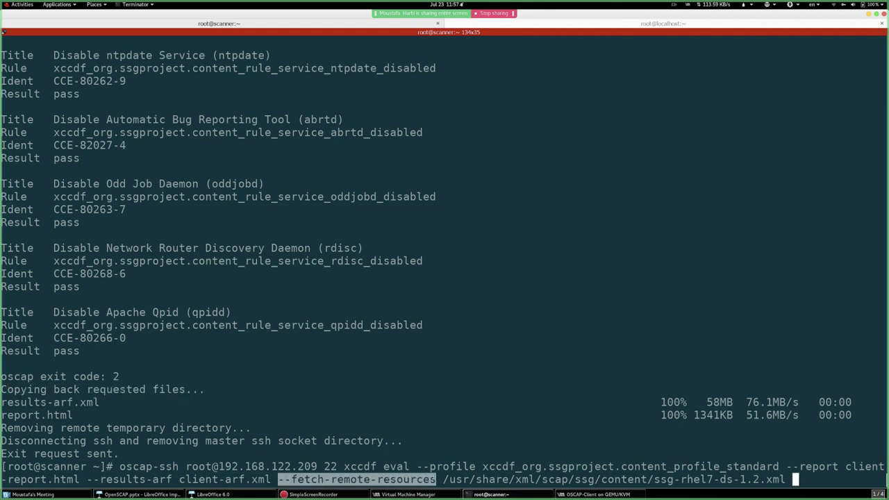
{"action": "left_click", "coordinate": [435, 475]}
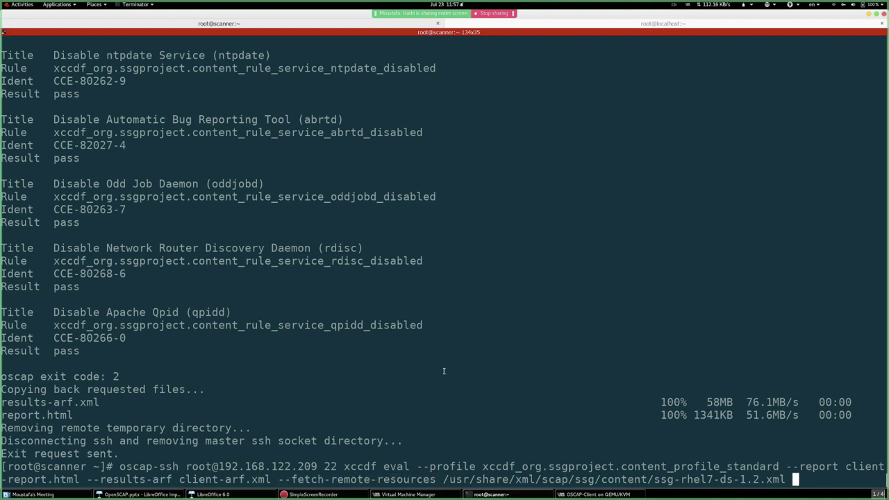
{"action": "key", "text": "ctrl+u"}
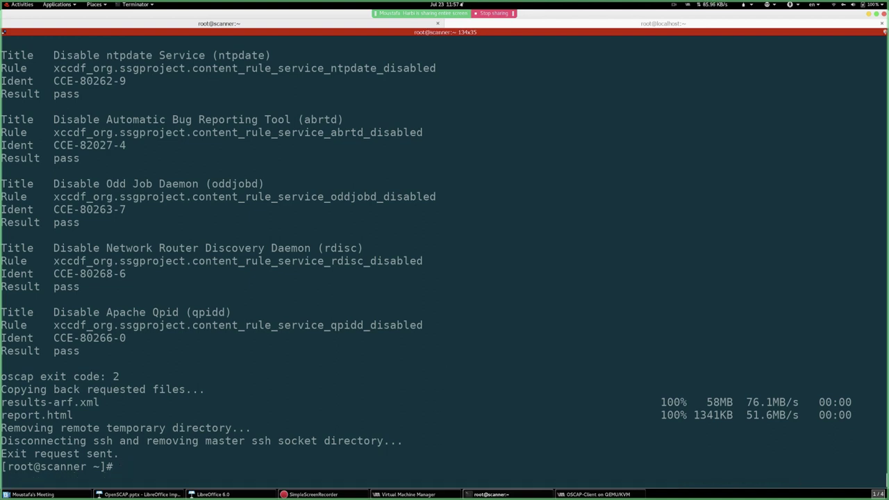
{"action": "type", "text": "ls"}
{"action": "key", "text": "Return"}
{"action": "key", "text": "Return"}
{"action": "key", "text": "Return"}
{"action": "key", "text": "Return"}
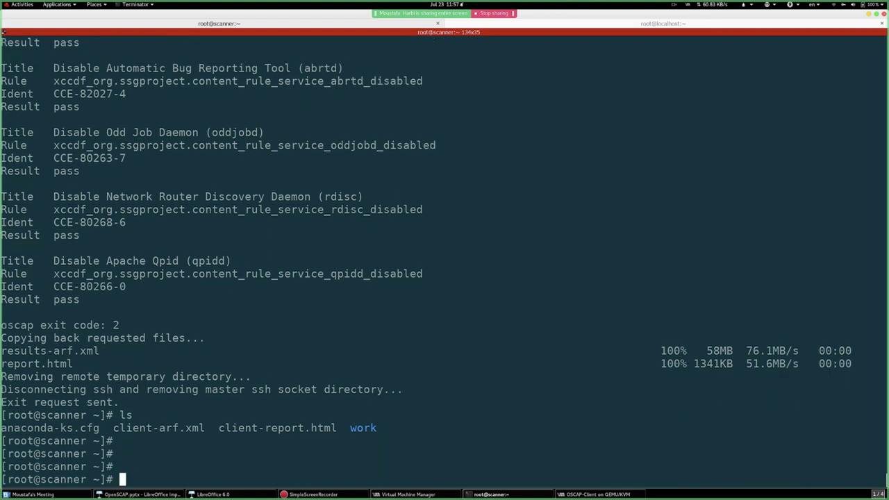
- Clear the screen, list the home folder and move the client-* files into work/
{"action": "key", "text": "ctrl+l"}
{"action": "type", "text": "ls"}
{"action": "key", "text": "Return"}
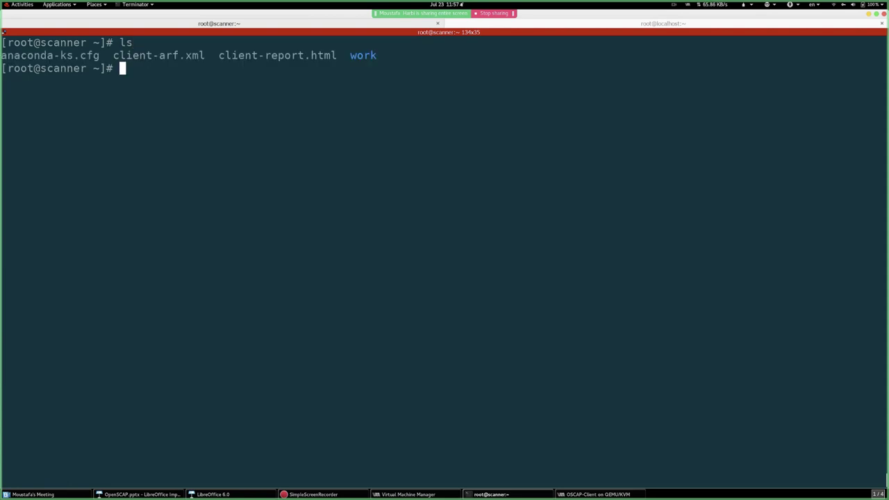
{"action": "type", "text": "mv client-"}
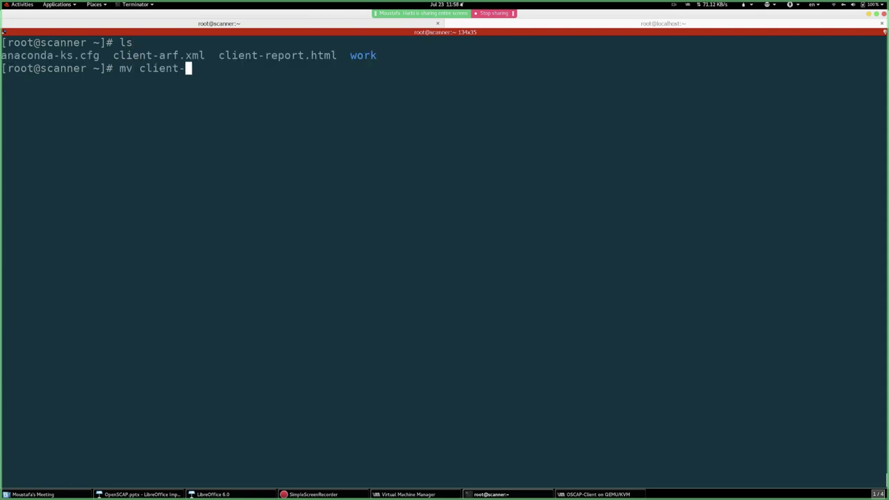
{"action": "type", "text": "* work/"}
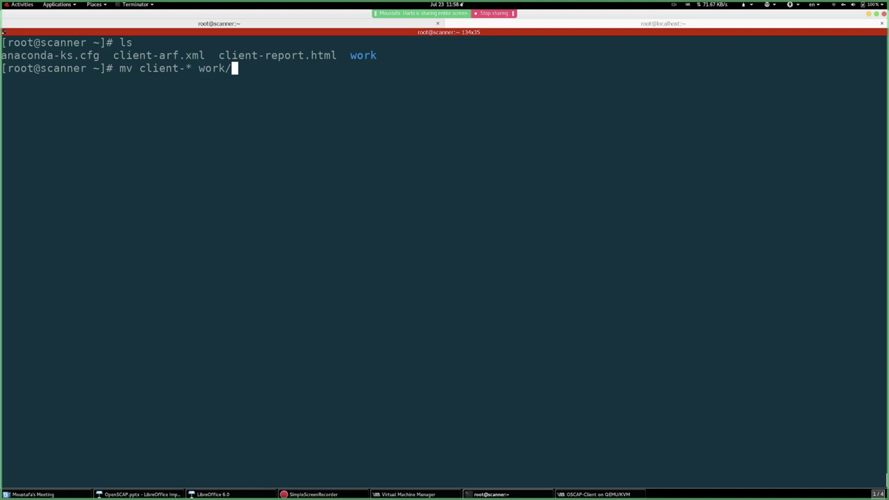
{"action": "key", "text": "Return"}
- Enter the work folder, list its contents, and start a new local shell tab
{"action": "type", "text": "cd work/"}
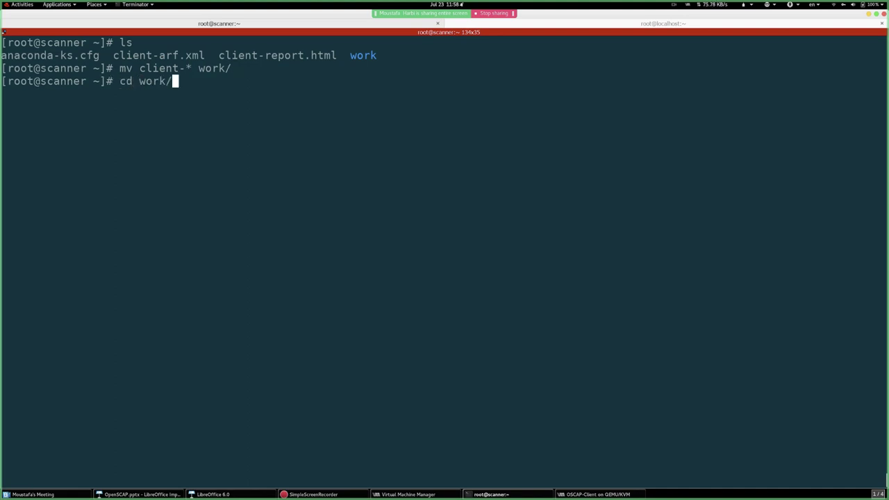
{"action": "key", "text": "Return"}
{"action": "key", "text": "Return"}
{"action": "type", "text": "ls"}
{"action": "key", "text": "Return"}
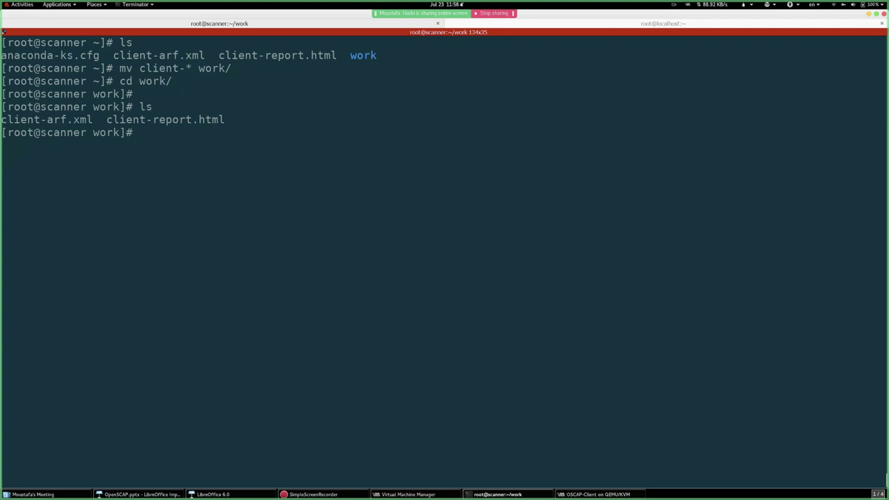
{"action": "key", "text": "ctrl+shift+t"}
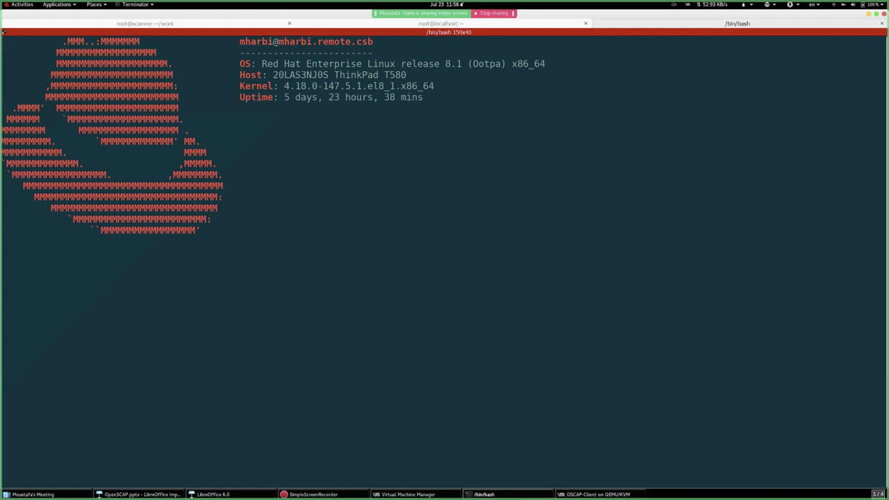
- Create a /tmp/scan folder, change into it and clear the screen
{"action": "type", "text": "cd /"}
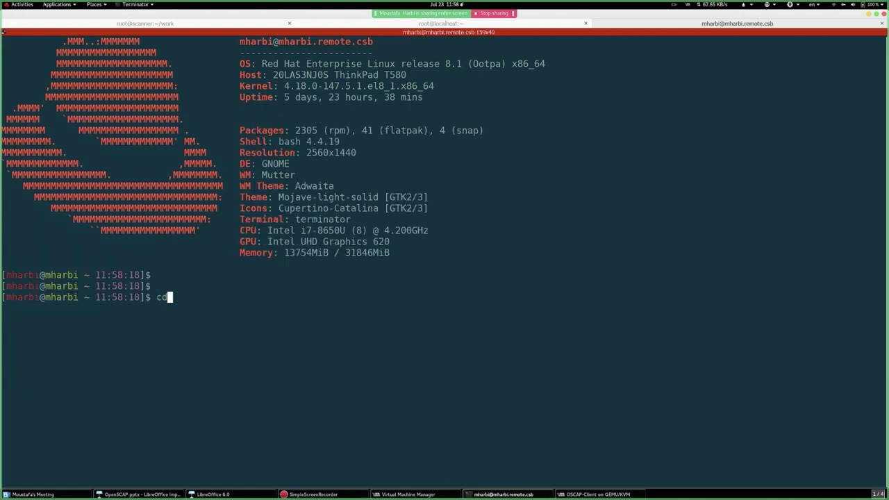
{"action": "type", "text": "tmp/"}
{"action": "key", "text": "Return"}
{"action": "type", "text": "mkdir "}
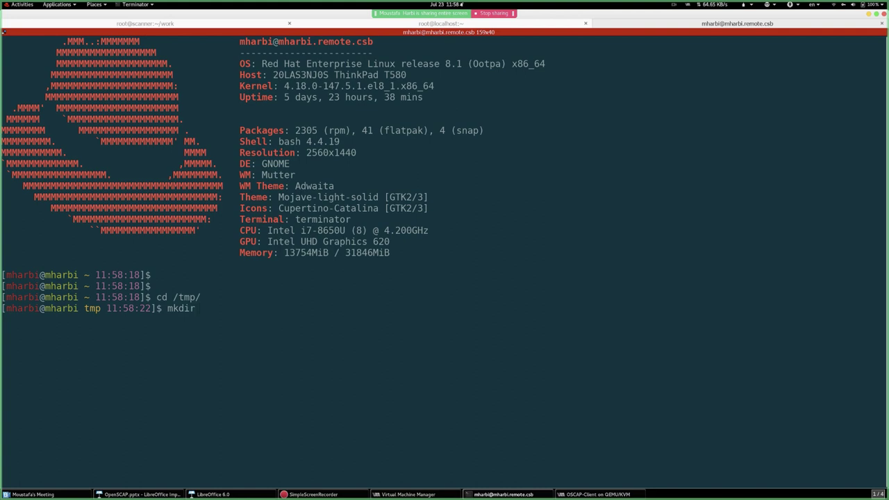
{"action": "type", "text": "scan"}
{"action": "key", "text": "Return"}
{"action": "key", "text": "Return"}
{"action": "key", "text": "Return"}
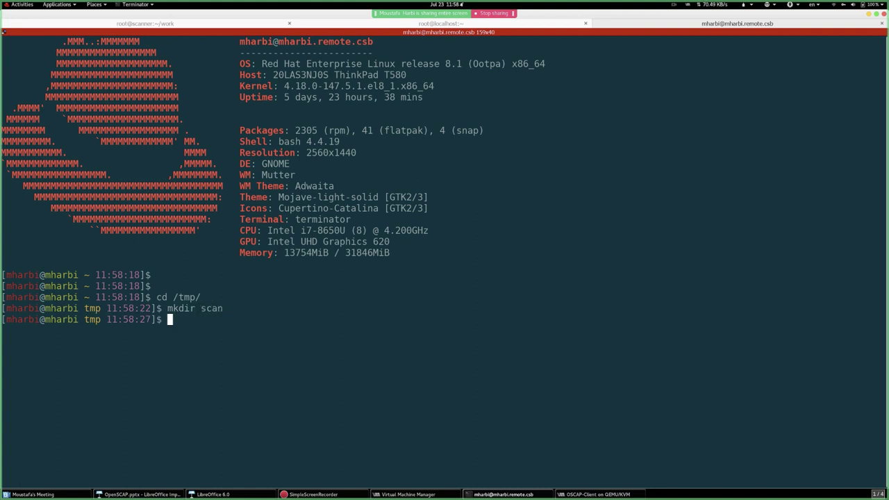
{"action": "type", "text": "cd sc"}
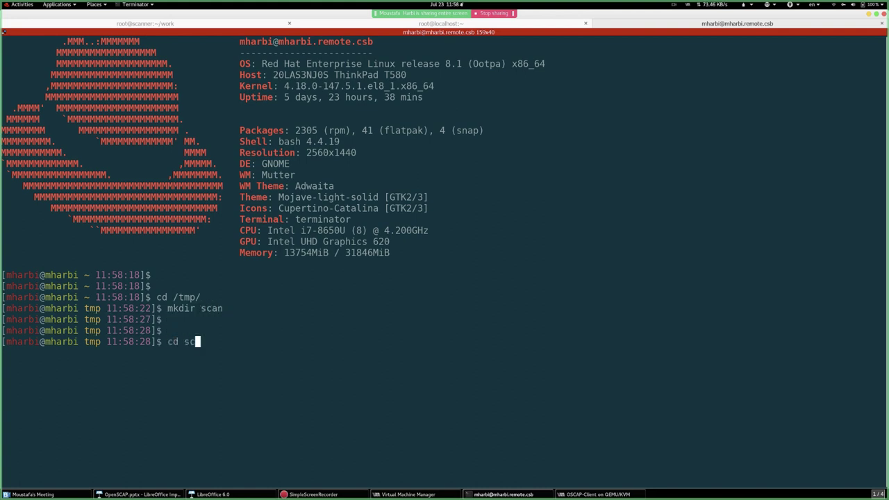
{"action": "key", "text": "Tab"}
{"action": "key", "text": "Return"}
{"action": "key", "text": "ctrl+l"}
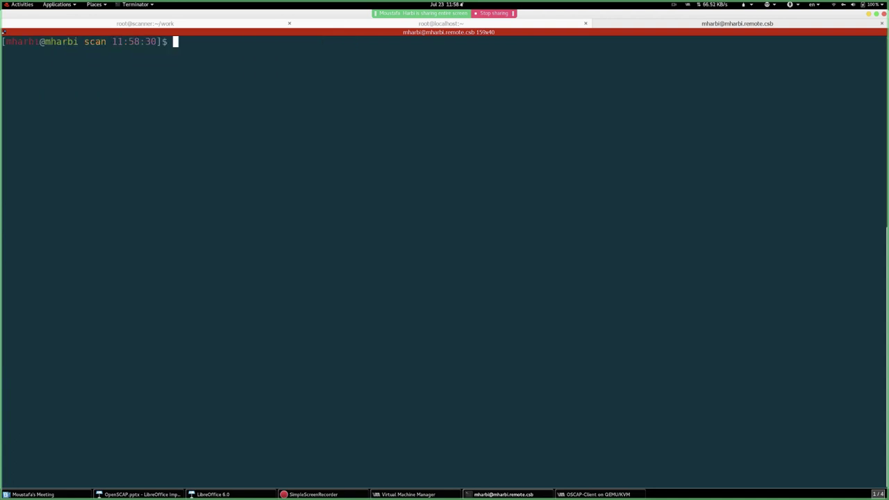
{"action": "type", "text": "scp root@192.168.122."}
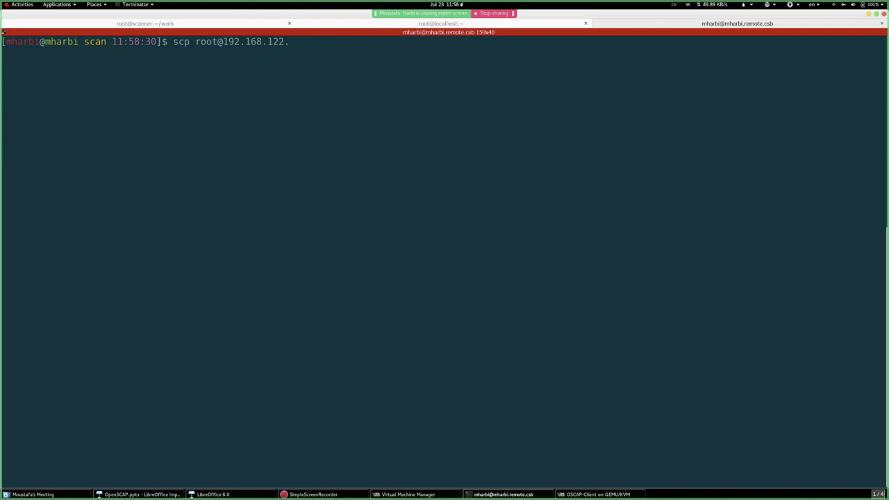
{"action": "left_click", "coordinate": [187, 24]}
{"action": "type", "text": "ifconfig"}
{"action": "key", "text": "Return"}
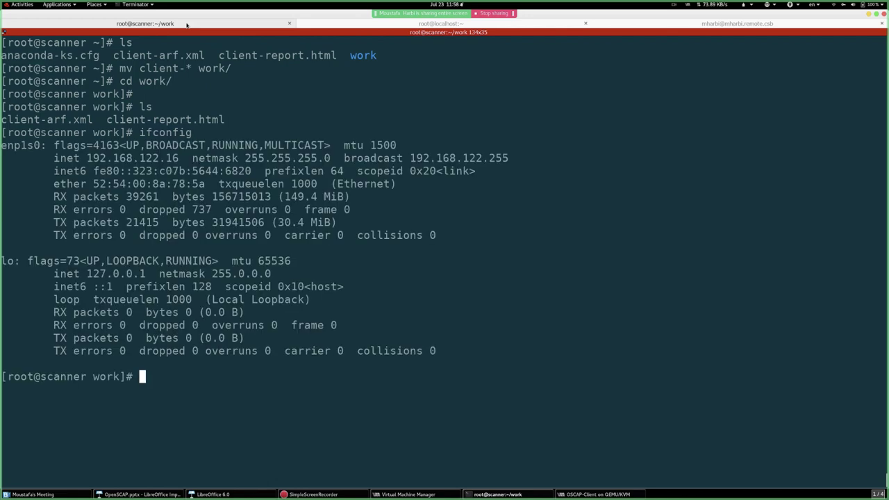
{"action": "double_click", "coordinate": [141, 159]}
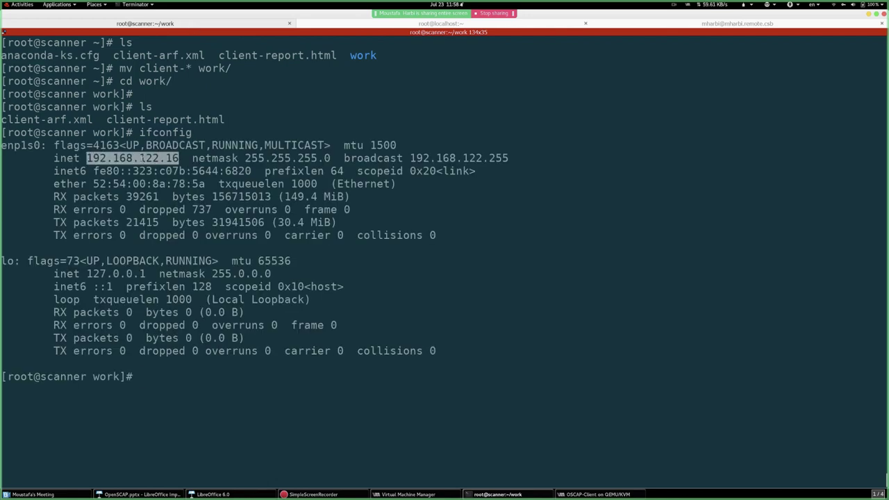
{"action": "left_click", "coordinate": [670, 28]}
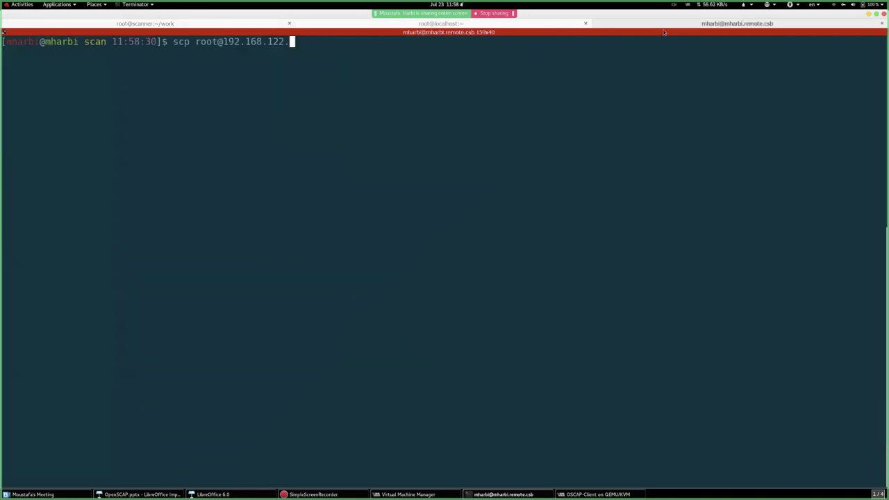
{"action": "type", "text": "16:/root/work/ ."}
{"action": "key", "text": "Home"}
{"action": "key", "text": "Right"}
{"action": "key", "text": "Right"}
{"action": "key", "text": "Right"}
{"action": "key", "text": "Right"}
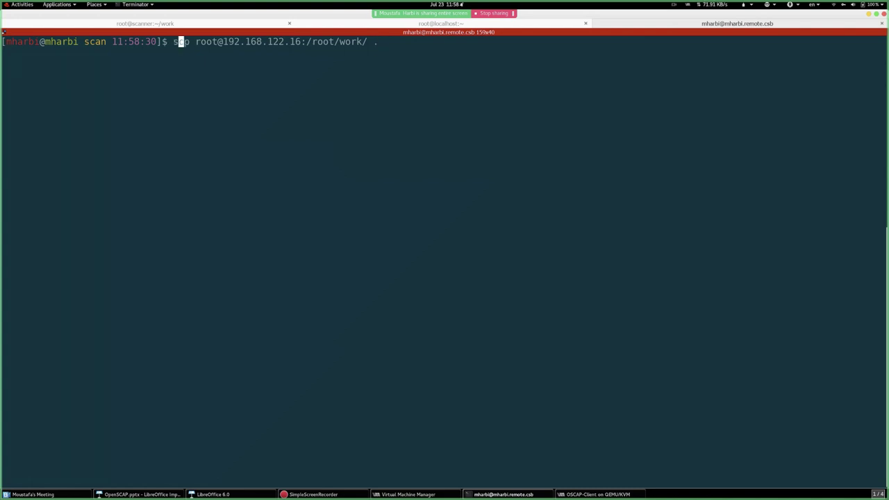
{"action": "type", "text": "-r"}
{"action": "key", "text": "Return"}
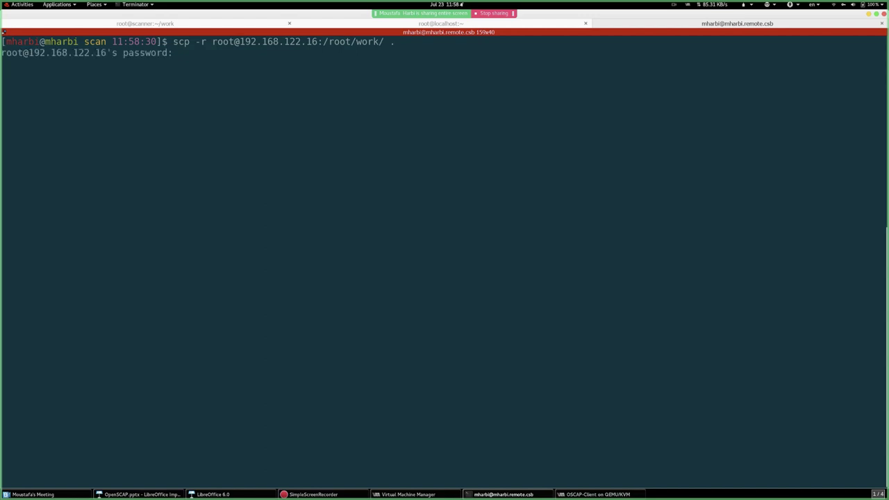
{"action": "key", "text": "Return"}
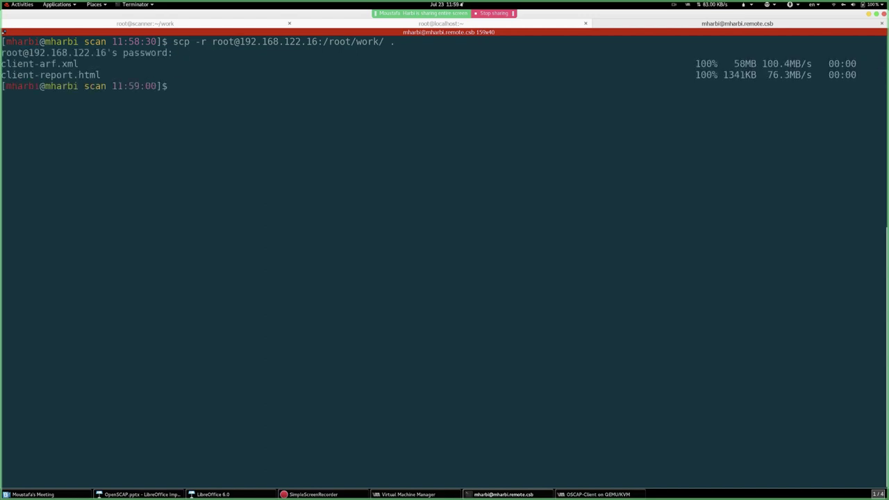
- Enter the copied work folder and open client-report.html with google-chrome
{"action": "type", "text": "ls"}
{"action": "key", "text": "Return"}
{"action": "key", "text": "Return"}
{"action": "type", "text": "cd work/"}
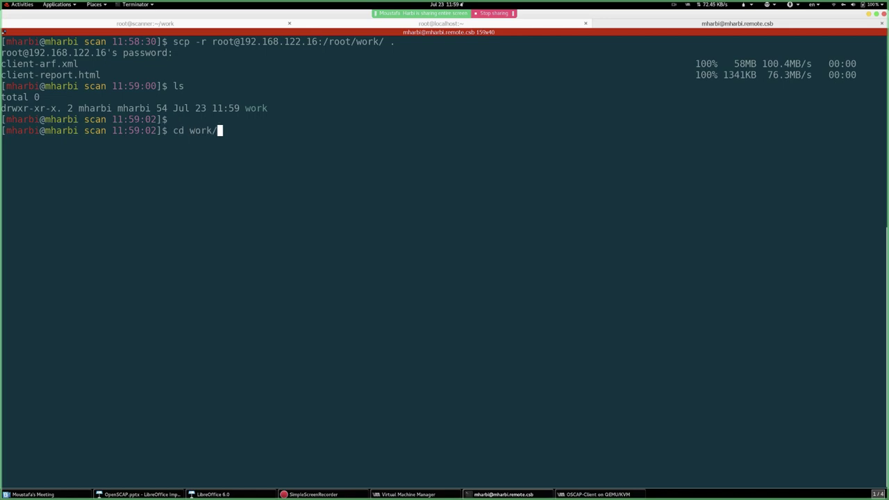
{"action": "key", "text": "Return"}
{"action": "key", "text": "Return"}
{"action": "key", "text": "Return"}
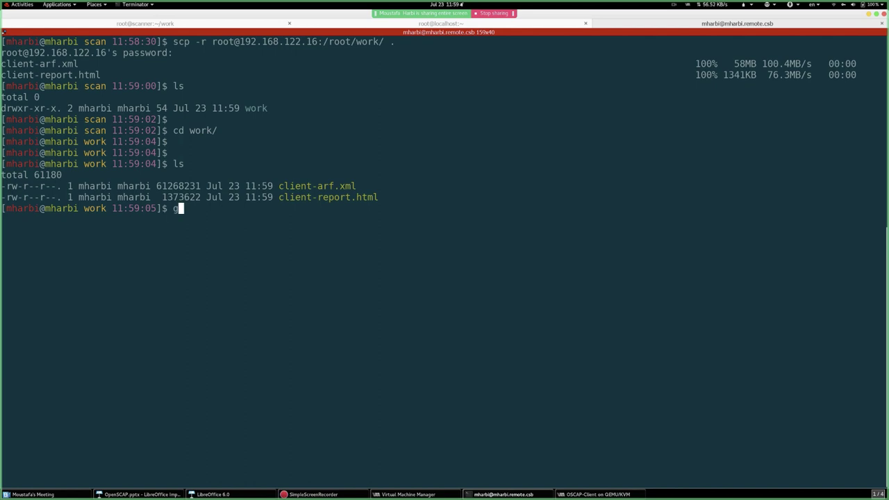
{"action": "type", "text": "google-chrome client-report.html"}
{"action": "key", "text": "Return"}
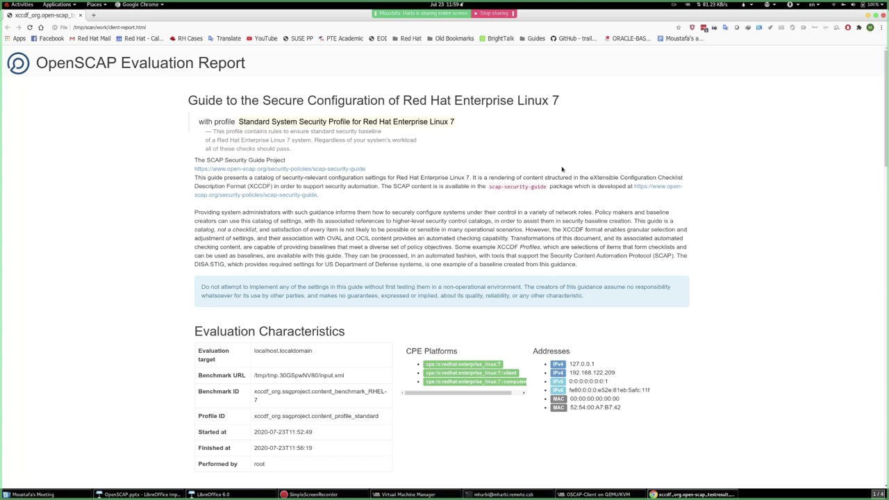
- Highlight the report's 20 passed, 31 failed, 2 high and 28 medium severity counts
{"action": "scroll", "coordinate": [527, 174], "scroll_direction": "down", "scroll_amount": 5}
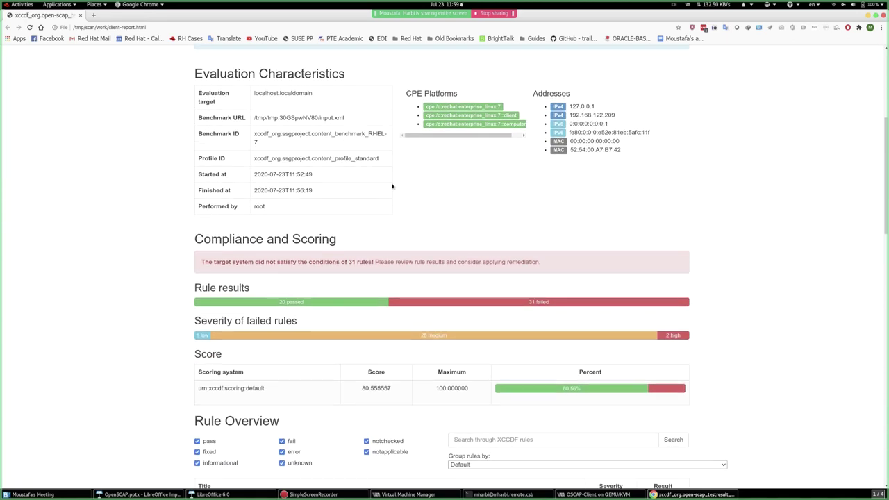
{"action": "scroll", "coordinate": [294, 248], "scroll_direction": "down", "scroll_amount": 3}
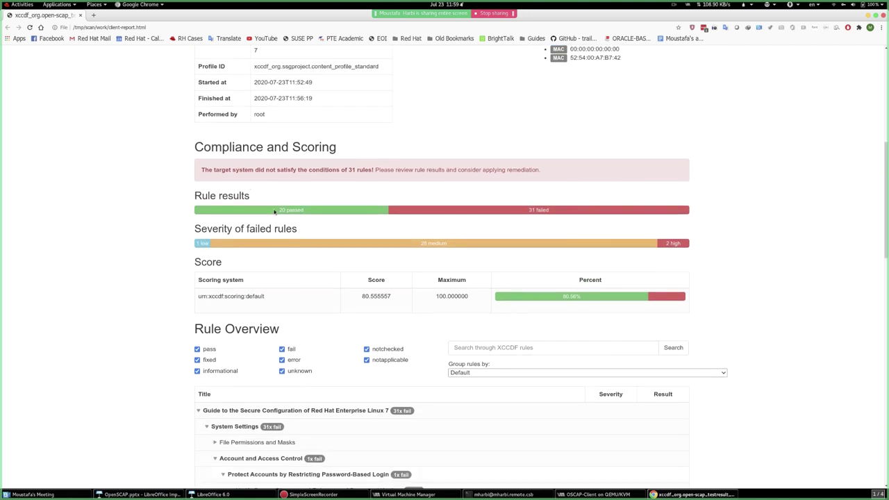
{"action": "left_click_drag", "start_coordinate": [277, 210], "coordinate": [306, 213]}
{"action": "left_click_drag", "start_coordinate": [522, 212], "coordinate": [565, 211]}
{"action": "left_click", "coordinate": [538, 231]}
{"action": "left_click_drag", "start_coordinate": [660, 247], "coordinate": [676, 244]}
{"action": "left_click_drag", "start_coordinate": [420, 246], "coordinate": [464, 247]}
{"action": "left_click_drag", "start_coordinate": [196, 243], "coordinate": [226, 246]}
- Scroll through the Rule Overview's failed auditd rules and passing GPG key checks
{"action": "scroll", "coordinate": [114, 293], "scroll_direction": "down", "scroll_amount": 5}
{"action": "scroll", "coordinate": [113, 293], "scroll_direction": "down", "scroll_amount": 6}
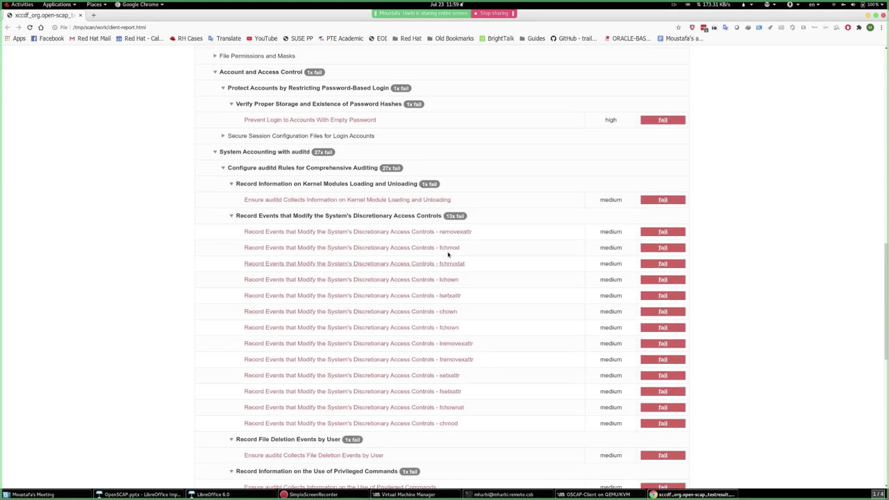
{"action": "scroll", "coordinate": [212, 267], "scroll_direction": "up", "scroll_amount": 3}
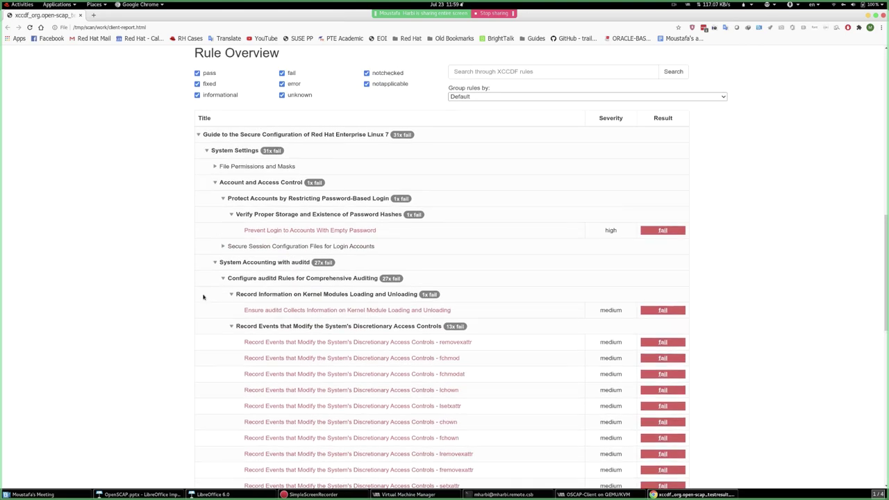
{"action": "scroll", "coordinate": [205, 298], "scroll_direction": "down", "scroll_amount": 7}
{"action": "scroll", "coordinate": [252, 327], "scroll_direction": "down", "scroll_amount": 8}
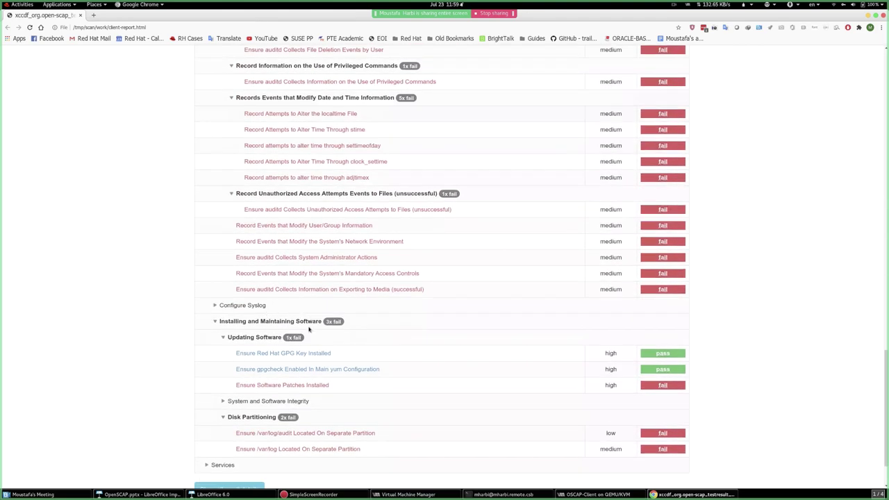
{"action": "scroll", "coordinate": [311, 323], "scroll_direction": "up", "scroll_amount": 4}
{"action": "scroll", "coordinate": [315, 322], "scroll_direction": "up", "scroll_amount": 8}
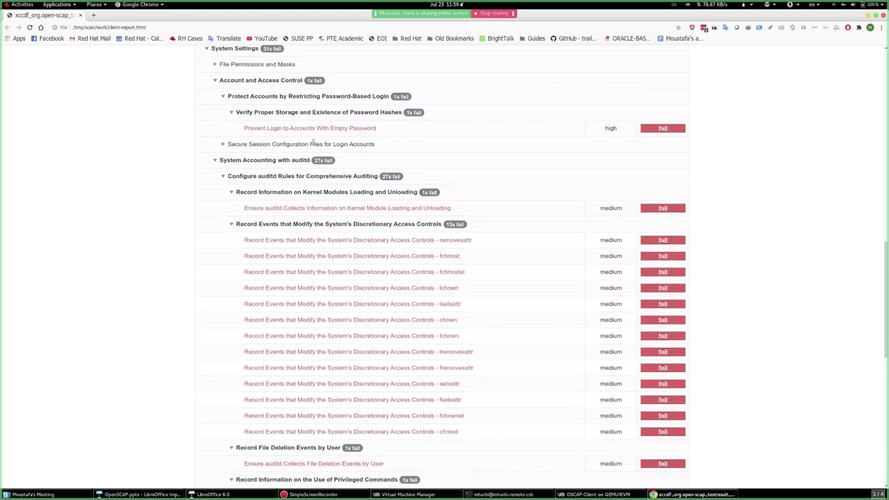
{"action": "scroll", "coordinate": [413, 350], "scroll_direction": "down", "scroll_amount": 3}
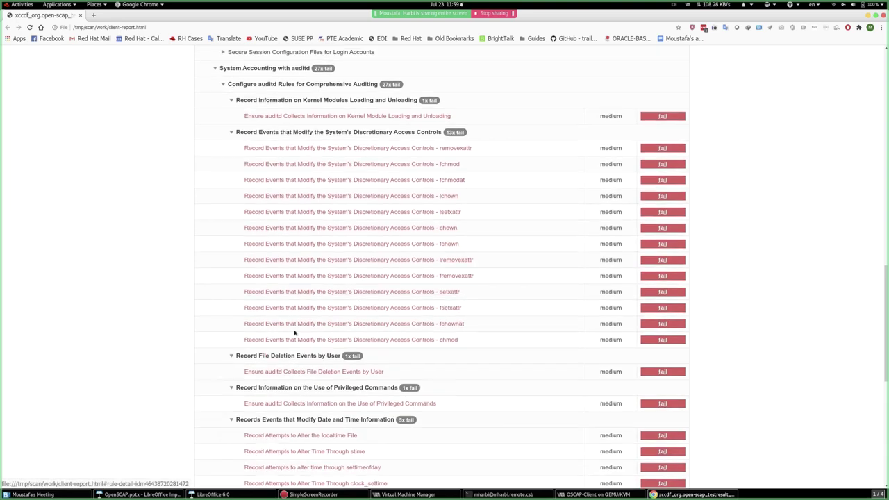
{"action": "scroll", "coordinate": [435, 371], "scroll_direction": "down", "scroll_amount": 4}
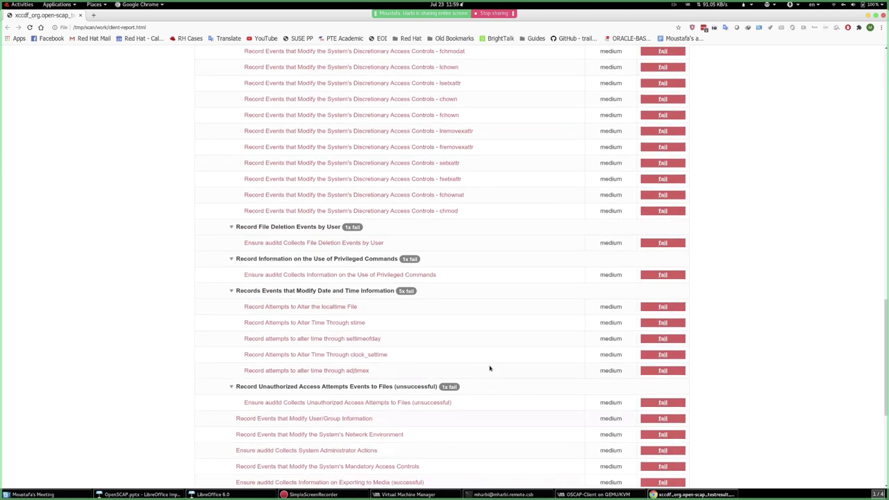
{"action": "scroll", "coordinate": [413, 366], "scroll_direction": "down", "scroll_amount": 3}
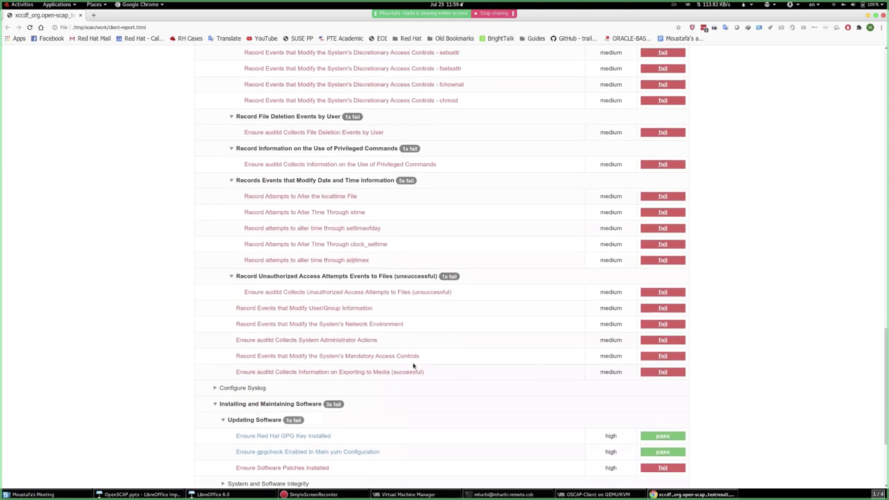
{"action": "left_click", "coordinate": [308, 310]}
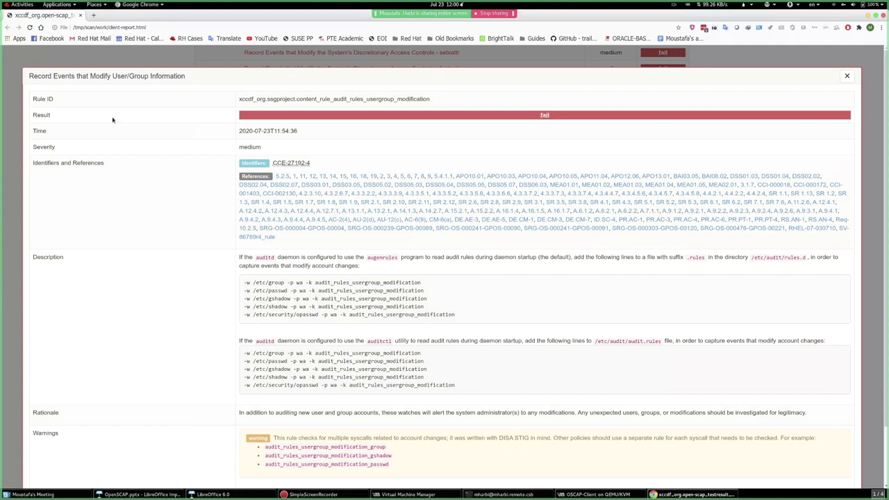
{"action": "triple_click", "coordinate": [255, 100]}
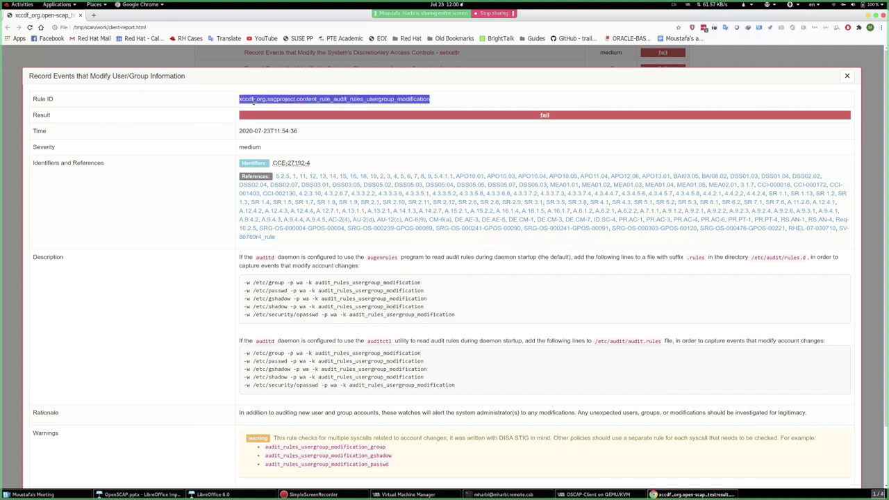
{"action": "triple_click", "coordinate": [278, 132]}
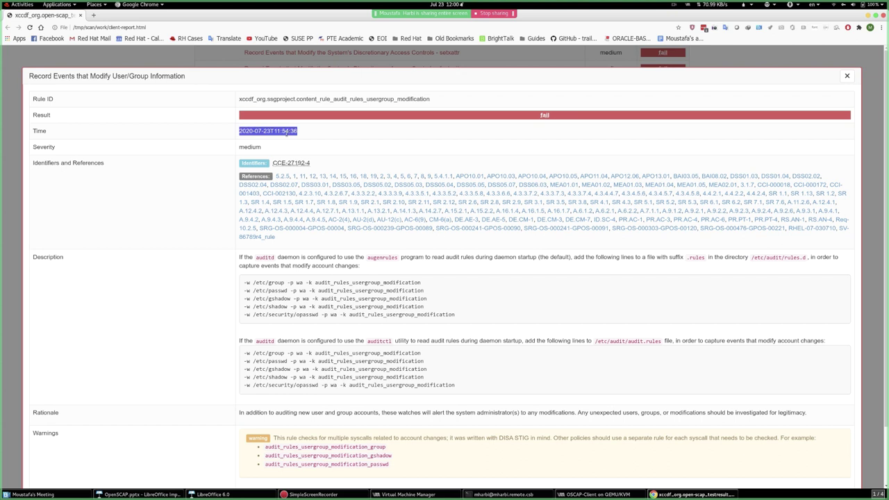
{"action": "triple_click", "coordinate": [257, 148]}
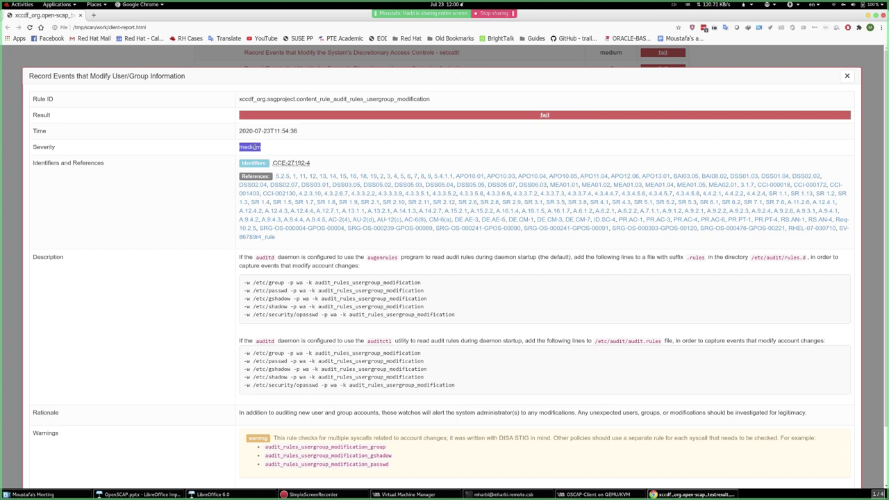
{"action": "left_click", "coordinate": [246, 203]}
{"action": "scroll", "coordinate": [373, 257], "scroll_direction": "down", "scroll_amount": 2}
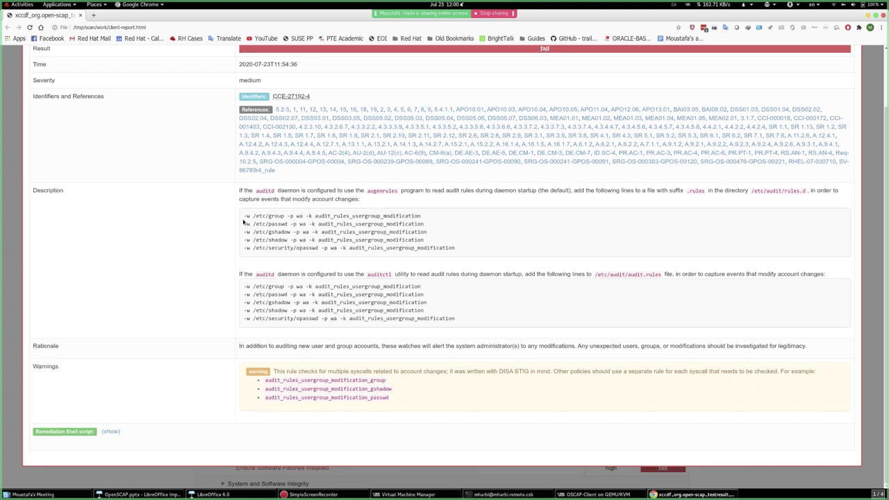
{"action": "left_click_drag", "start_coordinate": [243, 222], "coordinate": [472, 251]}
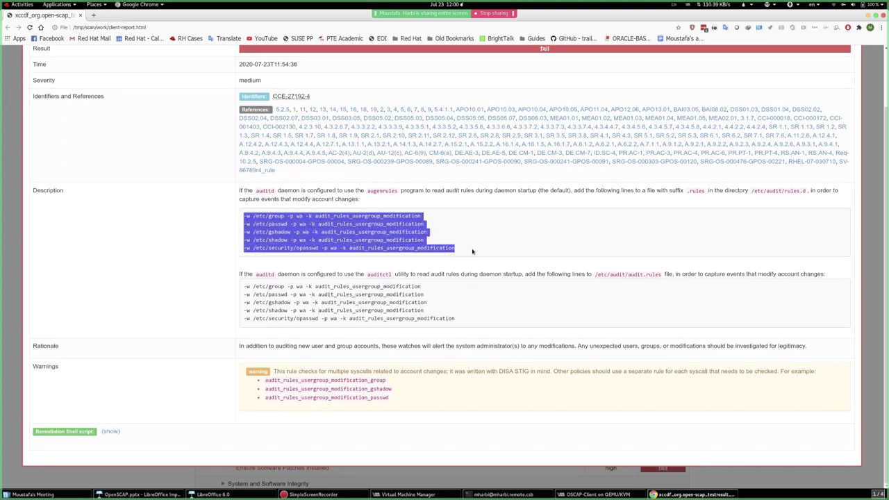
{"action": "left_click_drag", "start_coordinate": [245, 285], "coordinate": [447, 320]}
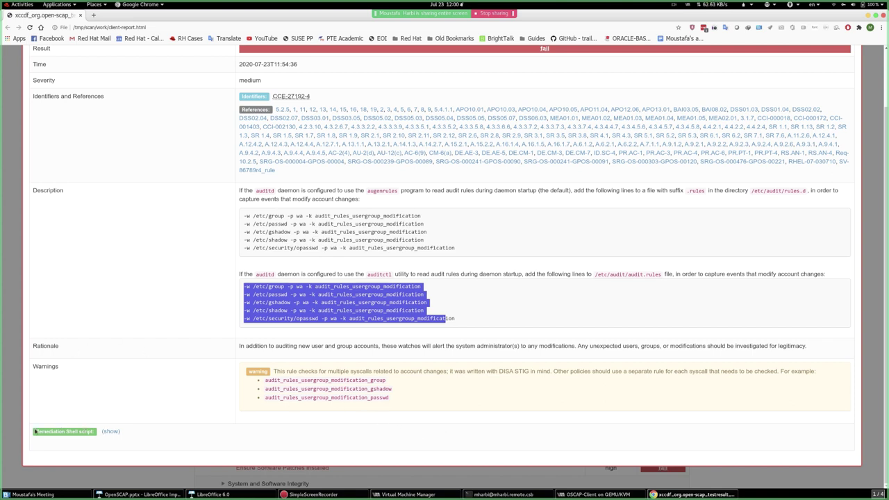
- Show the User/Group Information rule's remediation shell script and select its text
{"action": "left_click", "coordinate": [110, 431]}
{"action": "scroll", "coordinate": [145, 383], "scroll_direction": "down", "scroll_amount": 4}
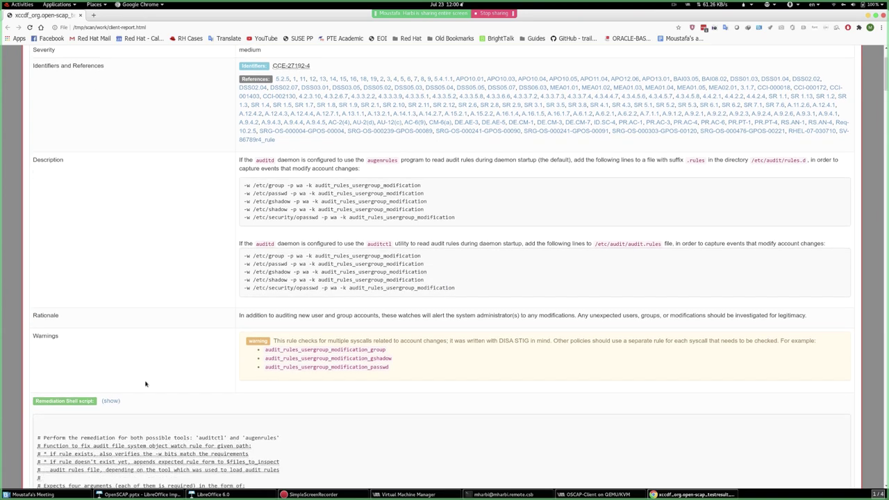
{"action": "scroll", "coordinate": [180, 407], "scroll_direction": "down", "scroll_amount": 7}
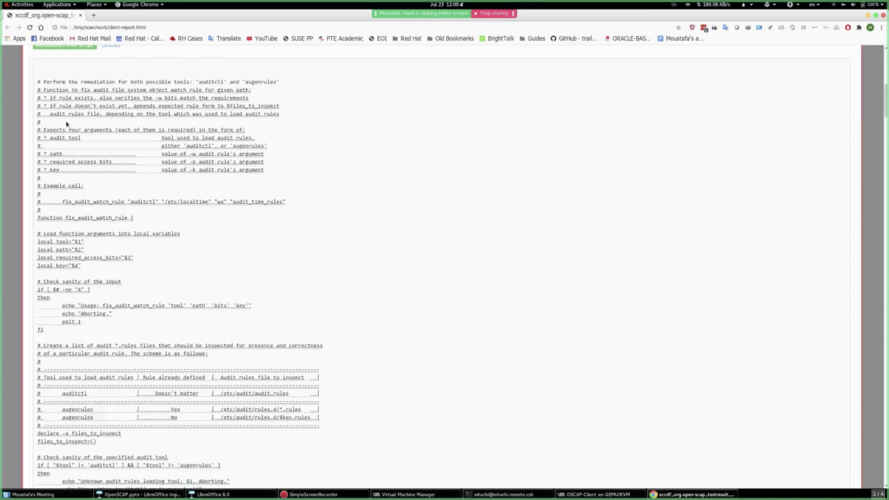
{"action": "scroll", "coordinate": [44, 104], "scroll_direction": "up", "scroll_amount": 1}
{"action": "left_click_drag", "start_coordinate": [39, 100], "coordinate": [327, 487]}
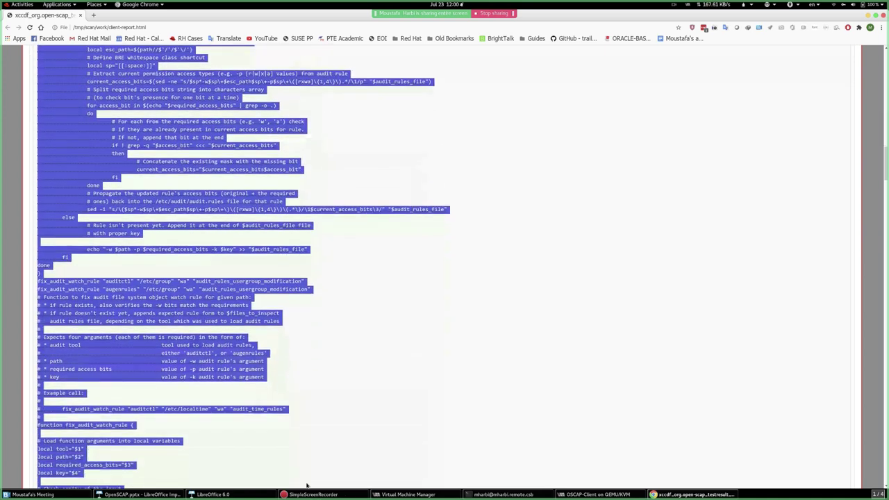
{"action": "left_click", "coordinate": [260, 360]}
- Scroll through the rest of the script and close the rule details
{"action": "scroll", "coordinate": [207, 359], "scroll_direction": "down", "scroll_amount": 10}
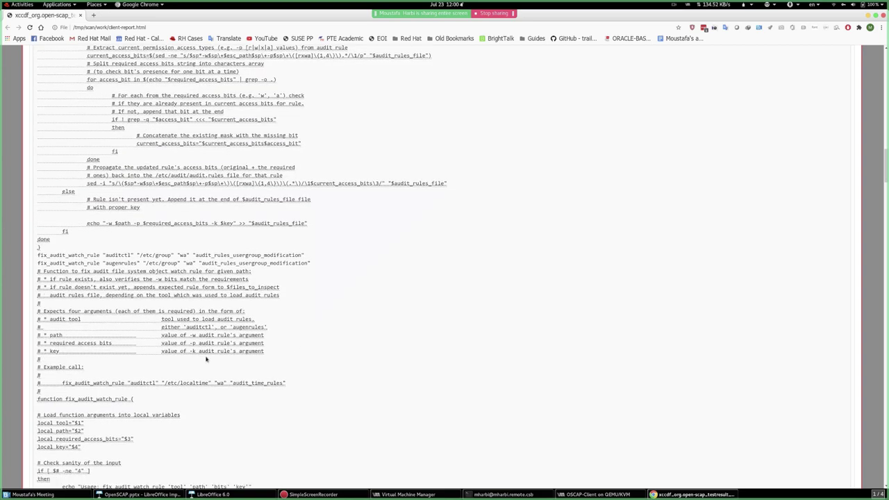
{"action": "scroll", "coordinate": [206, 359], "scroll_direction": "down", "scroll_amount": 14}
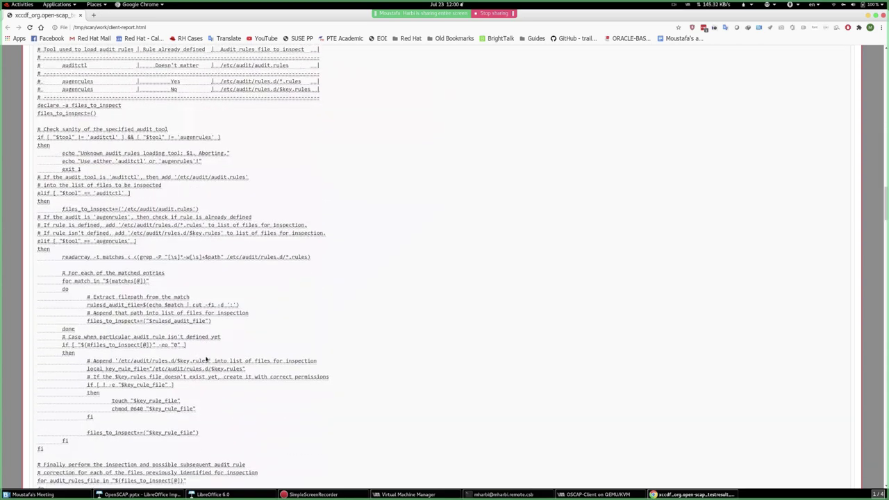
{"action": "scroll", "coordinate": [206, 359], "scroll_direction": "down", "scroll_amount": 6}
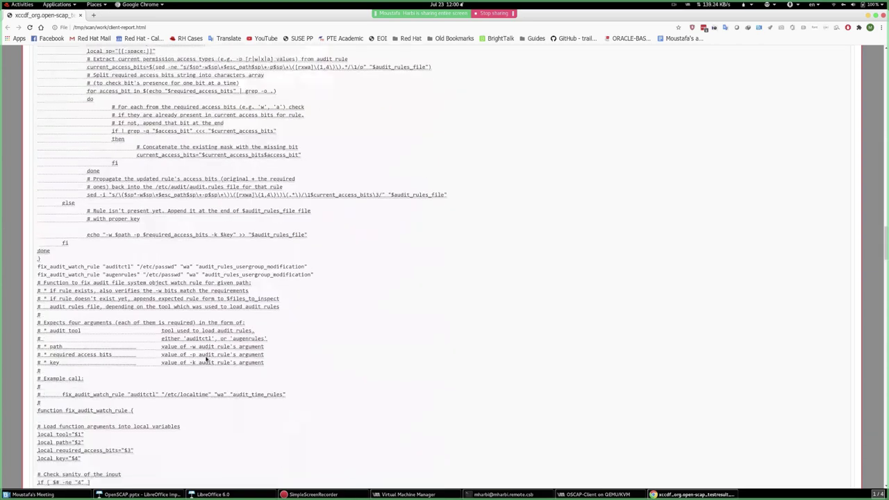
{"action": "scroll", "coordinate": [206, 359], "scroll_direction": "down", "scroll_amount": 6}
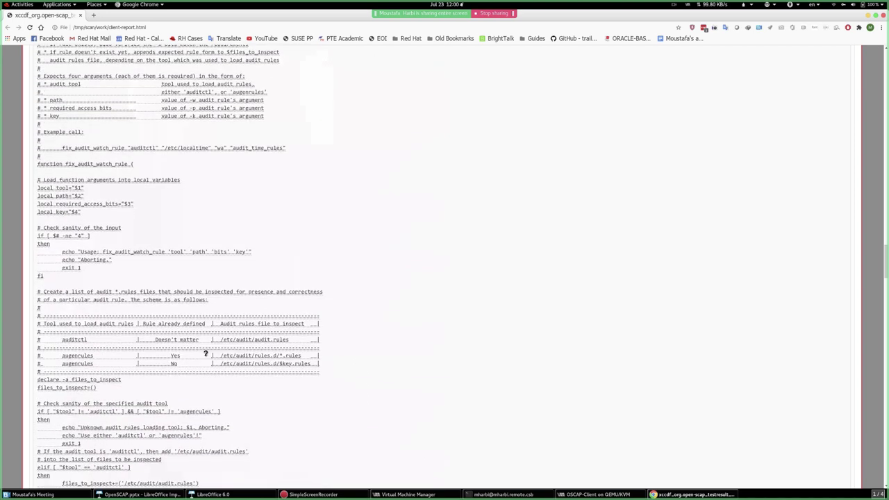
{"action": "scroll", "coordinate": [134, 388], "scroll_direction": "down", "scroll_amount": 6}
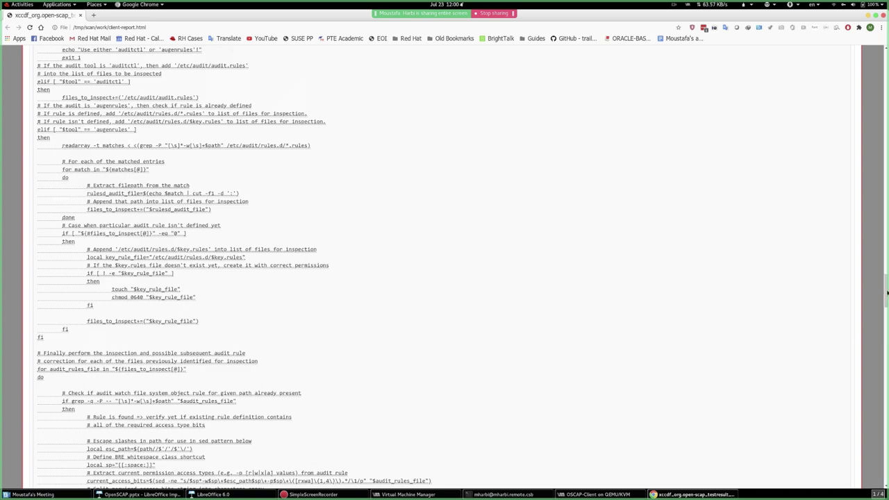
{"action": "left_click", "coordinate": [870, 201]}
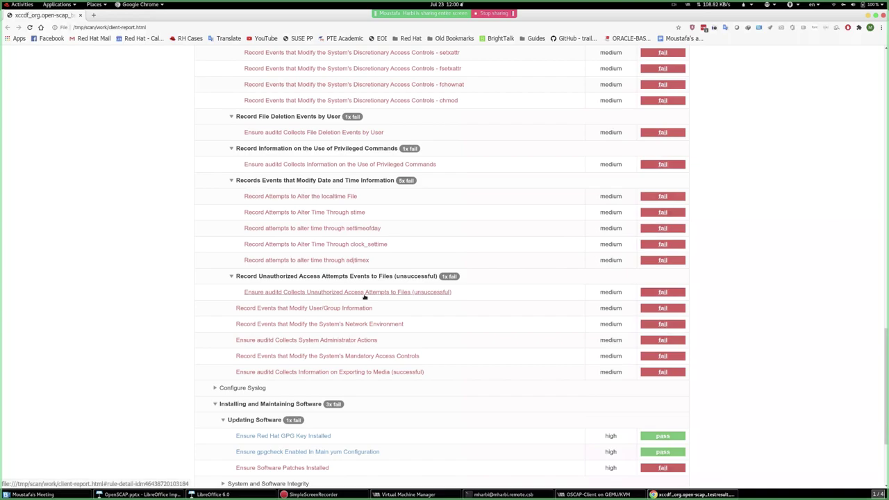
- Back in Terminator, clear the screen and list client-arf.xml and client-report.html
{"action": "key", "text": "alt+Tab"}
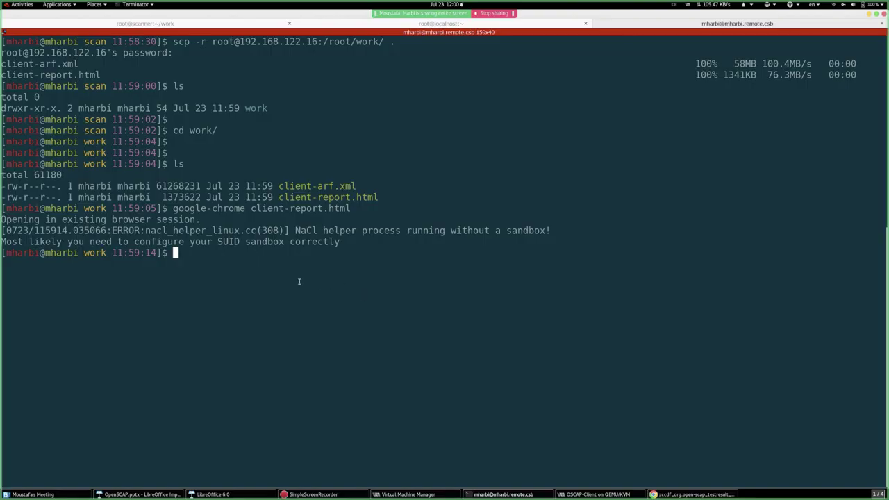
{"action": "key", "text": "ctrl+l"}
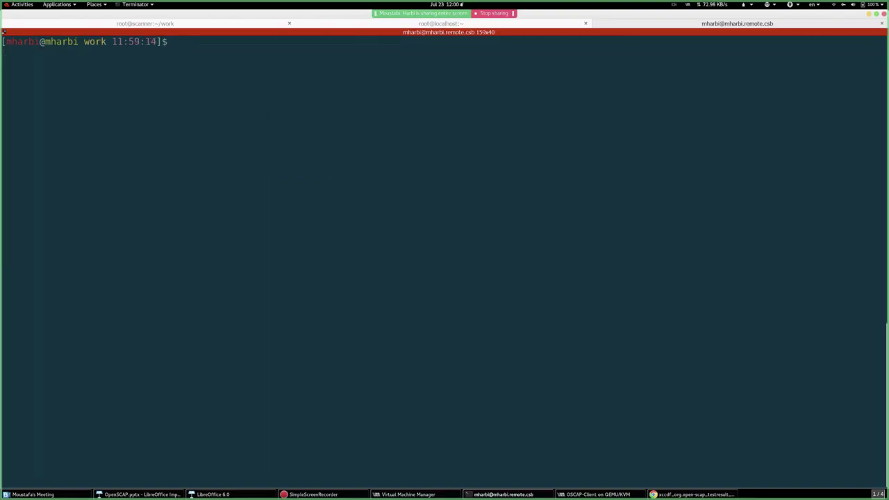
{"action": "type", "text": "ls"}
{"action": "key", "text": "Return"}
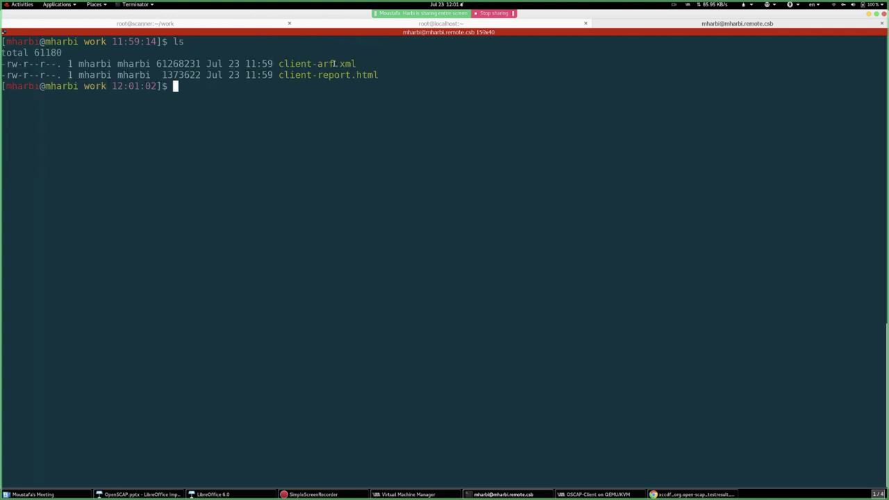
{"action": "double_click", "coordinate": [327, 63]}
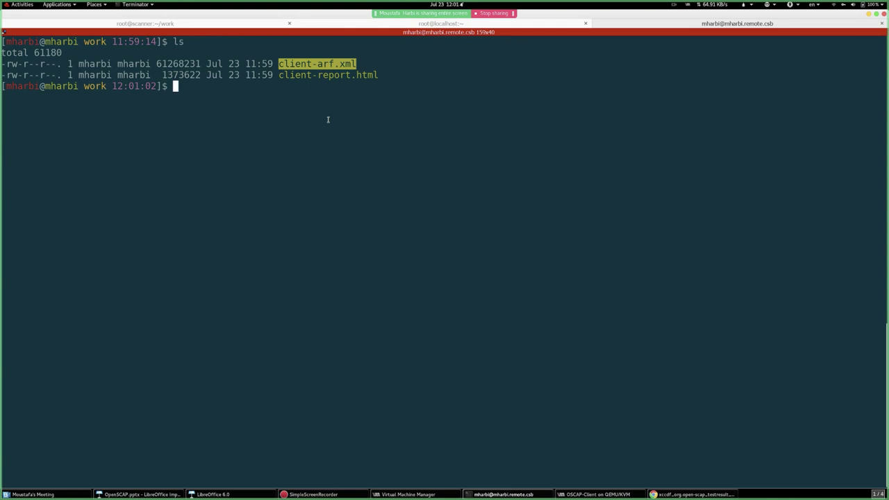
- View client-arf.xml with less and cat, paging through its OVAL definitions, then clear the screen
{"action": "type", "text": "less client-a"}
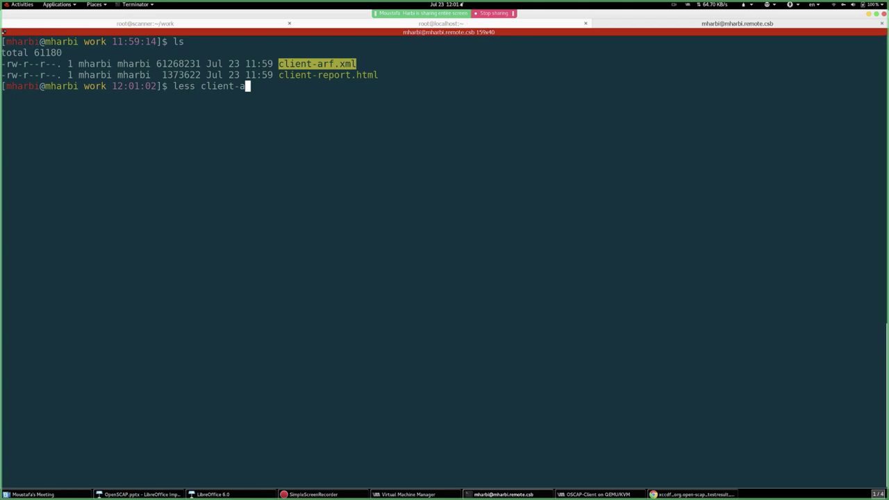
{"action": "key", "text": "Tab"}
{"action": "key", "text": "Return"}
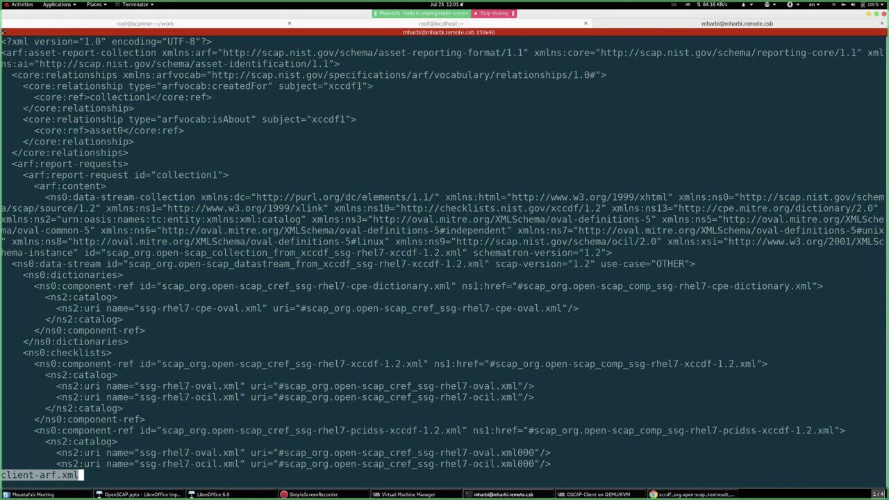
{"action": "type", "text": "qcat client-"}
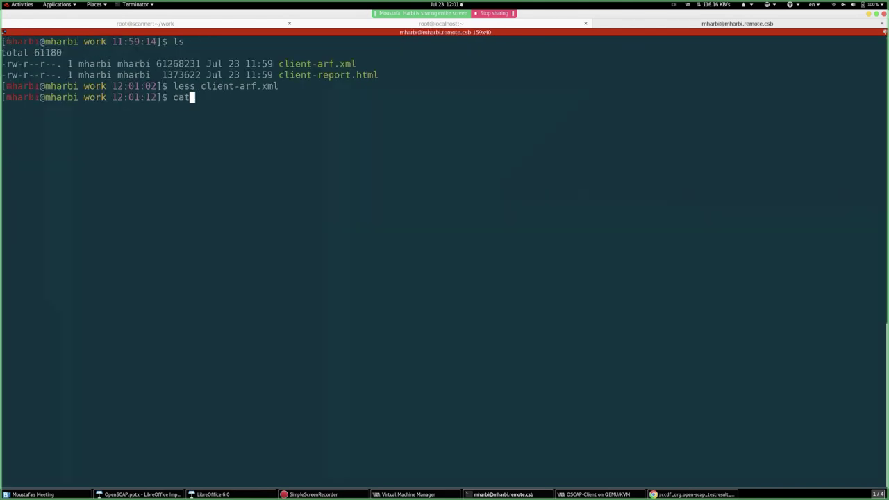
{"action": "key", "text": "ctrl+l"}
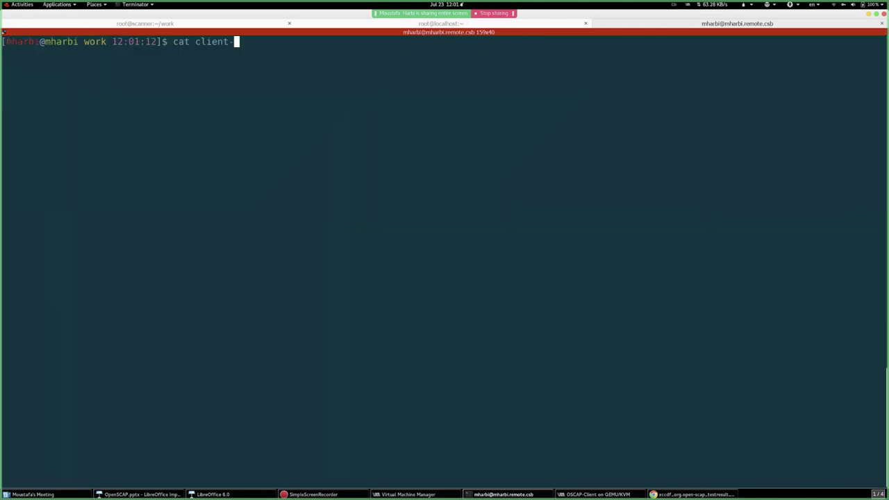
{"action": "type", "text": "a"}
{"action": "key", "text": "Tab"}
{"action": "key", "text": "Return"}
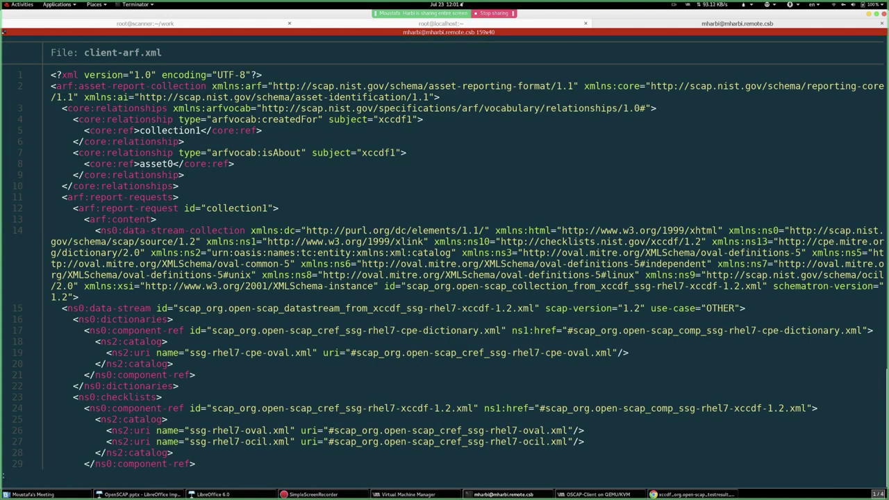
{"action": "key", "text": "space"}
{"action": "key", "text": "space"}
{"action": "key", "text": "space"}
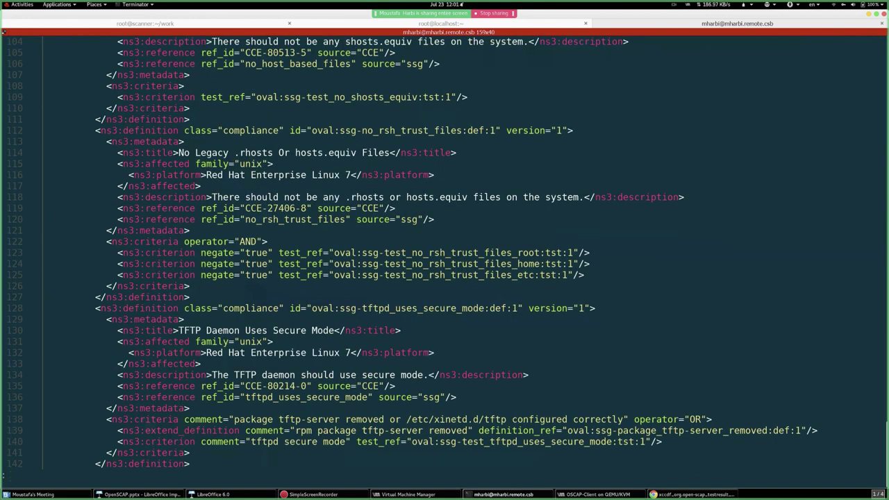
{"action": "key", "text": "space"}
{"action": "key", "text": "space"}
{"action": "key", "text": "space"}
{"action": "key", "text": "space"}
{"action": "key", "text": "space"}
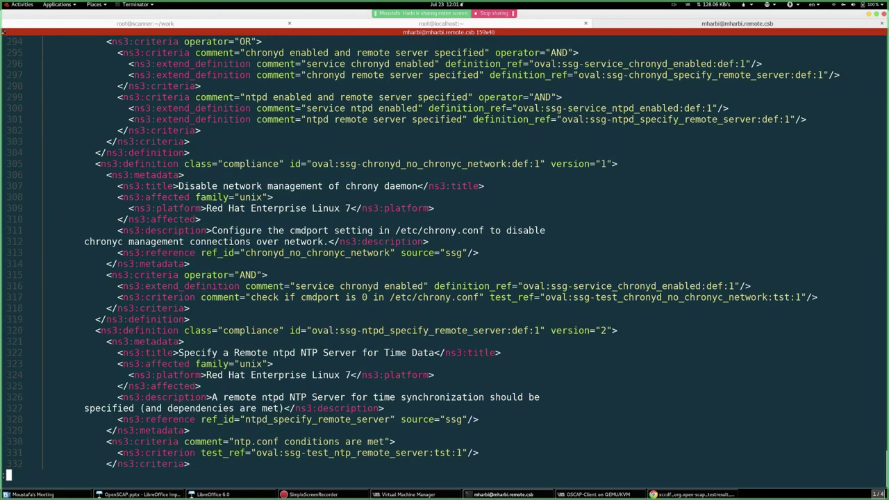
{"action": "key", "text": "q"}
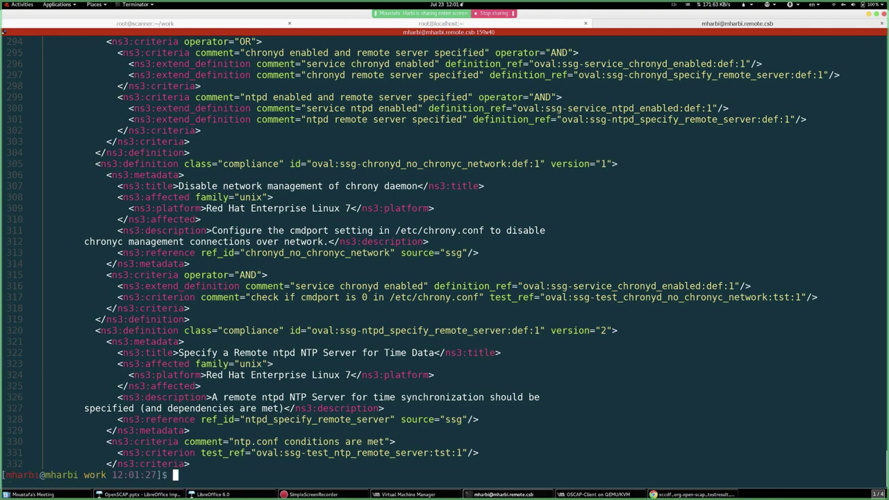
{"action": "key", "text": "ctrl+l"}
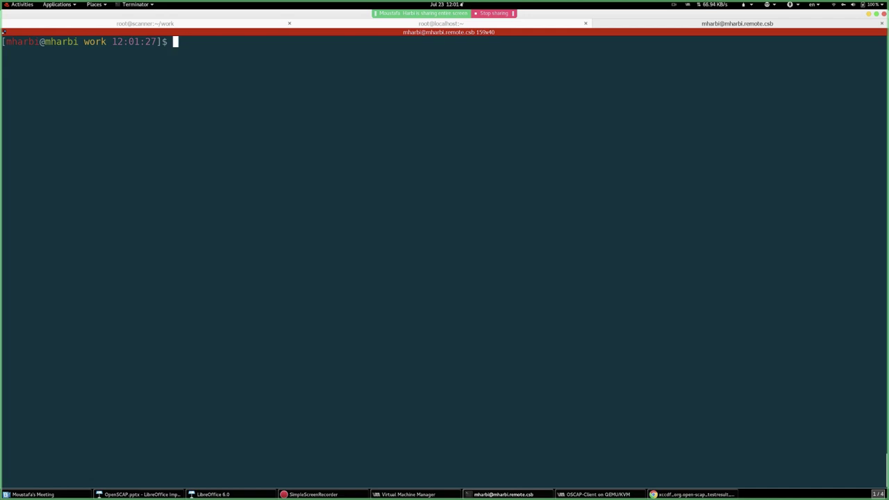
- Type the command start: oscap xccdf generate fix --fix-type ansible --result-id "
{"action": "type", "text": "oscap xccdf generate"}
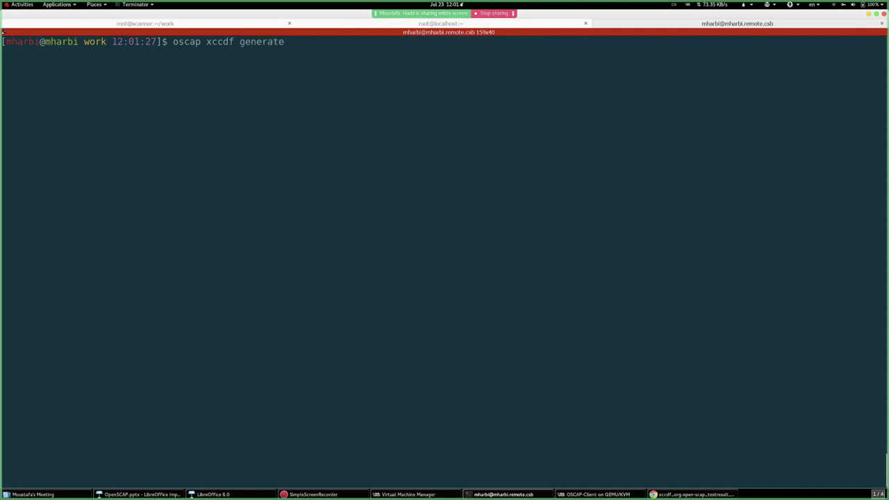
{"action": "type", "text": " fix --fix-type ansible --result"}
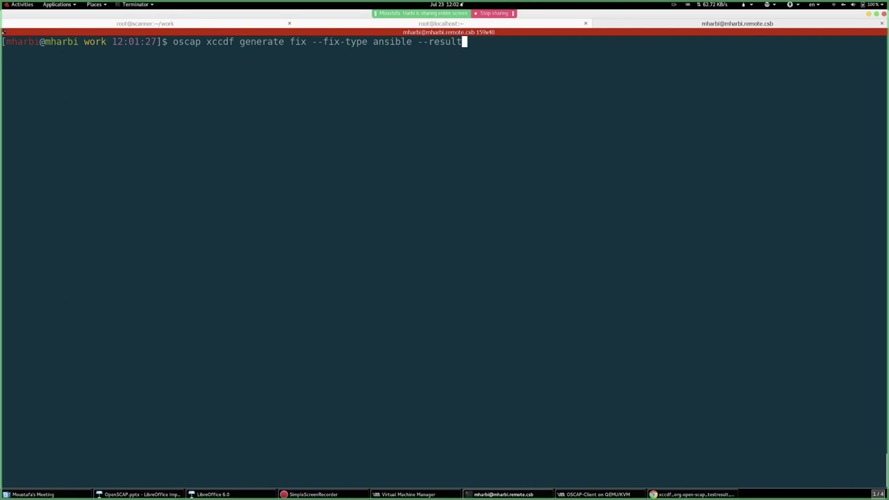
{"action": "type", "text": "-id \""}
- Select the Rule ID of 'Record Attempts to Alter the localtime File' and close its details
{"action": "key", "text": "alt+Tab"}
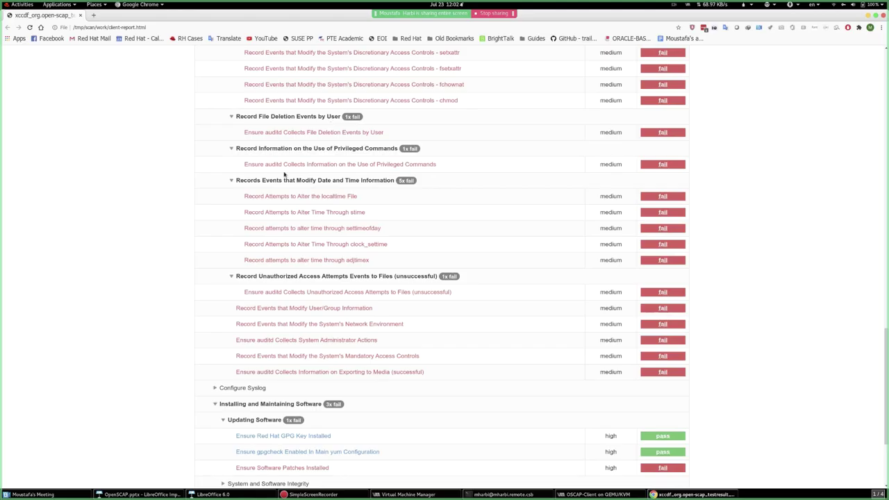
{"action": "left_click", "coordinate": [294, 197]}
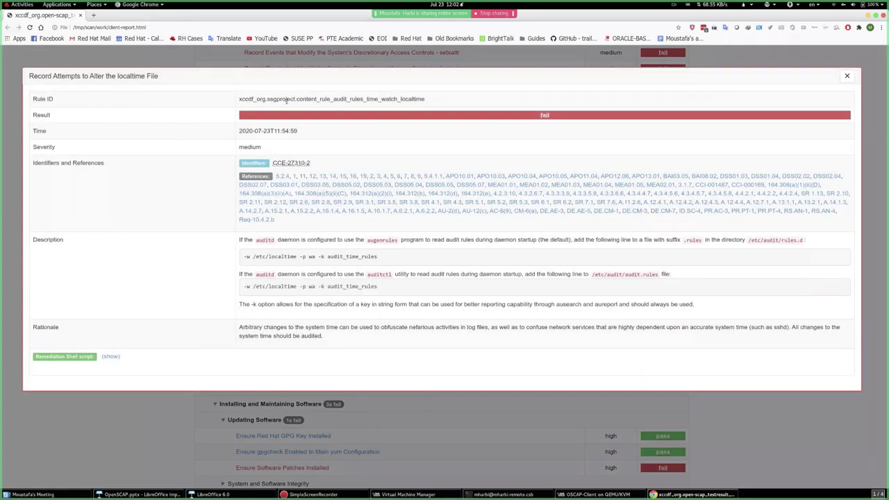
{"action": "triple_click", "coordinate": [280, 99]}
{"action": "triple_click", "coordinate": [280, 100]}
{"action": "triple_click", "coordinate": [280, 99]}
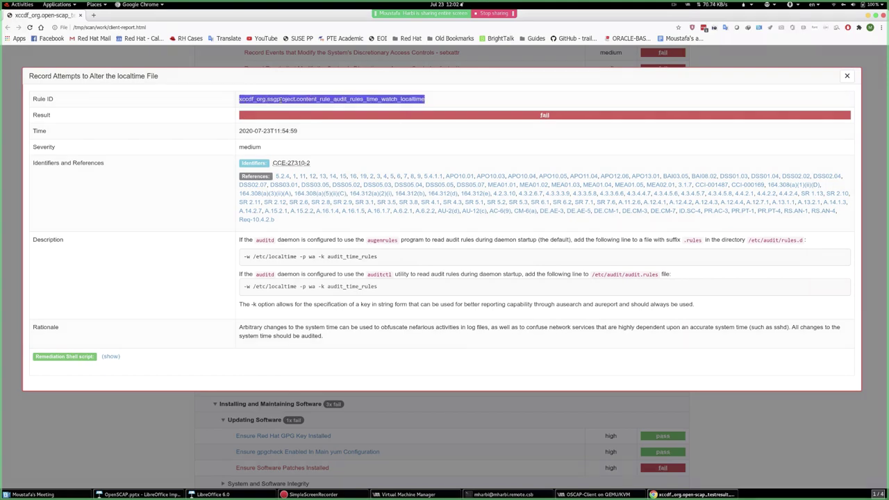
{"action": "key", "text": "Escape"}
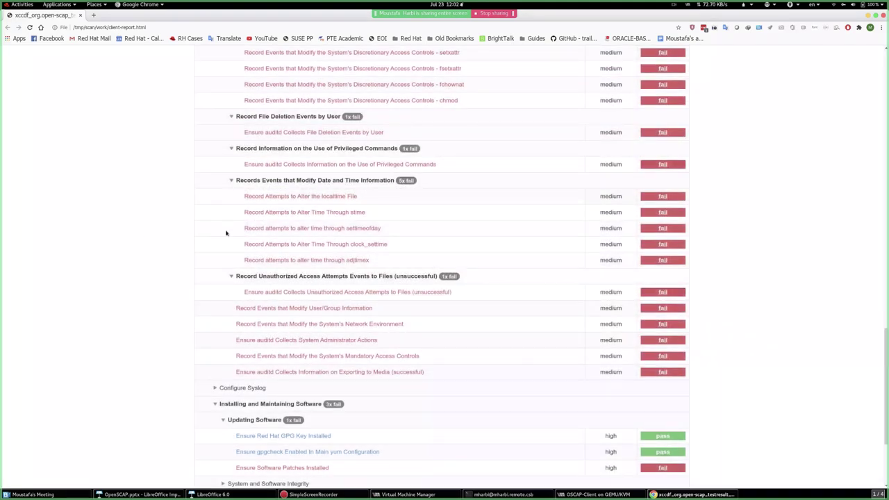
{"action": "key", "text": "alt+Tab"}
- Finish the command with --output remediation-playbook.yml client-arf.xml and run it
{"action": "type", "text": "\""}
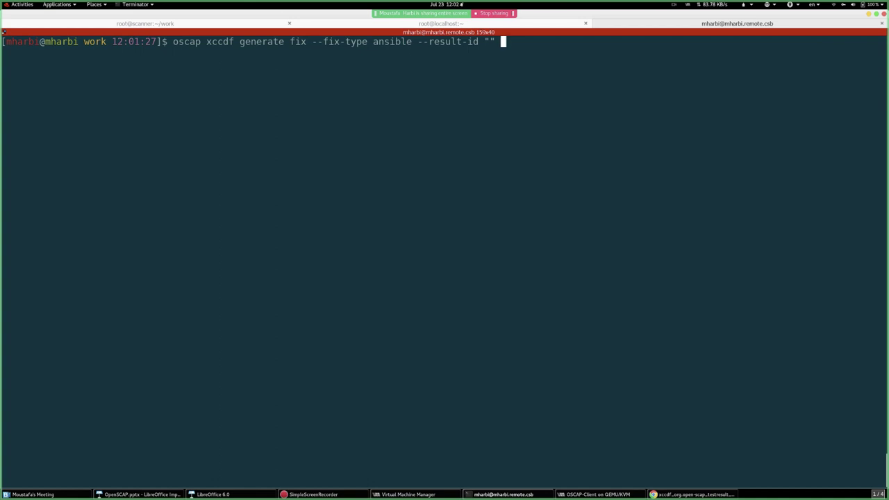
{"action": "type", "text": " --outp"}
{"action": "type", "text": "ut"}
{"action": "type", "text": "pla"}
{"action": "key", "text": "BackSpace"}
{"action": "key", "text": "BackSpace"}
{"action": "key", "text": "BackSpace"}
{"action": "type", "text": "remediation"}
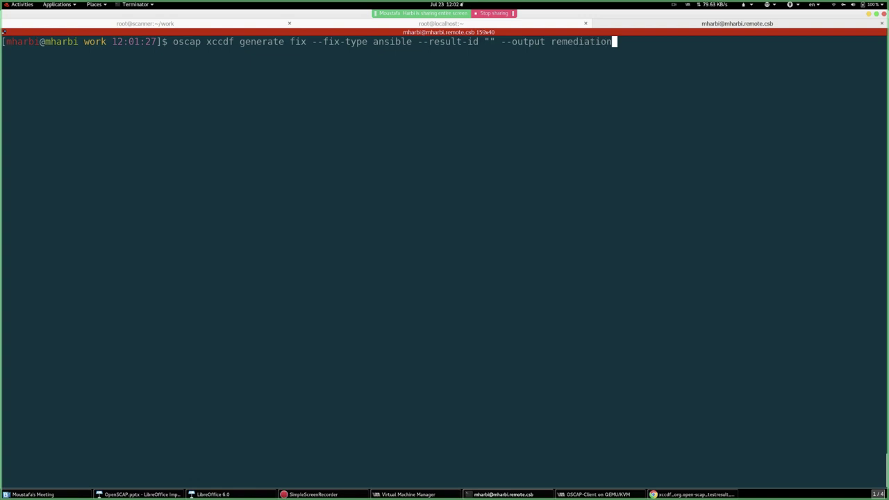
{"action": "type", "text": "-playbook.yml"}
{"action": "type", "text": "c"}
{"action": "key", "text": "Tab"}
{"action": "type", "text": "c"}
{"action": "key", "text": "Tab"}
{"action": "key", "text": "BackSpace"}
{"action": "key", "text": "BackSpace"}
{"action": "key", "text": "BackSpace"}
{"action": "key", "text": "BackSpace"}
{"action": "key", "text": "BackSpace"}
{"action": "key", "text": "BackSpace"}
{"action": "key", "text": "BackSpace"}
{"action": "key", "text": "BackSpace"}
{"action": "key", "text": "BackSpace"}
{"action": "key", "text": "BackSpace"}
{"action": "key", "text": "BackSpace"}
{"action": "key", "text": "BackSpace"}
{"action": "key", "text": "BackSpace"}
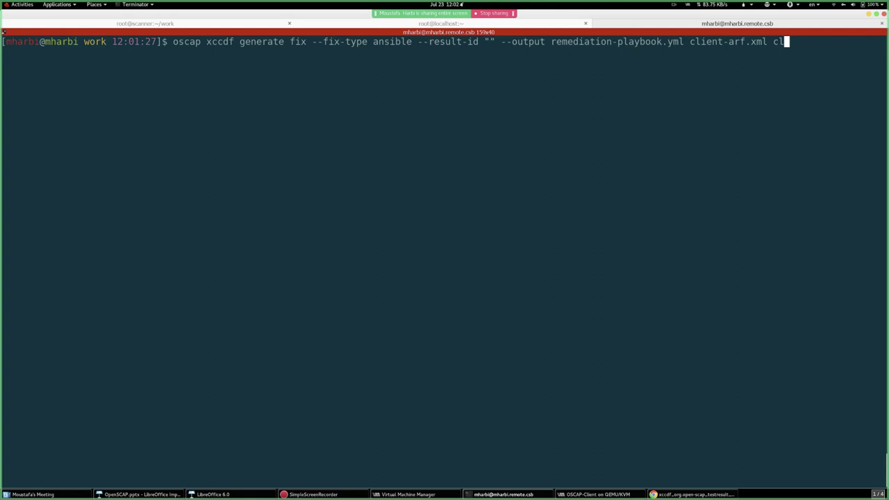
{"action": "key", "text": "BackSpace"}
{"action": "key", "text": "BackSpace"}
{"action": "key", "text": "Return"}
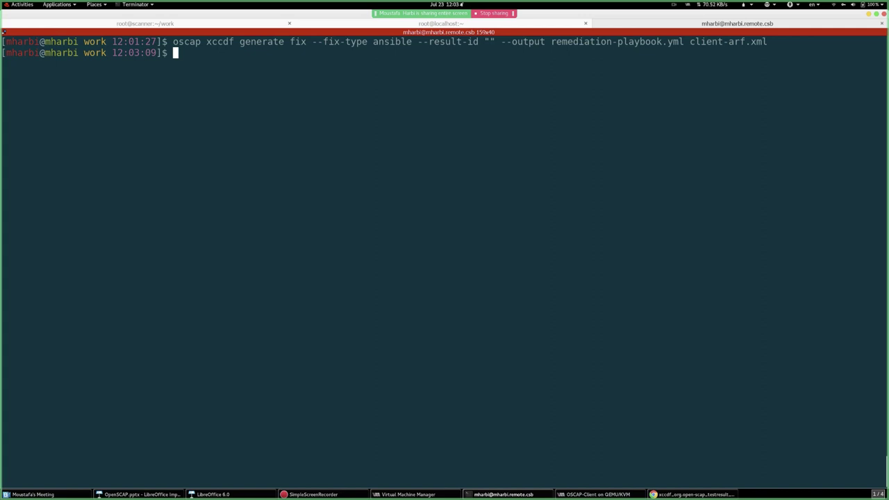
{"action": "key", "text": "Return"}
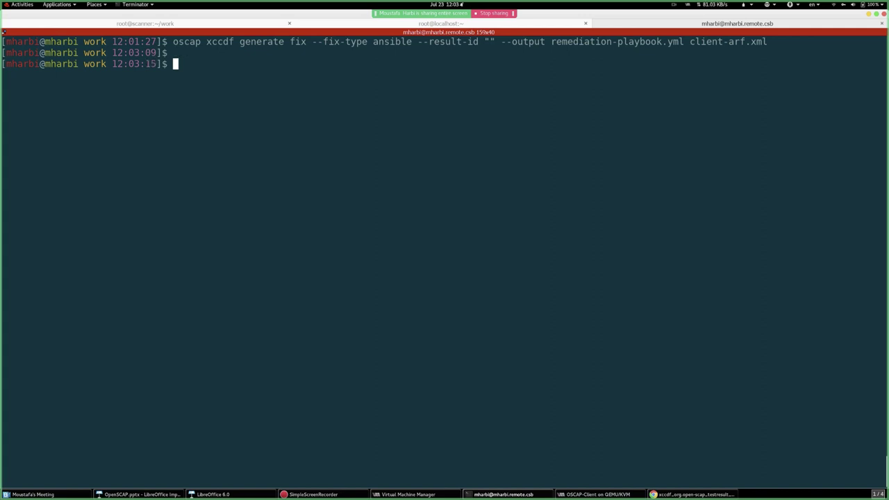
- Display remediation-playbook.yml and highlight its description and the recorded oscap command
{"action": "type", "text": "cat re"}
{"action": "key", "text": "Tab"}
{"action": "key", "text": "Return"}
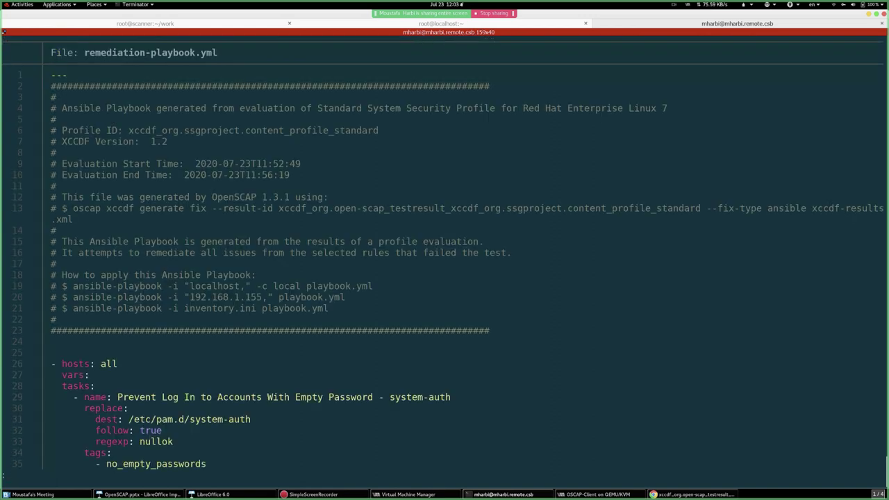
{"action": "key", "text": "Down"}
{"action": "scroll", "coordinate": [289, 231], "scroll_direction": "down", "scroll_amount": 1}
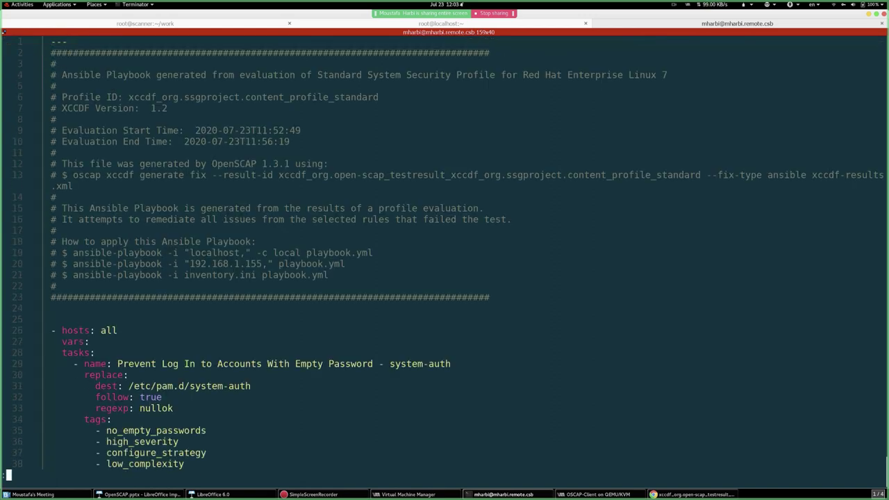
{"action": "scroll", "coordinate": [289, 231], "scroll_direction": "up", "scroll_amount": 1}
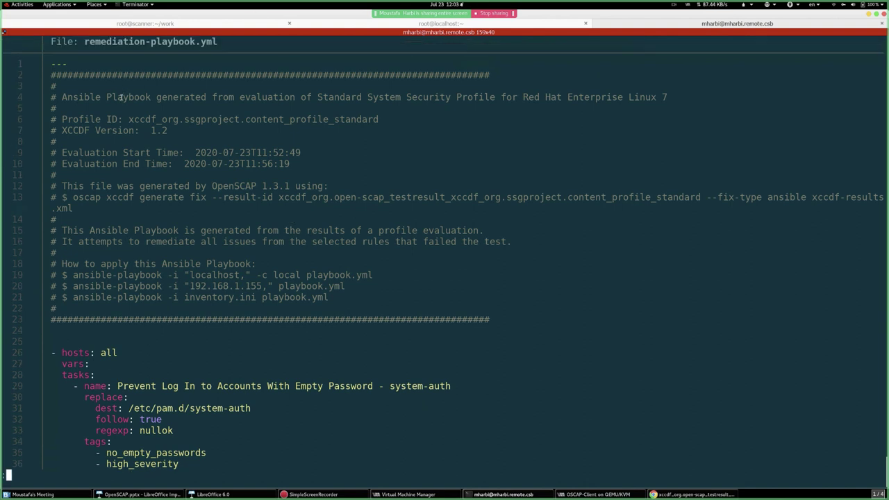
{"action": "left_click_drag", "start_coordinate": [122, 98], "coordinate": [663, 98]}
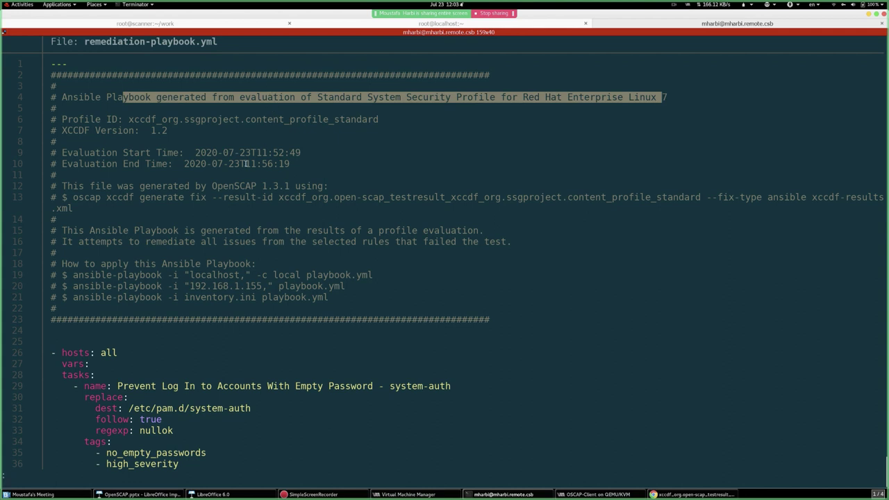
{"action": "left_click", "coordinate": [71, 197]}
{"action": "left_click_drag", "start_coordinate": [72, 197], "coordinate": [321, 208]}
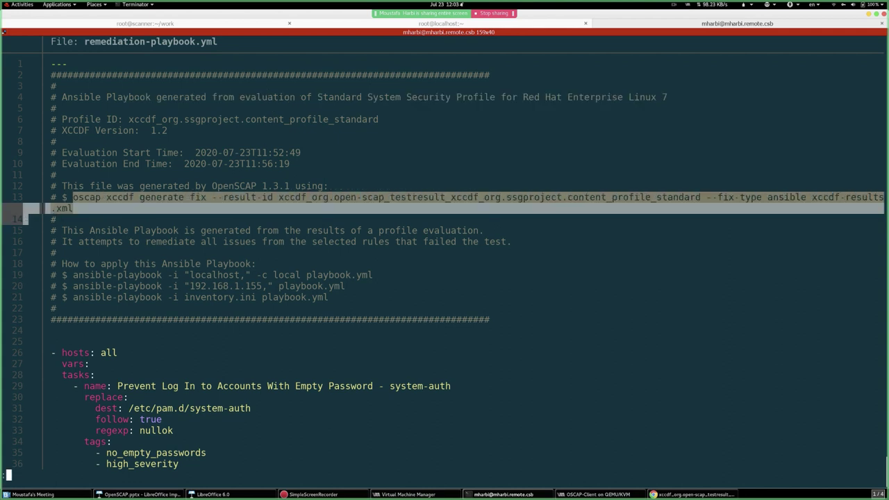
{"action": "left_click", "coordinate": [254, 275]}
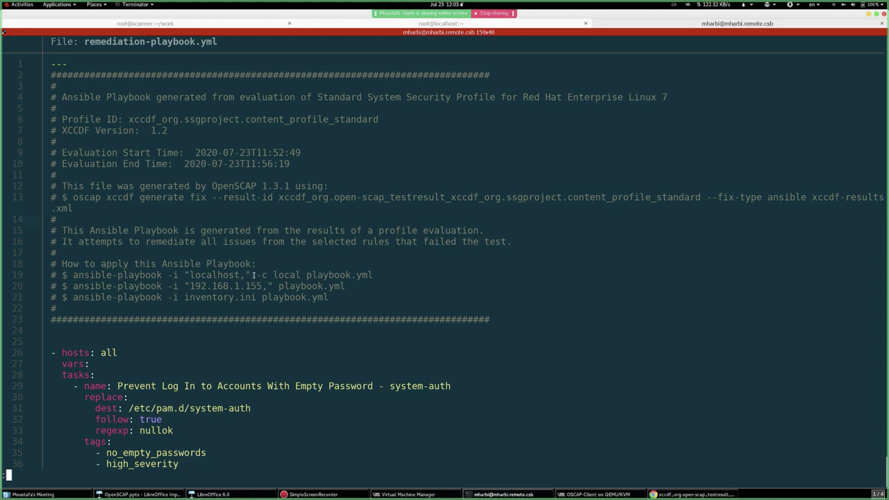
- Scroll down through the playbook's audit rule tasks, then quit the viewer
{"action": "scroll", "coordinate": [254, 275], "scroll_direction": "down", "scroll_amount": 12}
{"action": "scroll", "coordinate": [254, 275], "scroll_direction": "up", "scroll_amount": 1}
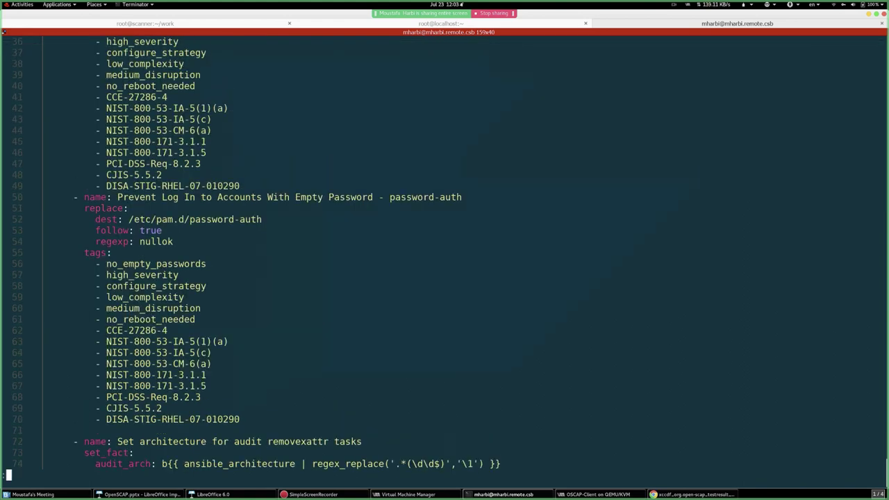
{"action": "scroll", "coordinate": [253, 275], "scroll_direction": "up", "scroll_amount": 3}
{"action": "scroll", "coordinate": [253, 275], "scroll_direction": "up", "scroll_amount": 1}
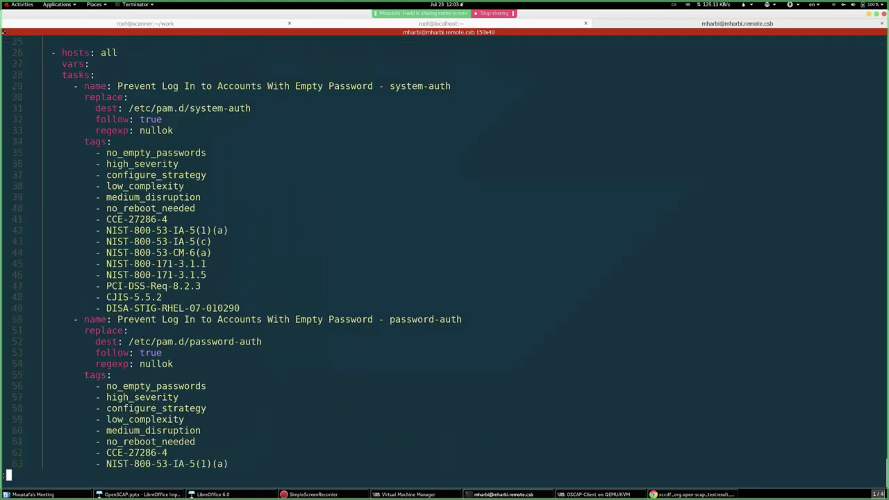
{"action": "scroll", "coordinate": [253, 275], "scroll_direction": "down", "scroll_amount": 20}
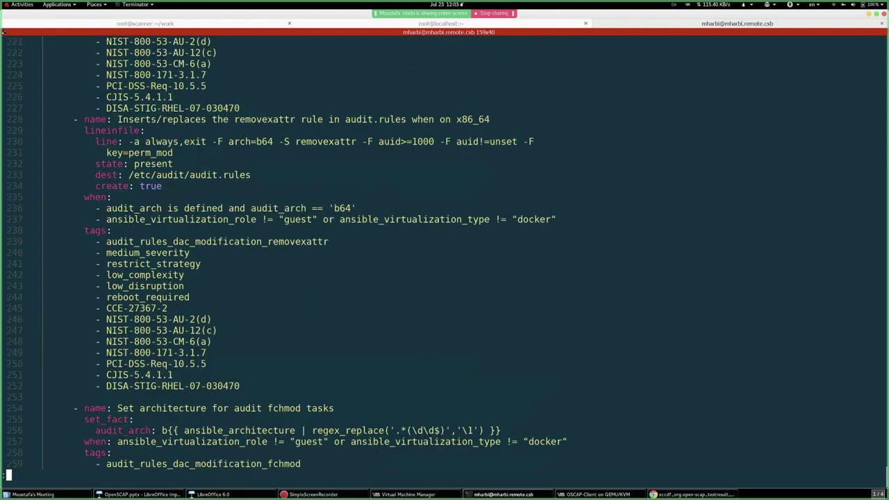
{"action": "scroll", "coordinate": [253, 275], "scroll_direction": "down", "scroll_amount": 20}
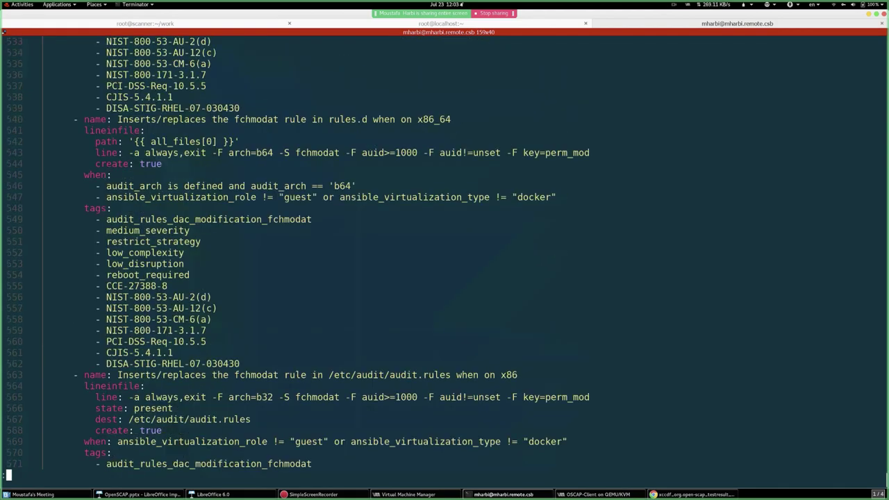
{"action": "scroll", "coordinate": [254, 275], "scroll_direction": "down", "scroll_amount": 20}
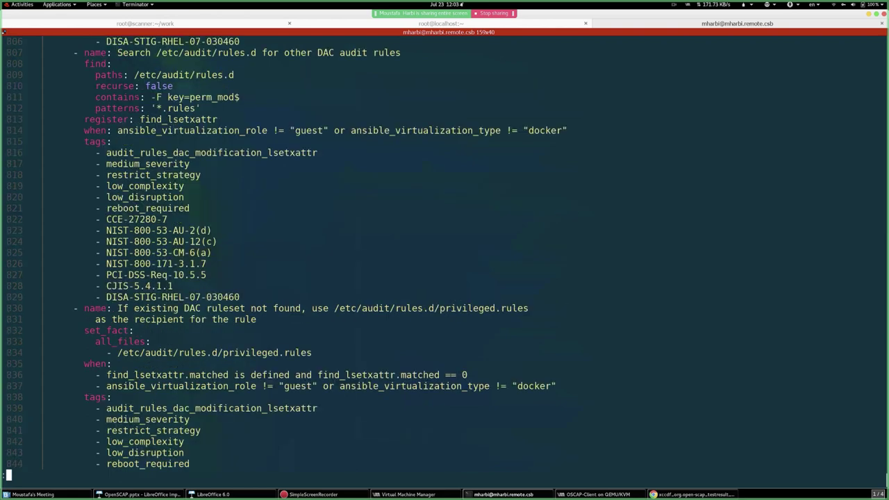
{"action": "scroll", "coordinate": [445, 254], "scroll_direction": "down", "scroll_amount": 20}
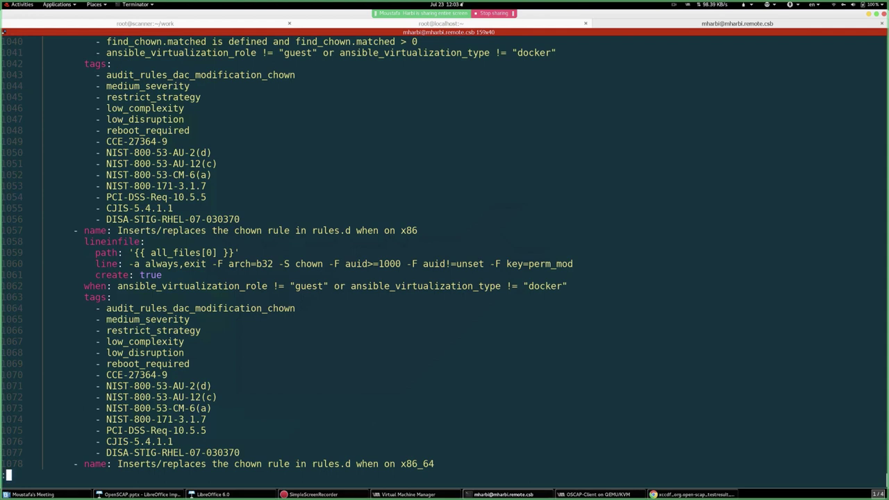
{"action": "key", "text": "q"}
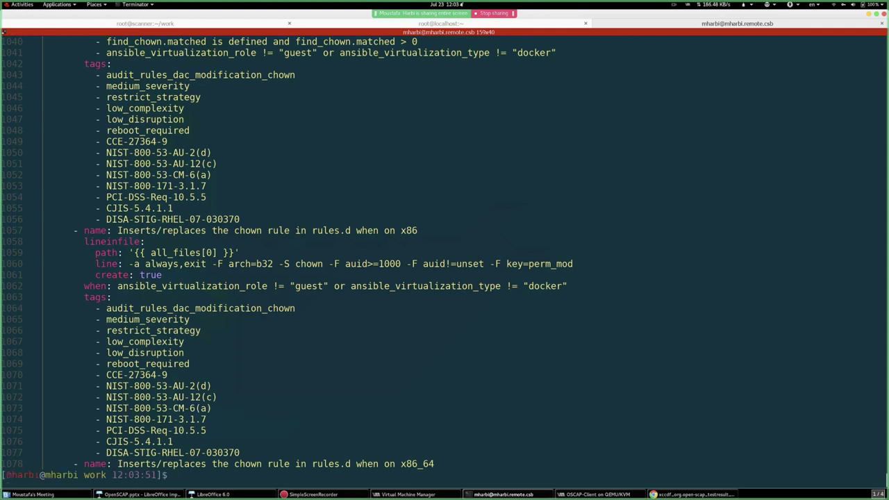
- On the scanner session, clear the screen, move up to the home folder and list its contents
{"action": "left_click", "coordinate": [164, 24]}
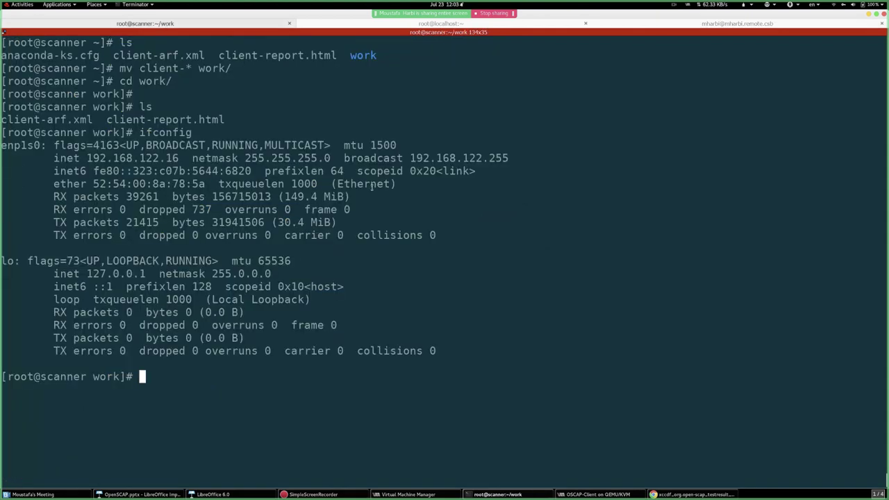
{"action": "key", "text": "ctrl+l"}
{"action": "type", "text": "ls"}
{"action": "key", "text": "Up"}
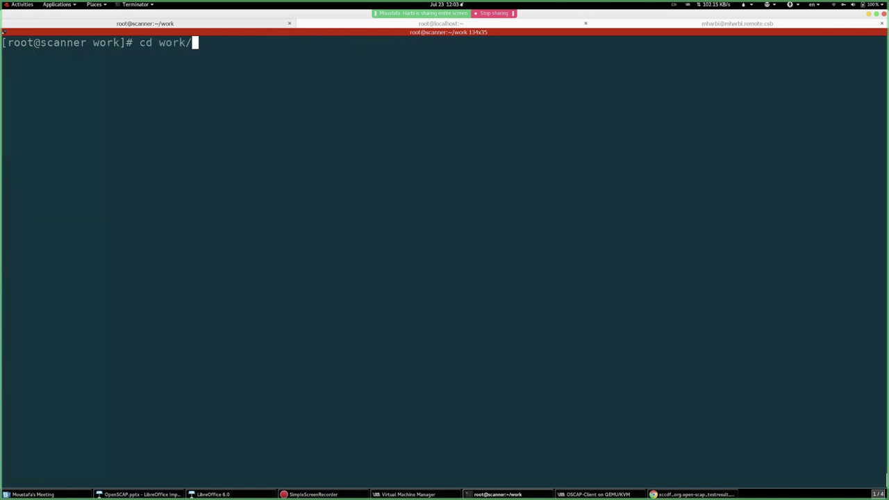
{"action": "key", "text": "Down"}
{"action": "key", "text": "BackSpace"}
{"action": "key", "text": "BackSpace"}
{"action": "type", "text": "cd"}
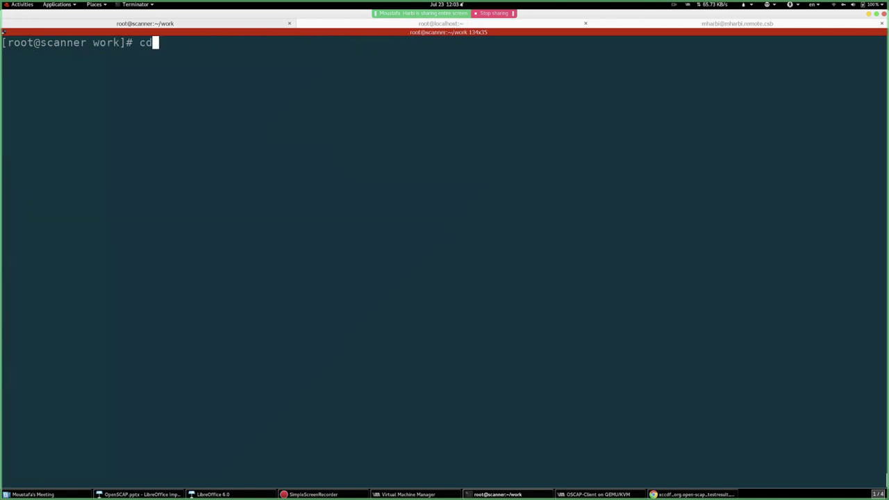
{"action": "key", "text": "BackSpace"}
{"action": "key", "text": "BackSpace"}
{"action": "type", "text": "cd .."}
{"action": "key", "text": "Return"}
{"action": "type", "text": "ls"}
{"action": "key", "text": "Return"}
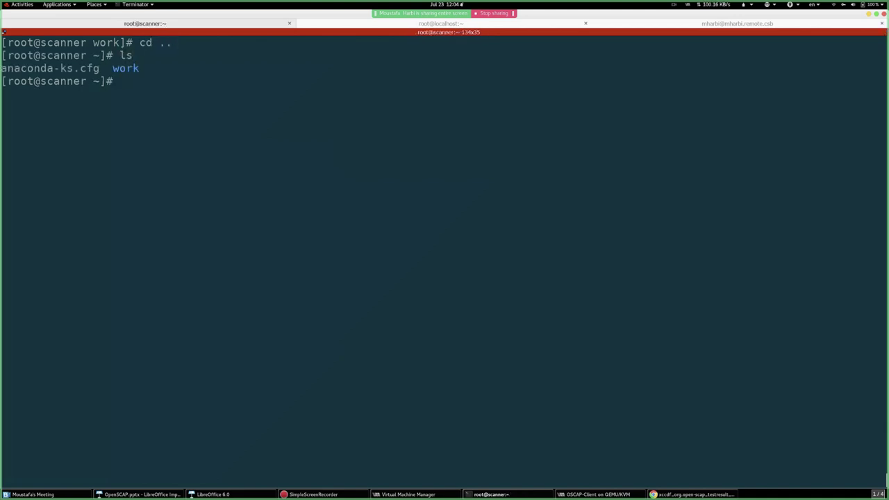
- Create the work2 folder, change into it, and recall the earlier scan command from history
{"action": "type", "text": "mkdir work2"}
{"action": "key", "text": "Return"}
{"action": "type", "text": "cd work"}
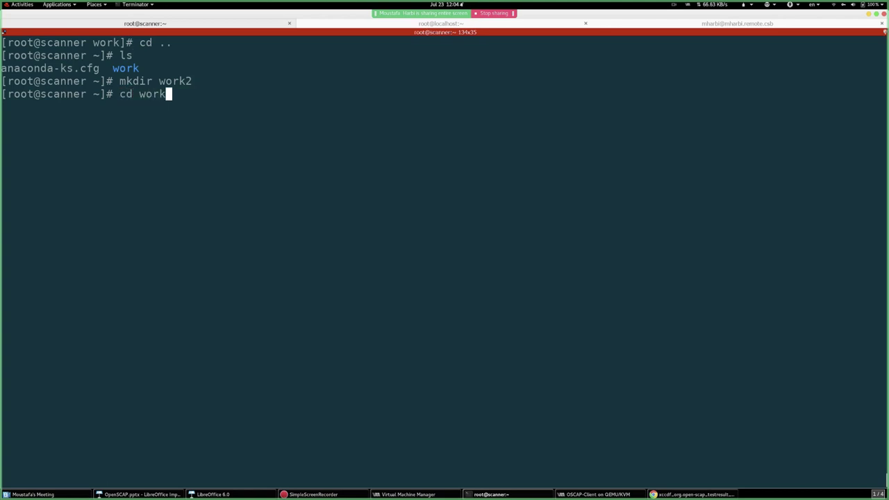
{"action": "type", "text": "2"}
{"action": "key", "text": "Tab"}
{"action": "key", "text": "Return"}
{"action": "key", "text": "ctrl+l"}
{"action": "key", "text": "Up"}
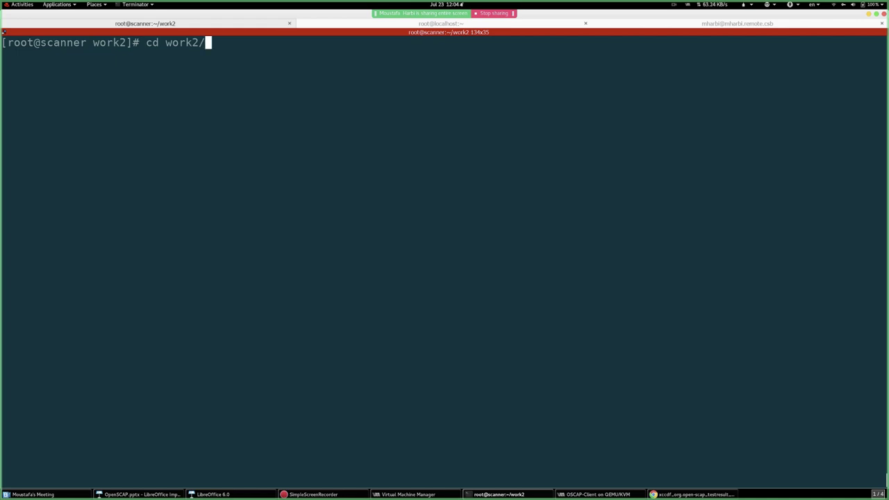
{"action": "key", "text": "Up"}
{"action": "key", "text": "Up"}
{"action": "key", "text": "Up"}
{"action": "key", "text": "Up"}
{"action": "key", "text": "Up"}
{"action": "key", "text": "Up"}
- Insert --remediate before --profile in the recalled oscap-ssh command and run it
{"action": "key", "text": "BackSpace"}
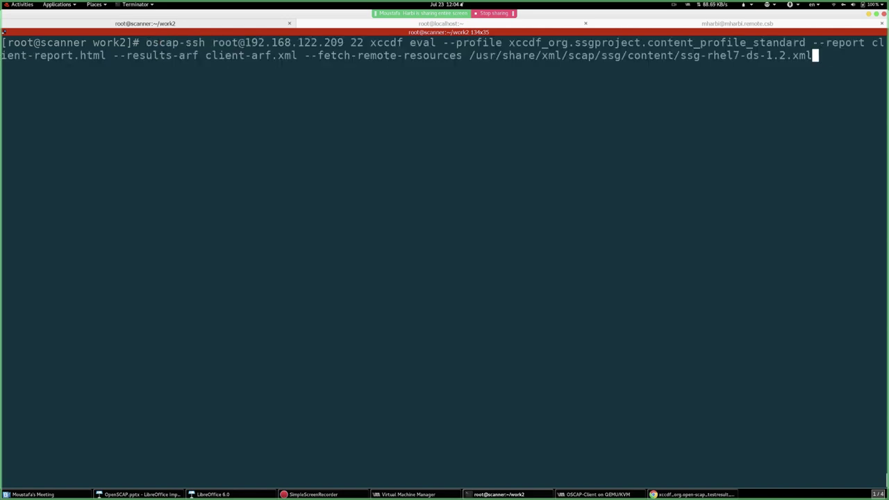
{"action": "key", "text": "Home"}
{"action": "key", "text": "Right"}
{"action": "key", "text": "Right"}
{"action": "key", "text": "Right"}
{"action": "key", "text": "Right"}
{"action": "key", "text": "Right"}
{"action": "key", "text": "Right"}
{"action": "key", "text": "Right"}
{"action": "key", "text": "Right"}
{"action": "key", "text": "Right"}
{"action": "key", "text": "Right"}
{"action": "key", "text": "Right"}
{"action": "key", "text": "Right"}
{"action": "key", "text": "Right"}
{"action": "key", "text": "Right"}
{"action": "key", "text": "Right"}
{"action": "key", "text": "Right"}
{"action": "key", "text": "Right"}
{"action": "key", "text": "Right"}
{"action": "key", "text": "Right"}
{"action": "key", "text": "Right"}
{"action": "key", "text": "Right"}
{"action": "key", "text": "Right"}
{"action": "key", "text": "Right"}
{"action": "key", "text": "Right"}
{"action": "key", "text": "Right"}
{"action": "key", "text": "Right"}
{"action": "key", "text": "Right"}
{"action": "key", "text": "Right"}
{"action": "key", "text": "Right"}
{"action": "key", "text": "Right"}
{"action": "key", "text": "Right"}
{"action": "key", "text": "Right"}
{"action": "key", "text": "Right"}
{"action": "key", "text": "Right"}
{"action": "key", "text": "Right"}
{"action": "key", "text": "Right"}
{"action": "key", "text": "Right"}
{"action": "key", "text": "Right"}
{"action": "key", "text": "Right"}
{"action": "key", "text": "Right"}
{"action": "type", "text": "--re"}
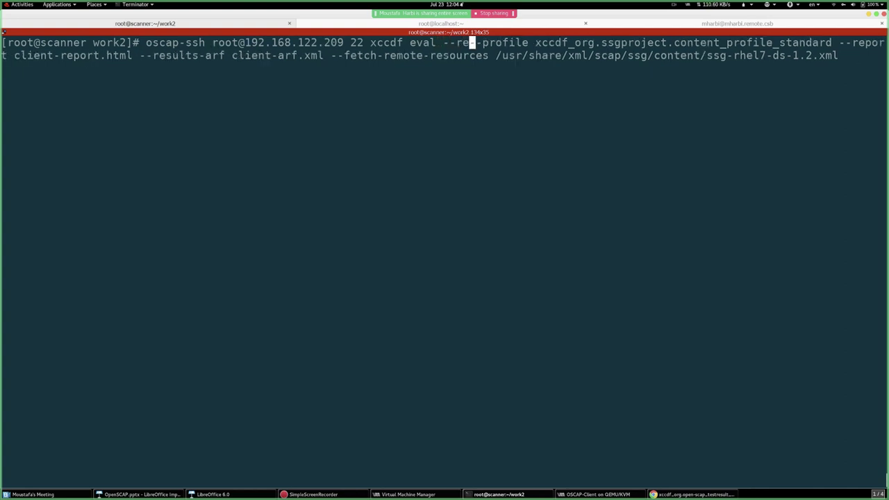
{"action": "type", "text": "mediate"}
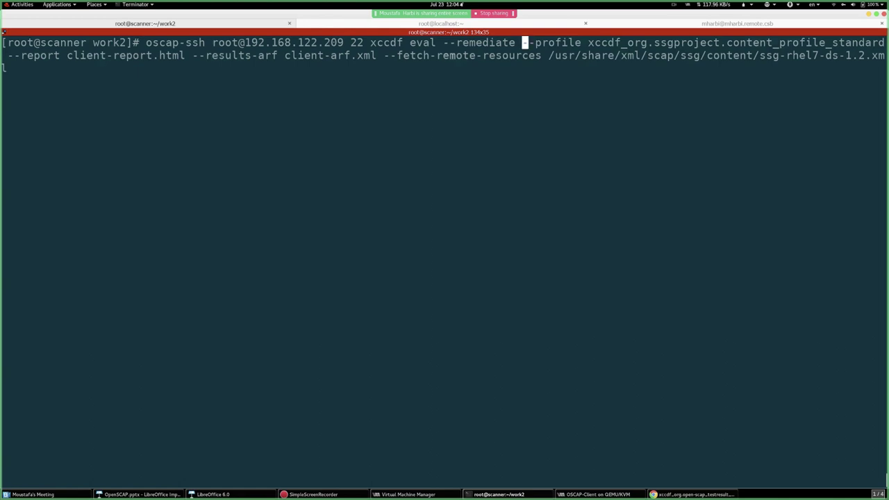
{"action": "key", "text": "Return"}
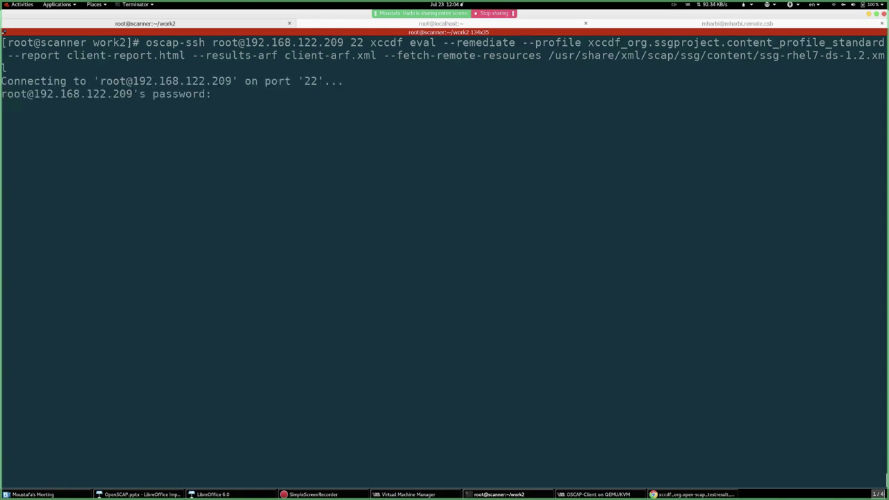
- Submit the client's root password, then view the client's top output in the localhost session
{"action": "key", "text": "Return"}
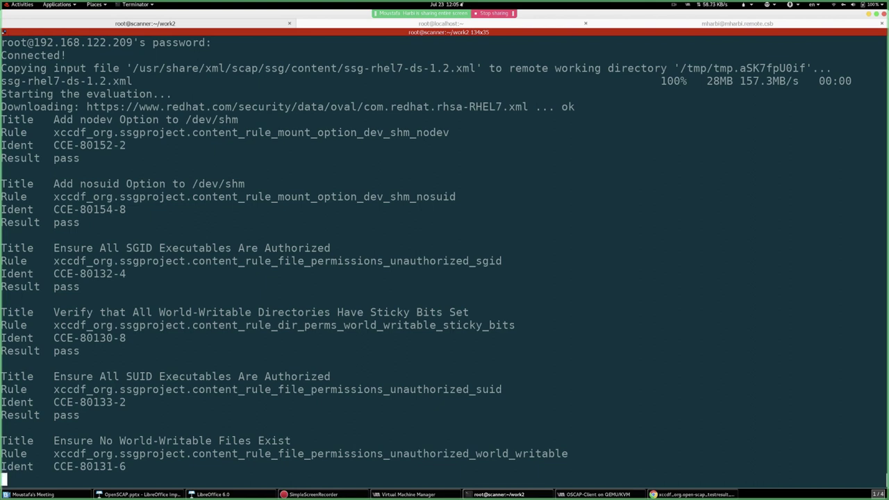
{"action": "key", "text": "ctrl+Page_Down"}
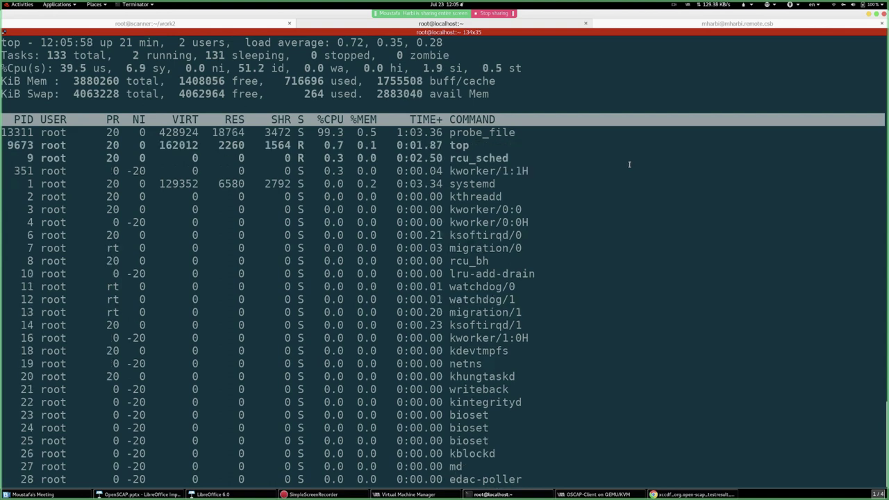
- Return to the scanner session to view the DAC modification audit rules reported as fixed
{"action": "key", "text": "ctrl+Page_Up"}
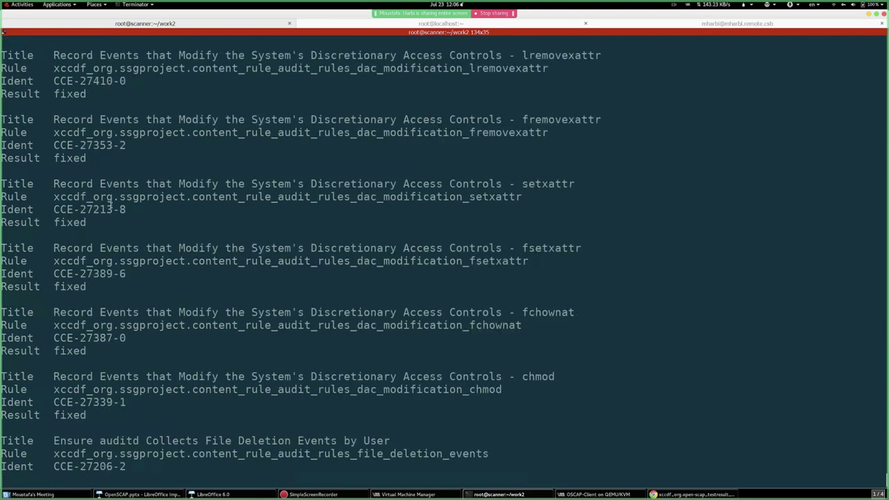
- Highlight the fixed setxattr and stime time-change audit rules, then switch to the workstation shell
{"action": "left_click_drag", "start_coordinate": [2, 119], "coordinate": [201, 161]}
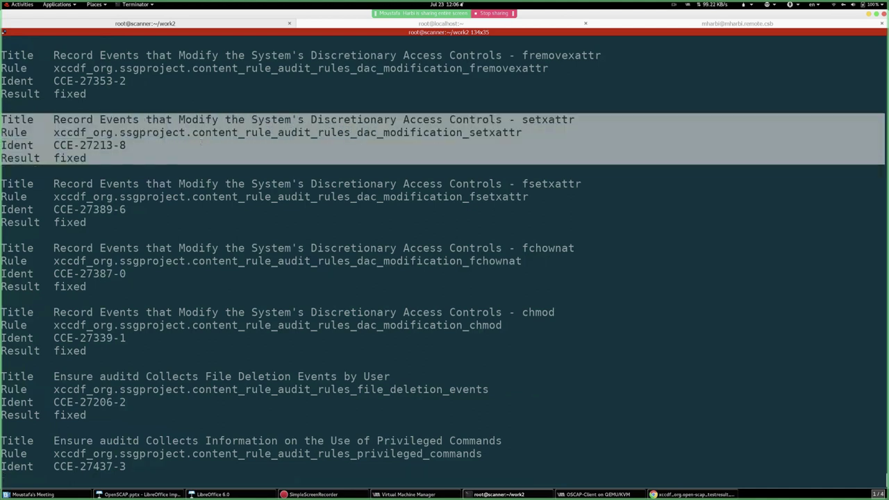
{"action": "left_click", "coordinate": [70, 158]}
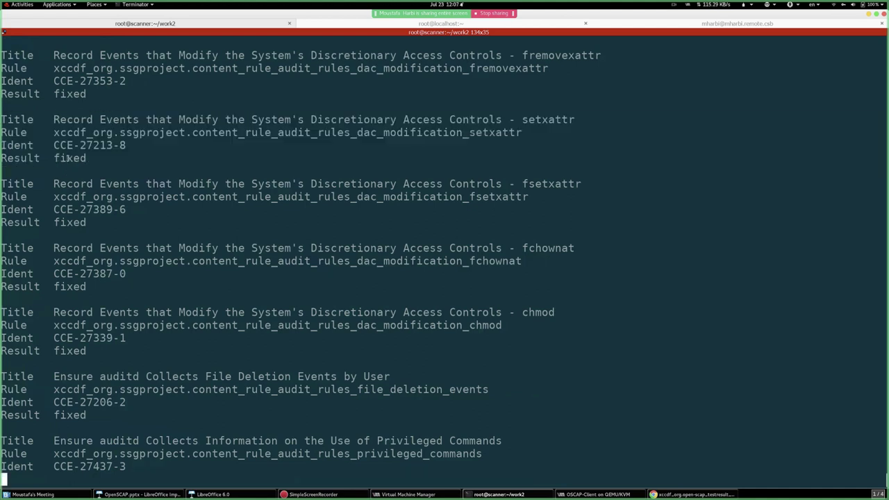
{"action": "double_click", "coordinate": [69, 158]}
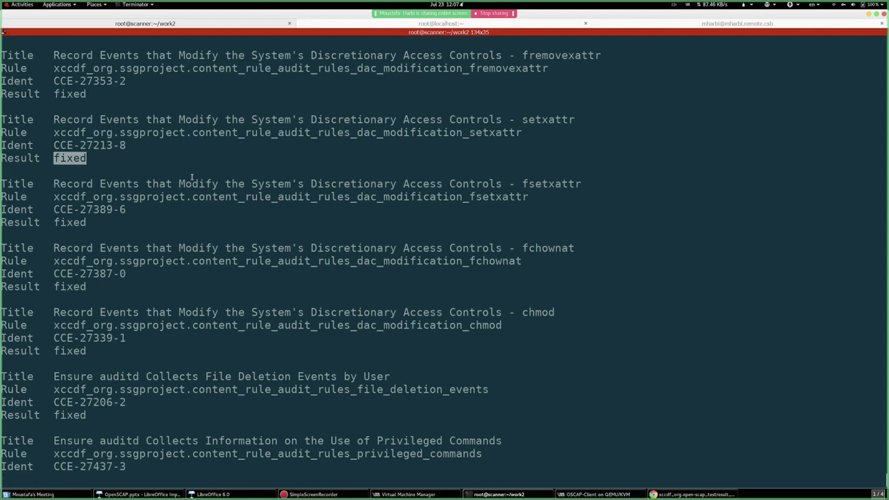
{"action": "left_click_drag", "start_coordinate": [54, 120], "coordinate": [574, 119]}
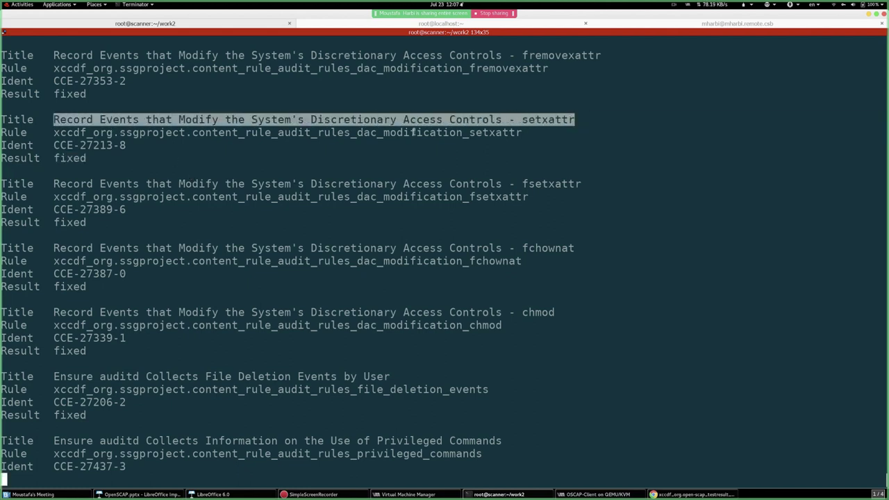
{"action": "left_click", "coordinate": [380, 135]}
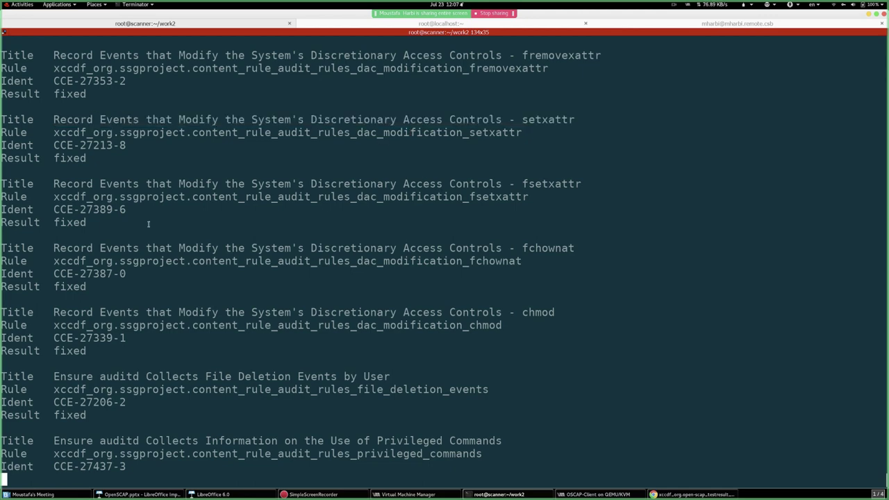
{"action": "scroll", "coordinate": [54, 183], "scroll_direction": "down", "scroll_amount": 10}
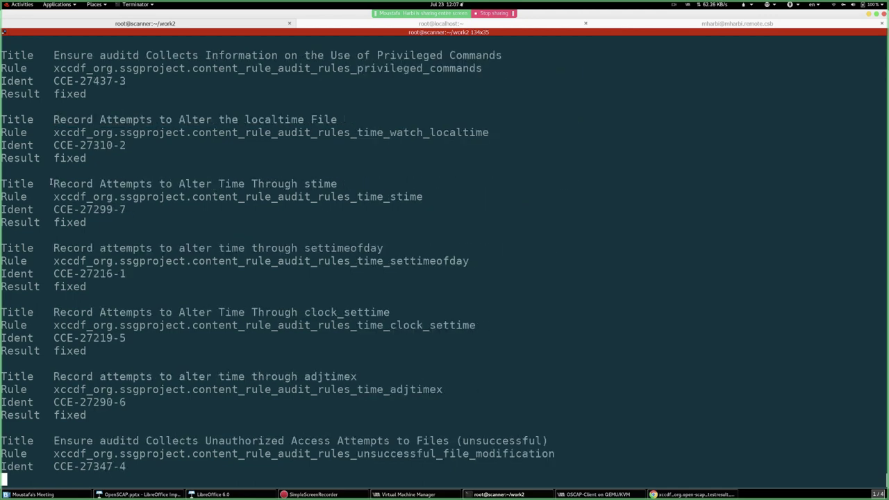
{"action": "left_click_drag", "start_coordinate": [54, 183], "coordinate": [430, 184]}
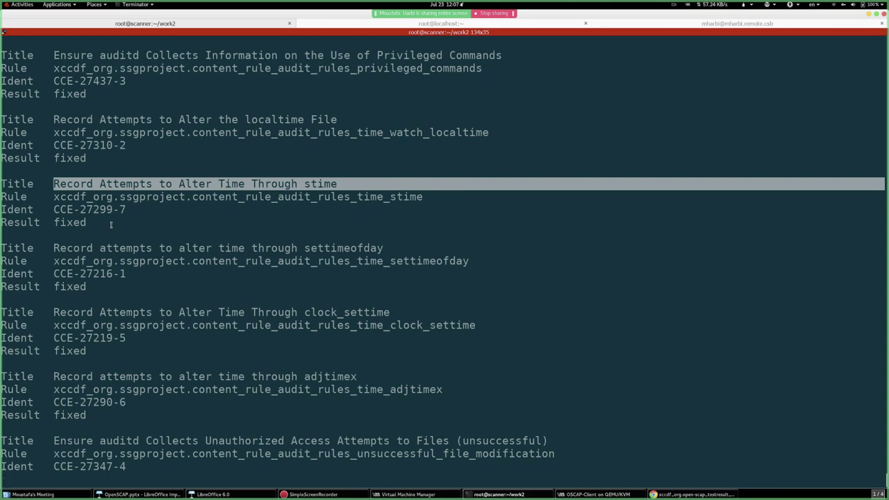
{"action": "left_click", "coordinate": [640, 23]}
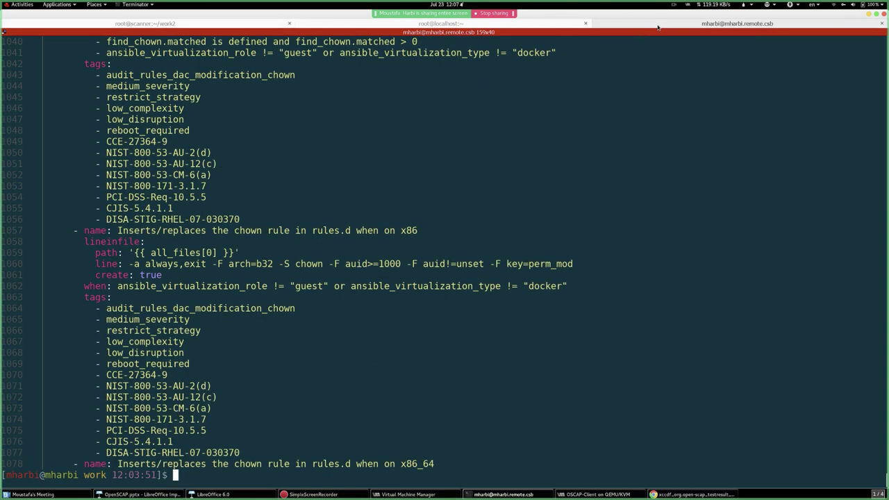
- Show the current folder and move up to /tmp/scan in the workstation shell
{"action": "key", "text": "Return"}
{"action": "key", "text": "Return"}
{"action": "key", "text": "Return"}
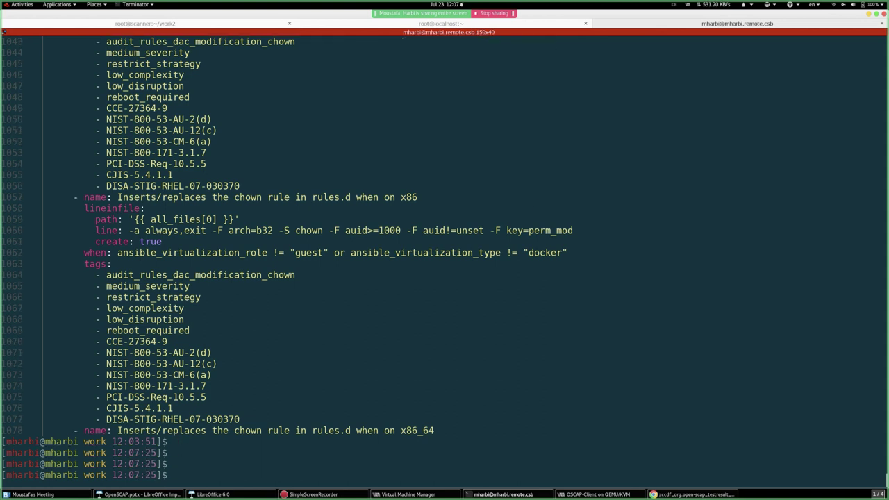
{"action": "type", "text": "pwd"}
{"action": "key", "text": "Return"}
{"action": "key", "text": "Return"}
{"action": "key", "text": "Return"}
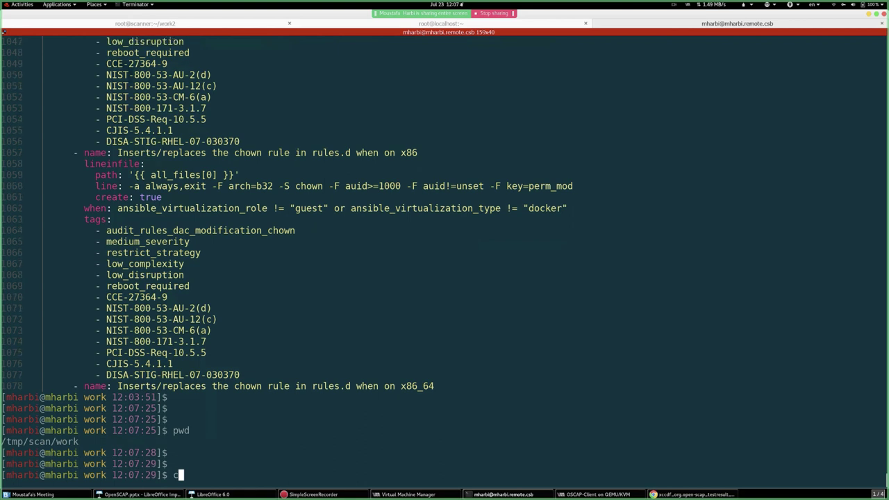
{"action": "type", "text": "cd .."}
{"action": "key", "text": "Return"}
{"action": "key", "text": "Return"}
{"action": "key", "text": "Return"}
- Edit the recalled scp command to copy /root/work2 from 192.168.122.16, then bring up the earlier HTML report
{"action": "key", "text": "Up"}
{"action": "key", "text": "Up"}
{"action": "key", "text": "Up"}
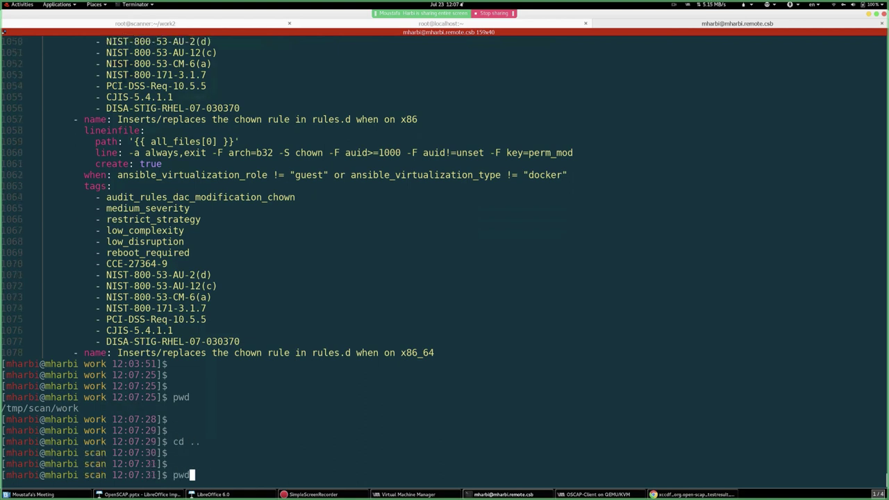
{"action": "key", "text": "Up"}
{"action": "key", "text": "Up"}
{"action": "key", "text": "Up"}
{"action": "key", "text": "Up"}
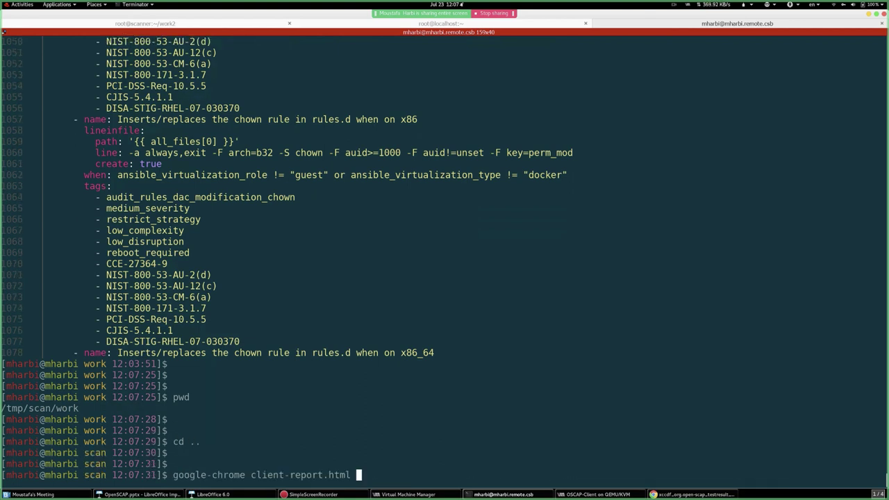
{"action": "key", "text": "Up"}
{"action": "key", "text": "Up"}
{"action": "key", "text": "Up"}
{"action": "key", "text": "Left"}
{"action": "key", "text": "Left"}
{"action": "key", "text": "Left"}
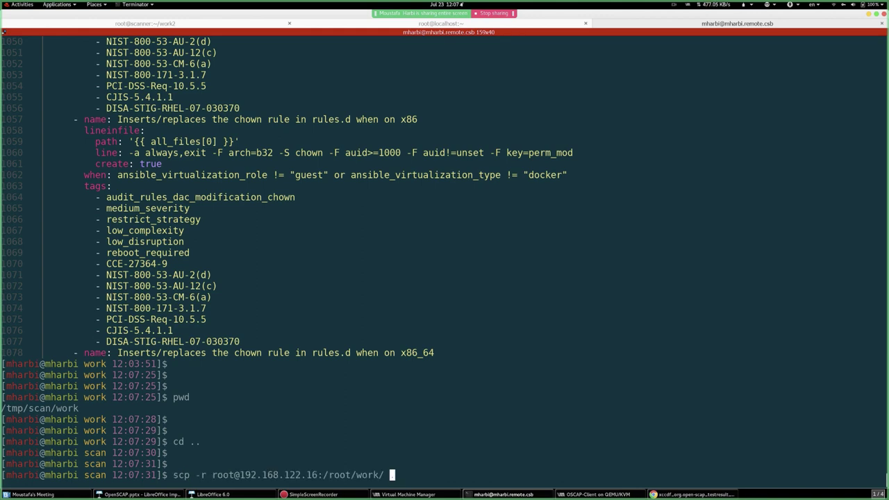
{"action": "type", "text": "2"}
{"action": "left_click", "coordinate": [222, 23]}
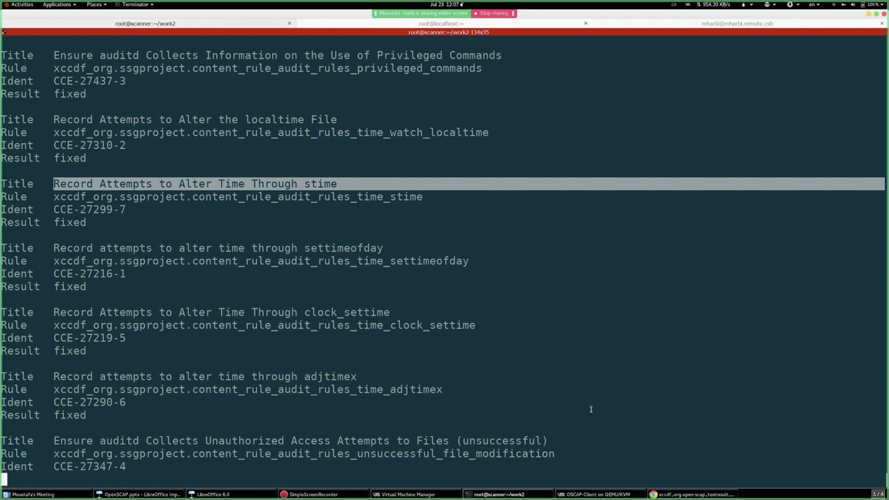
{"action": "left_click", "coordinate": [692, 495]}
- Scroll up to the report's Compliance and Scoring summary (31 failed, 80.56%), then return to Terminator
{"action": "scroll", "coordinate": [441, 282], "scroll_direction": "up", "scroll_amount": 15}
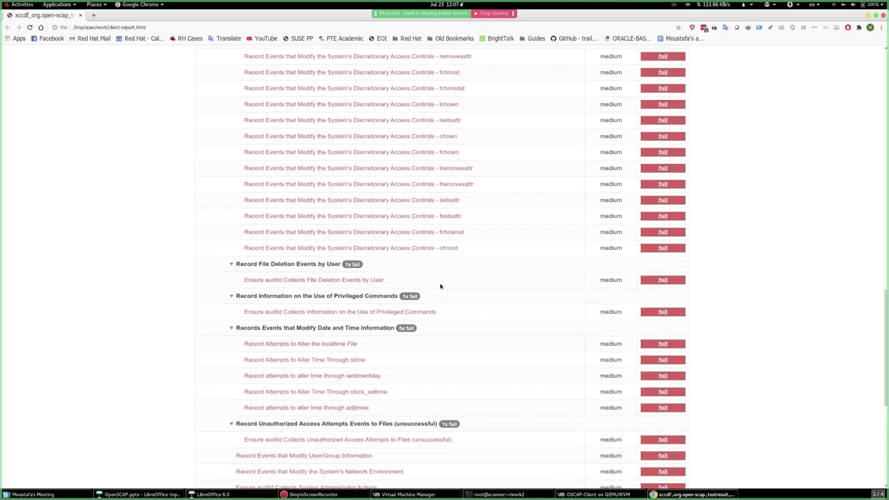
{"action": "scroll", "coordinate": [441, 282], "scroll_direction": "up", "scroll_amount": 5}
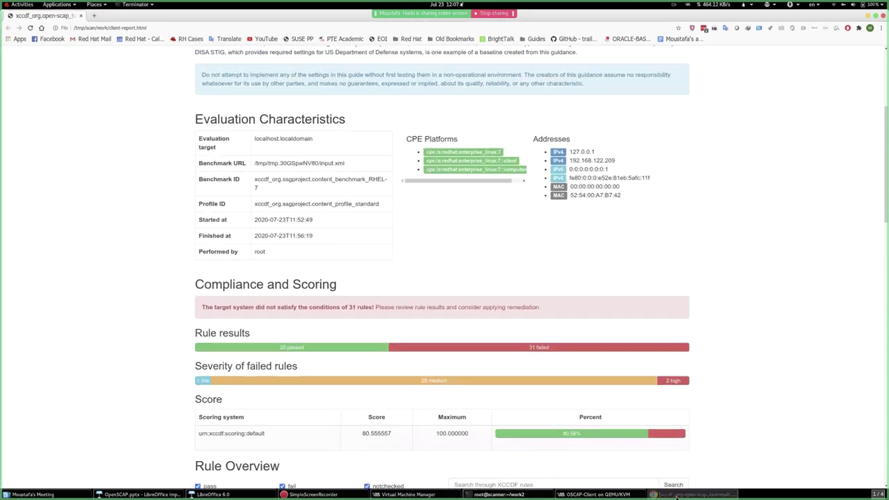
{"action": "key", "text": "alt+Tab"}
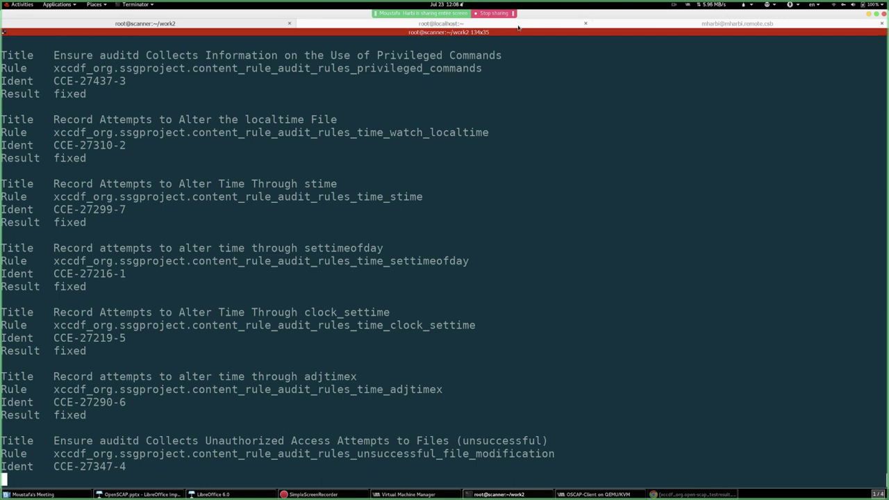
{"action": "left_click", "coordinate": [494, 25]}
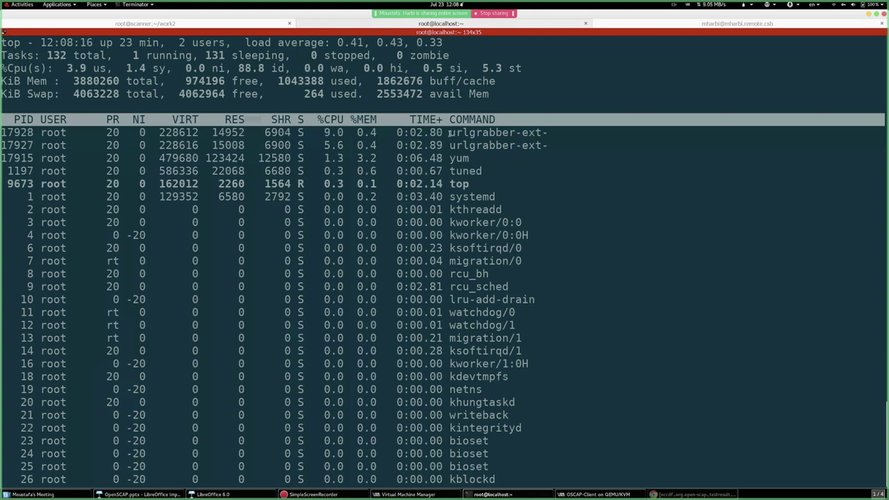
{"action": "left_click", "coordinate": [174, 25]}
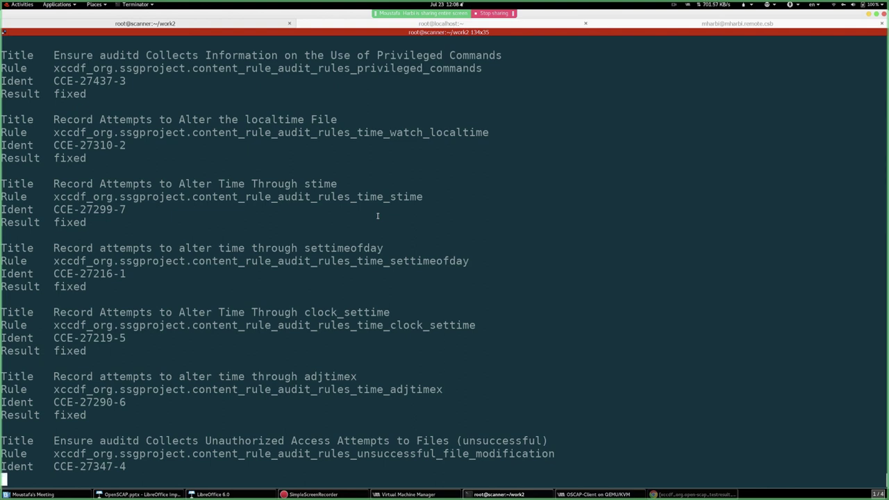
{"action": "left_click", "coordinate": [682, 28]}
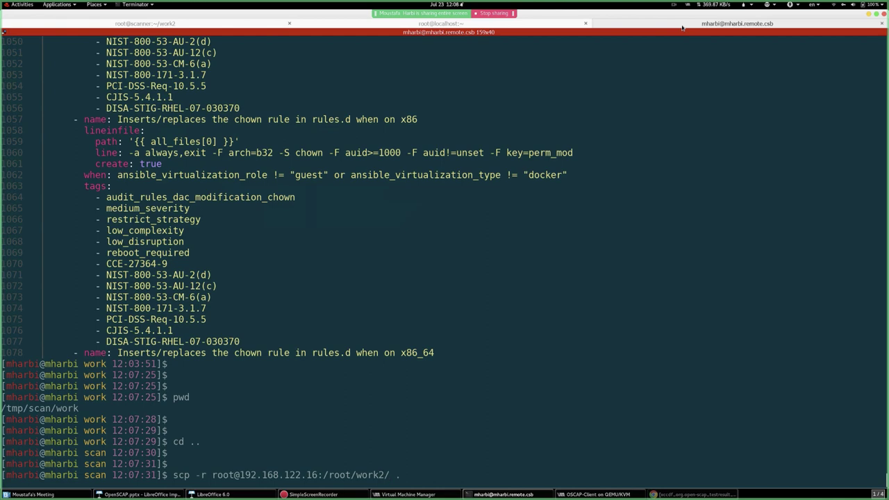
{"action": "left_click", "coordinate": [243, 28]}
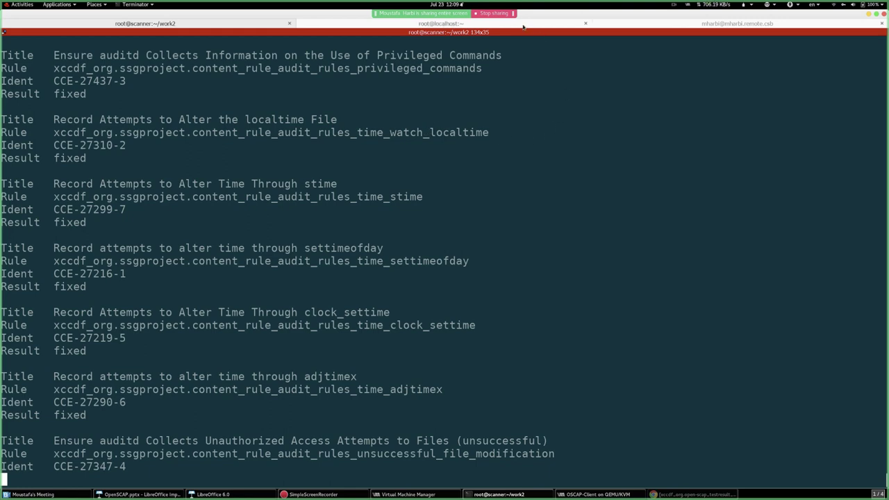
- Check the client's top listing and highlight the yum process's CPU and memory figures
{"action": "key", "text": "ctrl+Page_Down"}
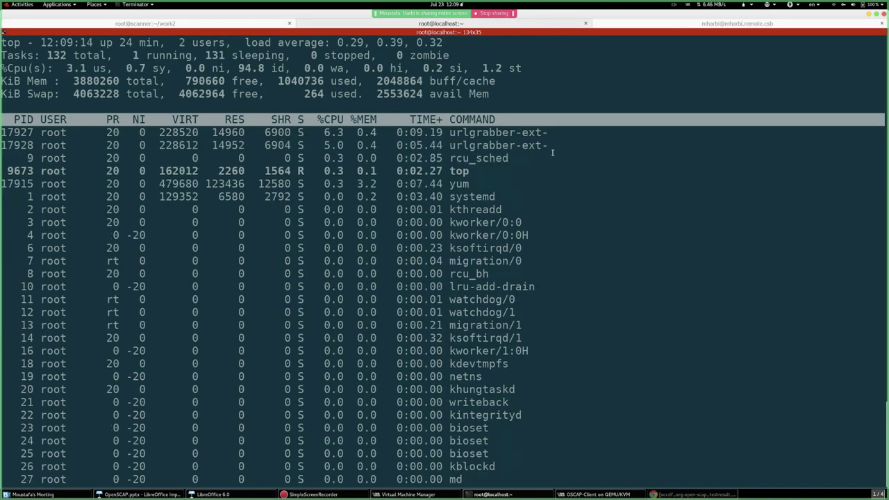
{"action": "left_click", "coordinate": [189, 23]}
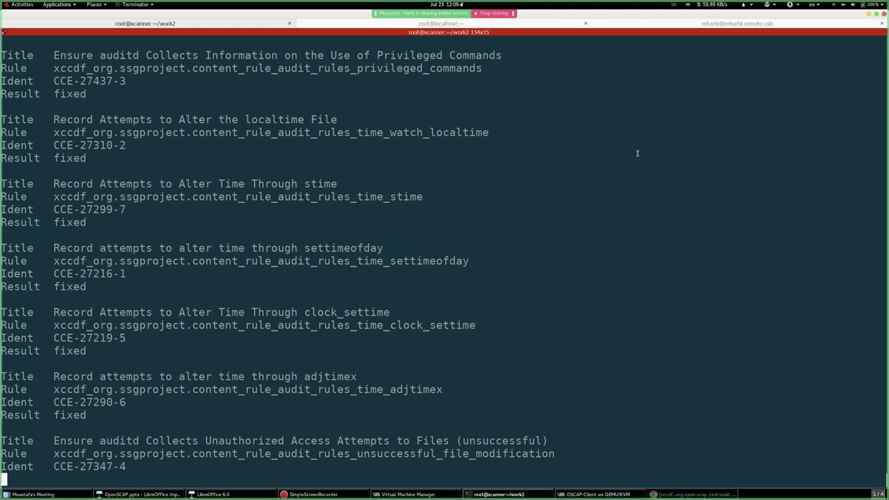
{"action": "left_click", "coordinate": [418, 25]}
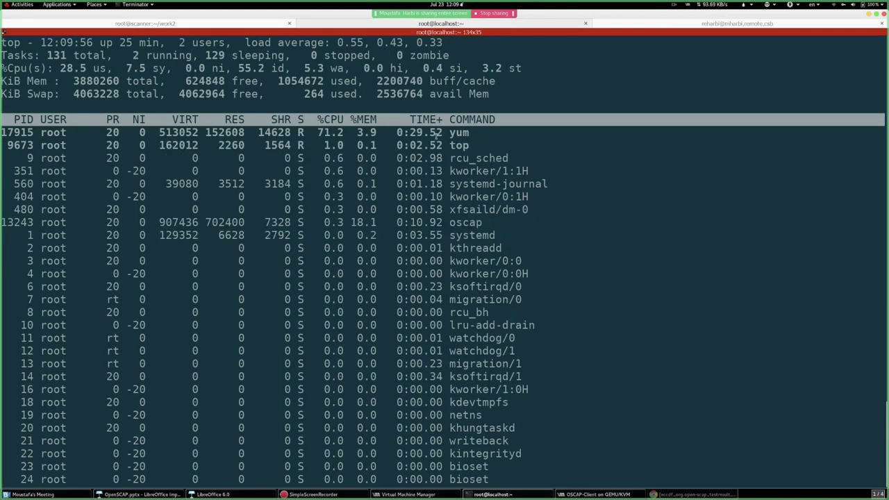
{"action": "left_click_drag", "start_coordinate": [305, 133], "coordinate": [524, 133]}
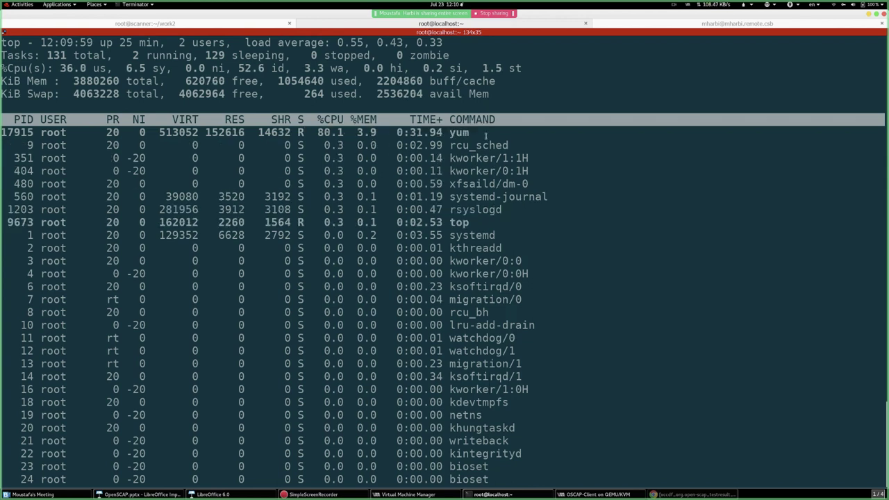
{"action": "left_click_drag", "start_coordinate": [247, 134], "coordinate": [493, 133]}
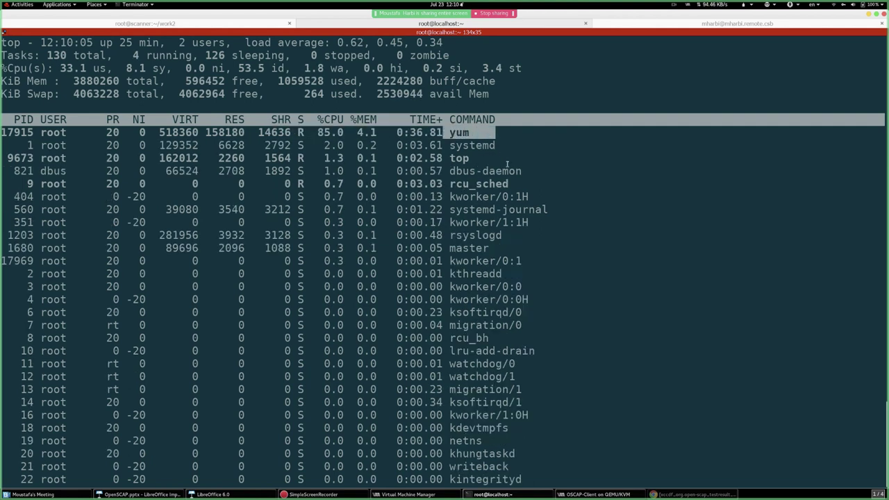
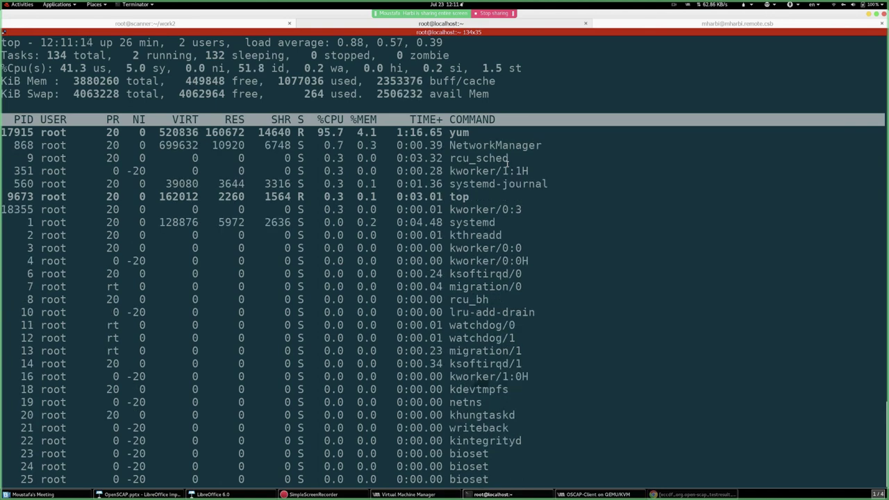
- Glance at the scanner's remediation results, then mark the yum row in localhost's top
{"action": "key", "text": "ctrl+Page_Up"}
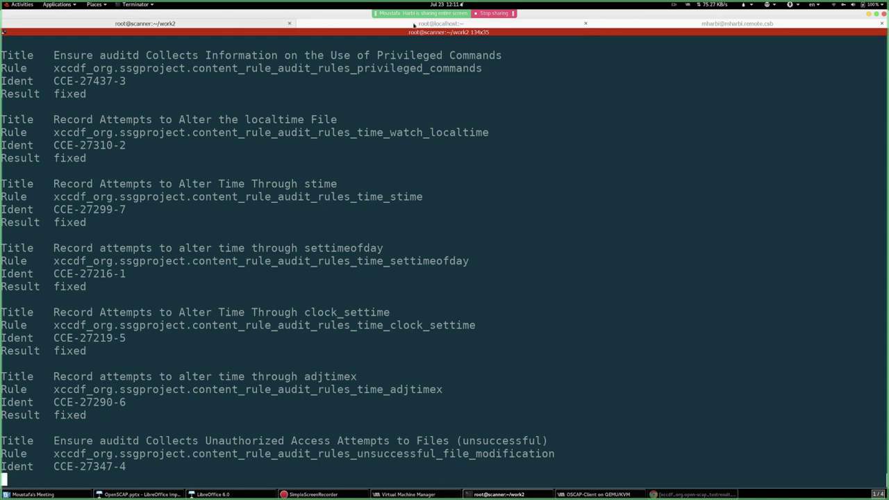
{"action": "left_click", "coordinate": [414, 24]}
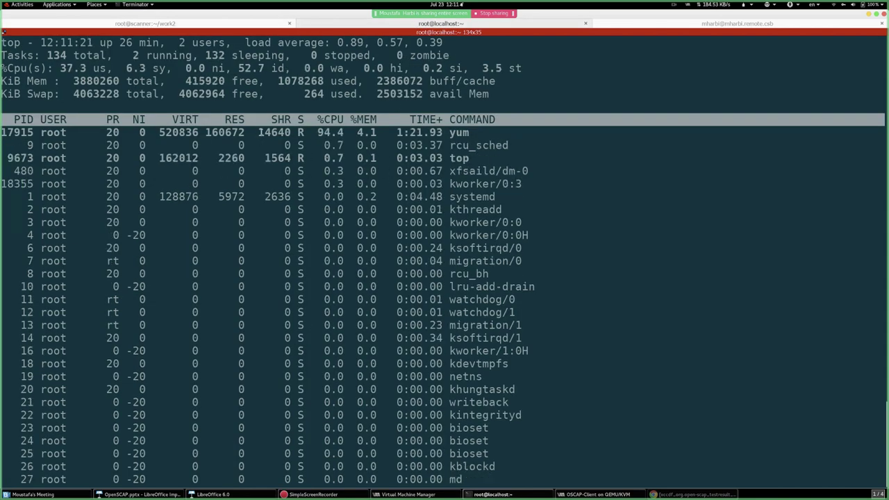
{"action": "left_click_drag", "start_coordinate": [276, 132], "coordinate": [477, 132]}
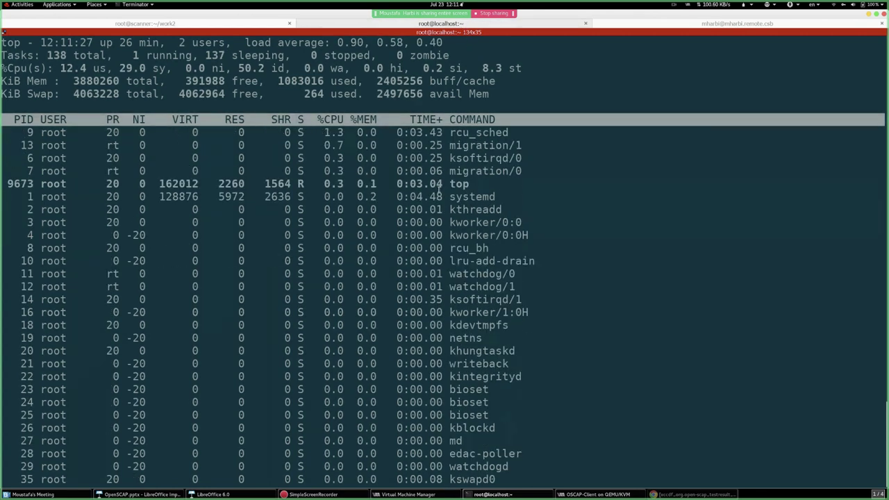
- Quit top and follow /var/log/yum.log, noting the postfix through lvm2 update lines
{"action": "type", "text": "qt"}
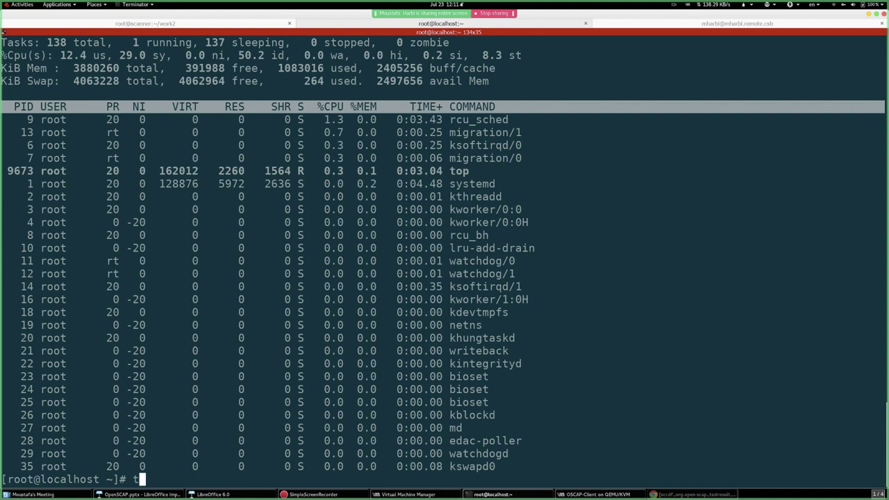
{"action": "type", "text": "ail -f /var/log/yu"}
{"action": "key", "text": "Tab"}
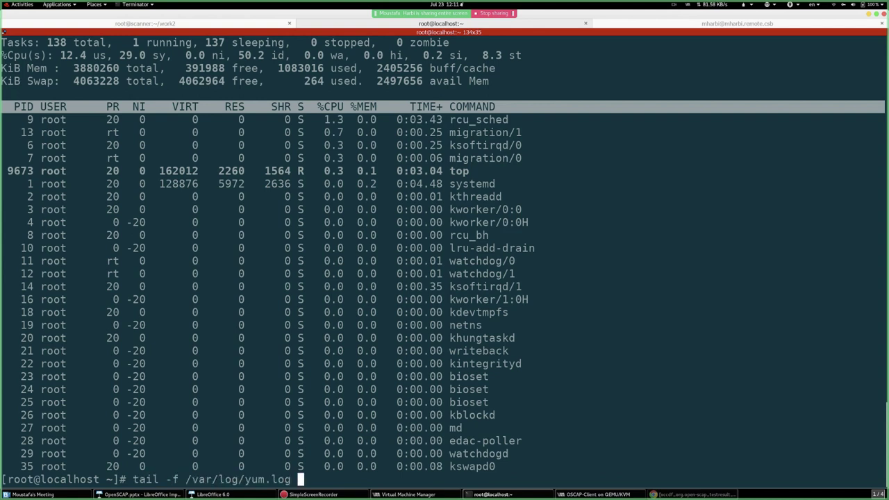
{"action": "key", "text": "ctrl+l"}
{"action": "key", "text": "Return"}
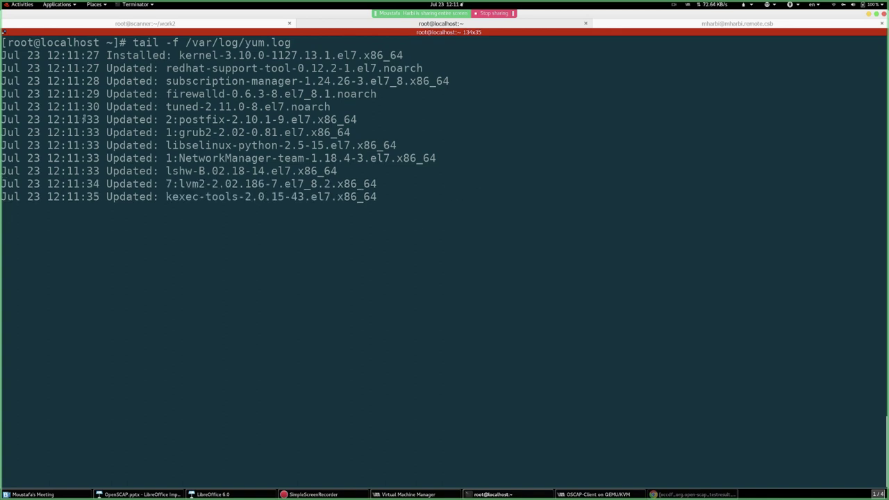
{"action": "left_click_drag", "start_coordinate": [81, 119], "coordinate": [448, 202]}
{"action": "left_click", "coordinate": [369, 256]}
{"action": "left_click", "coordinate": [193, 24]}
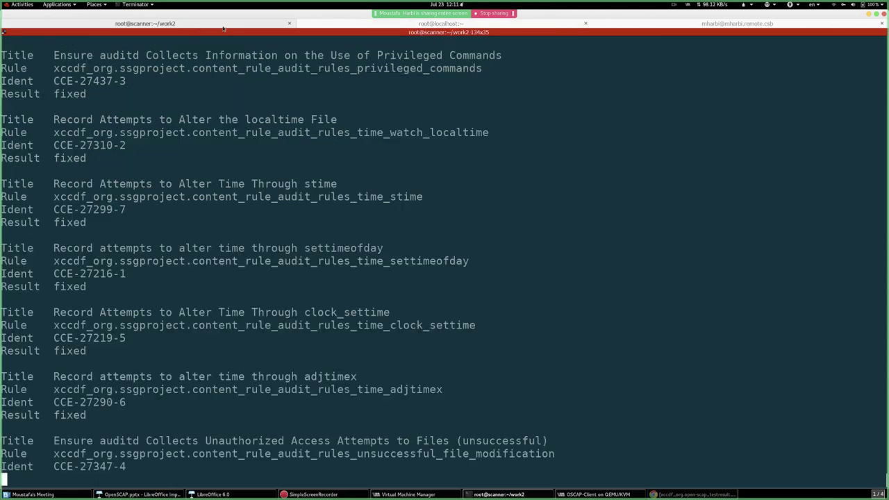
{"action": "left_click", "coordinate": [432, 24]}
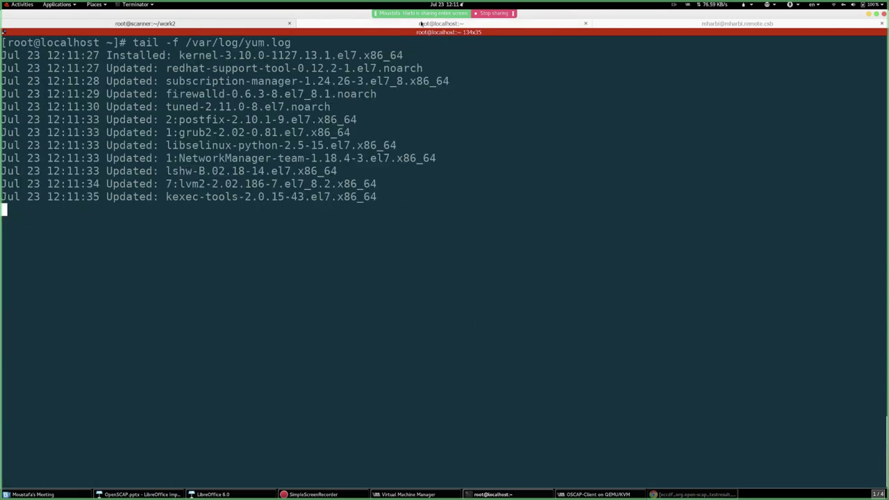
- Stop following the yum log and run top again
{"action": "key", "text": "ctrl+c"}
{"action": "key", "text": "ctrl+c"}
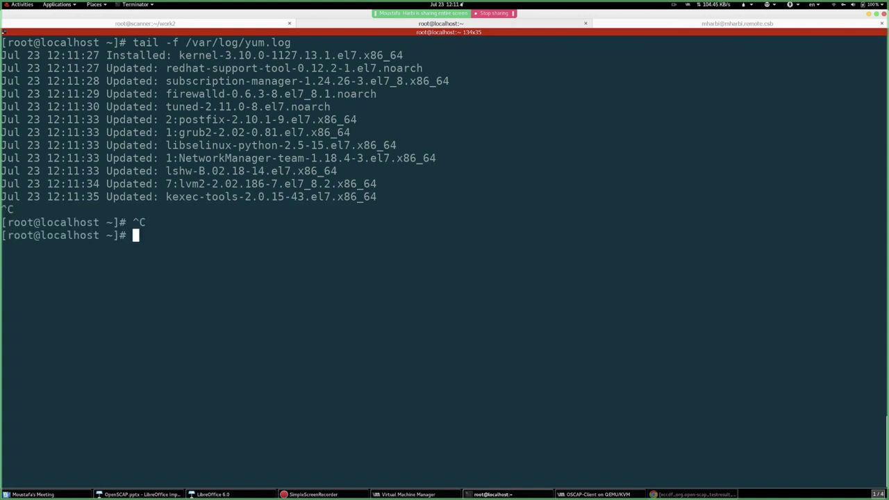
{"action": "key", "text": "Up"}
{"action": "key", "text": "ctrl+u"}
{"action": "type", "text": "top"}
{"action": "key", "text": "Return"}
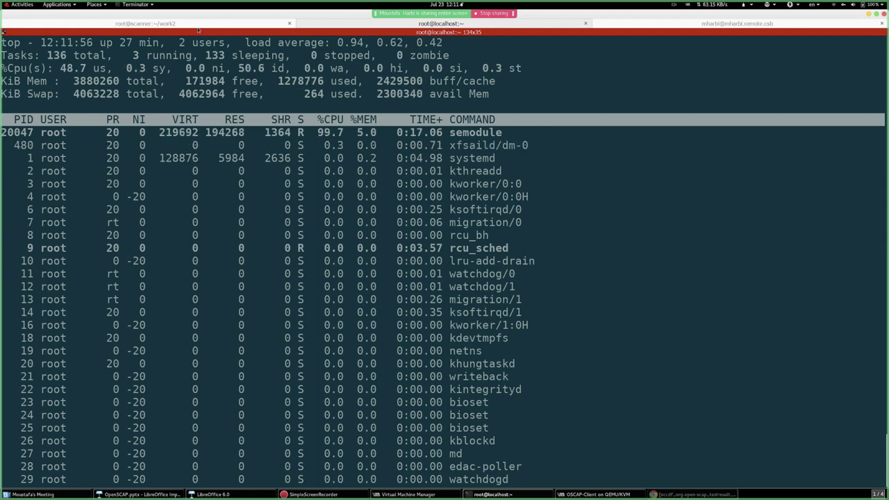
- Alternate between the scanner's audit results and localhost's top, highlighting the dracut process
{"action": "left_click", "coordinate": [194, 25]}
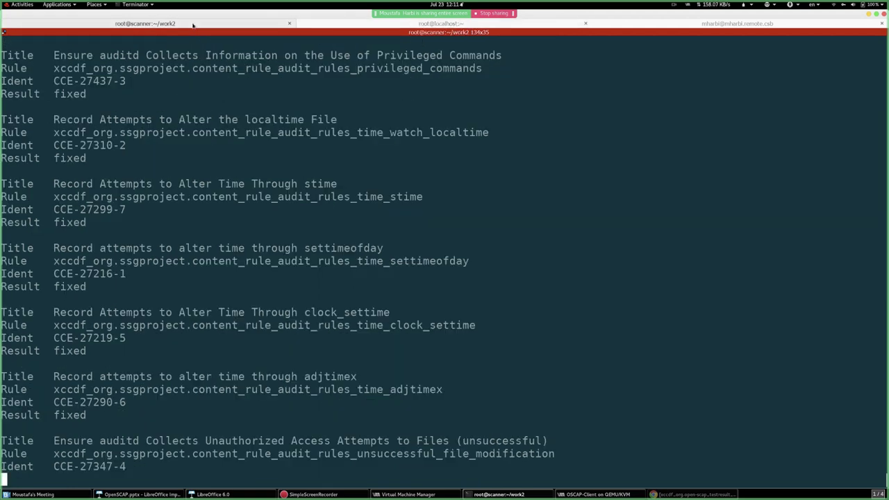
{"action": "left_click", "coordinate": [483, 23]}
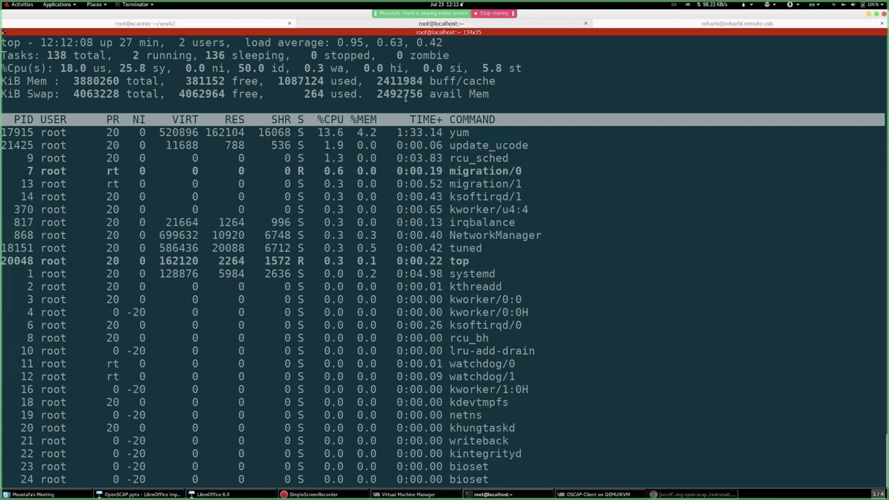
{"action": "left_click", "coordinate": [187, 23]}
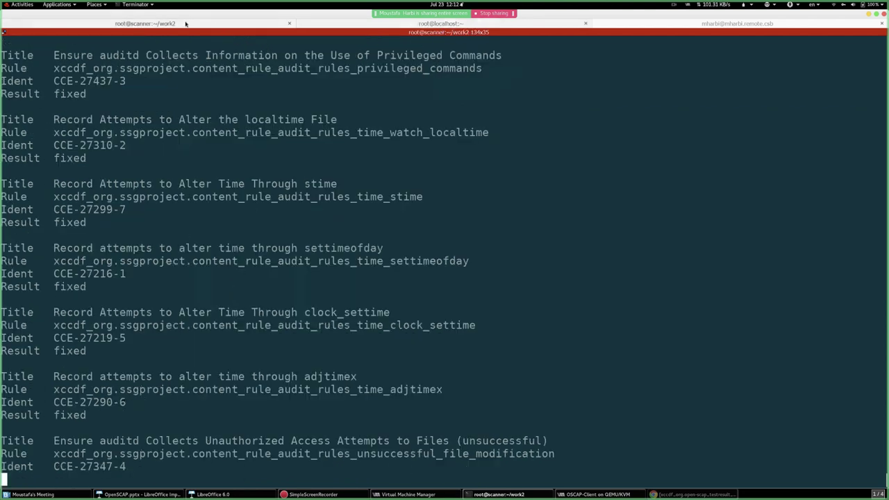
{"action": "left_click", "coordinate": [448, 25]}
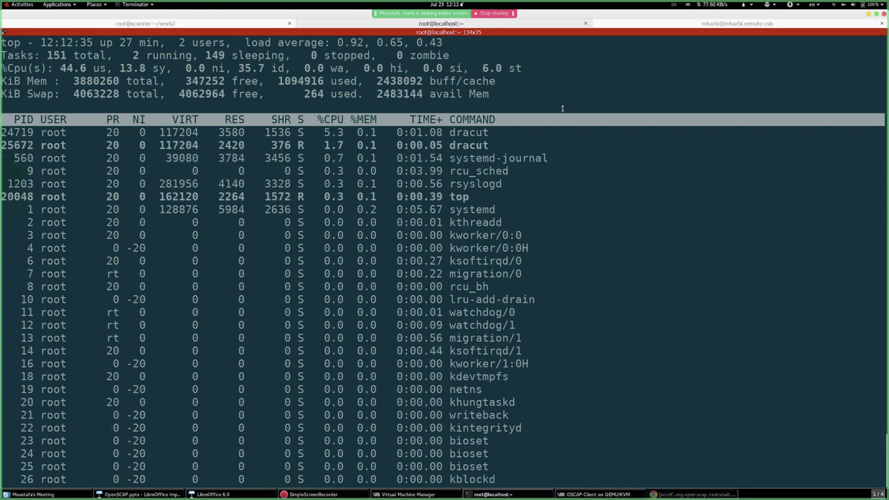
{"action": "double_click", "coordinate": [464, 132]}
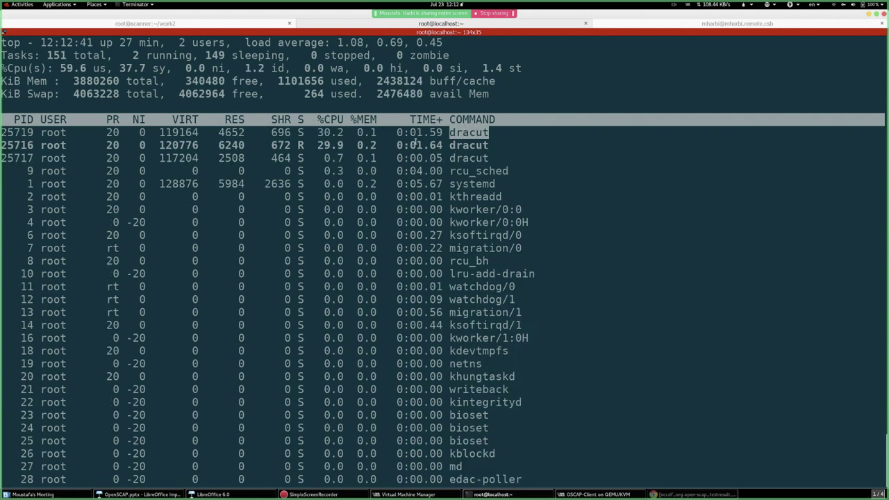
- Recheck the scanner's results, mark the gzip and cpio rows in top, then return to the scanner
{"action": "left_click", "coordinate": [179, 25]}
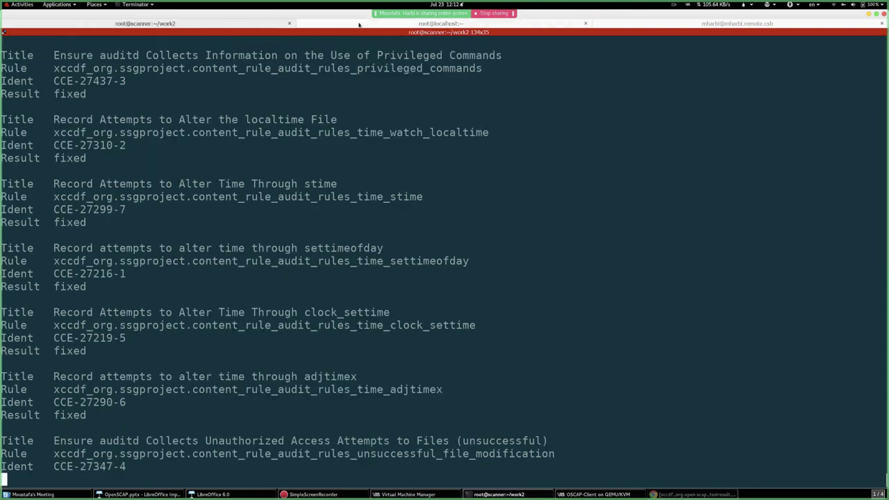
{"action": "left_click", "coordinate": [359, 25]}
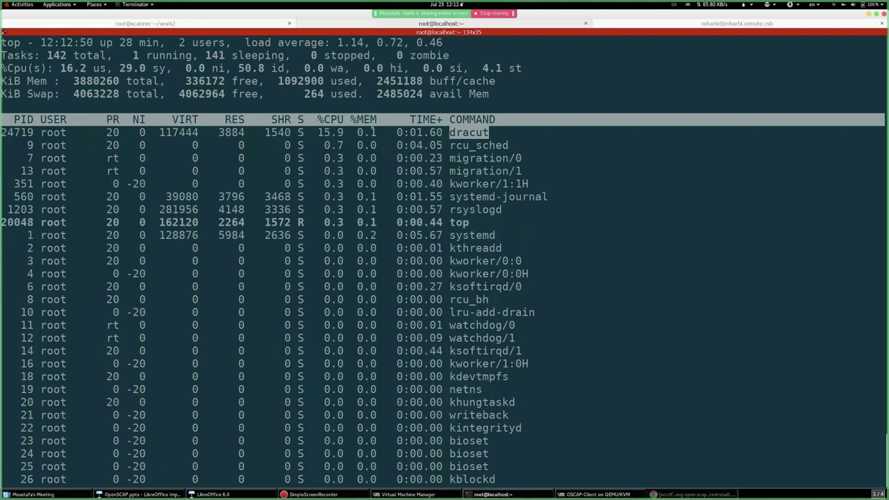
{"action": "key", "text": "ctrl+Page_Up"}
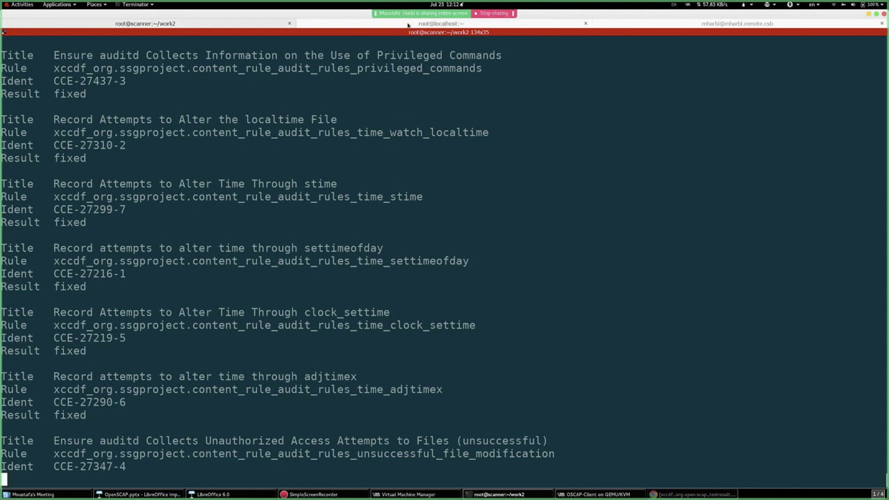
{"action": "left_click", "coordinate": [408, 23]}
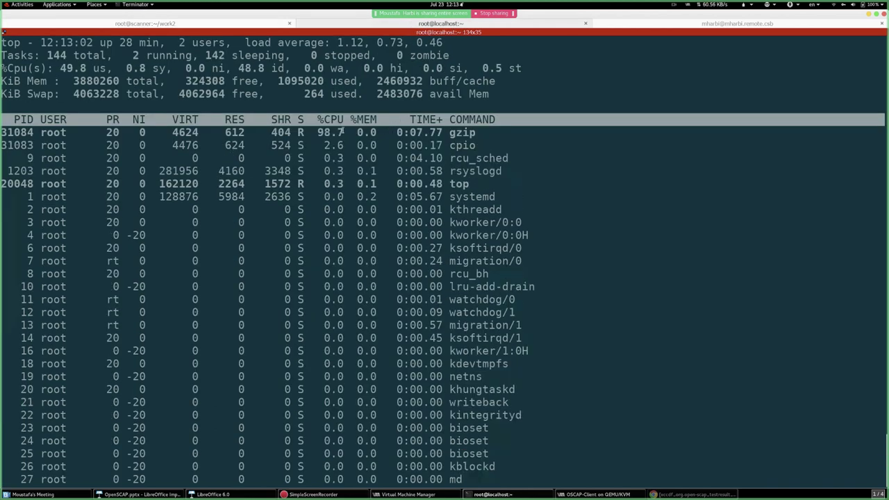
{"action": "left_click_drag", "start_coordinate": [270, 130], "coordinate": [523, 145]}
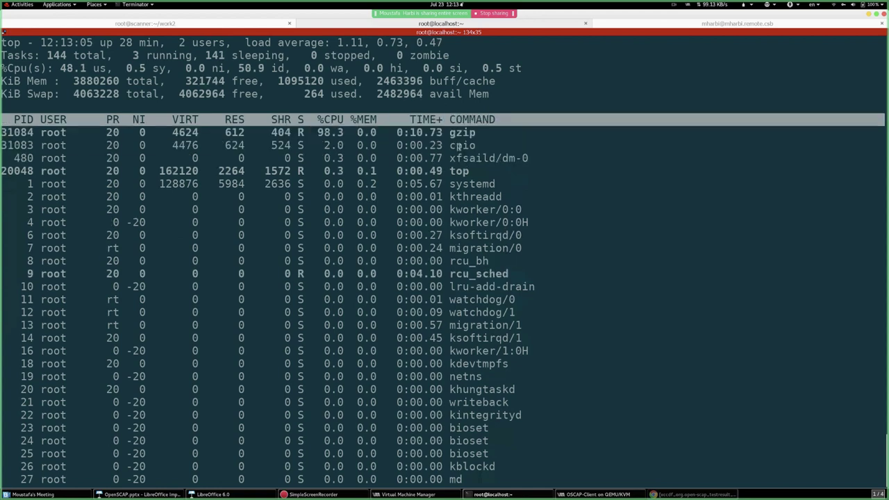
{"action": "key", "text": "ctrl+Page_Up"}
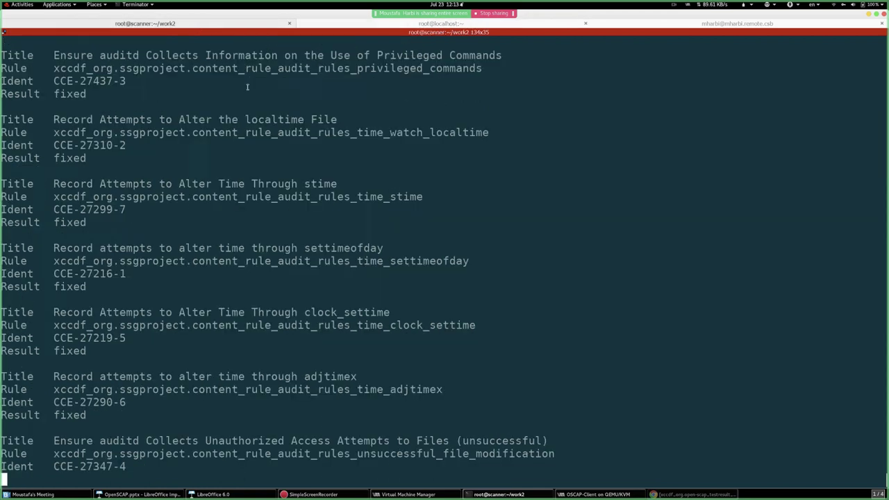
{"action": "left_click", "coordinate": [450, 24]}
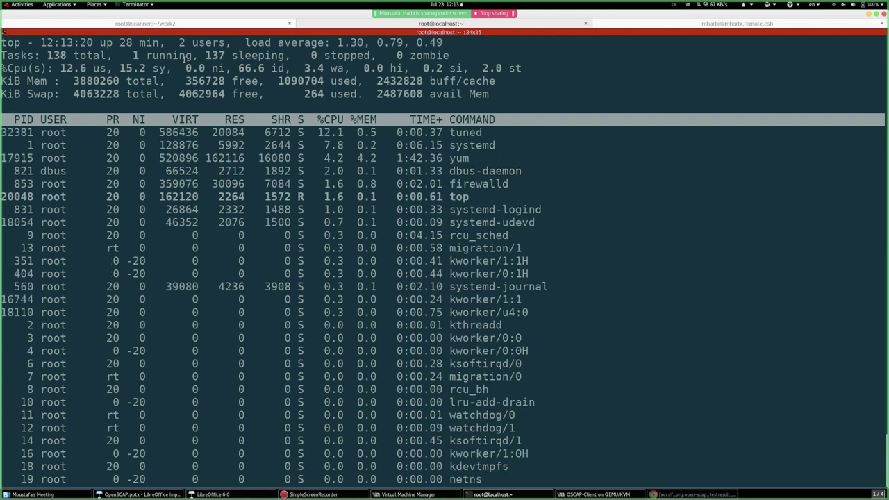
{"action": "left_click", "coordinate": [148, 24]}
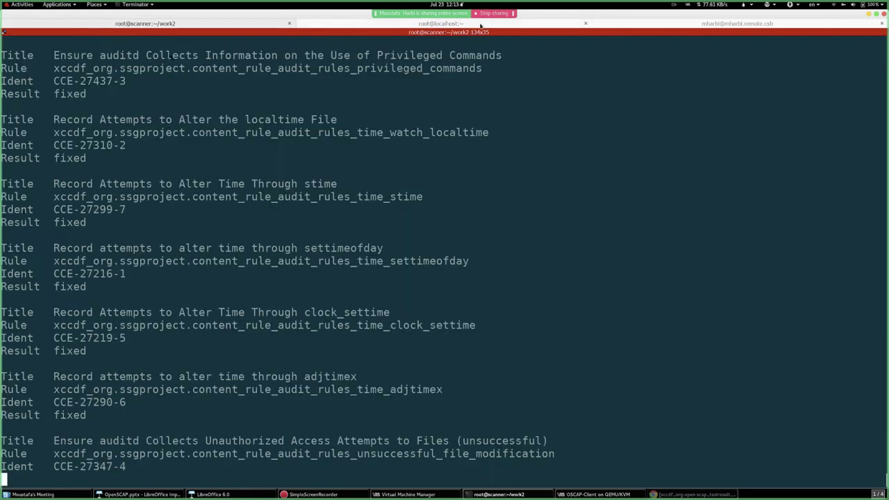
{"action": "left_click", "coordinate": [480, 25]}
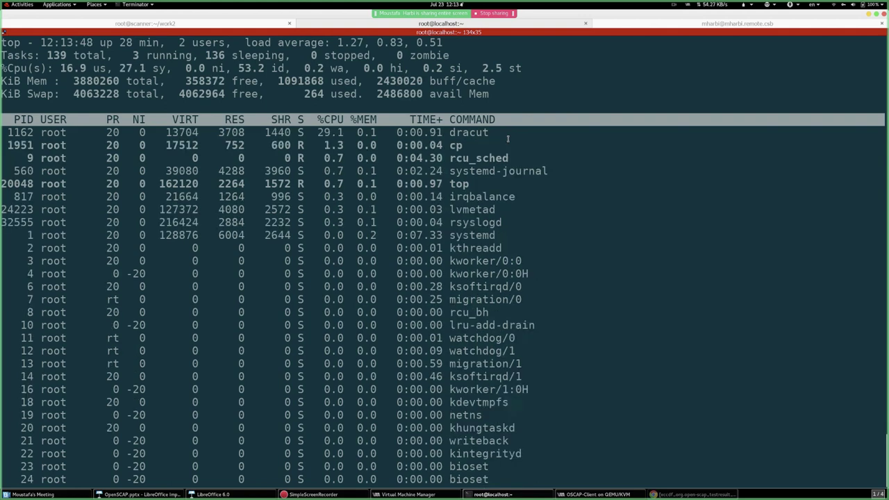
{"action": "left_click", "coordinate": [266, 24]}
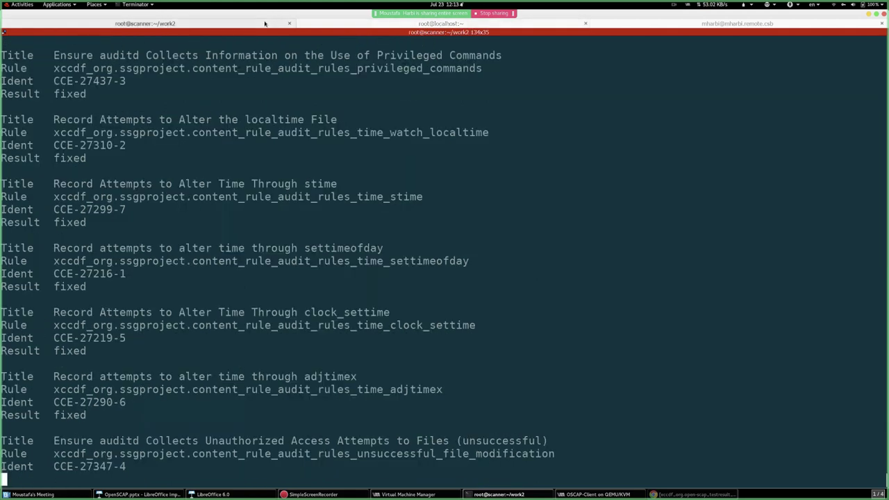
{"action": "left_click", "coordinate": [352, 23]}
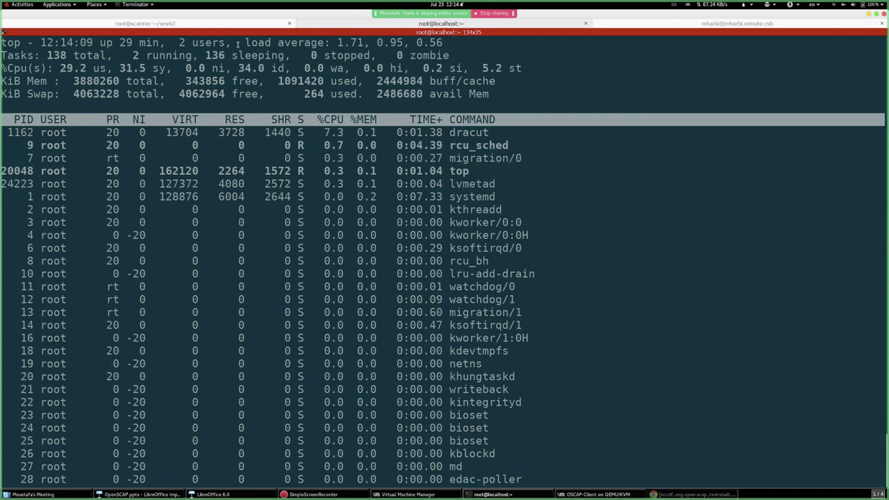
{"action": "left_click", "coordinate": [155, 24]}
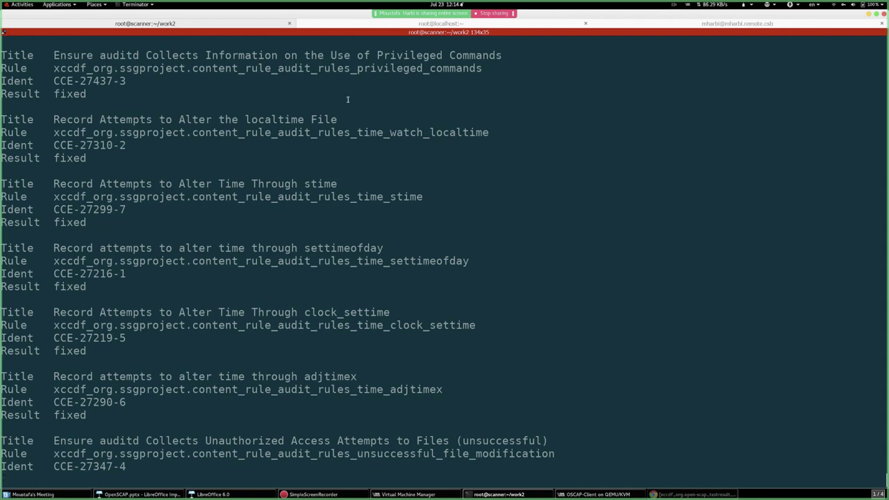
- Compare the scanner's OpenSCAP results with the client's top, highlighting the gzip, cpio and dracut processes
{"action": "scroll", "coordinate": [214, 180], "scroll_direction": "up", "scroll_amount": 5}
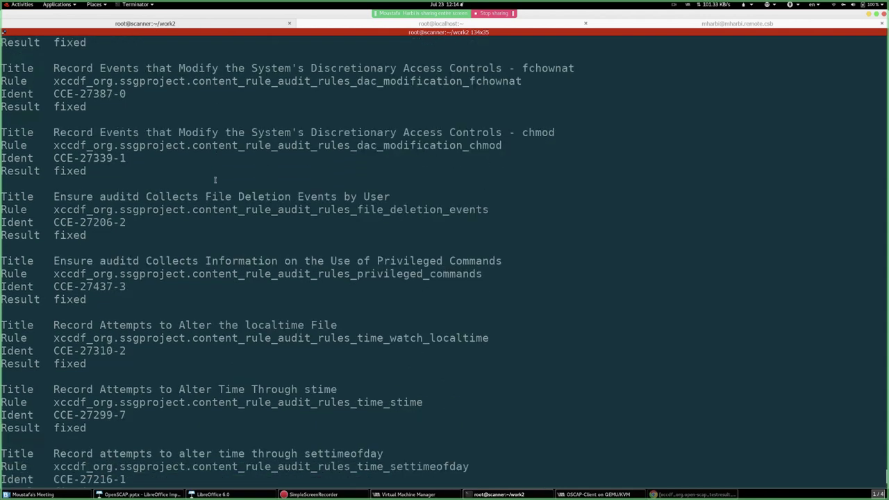
{"action": "scroll", "coordinate": [223, 198], "scroll_direction": "down", "scroll_amount": 5}
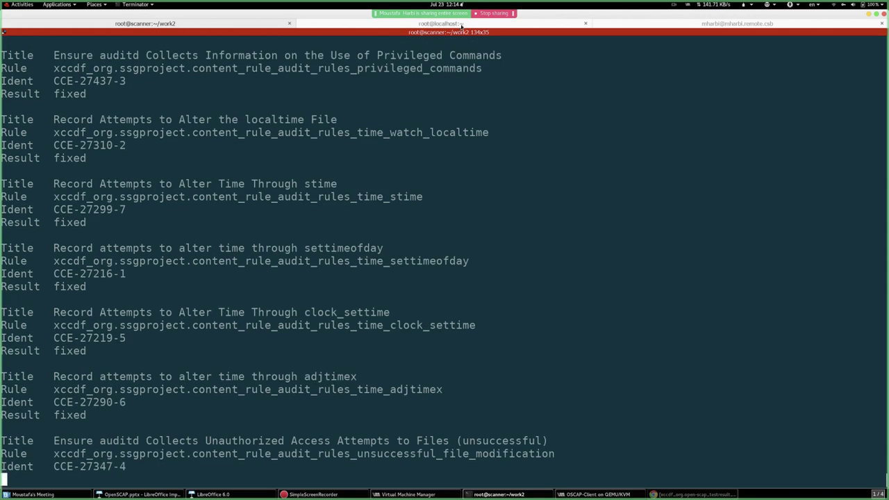
{"action": "left_click", "coordinate": [459, 24]}
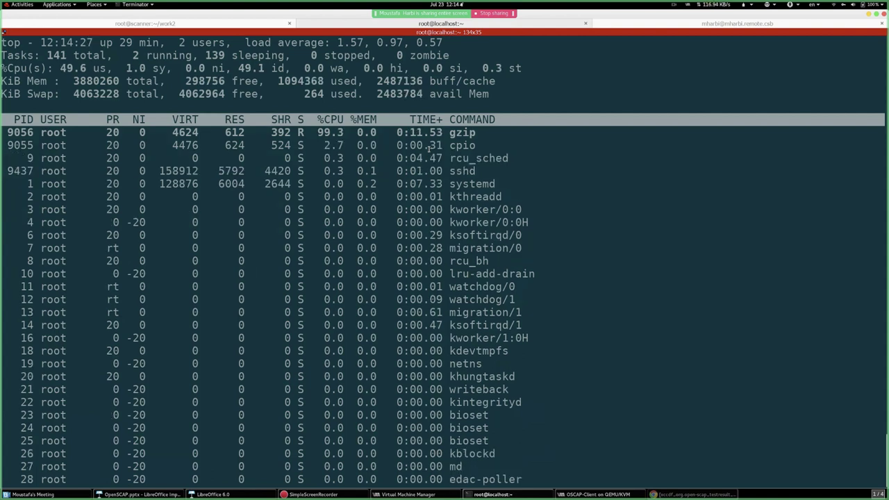
{"action": "left_click", "coordinate": [187, 23]}
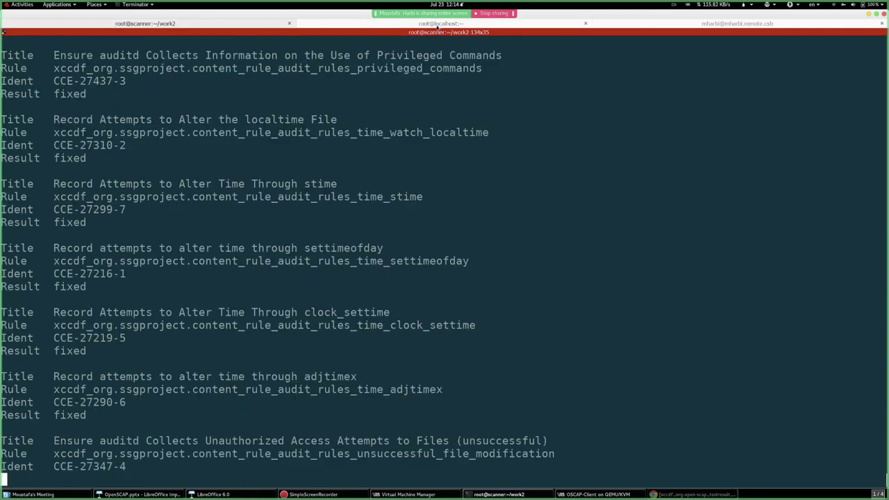
{"action": "left_click", "coordinate": [457, 24]}
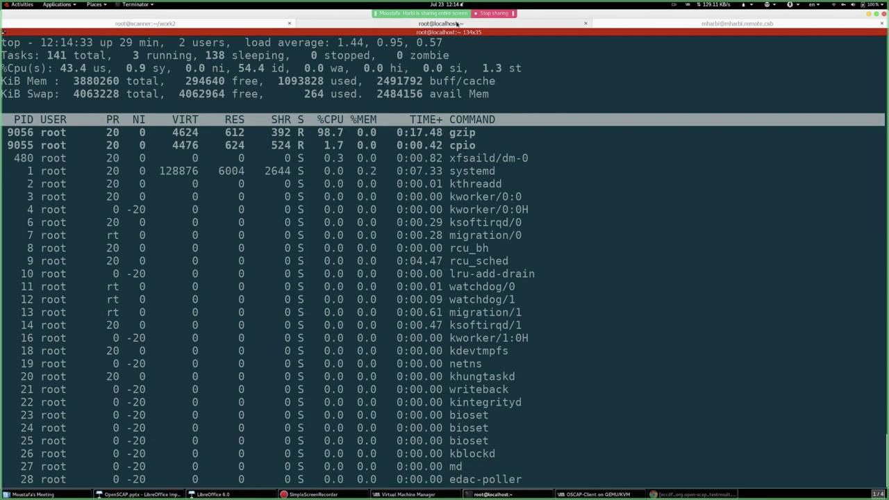
{"action": "left_click_drag", "start_coordinate": [510, 145], "coordinate": [2, 132]}
{"action": "left_click", "coordinate": [400, 156]}
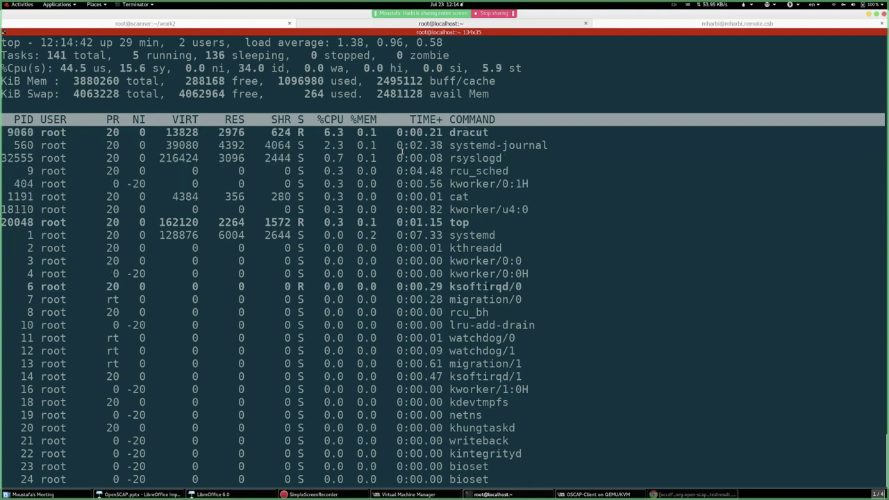
{"action": "triple_click", "coordinate": [484, 132]}
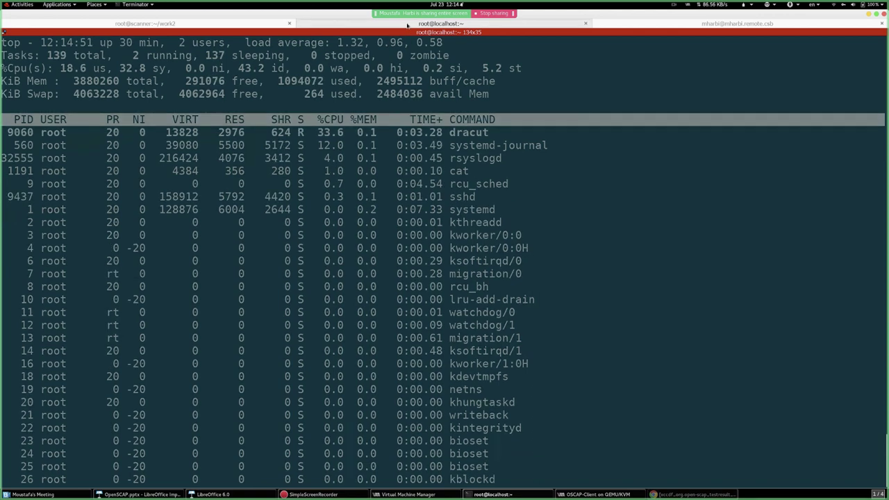
- Recheck the scanner's rule results and highlight the load average figures in top
{"action": "left_click", "coordinate": [209, 25]}
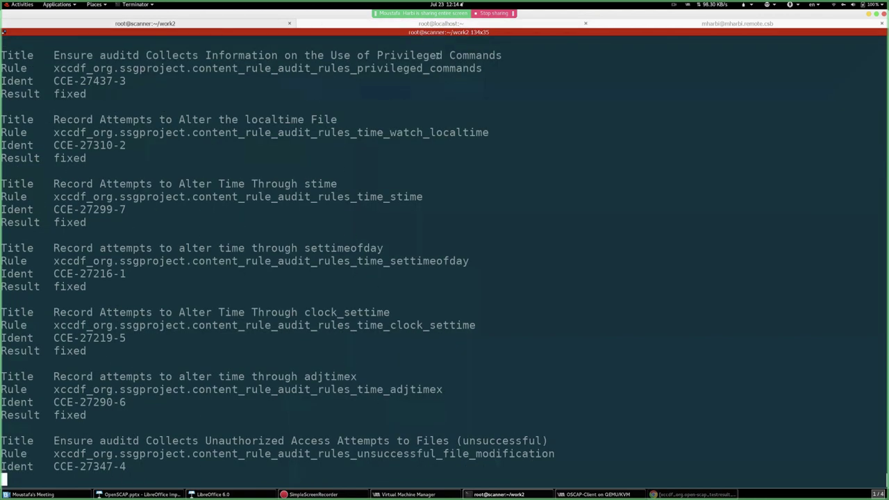
{"action": "left_click", "coordinate": [428, 23]}
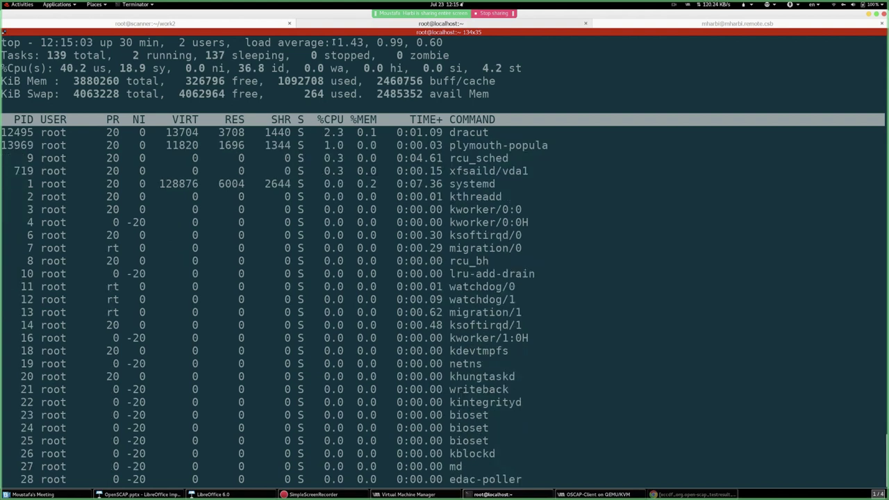
{"action": "left_click_drag", "start_coordinate": [239, 42], "coordinate": [475, 44]}
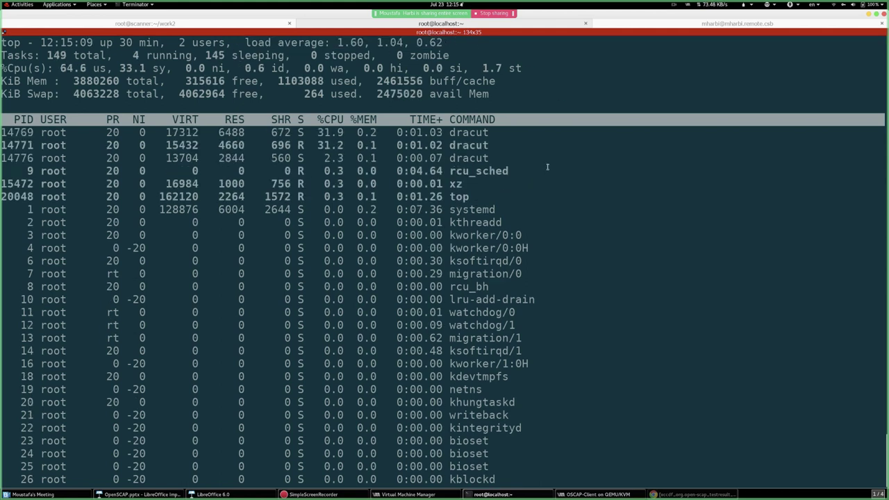
{"action": "left_click", "coordinate": [232, 28]}
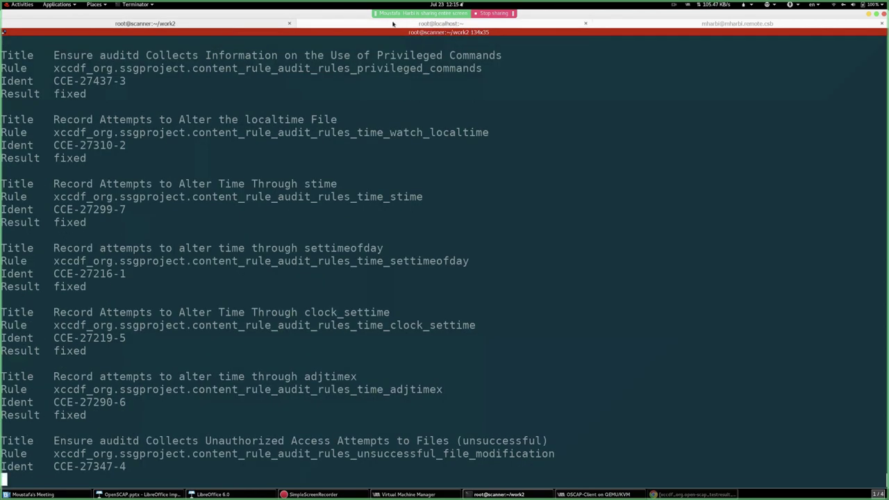
{"action": "left_click", "coordinate": [392, 24]}
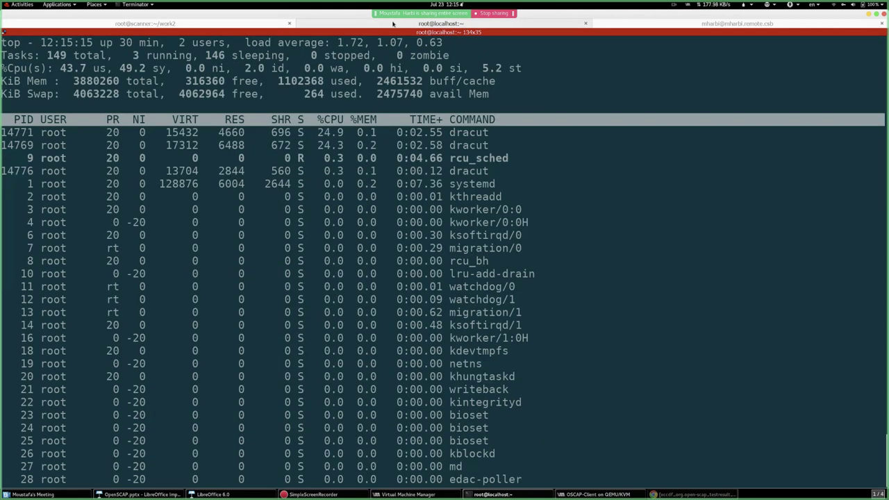
- Settle on the remote workstation shell with the cursor at the start of the scp command
{"action": "left_click", "coordinate": [643, 27]}
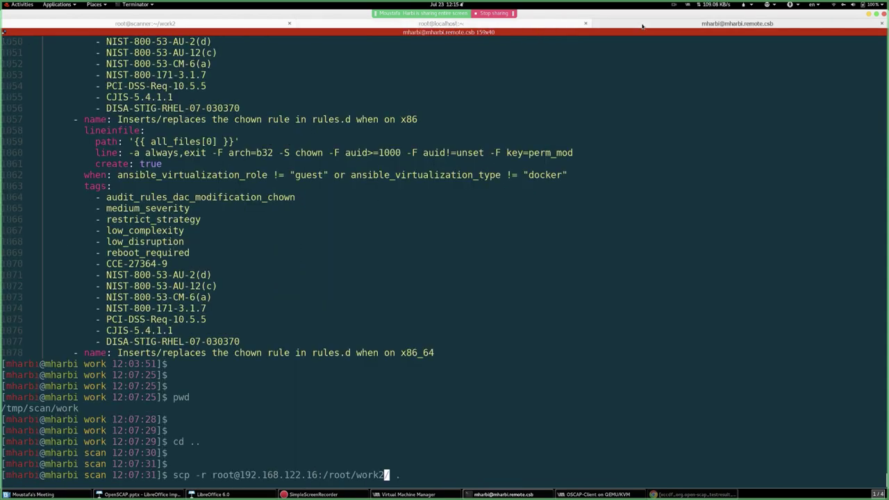
{"action": "left_click", "coordinate": [207, 27]}
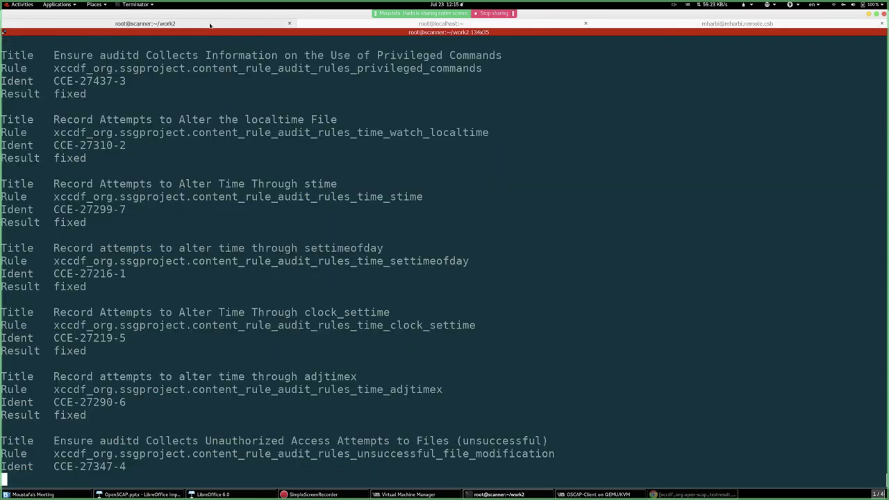
{"action": "left_click", "coordinate": [387, 24]}
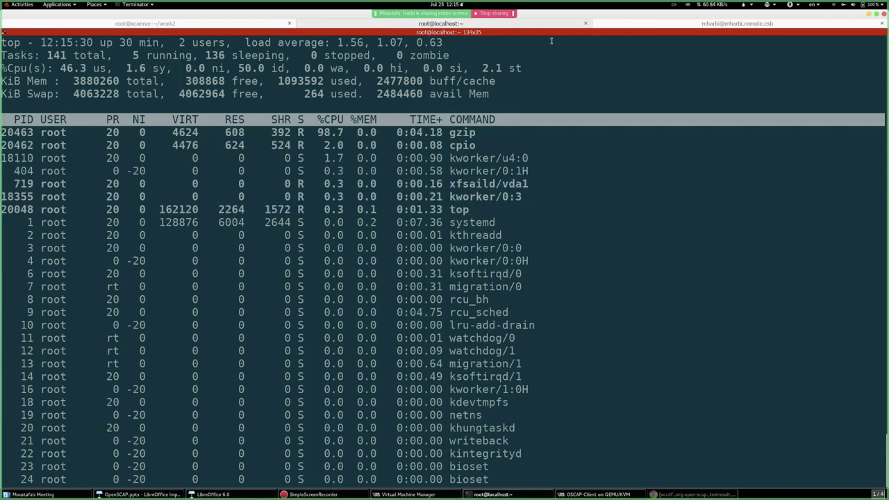
{"action": "left_click", "coordinate": [649, 28]}
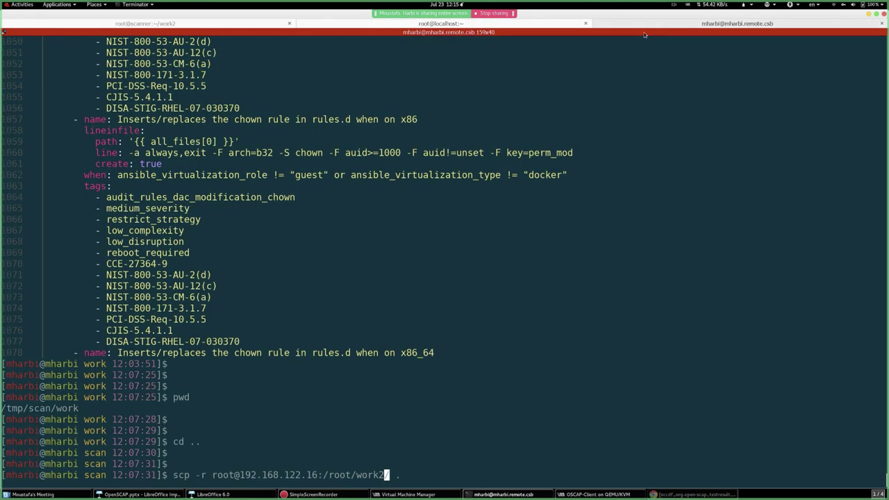
{"action": "key", "text": "Home"}
- Comment out the pending scp command with a leading #
{"action": "type", "text": "#"}
{"action": "key", "text": "Return"}
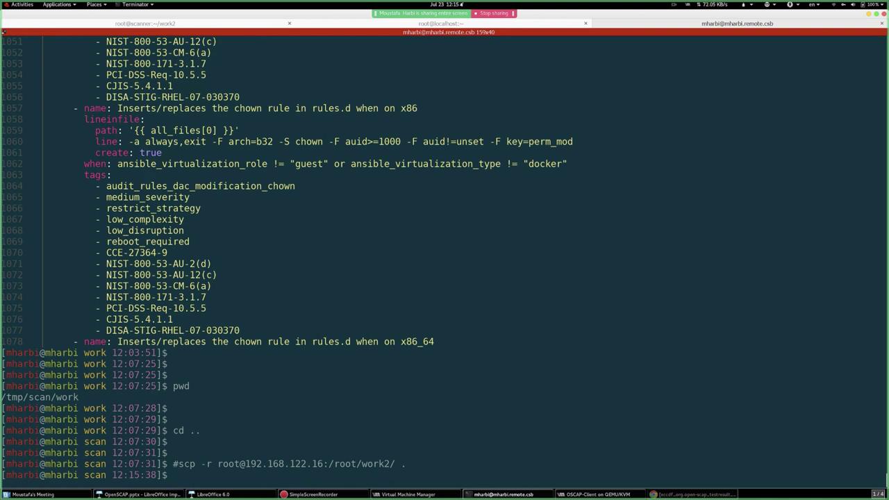
{"action": "key", "text": "Return"}
{"action": "key", "text": "Return"}
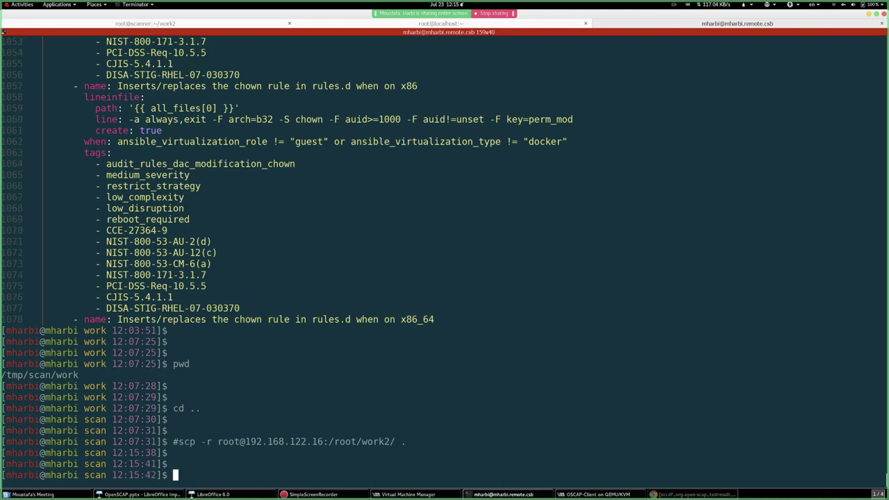
- Build the path /usr/share/scap-security-guide/kickstart/ with tab completion in an ls command
{"action": "type", "text": "ls /us"}
{"action": "key", "text": "Tab"}
{"action": "type", "text": "sh"}
{"action": "key", "text": "Tab"}
{"action": "type", "text": "sc"}
{"action": "key", "text": "Tab"}
{"action": "key", "text": "Tab"}
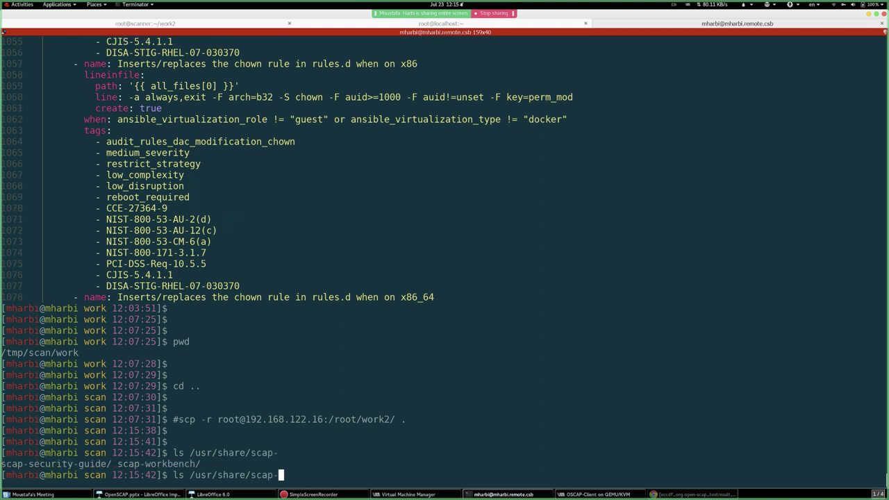
{"action": "type", "text": "we"}
{"action": "key", "text": "BackSpace"}
{"action": "key", "text": "BackSpace"}
{"action": "type", "text": "s"}
{"action": "key", "text": "Tab"}
{"action": "key", "text": "Tab"}
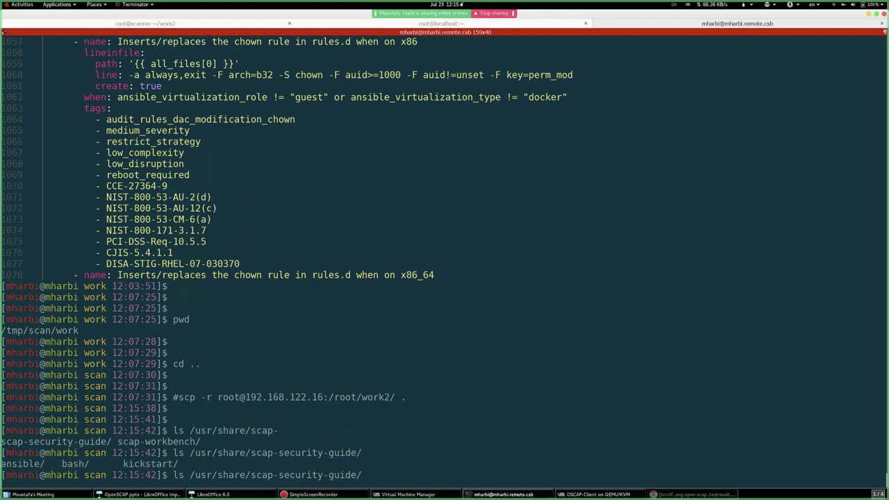
{"action": "type", "text": "ki"}
{"action": "key", "text": "Tab"}
- Change into the kickstart folder and list its seven kickstart files
{"action": "key", "text": "ctrl+l"}
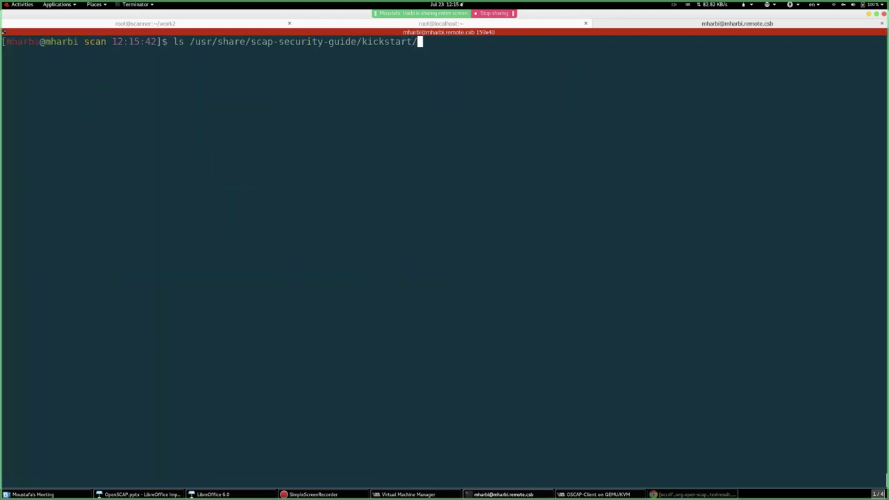
{"action": "key", "text": "ctrl+a"}
{"action": "key", "text": "Delete"}
{"action": "key", "text": "Delete"}
{"action": "type", "text": "cd"}
{"action": "key", "text": "Return"}
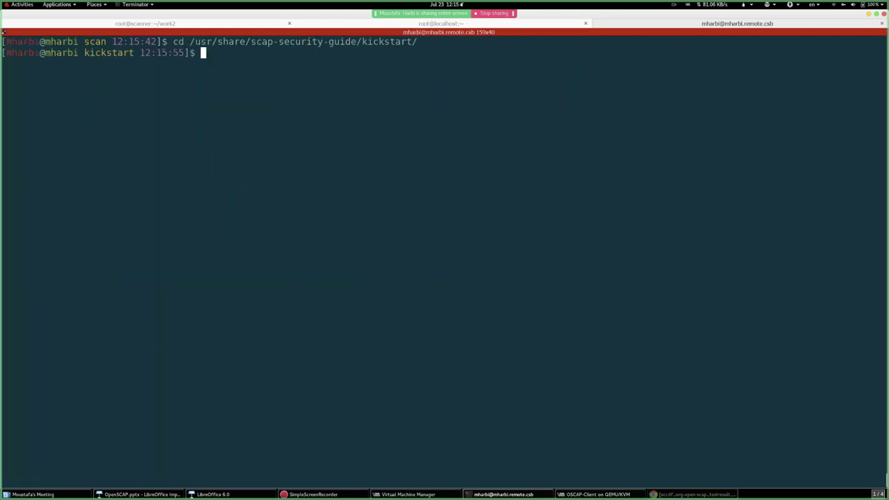
{"action": "type", "text": "ls"}
{"action": "key", "text": "Return"}
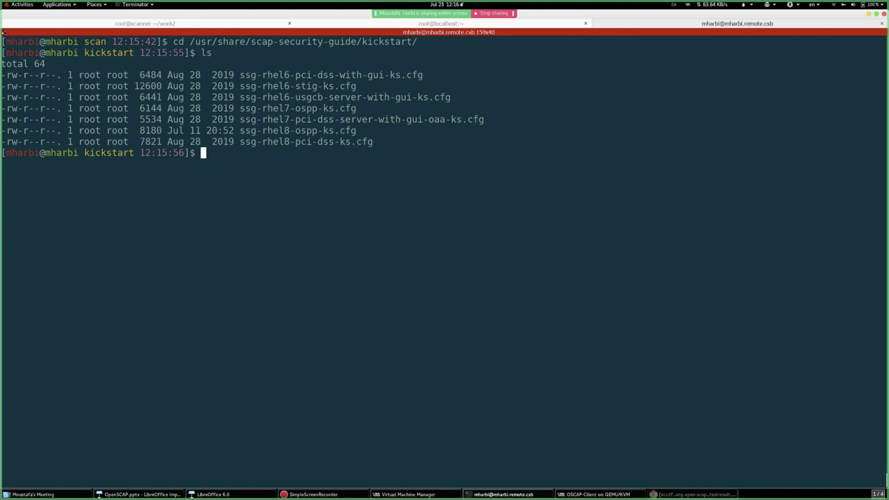
- Type cat followed by the pasted filename ssg-rhel7-pci-dss-server-with-gui-oaa-ks.cfg
{"action": "type", "text": "cat"}
{"action": "double_click", "coordinate": [311, 120]}
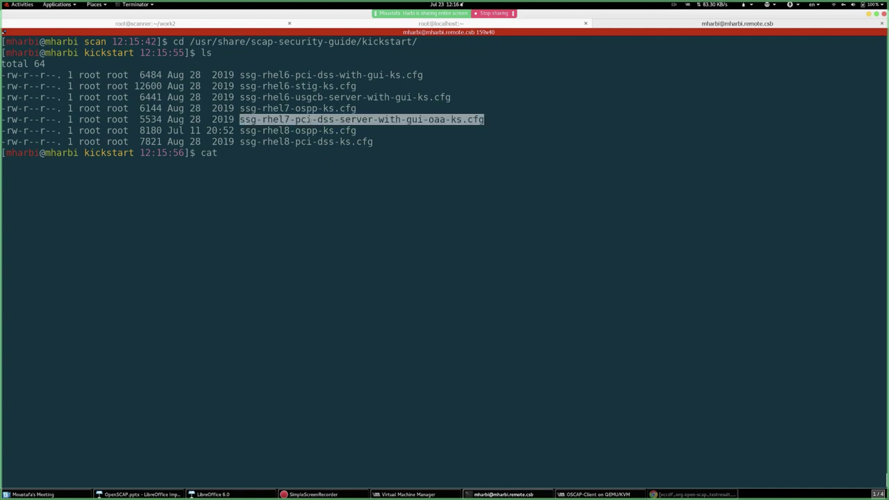
{"action": "middle_click", "coordinate": [361, 195]}
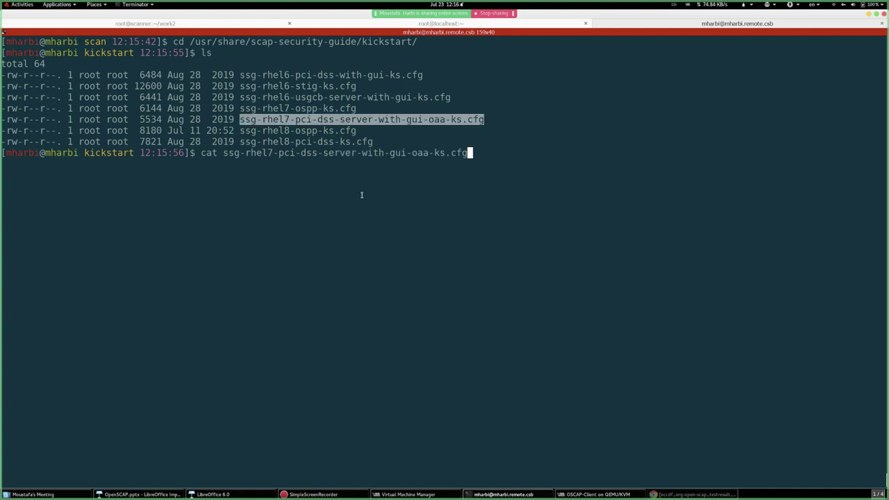
- Display the PCI-DSS kickstart file and point out the install directive on line 11
{"action": "key", "text": "Return"}
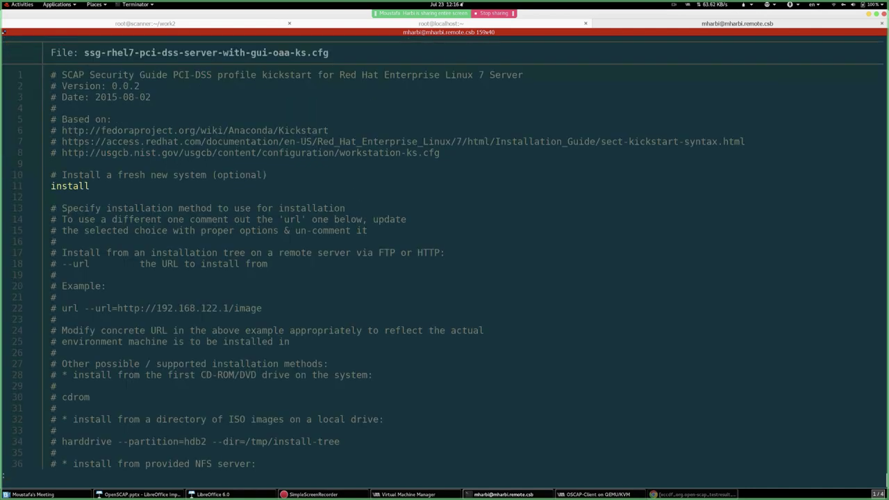
{"action": "double_click", "coordinate": [74, 185]}
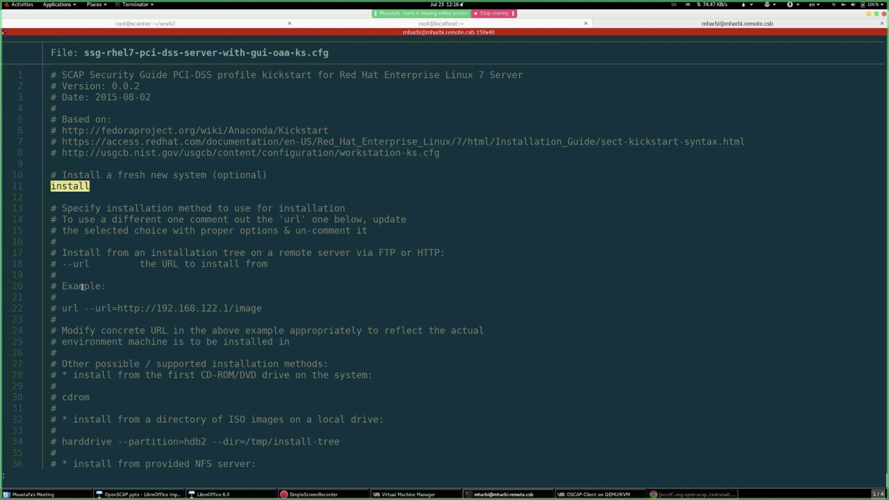
{"action": "left_click", "coordinate": [147, 314]}
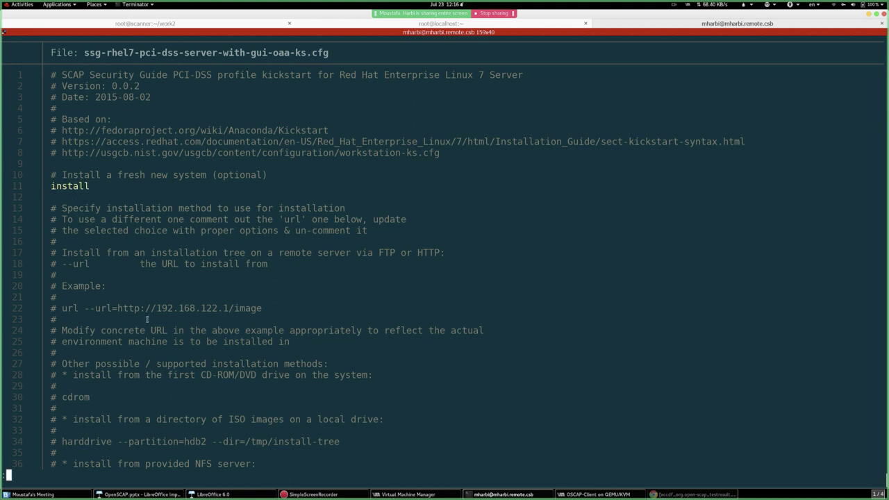
- Scroll past language, network and partitioning settings down to the OSCAP add-on section
{"action": "key", "text": "Down"}
{"action": "key", "text": "Down"}
{"action": "key", "text": "Down"}
{"action": "key", "text": "Down"}
{"action": "key", "text": "Down"}
{"action": "key", "text": "Down"}
{"action": "key", "text": "Down"}
{"action": "key", "text": "Down"}
{"action": "key", "text": "Down"}
{"action": "key", "text": "Down"}
{"action": "key", "text": "Down"}
{"action": "key", "text": "Down"}
{"action": "key", "text": "Down"}
{"action": "key", "text": "Down"}
{"action": "key", "text": "Down"}
{"action": "key", "text": "Down"}
{"action": "key", "text": "Down"}
{"action": "key", "text": "Down"}
{"action": "key", "text": "Down"}
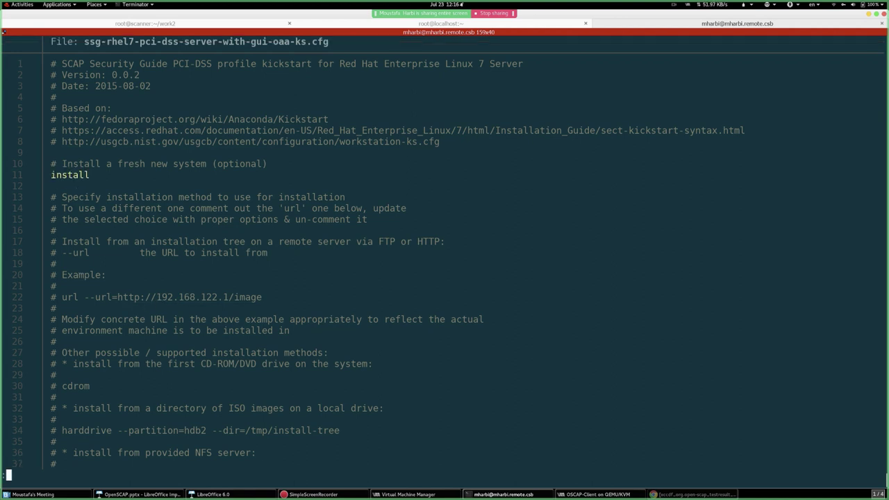
{"action": "key", "text": "Down"}
{"action": "key", "text": "Down"}
{"action": "key", "text": "Down"}
{"action": "key", "text": "Down"}
{"action": "key", "text": "Down"}
{"action": "key", "text": "Down"}
{"action": "key", "text": "Down"}
{"action": "key", "text": "Down"}
{"action": "key", "text": "Down"}
{"action": "key", "text": "Down"}
{"action": "key", "text": "Down"}
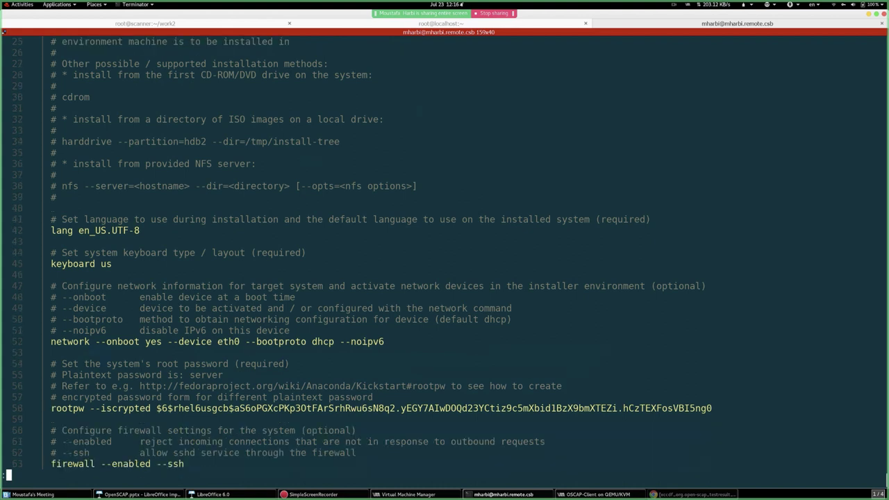
{"action": "key", "text": "Down"}
{"action": "key", "text": "Down"}
{"action": "key", "text": "Down"}
{"action": "key", "text": "Down"}
{"action": "key", "text": "Down"}
{"action": "key", "text": "Down"}
{"action": "key", "text": "Down"}
{"action": "key", "text": "Down"}
{"action": "key", "text": "Down"}
{"action": "key", "text": "Down"}
{"action": "key", "text": "Down"}
{"action": "key", "text": "Down"}
{"action": "key", "text": "Down"}
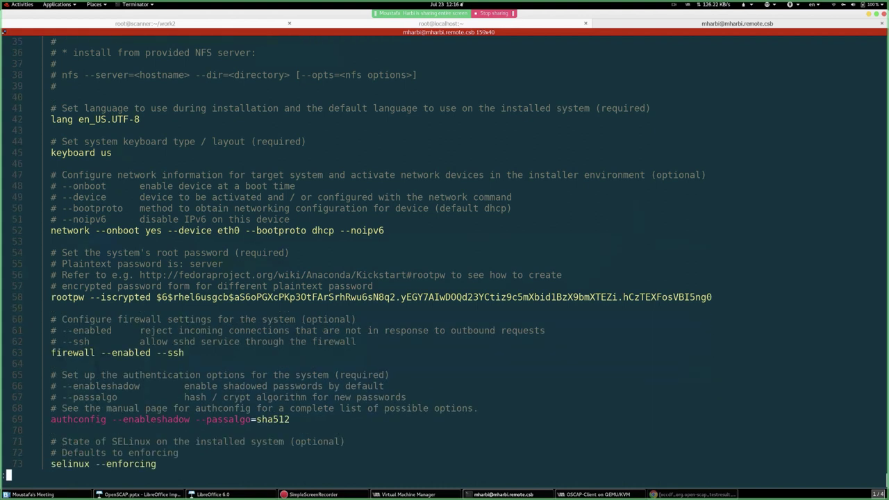
{"action": "key", "text": "Down"}
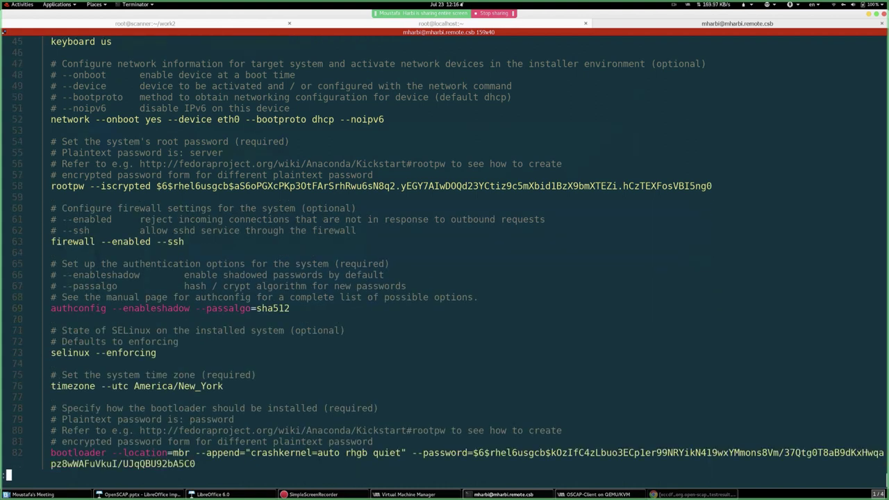
{"action": "key", "text": "Down"}
{"action": "key", "text": "Down"}
{"action": "key", "text": "Down"}
{"action": "key", "text": "Down"}
{"action": "key", "text": "Down"}
{"action": "key", "text": "Down"}
{"action": "key", "text": "Down"}
{"action": "key", "text": "Down"}
{"action": "key", "text": "Down"}
{"action": "key", "text": "Down"}
{"action": "key", "text": "Down"}
{"action": "key", "text": "Down"}
{"action": "key", "text": "Down"}
{"action": "key", "text": "Down"}
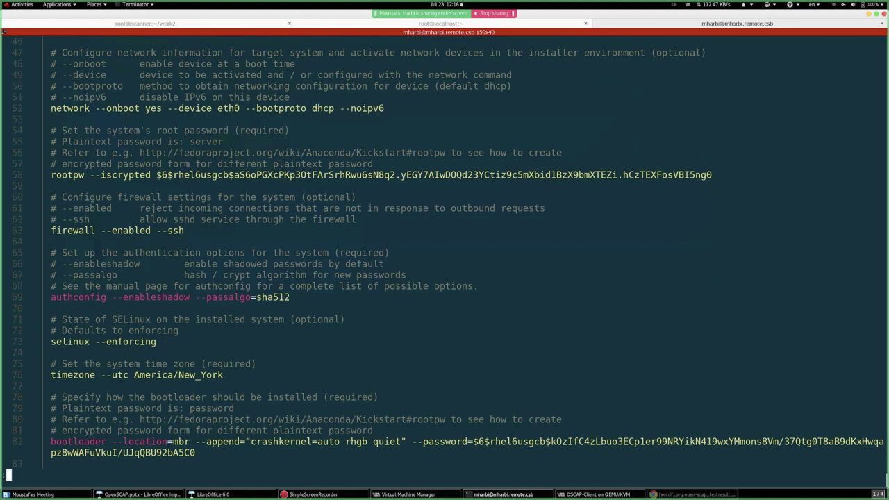
{"action": "key", "text": "Down"}
{"action": "key", "text": "Down"}
{"action": "key", "text": "Down"}
{"action": "key", "text": "Down"}
{"action": "key", "text": "Down"}
{"action": "key", "text": "Down"}
{"action": "key", "text": "Down"}
{"action": "key", "text": "Down"}
{"action": "key", "text": "Down"}
{"action": "key", "text": "Down"}
{"action": "key", "text": "Down"}
{"action": "key", "text": "Down"}
{"action": "key", "text": "Down"}
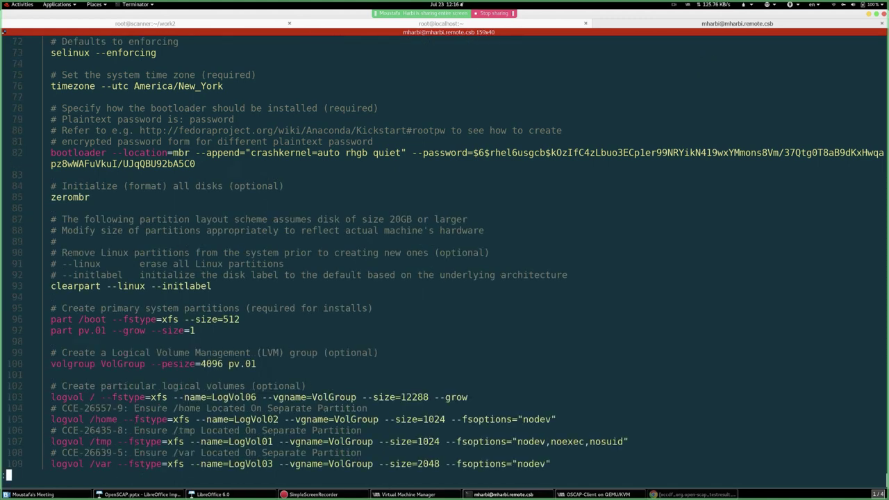
{"action": "key", "text": "Down"}
{"action": "key", "text": "Down"}
{"action": "key", "text": "Down"}
{"action": "key", "text": "Down"}
{"action": "key", "text": "Down"}
{"action": "key", "text": "Down"}
{"action": "key", "text": "Down"}
{"action": "key", "text": "Down"}
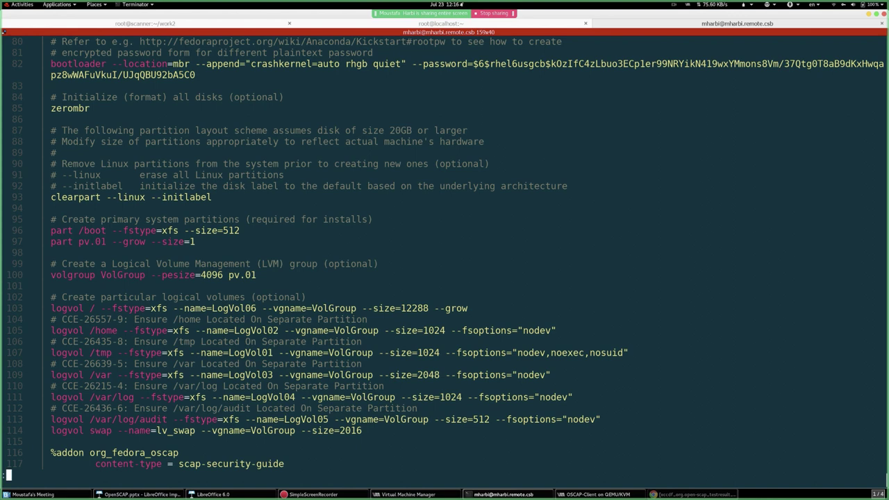
{"action": "key", "text": "Down"}
{"action": "key", "text": "Down"}
{"action": "key", "text": "Down"}
{"action": "key", "text": "Down"}
{"action": "key", "text": "Down"}
{"action": "key", "text": "Down"}
{"action": "key", "text": "Down"}
{"action": "key", "text": "Down"}
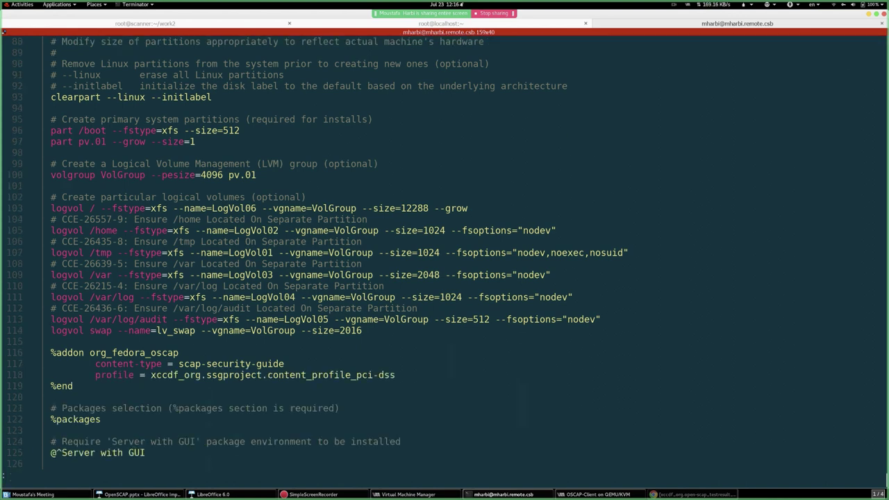
- Highlight the volgroup, pv.01 and logvol lines and the /tmp, /var, /var/log, /var/log/audit mounts
{"action": "triple_click", "coordinate": [47, 175]}
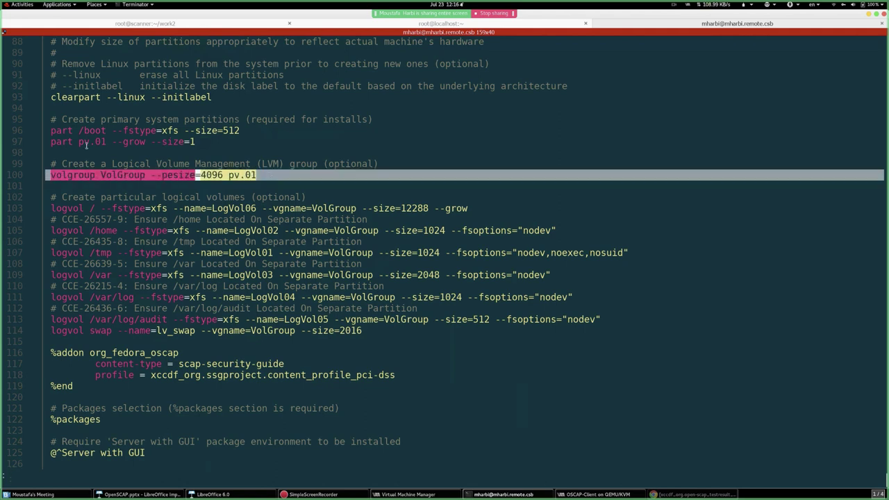
{"action": "left_click_drag", "start_coordinate": [62, 141], "coordinate": [146, 142]}
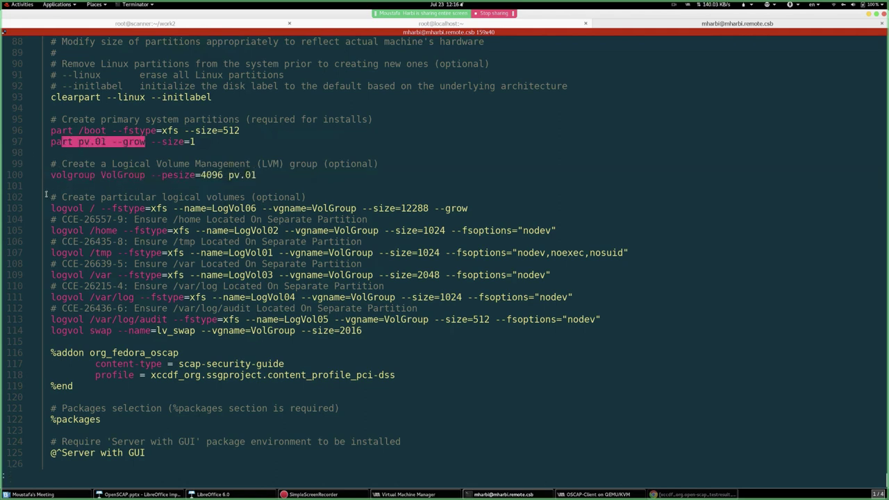
{"action": "left_click_drag", "start_coordinate": [50, 209], "coordinate": [535, 319]}
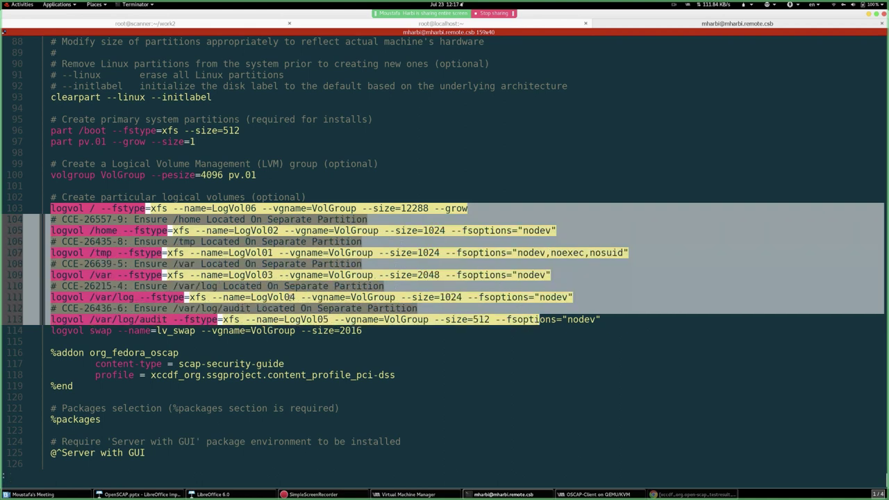
{"action": "left_click", "coordinate": [143, 260]}
{"action": "double_click", "coordinate": [94, 254]}
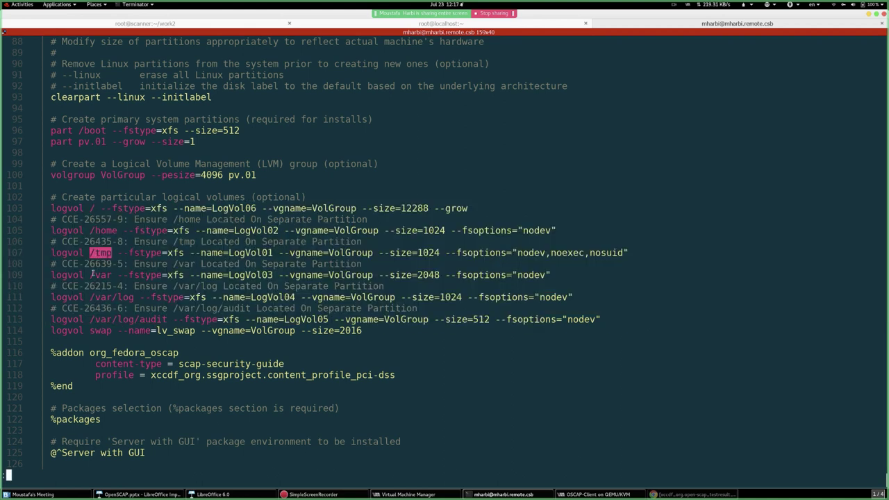
{"action": "double_click", "coordinate": [100, 275]}
{"action": "double_click", "coordinate": [103, 297]}
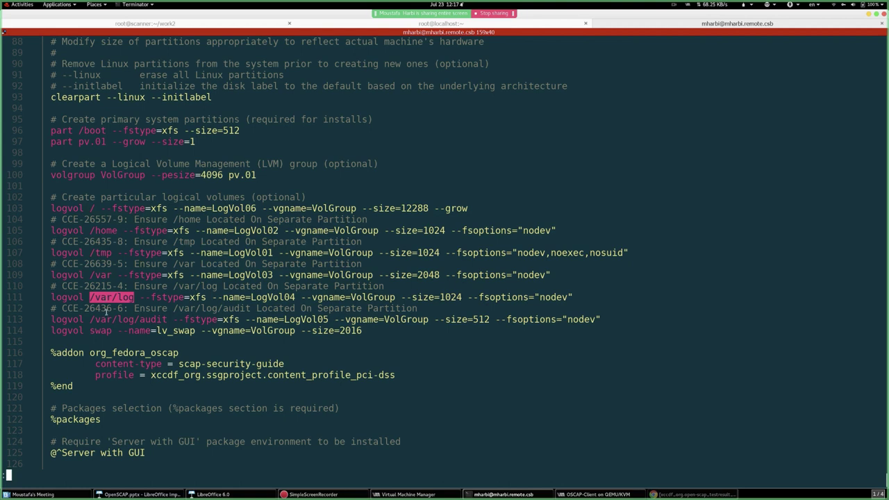
{"action": "double_click", "coordinate": [103, 320]}
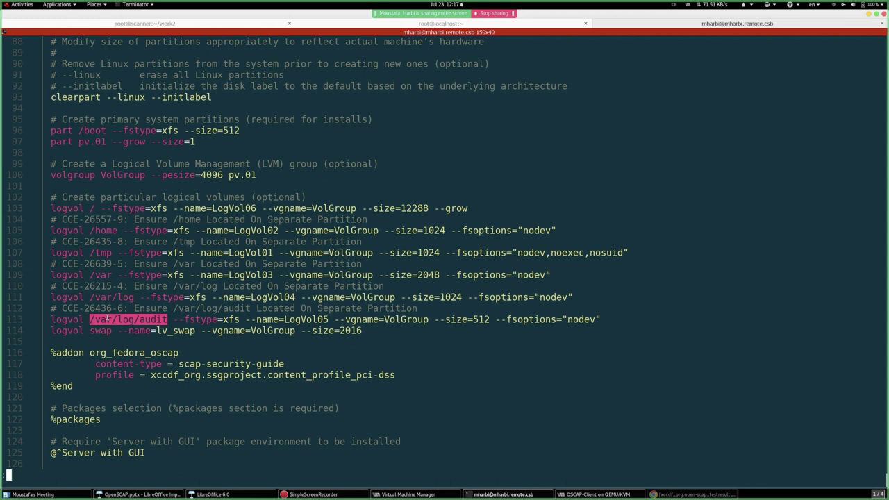
- Mark the %addon org_fedora_oscap block and its pci-dss profile value
{"action": "key", "text": "Down"}
{"action": "key", "text": "Down"}
{"action": "key", "text": "Down"}
{"action": "key", "text": "Down"}
{"action": "key", "text": "Down"}
{"action": "key", "text": "Down"}
{"action": "key", "text": "Down"}
{"action": "key", "text": "Down"}
{"action": "key", "text": "Down"}
{"action": "key", "text": "Down"}
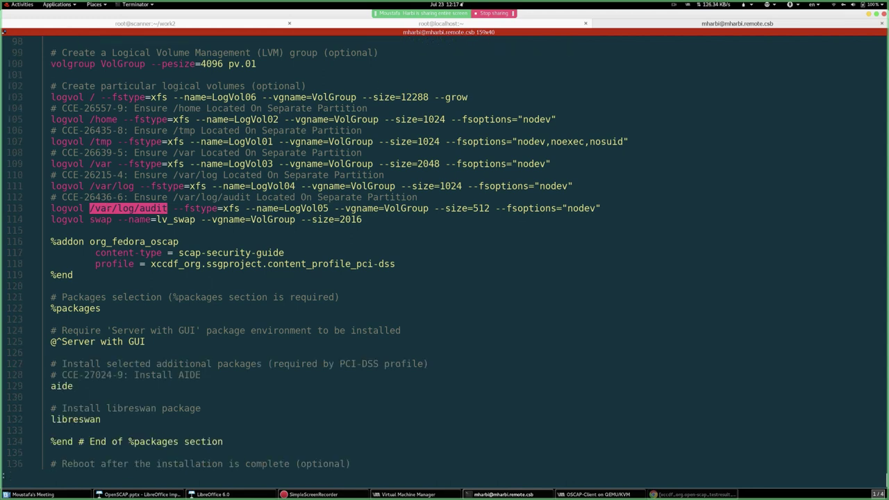
{"action": "left_click_drag", "start_coordinate": [50, 240], "coordinate": [389, 276]}
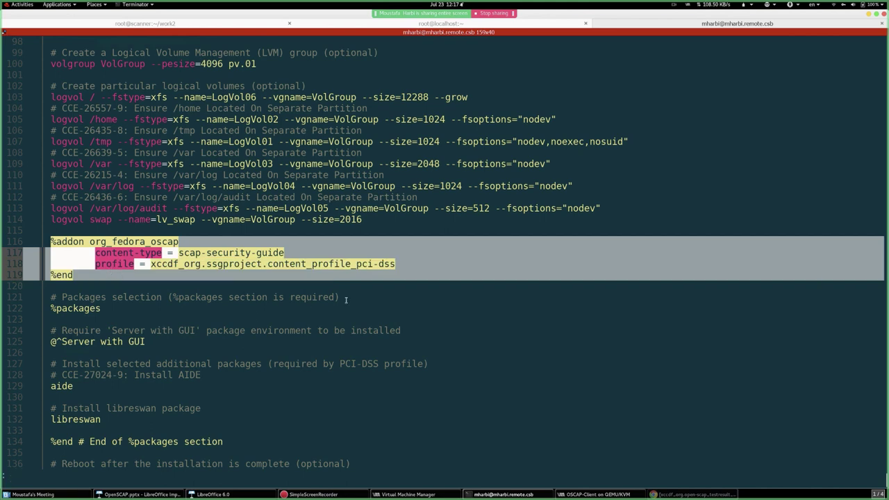
{"action": "left_click", "coordinate": [274, 265]}
{"action": "left_click_drag", "start_coordinate": [149, 264], "coordinate": [394, 264]}
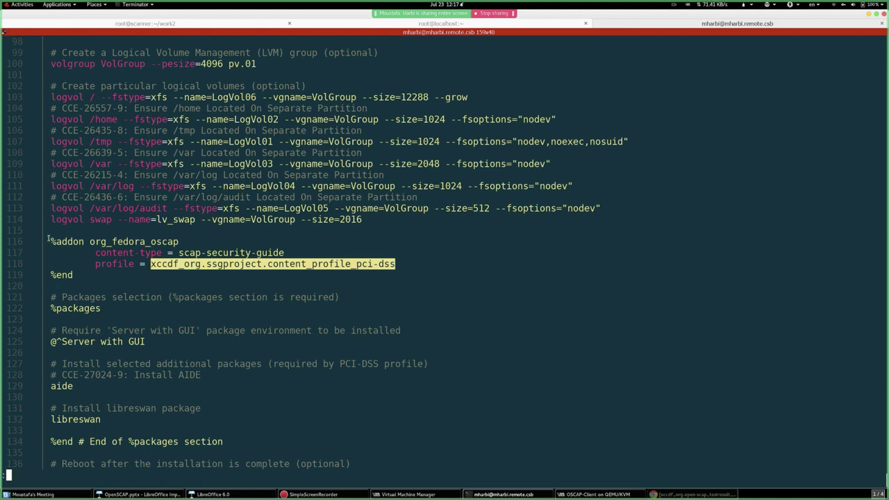
{"action": "left_click_drag", "start_coordinate": [50, 236], "coordinate": [414, 277]}
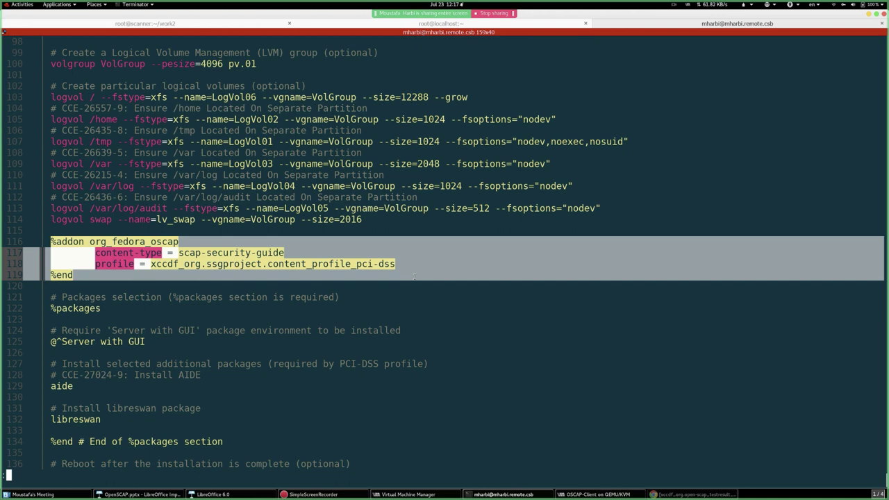
- Leave the kickstart view, list the kickstart files and pick out ssg-rhel7-ospp-ks.cfg
{"action": "key", "text": "q"}
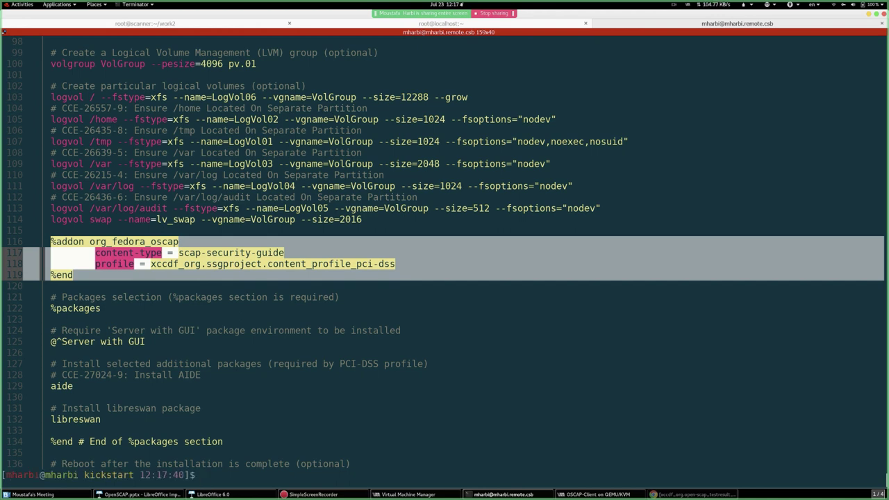
{"action": "left_click", "coordinate": [502, 273]}
{"action": "key", "text": "ctrl+l"}
{"action": "type", "text": "ls"}
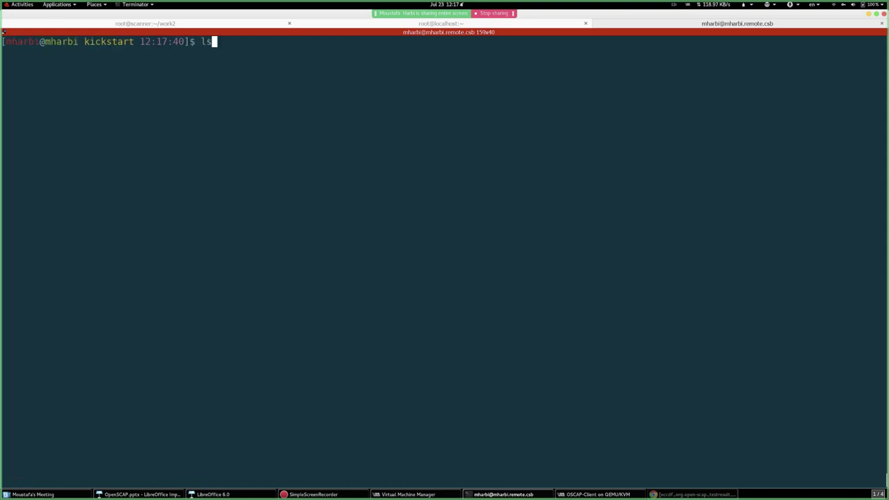
{"action": "key", "text": "Return"}
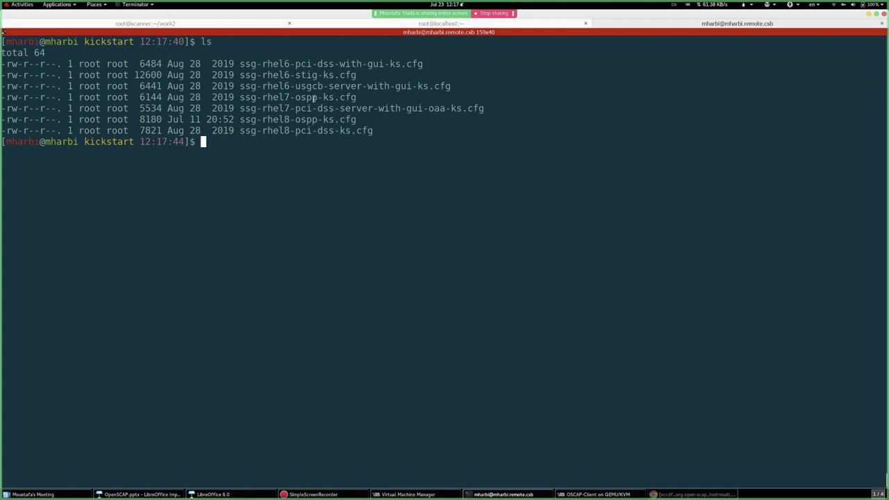
{"action": "double_click", "coordinate": [314, 97]}
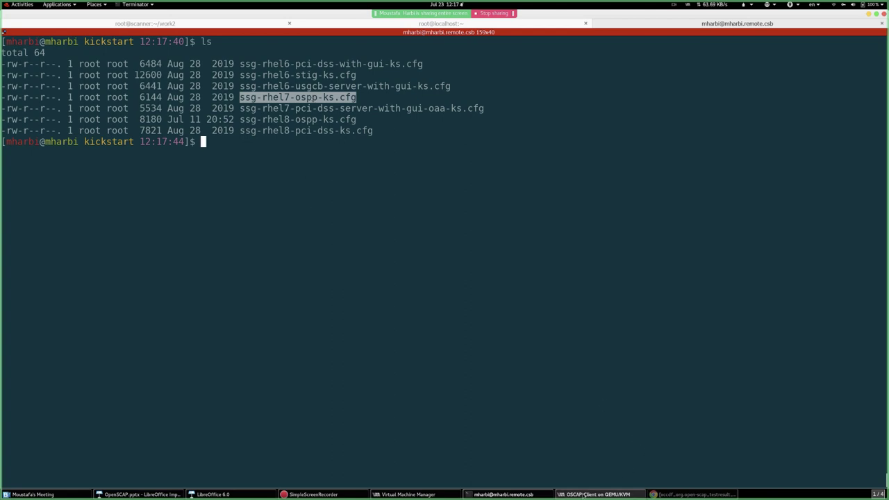
- Check the OSCAP-Client VM console, then compare the scanner results with the client's top
{"action": "left_click", "coordinate": [597, 493]}
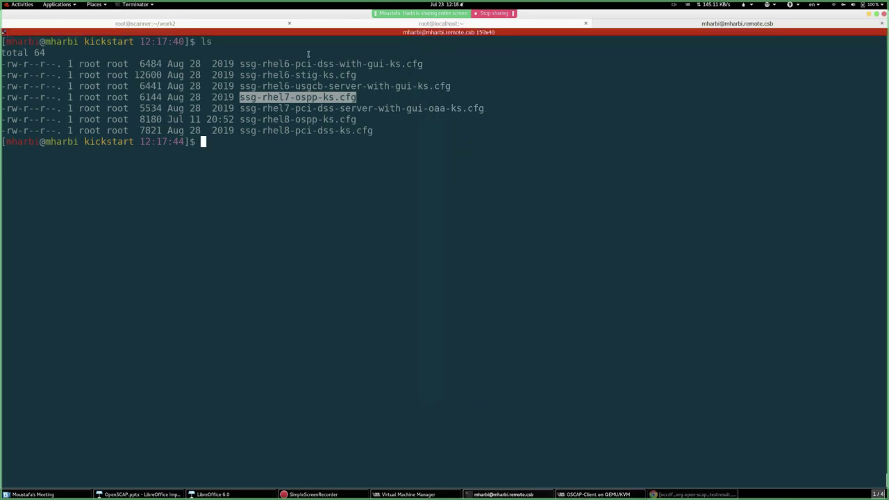
{"action": "left_click", "coordinate": [503, 493]}
{"action": "left_click", "coordinate": [327, 25]}
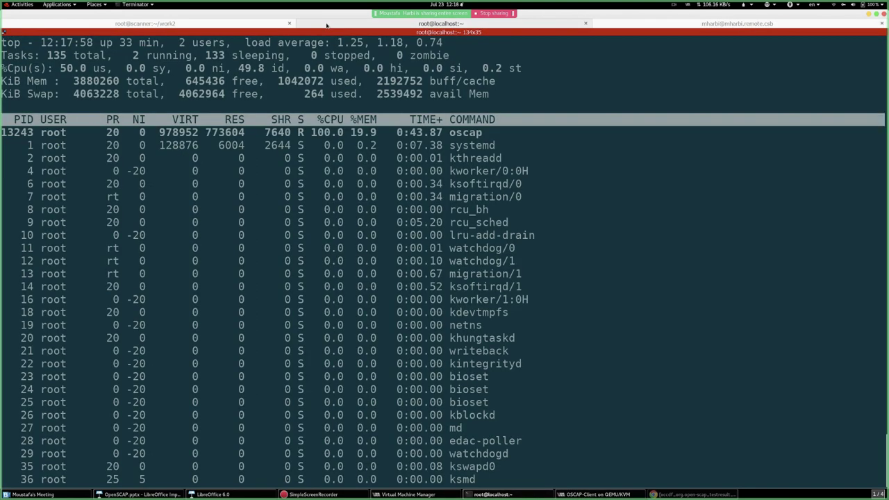
{"action": "left_click", "coordinate": [197, 23]}
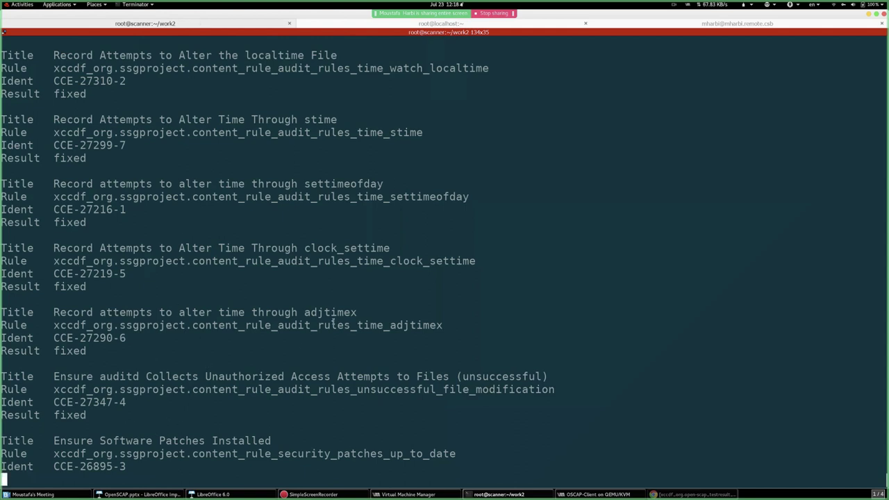
{"action": "left_click", "coordinate": [351, 24]}
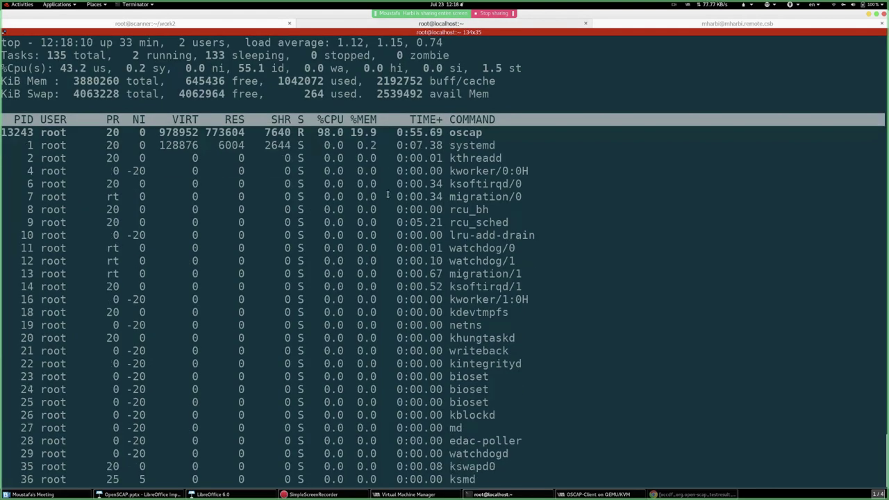
- Tail the yum log once more, then restart top showing oscap at 99.7% CPU
{"action": "key", "text": "q"}
{"action": "key", "text": "Up"}
{"action": "key", "text": "Up"}
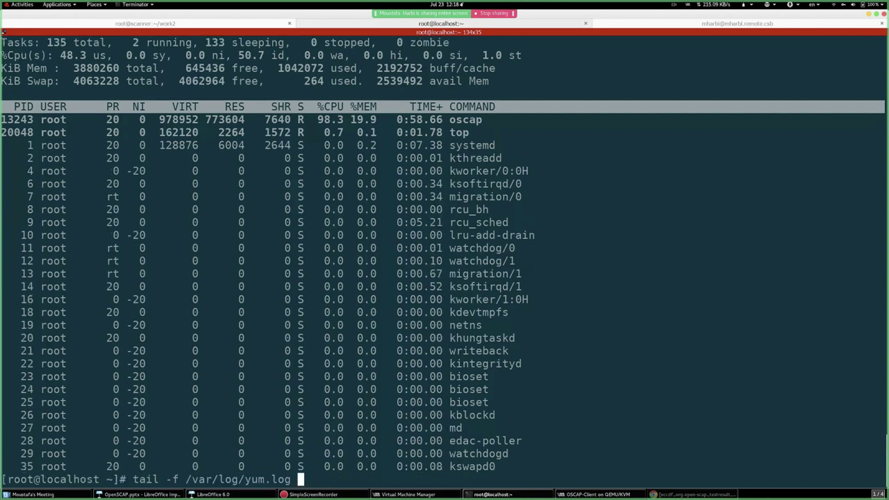
{"action": "key", "text": "Return"}
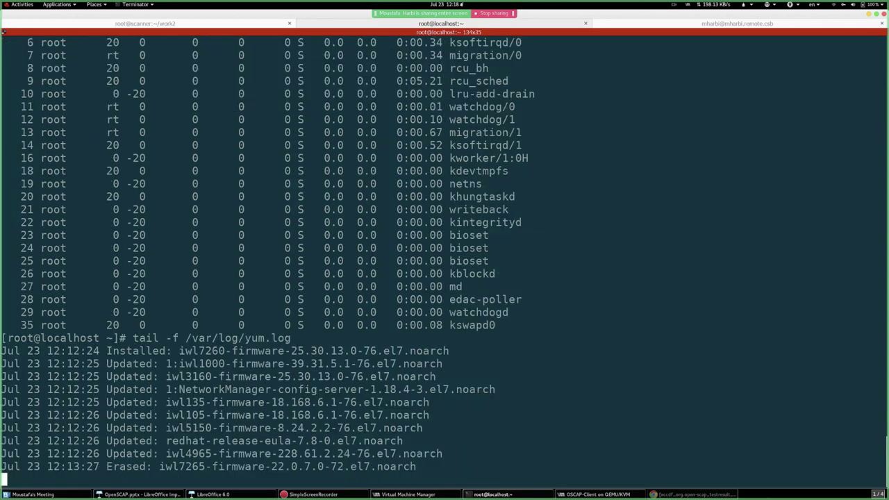
{"action": "key", "text": "ctrl+c"}
{"action": "key", "text": "ctrl+c"}
{"action": "key", "text": "Up"}
{"action": "key", "text": "Up"}
{"action": "key", "text": "Return"}
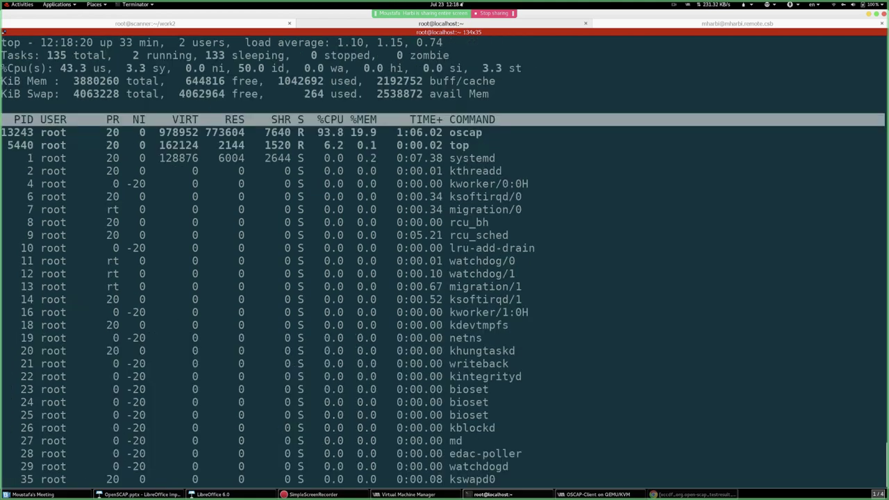
{"action": "left_click", "coordinate": [191, 22]}
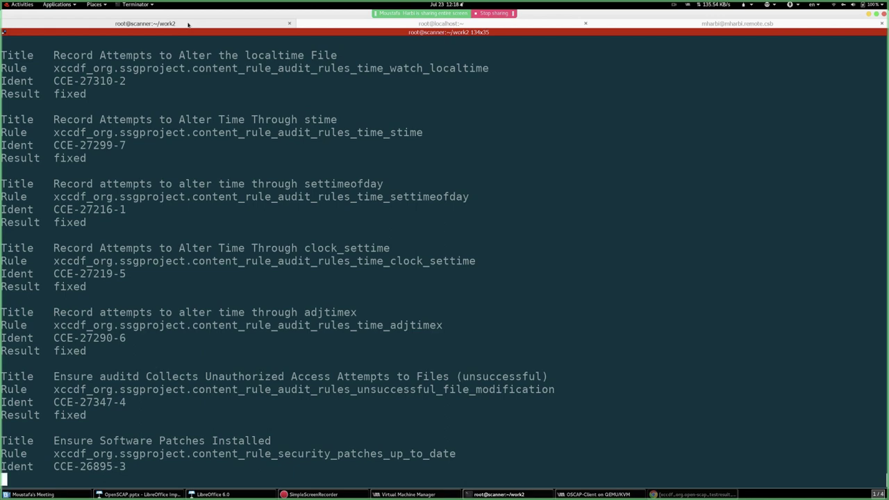
{"action": "left_click", "coordinate": [381, 25]}
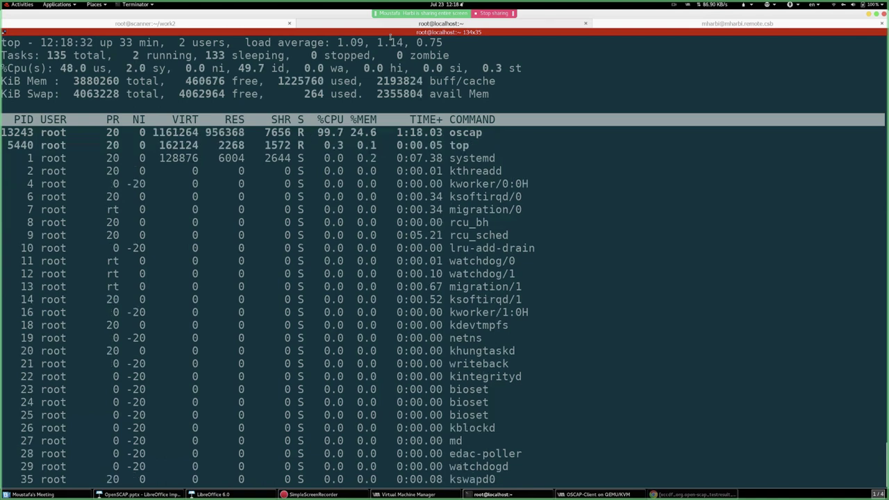
- Return to the kickstart folder shell and abandon a partial listing of /var/www/html
{"action": "left_click", "coordinate": [667, 24]}
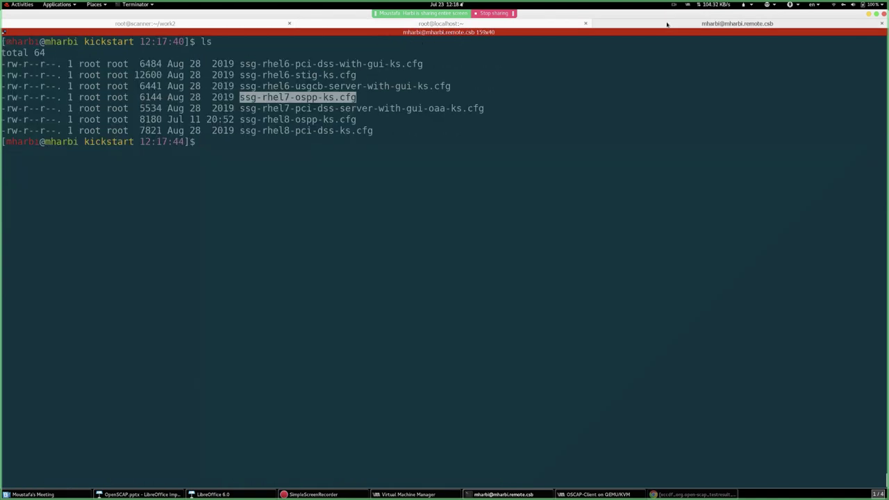
{"action": "left_click", "coordinate": [441, 140]}
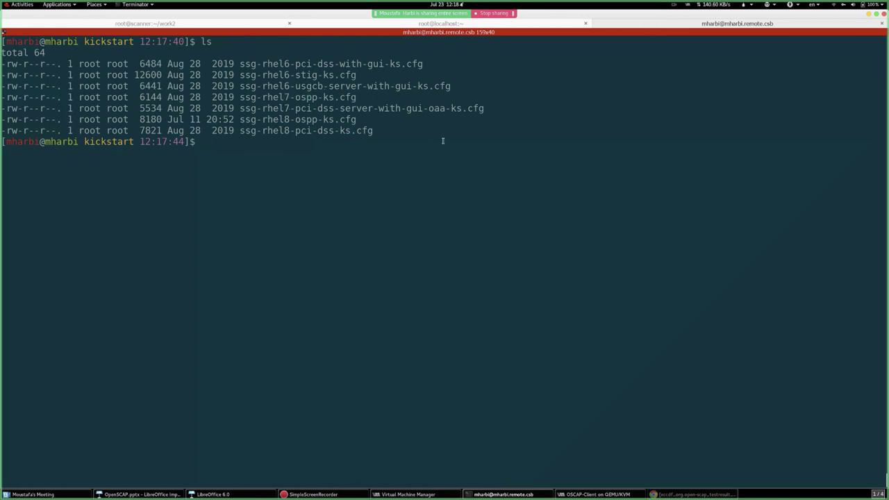
{"action": "type", "text": "ls /var/www/ht"}
{"action": "key", "text": "Tab"}
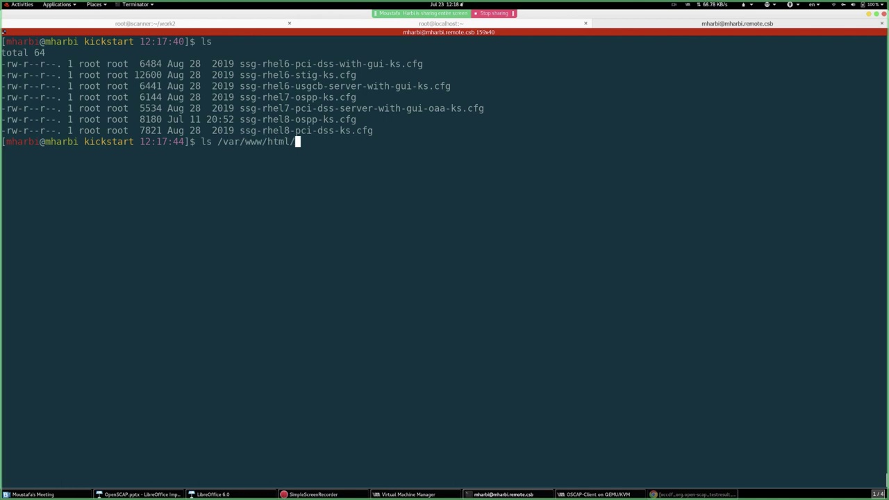
{"action": "key", "text": "ctrl+c"}
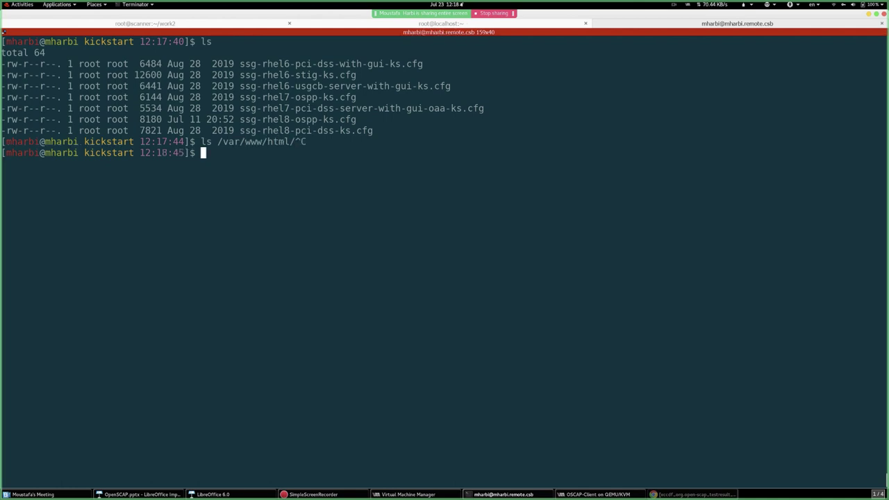
{"action": "key", "text": "Return"}
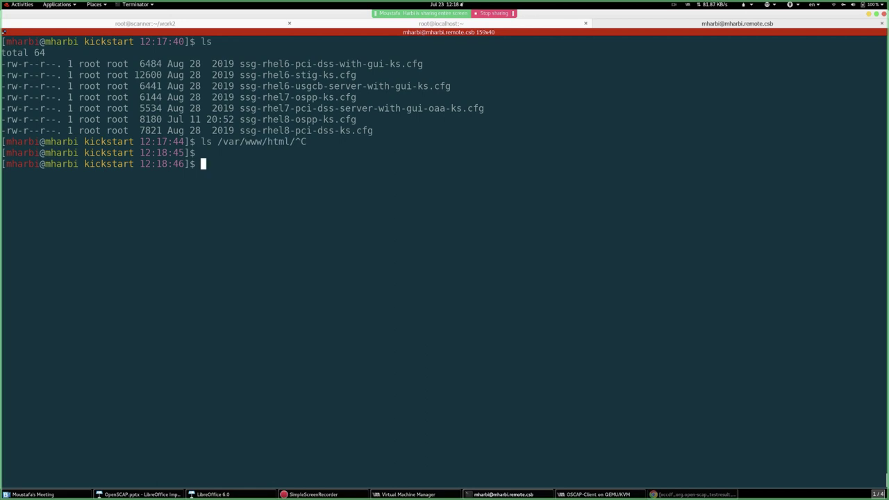
- Copy ssg-rhel7-pci-dss-server-with-gui-oaa-ks.cfg into /var/www/html/, rerunning the cp with sudo
{"action": "type", "text": "cp"}
{"action": "double_click", "coordinate": [309, 108]}
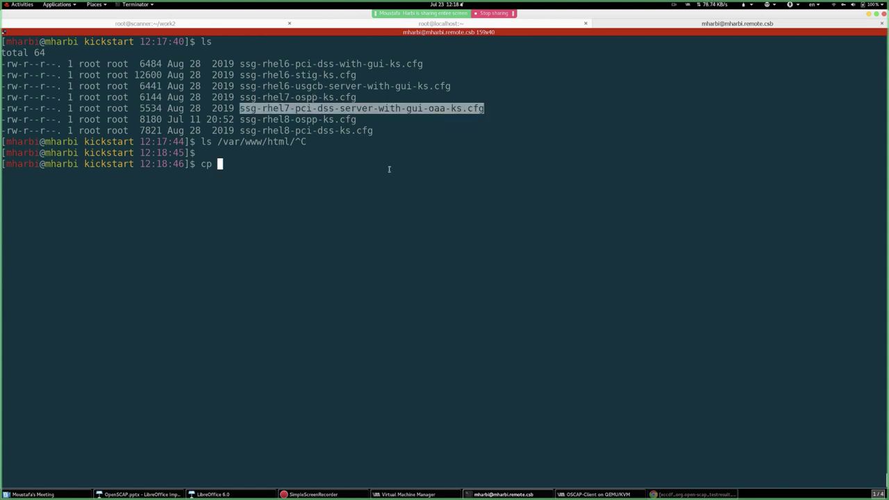
{"action": "middle_click", "coordinate": [365, 191]}
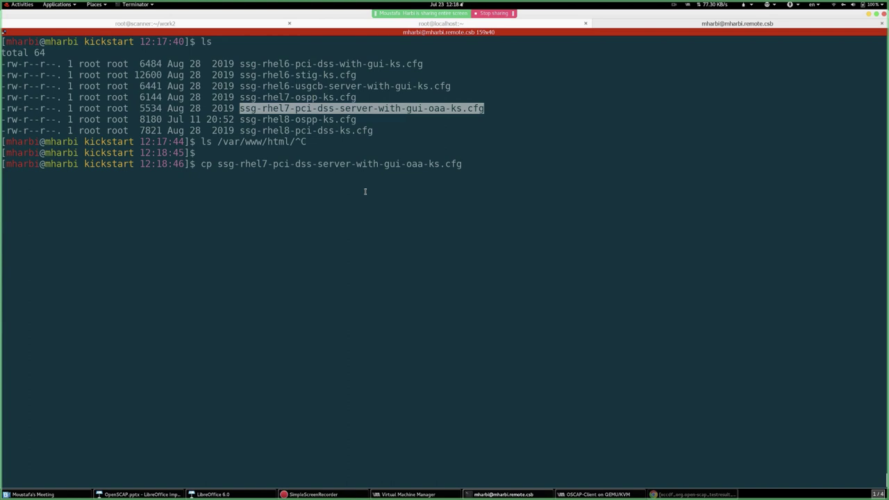
{"action": "type", "text": "/var/www/html/"}
{"action": "key", "text": "Return"}
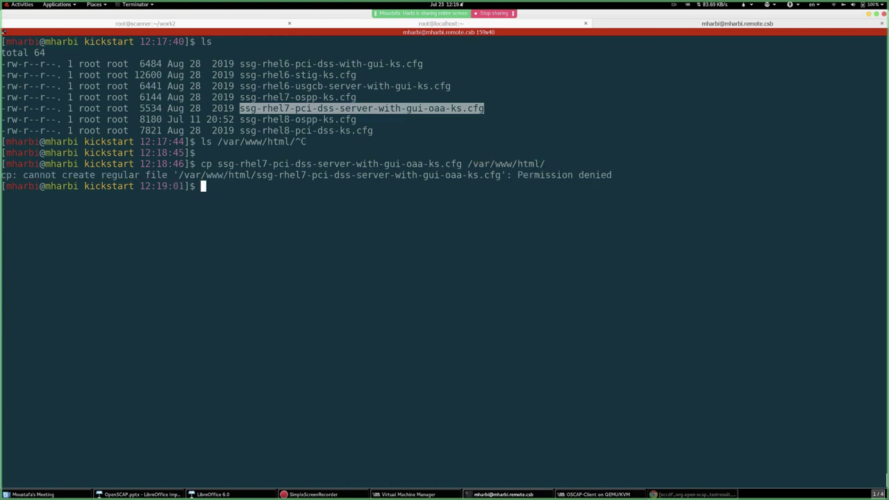
{"action": "key", "text": "Up"}
{"action": "key", "text": "ctrl+a"}
{"action": "type", "text": "sudo"}
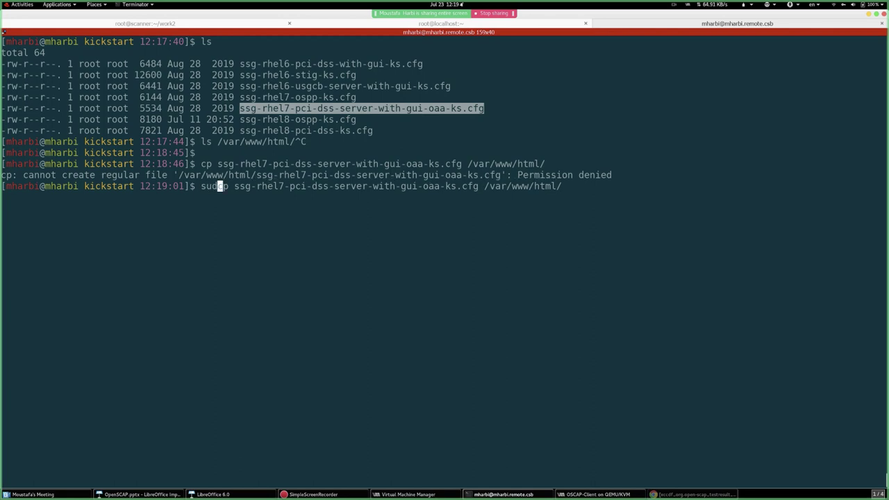
{"action": "key", "text": "Return"}
- Verify /var/www/html/ with ls -lh -d, then start a root shell with sudo -i
{"action": "type", "text": "sudo"}
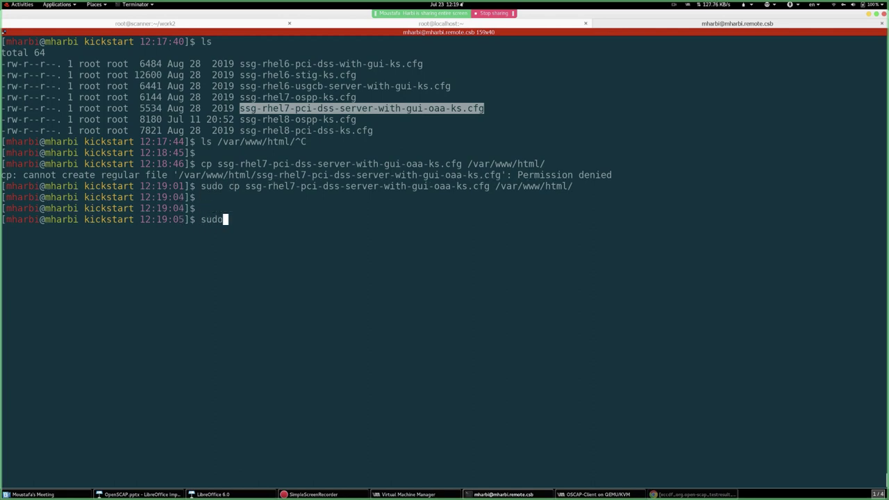
{"action": "type", "text": " chown ht"}
{"action": "key", "text": "BackSpace"}
{"action": "key", "text": "BackSpace"}
{"action": "key", "text": "BackSpace"}
{"action": "key", "text": "BackSpace"}
{"action": "key", "text": "BackSpace"}
{"action": "key", "text": "BackSpace"}
{"action": "key", "text": "BackSpace"}
{"action": "key", "text": "BackSpace"}
{"action": "key", "text": "BackSpace"}
{"action": "key", "text": "BackSpace"}
{"action": "key", "text": "BackSpace"}
{"action": "key", "text": "BackSpace"}
{"action": "key", "text": "BackSpace"}
{"action": "type", "text": "ls -lh /var/www/html/ -D"}
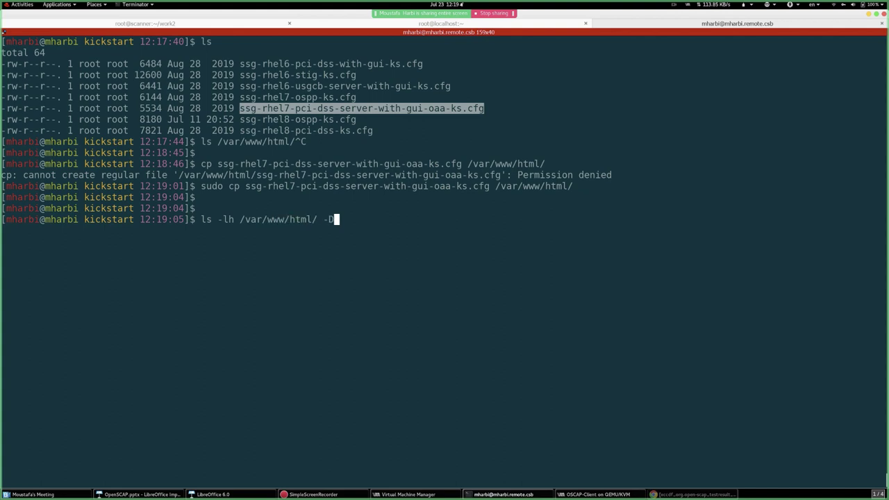
{"action": "key", "text": "Return"}
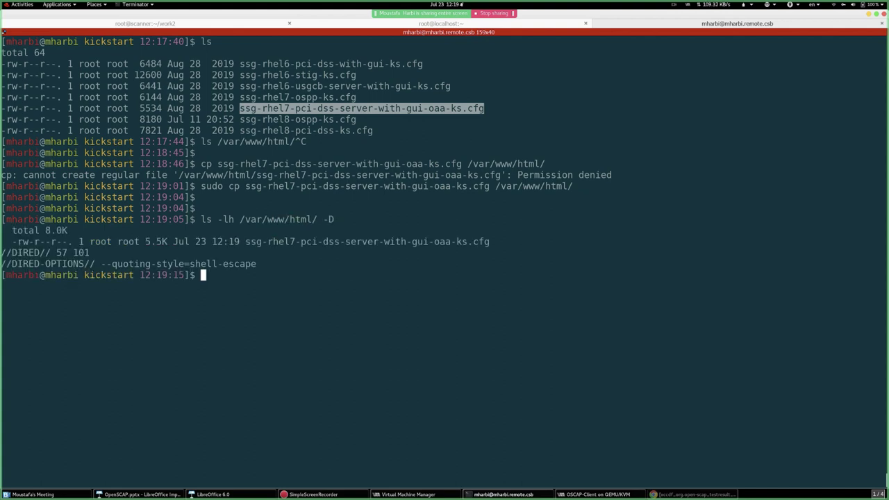
{"action": "key", "text": "Up"}
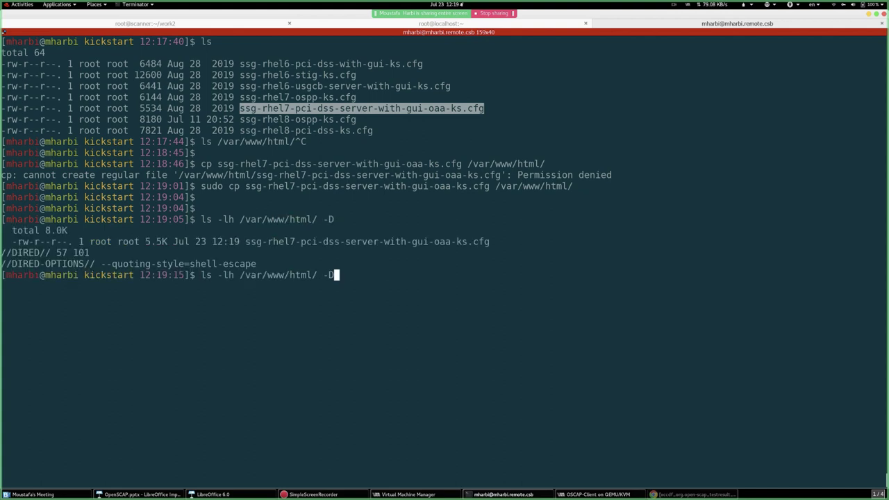
{"action": "key", "text": "BackSpace"}
{"action": "type", "text": "d"}
{"action": "key", "text": "ctrl+l"}
{"action": "key", "text": "Return"}
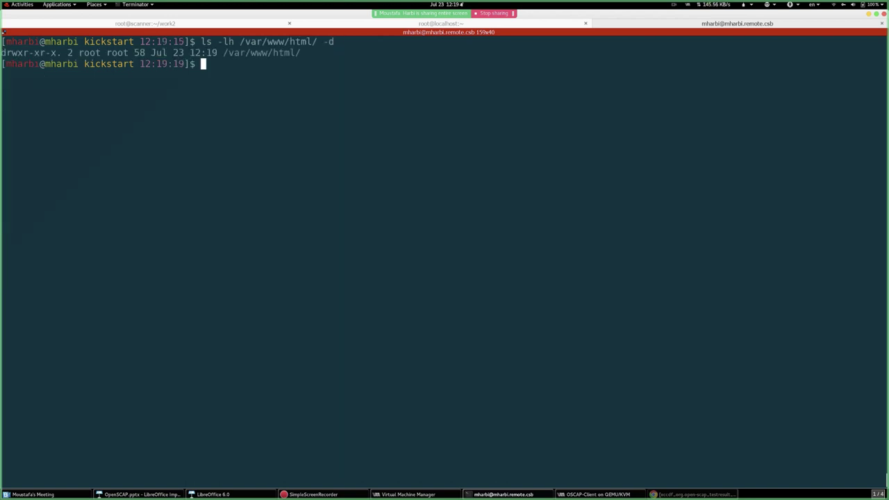
{"action": "key", "text": "Return"}
{"action": "key", "text": "Return"}
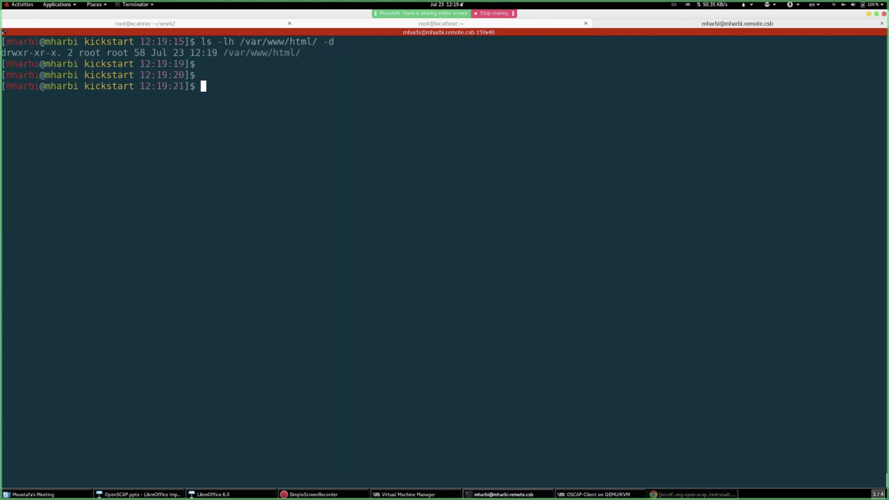
{"action": "type", "text": "sudo -i"}
{"action": "key", "text": "Return"}
{"action": "key", "text": "Return"}
{"action": "key", "text": "Return"}
- Try giving /var/www/html to httpd:httpd (fails), then confirm httpd-2.4.37-10 is already installed with yum
{"action": "type", "text": "cho"}
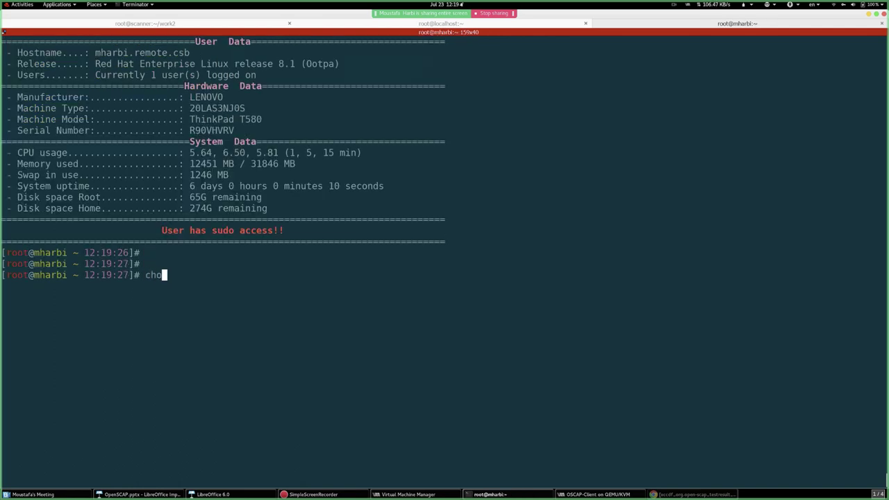
{"action": "type", "text": "wn htt"}
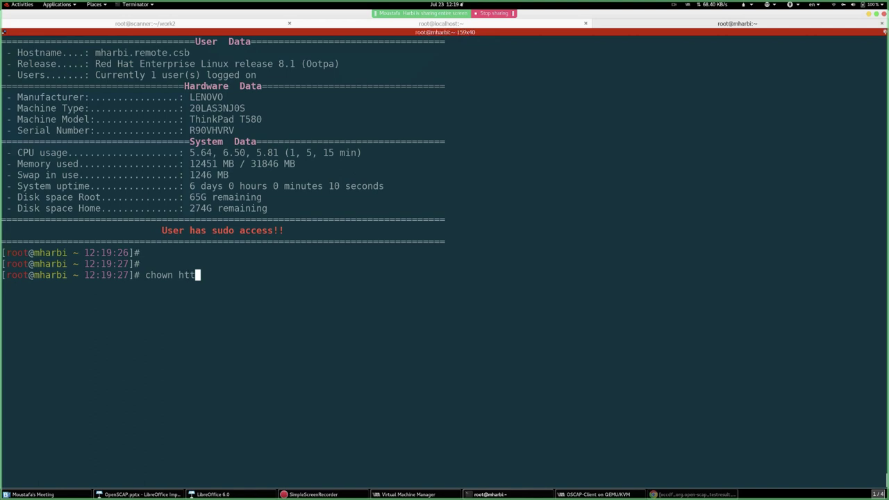
{"action": "type", "text": "pd:httpd /v"}
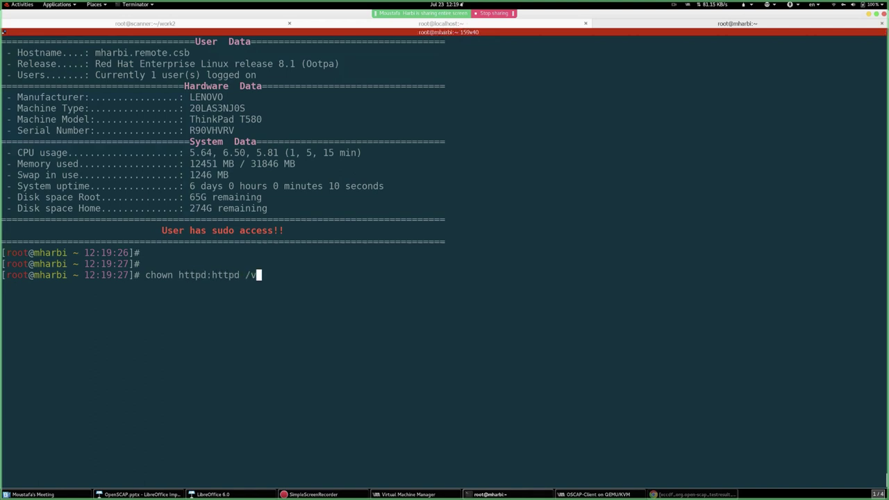
{"action": "type", "text": "ar/www/html/ "}
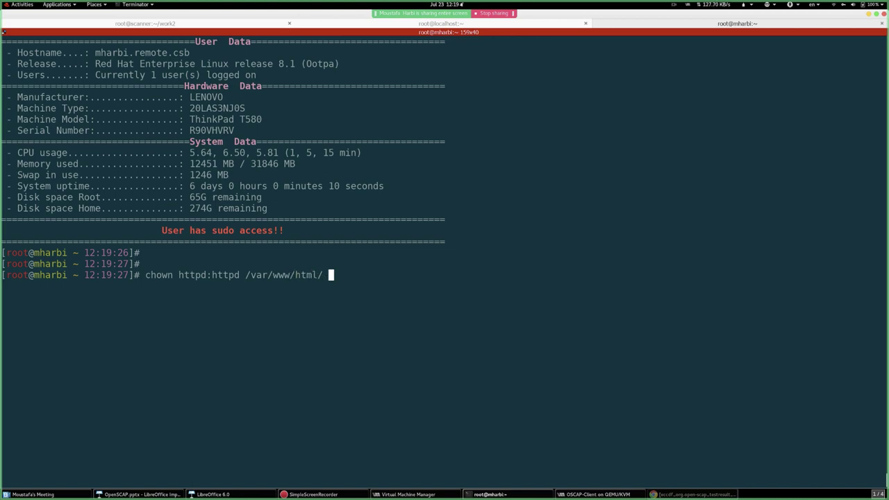
{"action": "type", "text": "-R"}
{"action": "key", "text": "Return"}
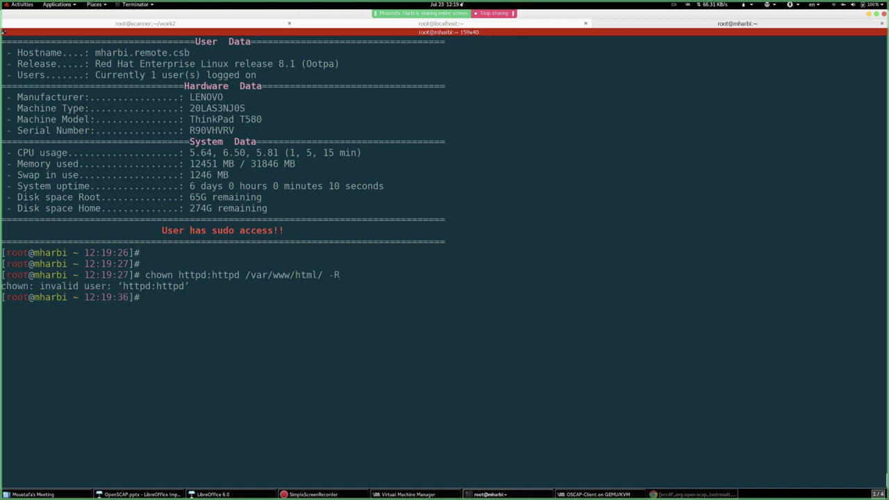
{"action": "key", "text": "ctrl+l"}
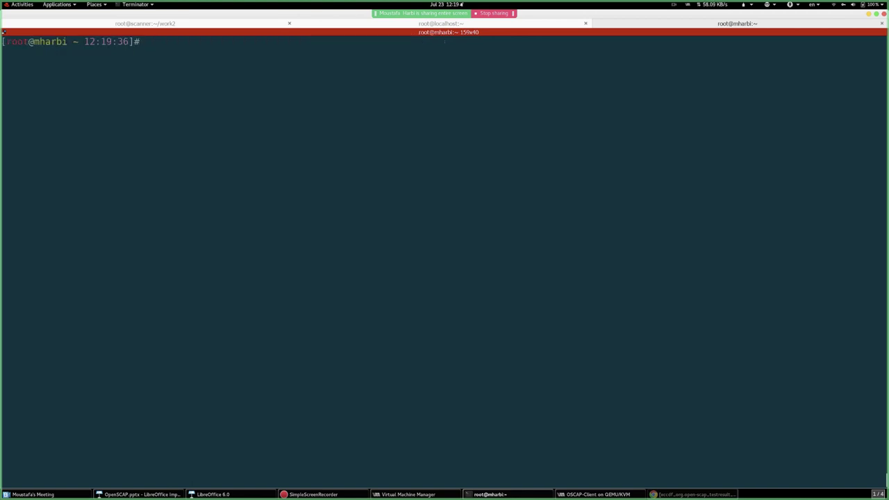
{"action": "type", "text": "yum install httpd"}
{"action": "key", "text": "Return"}
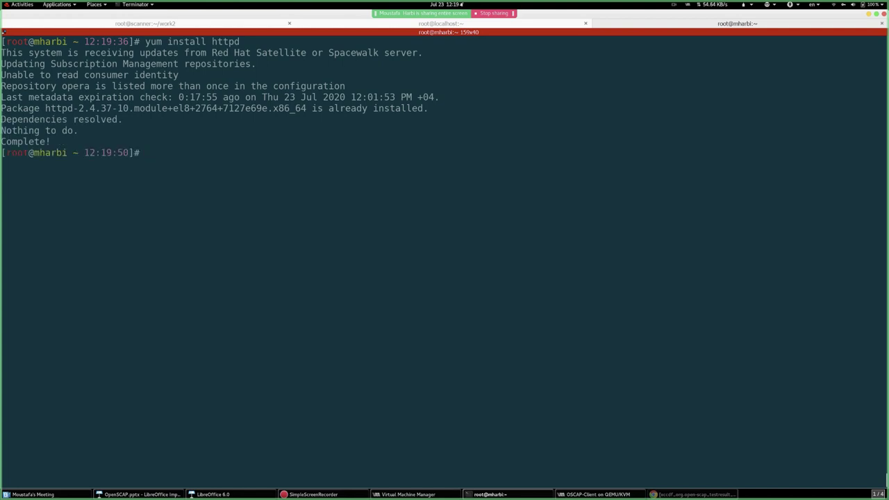
- Display /etc/passwd to find the apache account (UID 48), then clear the screen
{"action": "type", "text": "shows"}
{"action": "key", "text": "BackSpace"}
{"action": "key", "text": "BackSpace"}
{"action": "key", "text": "BackSpace"}
{"action": "key", "text": "BackSpace"}
{"action": "key", "text": "BackSpace"}
{"action": "type", "text": "cs"}
{"action": "key", "text": "BackSpace"}
{"action": "type", "text": "at /etc/passwd"}
{"action": "key", "text": "Return"}
{"action": "key", "text": "space"}
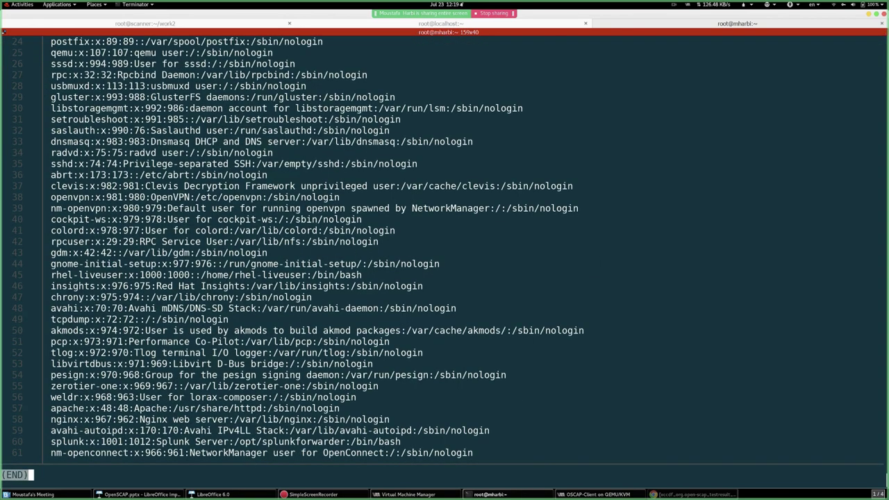
{"action": "key", "text": "q"}
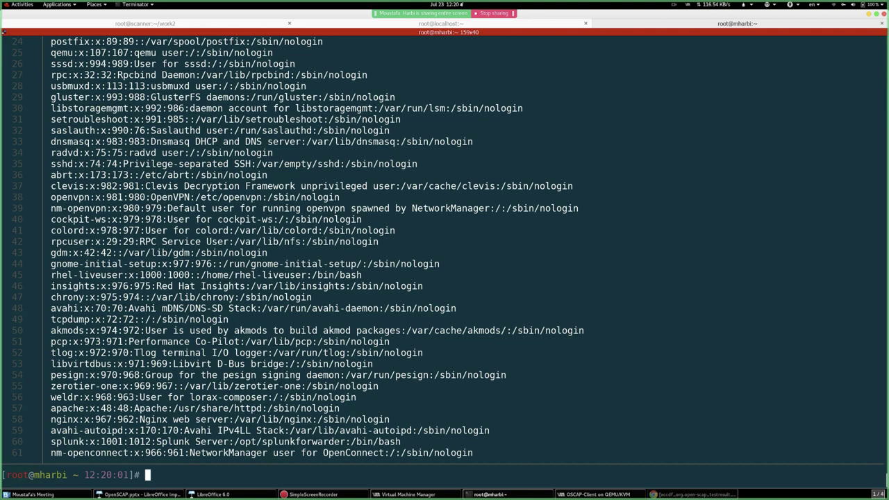
{"action": "key", "text": "ctrl+l"}
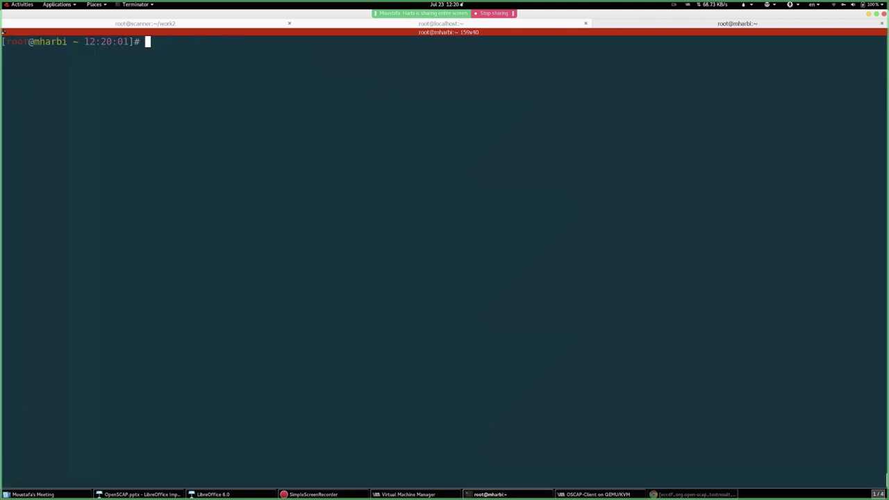
- Give apache:apache recursive ownership of /var/www/html
{"action": "type", "text": "chown apache"}
{"action": "key", "text": "BackSpace"}
{"action": "type", "text": ":apache "}
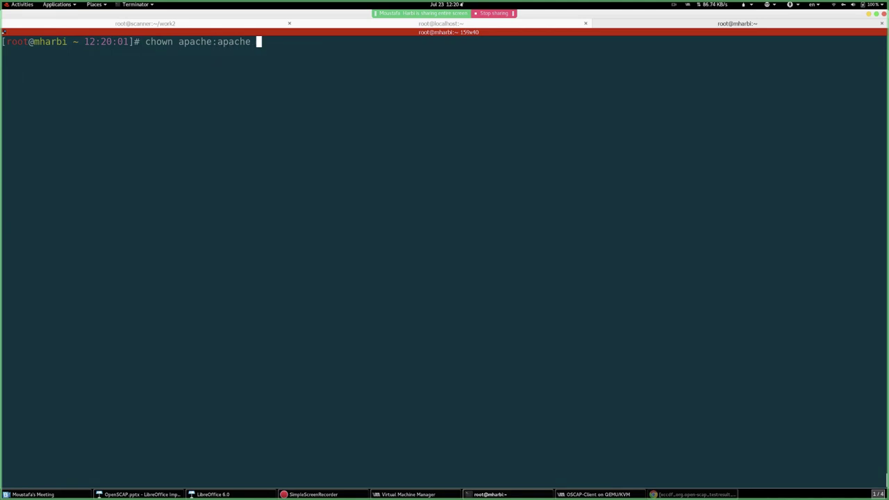
{"action": "type", "text": "/var/www/html/ -R"}
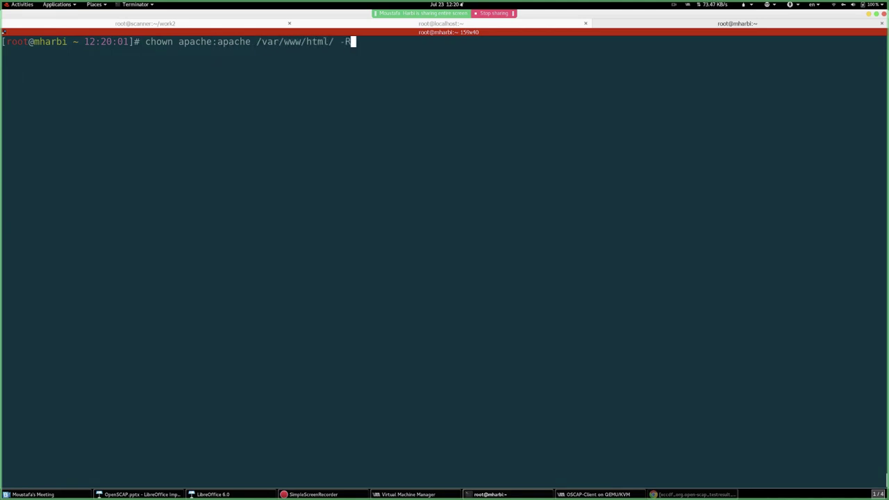
{"action": "key", "text": "Return"}
{"action": "key", "text": "Return"}
{"action": "key", "text": "Return"}
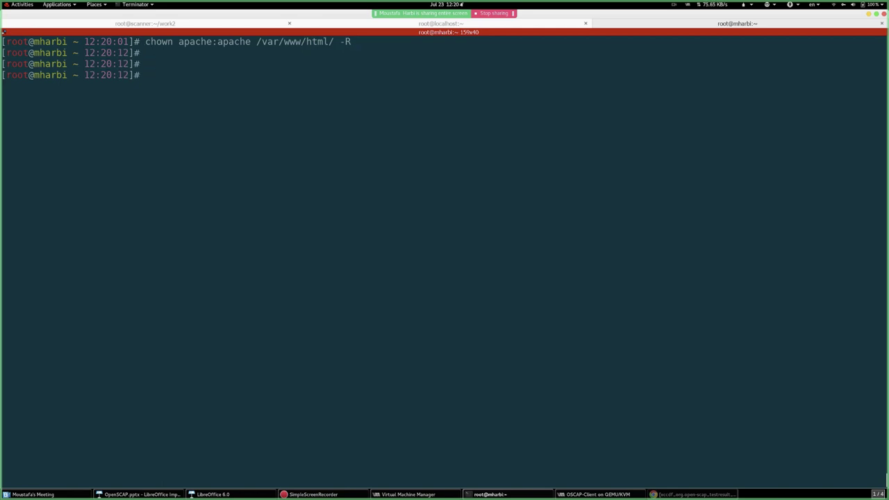
- Restart the httpd service and confirm via systemctl status that it is running
{"action": "type", "text": "systemctl "}
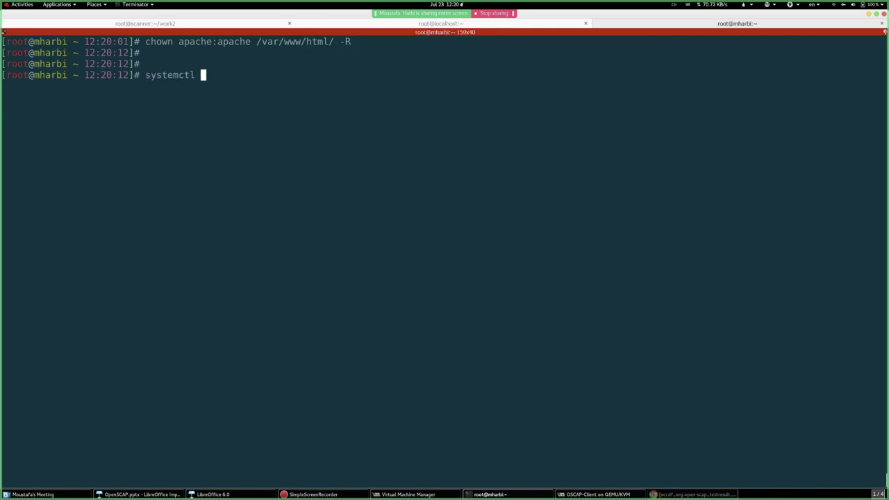
{"action": "type", "text": "restart "}
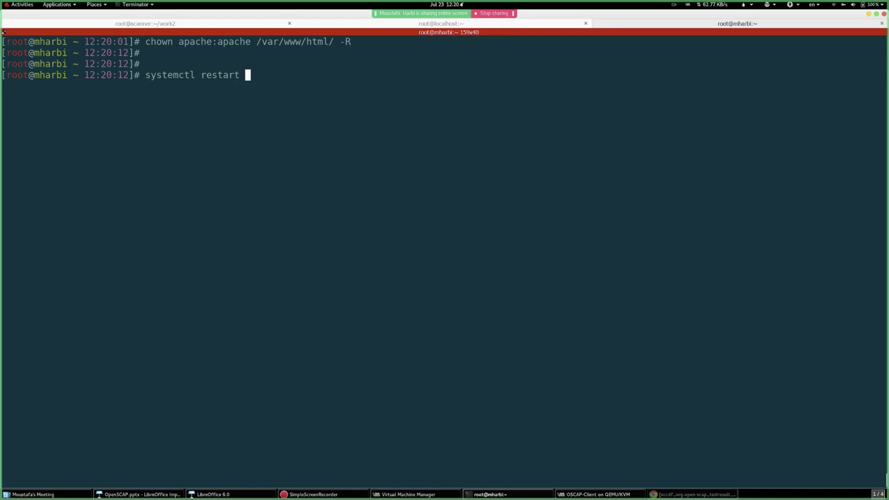
{"action": "type", "text": "httpd"}
{"action": "key", "text": "Return"}
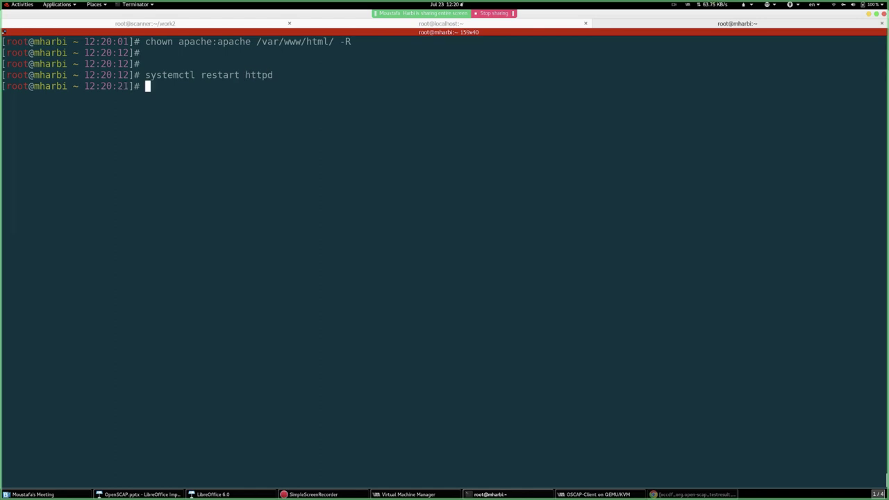
{"action": "key", "text": "Return"}
{"action": "type", "text": "systemc"}
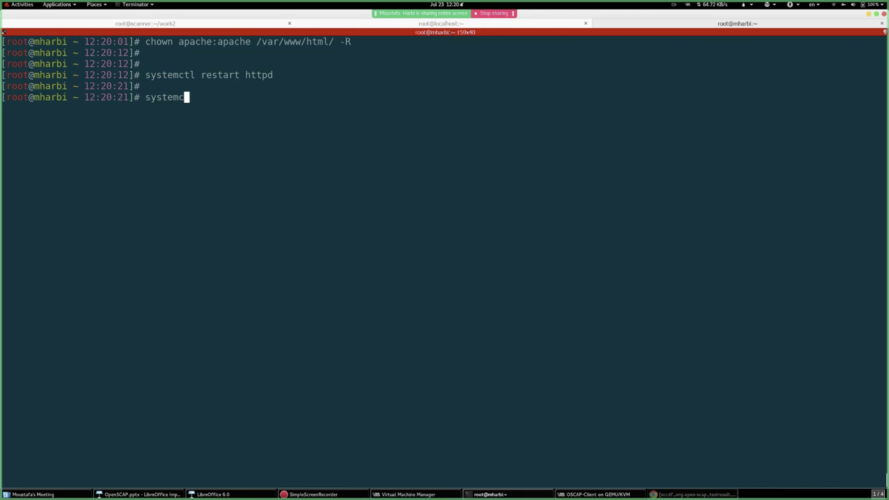
{"action": "type", "text": "tl status ht"}
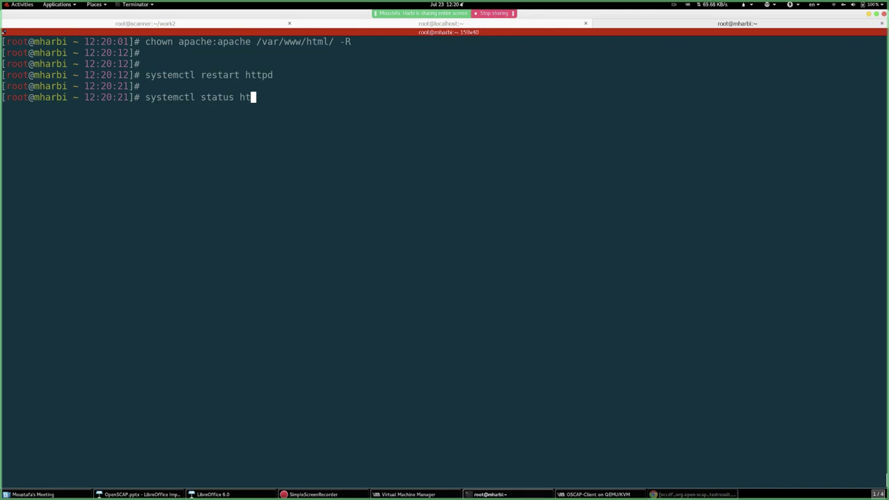
{"action": "type", "text": "tpd"}
{"action": "key", "text": "Return"}
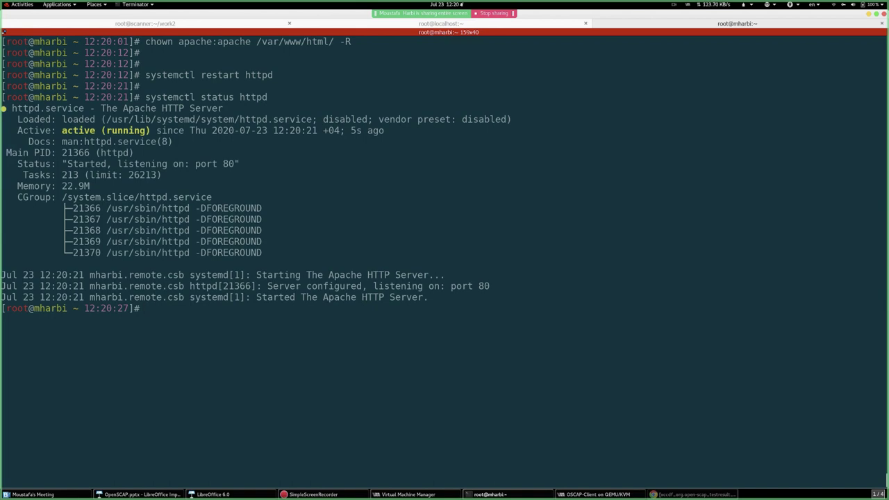
{"action": "key", "text": "Return"}
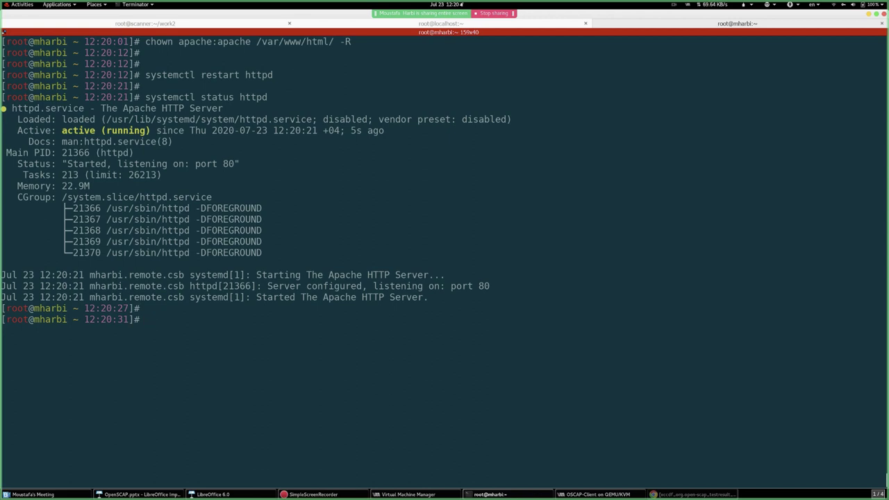
- In /var/www/html, rename the ssg kickstart file to ks.cfg, then list interfaces with ifconfig
{"action": "type", "text": "cd /var/www/html/"}
{"action": "key", "text": "Return"}
{"action": "type", "text": "ls"}
{"action": "key", "text": "Return"}
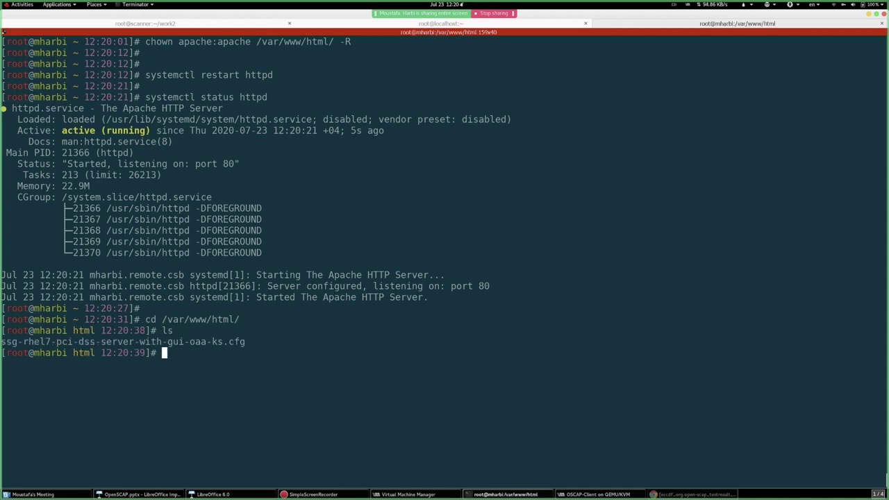
{"action": "key", "text": "Return"}
{"action": "key", "text": "Return"}
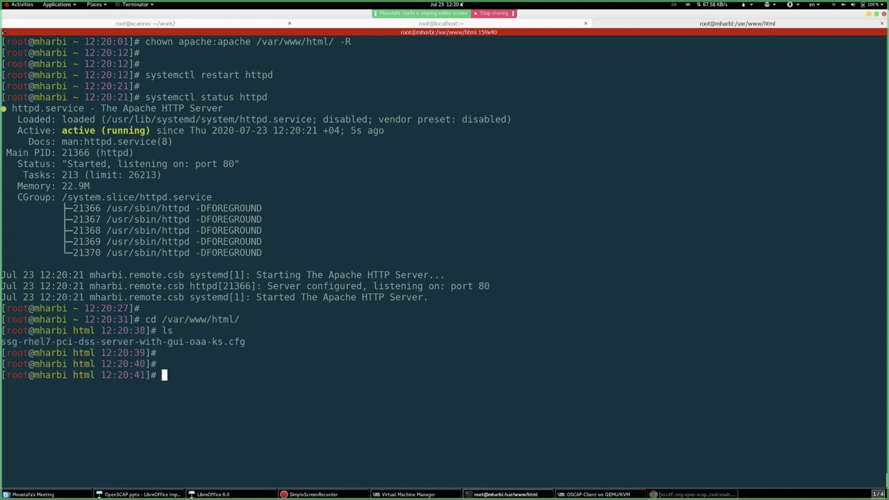
{"action": "type", "text": "mv s"}
{"action": "key", "text": "Tab"}
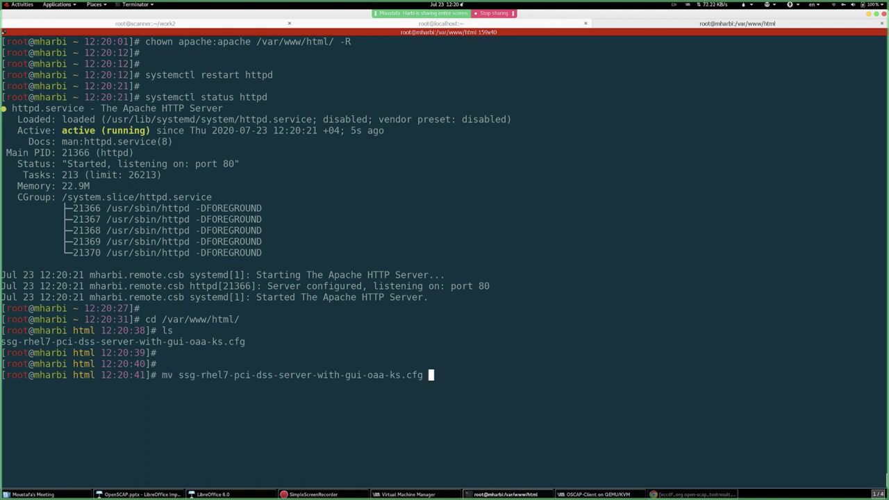
{"action": "type", "text": "ks.cfg"}
{"action": "key", "text": "Return"}
{"action": "key", "text": "Return"}
{"action": "key", "text": "Return"}
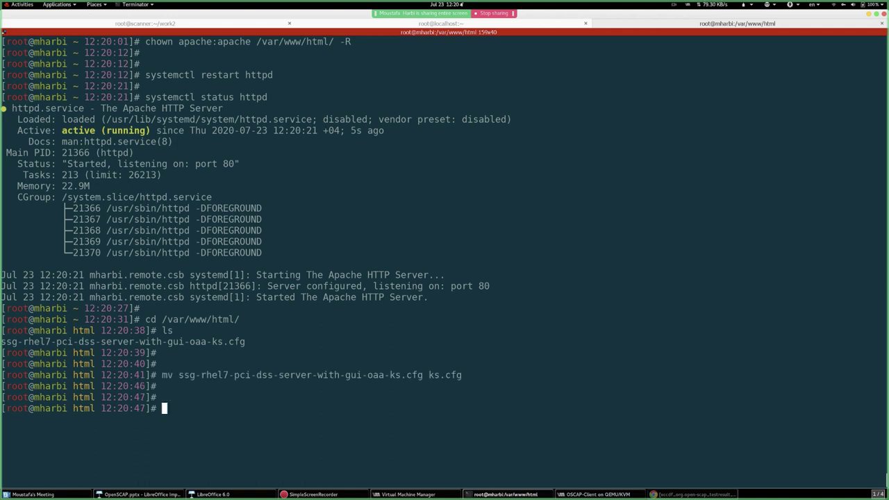
{"action": "type", "text": "ifconfig"}
{"action": "key", "text": "Return"}
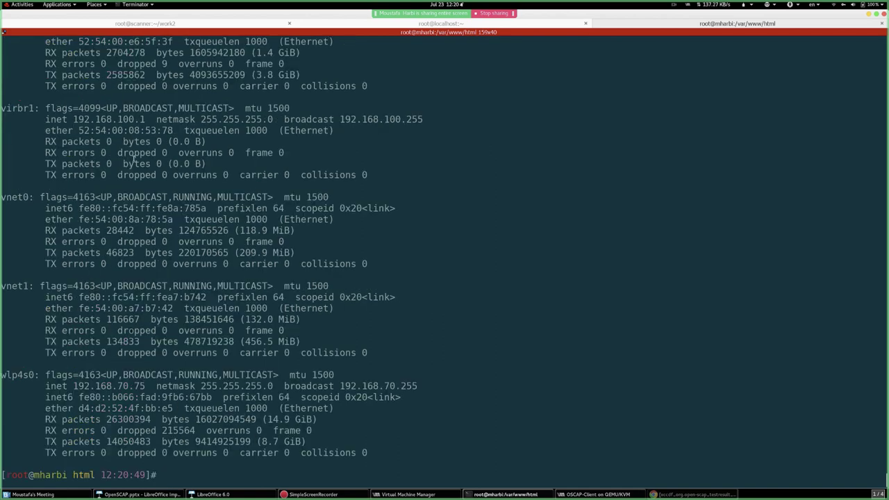
- Find the virbr0 bridge address 192.168.122.1 in the ifconfig output
{"action": "scroll", "coordinate": [104, 189], "scroll_direction": "up", "scroll_amount": 3}
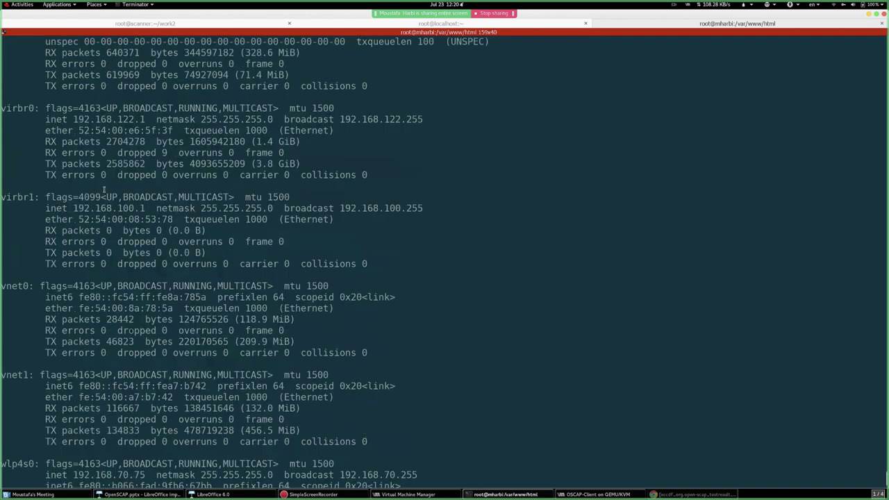
{"action": "double_click", "coordinate": [125, 119]}
{"action": "left_click", "coordinate": [377, 207]}
{"action": "scroll", "coordinate": [377, 208], "scroll_direction": "down", "scroll_amount": 3}
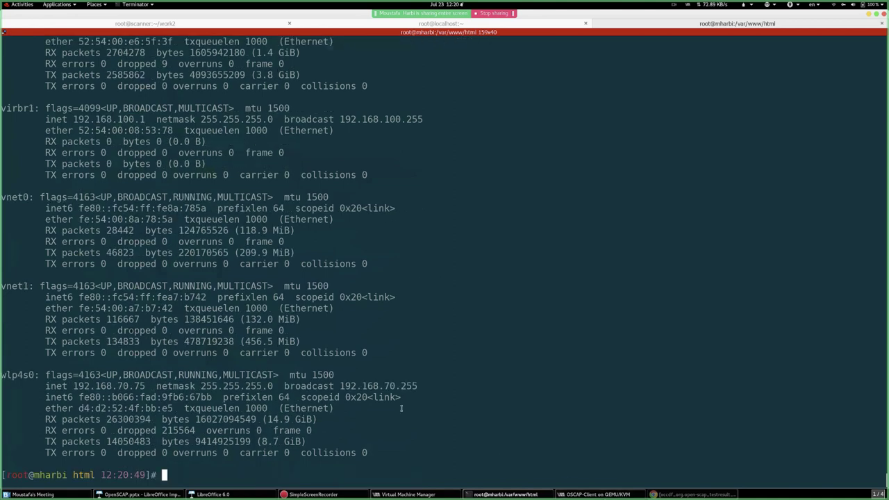
- Check the scanner session's finished scan output, then type cd / and clear the host screen
{"action": "key", "text": "ctrl+Page_Down"}
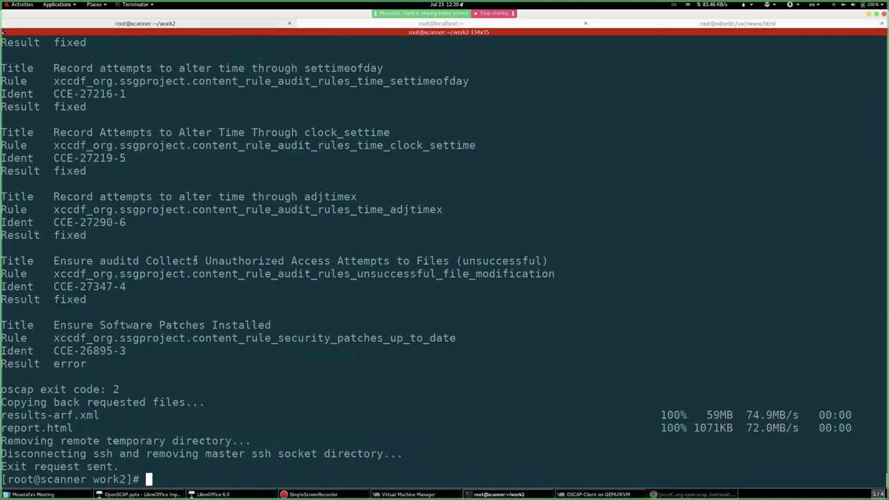
{"action": "left_click", "coordinate": [638, 25]}
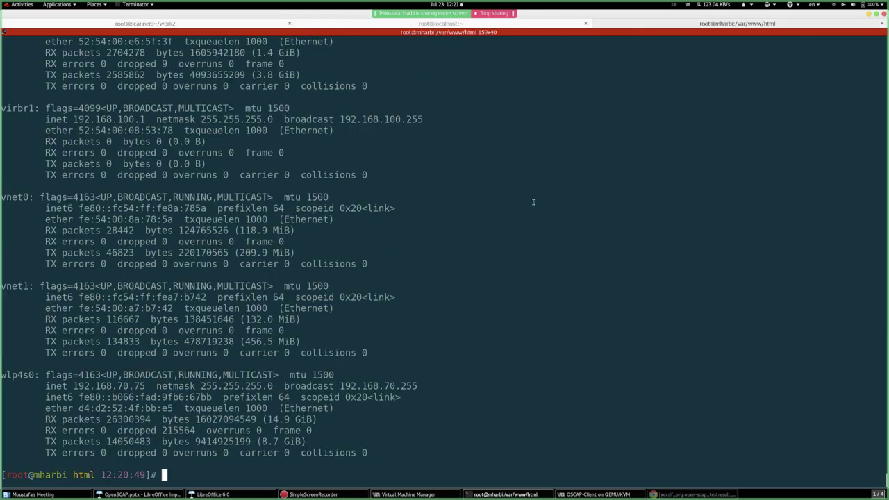
{"action": "type", "text": "cd /"}
{"action": "key", "text": "ctrl+l"}
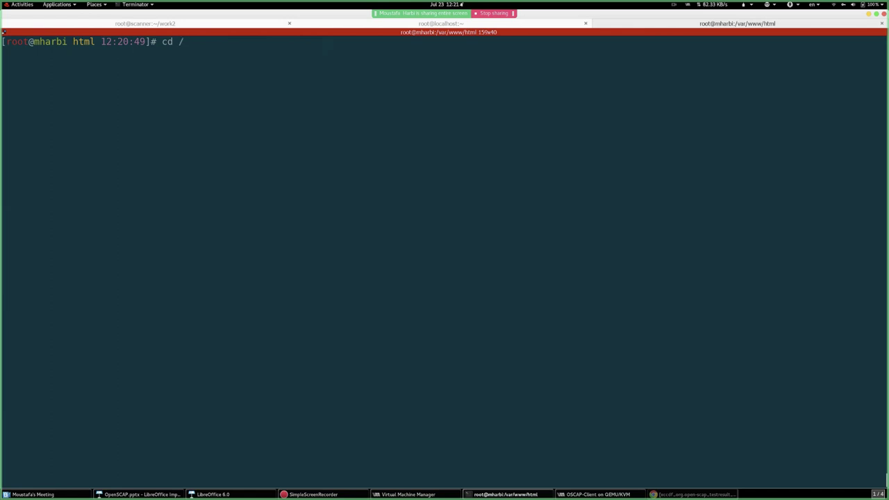
- As root, change into /tmp/scan and list it, then exit the root shell
{"action": "type", "text": "tmp/s"}
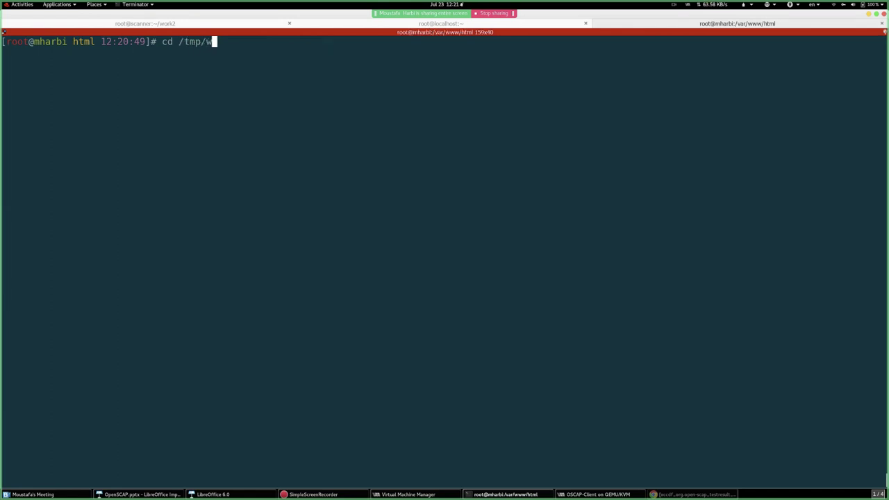
{"action": "type", "text": "can/"}
{"action": "key", "text": "Return"}
{"action": "type", "text": "ls"}
{"action": "key", "text": "Return"}
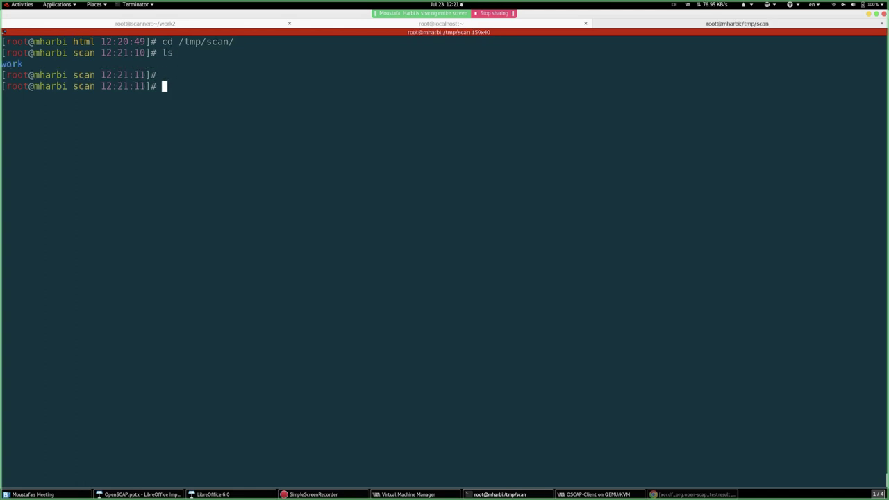
{"action": "key", "text": "Return"}
{"action": "key", "text": "Return"}
{"action": "key", "text": "ctrl+r"}
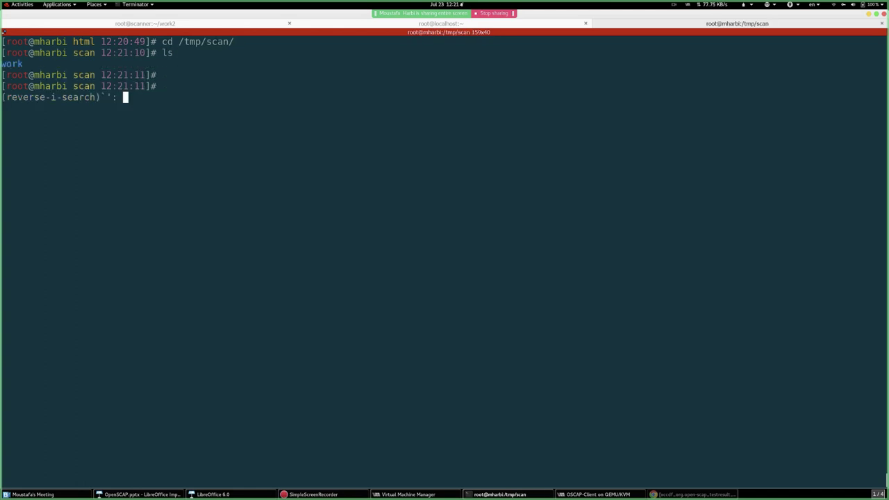
{"action": "type", "text": "scp"}
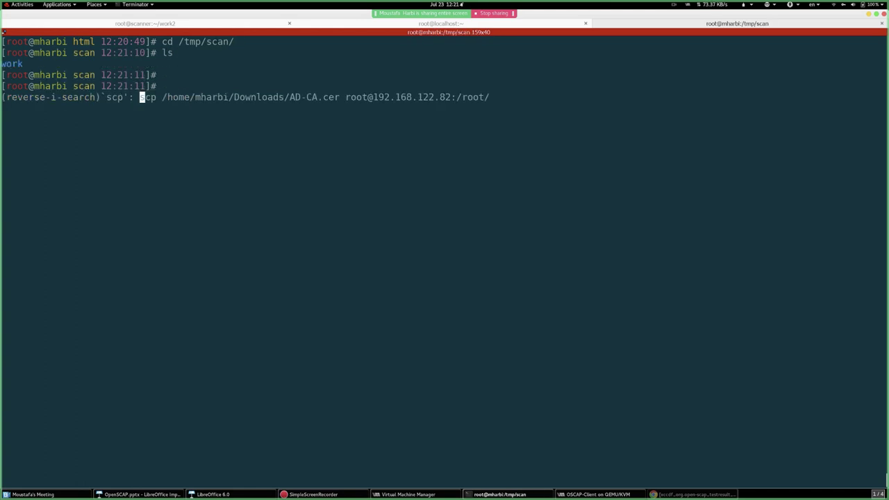
{"action": "key", "text": "ctrl+c"}
{"action": "type", "text": "exit"}
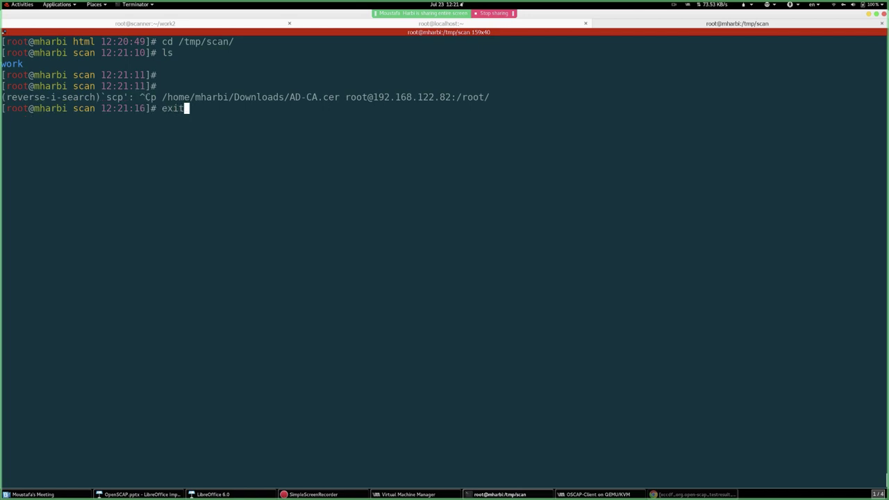
{"action": "key", "text": "Return"}
{"action": "key", "text": "Return"}
{"action": "key", "text": "Return"}
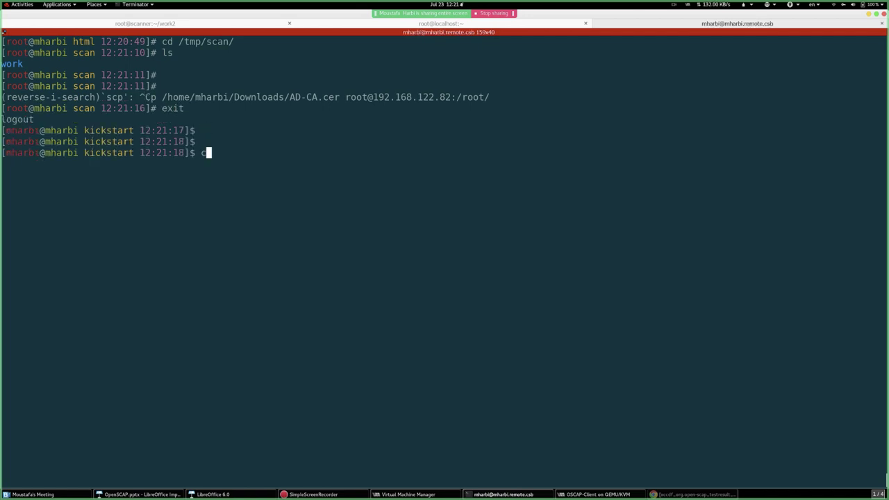
- As the regular user, change into /tmp/scan and clear the screen
{"action": "type", "text": "cd /tmp/sc"}
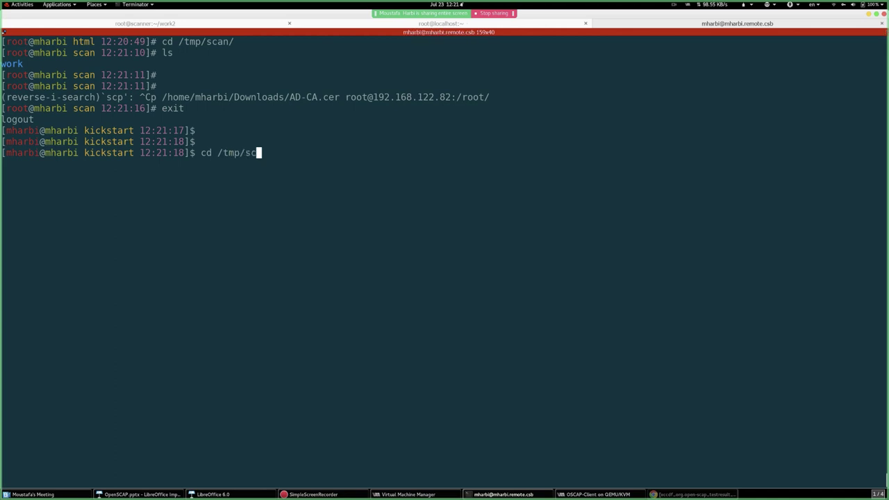
{"action": "key", "text": "Tab"}
{"action": "key", "text": "Return"}
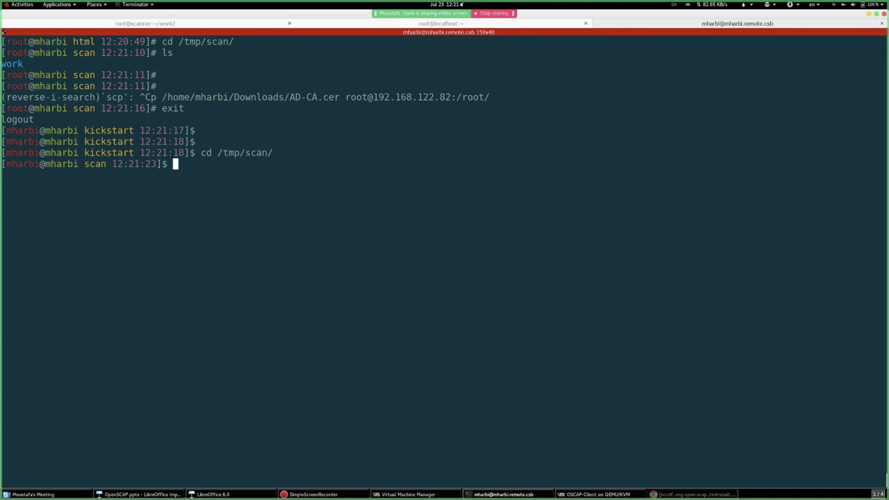
{"action": "key", "text": "ctrl+r"}
{"action": "type", "text": "ssh"}
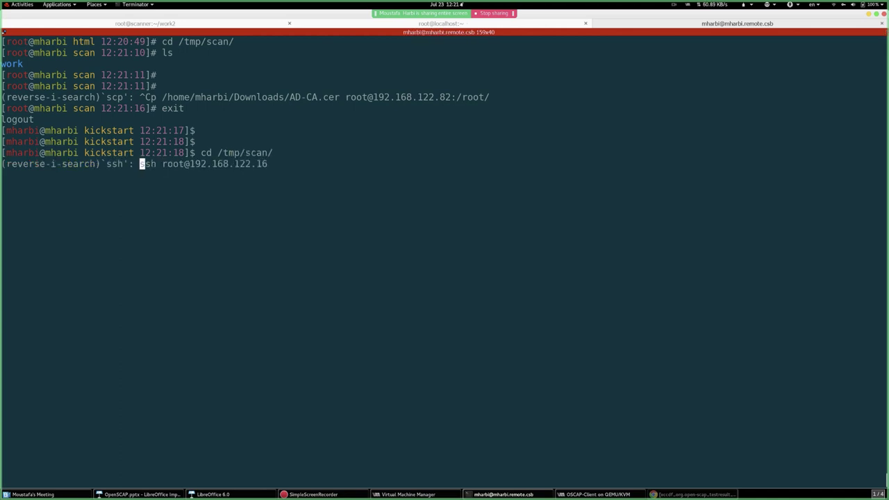
{"action": "key", "text": "BackSpace"}
{"action": "key", "text": "BackSpace"}
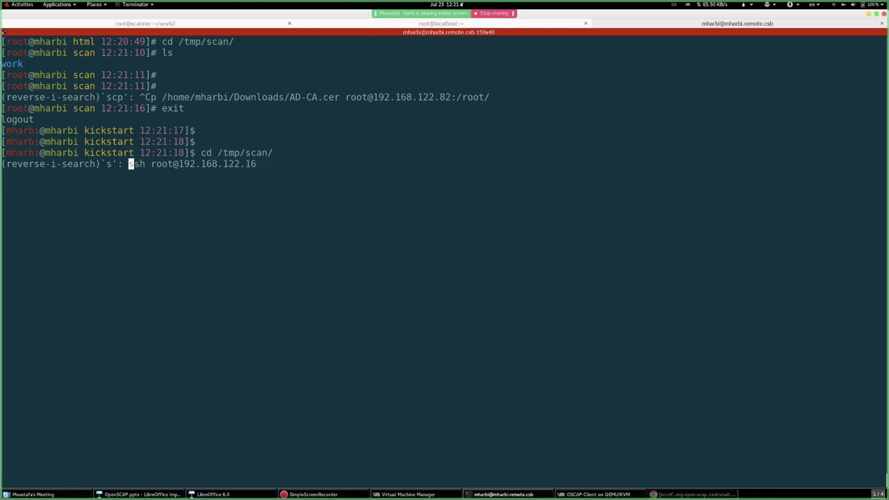
{"action": "type", "text": "cp"}
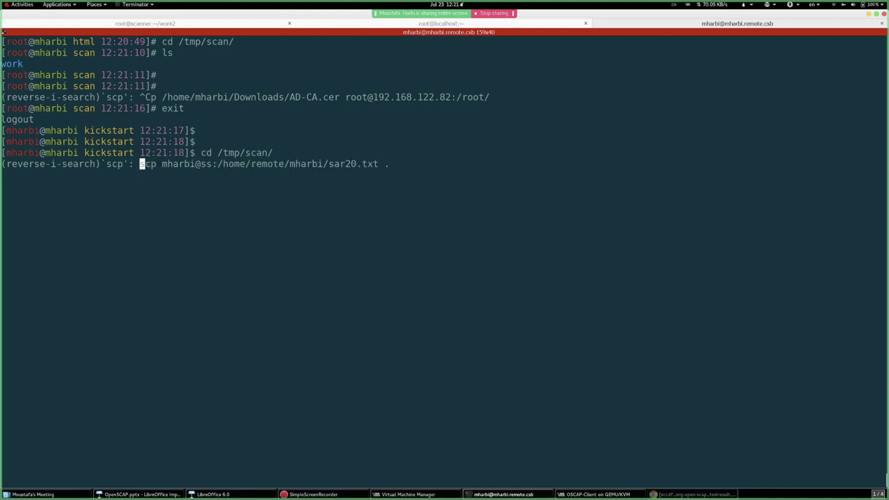
{"action": "key", "text": "ctrl+c"}
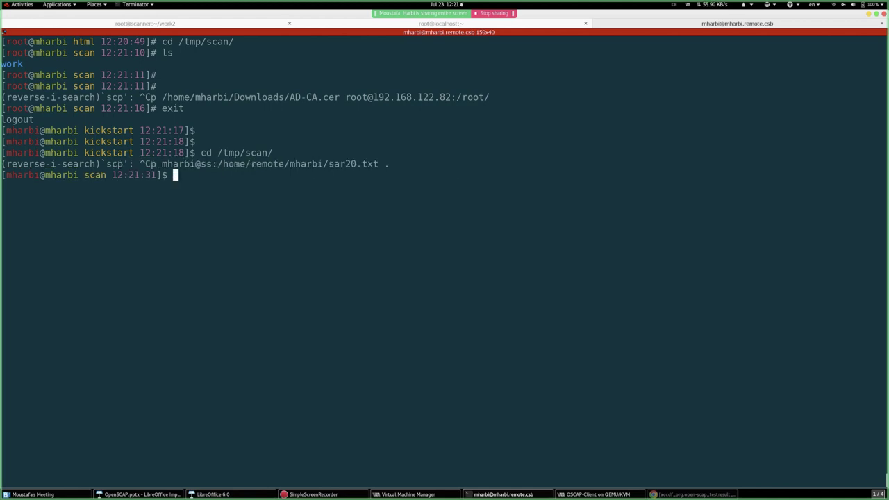
{"action": "key", "text": "ctrl+l"}
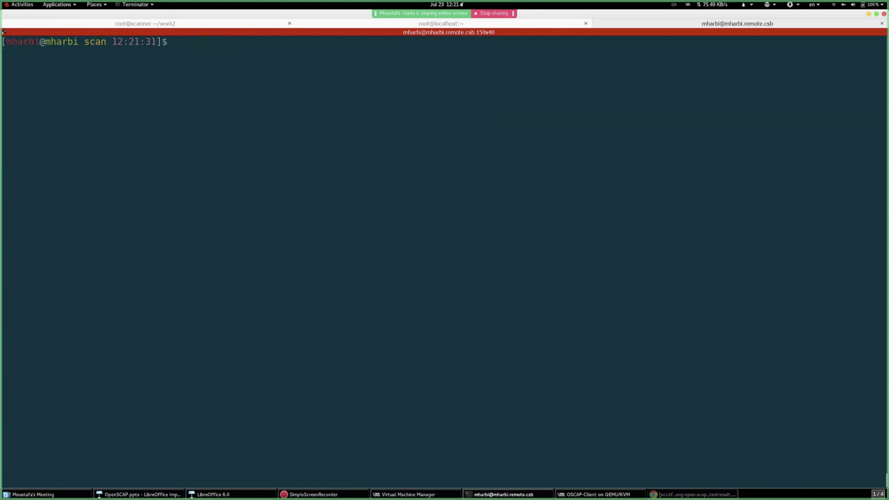
- Copy /root/work2/ from 192.168.122.16 into the current folder with scp -r, entering the client's root password
{"action": "type", "text": "scp -r"}
{"action": "left_click", "coordinate": [216, 24]}
{"action": "left_click", "coordinate": [668, 23]}
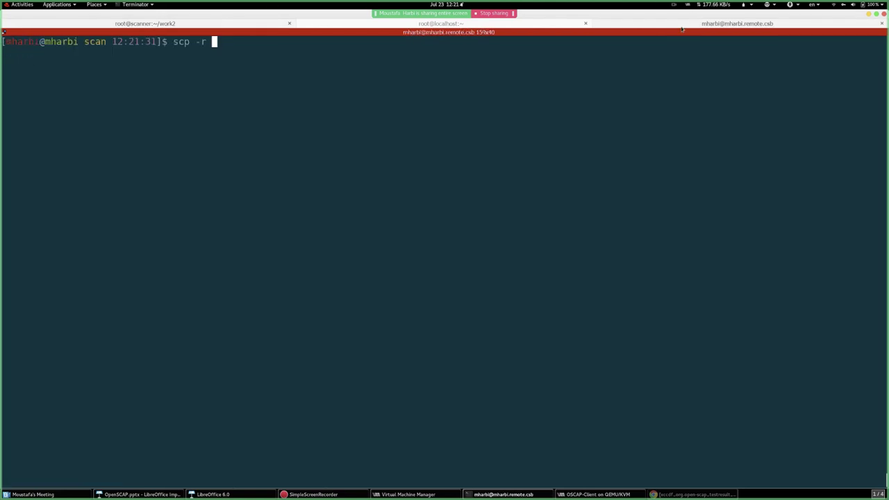
{"action": "type", "text": "l"}
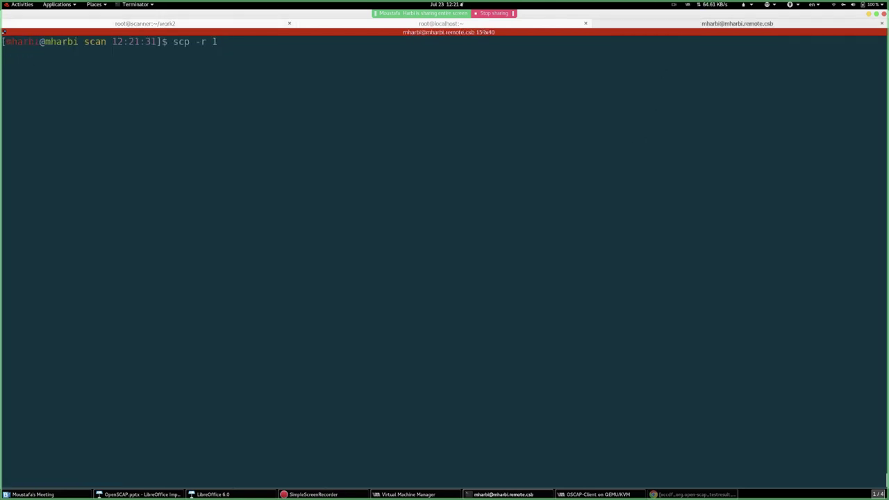
{"action": "type", "text": "roo"}
{"action": "key", "text": "BackSpace"}
{"action": "key", "text": "BackSpace"}
{"action": "key", "text": "BackSpace"}
{"action": "key", "text": "BackSpace"}
{"action": "type", "text": "root@192.168.12"}
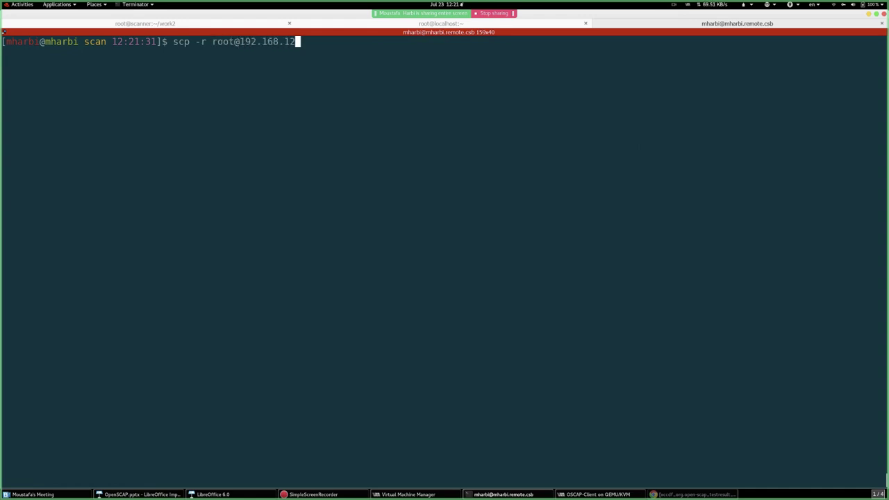
{"action": "type", "text": "2.16:/root/work2/ ."}
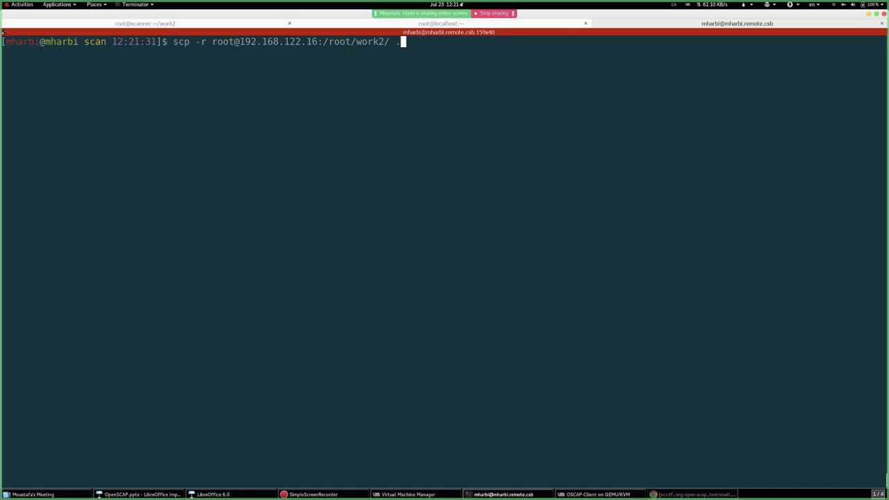
{"action": "key", "text": "Return"}
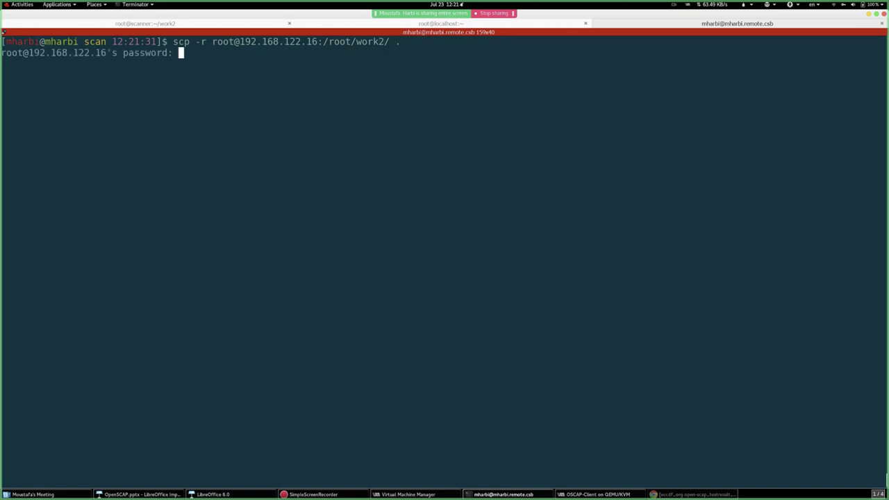
{"action": "key", "text": "Return"}
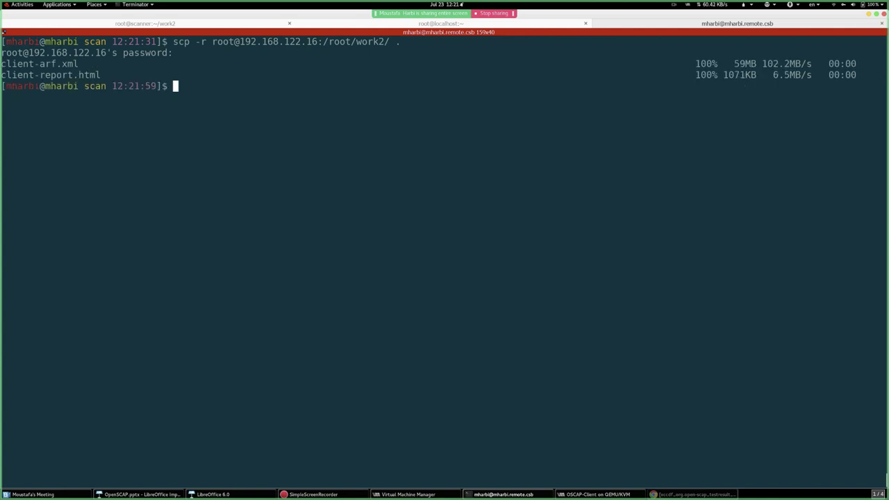
{"action": "key", "text": "Return"}
{"action": "key", "text": "Return"}
- List /tmp/scan and enter the work folder to view its files
{"action": "type", "text": "ls"}
{"action": "key", "text": "Return"}
{"action": "type", "text": "cd work"}
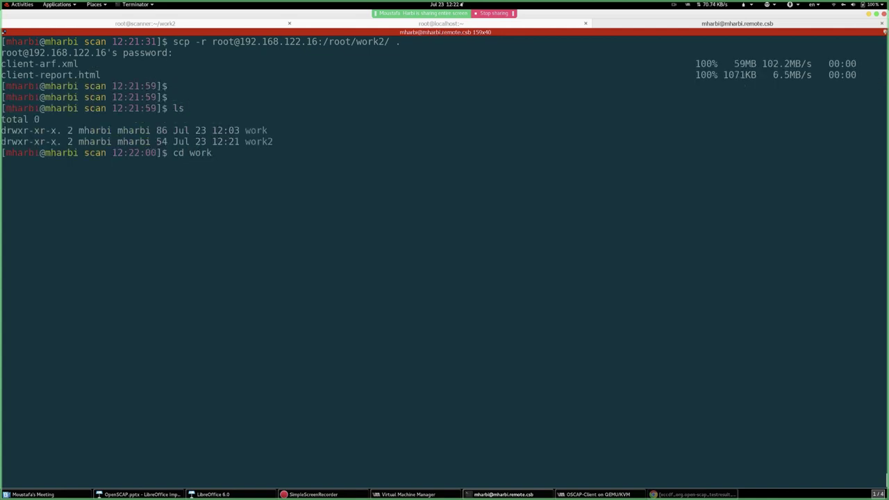
{"action": "key", "text": "Return"}
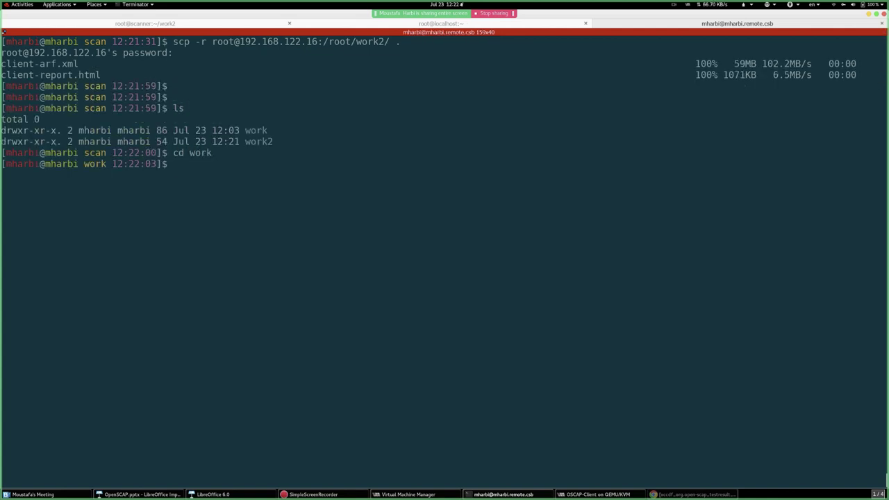
{"action": "type", "text": "ls"}
{"action": "key", "text": "Return"}
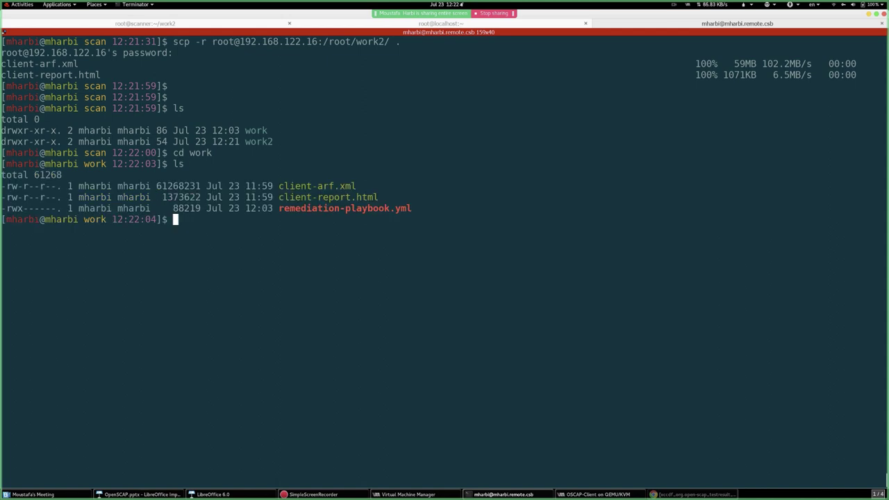
- Abandon a premature Chrome launch, relist the work folder, and return up to /tmp/scan
{"action": "type", "text": "google-chrome"}
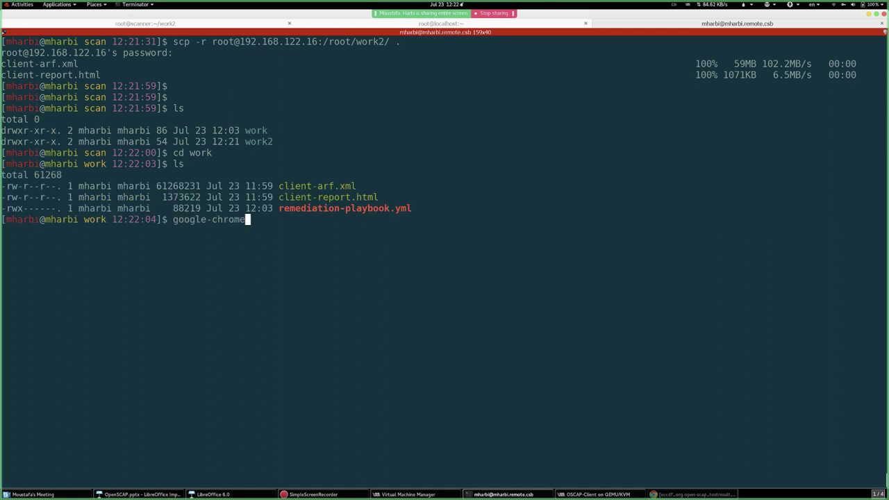
{"action": "type", "text": " client-r"}
{"action": "key", "text": "Tab"}
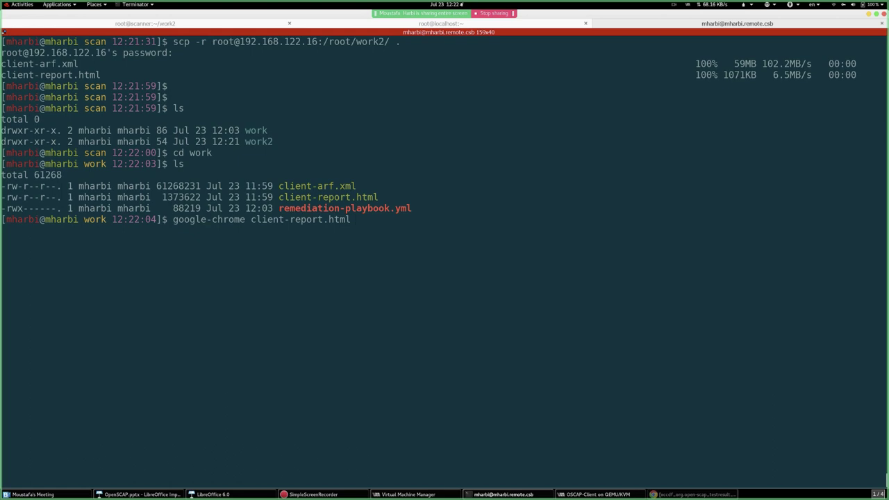
{"action": "key", "text": "BackSpace"}
{"action": "key", "text": "BackSpace"}
{"action": "key", "text": "BackSpace"}
{"action": "key", "text": "BackSpace"}
{"action": "key", "text": "BackSpace"}
{"action": "key", "text": "BackSpace"}
{"action": "key", "text": "BackSpace"}
{"action": "key", "text": "BackSpace"}
{"action": "key", "text": "BackSpace"}
{"action": "key", "text": "BackSpace"}
{"action": "key", "text": "BackSpace"}
{"action": "key", "text": "BackSpace"}
{"action": "key", "text": "BackSpace"}
{"action": "key", "text": "BackSpace"}
{"action": "key", "text": "BackSpace"}
{"action": "key", "text": "BackSpace"}
{"action": "key", "text": "BackSpace"}
{"action": "key", "text": "BackSpace"}
{"action": "key", "text": "BackSpace"}
{"action": "key", "text": "BackSpace"}
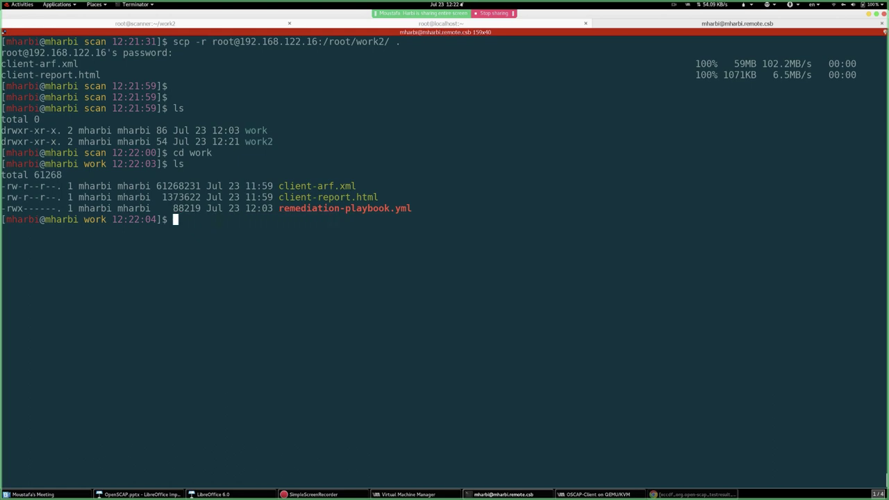
{"action": "type", "text": "cd wo"}
{"action": "key", "text": "BackSpace"}
{"action": "key", "text": "BackSpace"}
{"action": "key", "text": "BackSpace"}
{"action": "key", "text": "BackSpace"}
{"action": "key", "text": "BackSpace"}
{"action": "type", "text": "ls"}
{"action": "key", "text": "Return"}
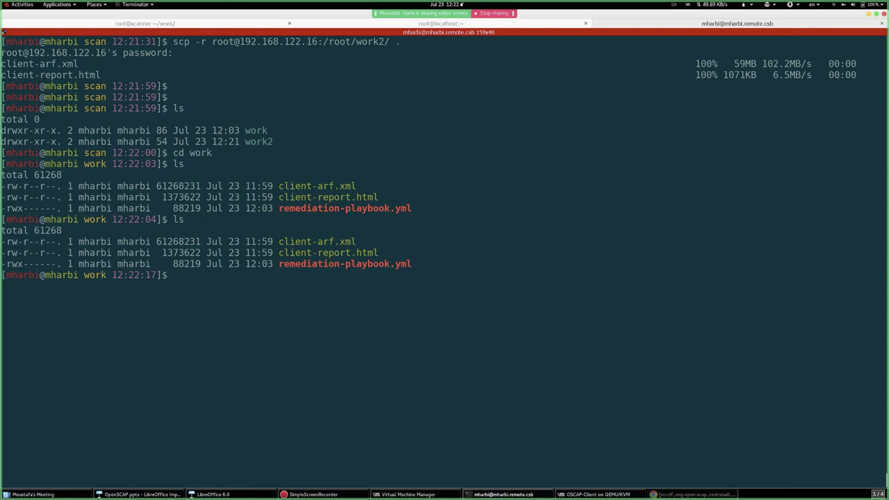
{"action": "type", "text": "cd .."}
{"action": "key", "text": "Return"}
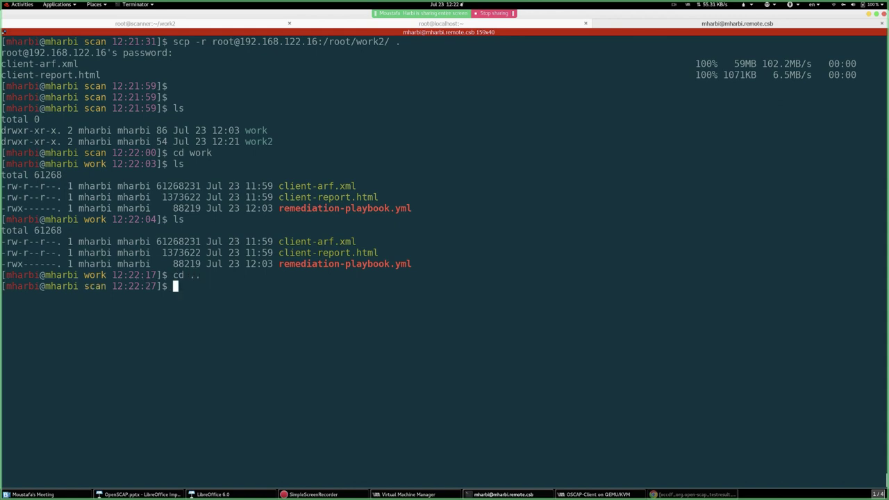
{"action": "type", "text": "ls"}
{"action": "key", "text": "Return"}
- Enter the work2 folder and list its client-arf.xml and client-report.html files
{"action": "type", "text": "cd wo"}
{"action": "key", "text": "Tab"}
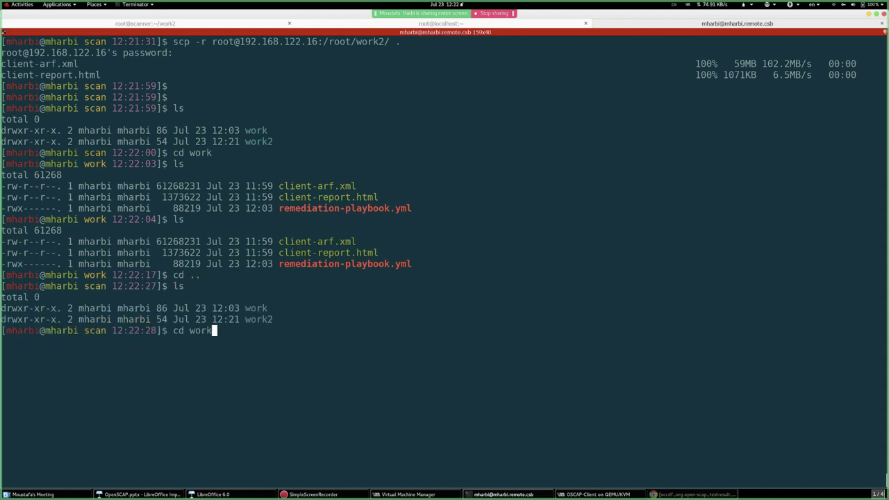
{"action": "type", "text": "2"}
{"action": "key", "text": "Tab"}
{"action": "key", "text": "Return"}
{"action": "type", "text": "ls"}
{"action": "key", "text": "Return"}
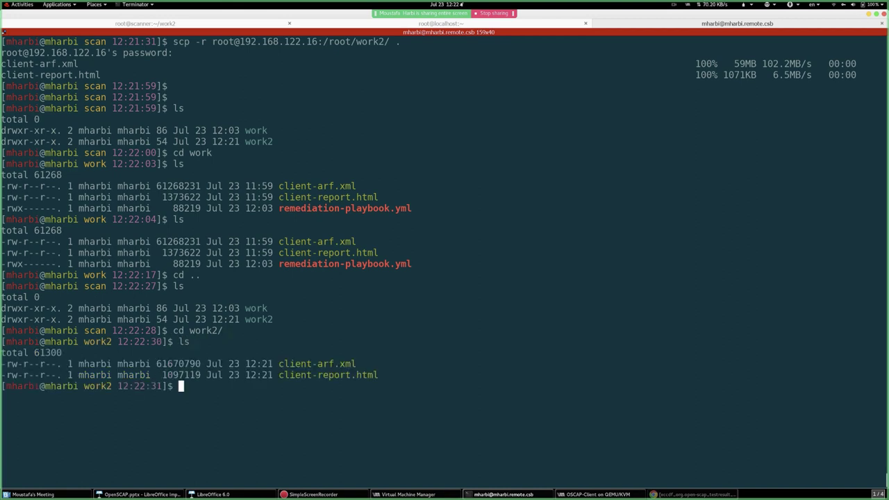
{"action": "key", "text": "ctrl+l"}
{"action": "type", "text": "ls"}
{"action": "key", "text": "Return"}
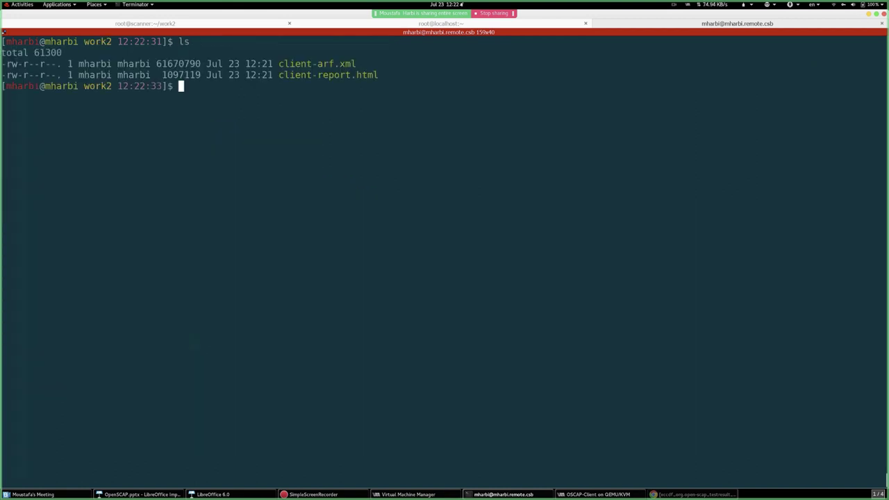
- Open client-report.html in Google Chrome with the google-chrome command
{"action": "type", "text": "goog"}
{"action": "key", "text": "Tab"}
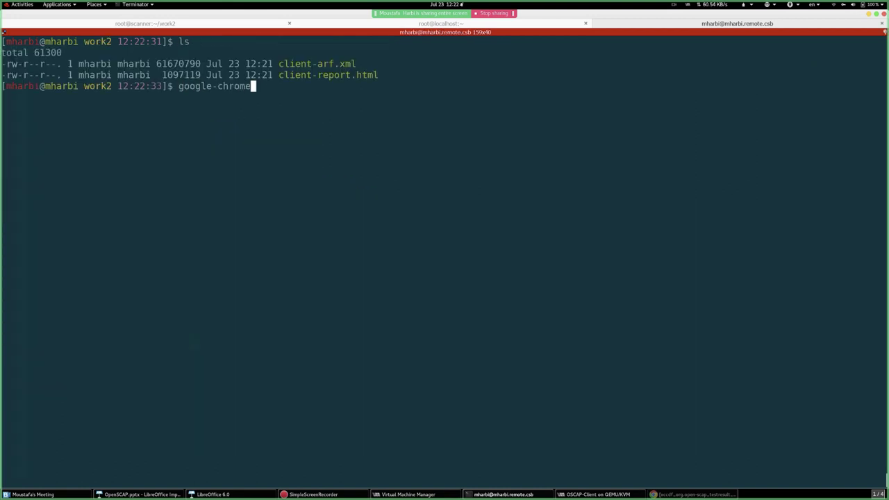
{"action": "type", "text": "c"}
{"action": "key", "text": "Tab"}
{"action": "type", "text": "r"}
{"action": "key", "text": "Tab"}
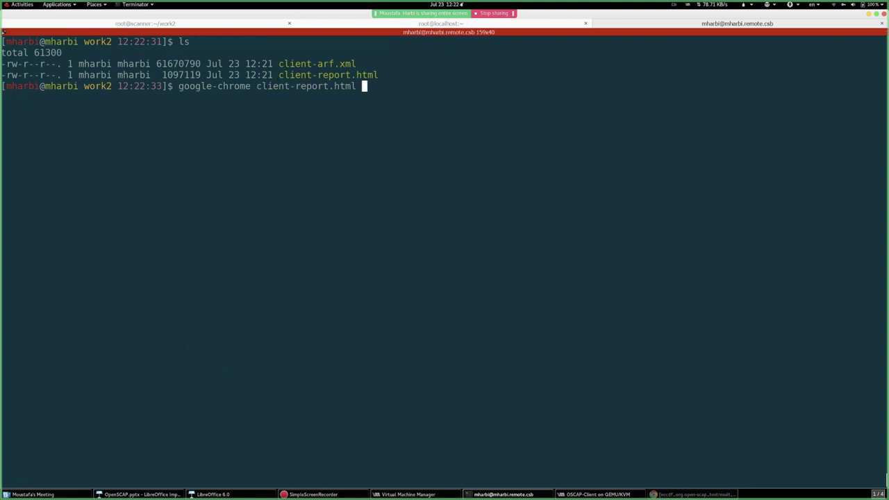
{"action": "key", "text": "Return"}
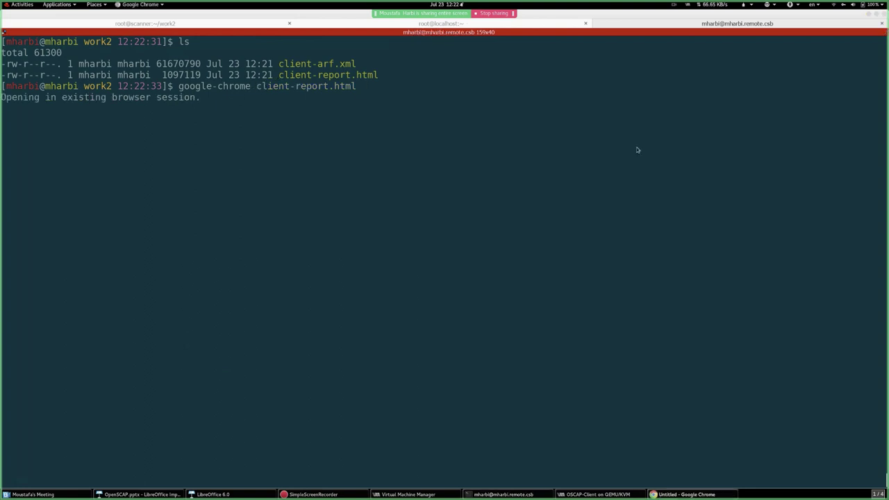
- Review the original pre-hardening report's results: 31 failed rules, 80.56% score
{"action": "scroll", "coordinate": [622, 183], "scroll_direction": "down", "scroll_amount": 1}
{"action": "scroll", "coordinate": [623, 182], "scroll_direction": "down", "scroll_amount": 4}
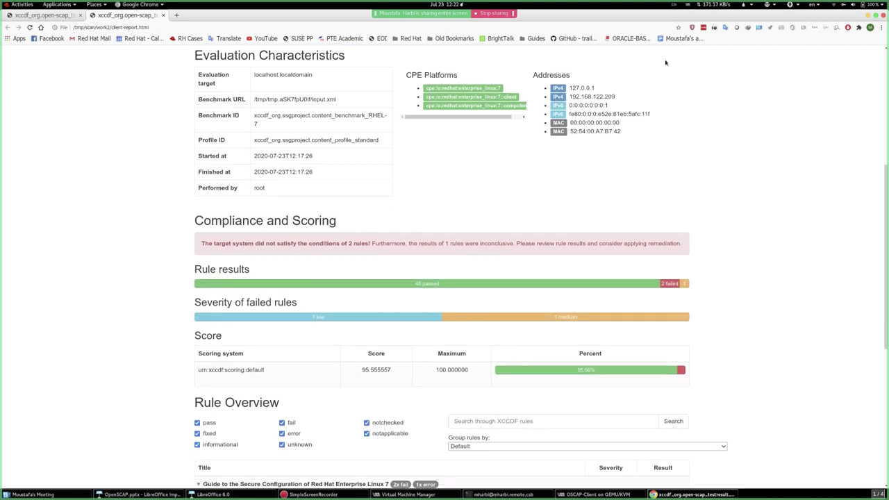
{"action": "left_click", "coordinate": [55, 16]}
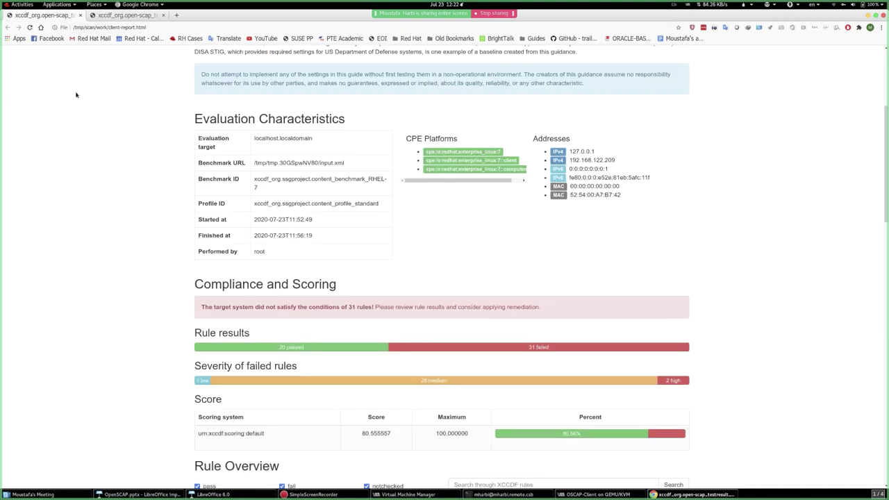
{"action": "scroll", "coordinate": [339, 273], "scroll_direction": "down", "scroll_amount": 1}
{"action": "scroll", "coordinate": [339, 273], "scroll_direction": "down", "scroll_amount": 1}
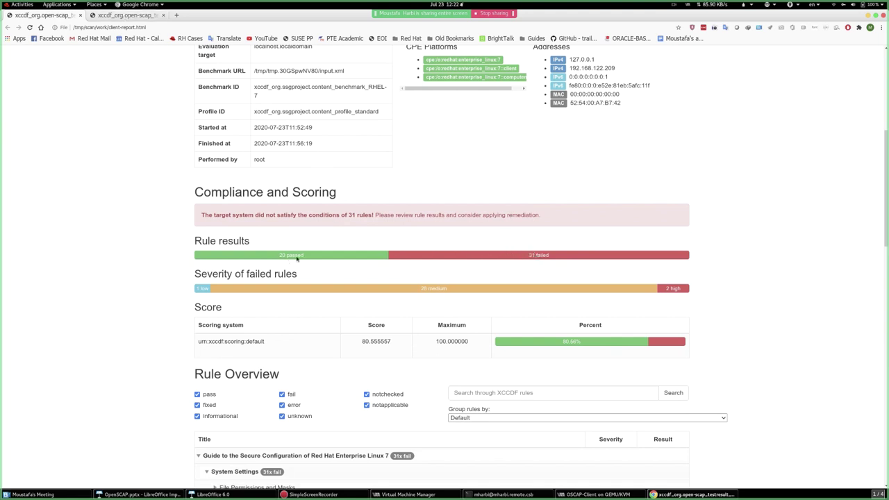
- Examine the hardened work2 report's 95.56% score and its few remaining failed rules
{"action": "left_click", "coordinate": [131, 15]}
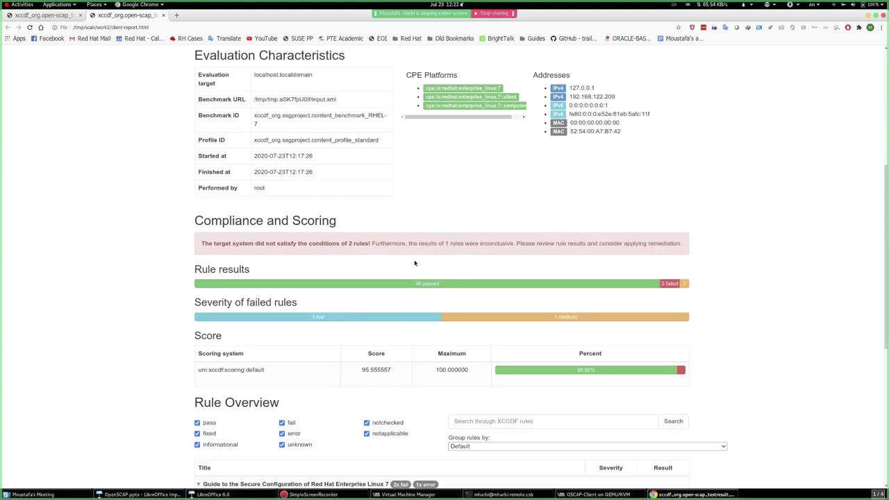
{"action": "scroll", "coordinate": [450, 295], "scroll_direction": "down", "scroll_amount": 3}
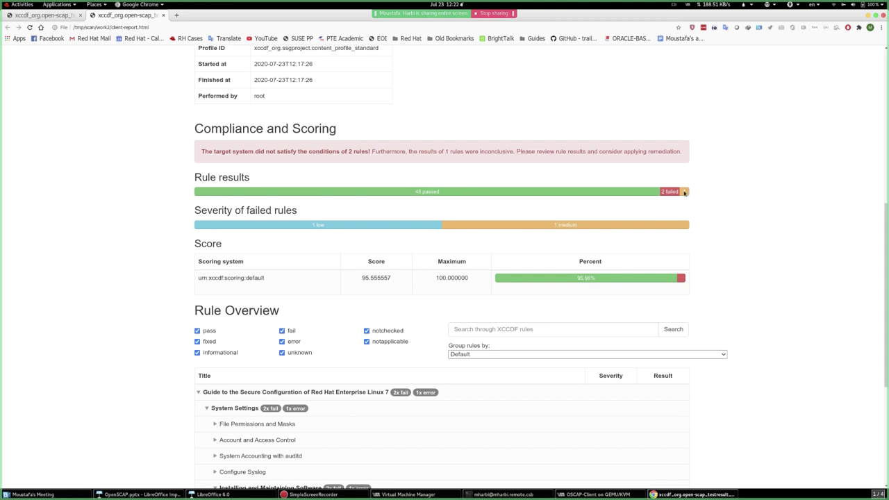
{"action": "mouse_move", "coordinate": [684, 192]}
{"action": "mouse_move", "coordinate": [684, 192]}
{"action": "left_mouse_down"}
{"action": "mouse_move", "coordinate": [675, 192]}
{"action": "mouse_move", "coordinate": [684, 191]}
{"action": "left_mouse_up"}
{"action": "scroll", "coordinate": [670, 241], "scroll_direction": "down", "scroll_amount": 5}
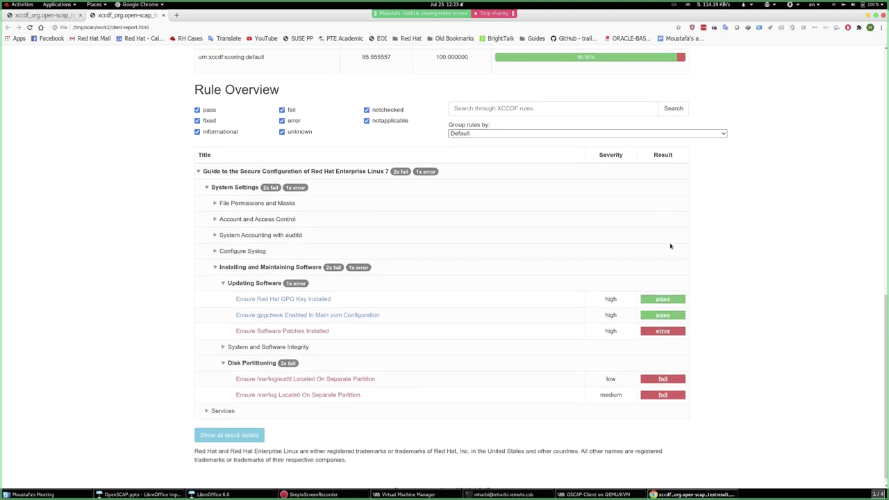
{"action": "scroll", "coordinate": [522, 292], "scroll_direction": "up", "scroll_amount": 4}
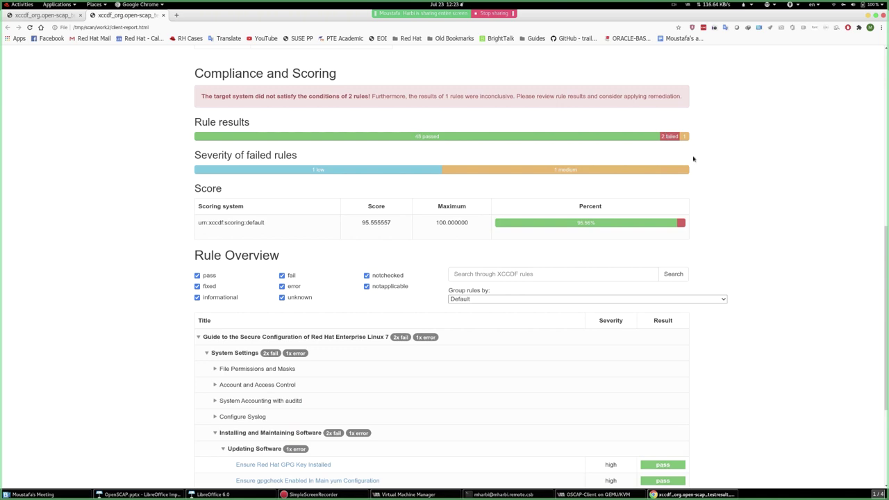
{"action": "scroll", "coordinate": [745, 309], "scroll_direction": "down", "scroll_amount": 3}
{"action": "scroll", "coordinate": [745, 310], "scroll_direction": "down", "scroll_amount": 1}
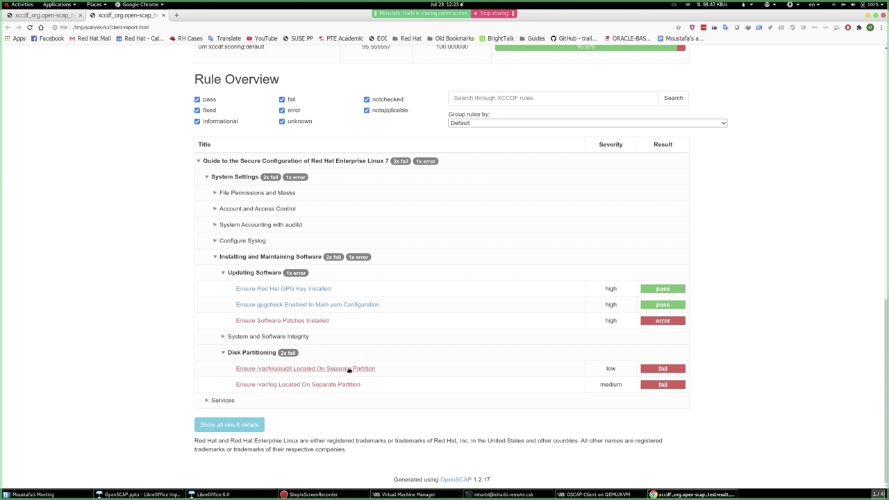
- Inspect the /var/log/audit rule's Anaconda remediation snippet and the /var/log partition rule details
{"action": "left_click", "coordinate": [325, 369]}
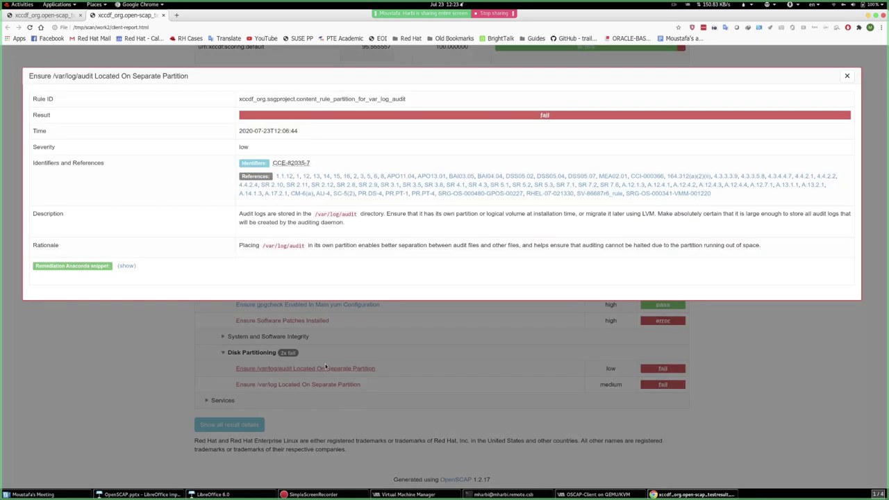
{"action": "left_click", "coordinate": [127, 266]}
{"action": "double_click", "coordinate": [73, 343]}
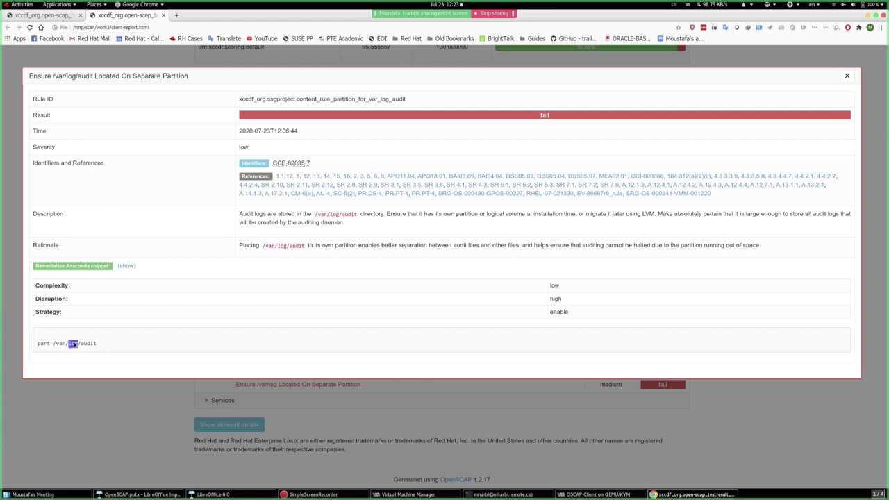
{"action": "left_click", "coordinate": [176, 358]}
{"action": "left_click", "coordinate": [437, 435]}
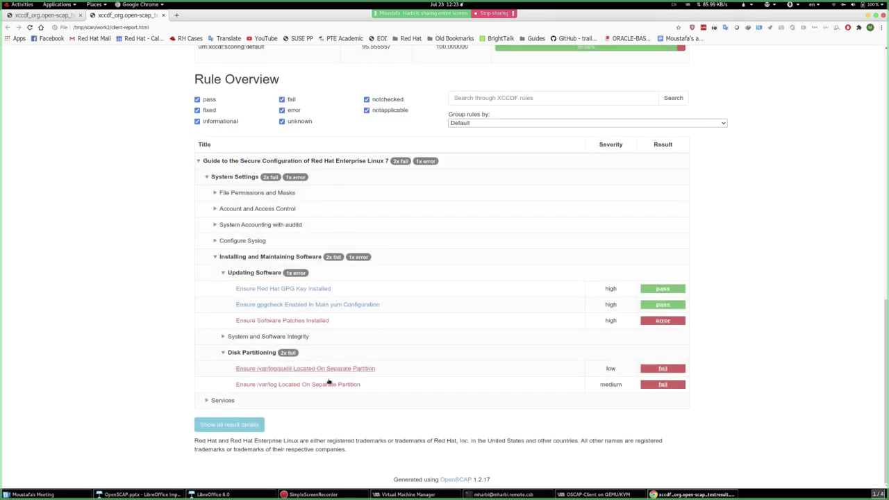
{"action": "left_click", "coordinate": [301, 386]}
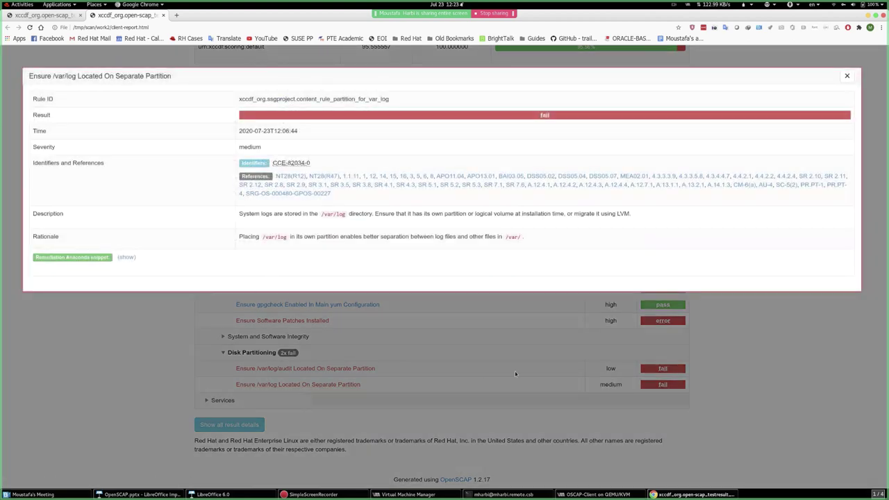
{"action": "left_click", "coordinate": [536, 328]}
- Reopen the /var/log/audit partition rule details and close them again
{"action": "scroll", "coordinate": [548, 408], "scroll_direction": "up", "scroll_amount": 4}
{"action": "scroll", "coordinate": [547, 409], "scroll_direction": "up", "scroll_amount": 3}
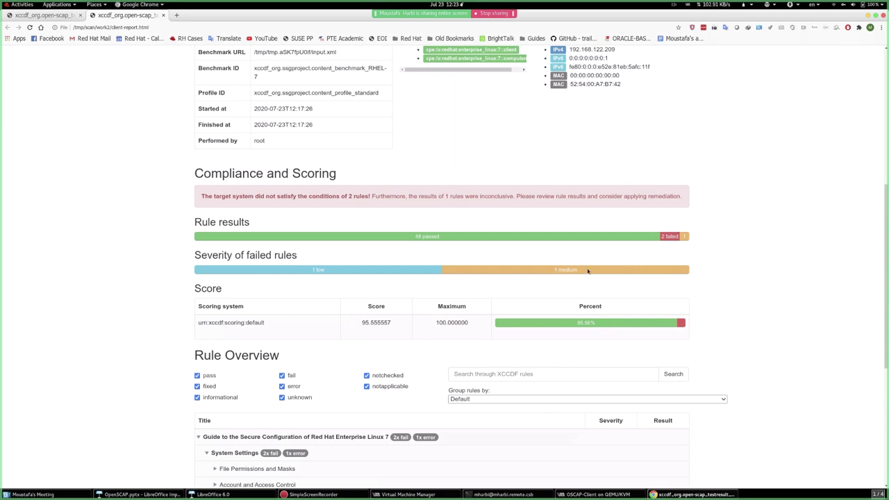
{"action": "scroll", "coordinate": [453, 336], "scroll_direction": "down", "scroll_amount": 5}
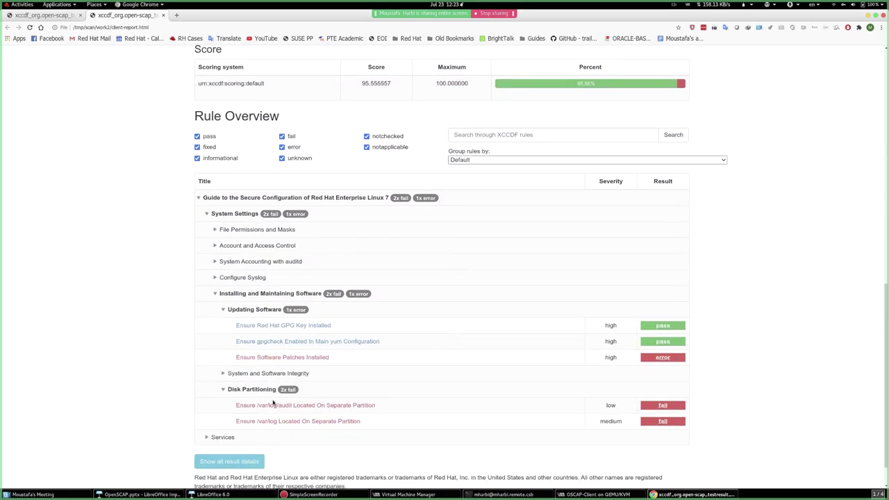
{"action": "left_click", "coordinate": [272, 406]}
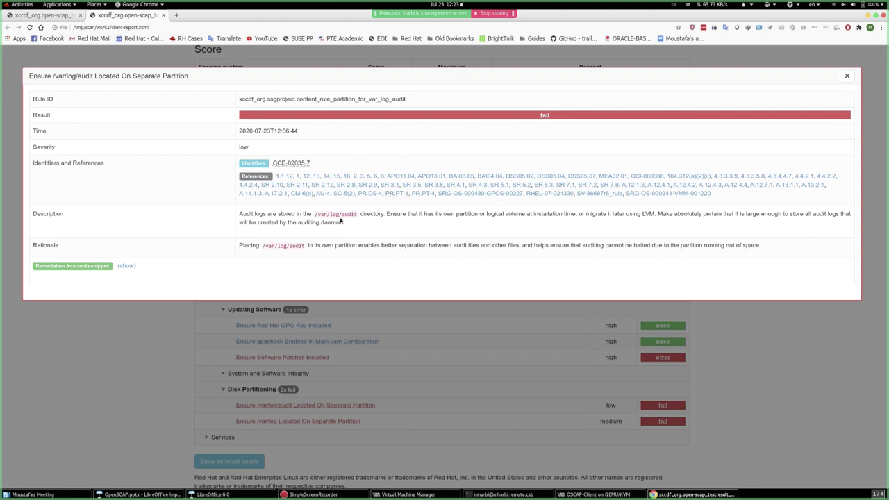
{"action": "left_click", "coordinate": [847, 76]}
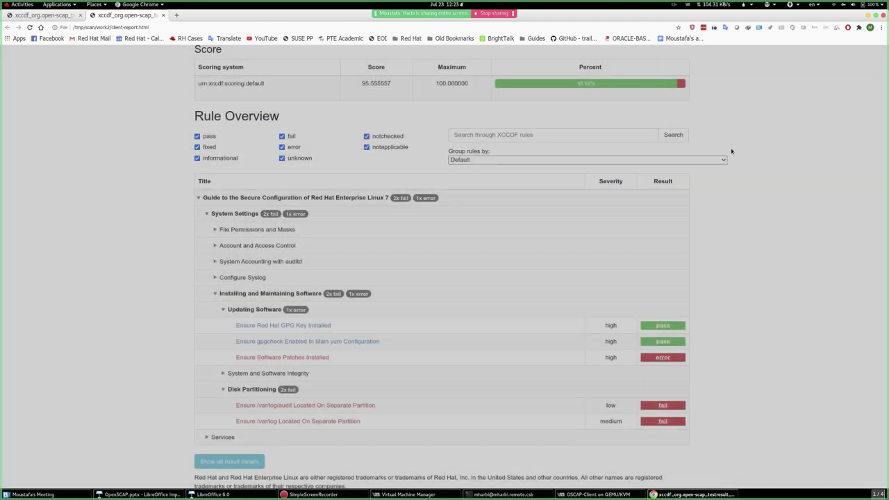
- Compare the original report (31 failed) with the hardened one, then raise the OSCAP-Client VM console
{"action": "scroll", "coordinate": [495, 293], "scroll_direction": "up", "scroll_amount": 3}
{"action": "scroll", "coordinate": [495, 292], "scroll_direction": "up", "scroll_amount": 3}
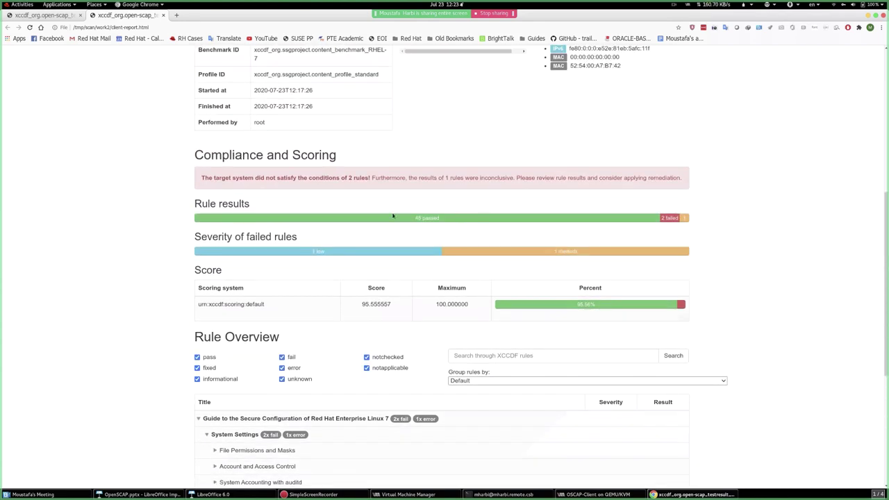
{"action": "key", "text": "ctrl+Tab"}
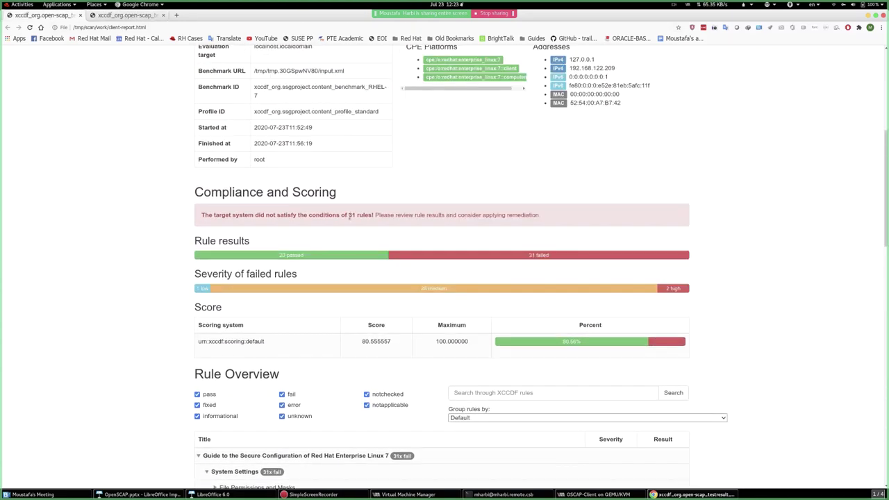
{"action": "key", "text": "ctrl+Tab"}
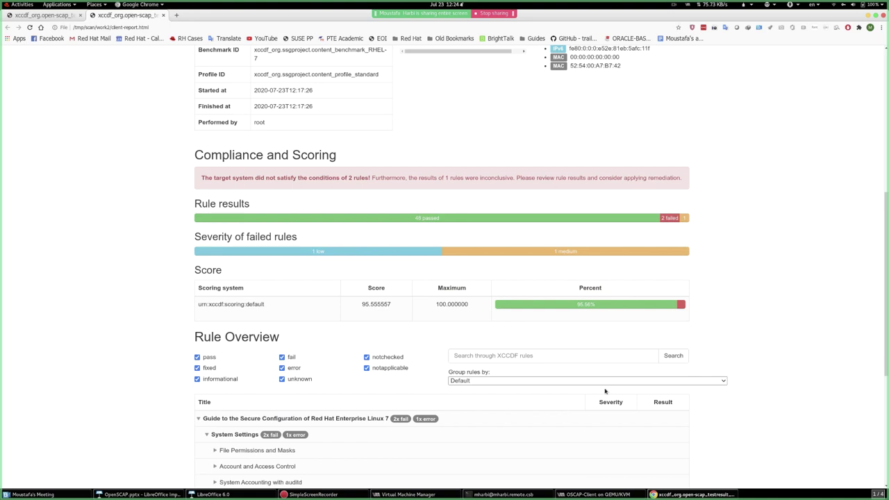
{"action": "left_click", "coordinate": [628, 493]}
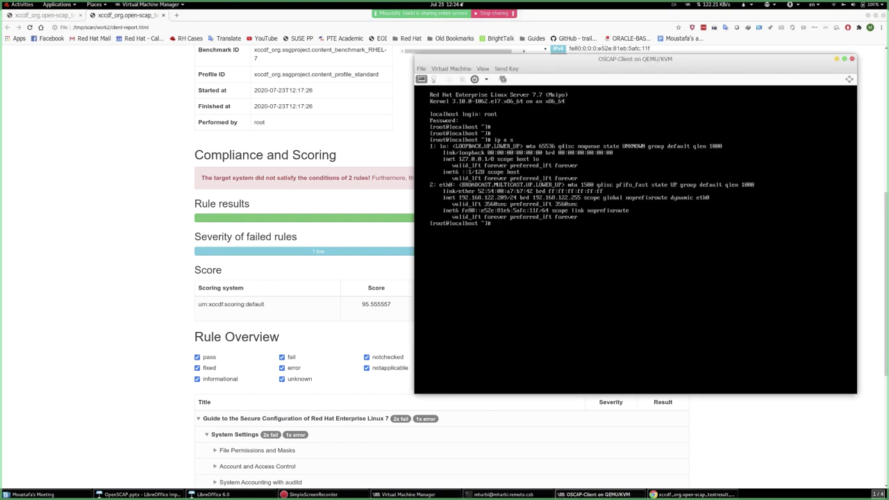
- Close the OSCAP-Client console and start a new VM from local install media
{"action": "left_click", "coordinate": [852, 59]}
{"action": "left_click", "coordinate": [425, 493]}
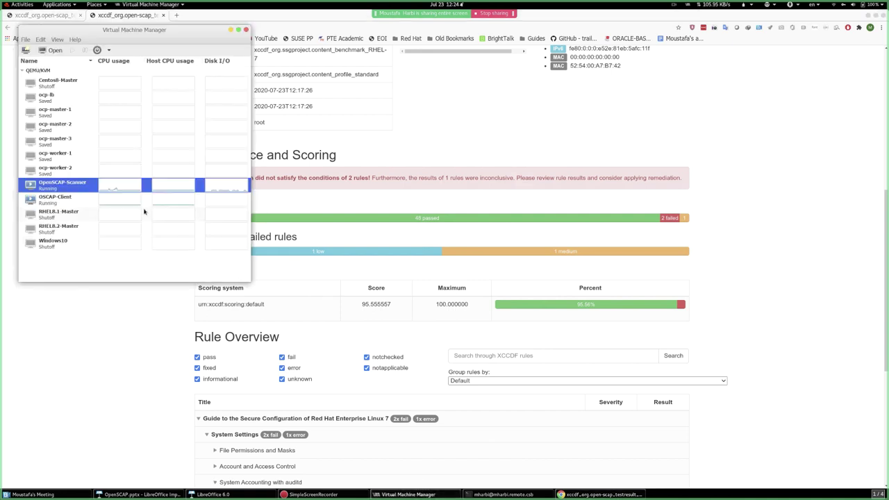
{"action": "left_click", "coordinate": [25, 50]}
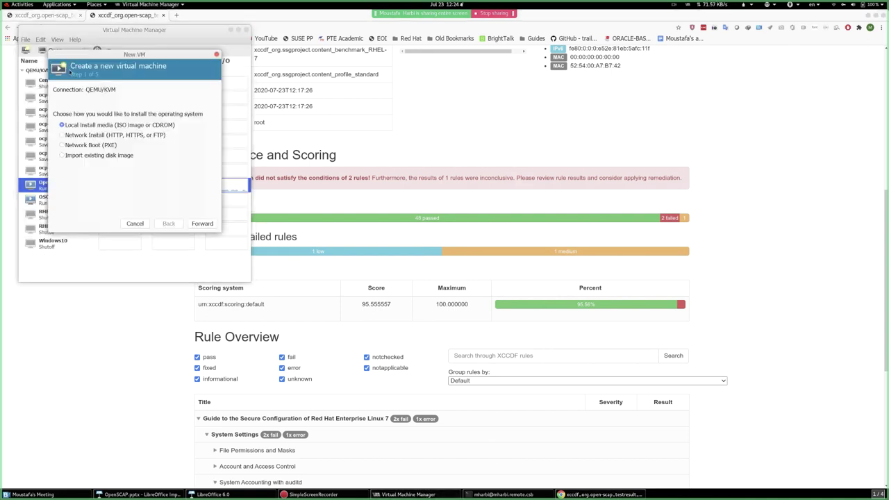
{"action": "left_click", "coordinate": [201, 223]}
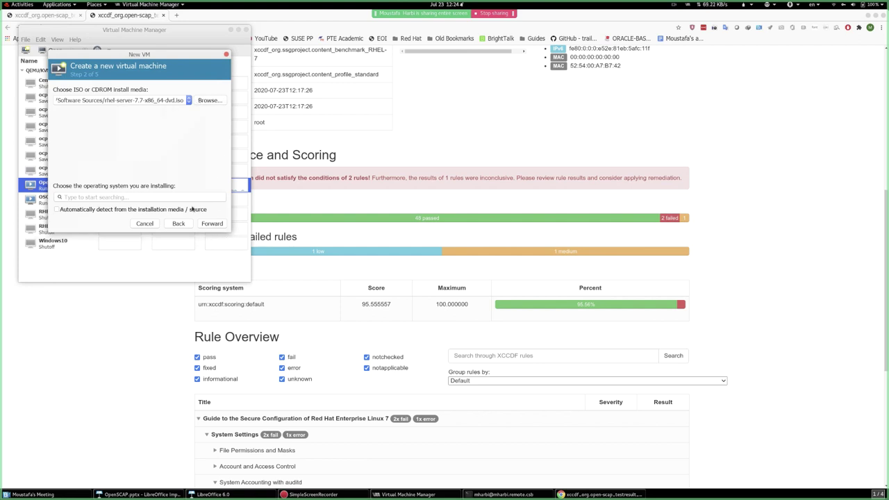
- Choose Red Hat Enterprise Linux 7.7 as the guest operating system
{"action": "left_click", "coordinate": [198, 208]}
{"action": "type", "text": "rhe"}
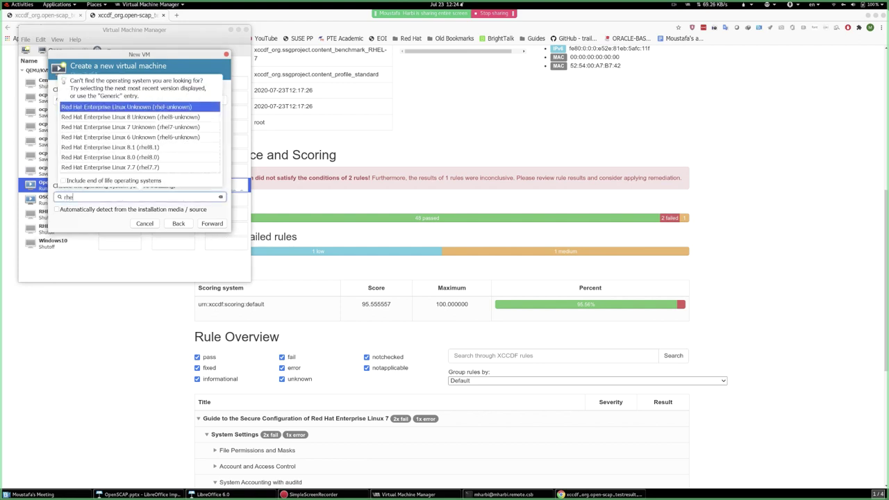
{"action": "key", "text": "Down"}
{"action": "key", "text": "Down"}
{"action": "key", "text": "Down"}
{"action": "key", "text": "Down"}
{"action": "key", "text": "Down"}
{"action": "key", "text": "Down"}
{"action": "key", "text": "Return"}
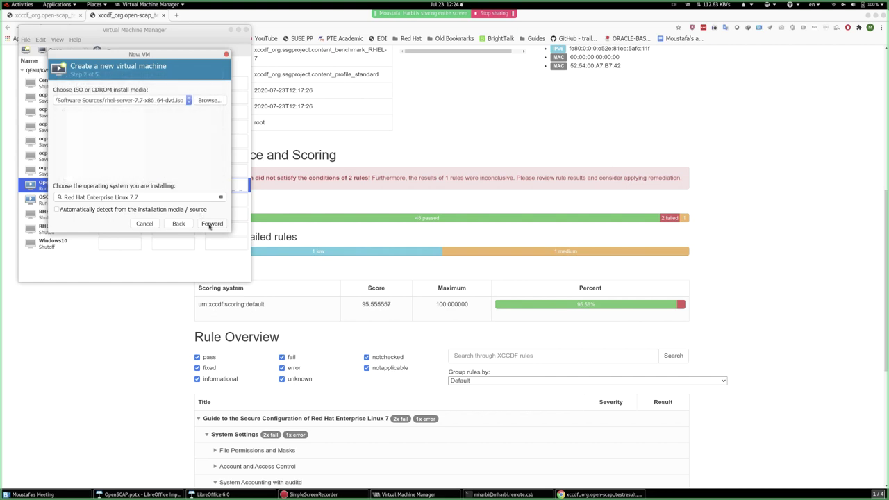
{"action": "left_click", "coordinate": [205, 223]}
- Set memory to 4096 MiB with 2 CPUs and keep the 10 GB disk
{"action": "double_click", "coordinate": [87, 102]}
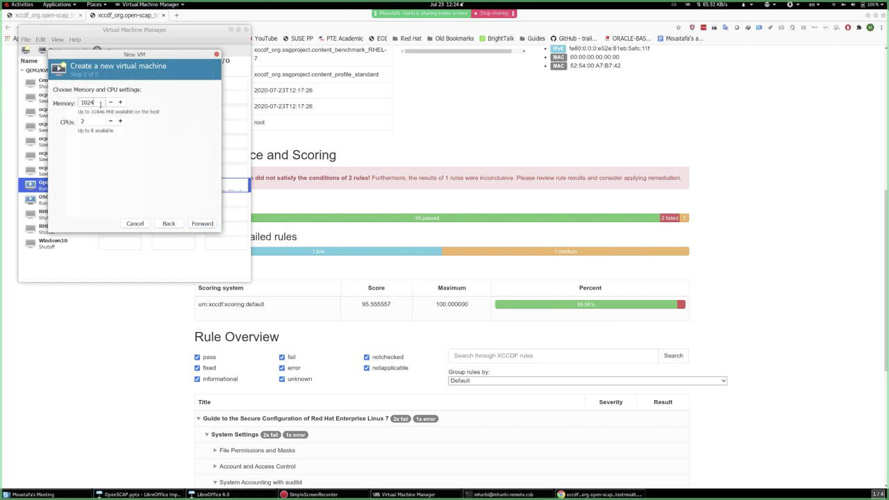
{"action": "type", "text": "4096"}
{"action": "key", "text": "Tab"}
{"action": "left_click", "coordinate": [202, 224]}
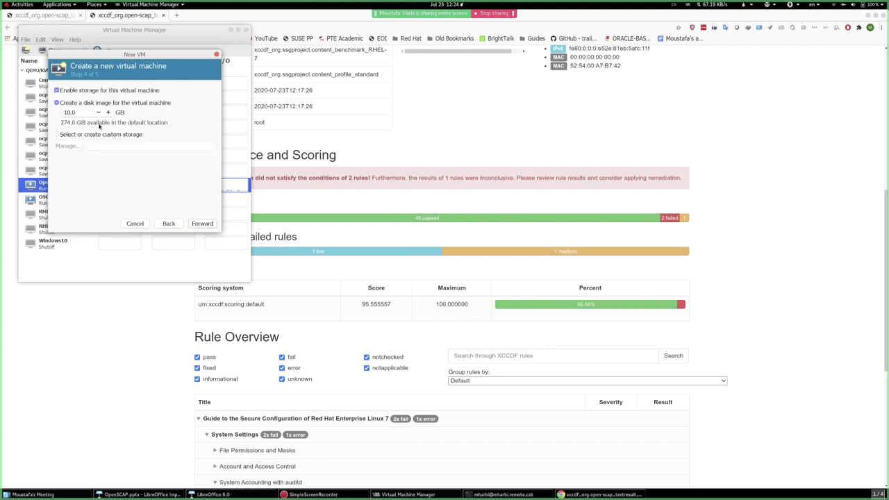
{"action": "left_click", "coordinate": [203, 224]}
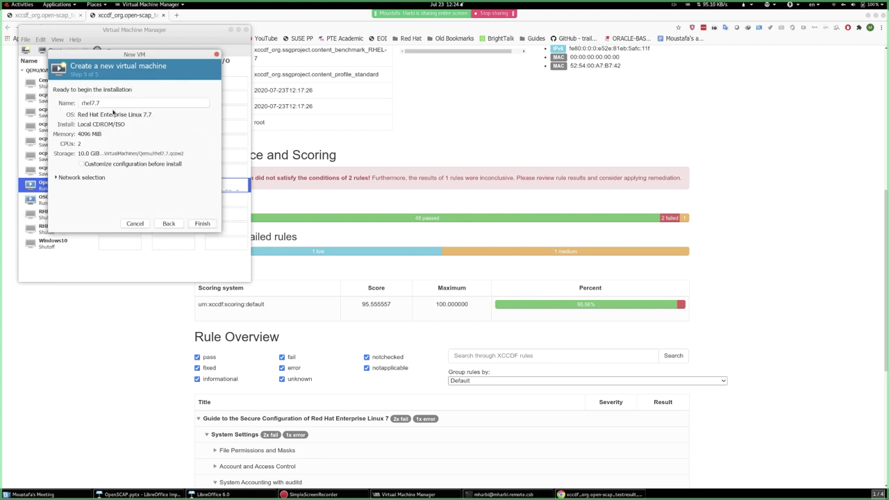
- Name the VM OS-INSTALL-OSCAP and begin creating it
{"action": "triple_click", "coordinate": [108, 102]}
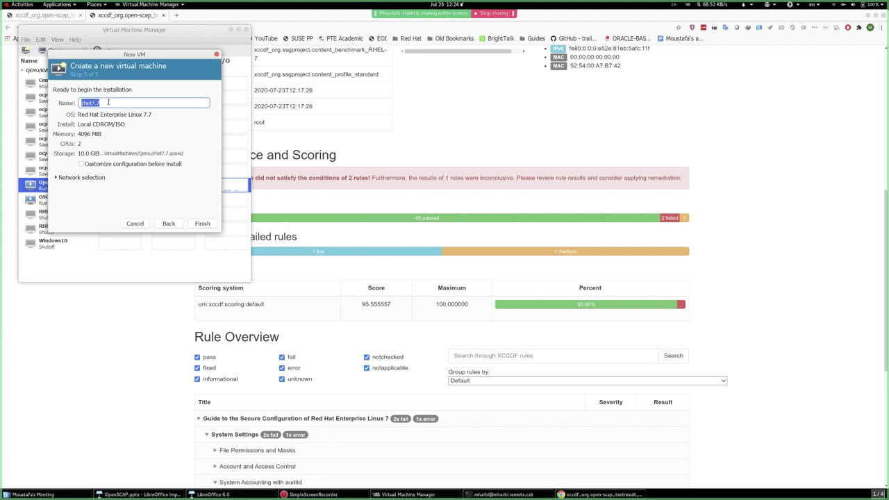
{"action": "type", "text": "OS-INSTALL-"}
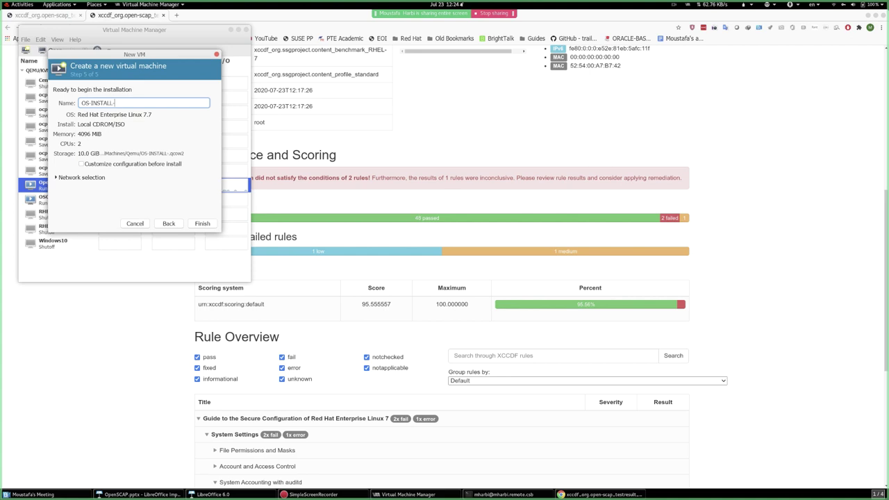
{"action": "type", "text": "OSCAP"}
{"action": "left_click", "coordinate": [55, 178]}
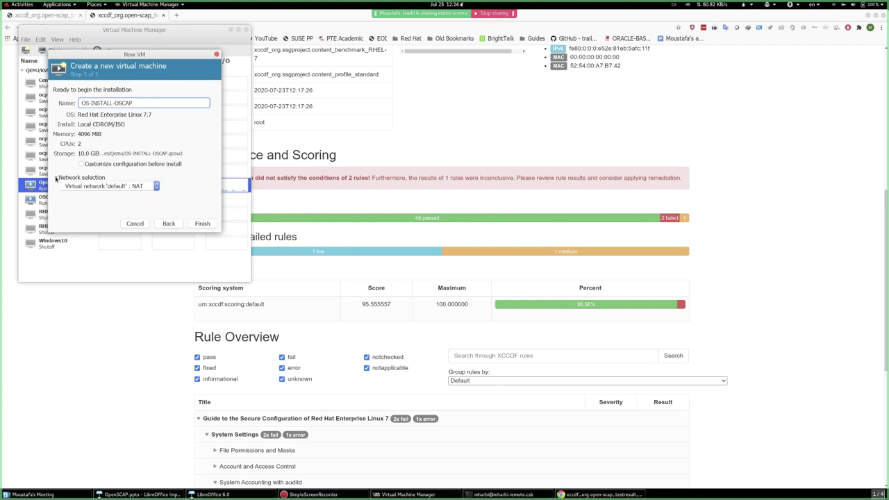
{"action": "left_click", "coordinate": [56, 178]}
{"action": "left_click", "coordinate": [202, 224]}
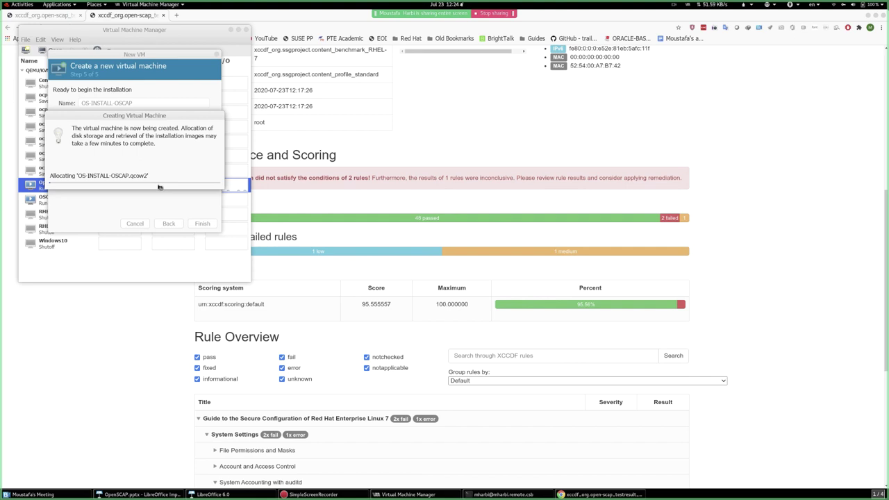
- Move the VM creation progress dialog aside to check the OS-INSTALL-OSCAP summary, then switch to the terminal
{"action": "left_click_drag", "start_coordinate": [91, 116], "coordinate": [188, 106]}
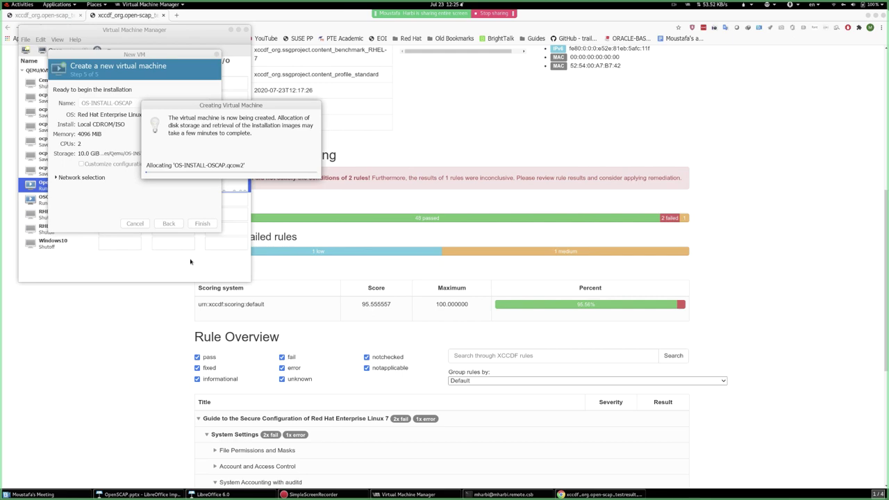
{"action": "left_click", "coordinate": [504, 494]}
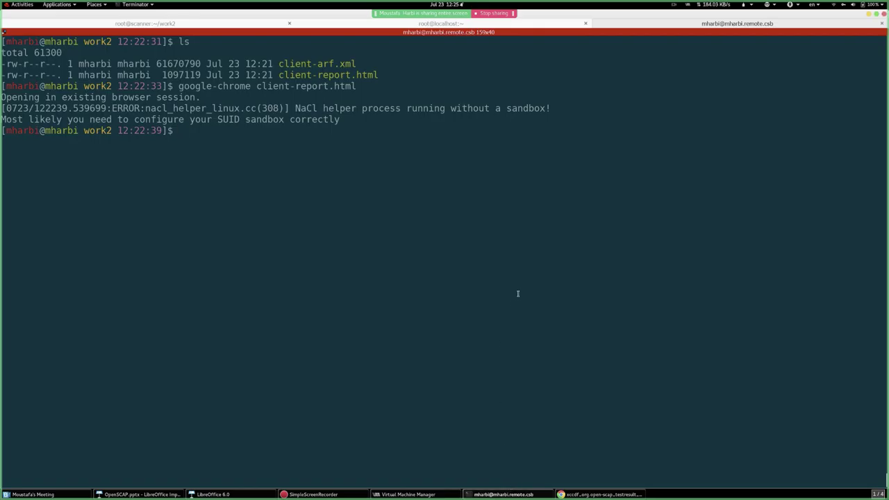
- Become root with sudo -i and list the contents of /var/www/html
{"action": "type", "text": "SUDO =-"}
{"action": "key", "text": "BackSpace"}
{"action": "key", "text": "BackSpace"}
{"action": "key", "text": "BackSpace"}
{"action": "key", "text": "BackSpace"}
{"action": "key", "text": "BackSpace"}
{"action": "key", "text": "BackSpace"}
{"action": "key", "text": "BackSpace"}
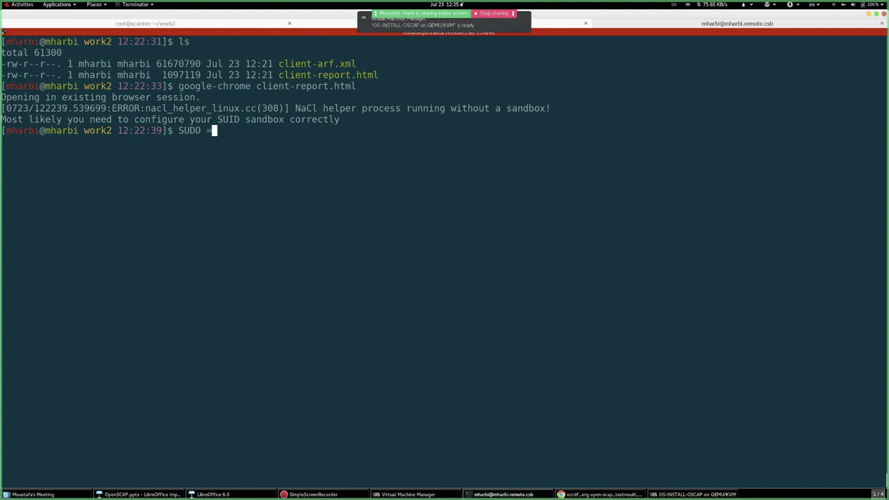
{"action": "type", "text": "sudo -i"}
{"action": "key", "text": "Return"}
{"action": "key", "text": "Return"}
{"action": "key", "text": "Return"}
{"action": "type", "text": "cd"}
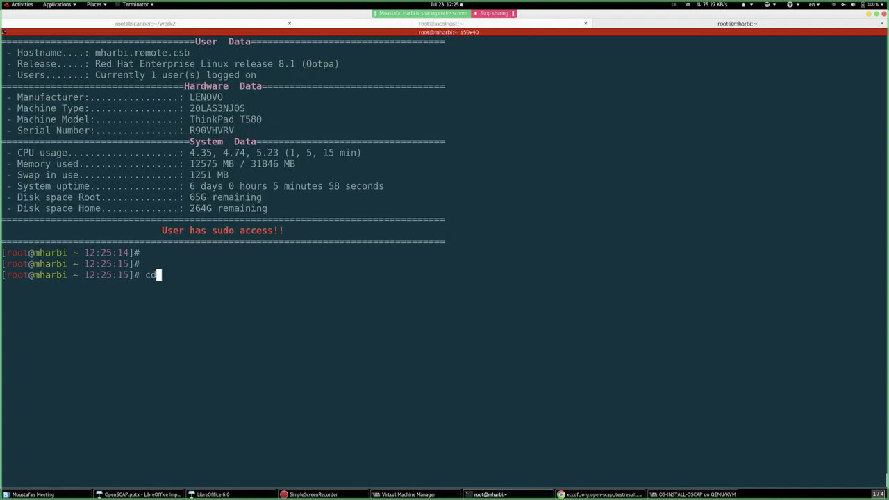
{"action": "type", "text": " /var/www/html/"}
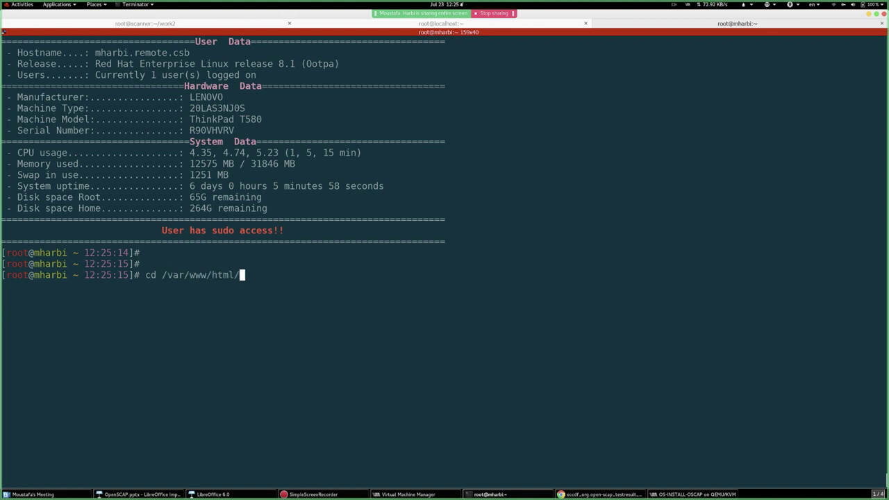
{"action": "key", "text": "ctrl+l"}
{"action": "key", "text": "Return"}
{"action": "type", "text": "ls"}
{"action": "key", "text": "Return"}
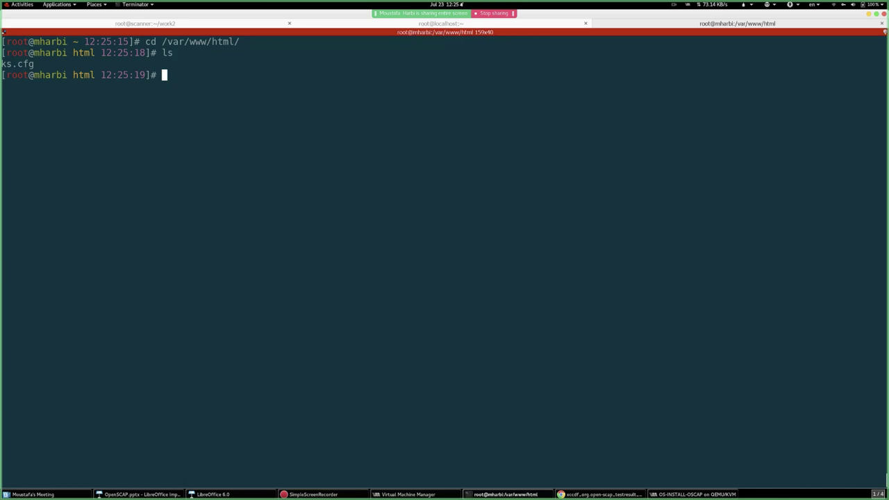
- Display ks.cfg to review the kickstart settings
{"action": "type", "text": "cat ks"}
{"action": "key", "text": "Tab"}
{"action": "key", "text": "Return"}
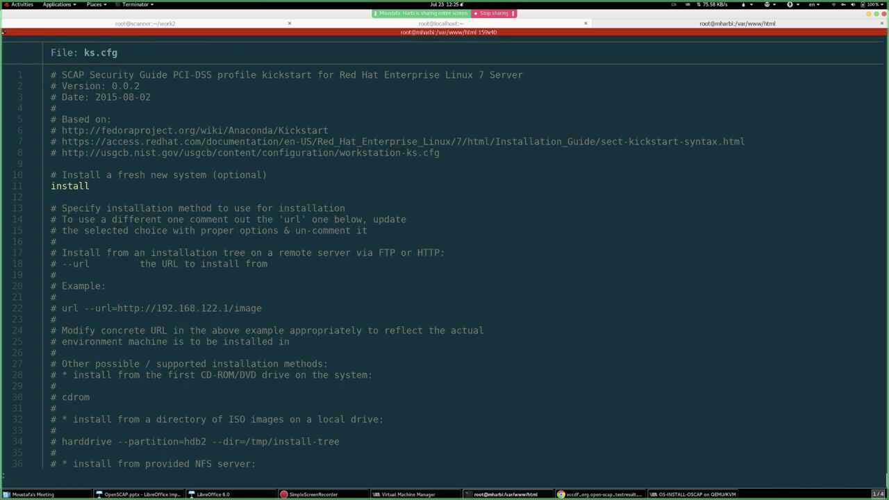
{"action": "key", "text": "space"}
{"action": "key", "text": "space"}
- Uncomment the cdrom install line in ks.cfg with vim and save the file with :wq
{"action": "type", "text": "q"}
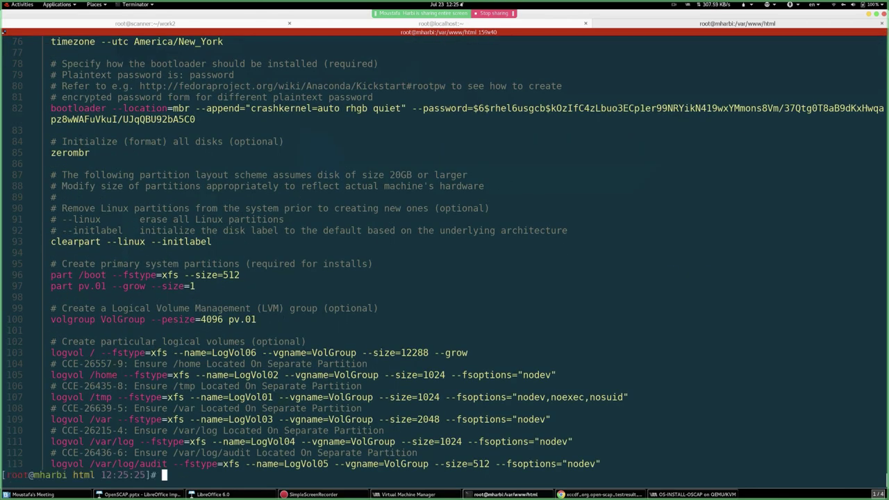
{"action": "type", "text": "vim ks"}
{"action": "key", "text": "Tab"}
{"action": "key", "text": "Return"}
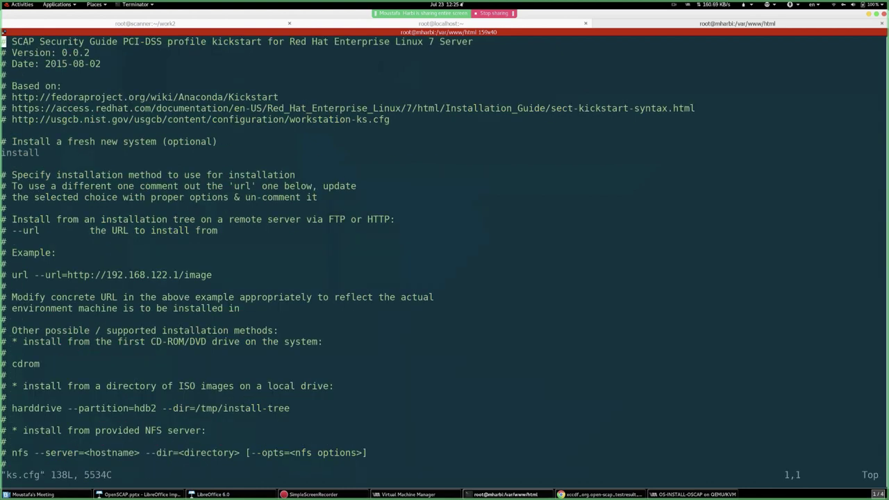
{"action": "key", "text": "Down"}
{"action": "key", "text": "Down"}
{"action": "key", "text": "Down"}
{"action": "key", "text": "Down"}
{"action": "key", "text": "Down"}
{"action": "key", "text": "Down"}
{"action": "key", "text": "Down"}
{"action": "key", "text": "Down"}
{"action": "key", "text": "Down"}
{"action": "key", "text": "Down"}
{"action": "key", "text": "Down"}
{"action": "key", "text": "Down"}
{"action": "key", "text": "Down"}
{"action": "key", "text": "Down"}
{"action": "key", "text": "Down"}
{"action": "key", "text": "Down"}
{"action": "key", "text": "Down"}
{"action": "key", "text": "Down"}
{"action": "key", "text": "Down"}
{"action": "key", "text": "Down"}
{"action": "key", "text": "Down"}
{"action": "key", "text": "Down"}
{"action": "key", "text": "Down"}
{"action": "key", "text": "Down"}
{"action": "key", "text": "Down"}
{"action": "key", "text": "Down"}
{"action": "key", "text": "Down"}
{"action": "key", "text": "Down"}
{"action": "key", "text": "Down"}
{"action": "key", "text": "i"}
{"action": "key", "text": "Delete"}
{"action": "key", "text": "Delete"}
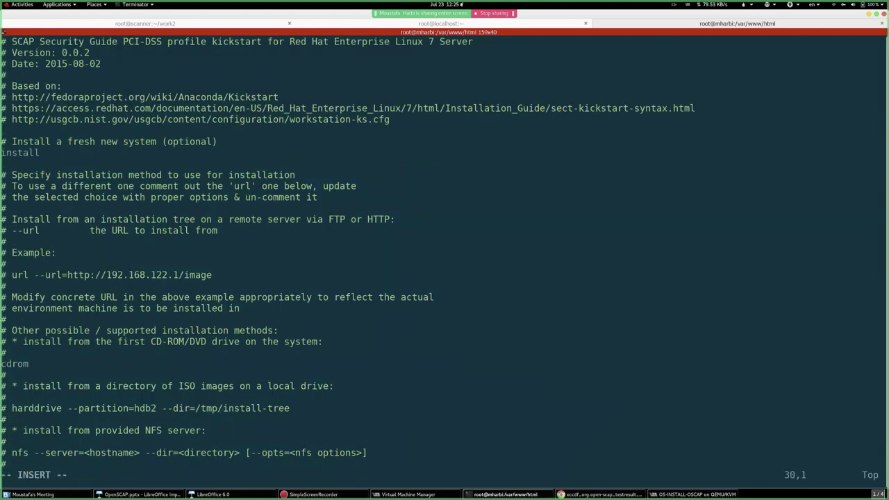
{"action": "key", "text": "Down"}
{"action": "key", "text": "Down"}
{"action": "key", "text": "Down"}
{"action": "key", "text": "Up"}
{"action": "key", "text": "Up"}
{"action": "key", "text": "Up"}
{"action": "key", "text": "Down"}
{"action": "key", "text": "Down"}
{"action": "key", "text": "Down"}
{"action": "key", "text": "Down"}
{"action": "key", "text": "Down"}
{"action": "key", "text": "Down"}
{"action": "key", "text": "Down"}
{"action": "key", "text": "Down"}
{"action": "key", "text": "Down"}
{"action": "key", "text": "Down"}
{"action": "key", "text": "Down"}
{"action": "key", "text": "Down"}
{"action": "key", "text": "Down"}
{"action": "key", "text": "Down"}
{"action": "key", "text": "Down"}
{"action": "key", "text": "Down"}
{"action": "key", "text": "Down"}
{"action": "key", "text": "Down"}
{"action": "key", "text": "Down"}
{"action": "key", "text": "Down"}
{"action": "key", "text": "Down"}
{"action": "key", "text": "Down"}
{"action": "key", "text": "Down"}
{"action": "key", "text": "Down"}
{"action": "key", "text": "Down"}
{"action": "key", "text": "Down"}
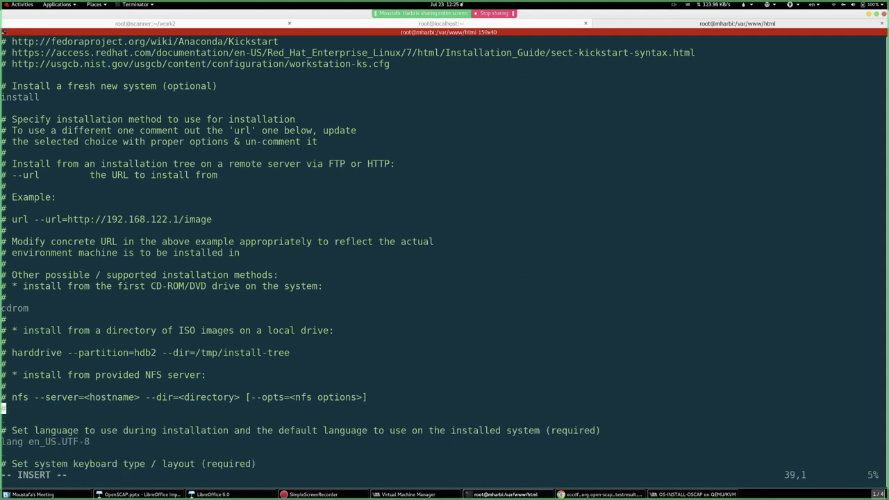
{"action": "key", "text": "Down"}
{"action": "key", "text": "Down"}
{"action": "key", "text": "Down"}
{"action": "key", "text": "Down"}
{"action": "key", "text": "Down"}
{"action": "key", "text": "Down"}
{"action": "key", "text": "Down"}
{"action": "key", "text": "Down"}
{"action": "key", "text": "Down"}
{"action": "key", "text": "Down"}
{"action": "key", "text": "Down"}
{"action": "key", "text": "Down"}
{"action": "key", "text": "Down"}
{"action": "key", "text": "Down"}
{"action": "key", "text": "Down"}
{"action": "key", "text": "Down"}
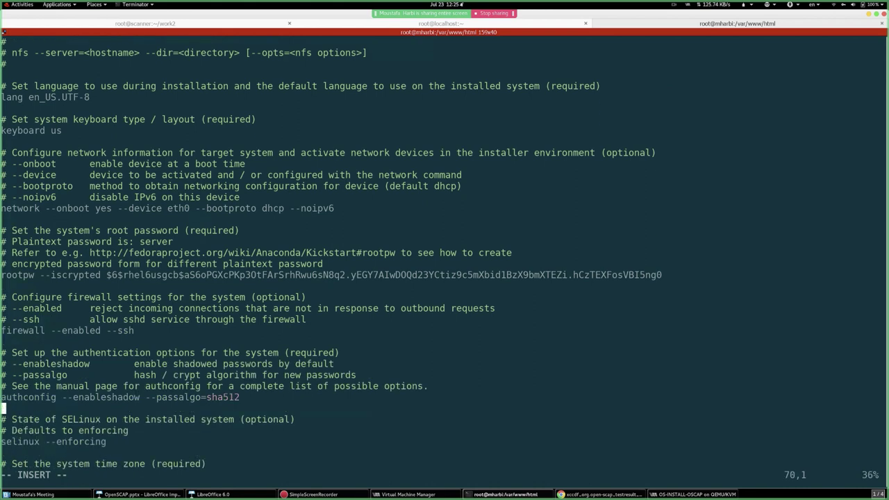
{"action": "key", "text": "Escape"}
{"action": "type", "text": ":wq"}
{"action": "key", "text": "Return"}
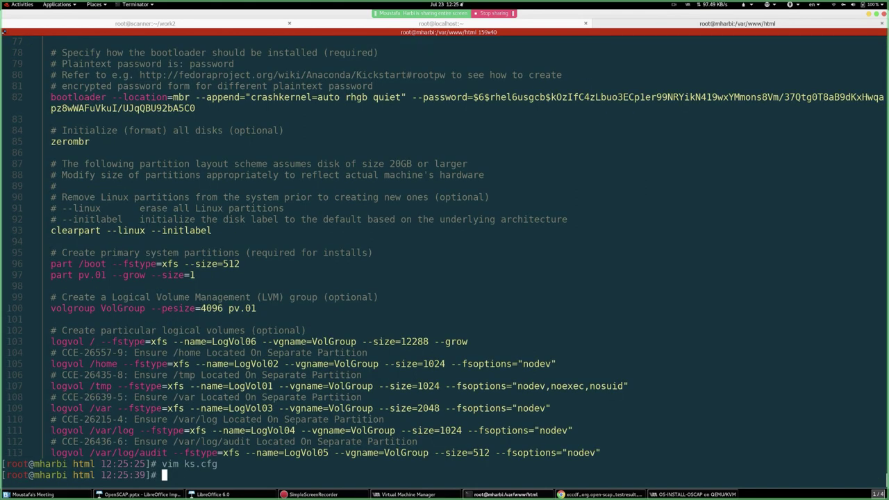
{"action": "key", "text": "Return"}
{"action": "key", "text": "Return"}
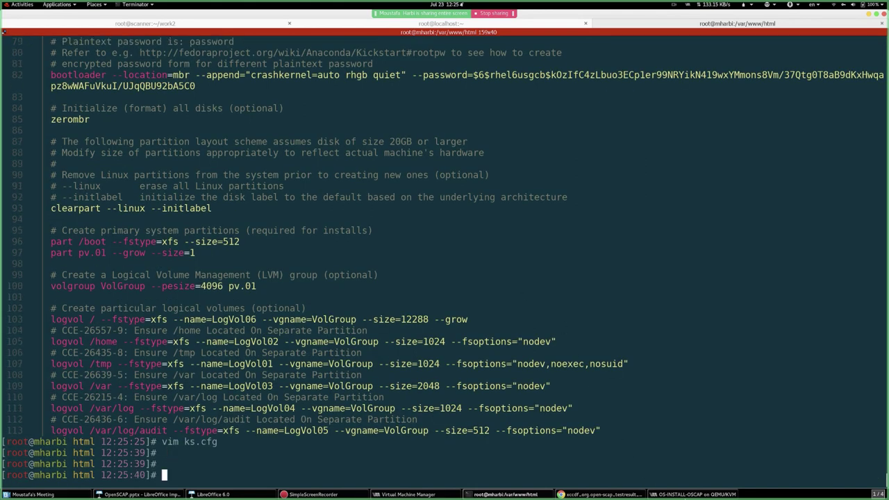
{"action": "left_click", "coordinate": [680, 494]}
- Set the VM console's Scale Display to Always and enlarge the console window
{"action": "left_click", "coordinate": [274, 221]}
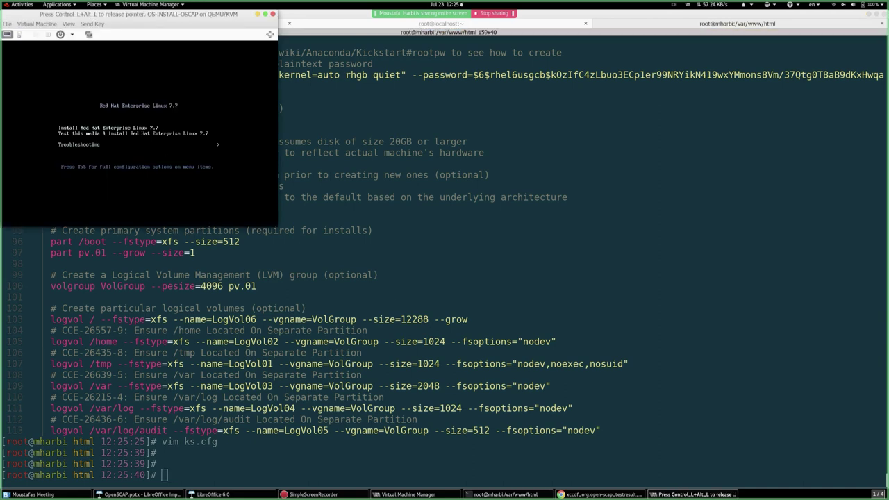
{"action": "key", "text": "ctrl+alt"}
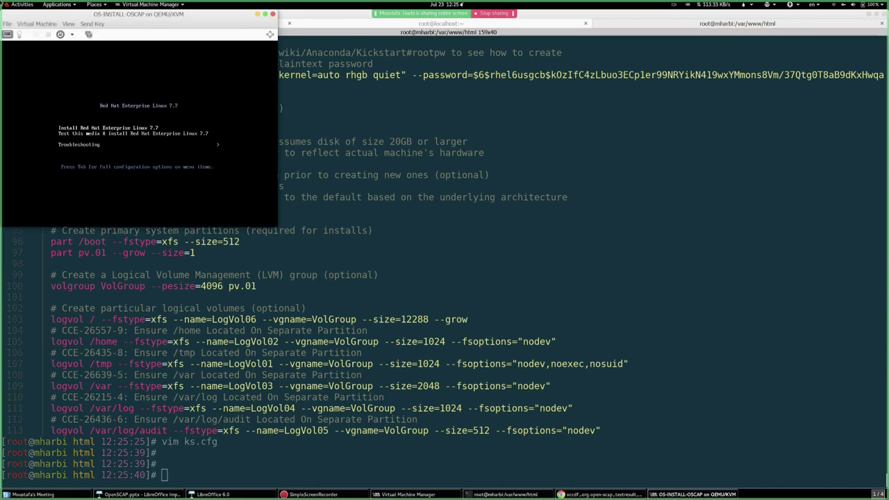
{"action": "key", "text": "super"}
{"action": "key", "text": "super"}
{"action": "left_click", "coordinate": [68, 23]}
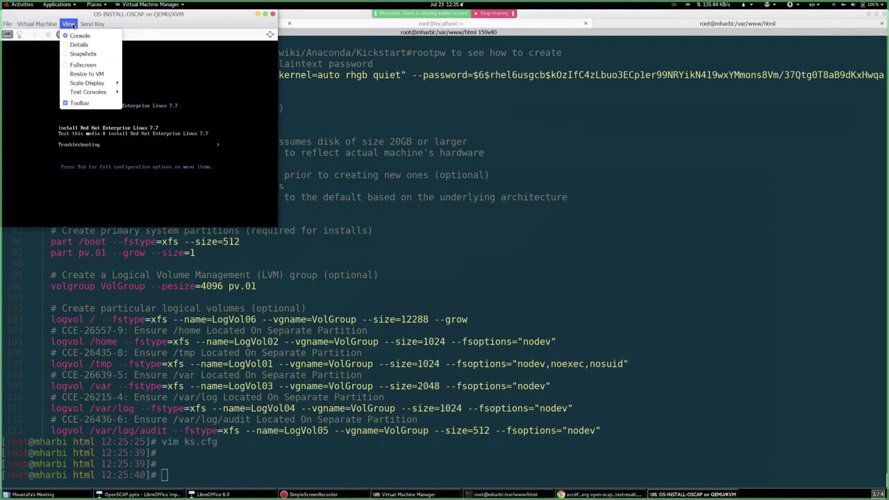
{"action": "mouse_move", "coordinate": [94, 82]}
{"action": "left_click", "coordinate": [143, 84]}
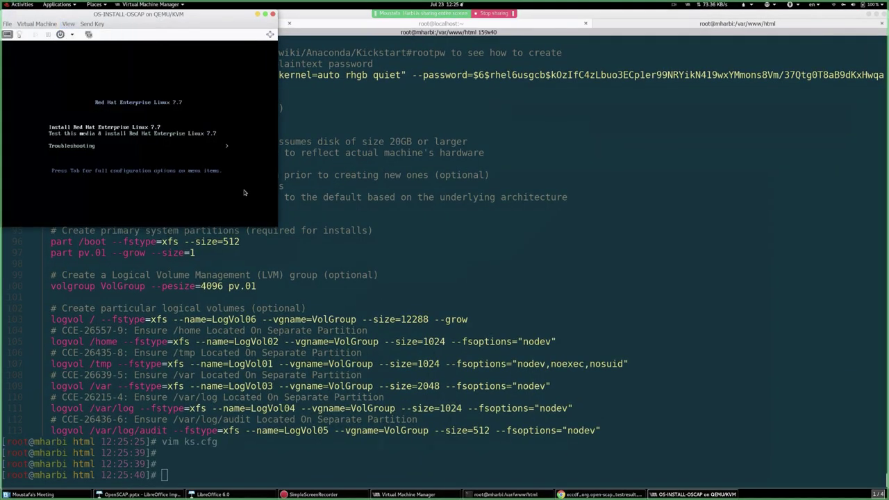
{"action": "left_click_drag", "start_coordinate": [284, 232], "coordinate": [778, 489]}
{"action": "left_click", "coordinate": [340, 330]}
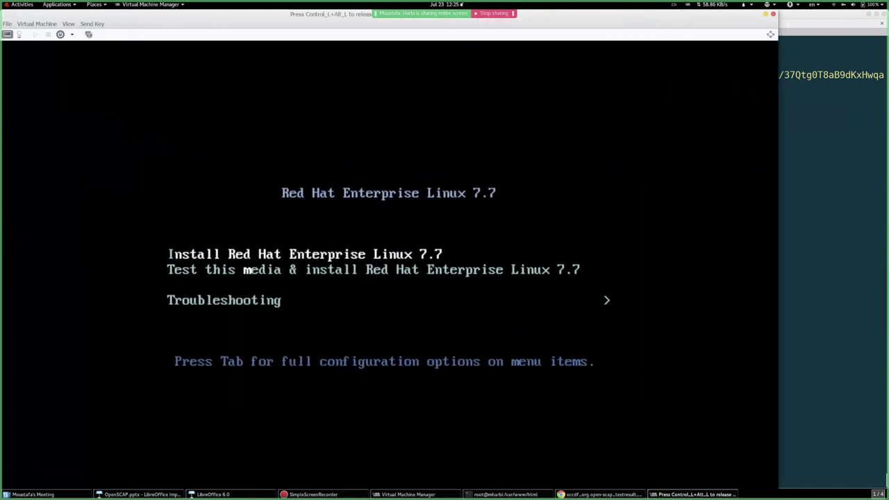
{"action": "key", "text": "Tab"}
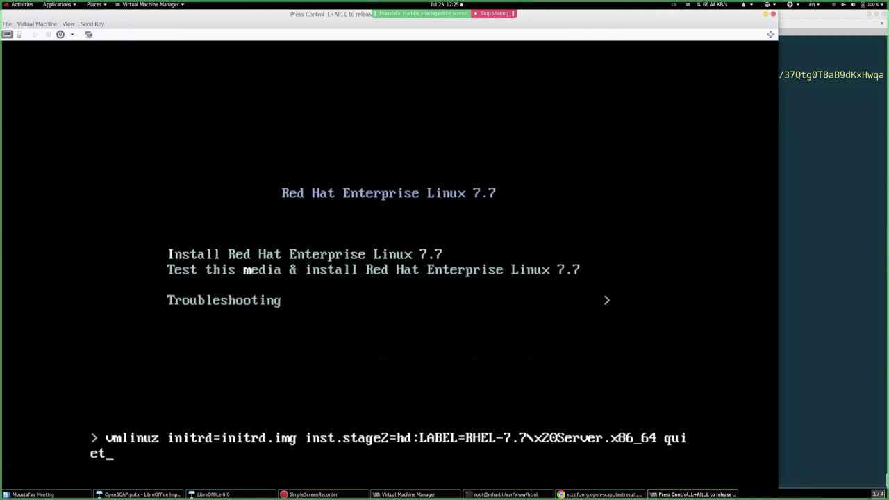
{"action": "type", "text": "linux ks"}
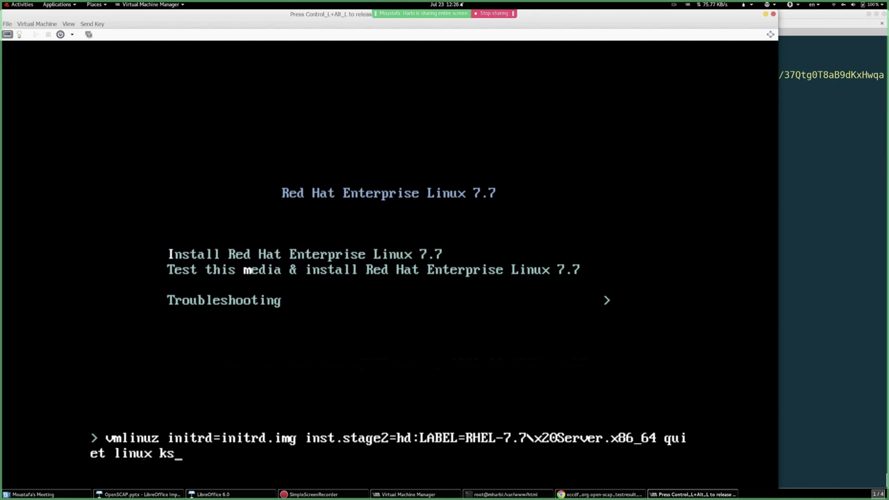
{"action": "type", "text": "=http://"}
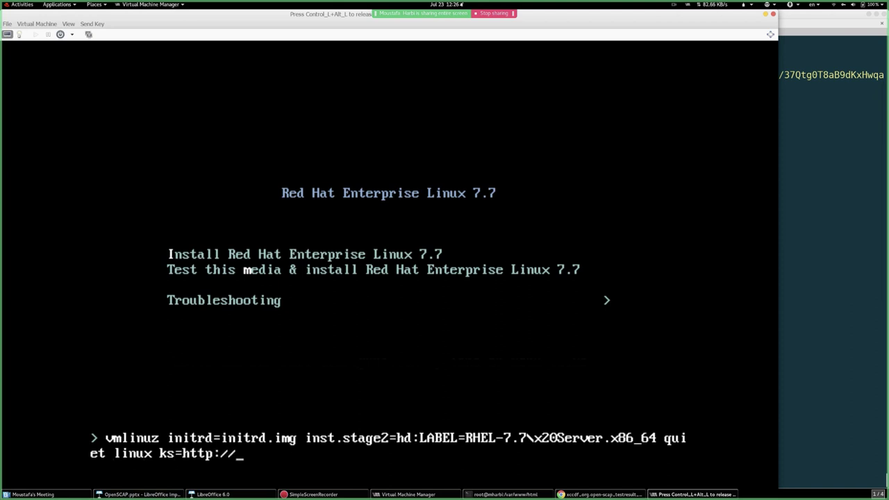
{"action": "type", "text": "192.168.122.1/ks"}
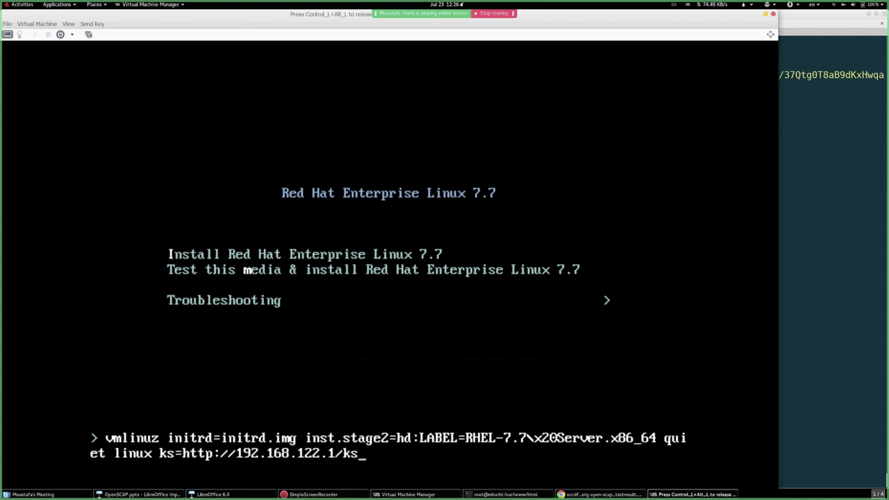
{"action": "type", "text": ".cfg"}
{"action": "key", "text": "ctrl+alt"}
{"action": "left_click", "coordinate": [789, 143]}
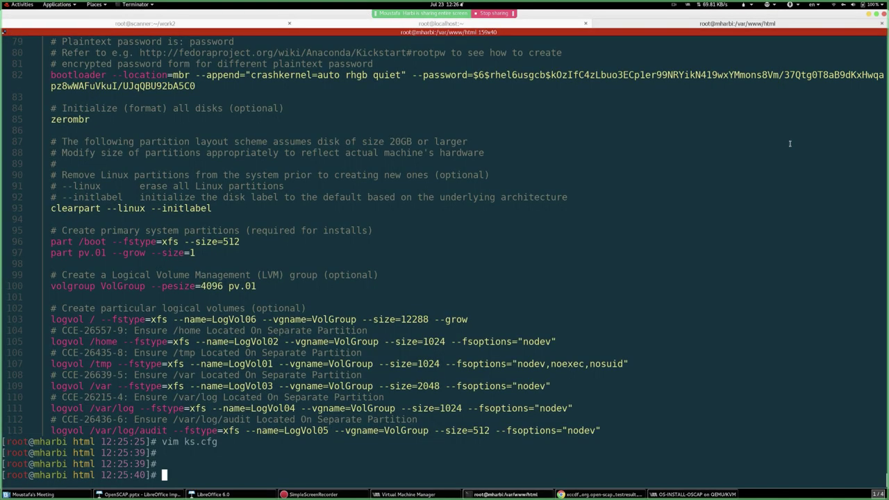
{"action": "left_click", "coordinate": [436, 25]}
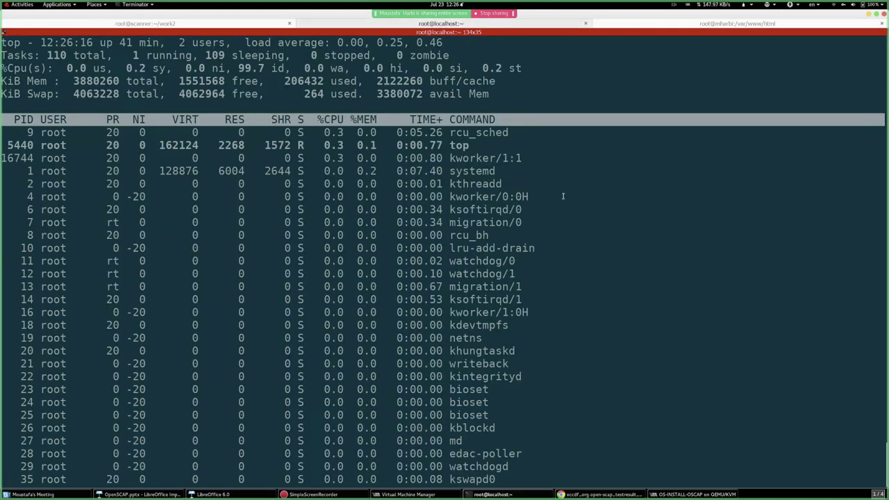
{"action": "key", "text": "q"}
{"action": "key", "text": "ctrl+l"}
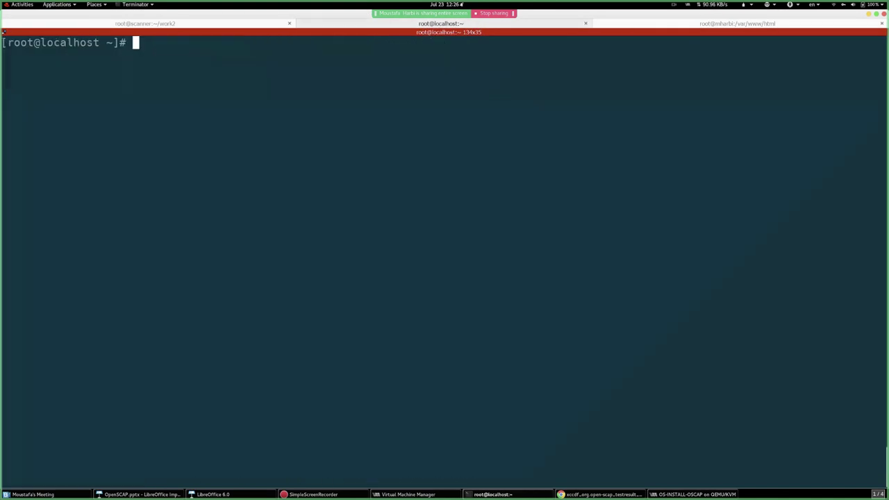
{"action": "type", "text": "cu"}
{"action": "key", "text": "Tab"}
{"action": "key", "text": "Tab"}
{"action": "key", "text": "Tab"}
{"action": "type", "text": "rl"}
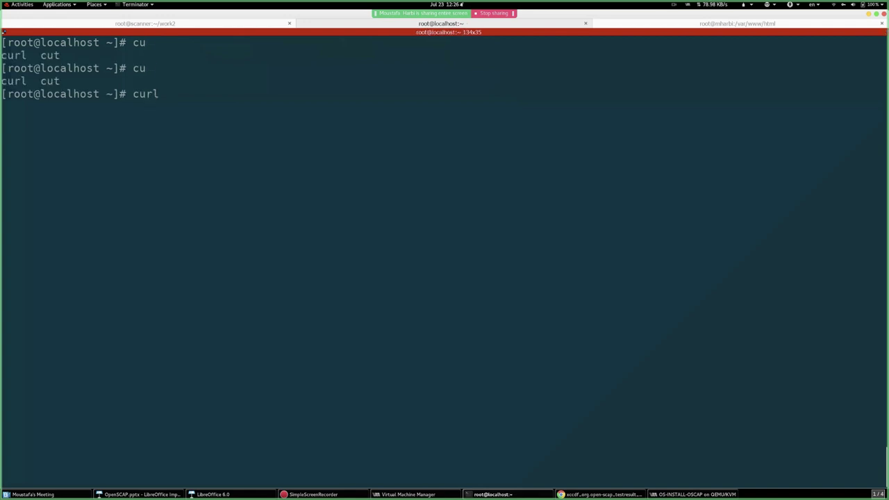
{"action": "key", "text": "ctrl+l"}
{"action": "type", "text": "h"}
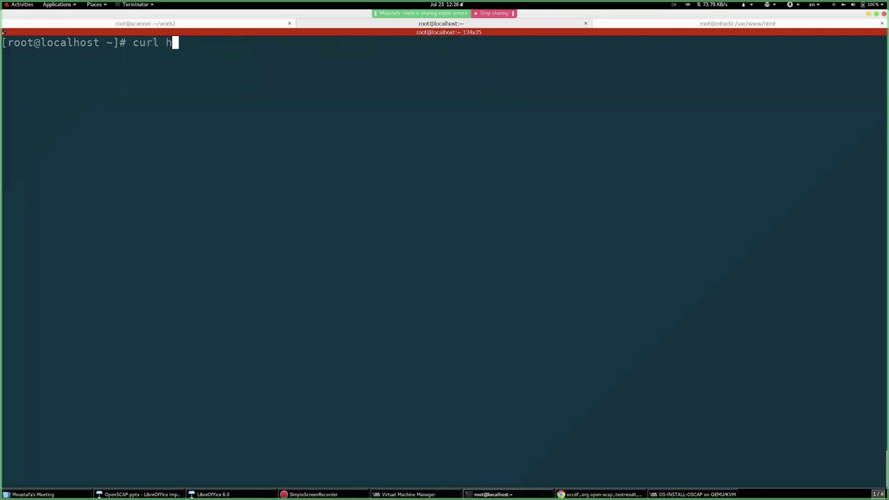
{"action": "type", "text": "ttp://192.168."}
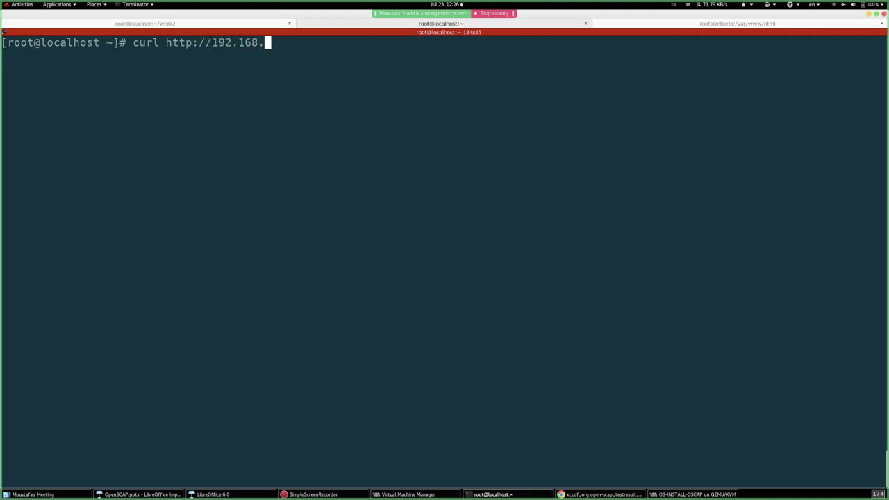
{"action": "type", "text": "122.1:ks.cfg"}
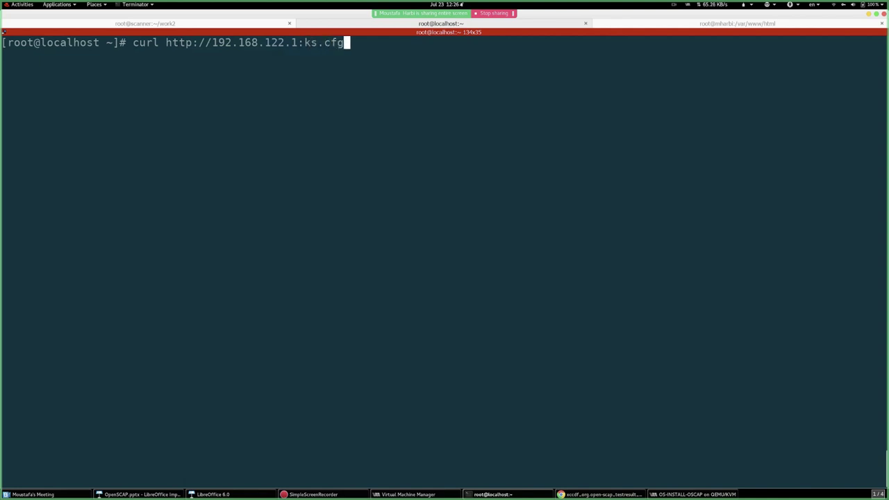
{"action": "key", "text": "Return"}
{"action": "key", "text": "Up"}
{"action": "key", "text": "Left"}
{"action": "key", "text": "Left"}
{"action": "key", "text": "Left"}
{"action": "key", "text": "Left"}
{"action": "key", "text": "Left"}
{"action": "key", "text": "Left"}
{"action": "key", "text": "Left"}
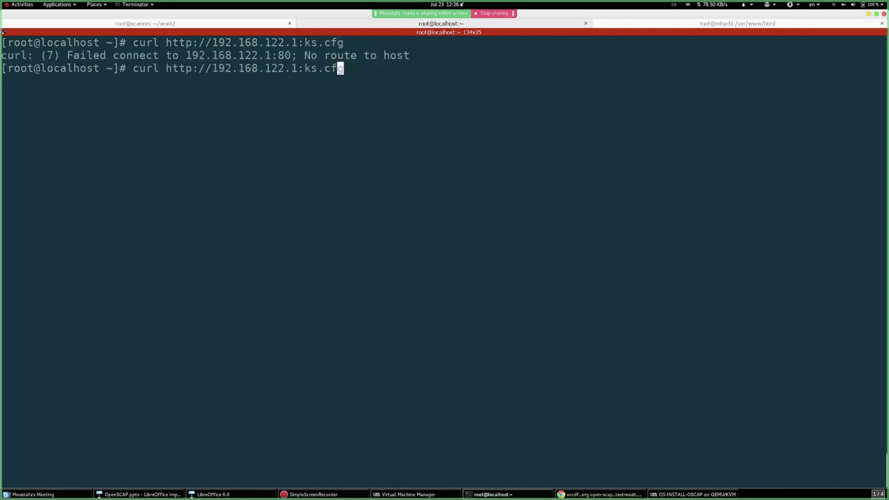
{"action": "key", "text": "Delete"}
{"action": "type", "text": "/"}
{"action": "key", "text": "ctrl+l"}
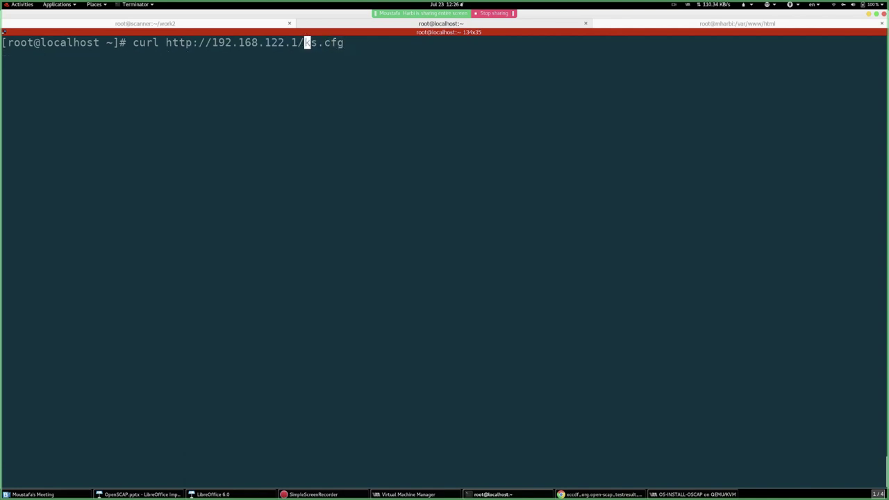
{"action": "key", "text": "Return"}
{"action": "key", "text": "Return"}
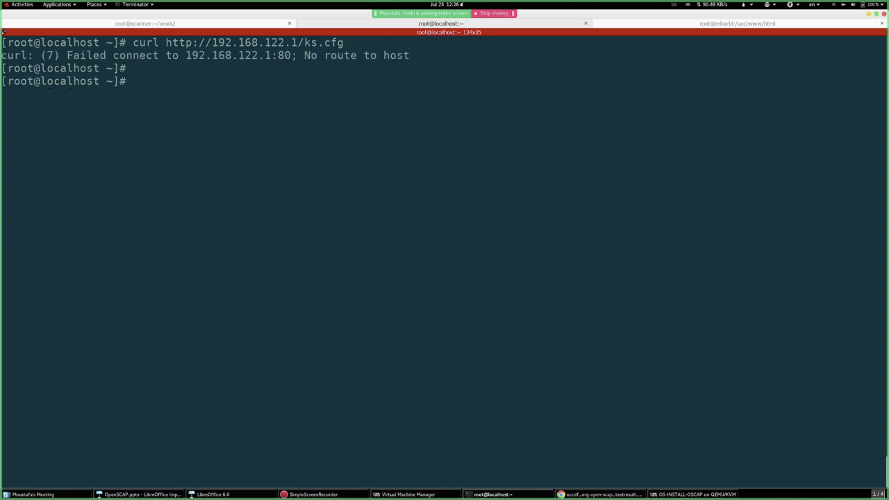
- Install wget with yum install wget -y and retry downloading ks.cfg with wget
{"action": "key", "text": "Up"}
{"action": "key", "text": "Home"}
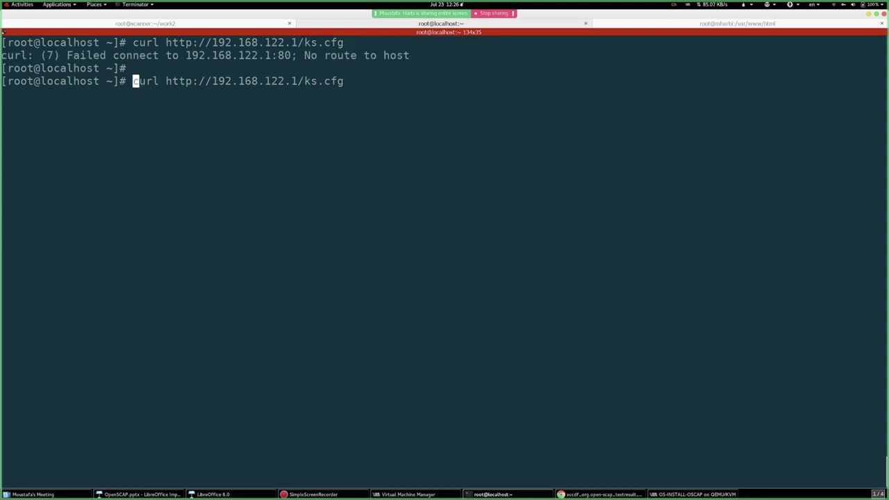
{"action": "key", "text": "Delete"}
{"action": "key", "text": "Delete"}
{"action": "key", "text": "Delete"}
{"action": "key", "text": "Delete"}
{"action": "type", "text": "wget"}
{"action": "key", "text": "Return"}
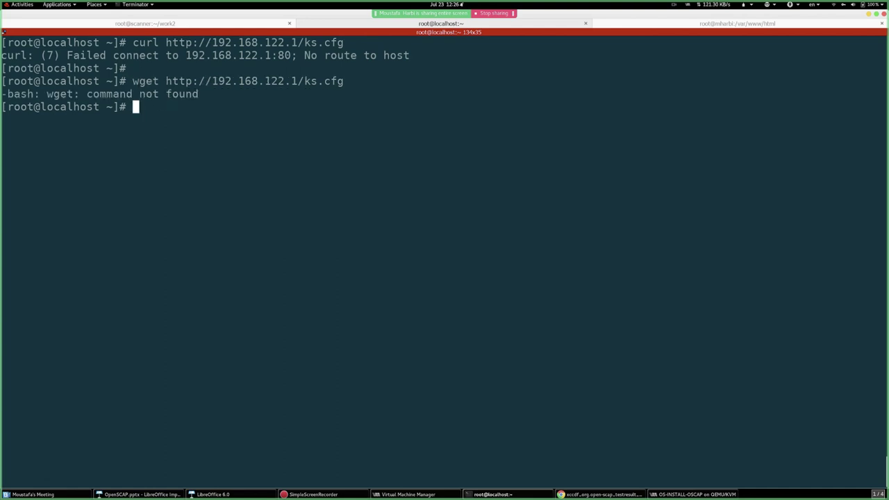
{"action": "type", "text": "yum install"}
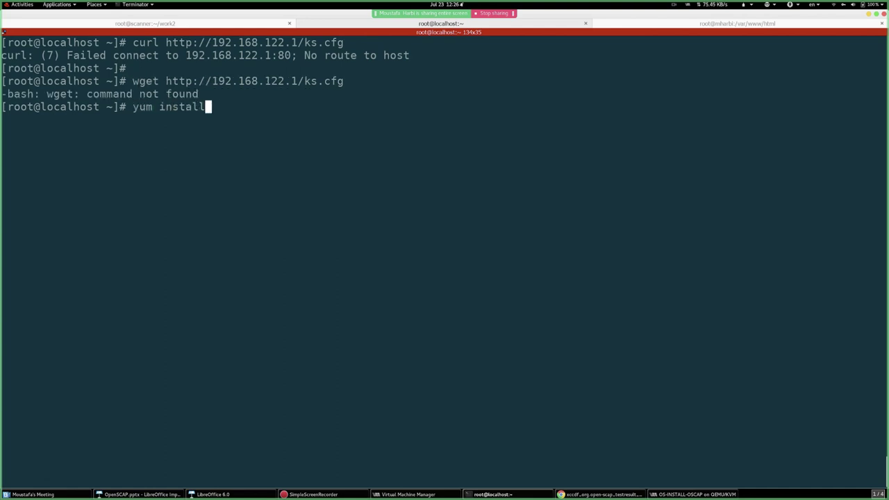
{"action": "type", "text": " wget -y"}
{"action": "key", "text": "Return"}
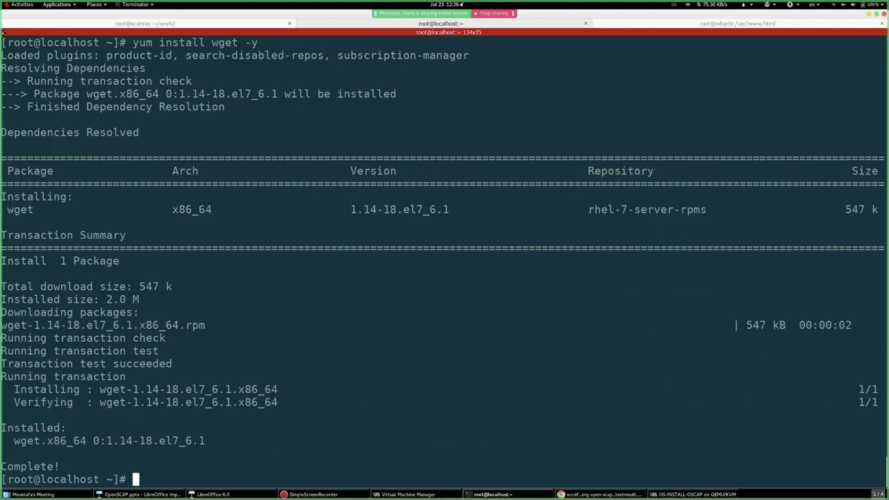
{"action": "key", "text": "Up"}
{"action": "key", "text": "Up"}
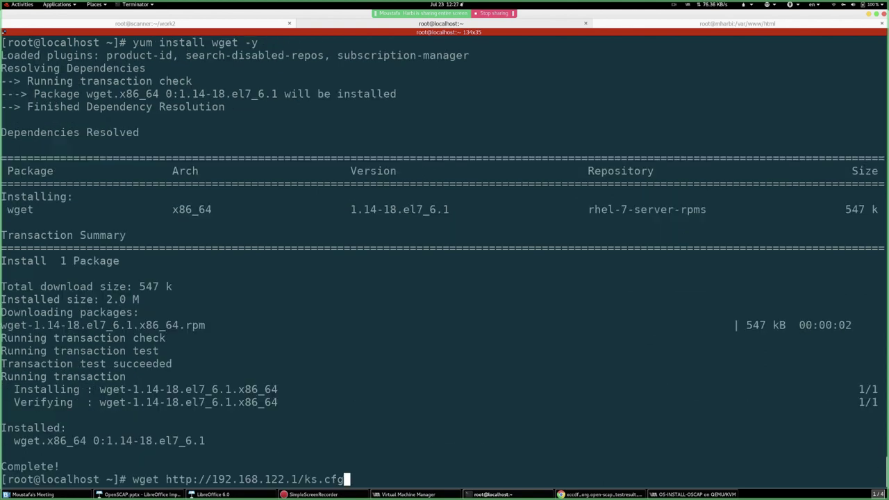
{"action": "key", "text": "ctrl+l"}
{"action": "key", "text": "Return"}
- Check the VM's network addresses with ip a s and retry the ks.cfg download
{"action": "key", "text": "Return"}
{"action": "key", "text": "Return"}
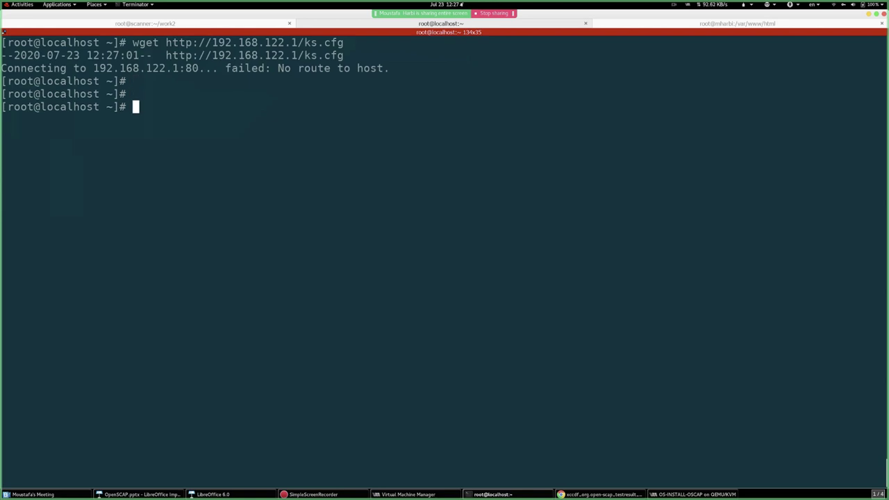
{"action": "type", "text": "ifcfg"}
{"action": "key", "text": "Return"}
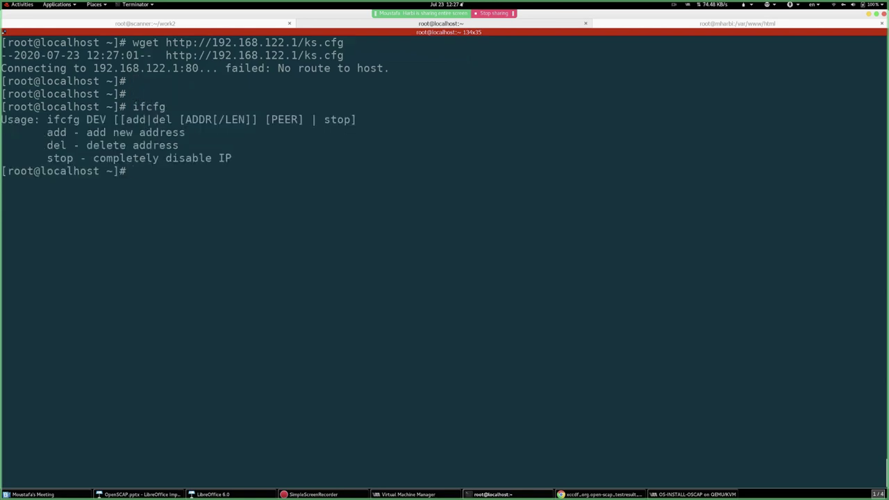
{"action": "type", "text": "ip"}
{"action": "key", "text": "ctrl+l"}
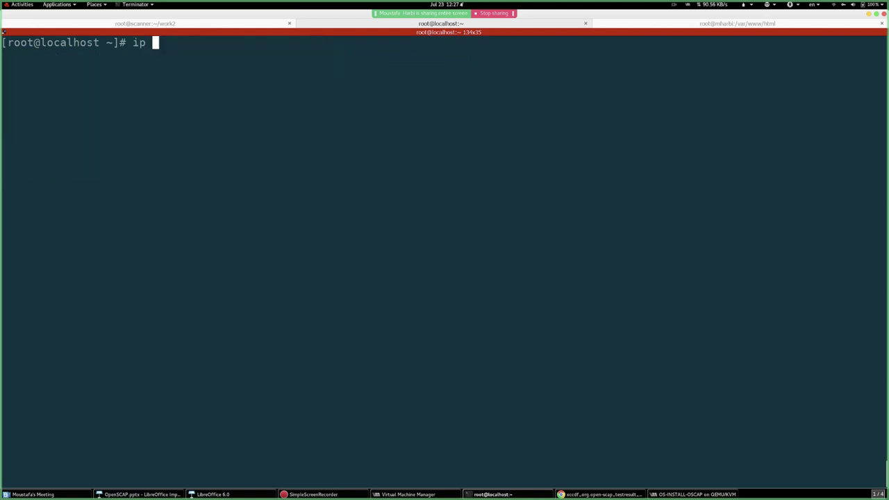
{"action": "type", "text": "a s"}
{"action": "key", "text": "Return"}
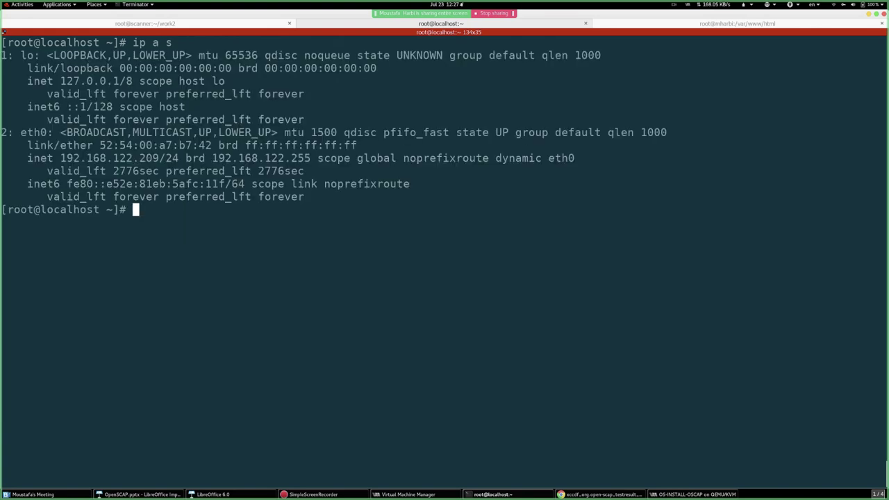
{"action": "key", "text": "Up"}
{"action": "key", "text": "Up"}
{"action": "key", "text": "Up"}
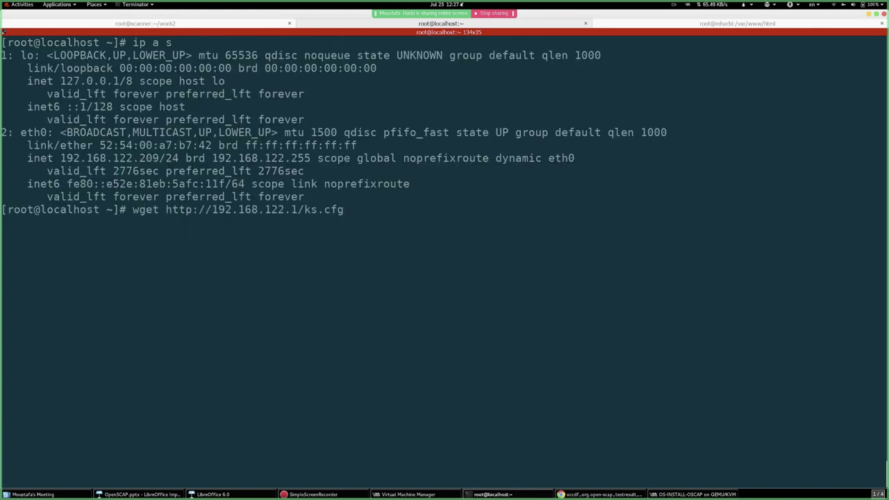
{"action": "key", "text": "Left"}
{"action": "key", "text": "Left"}
{"action": "key", "text": "Left"}
{"action": "key", "text": "Left"}
{"action": "key", "text": "Left"}
{"action": "key", "text": "Left"}
{"action": "key", "text": "Left"}
{"action": "key", "text": "Left"}
{"action": "key", "text": "Left"}
{"action": "key", "text": "Left"}
{"action": "key", "text": "Left"}
{"action": "key", "text": "Left"}
{"action": "key", "text": "Left"}
{"action": "key", "text": "Left"}
{"action": "key", "text": "Left"}
{"action": "key", "text": "Left"}
{"action": "key", "text": "Left"}
{"action": "key", "text": "Left"}
{"action": "key", "text": "Left"}
{"action": "key", "text": "Left"}
{"action": "key", "text": "Right"}
{"action": "key", "text": "Right"}
{"action": "key", "text": "Right"}
{"action": "key", "text": "Right"}
{"action": "key", "text": "Right"}
{"action": "key", "text": "Right"}
{"action": "key", "text": "Right"}
{"action": "key", "text": "Right"}
{"action": "key", "text": "Right"}
{"action": "key", "text": "Right"}
{"action": "key", "text": "Right"}
{"action": "key", "text": "Right"}
{"action": "key", "text": "Right"}
{"action": "key", "text": "Right"}
{"action": "key", "text": "Left"}
{"action": "key", "text": "Left"}
{"action": "key", "text": "Left"}
{"action": "key", "text": "Right"}
{"action": "key", "text": "Right"}
{"action": "key", "text": "Right"}
{"action": "key", "text": "Right"}
{"action": "key", "text": "Right"}
{"action": "key", "text": "Right"}
{"action": "key", "text": "Right"}
{"action": "key", "text": "Right"}
{"action": "key", "text": "Right"}
{"action": "key", "text": "Right"}
{"action": "key", "text": "Return"}
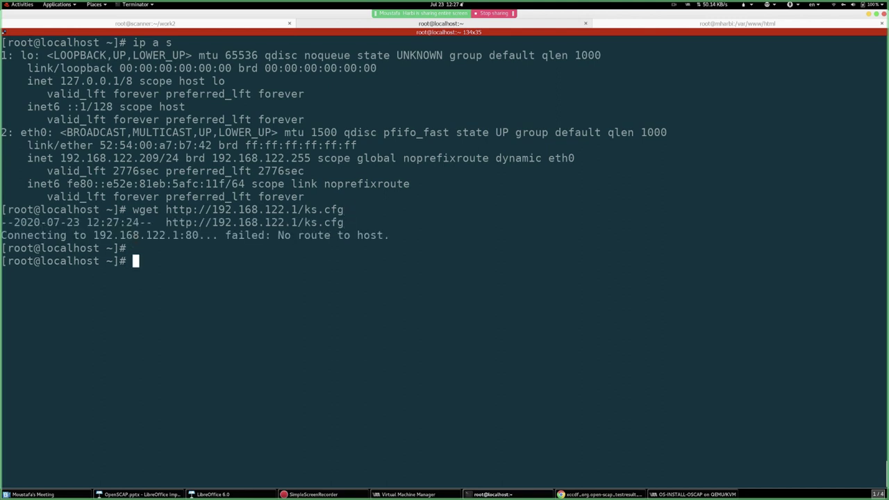
{"action": "key", "text": "Return"}
{"action": "key", "text": "Return"}
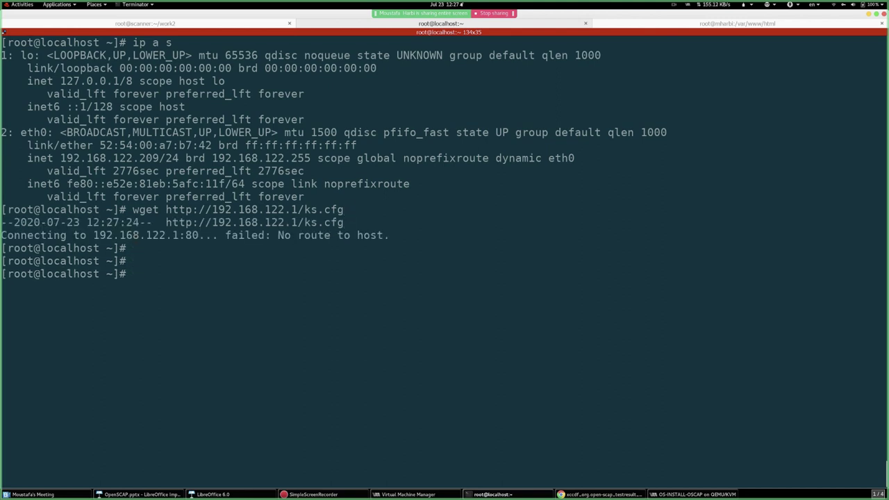
- Ping 192.168.122.1, then retry wget 192.168.122.1/ks.cfg
{"action": "type", "text": "ping 192.168."}
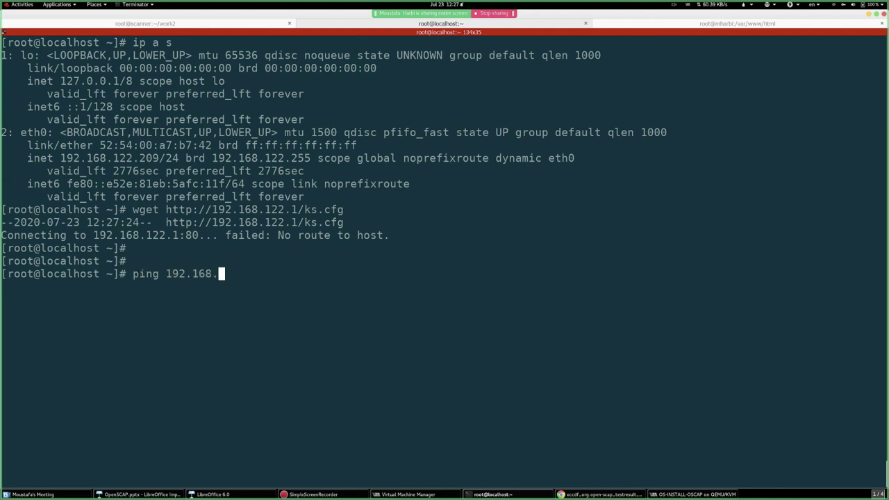
{"action": "type", "text": "122.1"}
{"action": "key", "text": "Return"}
{"action": "key", "text": "ctrl+c"}
{"action": "key", "text": "Up"}
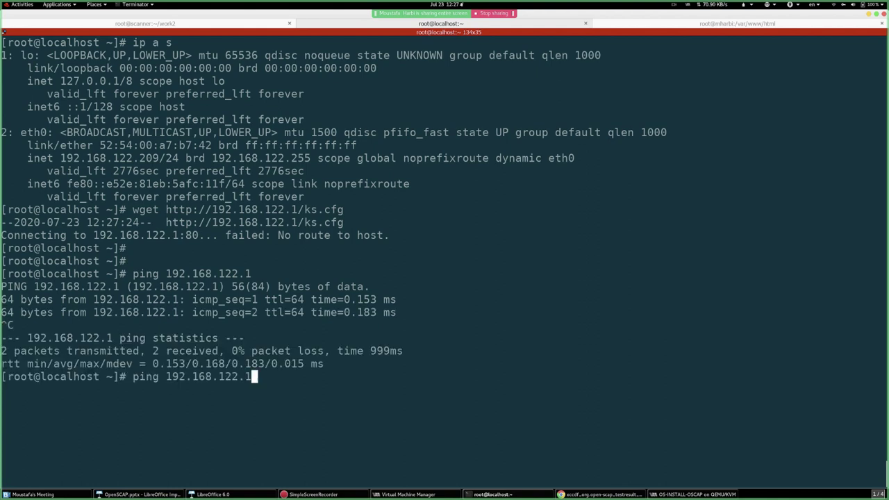
{"action": "key", "text": "Up"}
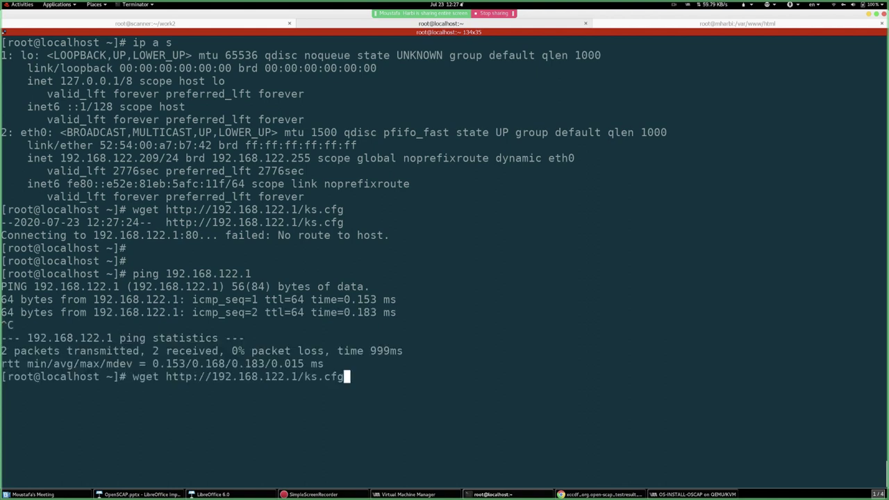
{"action": "key", "text": "BackSpace"}
{"action": "key", "text": "BackSpace"}
{"action": "key", "text": "BackSpace"}
{"action": "key", "text": "BackSpace"}
{"action": "key", "text": "BackSpace"}
{"action": "key", "text": "BackSpace"}
{"action": "key", "text": "BackSpace"}
{"action": "key", "text": "BackSpace"}
{"action": "key", "text": "BackSpace"}
{"action": "key", "text": "BackSpace"}
{"action": "key", "text": "BackSpace"}
{"action": "key", "text": "BackSpace"}
{"action": "key", "text": "BackSpace"}
{"action": "key", "text": "BackSpace"}
{"action": "key", "text": "BackSpace"}
{"action": "key", "text": "BackSpace"}
{"action": "key", "text": "BackSpace"}
{"action": "key", "text": "BackSpace"}
{"action": "key", "text": "BackSpace"}
{"action": "key", "text": "BackSpace"}
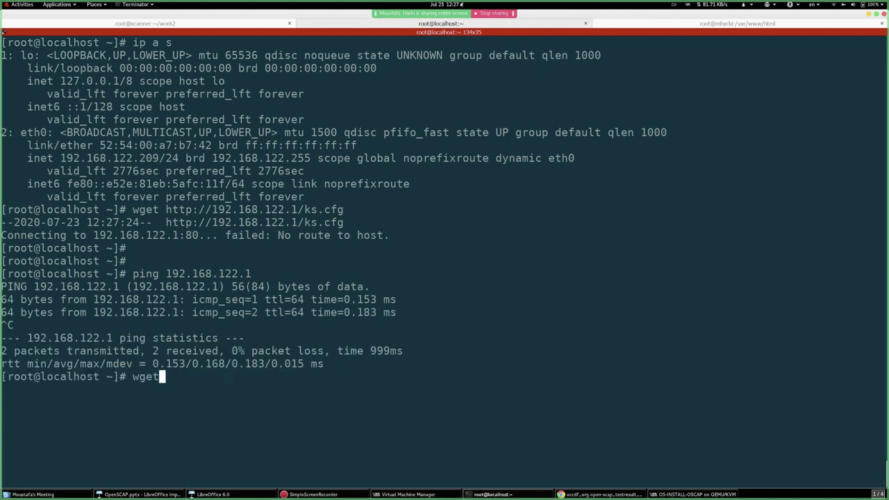
{"action": "type", "text": "192.168.122"}
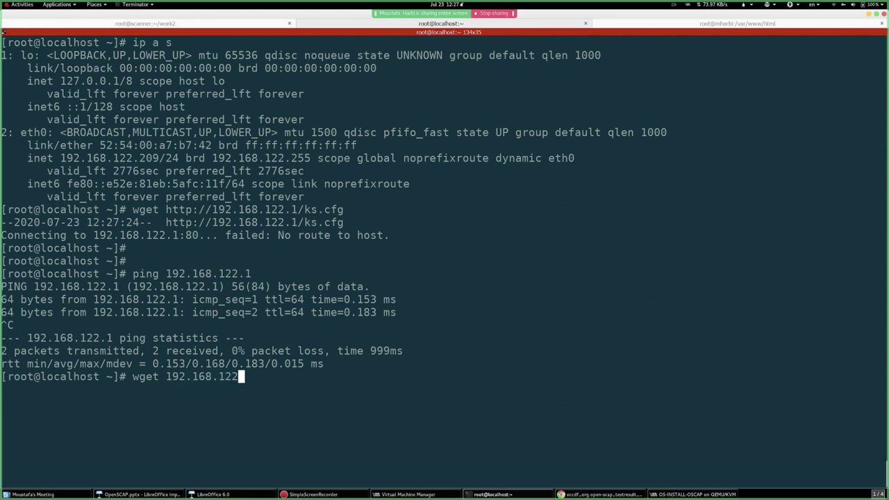
{"action": "type", "text": ".1/ks.cfg"}
{"action": "key", "text": "Return"}
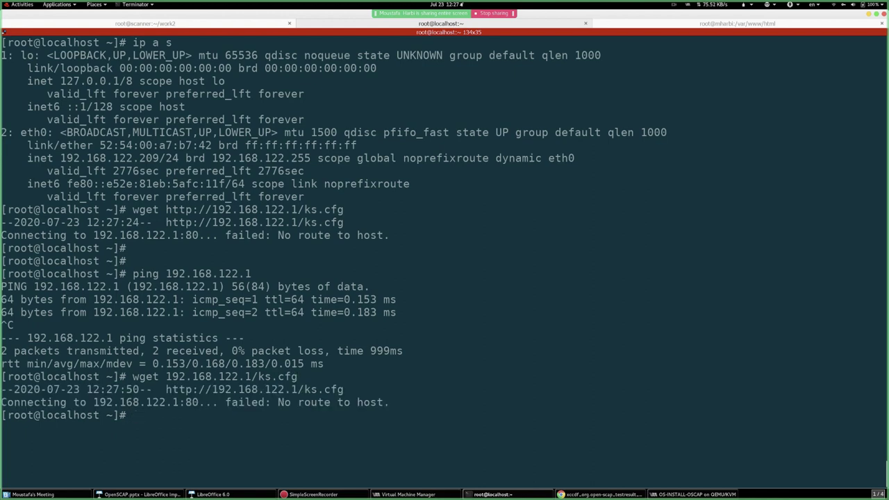
- Try downloading ks.cfg from 192.168.122.2 instead
{"action": "key", "text": "Up"}
{"action": "key", "text": "Left"}
{"action": "key", "text": "Left"}
{"action": "key", "text": "Left"}
{"action": "key", "text": "Left"}
{"action": "key", "text": "Left"}
{"action": "key", "text": "Left"}
{"action": "key", "text": "Left"}
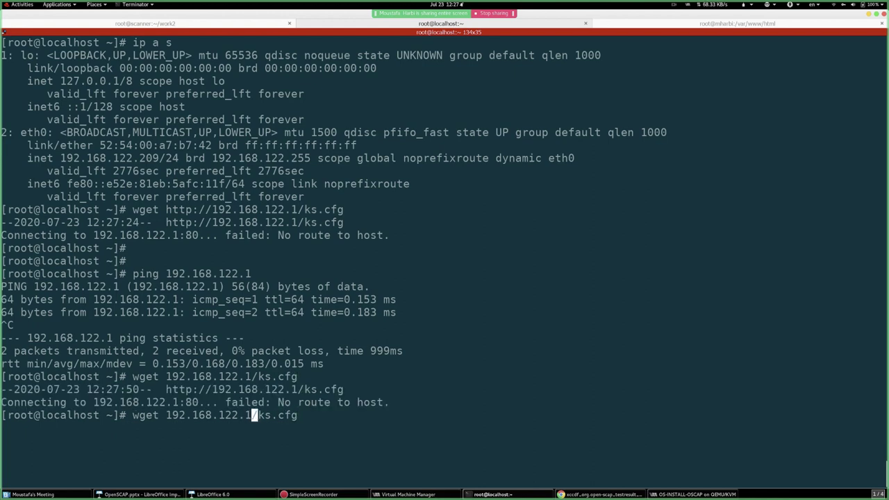
{"action": "key", "text": "BackSpace"}
{"action": "type", "text": "2"}
{"action": "key", "text": "Return"}
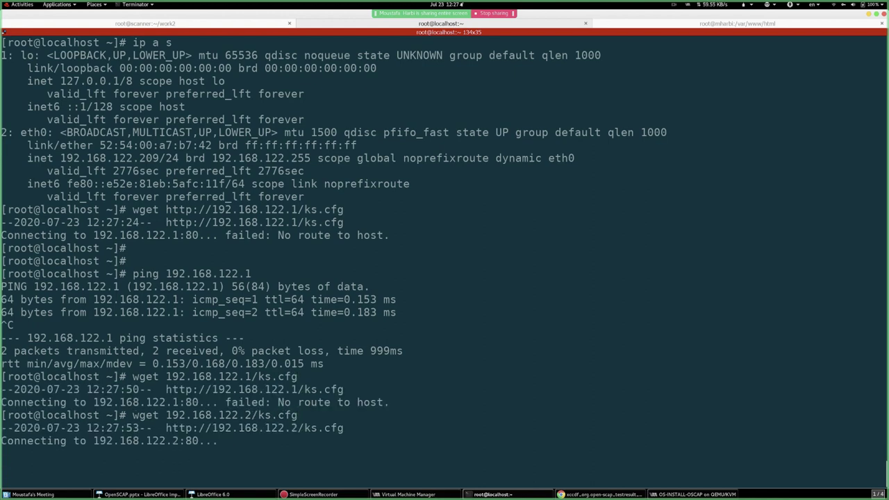
- Display the VM's routing table with route -n and ip route
{"action": "key", "text": "Return"}
{"action": "key", "text": "Return"}
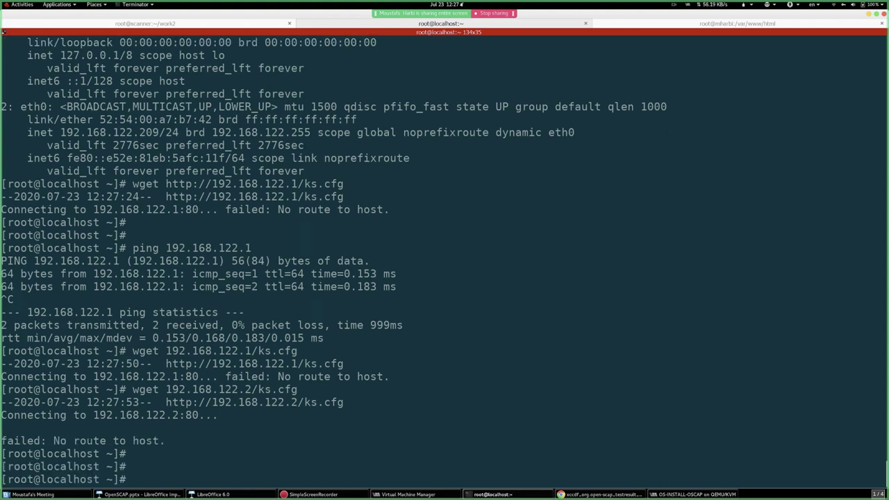
{"action": "type", "text": "route -n"}
{"action": "key", "text": "Return"}
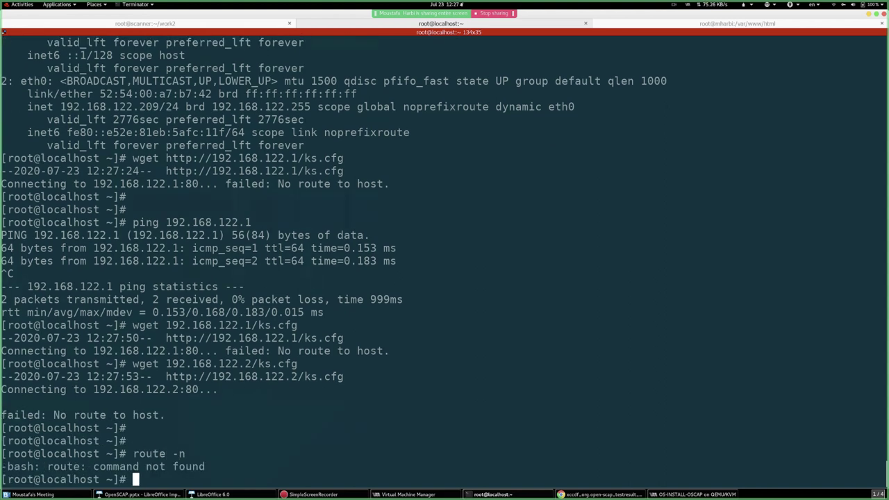
{"action": "key", "text": "Return"}
{"action": "key", "text": "Return"}
{"action": "type", "text": "ip route"}
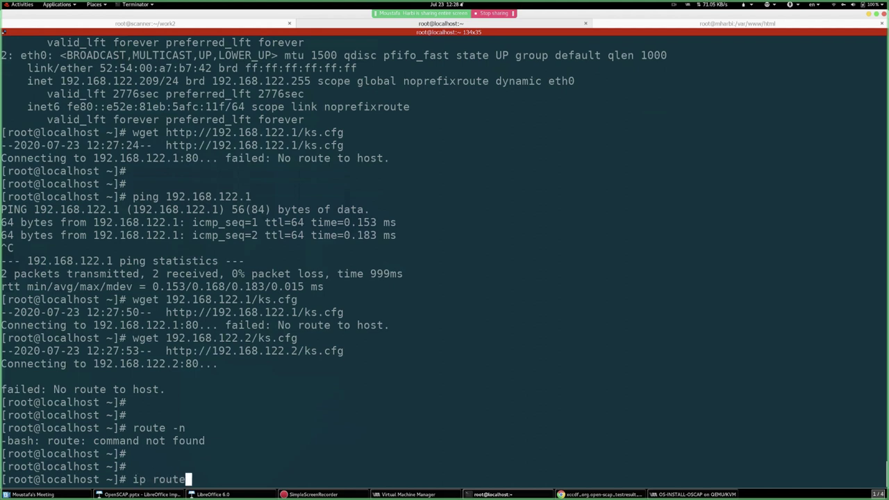
{"action": "key", "text": "ctrl+l"}
{"action": "key", "text": "Return"}
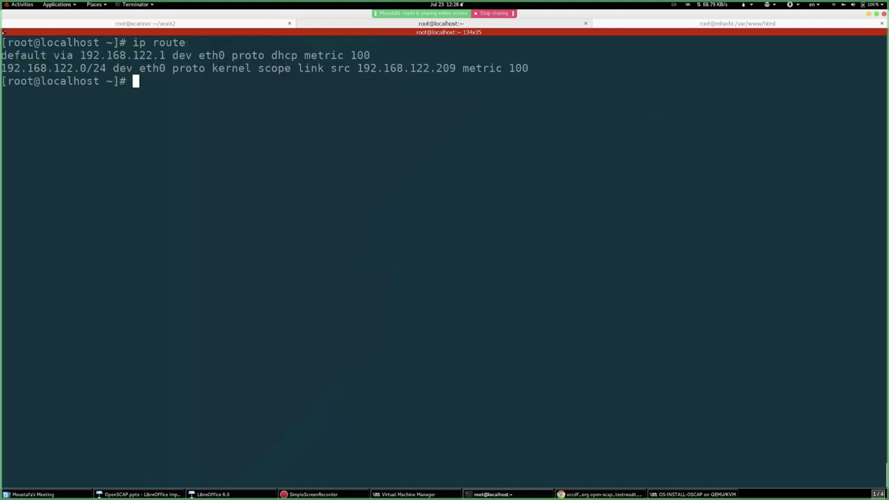
- Run wget 192.168.122.1/ks.cfg on the localhost VM, which fails with No route to host
{"action": "key", "text": "Return"}
{"action": "key", "text": "Return"}
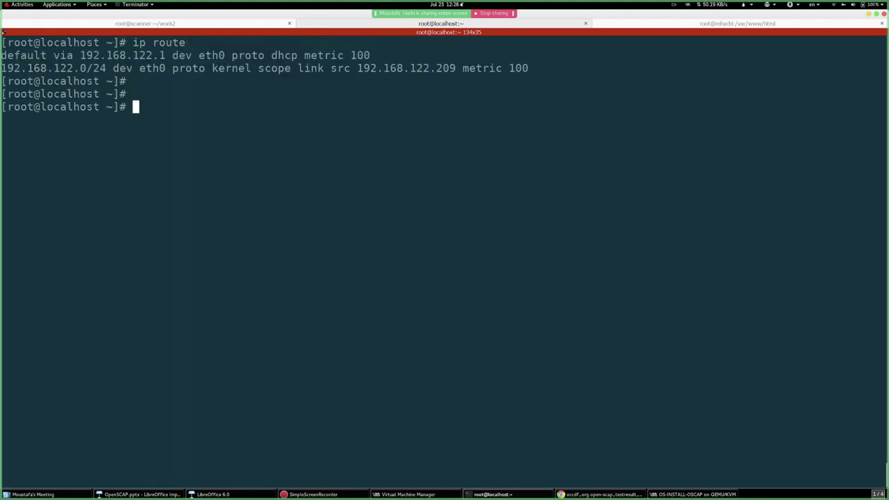
{"action": "type", "text": "wget 192.1"}
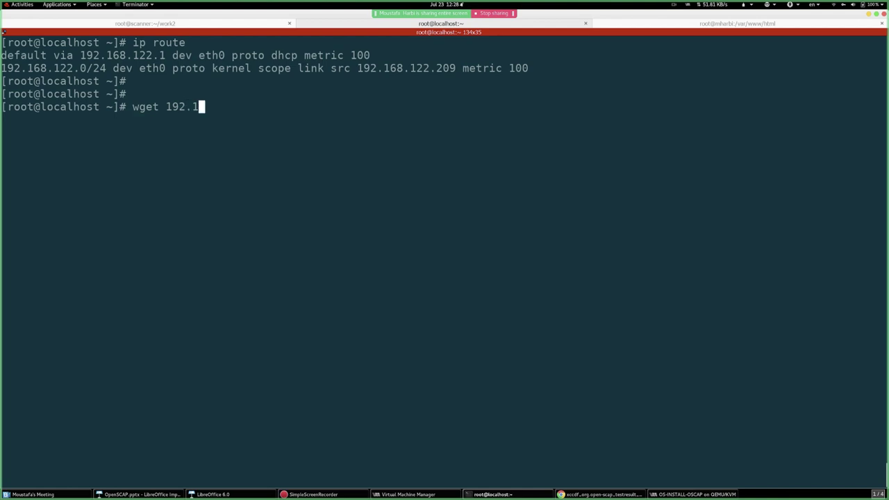
{"action": "type", "text": "68.122.1"}
{"action": "type", "text": "/"}
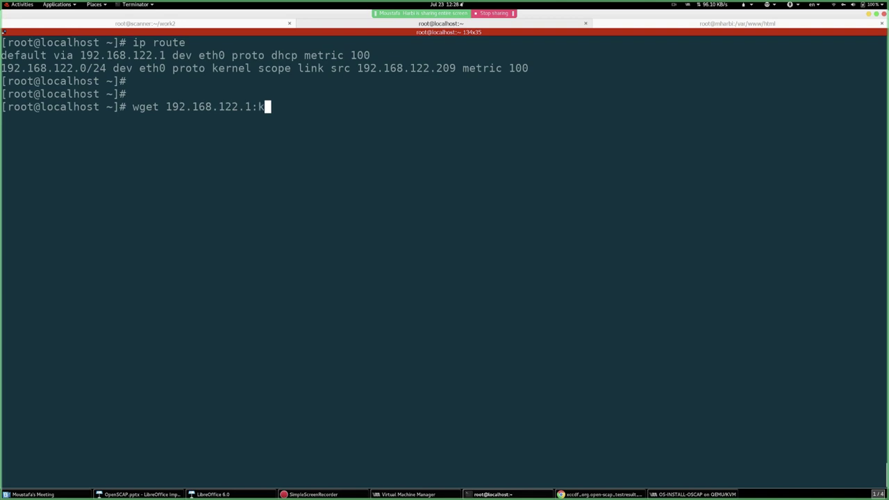
{"action": "type", "text": "ks.cfg"}
{"action": "key", "text": "Return"}
{"action": "key", "text": "Return"}
{"action": "key", "text": "Return"}
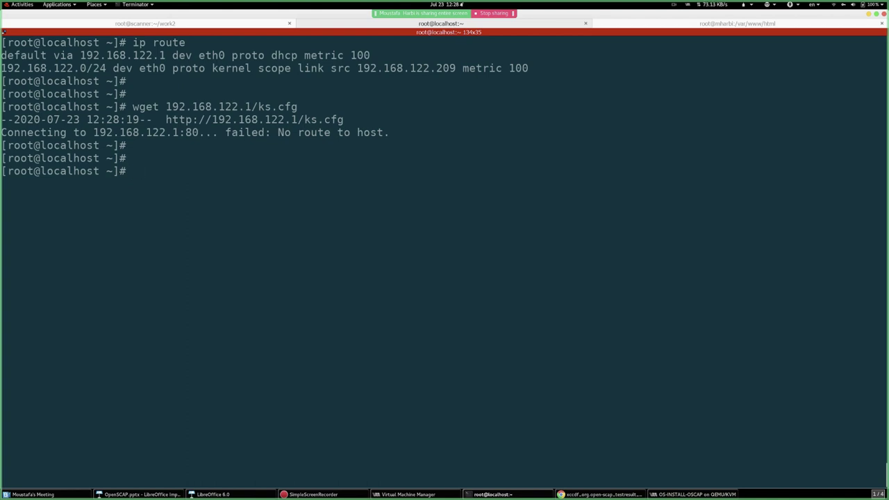
{"action": "type", "text": "yum -y install"}
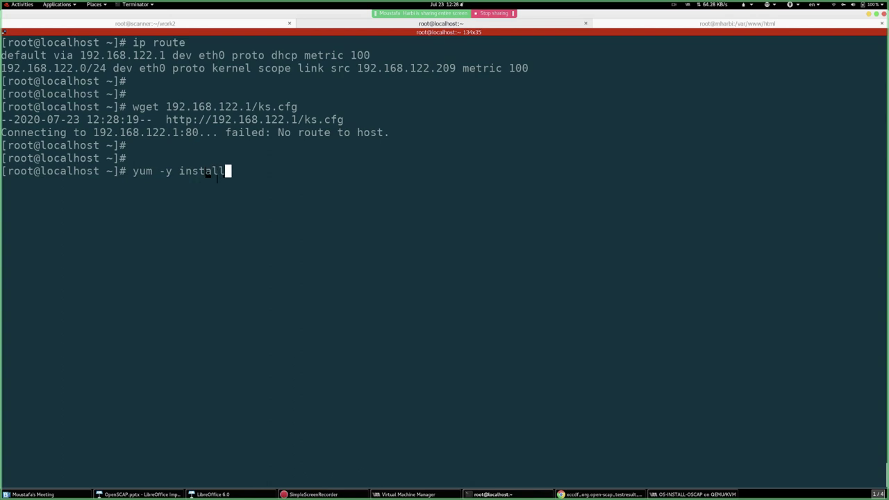
{"action": "type", "text": " httpd"}
- Install httpd 2.4.6-93 and its dependencies with yum on the localhost VM, then show the scanner session
{"action": "key", "text": "Return"}
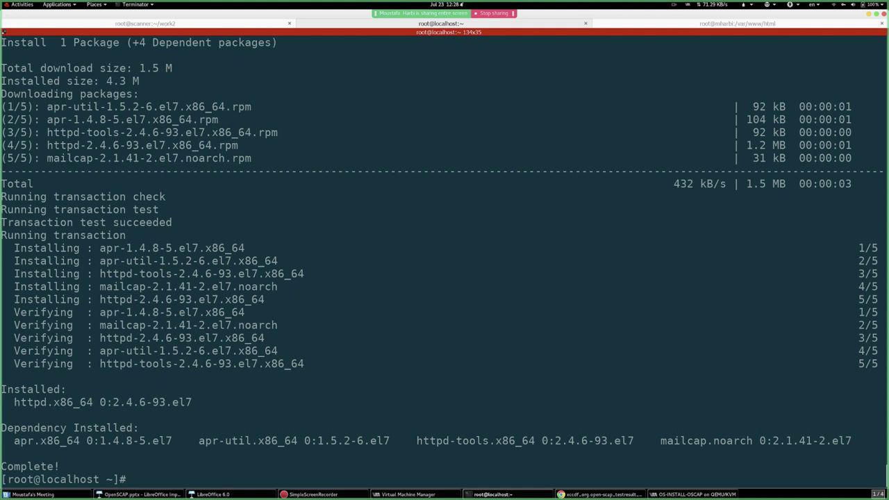
{"action": "type", "text": "cp /usr/share/"}
{"action": "key", "text": "ctrl+l"}
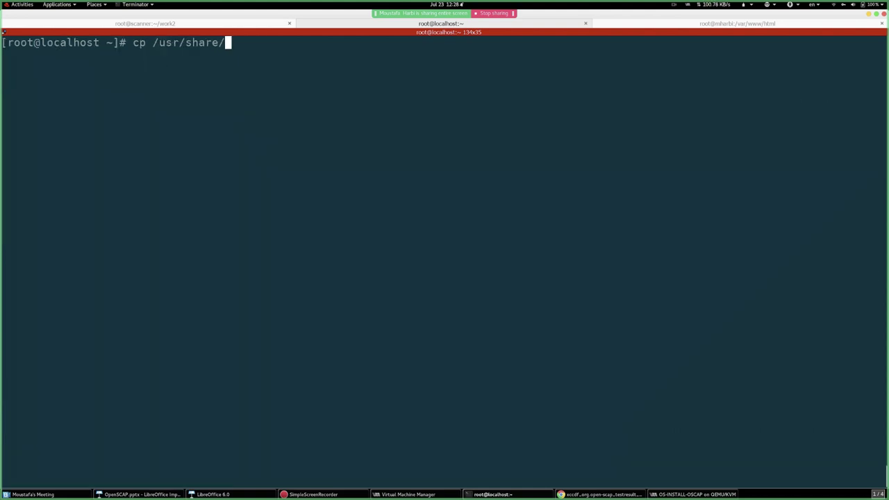
{"action": "type", "text": "sca"}
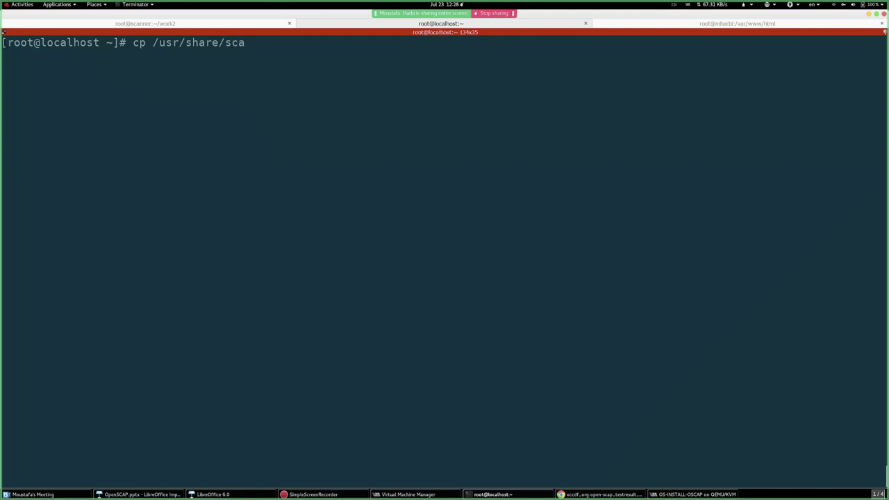
{"action": "type", "text": "p"}
{"action": "key", "text": "BackSpace"}
{"action": "key", "text": "BackSpace"}
{"action": "key", "text": "BackSpace"}
{"action": "key", "text": "BackSpace"}
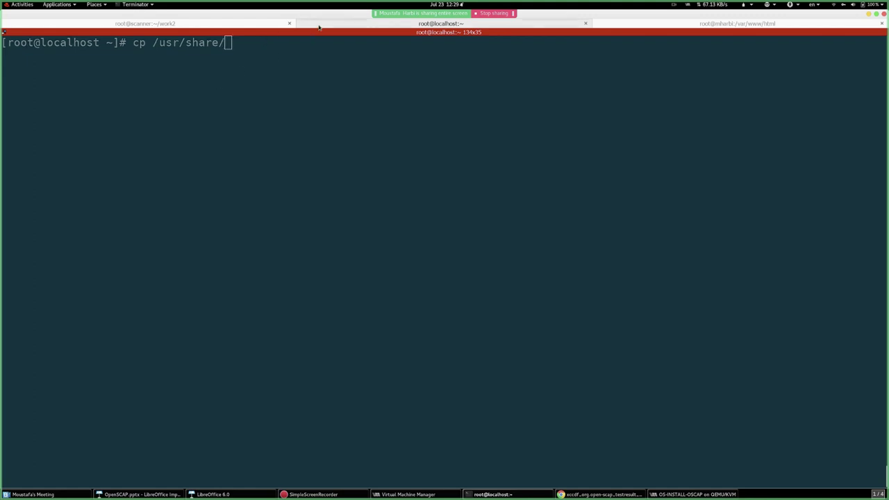
{"action": "key", "text": "ctrl+Page_Up"}
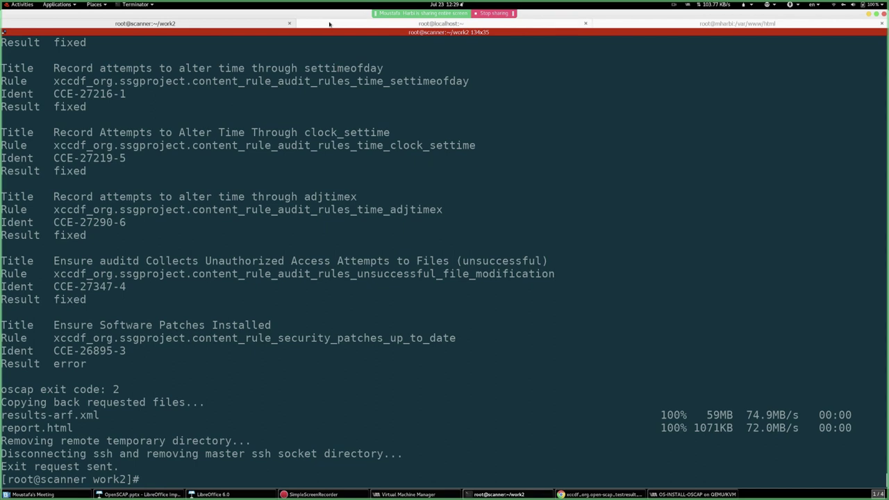
- From the scanner's home directory, install httpd 2.4.37-21 plus 9 dependencies with yum -y install httpd
{"action": "left_click", "coordinate": [441, 23]}
{"action": "left_click", "coordinate": [145, 23]}
{"action": "key", "text": "ctrl+l"}
{"action": "key", "text": "ctrl+c"}
{"action": "type", "text": "cd"}
{"action": "key", "text": "Return"}
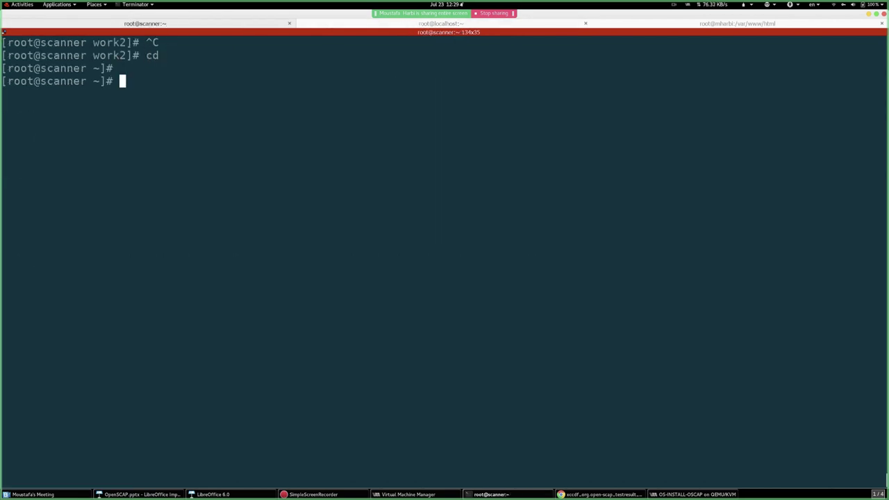
{"action": "key", "text": "ctrl+l"}
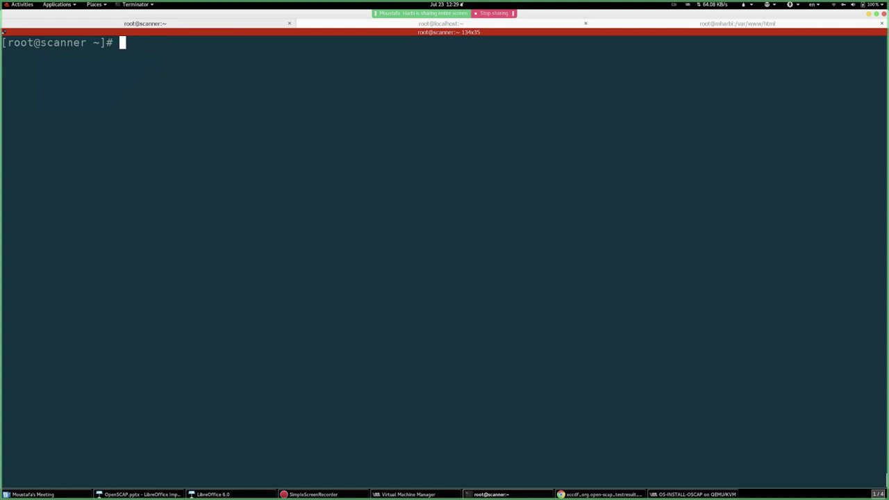
{"action": "type", "text": "yum -y install httpd"}
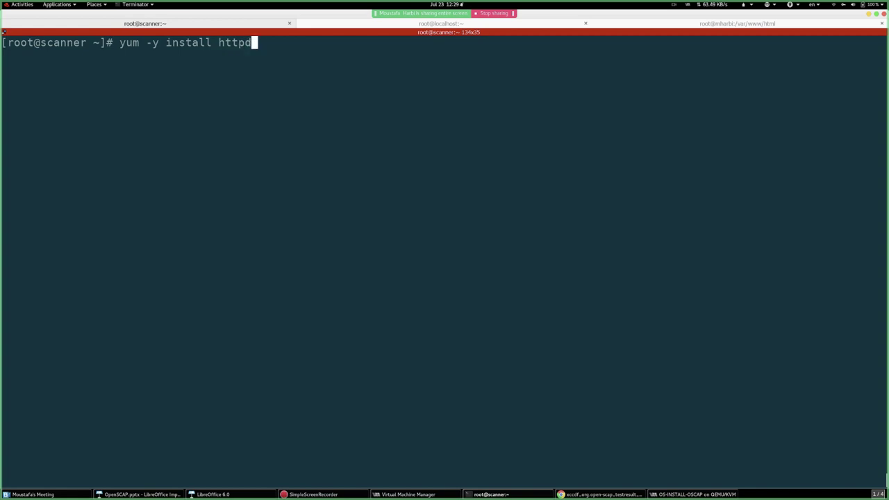
{"action": "key", "text": "Return"}
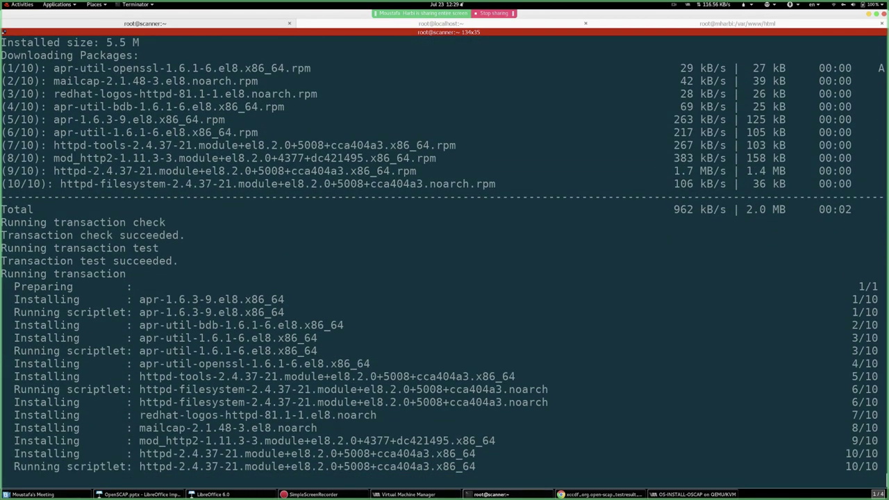
{"action": "type", "text": "y"}
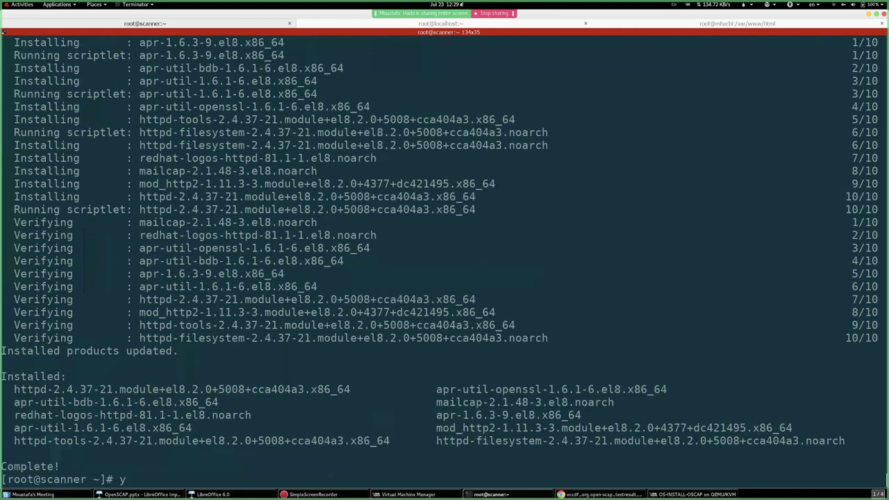
{"action": "key", "text": "ctrl+l"}
{"action": "key", "text": "BackSpace"}
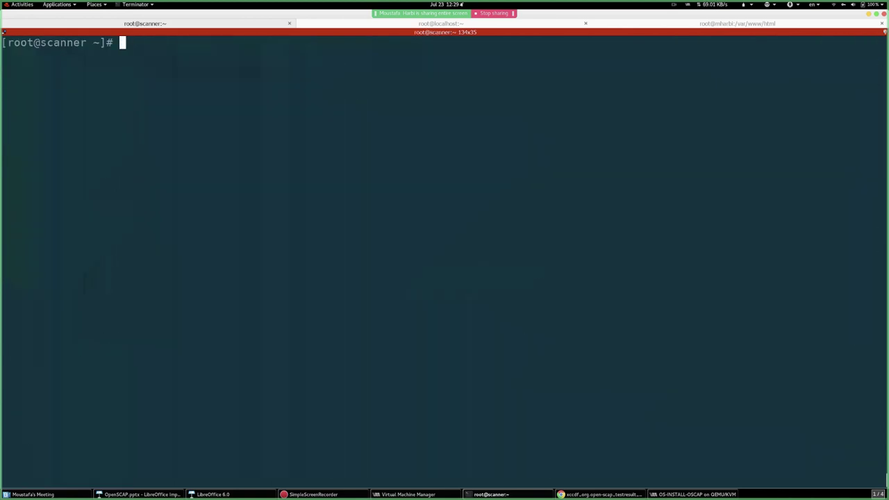
- Copy ssg-rhel7-pci-dss-server-with-gui-oaa-ks.cfg from the scap-security-guide kickstart folder into /var/www/html/
{"action": "type", "text": "cp /va"}
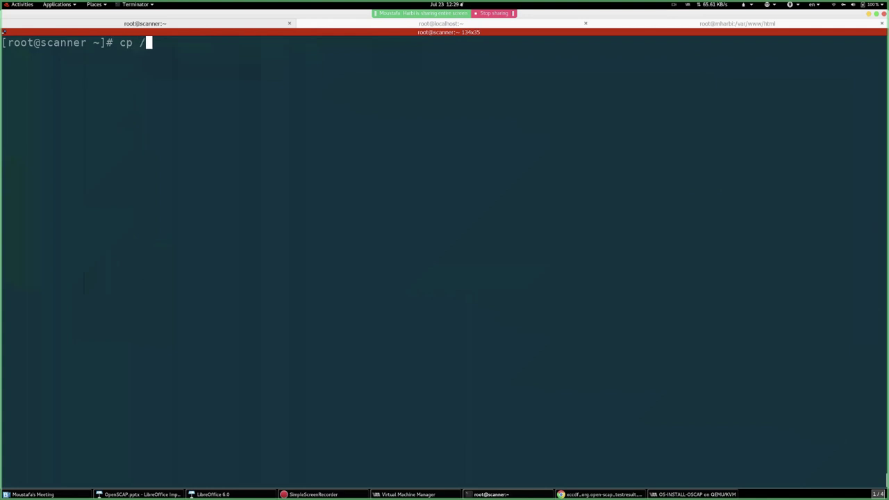
{"action": "key", "text": "BackSpace"}
{"action": "key", "text": "BackSpace"}
{"action": "type", "text": "usr/share/"}
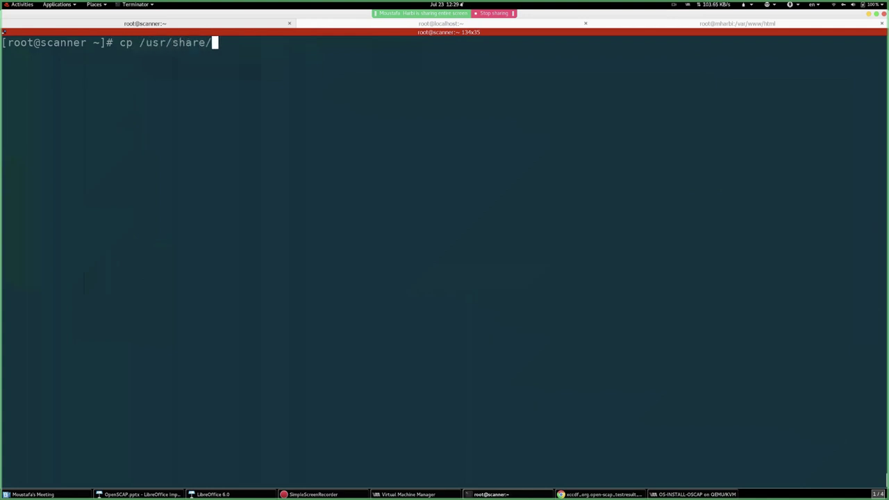
{"action": "type", "text": "sca"}
{"action": "key", "text": "Tab"}
{"action": "key", "text": "Tab"}
{"action": "key", "text": "Tab"}
{"action": "type", "text": "k"}
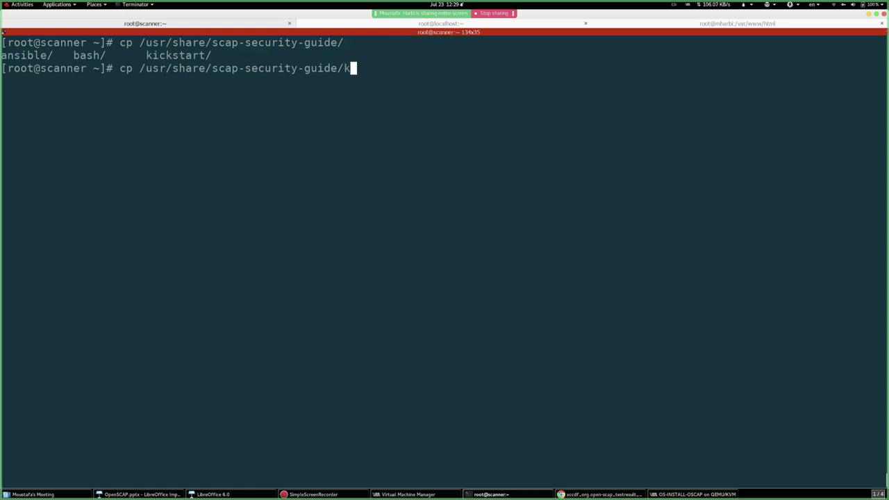
{"action": "key", "text": "Tab"}
{"action": "type", "text": "s"}
{"action": "key", "text": "Tab"}
{"action": "key", "text": "Tab"}
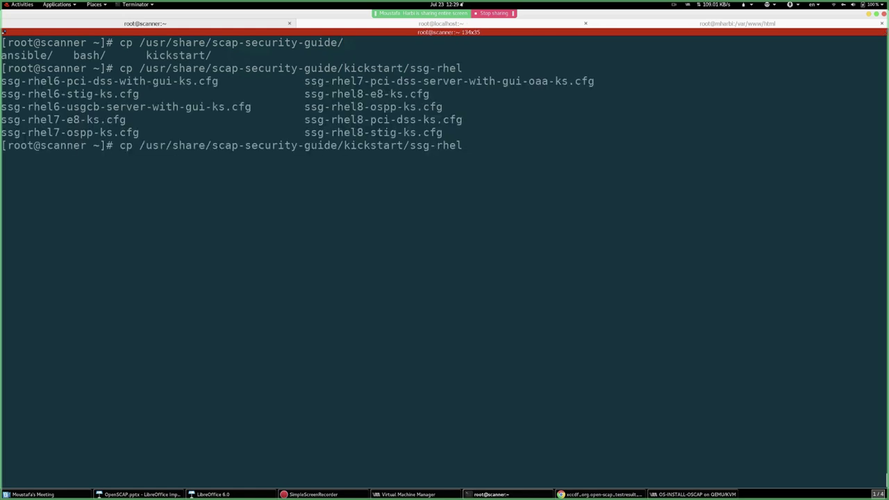
{"action": "type", "text": "7"}
{"action": "key", "text": "Tab"}
{"action": "key", "text": "Tab"}
{"action": "type", "text": "pc"}
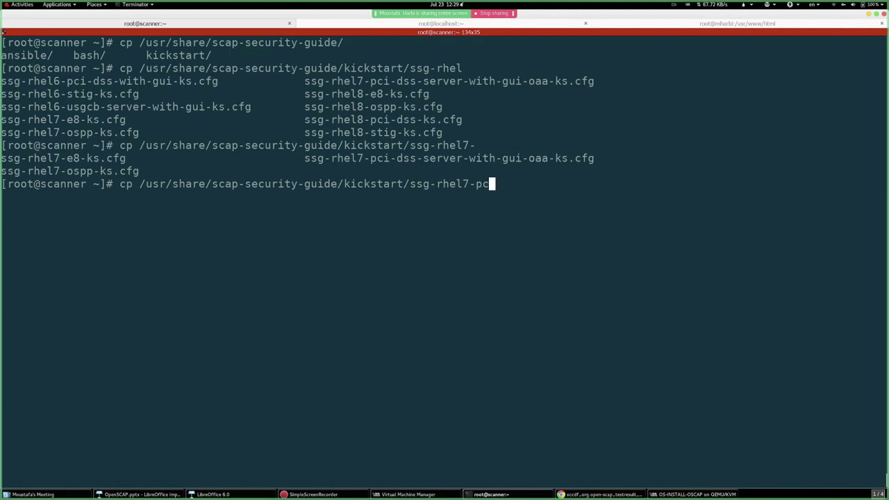
{"action": "key", "text": "Tab"}
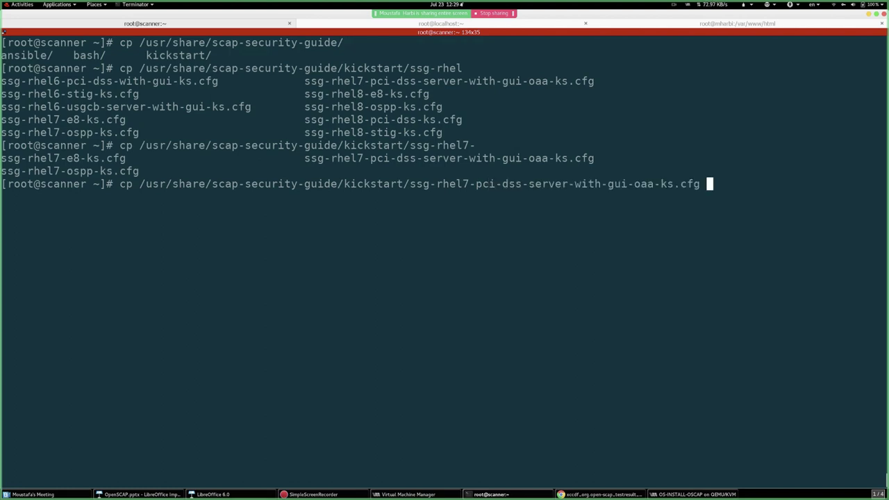
{"action": "type", "text": "/var/www/ht"}
{"action": "key", "text": "Tab"}
{"action": "key", "text": "Return"}
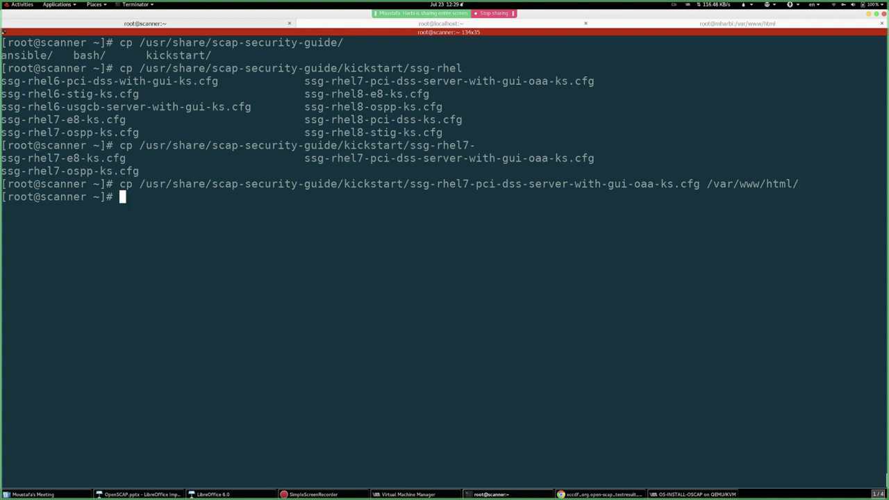
- Restart the httpd service with systemctl and enter systemctl enable httpd
{"action": "type", "text": "syste"}
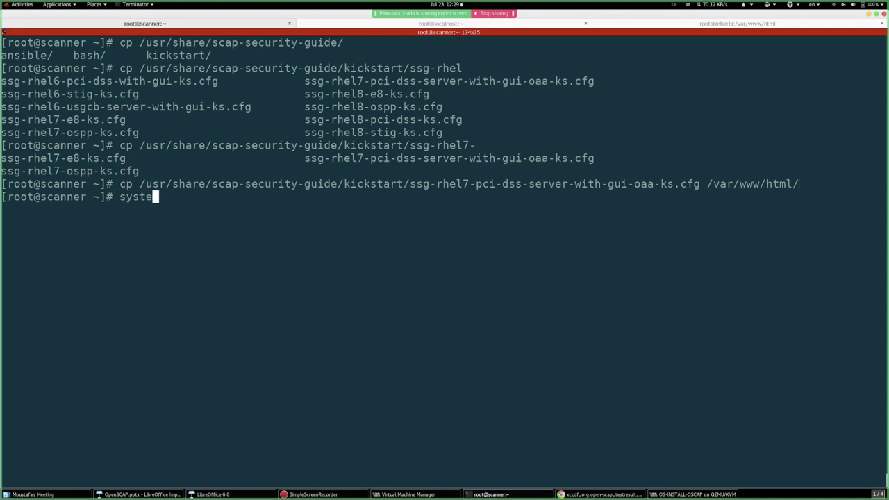
{"action": "type", "text": "mctl resrae"}
{"action": "key", "text": "BackSpace"}
{"action": "key", "text": "BackSpace"}
{"action": "key", "text": "BackSpace"}
{"action": "type", "text": "tart httpd"}
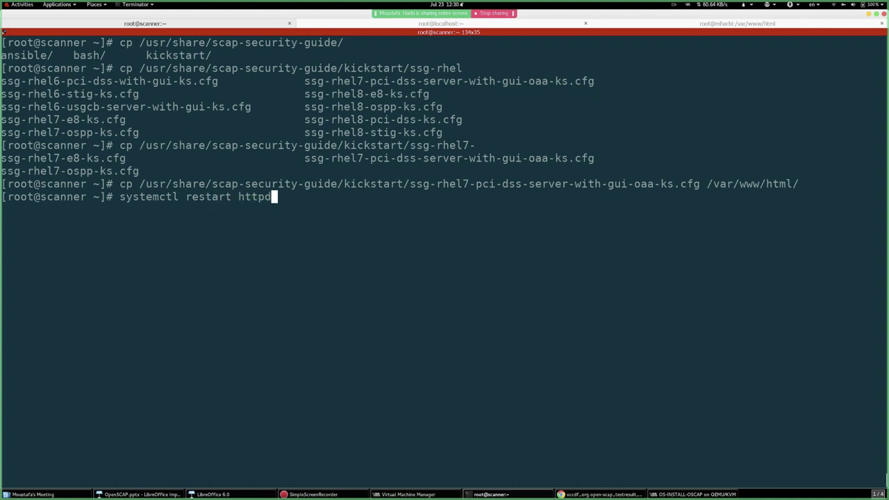
{"action": "key", "text": "Return"}
{"action": "type", "text": "sto"}
{"action": "key", "text": "BackSpace"}
{"action": "key", "text": "BackSpace"}
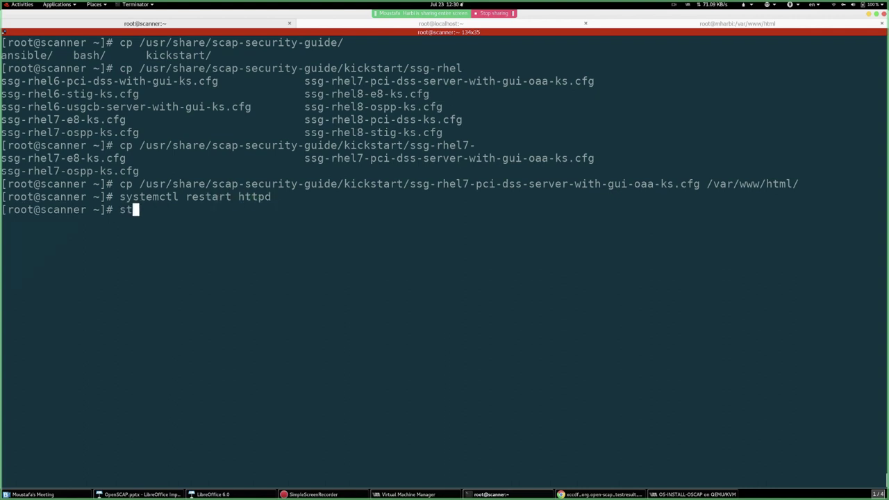
{"action": "type", "text": "ystemctl "}
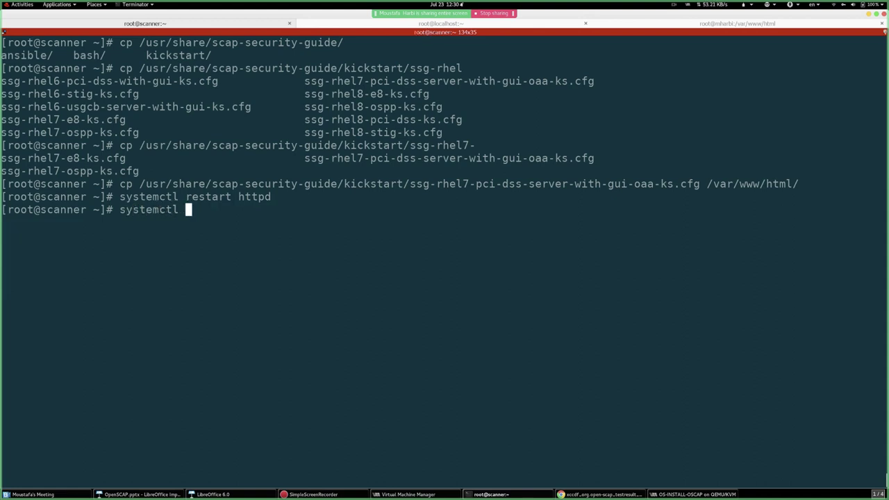
{"action": "type", "text": "enable httpd"}
- Enable httpd at boot, then try firewall-cmd --add-service=httpd
{"action": "key", "text": "Return"}
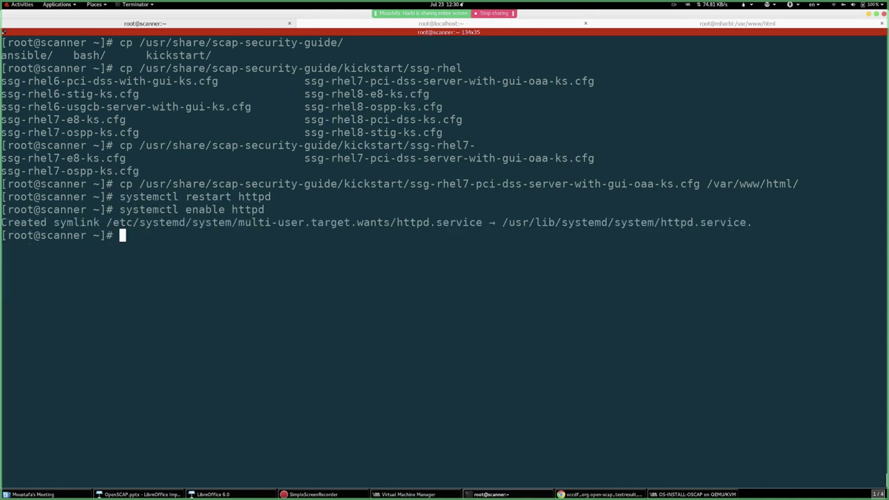
{"action": "key", "text": "Return"}
{"action": "key", "text": "Return"}
{"action": "type", "text": "syst"}
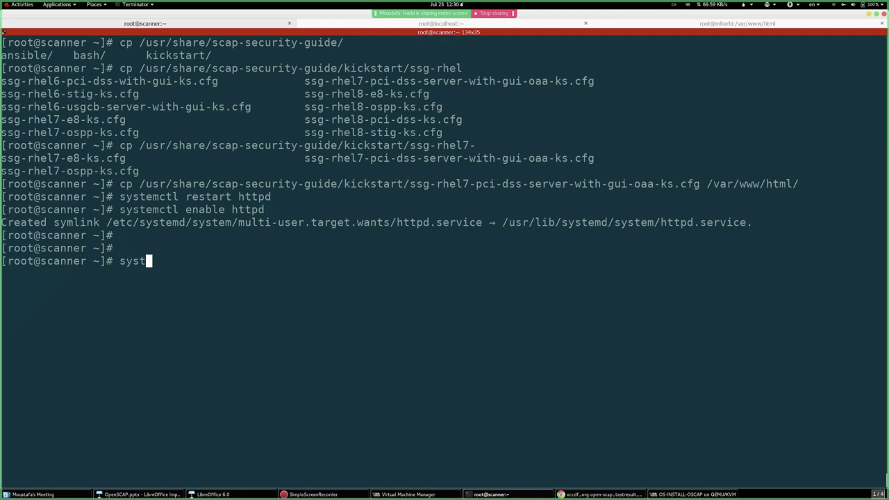
{"action": "key", "text": "BackSpace"}
{"action": "key", "text": "BackSpace"}
{"action": "key", "text": "BackSpace"}
{"action": "type", "text": "fr"}
{"action": "key", "text": "BackSpace"}
{"action": "type", "text": "irewall-cmd -"}
{"action": "key", "text": "BackSpace"}
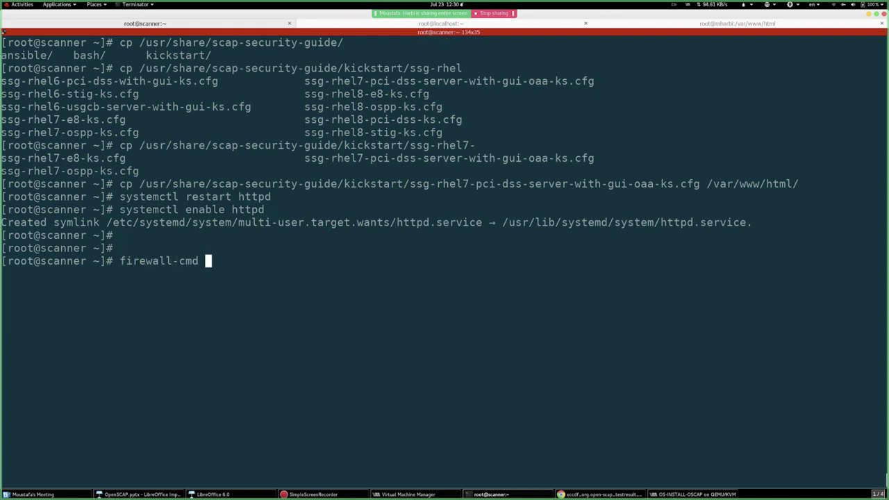
{"action": "type", "text": "--add-s"}
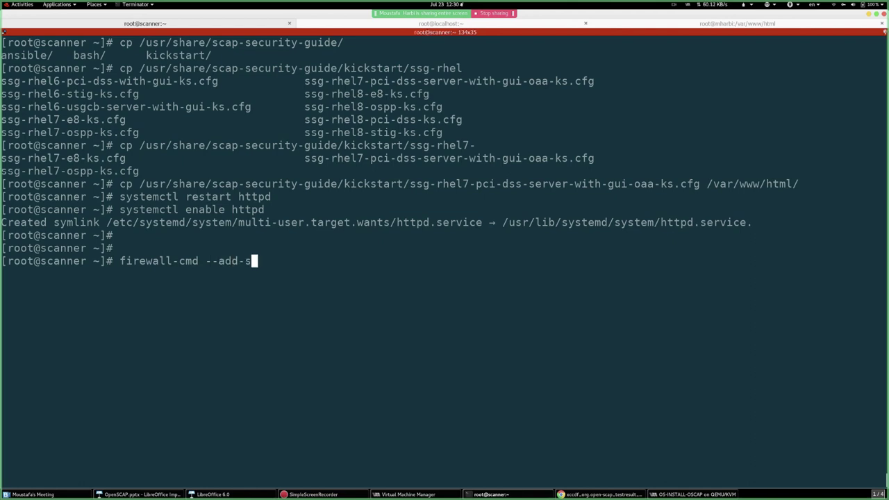
{"action": "type", "text": "ervice=httpd"}
{"action": "key", "text": "Return"}
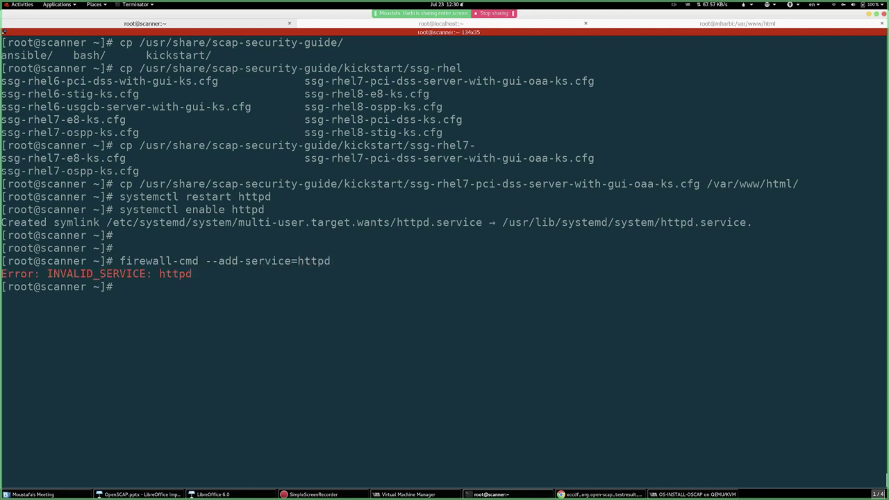
- Add the http service to firewalld immediately and again with --permanent
{"action": "key", "text": "Up"}
{"action": "key", "text": "BackSpace"}
{"action": "key", "text": "BackSpace"}
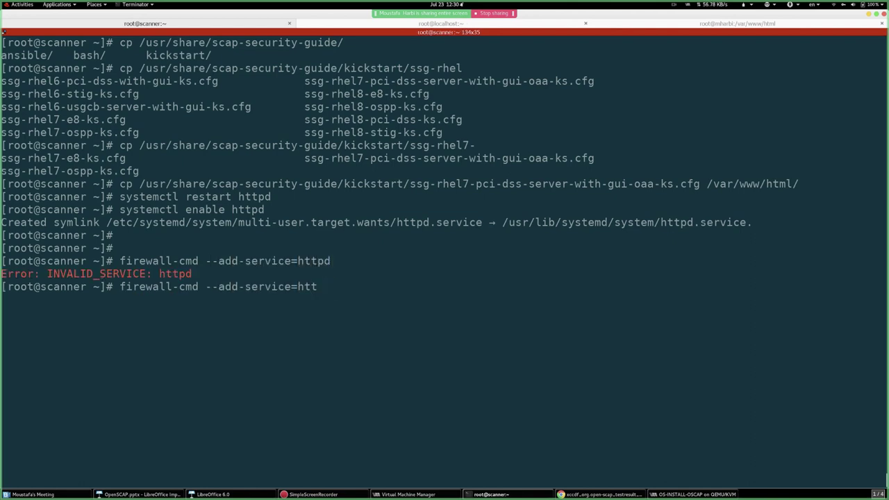
{"action": "type", "text": "p"}
{"action": "key", "text": "Return"}
{"action": "key", "text": "Up"}
{"action": "type", "text": "--perm"}
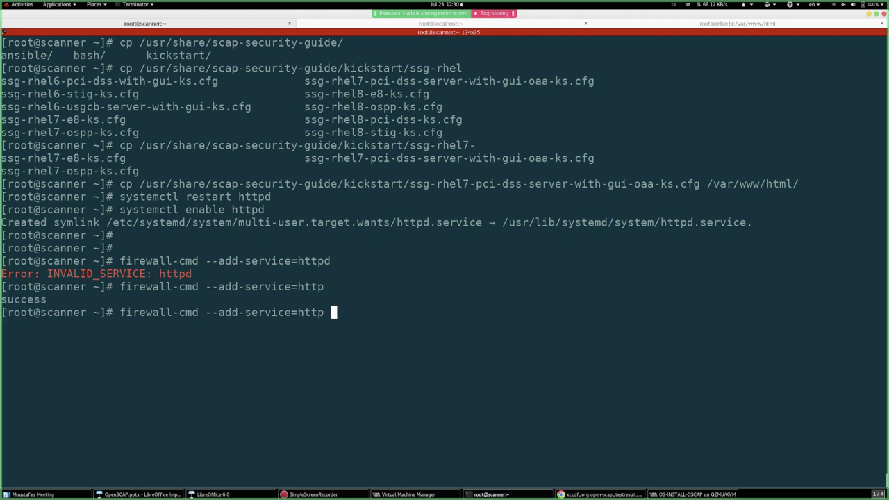
{"action": "type", "text": "anent"}
{"action": "key", "text": "Return"}
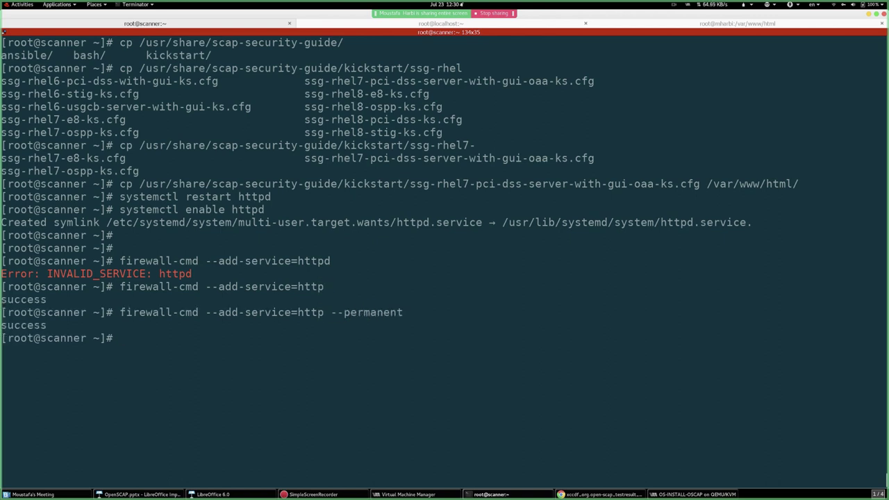
{"action": "key", "text": "Return"}
{"action": "key", "text": "Return"}
- Go to /var/www/html and rename the PCI-DSS kickstart file to ks.cfg
{"action": "type", "text": "cd /var/www/ht"}
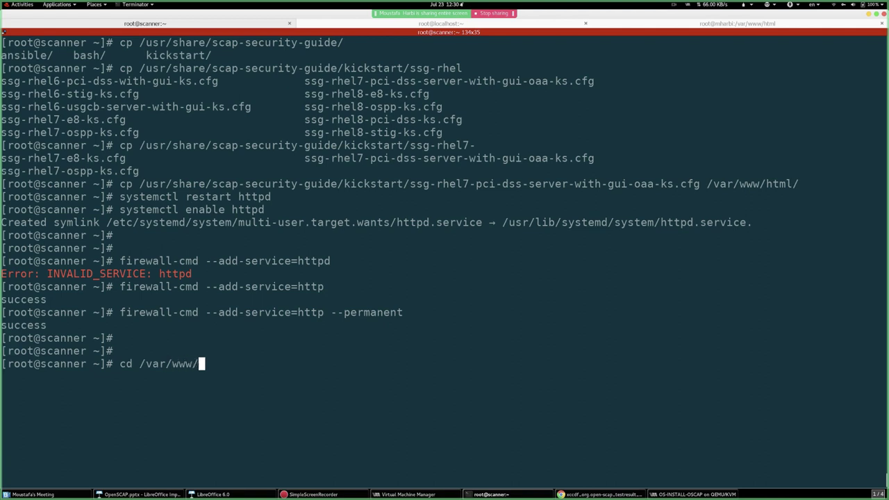
{"action": "key", "text": "Tab"}
{"action": "key", "text": "Return"}
{"action": "type", "text": "ls"}
{"action": "key", "text": "Return"}
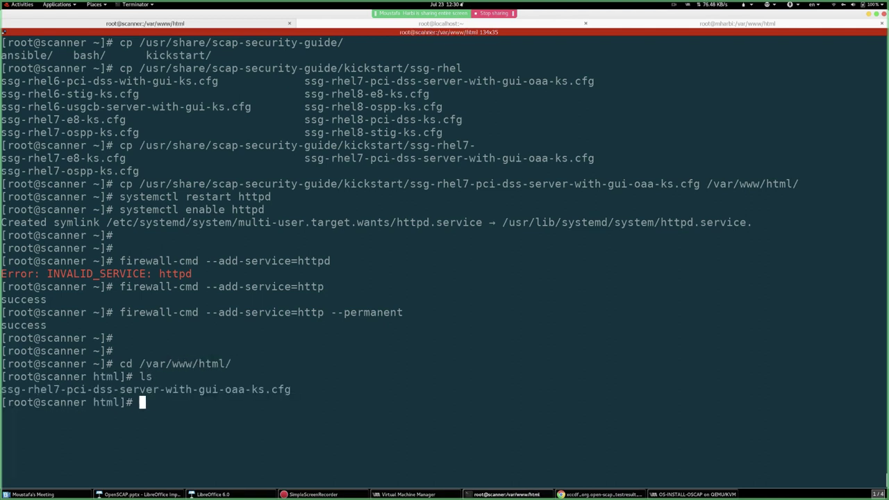
{"action": "type", "text": "vim"}
{"action": "key", "text": "BackSpace"}
{"action": "key", "text": "BackSpace"}
{"action": "key", "text": "BackSpace"}
{"action": "type", "text": "mv"}
{"action": "key", "text": "Tab"}
{"action": "type", "text": "ks.cfg"}
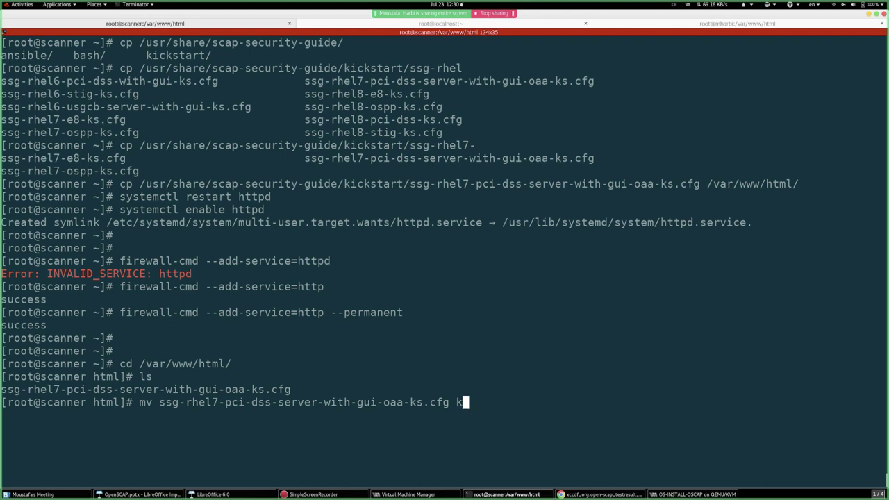
{"action": "key", "text": "Return"}
{"action": "key", "text": "Return"}
{"action": "key", "text": "Return"}
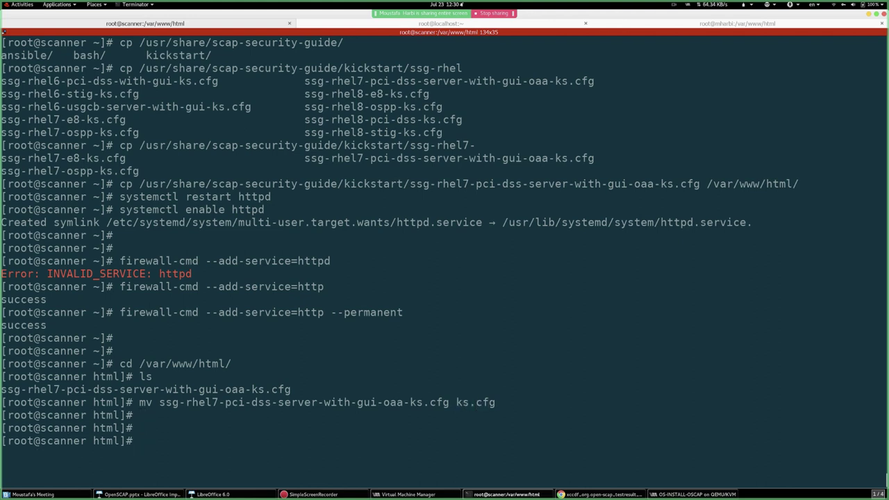
- Uncomment the cdrom line in ks.cfg with vim and save it
{"action": "type", "text": "vim k"}
{"action": "key", "text": "Tab"}
{"action": "key", "text": "Return"}
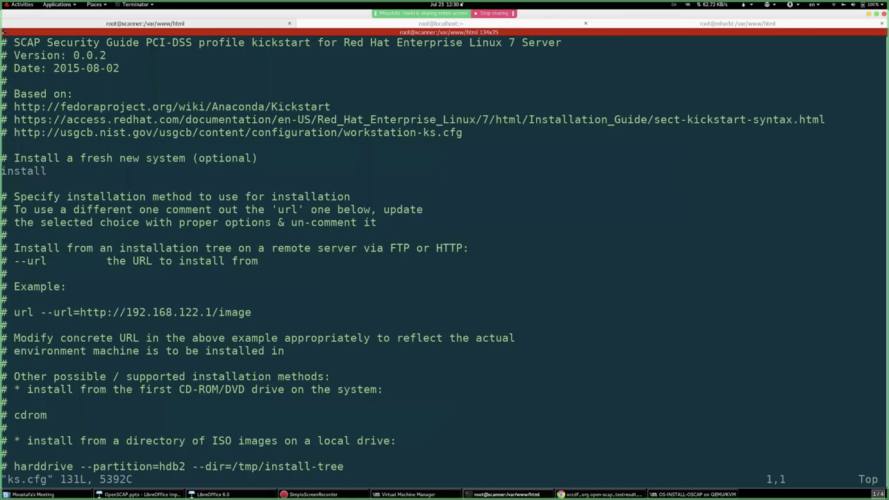
{"action": "key", "text": "Down"}
{"action": "key", "text": "Down"}
{"action": "key", "text": "Down"}
{"action": "key", "text": "Down"}
{"action": "key", "text": "Down"}
{"action": "key", "text": "Down"}
{"action": "key", "text": "Down"}
{"action": "key", "text": "Down"}
{"action": "key", "text": "Down"}
{"action": "key", "text": "Down"}
{"action": "key", "text": "Down"}
{"action": "key", "text": "Down"}
{"action": "key", "text": "Down"}
{"action": "key", "text": "Down"}
{"action": "key", "text": "Down"}
{"action": "key", "text": "Down"}
{"action": "key", "text": "Down"}
{"action": "key", "text": "Down"}
{"action": "key", "text": "Down"}
{"action": "key", "text": "Down"}
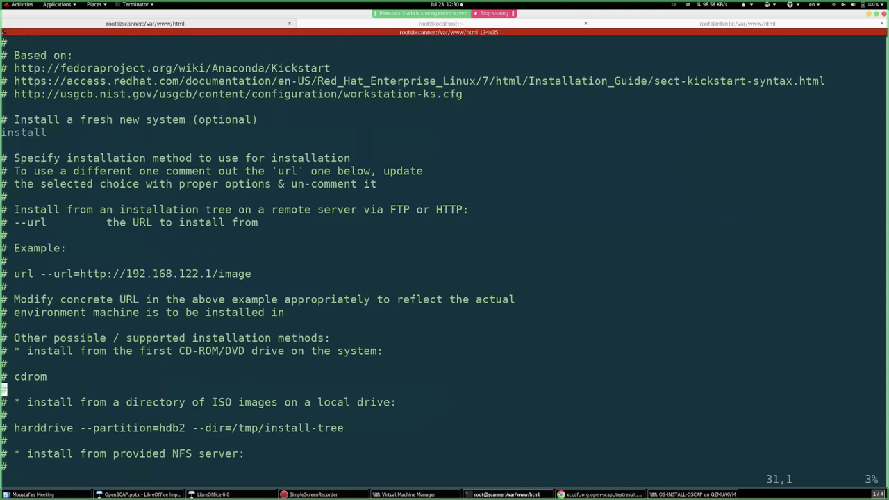
{"action": "key", "text": "Up"}
{"action": "key", "text": "i"}
{"action": "key", "text": "Delete"}
{"action": "key", "text": "Delete"}
{"action": "key", "text": "Escape"}
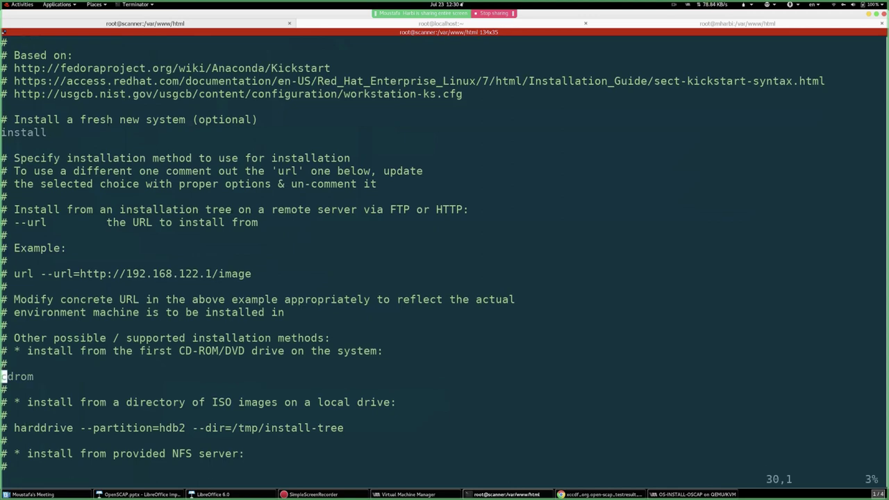
{"action": "type", "text": ":wq"}
{"action": "key", "text": "Return"}
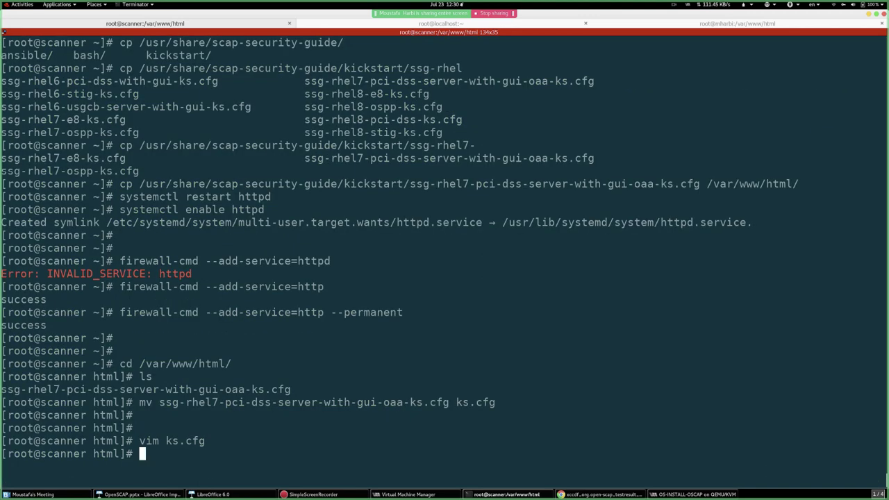
- Change ks.cfg ownership to apache:apache and verify it with ls -l
{"action": "type", "text": "ls -l"}
{"action": "key", "text": "Return"}
{"action": "type", "text": "chown "}
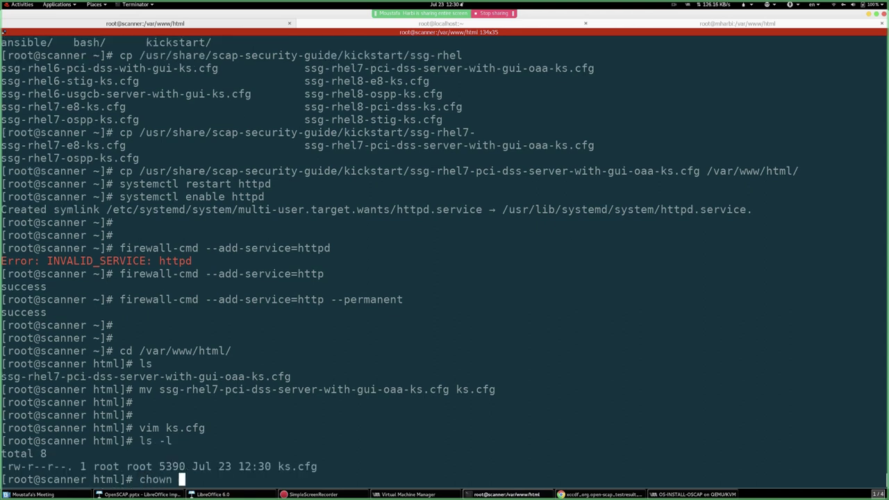
{"action": "type", "text": "apache"}
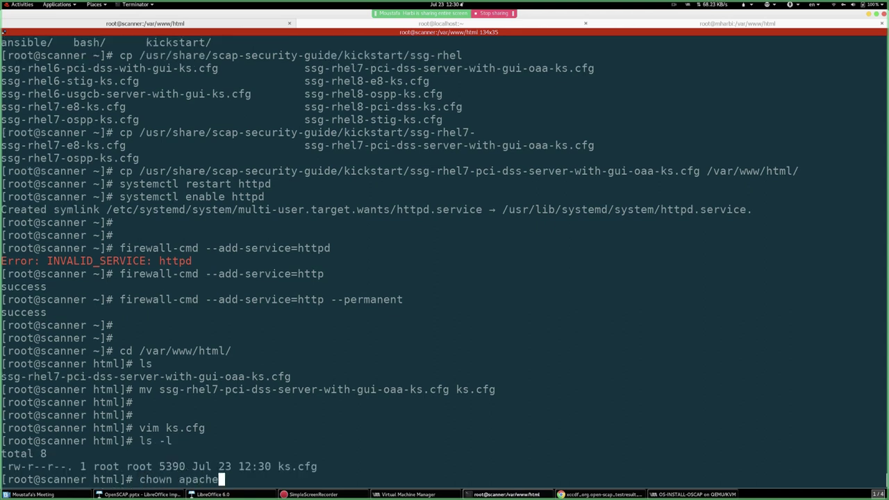
{"action": "type", "text": ":apache k"}
{"action": "key", "text": "Tab"}
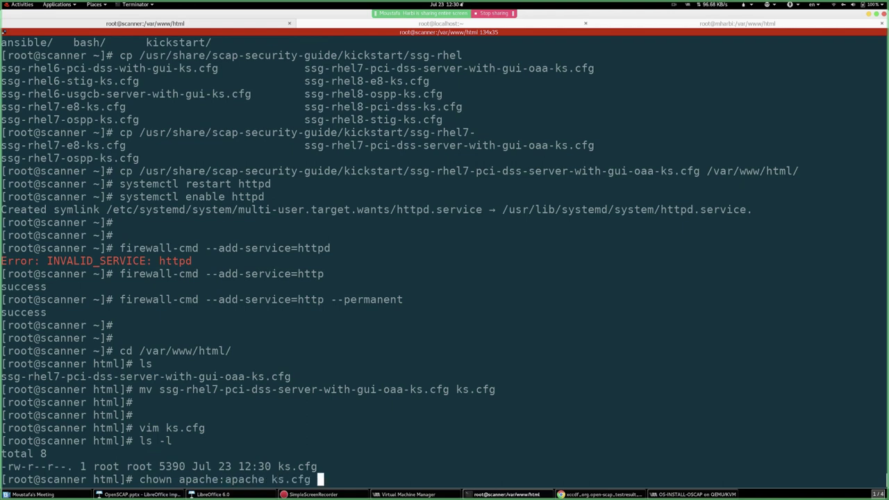
{"action": "key", "text": "Return"}
{"action": "key", "text": "Return"}
{"action": "key", "text": "Return"}
{"action": "type", "text": "ls -l"}
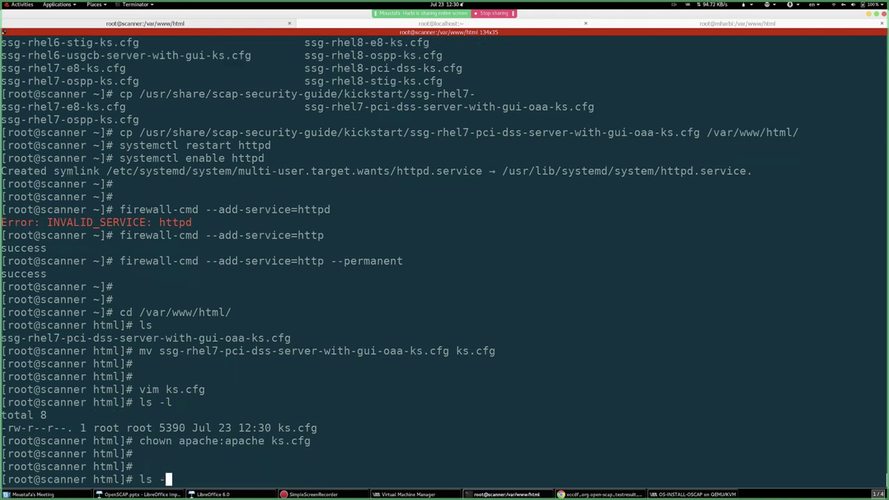
{"action": "key", "text": "Return"}
{"action": "key", "text": "Return"}
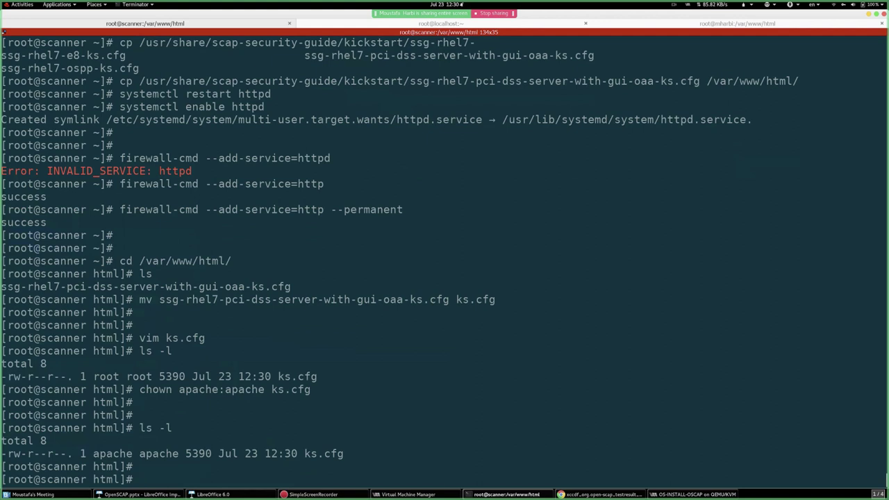
- Check the IP with ifconfig, wget ks.cfg from 192.168.122.16 onto localhost, and view it with less
{"action": "type", "text": "ifconfig"}
{"action": "key", "text": "Return"}
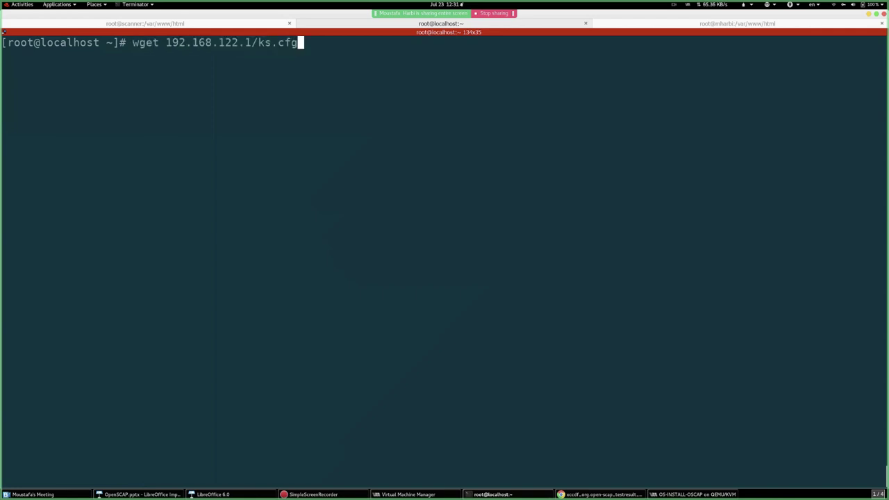
{"action": "key", "text": "Left"}
{"action": "key", "text": "Left"}
{"action": "key", "text": "Left"}
{"action": "key", "text": "Left"}
{"action": "key", "text": "Left"}
{"action": "key", "text": "Left"}
{"action": "key", "text": "Left"}
{"action": "type", "text": "6"}
{"action": "key", "text": "Return"}
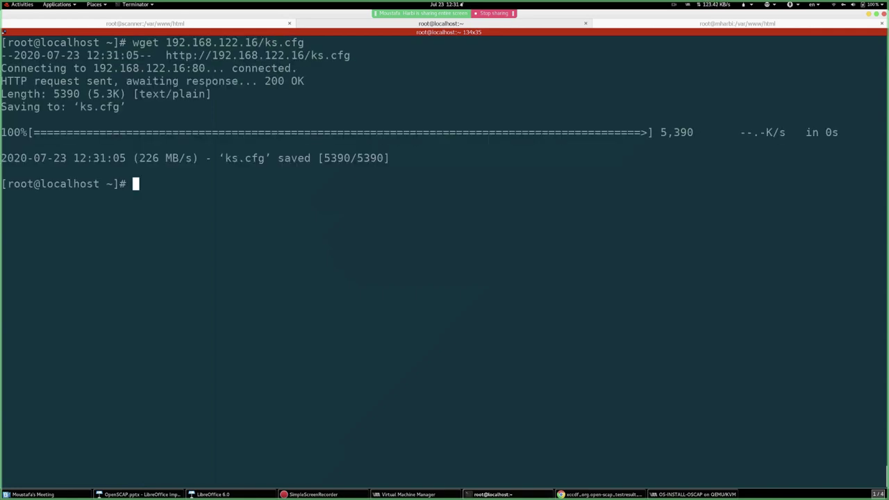
{"action": "type", "text": "less ks.cfg"}
{"action": "key", "text": "Return"}
{"action": "key", "text": "q"}
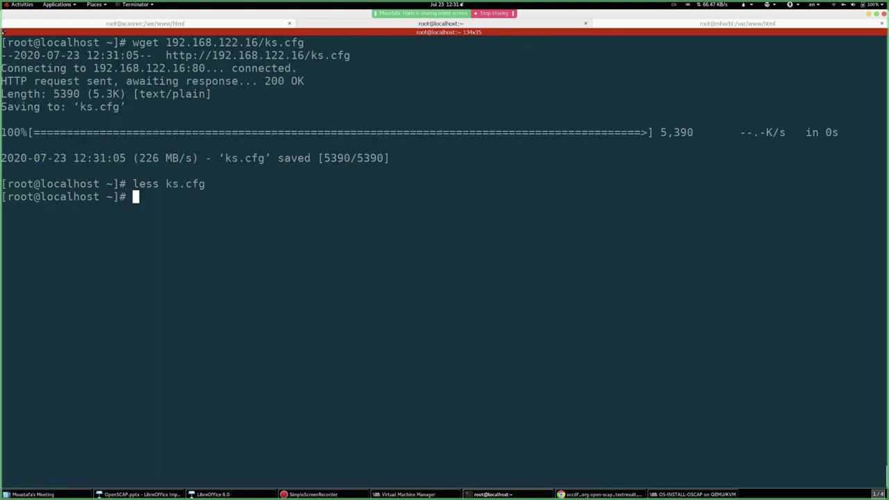
{"action": "key", "text": "alt+Tab"}
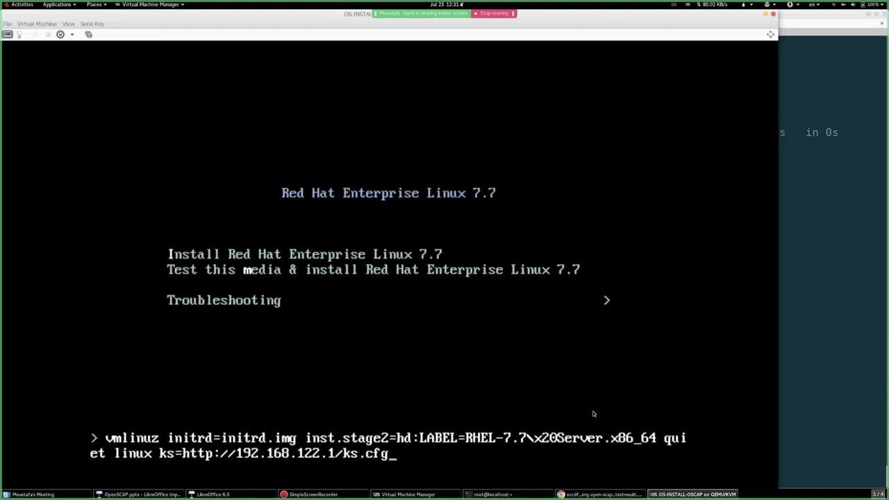
{"action": "key", "text": "Left"}
{"action": "key", "text": "Left"}
{"action": "key", "text": "Left"}
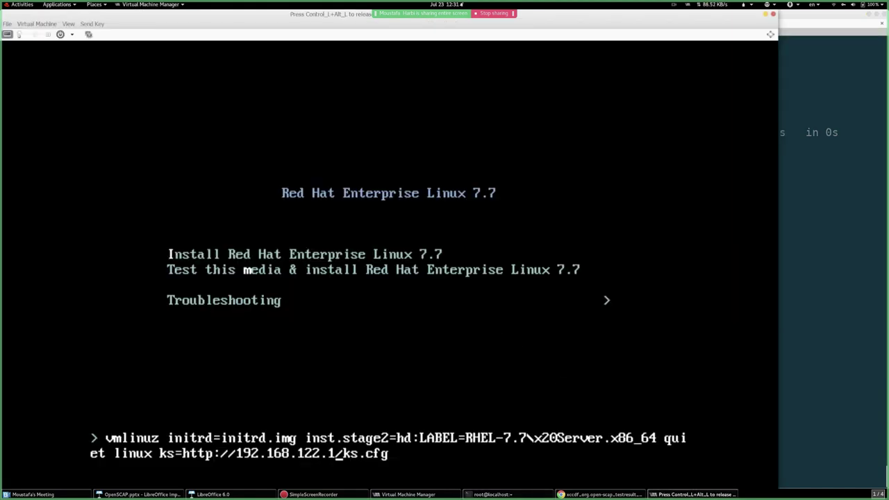
{"action": "type", "text": "6"}
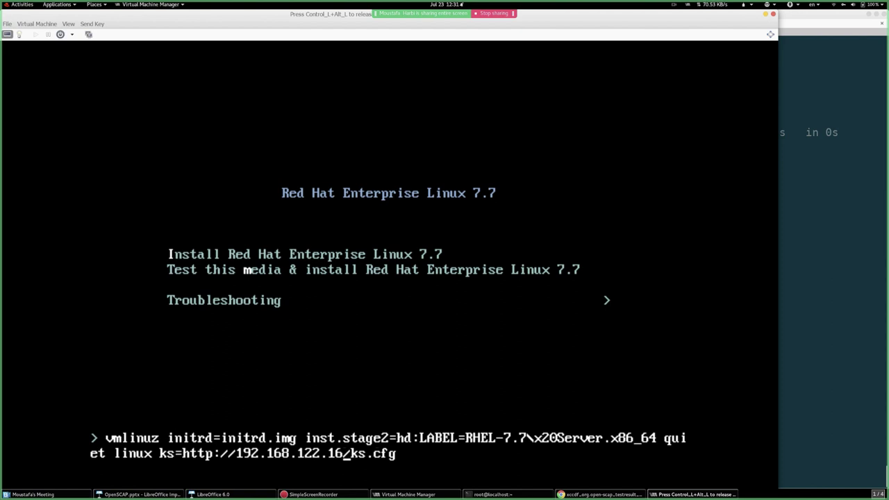
{"action": "key", "text": "Return"}
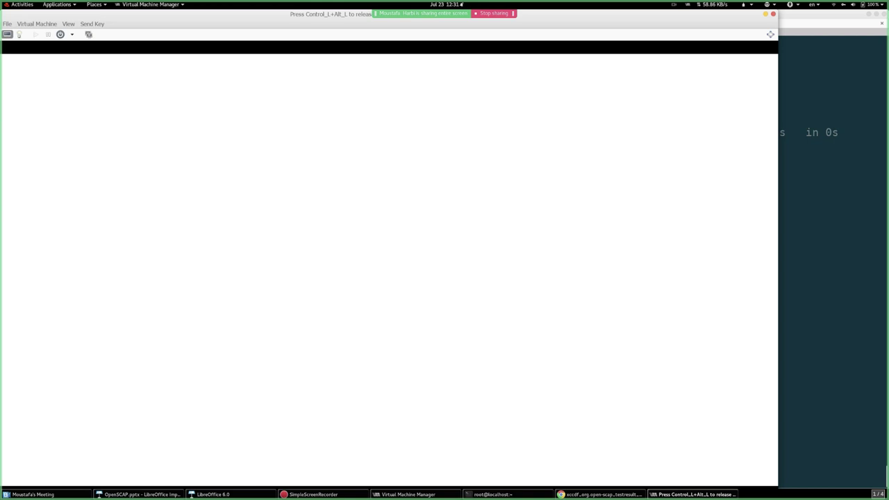
- Choose manual partitioning for the 10 GiB vda disk under Installation Destination, then return to Terminator
{"action": "key", "text": "ctrl+alt"}
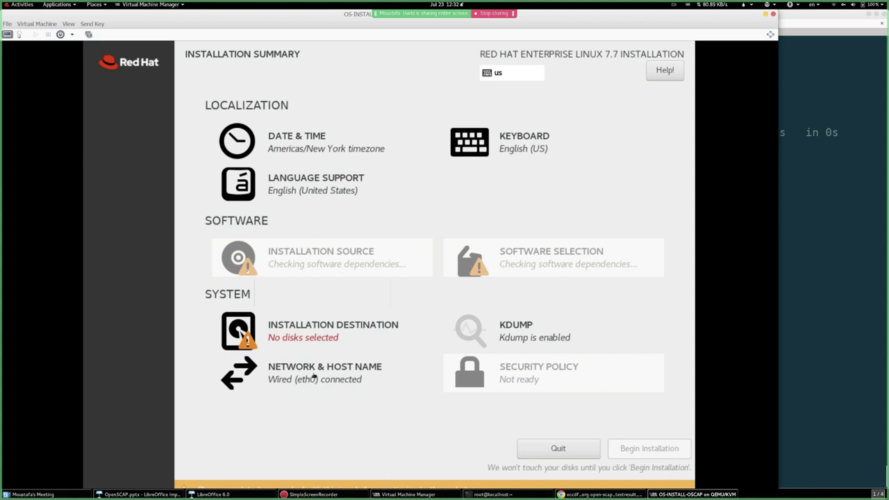
{"action": "left_click", "coordinate": [306, 343]}
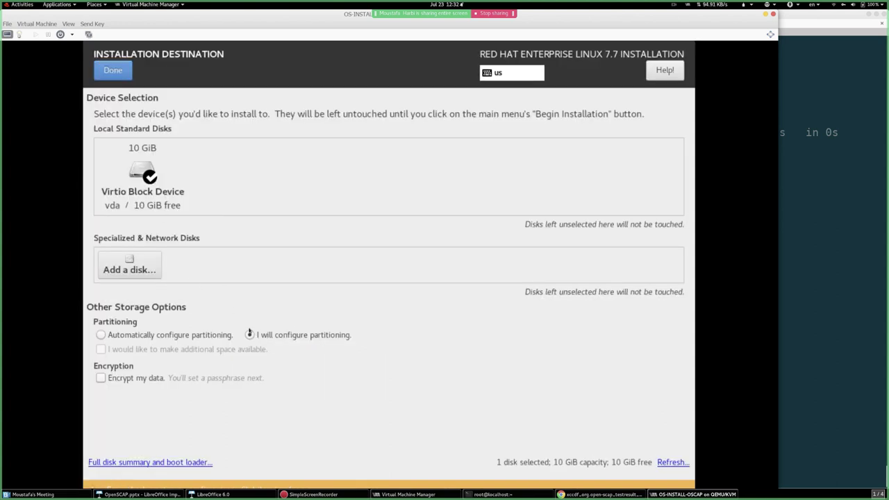
{"action": "left_click", "coordinate": [122, 75]}
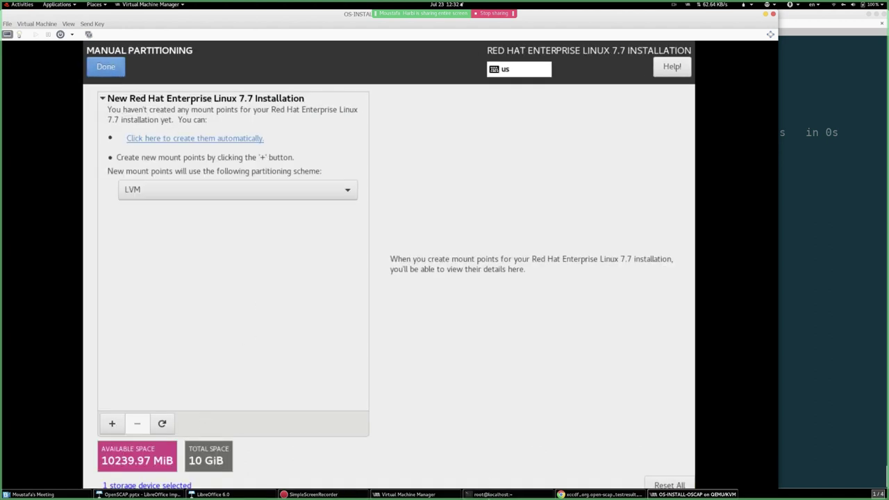
{"action": "left_click", "coordinate": [494, 495]}
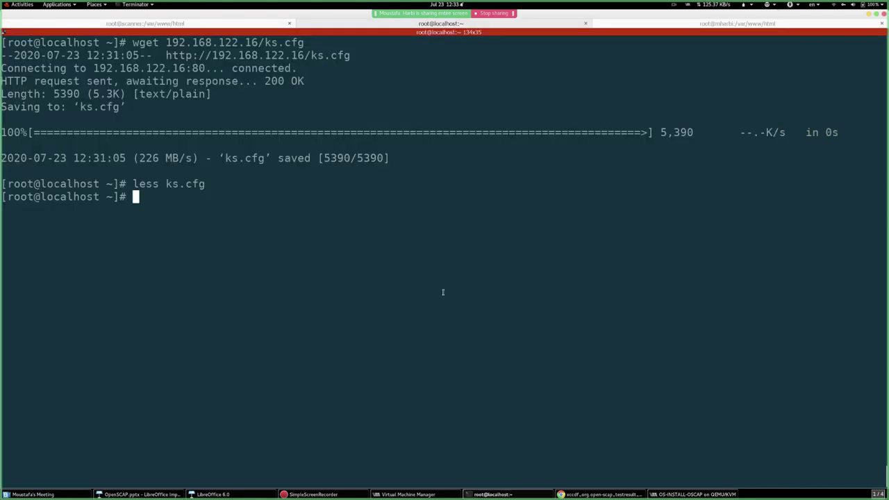
{"action": "type", "text": "cat ks.cfg"}
{"action": "key", "text": "Return"}
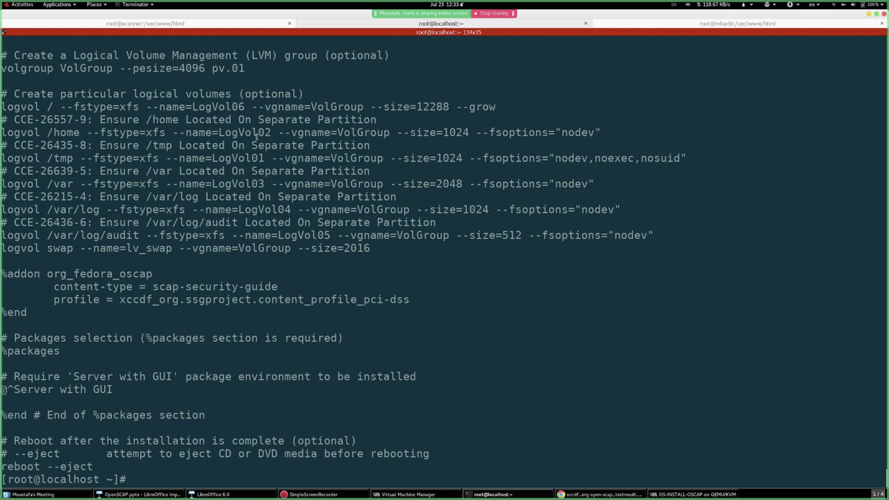
{"action": "scroll", "coordinate": [151, 255], "scroll_direction": "up", "scroll_amount": 4}
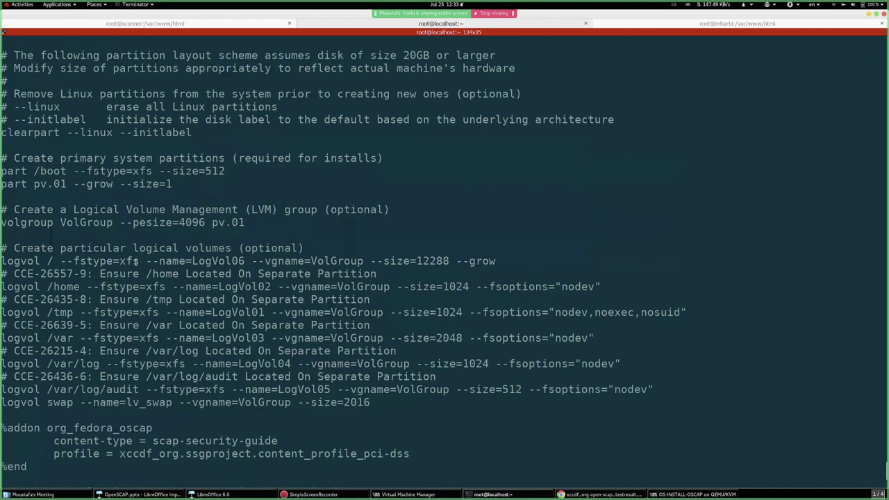
{"action": "scroll", "coordinate": [60, 252], "scroll_direction": "up", "scroll_amount": 1}
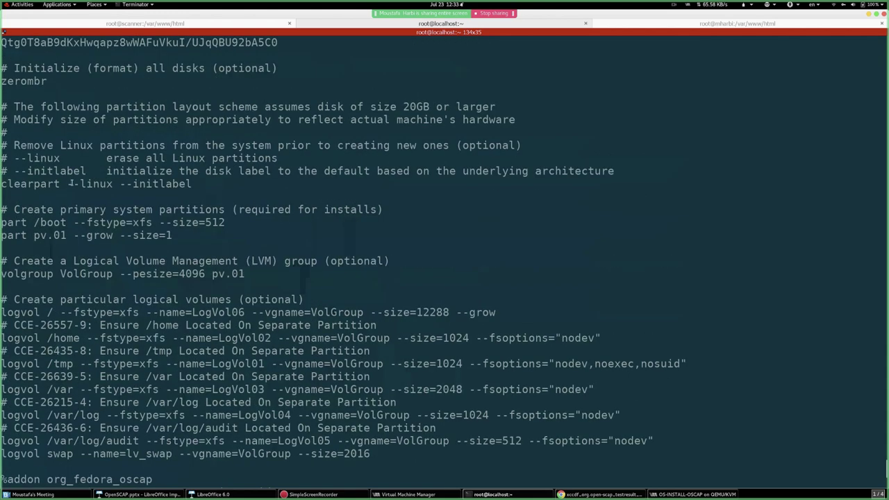
{"action": "scroll", "coordinate": [69, 147], "scroll_direction": "up", "scroll_amount": 1}
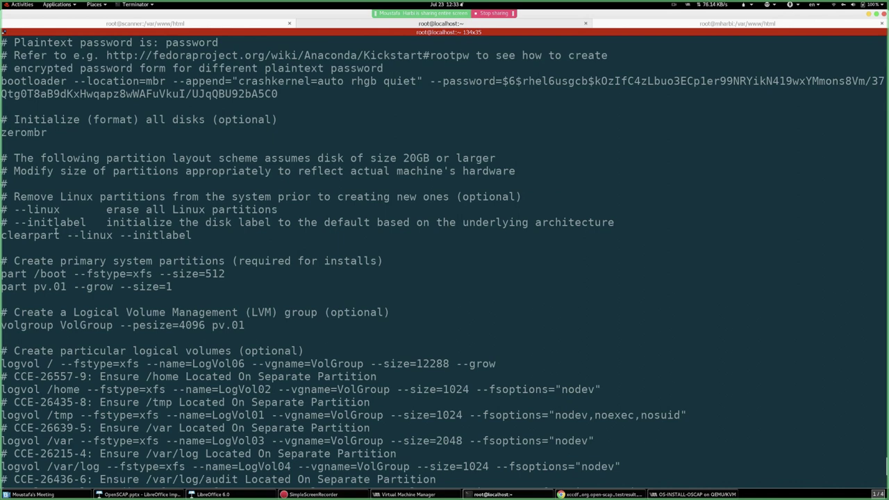
{"action": "scroll", "coordinate": [44, 231], "scroll_direction": "up", "scroll_amount": 1}
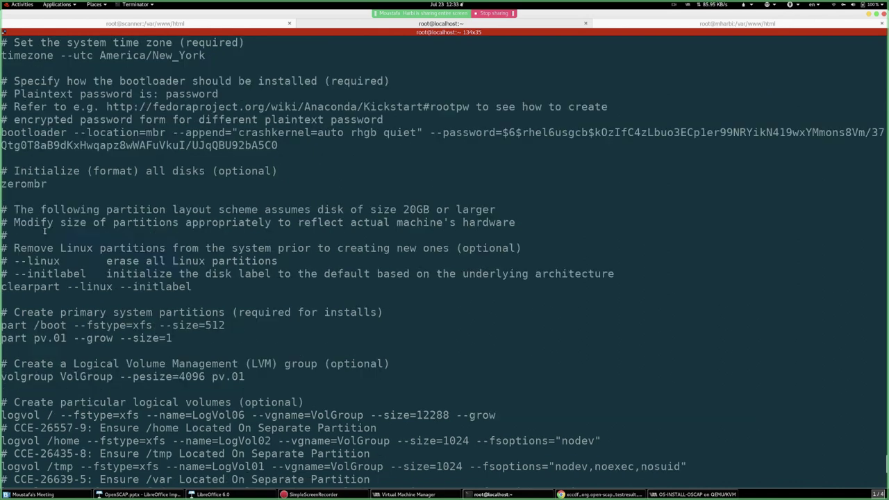
{"action": "scroll", "coordinate": [113, 230], "scroll_direction": "up", "scroll_amount": 3}
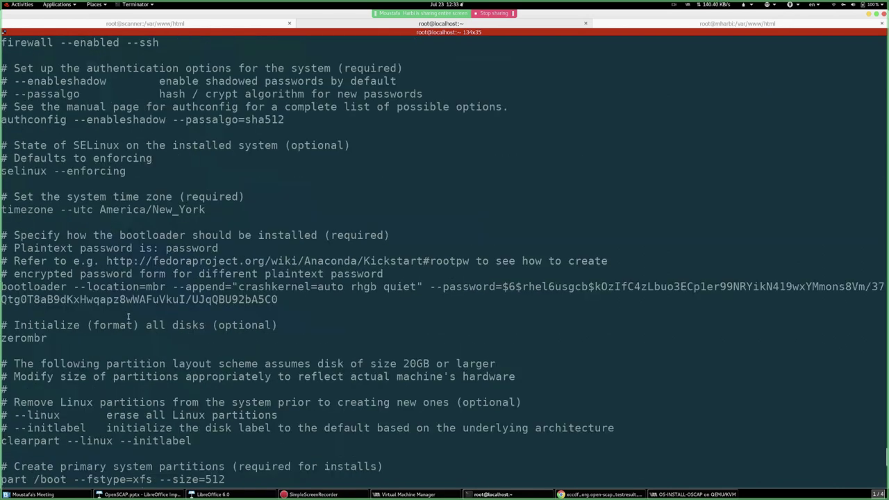
{"action": "scroll", "coordinate": [128, 317], "scroll_direction": "down", "scroll_amount": 2}
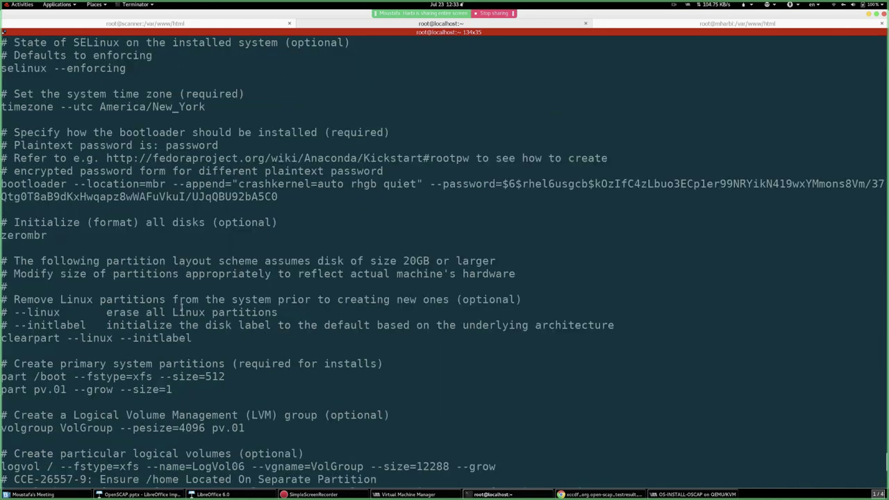
{"action": "scroll", "coordinate": [135, 336], "scroll_direction": "down", "scroll_amount": 3}
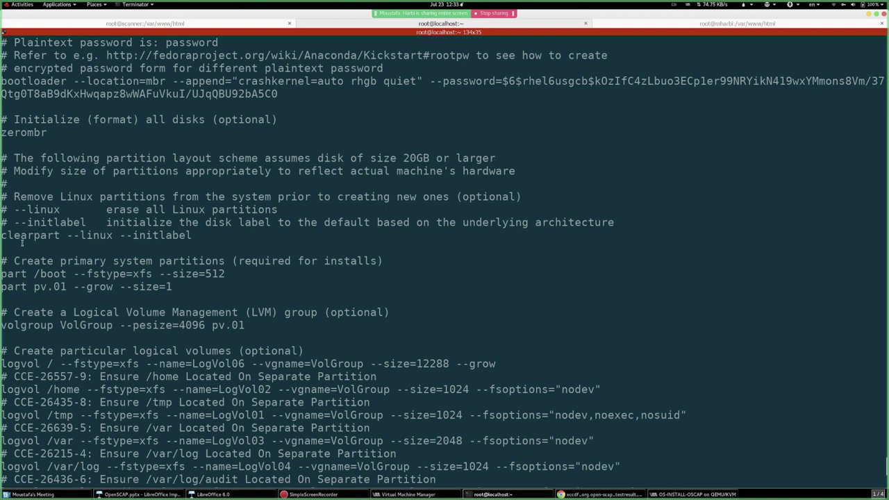
{"action": "scroll", "coordinate": [36, 285], "scroll_direction": "down", "scroll_amount": 5}
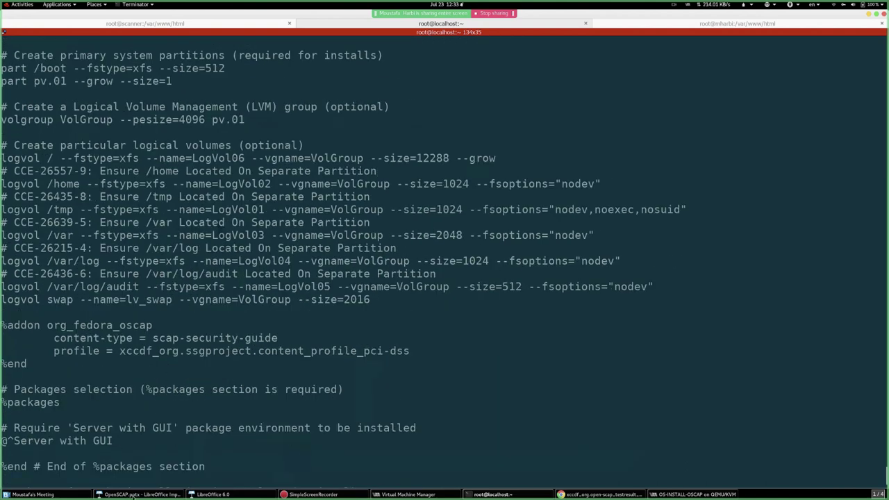
- Finish manual partitioning, accept the Summary of Changes, and click Begin Installation
{"action": "left_click", "coordinate": [695, 495]}
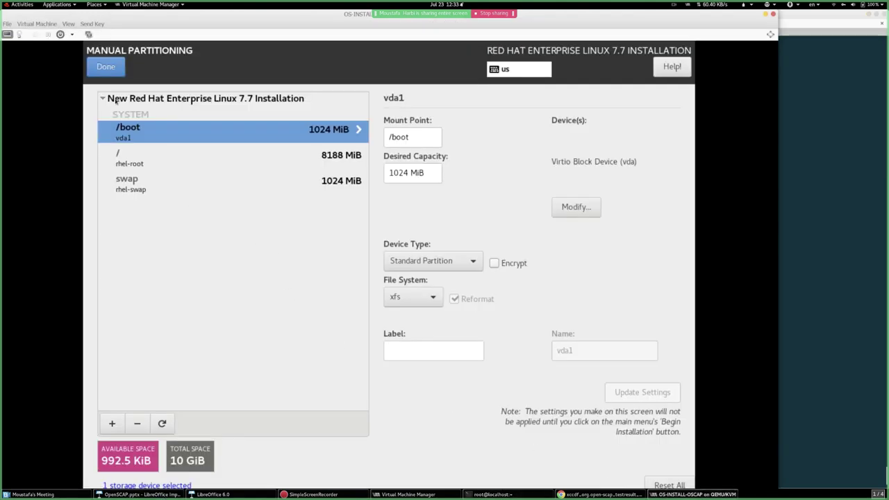
{"action": "left_click", "coordinate": [106, 67]}
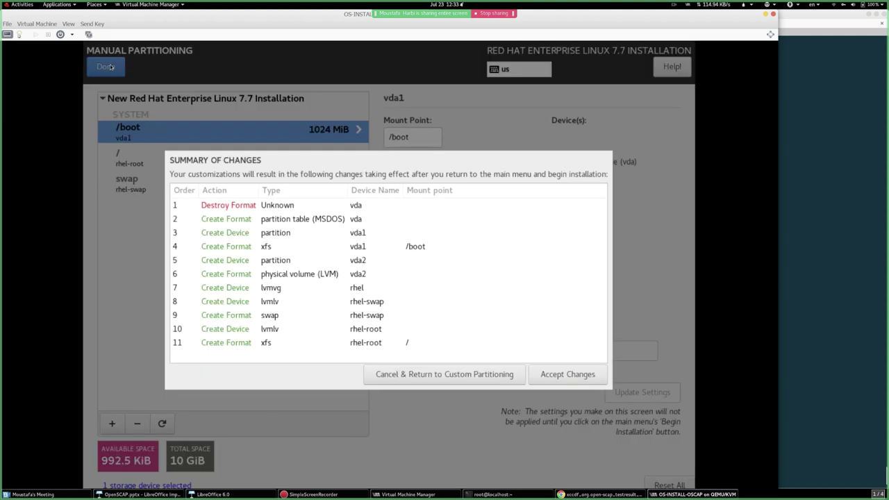
{"action": "left_click", "coordinate": [555, 373]}
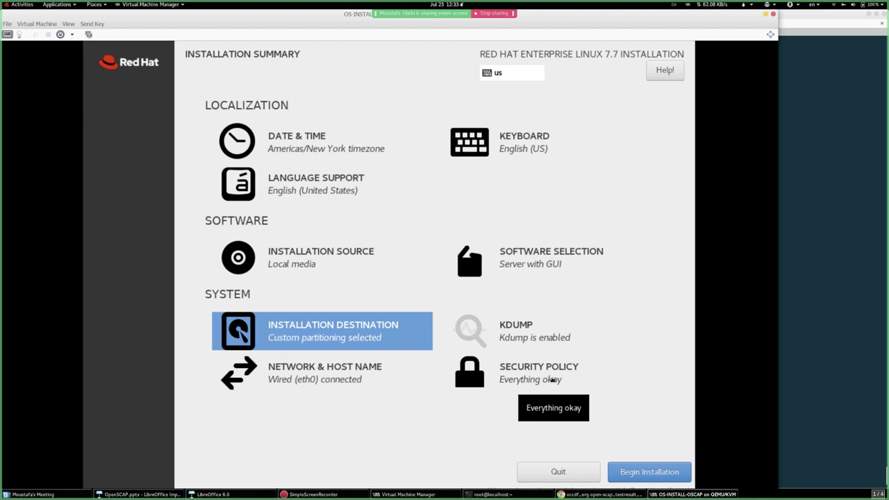
{"action": "left_click", "coordinate": [657, 469]}
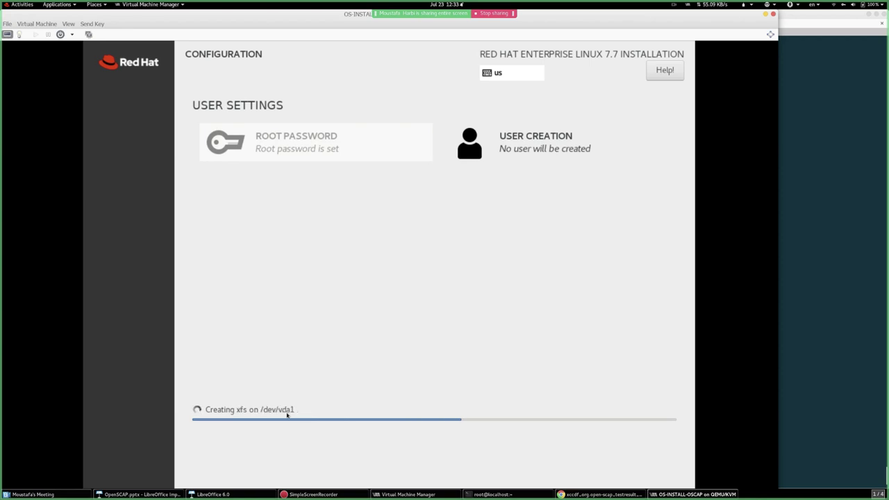
- Open ks.cfg in vim on the root@mharbi web-server session
{"action": "left_click", "coordinate": [839, 297]}
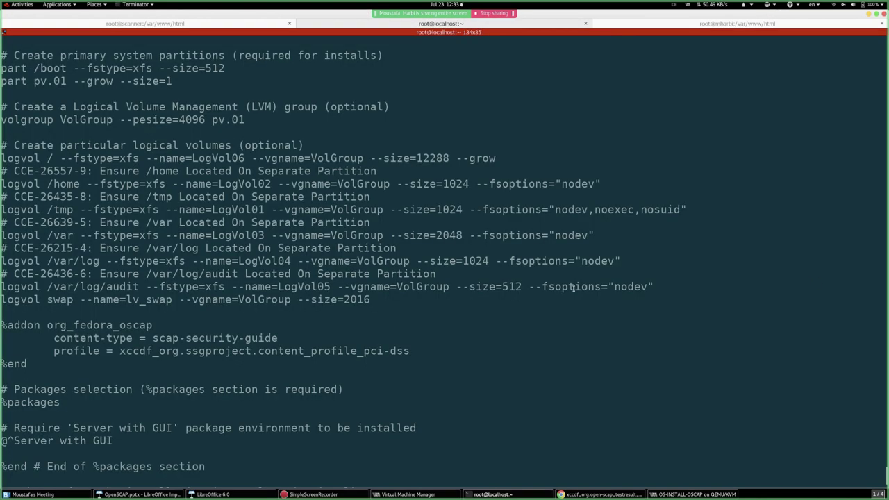
{"action": "scroll", "coordinate": [541, 287], "scroll_direction": "down", "scroll_amount": 2}
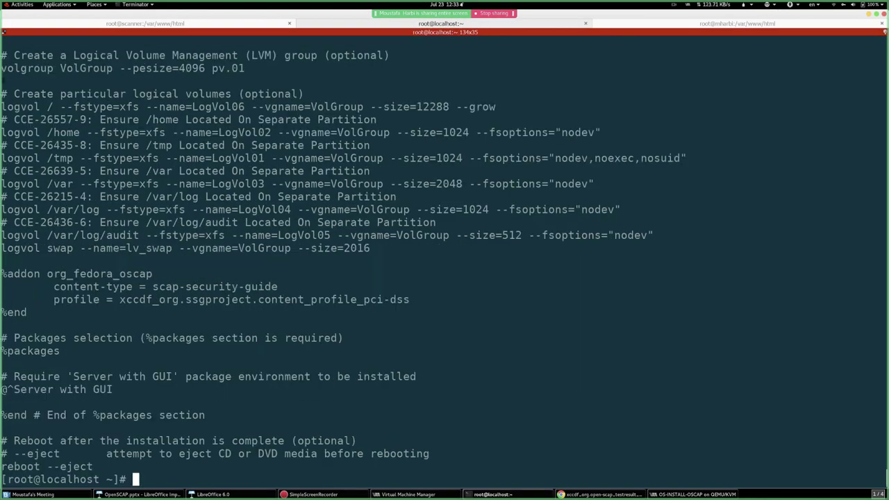
{"action": "type", "text": "vim "}
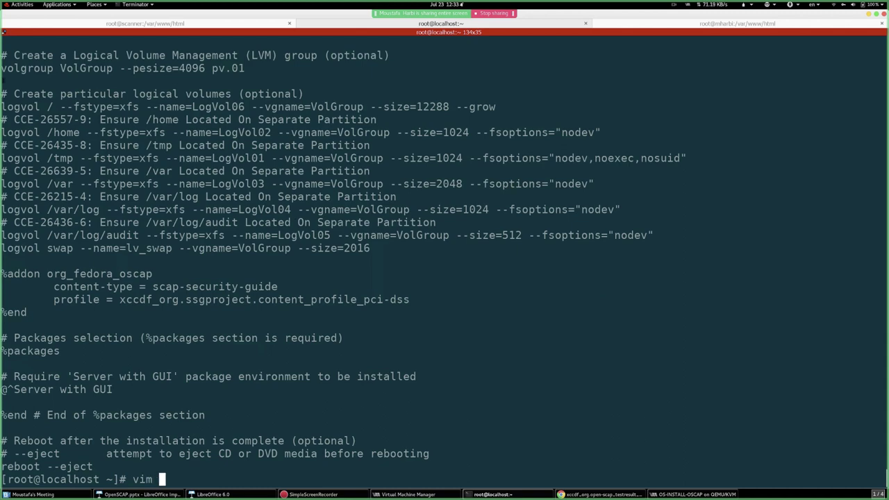
{"action": "type", "text": "ks.cfg"}
{"action": "key", "text": "Return"}
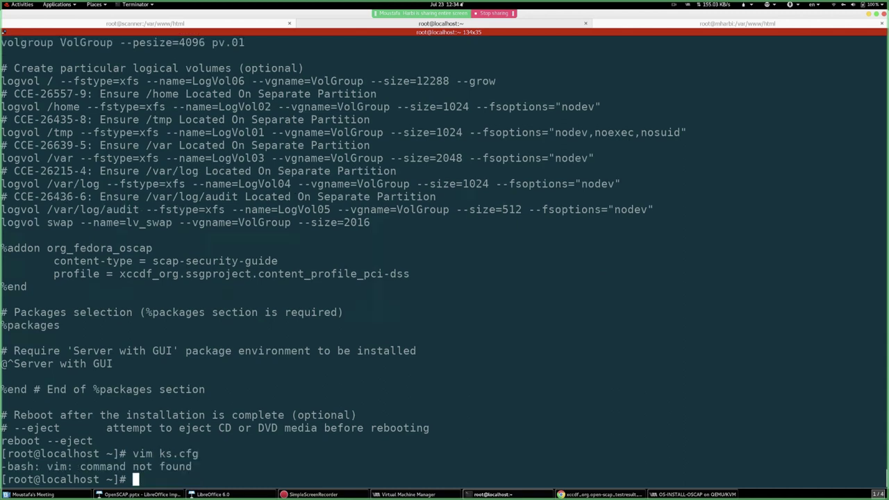
{"action": "left_click", "coordinate": [718, 24]}
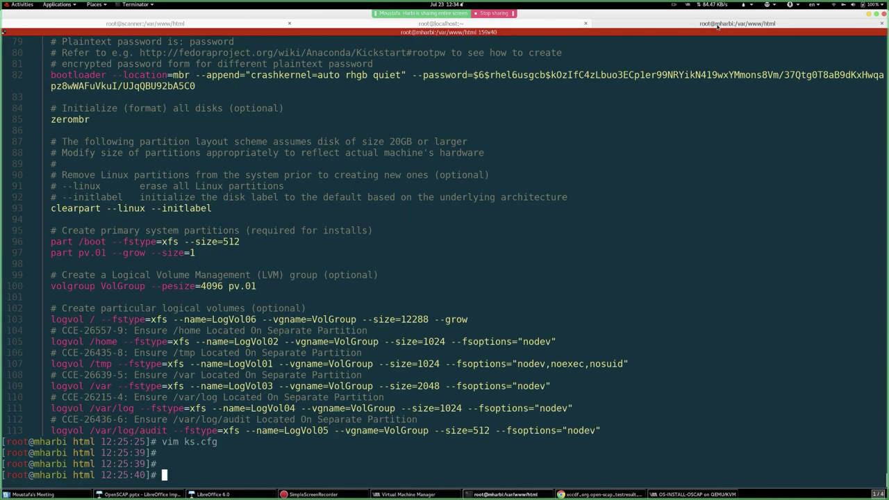
{"action": "key", "text": "Up"}
{"action": "key", "text": "ctrl+l"}
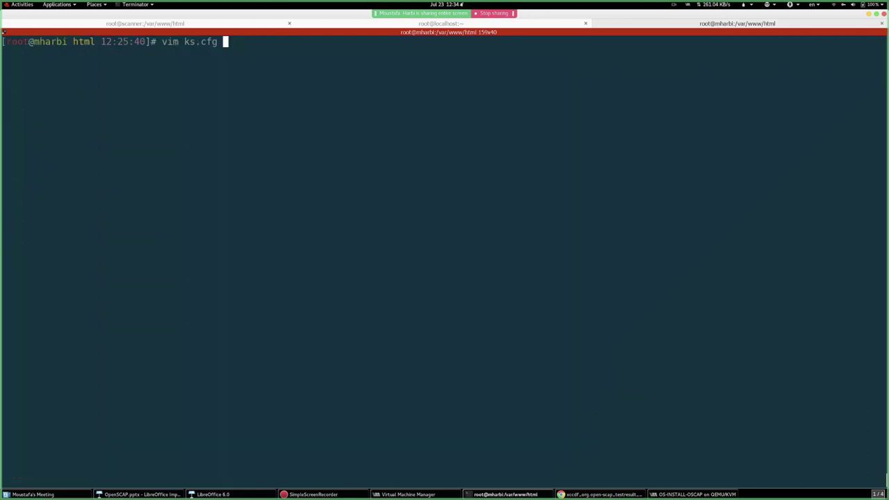
{"action": "key", "text": "Return"}
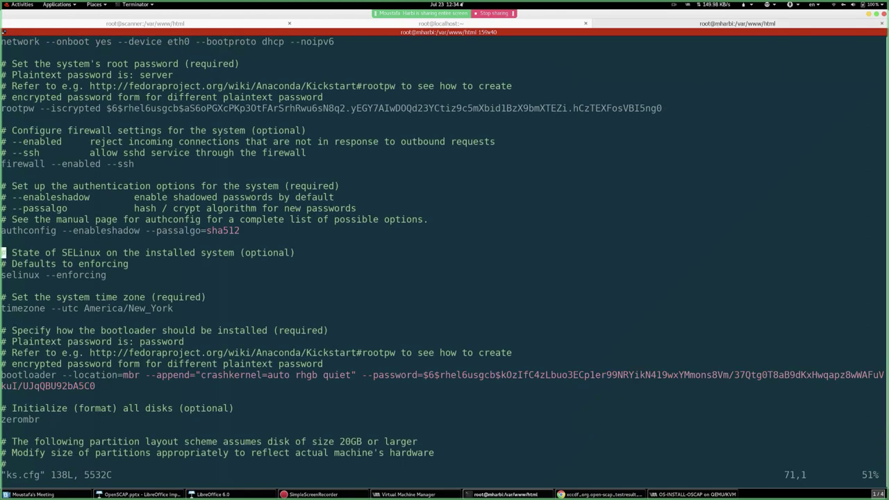
- Move through the partition, bootloader and SELinux lines up to the rootpw setting
{"action": "key", "text": "Down"}
{"action": "key", "text": "Down"}
{"action": "key", "text": "Down"}
{"action": "key", "text": "Down"}
{"action": "key", "text": "Down"}
{"action": "key", "text": "Down"}
{"action": "key", "text": "Down"}
{"action": "key", "text": "Down"}
{"action": "key", "text": "Down"}
{"action": "key", "text": "Down"}
{"action": "key", "text": "Down"}
{"action": "key", "text": "Down"}
{"action": "key", "text": "Down"}
{"action": "key", "text": "Down"}
{"action": "key", "text": "Down"}
{"action": "key", "text": "Down"}
{"action": "key", "text": "Down"}
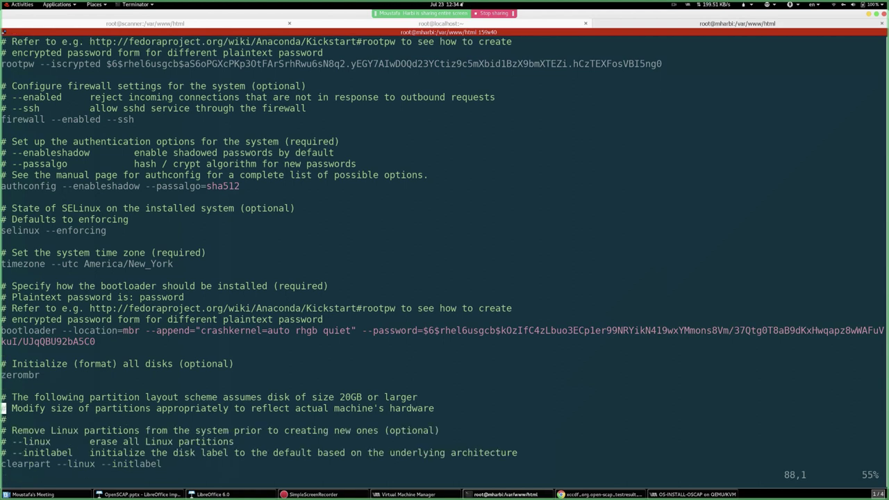
{"action": "key", "text": "Down"}
{"action": "key", "text": "Down"}
{"action": "key", "text": "Down"}
{"action": "key", "text": "Down"}
{"action": "key", "text": "Down"}
{"action": "key", "text": "Down"}
{"action": "key", "text": "Down"}
{"action": "key", "text": "Down"}
{"action": "key", "text": "Down"}
{"action": "key", "text": "Up"}
{"action": "key", "text": "Up"}
{"action": "key", "text": "Up"}
{"action": "key", "text": "Up"}
{"action": "key", "text": "Up"}
{"action": "key", "text": "Up"}
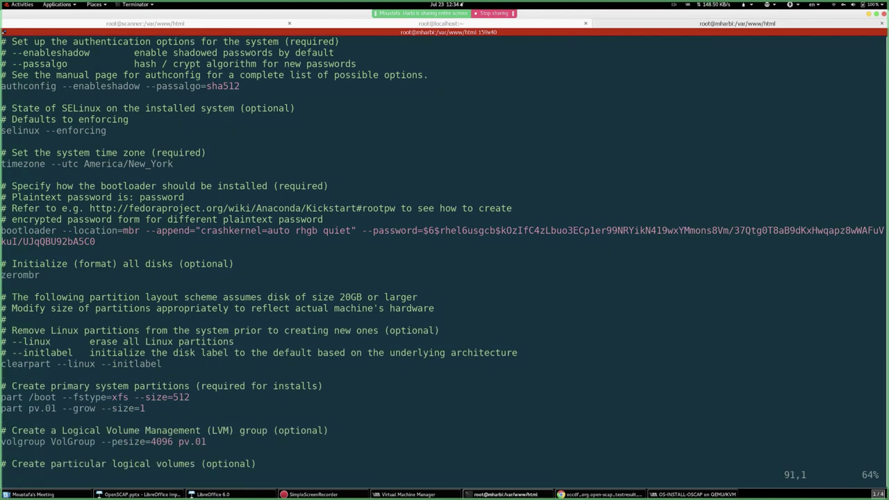
{"action": "key", "text": "Up"}
{"action": "key", "text": "Up"}
{"action": "key", "text": "Up"}
{"action": "key", "text": "Up"}
{"action": "key", "text": "Up"}
{"action": "key", "text": "Up"}
{"action": "key", "text": "Up"}
{"action": "key", "text": "Up"}
{"action": "key", "text": "Up"}
{"action": "key", "text": "Up"}
{"action": "key", "text": "Up"}
{"action": "key", "text": "Up"}
{"action": "key", "text": "Down"}
{"action": "key", "text": "Down"}
{"action": "key", "text": "Down"}
{"action": "key", "text": "Down"}
{"action": "key", "text": "Down"}
{"action": "key", "text": "Down"}
{"action": "key", "text": "Down"}
{"action": "key", "text": "Down"}
{"action": "key", "text": "Down"}
{"action": "key", "text": "Down"}
{"action": "key", "text": "Down"}
{"action": "key", "text": "Down"}
{"action": "key", "text": "Down"}
{"action": "key", "text": "Up"}
{"action": "key", "text": "Up"}
{"action": "key", "text": "Up"}
{"action": "key", "text": "Up"}
{"action": "key", "text": "Up"}
{"action": "key", "text": "Up"}
{"action": "key", "text": "Up"}
{"action": "key", "text": "Up"}
{"action": "key", "text": "Up"}
{"action": "key", "text": "Down"}
{"action": "key", "text": "Down"}
{"action": "key", "text": "Down"}
{"action": "key", "text": "Down"}
{"action": "key", "text": "Down"}
{"action": "key", "text": "Down"}
{"action": "key", "text": "Down"}
{"action": "key", "text": "Down"}
{"action": "key", "text": "Down"}
{"action": "key", "text": "Down"}
{"action": "key", "text": "Down"}
{"action": "key", "text": "Down"}
{"action": "key", "text": "Down"}
{"action": "key", "text": "Down"}
{"action": "key", "text": "Down"}
{"action": "key", "text": "Down"}
{"action": "key", "text": "Down"}
{"action": "key", "text": "Down"}
{"action": "key", "text": "Down"}
{"action": "key", "text": "Down"}
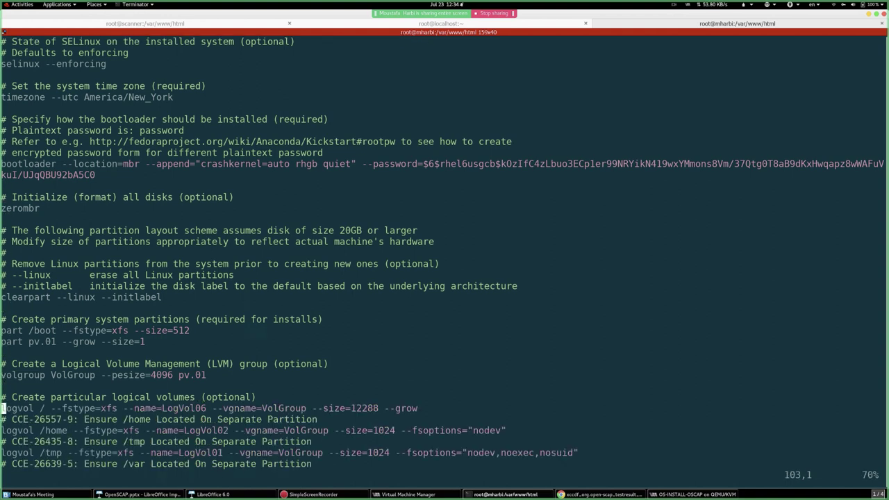
{"action": "key", "text": "Down"}
{"action": "key", "text": "Down"}
{"action": "key", "text": "Down"}
{"action": "key", "text": "Down"}
{"action": "key", "text": "Down"}
{"action": "key", "text": "Down"}
{"action": "key", "text": "Down"}
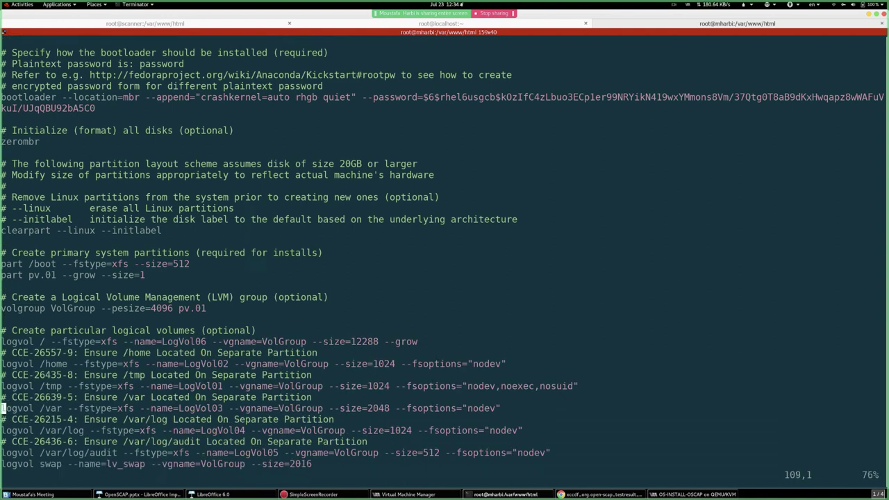
{"action": "key", "text": "Up"}
{"action": "key", "text": "Up"}
{"action": "key", "text": "Up"}
{"action": "key", "text": "Up"}
{"action": "key", "text": "Up"}
{"action": "key", "text": "Up"}
{"action": "key", "text": "Up"}
{"action": "key", "text": "Up"}
{"action": "key", "text": "Up"}
{"action": "key", "text": "Up"}
{"action": "key", "text": "Up"}
{"action": "key", "text": "Up"}
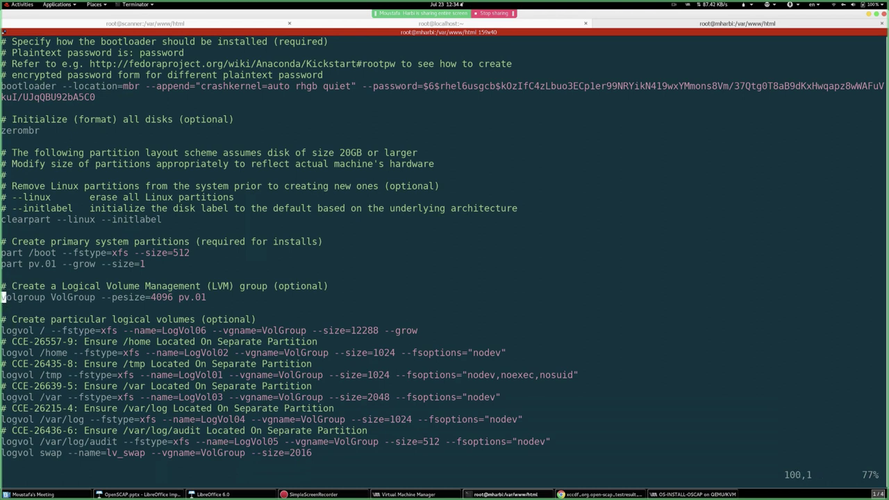
{"action": "key", "text": "Up"}
{"action": "key", "text": "Up"}
{"action": "key", "text": "Up"}
{"action": "key", "text": "Up"}
{"action": "key", "text": "Up"}
{"action": "key", "text": "Up"}
{"action": "key", "text": "Up"}
{"action": "key", "text": "Up"}
{"action": "key", "text": "Up"}
{"action": "key", "text": "Up"}
{"action": "key", "text": "Up"}
{"action": "key", "text": "Up"}
{"action": "key", "text": "Up"}
{"action": "key", "text": "Up"}
{"action": "key", "text": "Up"}
{"action": "key", "text": "Up"}
{"action": "key", "text": "Up"}
{"action": "key", "text": "Up"}
{"action": "key", "text": "Up"}
{"action": "key", "text": "Up"}
{"action": "key", "text": "Up"}
{"action": "key", "text": "Up"}
{"action": "key", "text": "Up"}
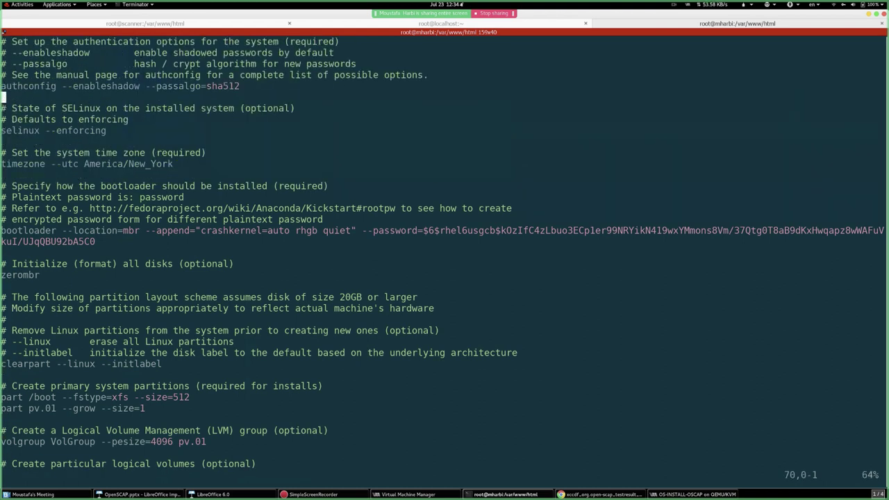
{"action": "key", "text": "Up"}
{"action": "key", "text": "Up"}
{"action": "key", "text": "Up"}
{"action": "key", "text": "Up"}
{"action": "key", "text": "Up"}
{"action": "key", "text": "Up"}
{"action": "key", "text": "Up"}
{"action": "key", "text": "Up"}
{"action": "key", "text": "Up"}
{"action": "key", "text": "Up"}
{"action": "key", "text": "Up"}
{"action": "key", "text": "Up"}
{"action": "key", "text": "Up"}
{"action": "key", "text": "Up"}
{"action": "key", "text": "Up"}
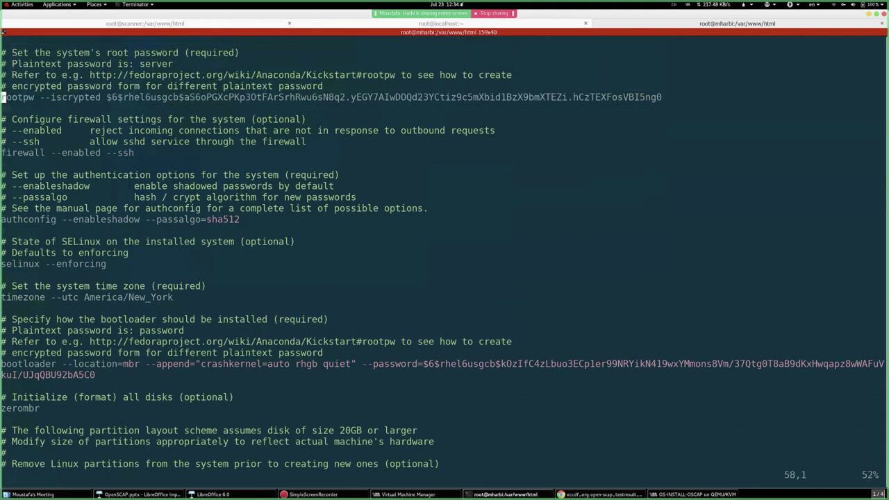
{"action": "key", "text": "Down"}
{"action": "key", "text": "Down"}
{"action": "key", "text": "Down"}
{"action": "key", "text": "Down"}
{"action": "key", "text": "Down"}
{"action": "key", "text": "Down"}
{"action": "key", "text": "Down"}
{"action": "key", "text": "Down"}
{"action": "key", "text": "Down"}
{"action": "key", "text": "Down"}
{"action": "key", "text": "Down"}
{"action": "key", "text": "Down"}
{"action": "key", "text": "Down"}
{"action": "key", "text": "Up"}
{"action": "key", "text": "Up"}
{"action": "key", "text": "Up"}
{"action": "key", "text": "Up"}
{"action": "key", "text": "Up"}
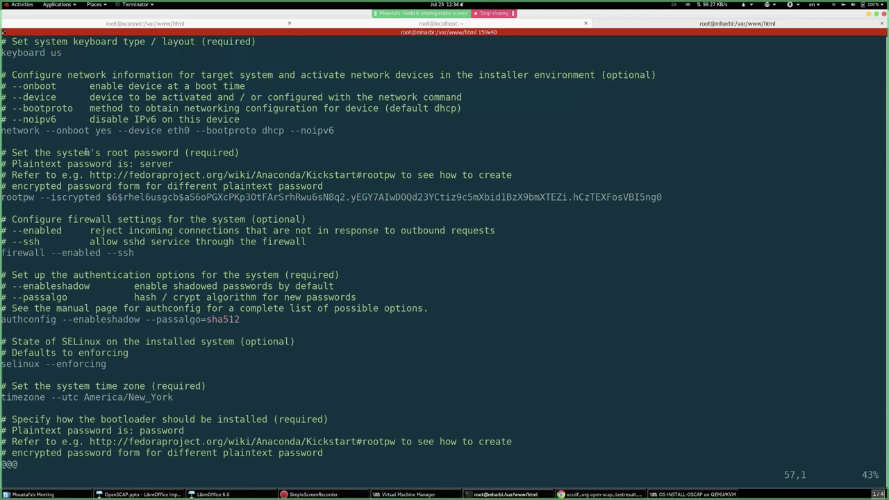
- Select the plaintext root password in the rootpw comment, then return to the VM installer
{"action": "double_click", "coordinate": [146, 164]}
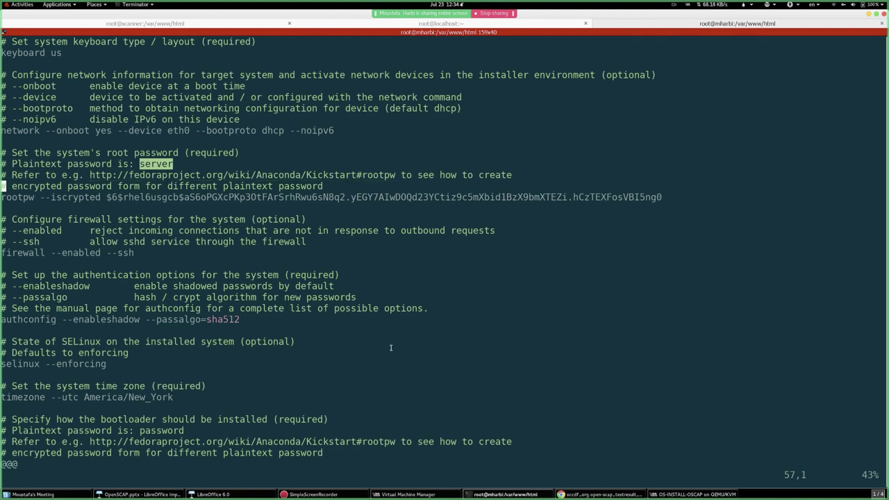
{"action": "key", "text": "alt+Tab"}
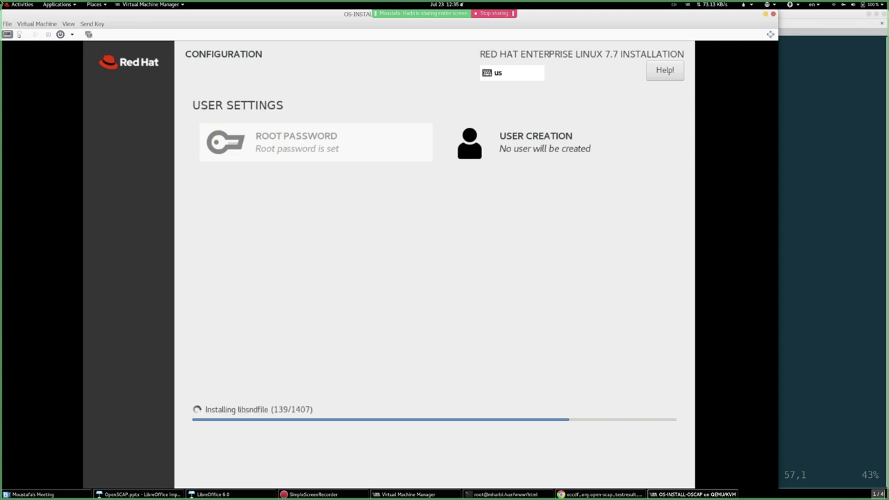
- Launch SCAP Workbench from the application search with 'wor'
{"action": "mouse_move", "coordinate": [2, 4]}
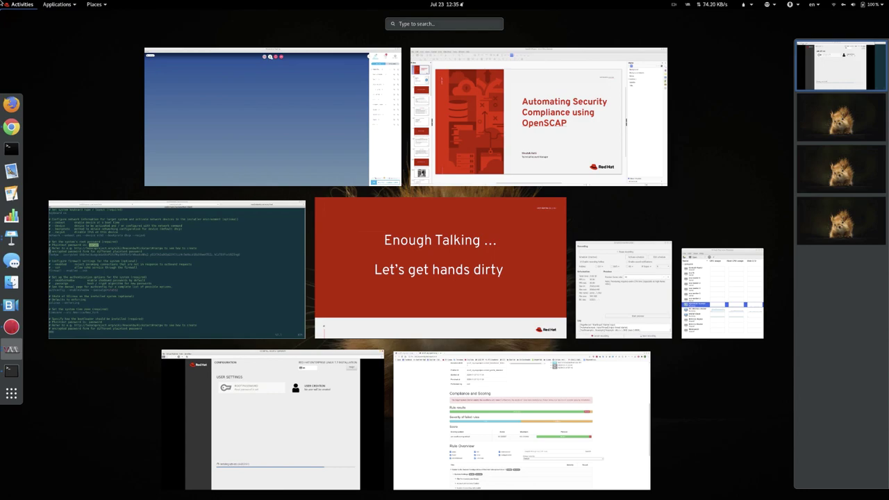
{"action": "type", "text": "wor"}
{"action": "key", "text": "Return"}
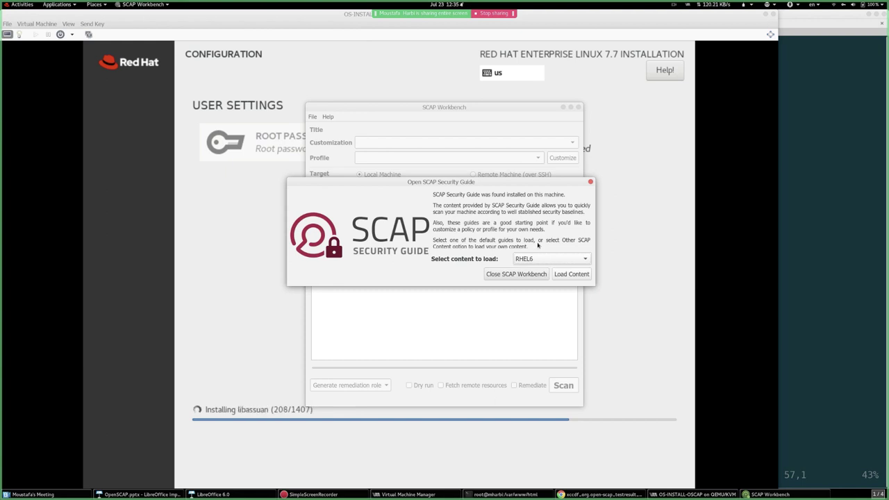
- Pick RHEL7 in the 'Select content to load' dropdown and load it
{"action": "left_click", "coordinate": [544, 260]}
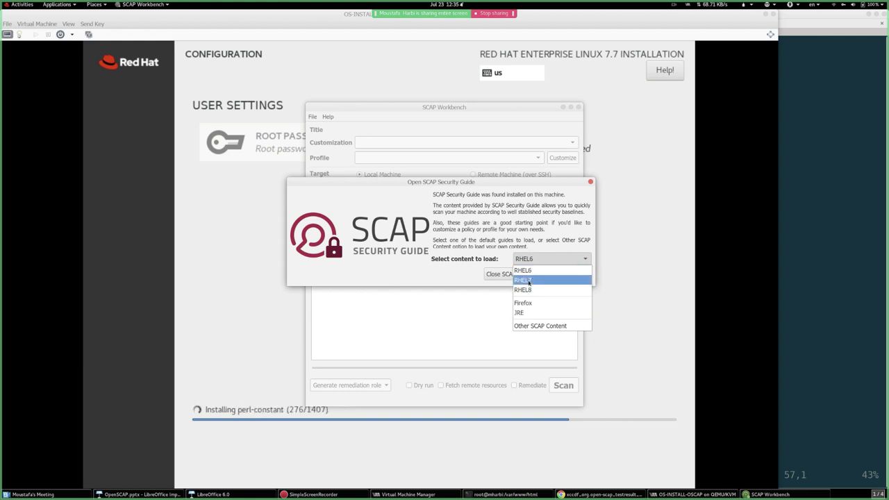
{"action": "left_click", "coordinate": [453, 179]}
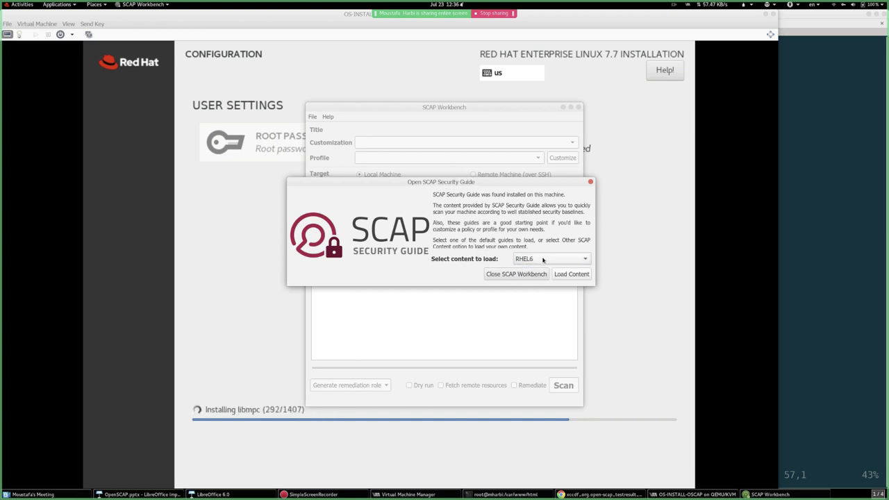
{"action": "left_click", "coordinate": [542, 259]}
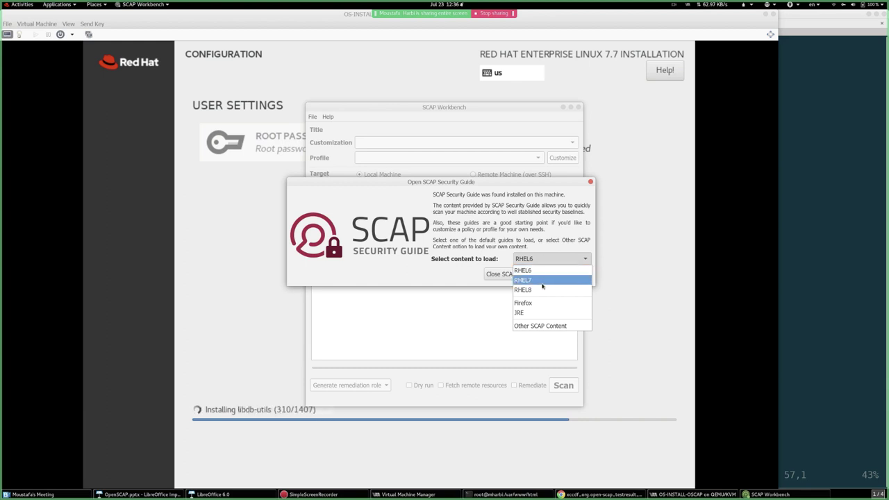
{"action": "left_click", "coordinate": [543, 282]}
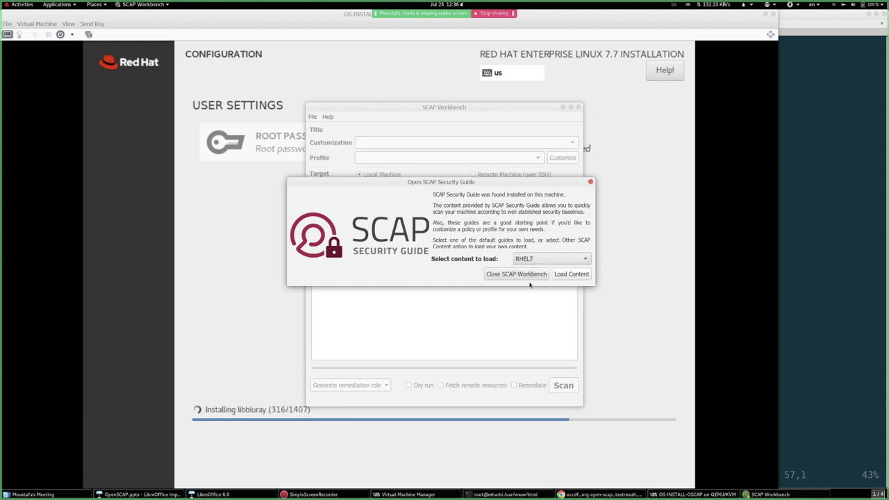
{"action": "left_click", "coordinate": [565, 275]}
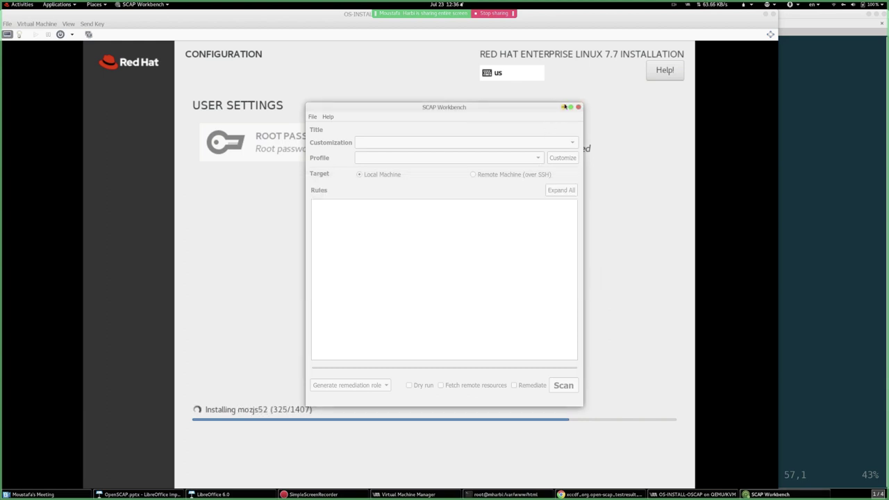
- Maximize SCAP Workbench, browse the profile list, and keep C2S for Red Hat Enterprise Linux 7
{"action": "left_click", "coordinate": [799, 416]}
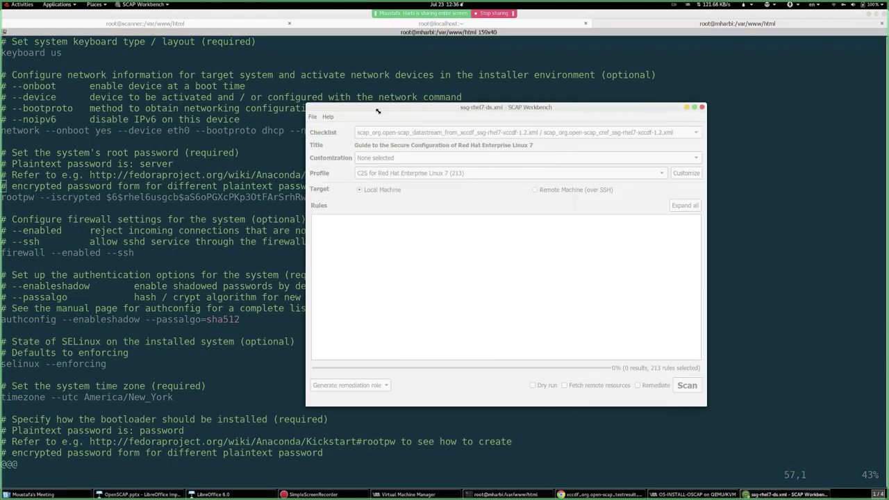
{"action": "double_click", "coordinate": [379, 111]}
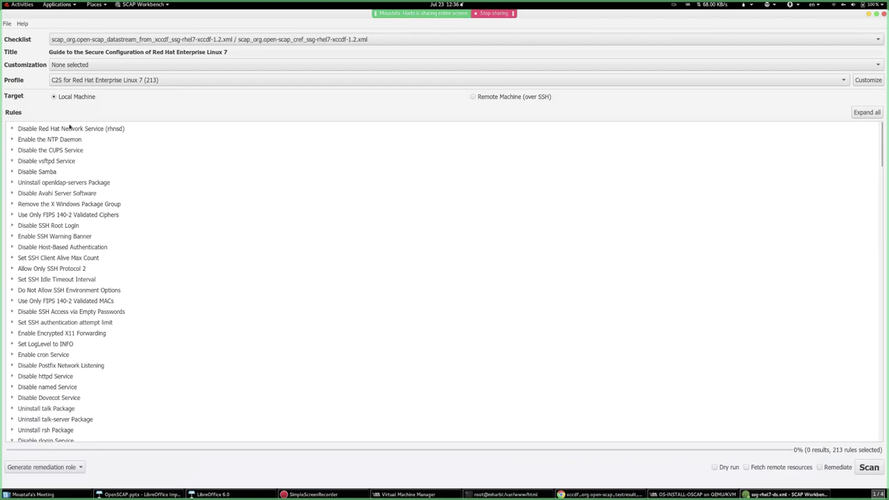
{"action": "left_click", "coordinate": [85, 81]}
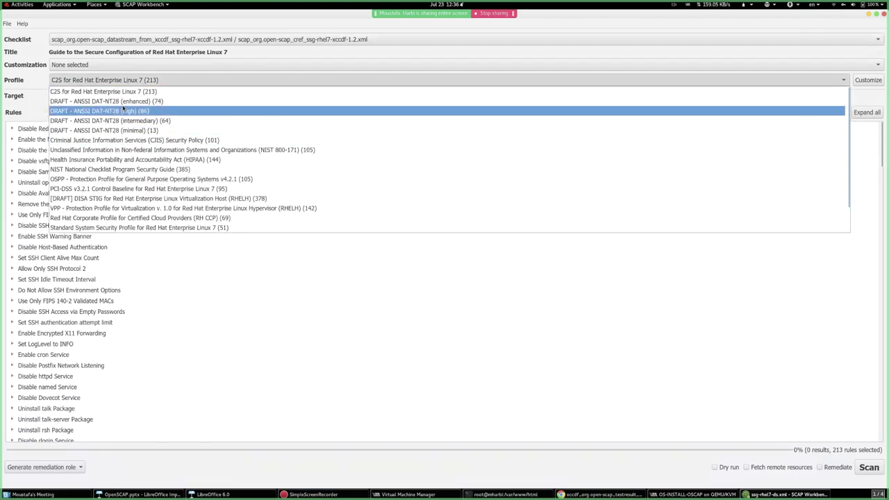
{"action": "scroll", "coordinate": [175, 141], "scroll_direction": "down", "scroll_amount": 3}
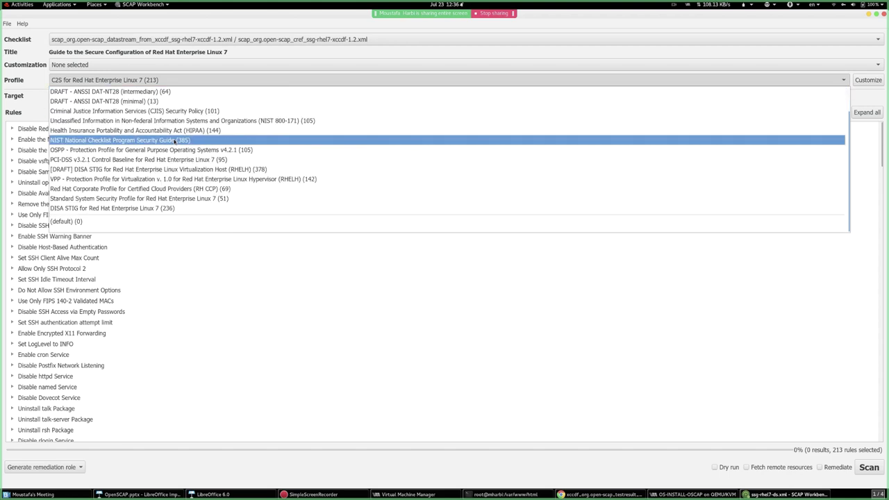
{"action": "scroll", "coordinate": [175, 141], "scroll_direction": "up", "scroll_amount": 3}
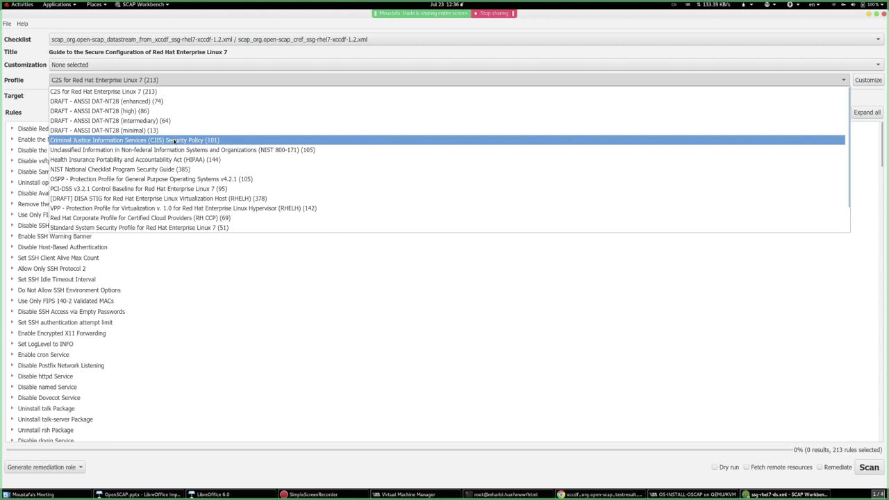
{"action": "scroll", "coordinate": [175, 141], "scroll_direction": "down", "scroll_amount": 2}
{"action": "scroll", "coordinate": [175, 141], "scroll_direction": "up", "scroll_amount": 2}
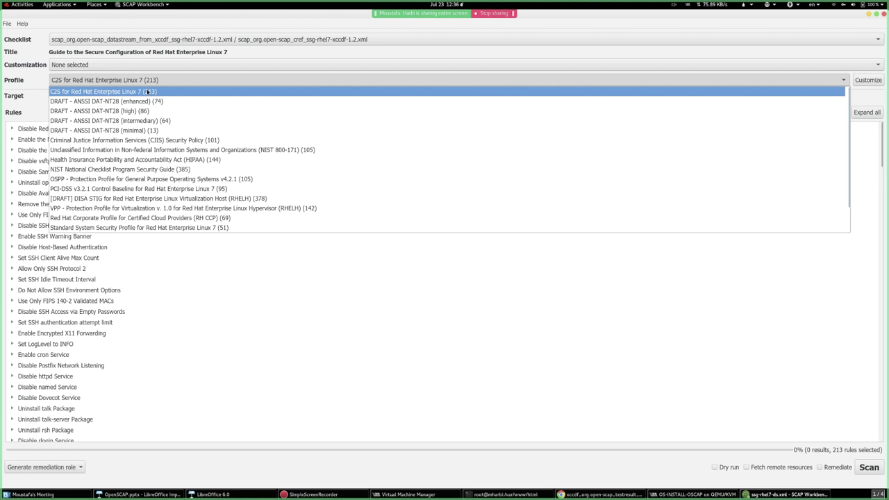
{"action": "left_click", "coordinate": [147, 92]}
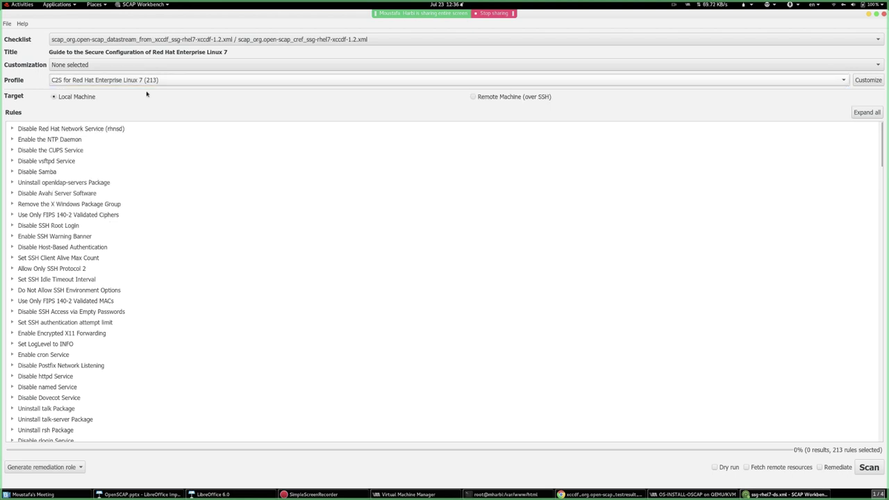
- Scroll the C2S rules list and expand, then collapse, the Add nosuid Option to /var/tmp rule
{"action": "scroll", "coordinate": [271, 277], "scroll_direction": "down", "scroll_amount": 8}
{"action": "scroll", "coordinate": [274, 285], "scroll_direction": "up", "scroll_amount": 8}
{"action": "scroll", "coordinate": [60, 224], "scroll_direction": "down", "scroll_amount": 20}
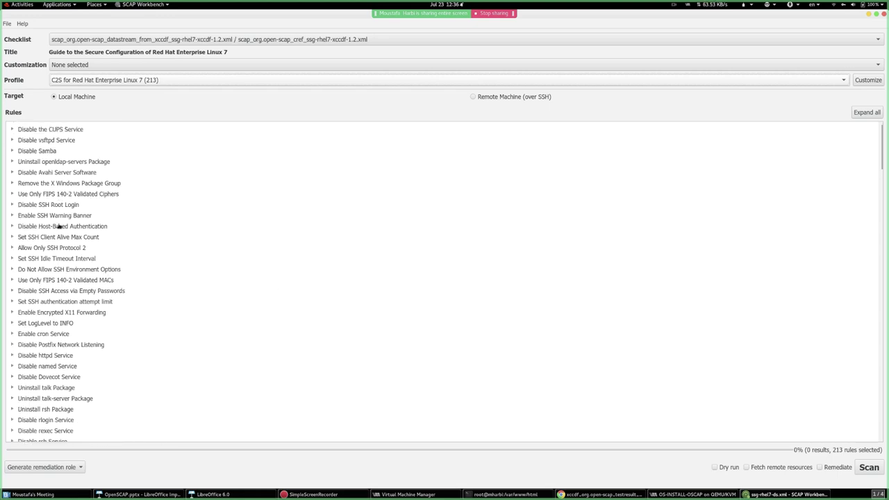
{"action": "scroll", "coordinate": [61, 252], "scroll_direction": "down", "scroll_amount": 15}
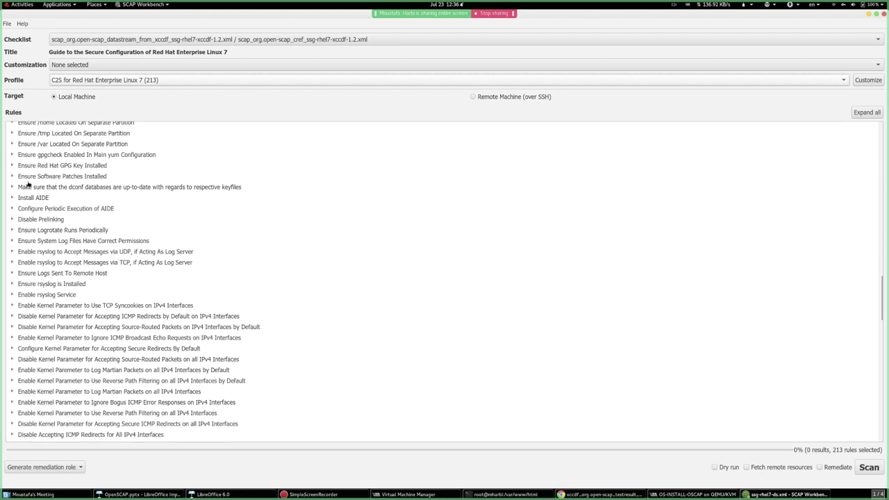
{"action": "scroll", "coordinate": [104, 237], "scroll_direction": "down", "scroll_amount": 5}
{"action": "scroll", "coordinate": [102, 252], "scroll_direction": "down", "scroll_amount": 4}
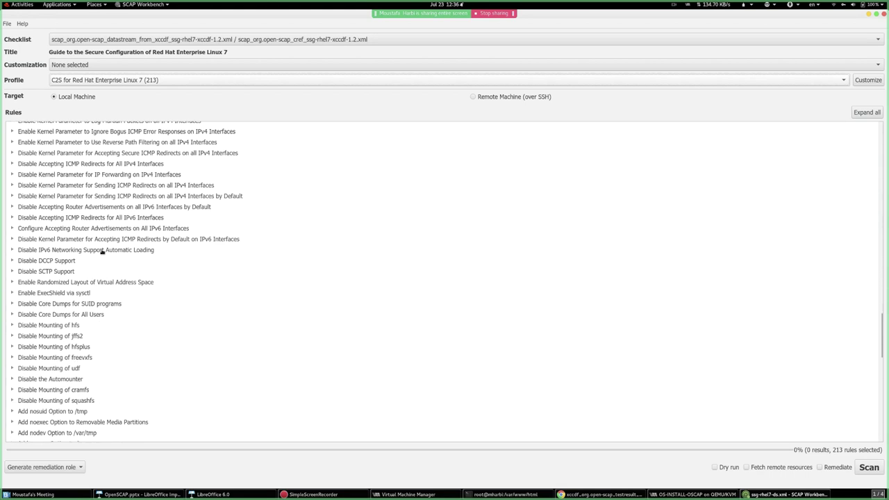
{"action": "scroll", "coordinate": [111, 354], "scroll_direction": "down", "scroll_amount": 3}
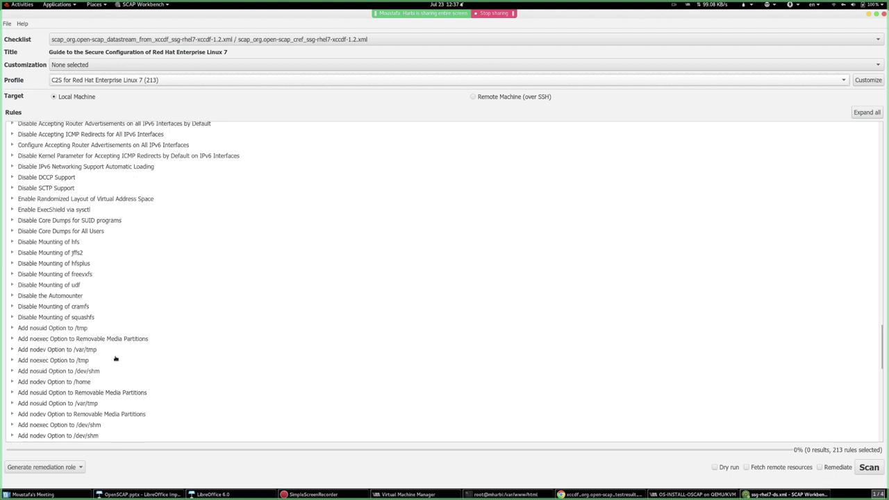
{"action": "left_click", "coordinate": [88, 382]}
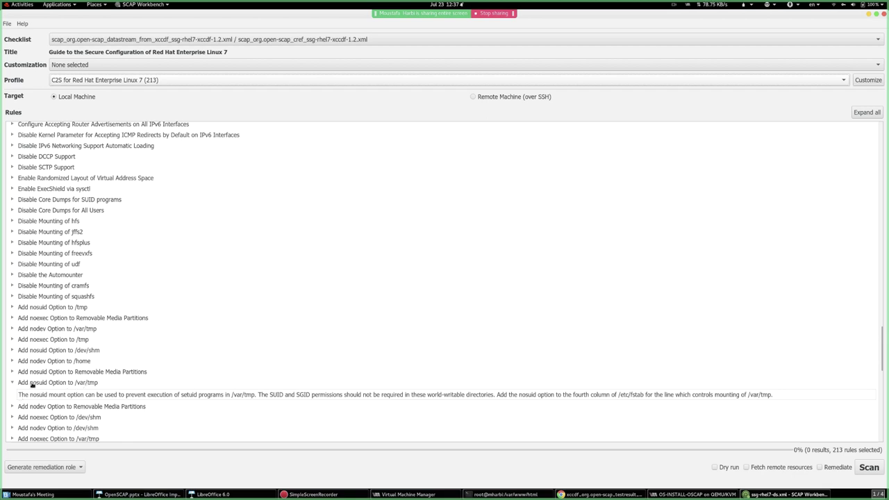
{"action": "left_click", "coordinate": [13, 382]}
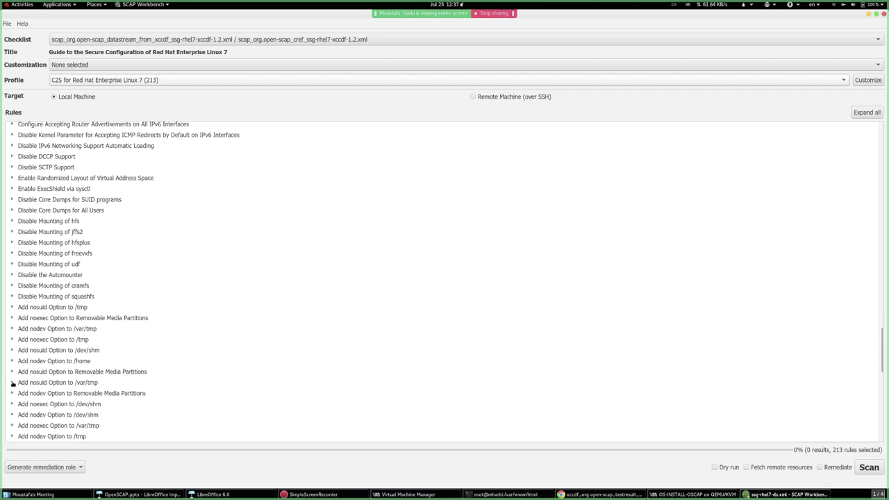
- Expand the Install AIDE and Enable auditd Service rule descriptions
{"action": "scroll", "coordinate": [78, 319], "scroll_direction": "up", "scroll_amount": 10}
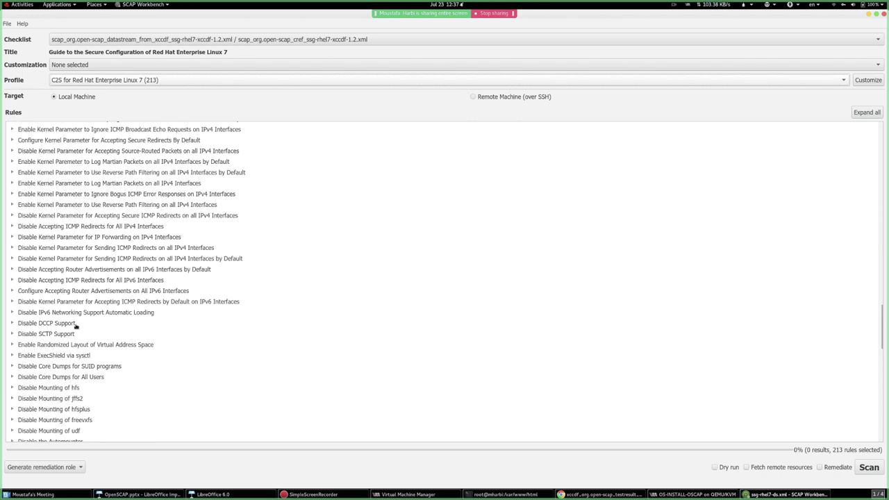
{"action": "scroll", "coordinate": [76, 326], "scroll_direction": "up", "scroll_amount": 5}
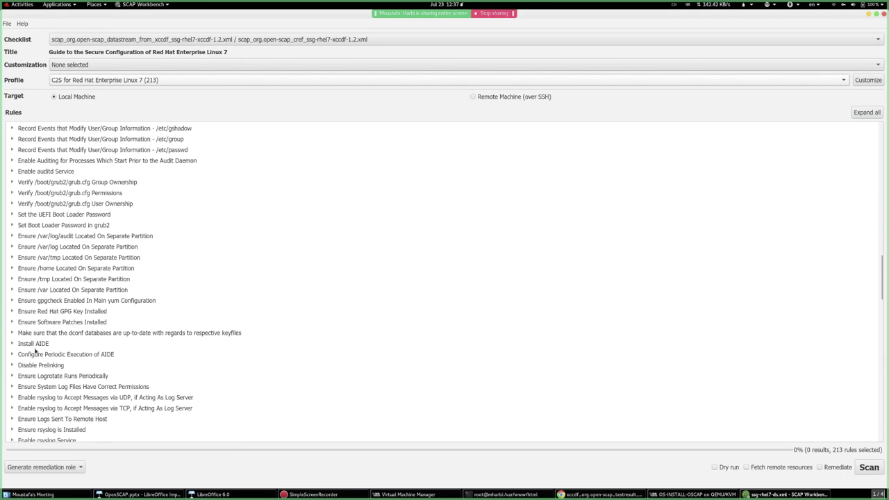
{"action": "double_click", "coordinate": [39, 343]}
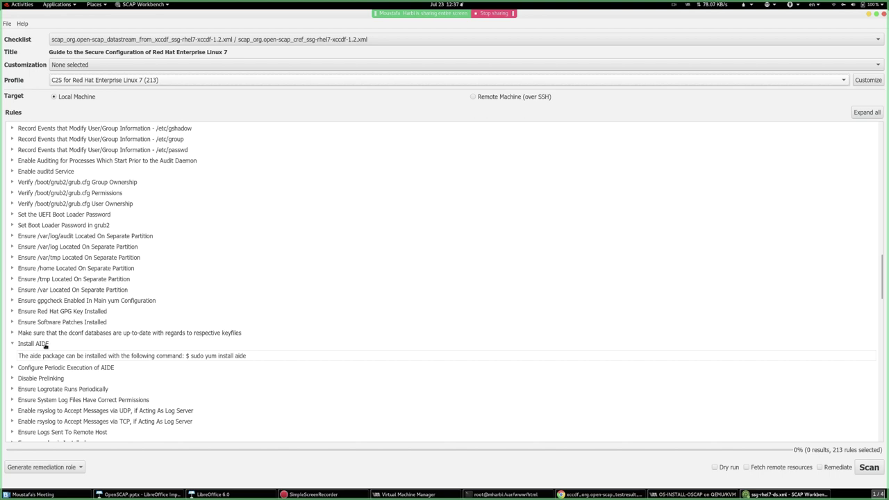
{"action": "scroll", "coordinate": [81, 333], "scroll_direction": "up", "scroll_amount": 5}
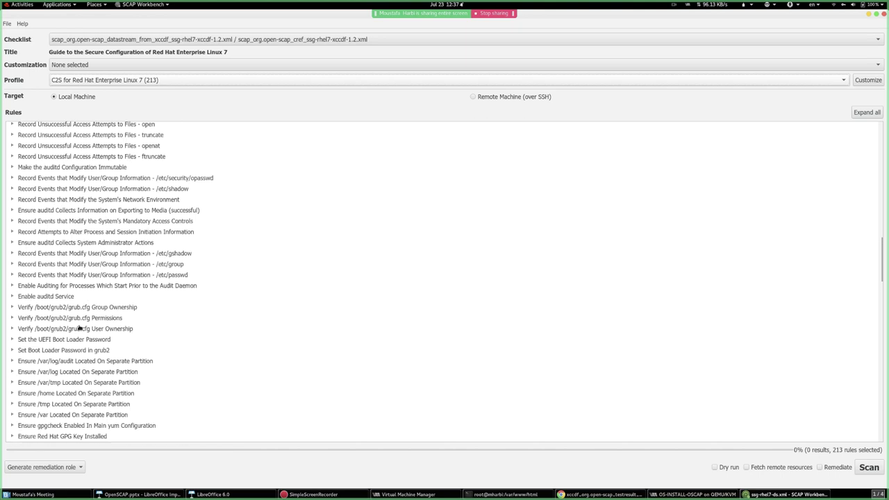
{"action": "double_click", "coordinate": [41, 338]}
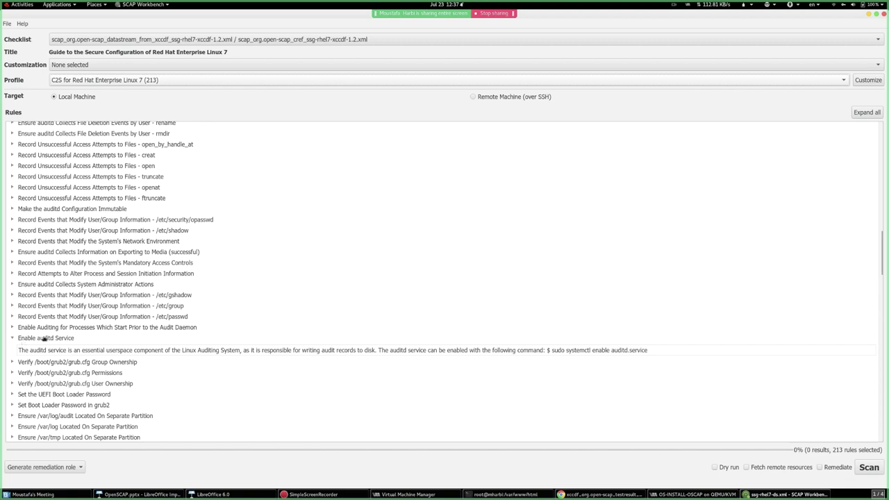
{"action": "scroll", "coordinate": [117, 338], "scroll_direction": "up", "scroll_amount": 8}
{"action": "scroll", "coordinate": [117, 335], "scroll_direction": "up", "scroll_amount": 6}
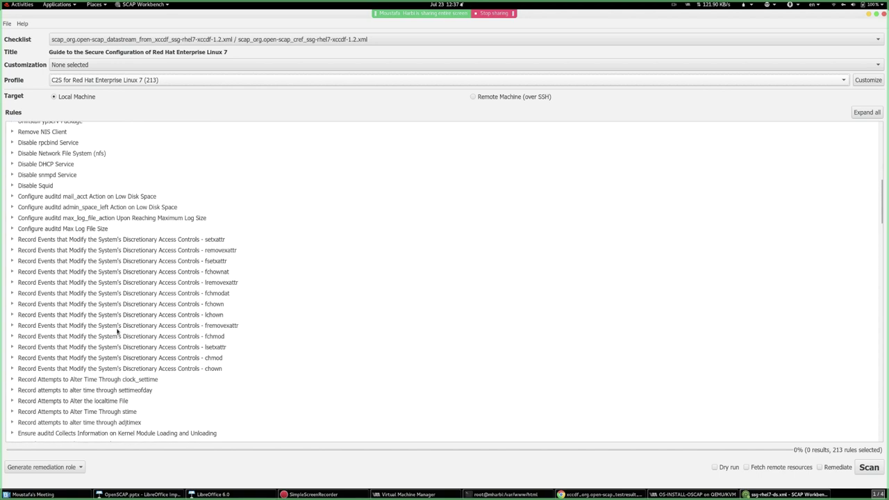
{"action": "scroll", "coordinate": [75, 222], "scroll_direction": "up", "scroll_amount": 3}
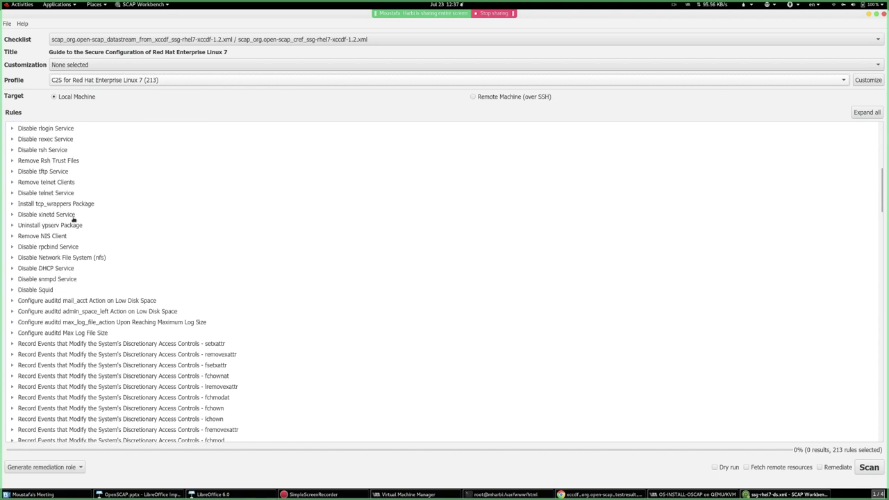
- Preview the Rsh Trust Files, rexec and rlogin rules, then expand Disable Samba's description
{"action": "left_click", "coordinate": [60, 242]}
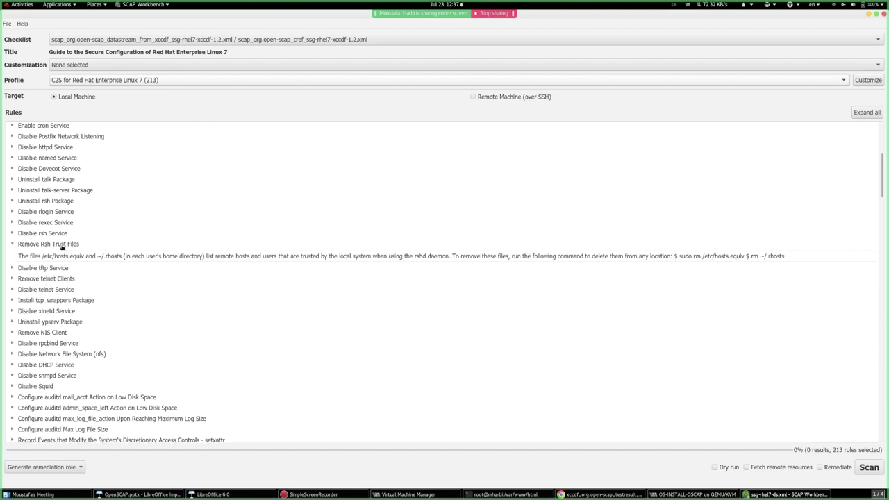
{"action": "left_click", "coordinate": [68, 245]}
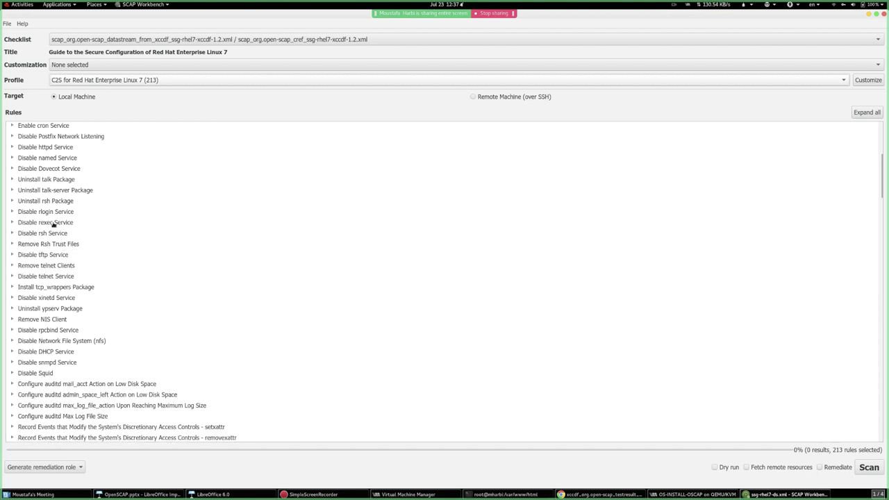
{"action": "left_click", "coordinate": [55, 223]}
{"action": "left_click", "coordinate": [65, 225]}
{"action": "left_click", "coordinate": [59, 211]}
{"action": "left_click", "coordinate": [60, 211]}
{"action": "scroll", "coordinate": [73, 263], "scroll_direction": "up", "scroll_amount": 4}
{"action": "scroll", "coordinate": [77, 279], "scroll_direction": "up", "scroll_amount": 2}
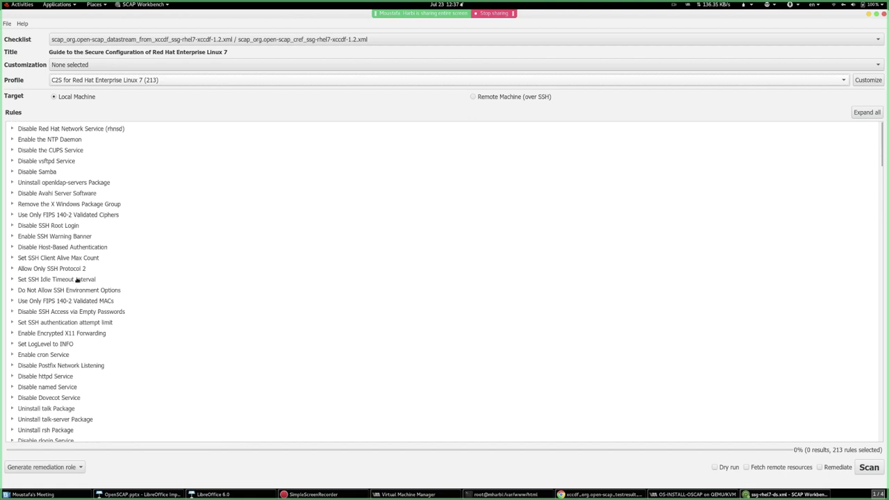
{"action": "left_click", "coordinate": [30, 174]}
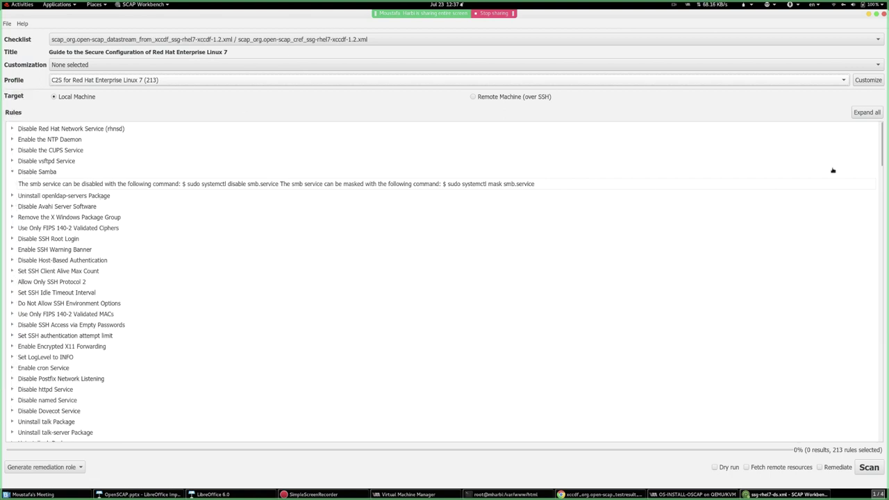
- Customize the C2S profile, replacing the profile ID's trailing 'customized' with my_custom_profile
{"action": "left_click", "coordinate": [865, 78]}
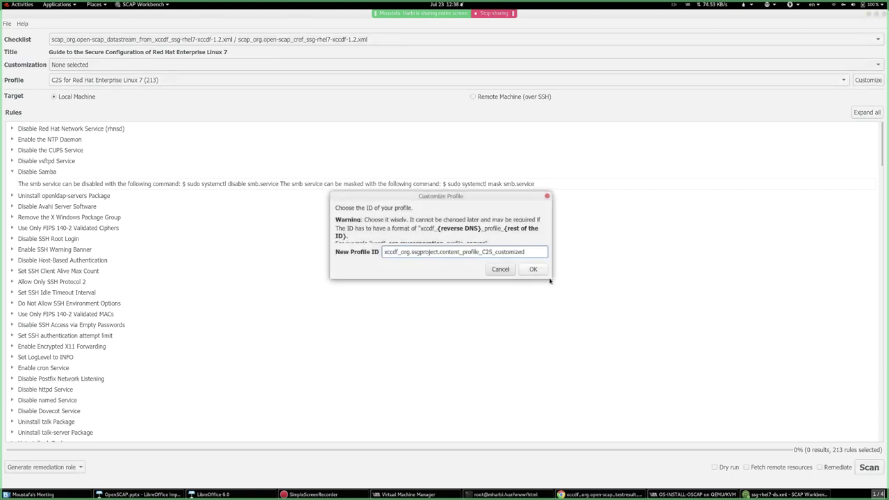
{"action": "left_click_drag", "start_coordinate": [549, 278], "coordinate": [733, 456]}
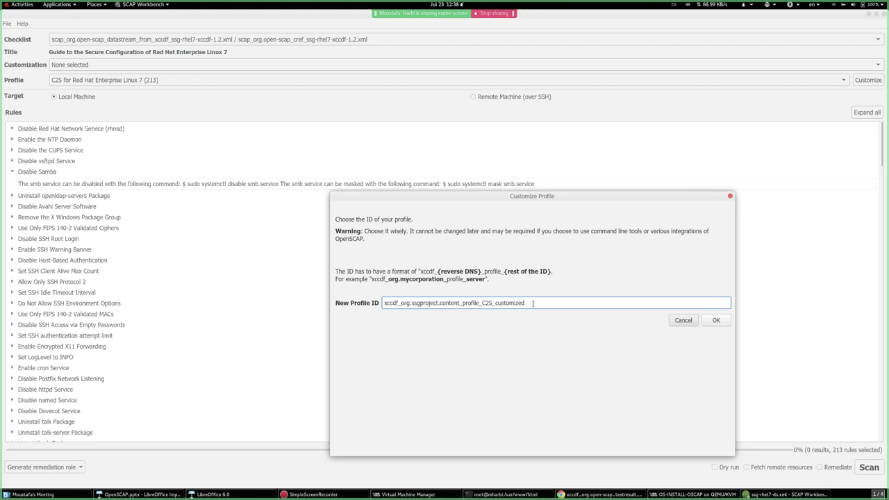
{"action": "left_click_drag", "start_coordinate": [532, 303], "coordinate": [494, 303]}
{"action": "left_click", "coordinate": [507, 303]}
{"action": "double_click", "coordinate": [508, 304]}
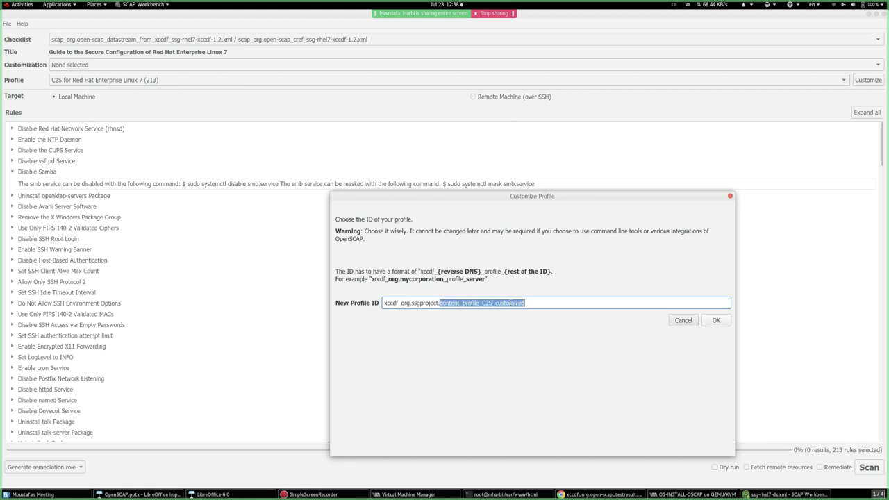
{"action": "left_click_drag", "start_coordinate": [525, 303], "coordinate": [494, 303]}
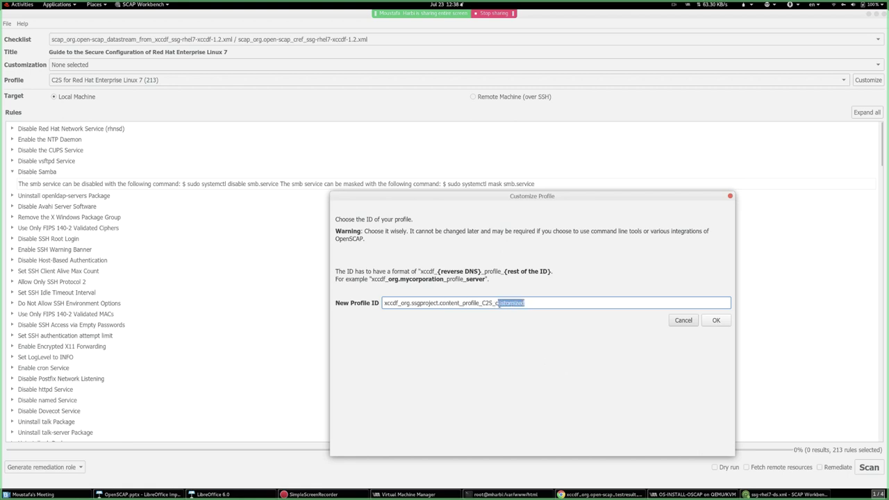
{"action": "type", "text": "my_custom_profile"}
- Accept the new profile ID, maximize the Customizing window, and inspect several remediation functions
{"action": "left_click", "coordinate": [718, 322]}
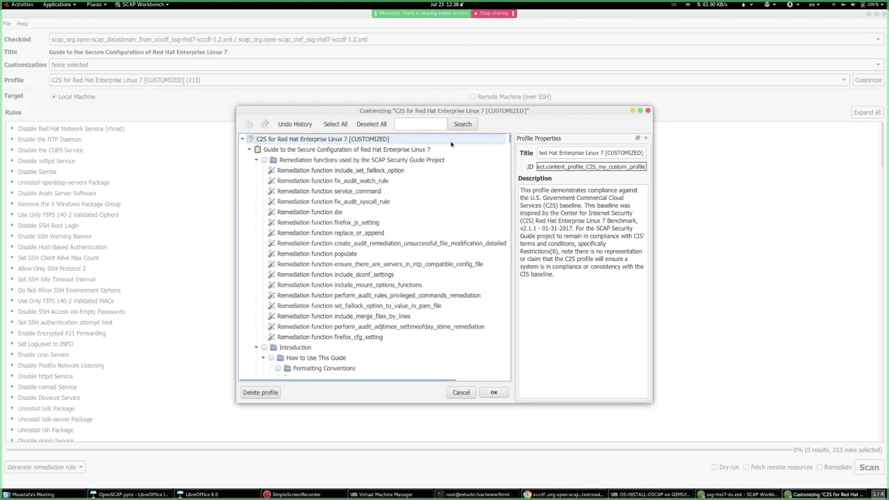
{"action": "double_click", "coordinate": [548, 111]}
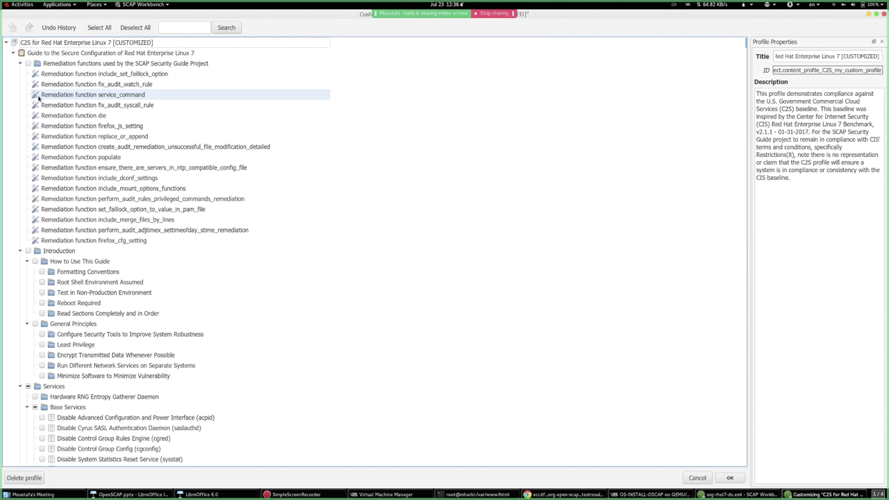
{"action": "left_click", "coordinate": [67, 73]}
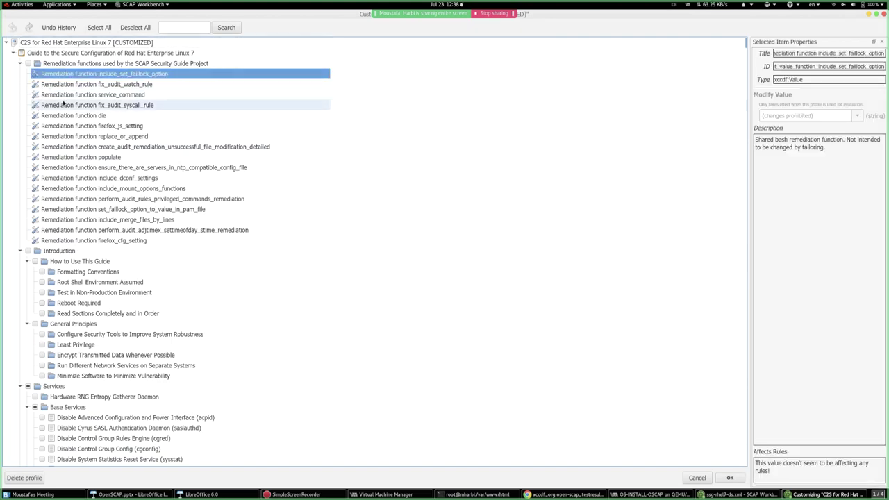
{"action": "left_click", "coordinate": [65, 274]}
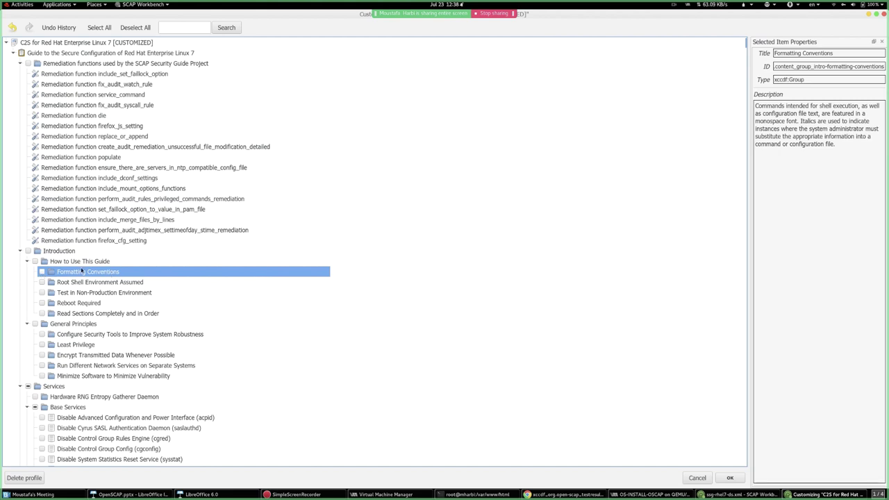
{"action": "left_click", "coordinate": [35, 75]}
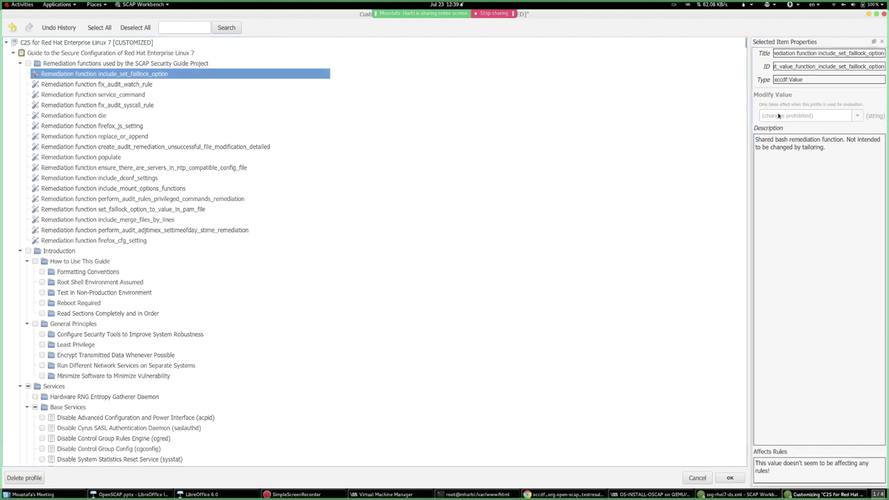
{"action": "left_click", "coordinate": [72, 84]}
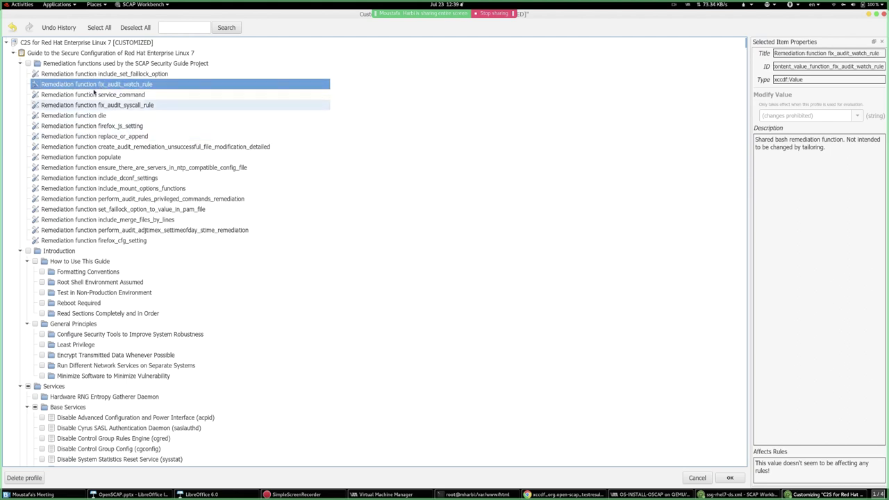
{"action": "left_click", "coordinate": [86, 115]}
{"action": "left_click", "coordinate": [96, 147]}
{"action": "left_click", "coordinate": [101, 177]}
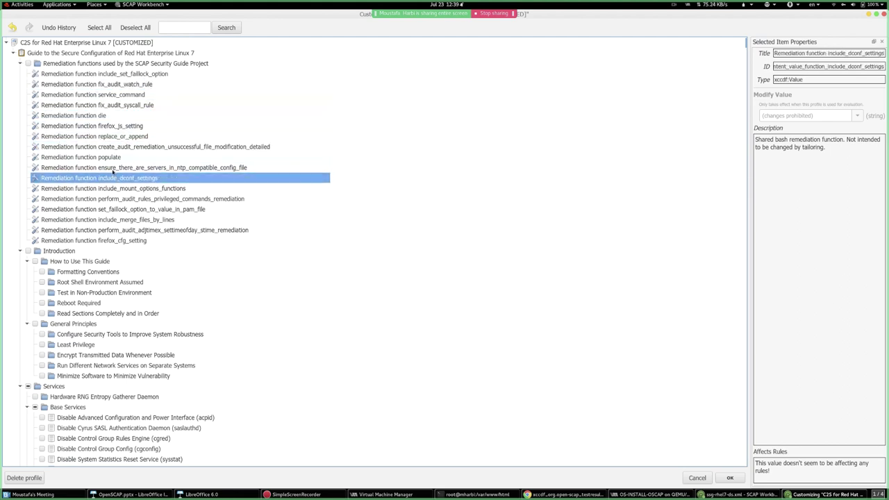
- Inspect the RNG Entropy Gatherer group and acpid rule, then deselect all rules
{"action": "scroll", "coordinate": [103, 178], "scroll_direction": "down", "scroll_amount": 5}
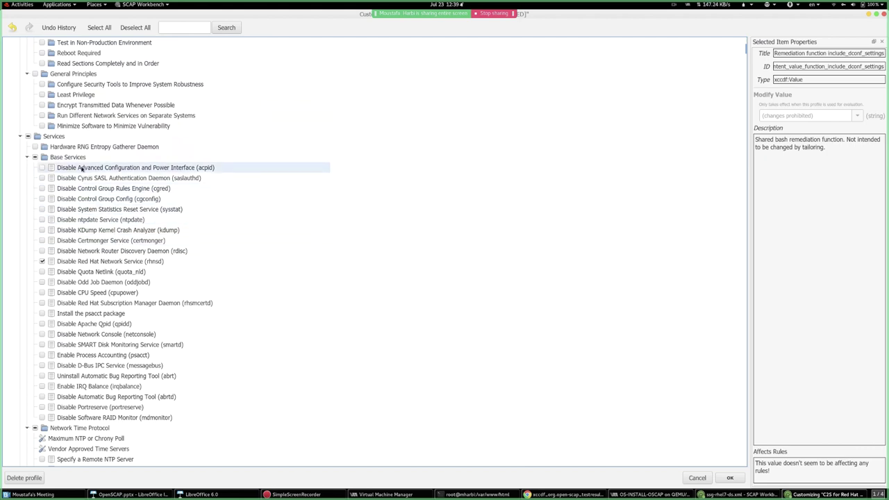
{"action": "left_click", "coordinate": [70, 147]}
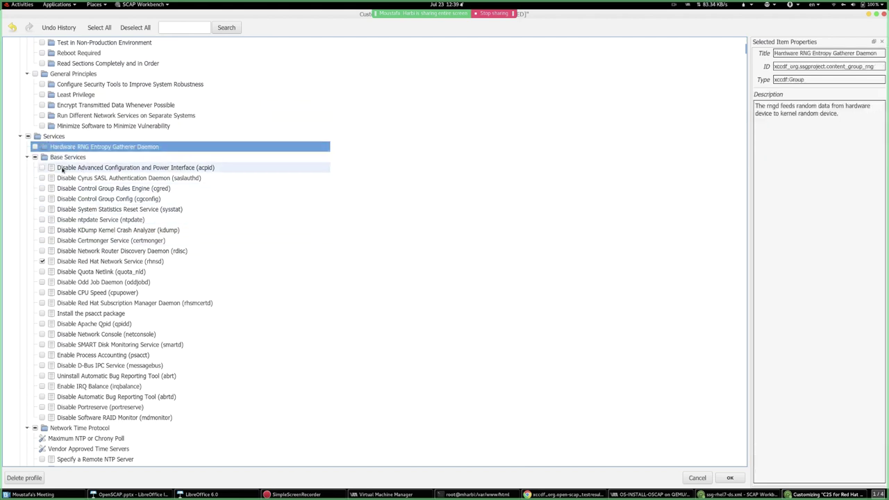
{"action": "left_click", "coordinate": [62, 169]}
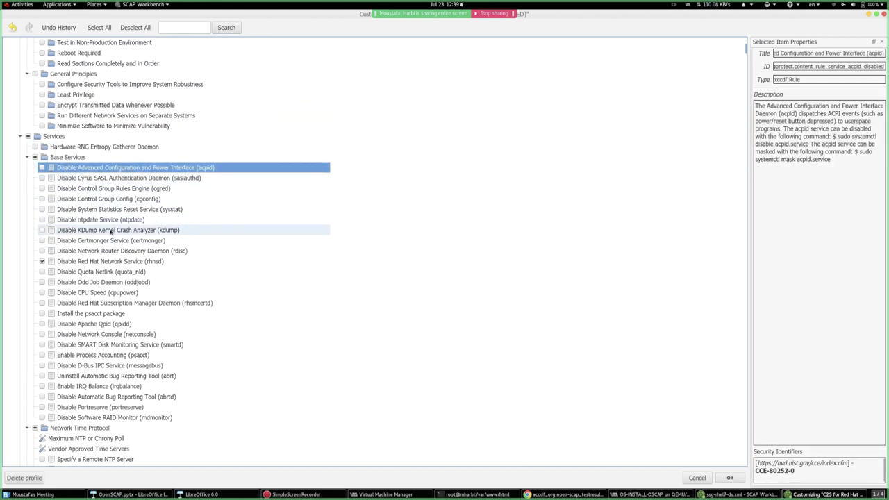
{"action": "scroll", "coordinate": [76, 277], "scroll_direction": "down", "scroll_amount": 13}
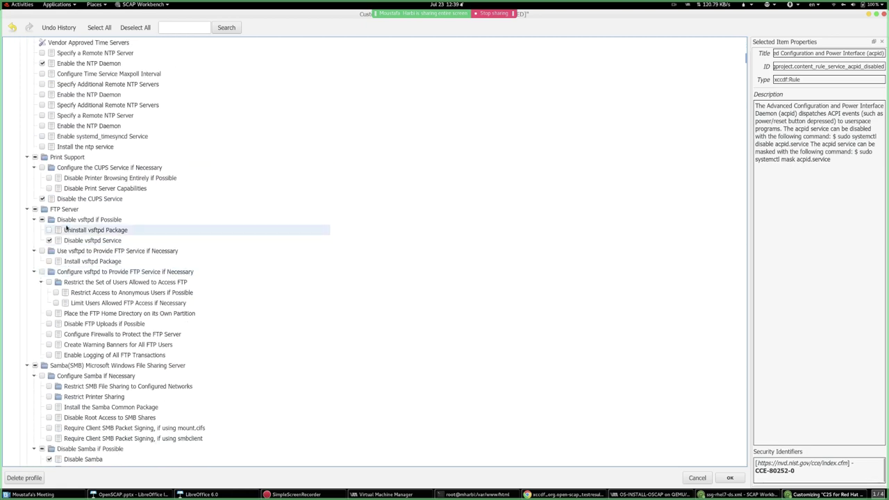
{"action": "scroll", "coordinate": [63, 277], "scroll_direction": "down", "scroll_amount": 7}
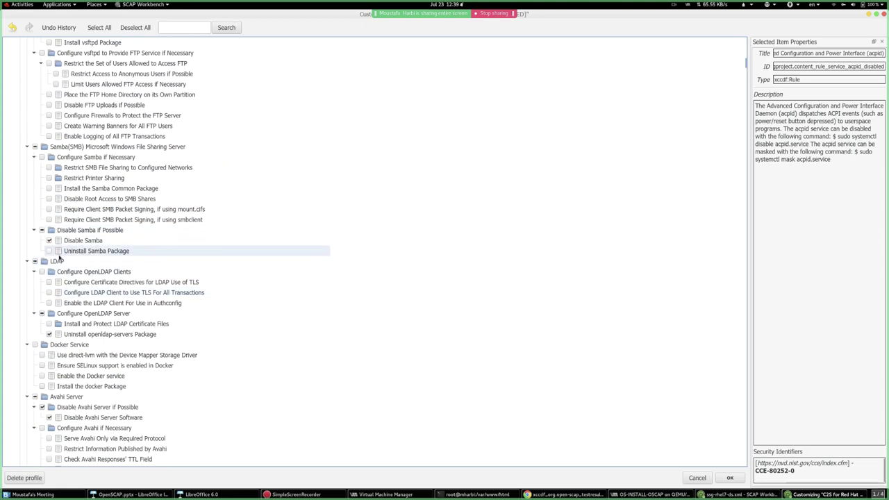
{"action": "scroll", "coordinate": [70, 281], "scroll_direction": "down", "scroll_amount": 16}
{"action": "scroll", "coordinate": [60, 270], "scroll_direction": "down", "scroll_amount": 9}
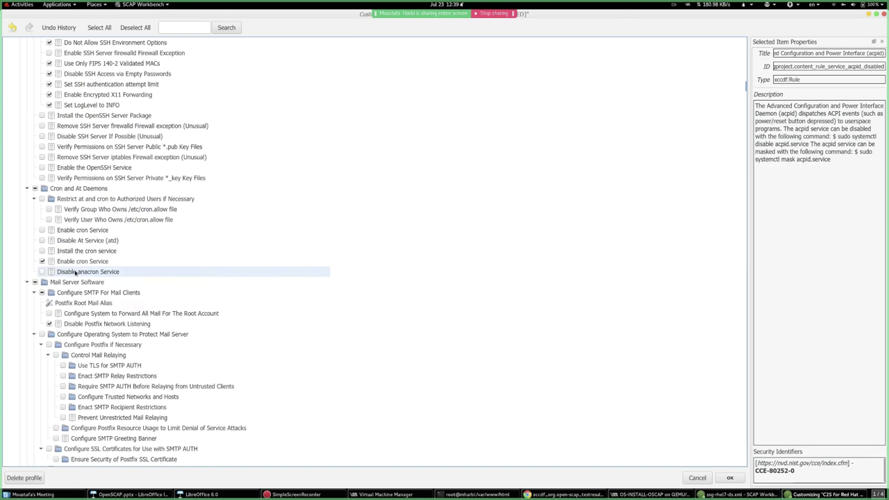
{"action": "scroll", "coordinate": [63, 264], "scroll_direction": "up", "scroll_amount": 20}
{"action": "left_click", "coordinate": [136, 28]}
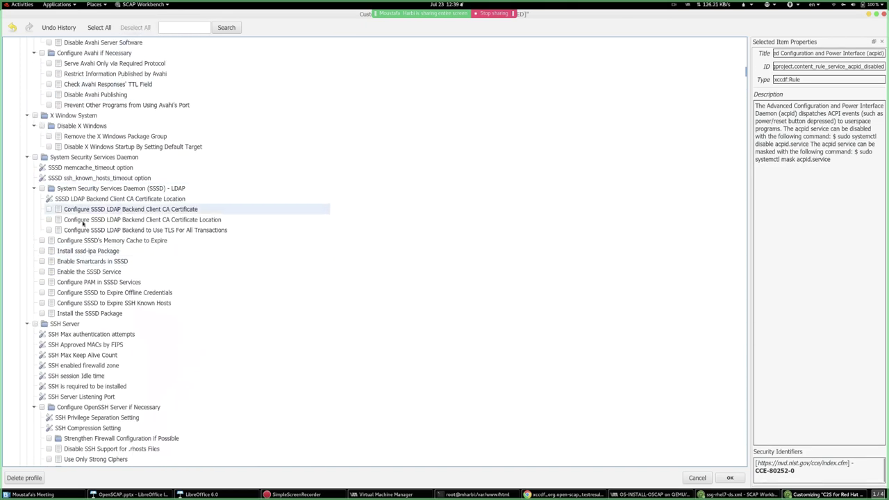
{"action": "scroll", "coordinate": [69, 281], "scroll_direction": "down", "scroll_amount": 9}
{"action": "scroll", "coordinate": [69, 281], "scroll_direction": "up", "scroll_amount": 1}
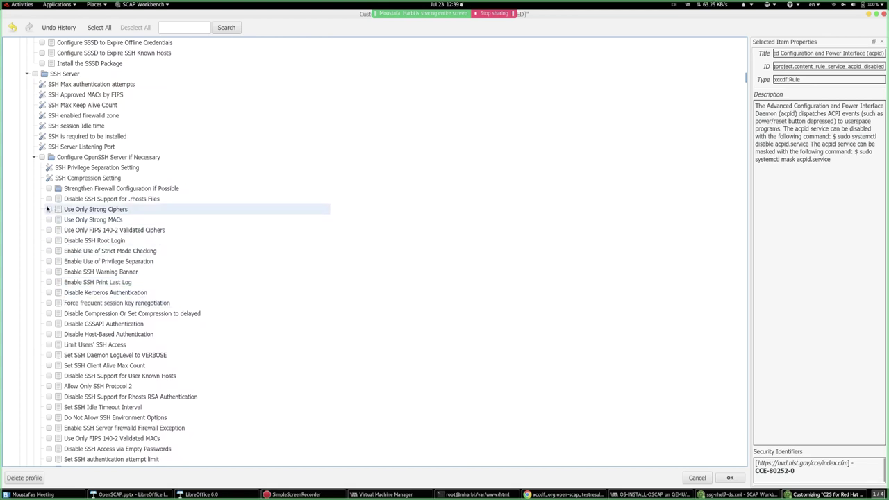
- Select the OpenSSH rules (.rhosts, strong ciphers/MACs, strict mode, privilege separation, rekey) and apply
{"action": "left_click", "coordinate": [48, 209]}
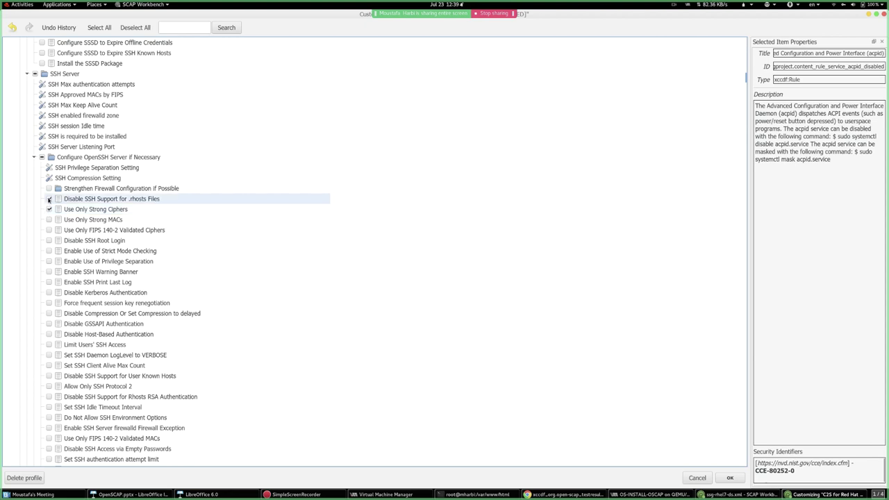
{"action": "left_click", "coordinate": [49, 200]}
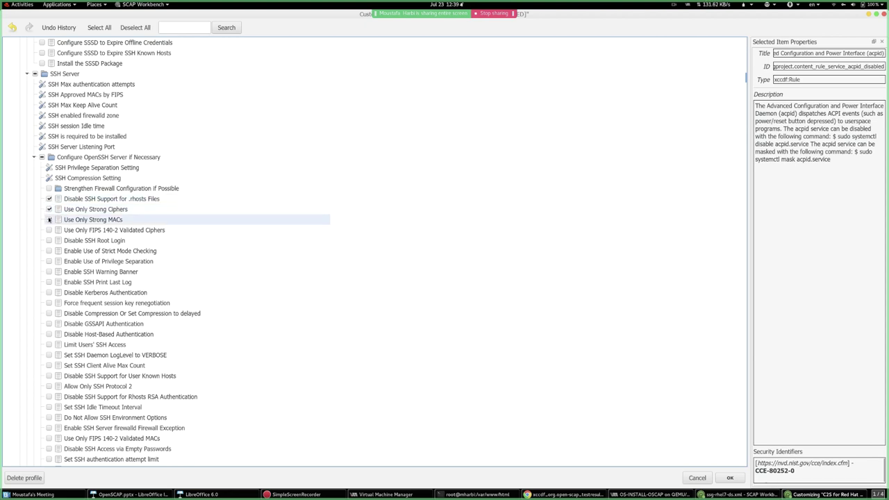
{"action": "left_click", "coordinate": [49, 219]}
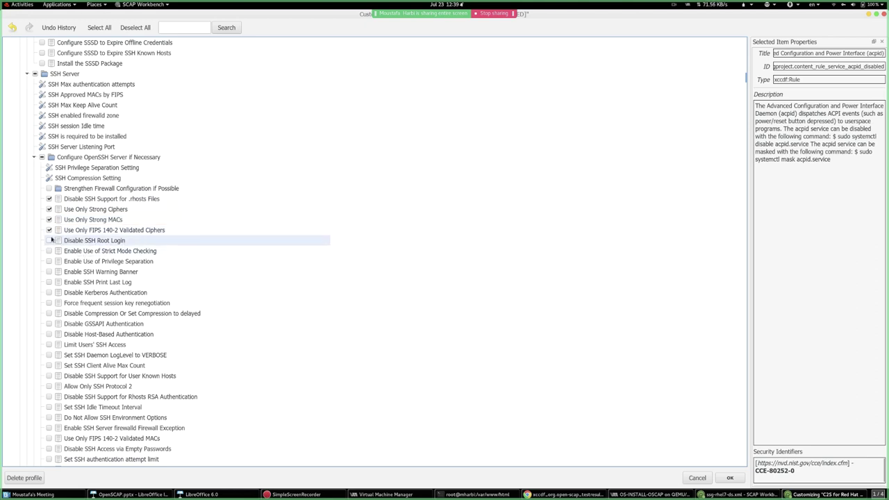
{"action": "left_click", "coordinate": [49, 241]}
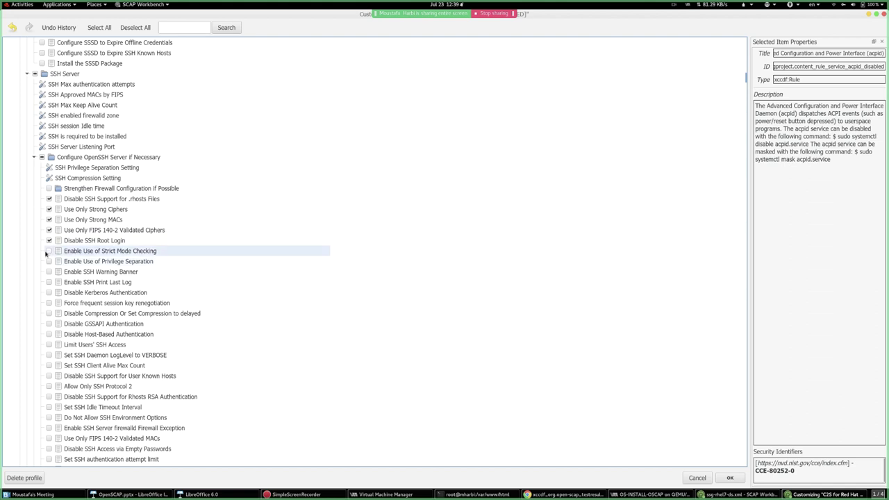
{"action": "left_click", "coordinate": [49, 251]}
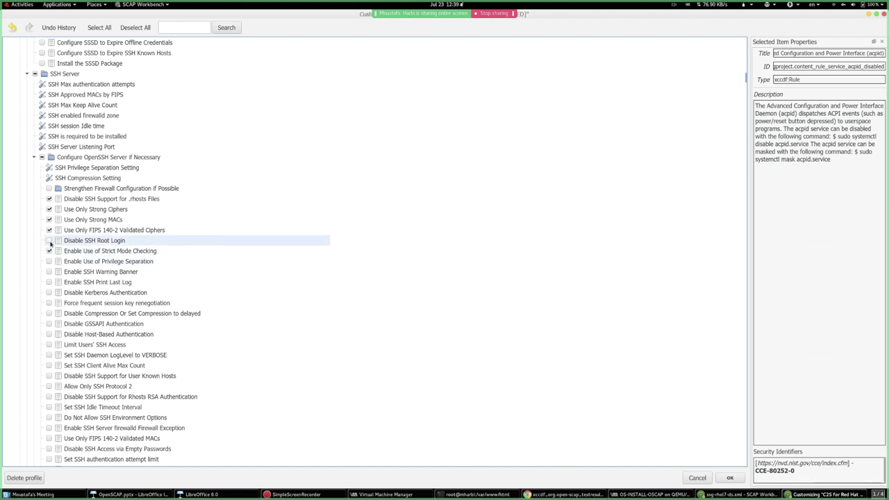
{"action": "left_click", "coordinate": [49, 262]}
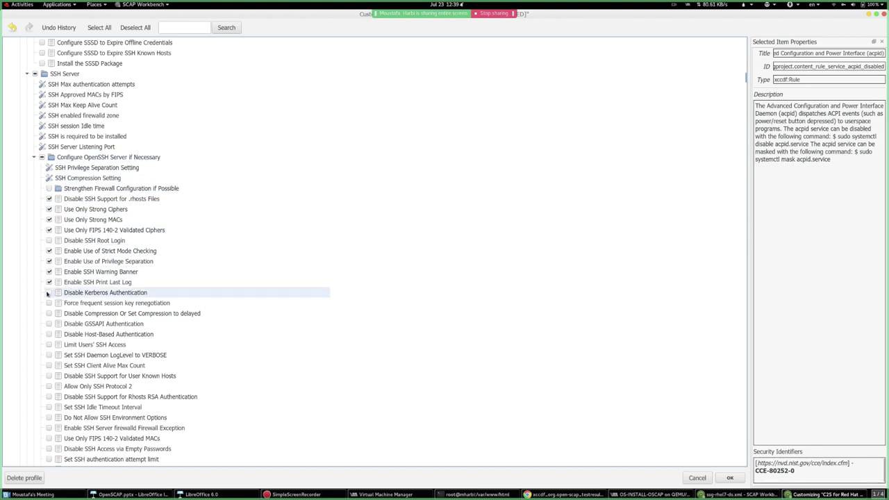
{"action": "scroll", "coordinate": [47, 294], "scroll_direction": "down", "scroll_amount": 3}
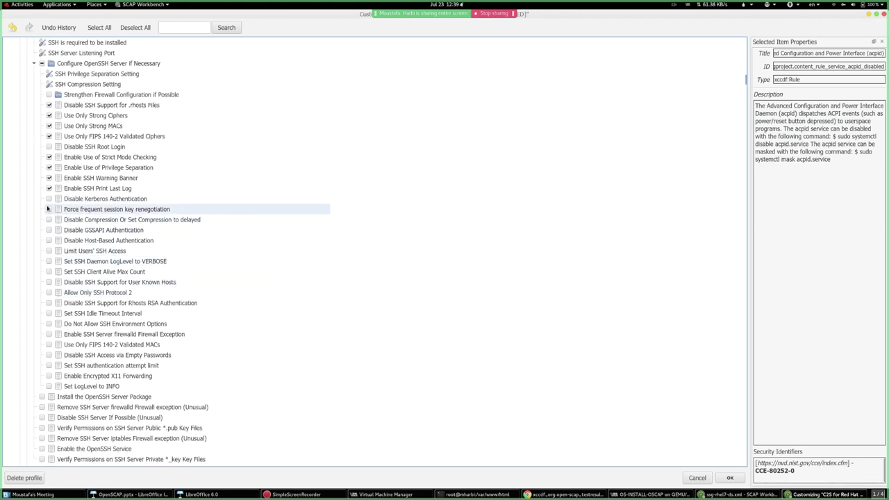
{"action": "left_click", "coordinate": [48, 209]}
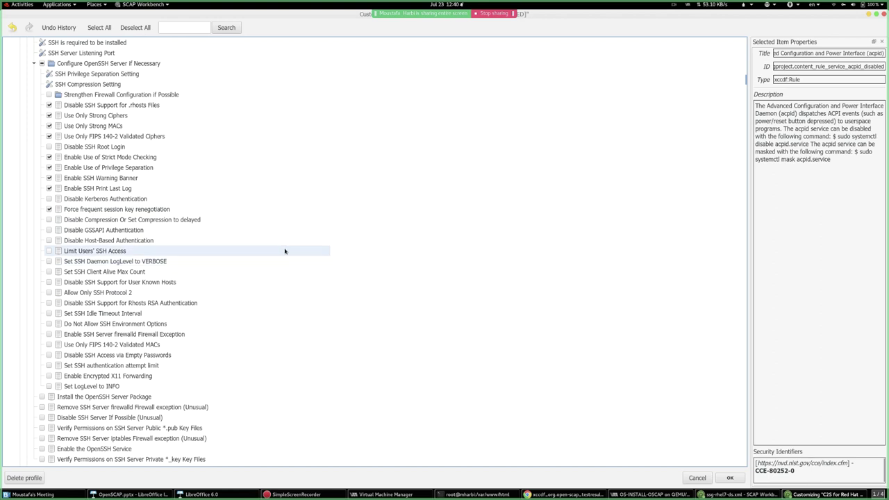
{"action": "left_click", "coordinate": [729, 478]}
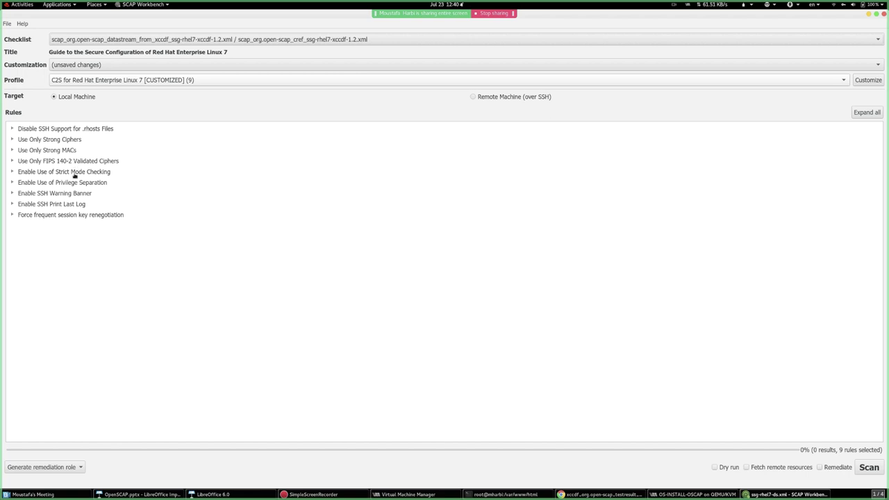
- Use File > Save Customization Only to write ssg-rhel7-ds-tailoring.xml into Downloads
{"action": "left_click", "coordinate": [5, 25]}
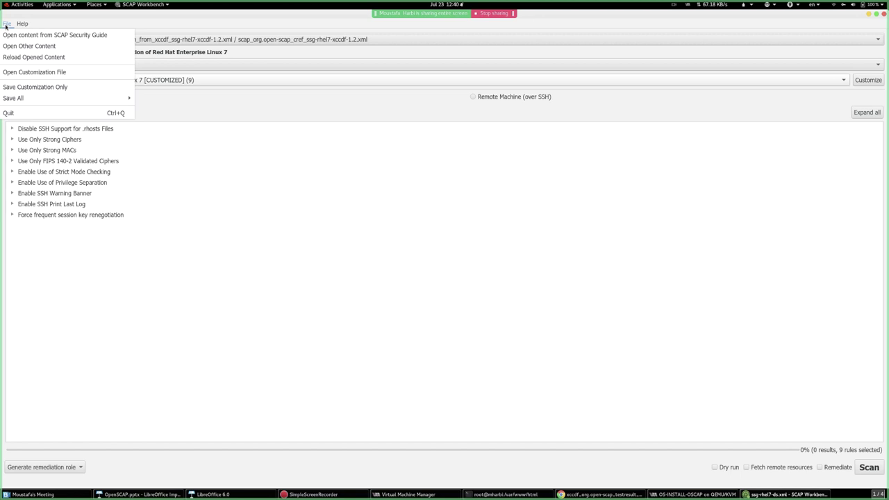
{"action": "left_click", "coordinate": [35, 87]}
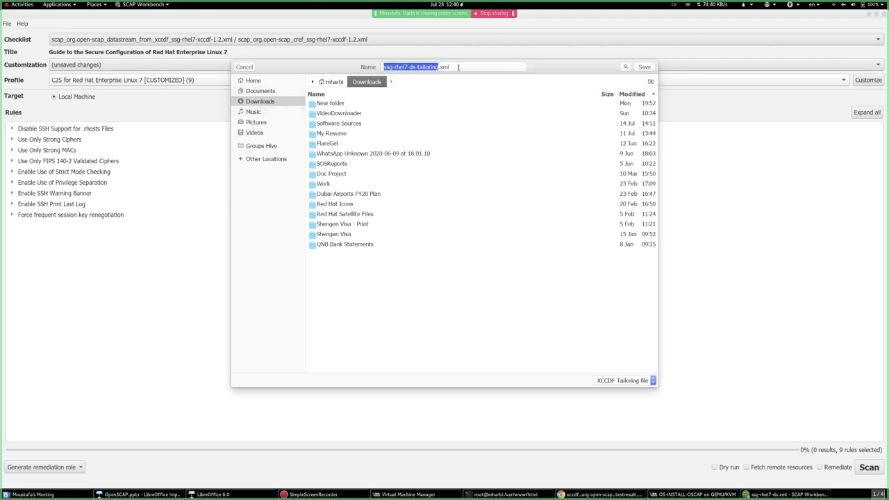
{"action": "left_click", "coordinate": [645, 66]}
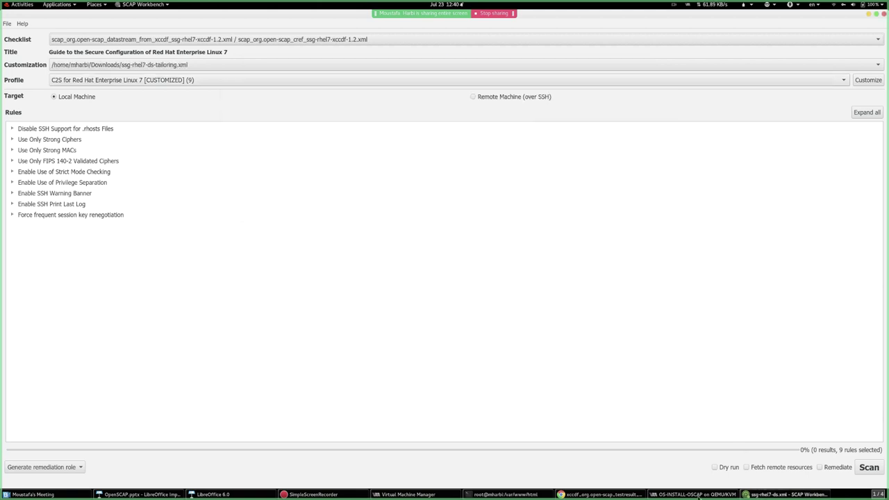
- In the terminal, close the kickstart file in vim, exit the root session and list the home directory
{"action": "left_click", "coordinate": [486, 494]}
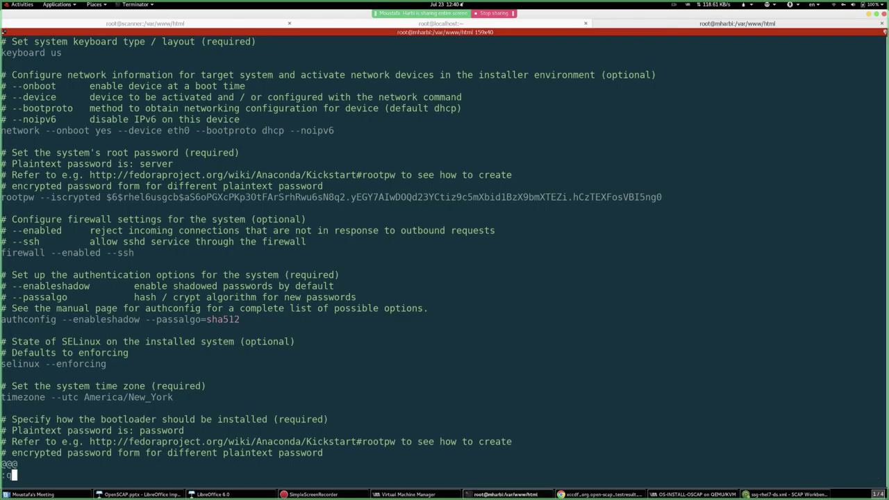
{"action": "type", "text": ":q"}
{"action": "key", "text": "Return"}
{"action": "key", "text": "Return"}
{"action": "key", "text": "Return"}
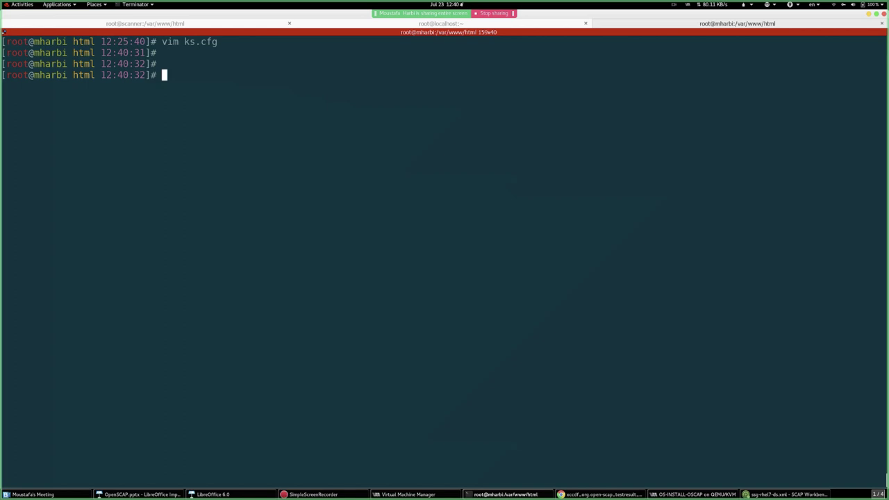
{"action": "type", "text": "exit"}
{"action": "key", "text": "Return"}
{"action": "type", "text": "cd"}
{"action": "key", "text": "Return"}
{"action": "type", "text": "ls"}
{"action": "key", "text": "Return"}
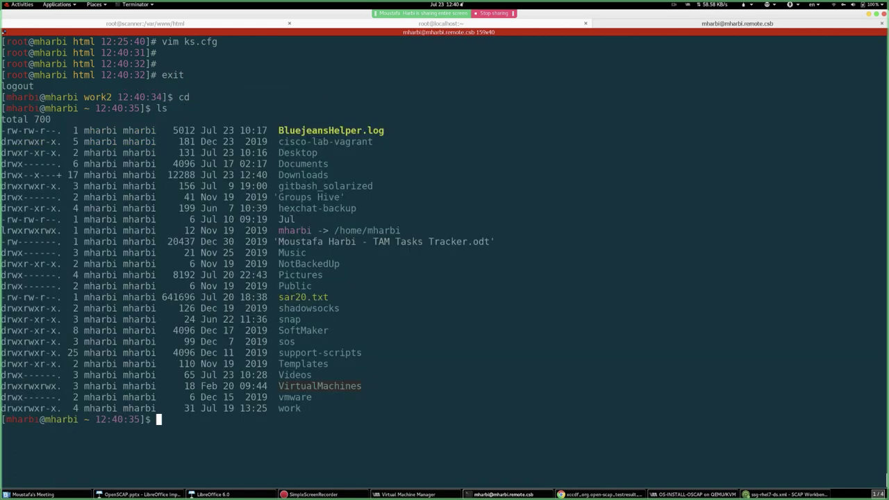
- List the home directory files sorted by time with ls -ltr
{"action": "type", "text": "ls -ltr"}
{"action": "key", "text": "ctrl+l"}
{"action": "key", "text": "Return"}
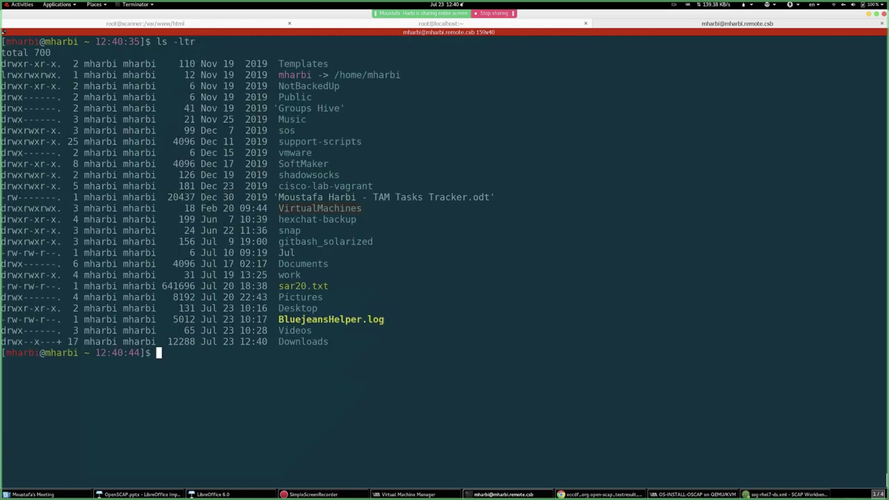
- Move into Downloads and list it with ls -ltr to confirm ssg-rhel7-ds-tailoring.xml
{"action": "type", "text": "cd Do"}
{"action": "key", "text": "Tab"}
{"action": "key", "text": "Return"}
{"action": "type", "text": "ls"}
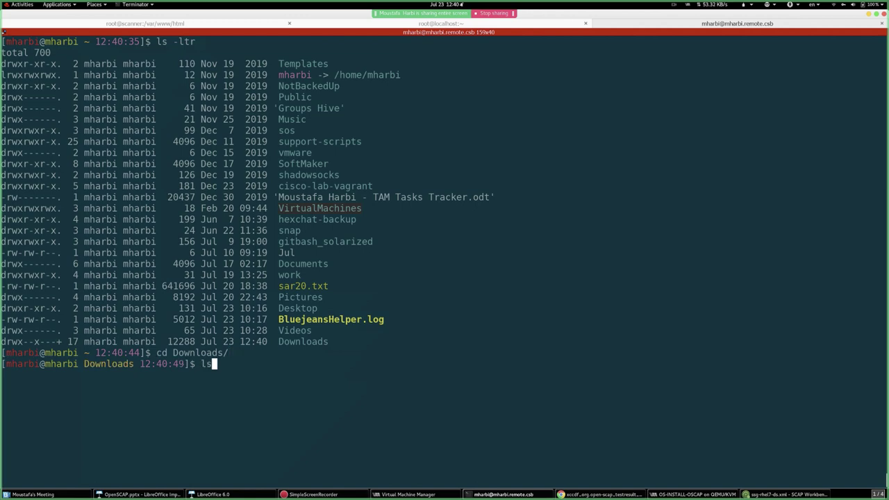
{"action": "type", "text": " -ltr"}
{"action": "key", "text": "ctrl+l"}
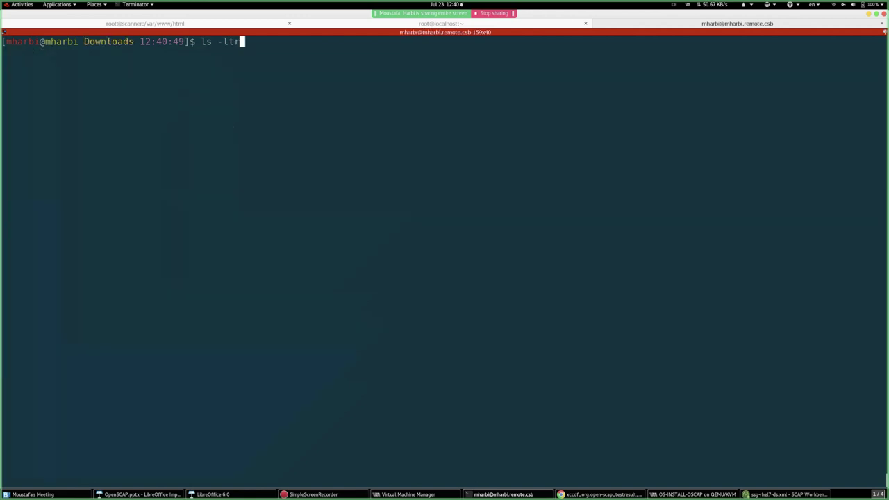
{"action": "key", "text": "Return"}
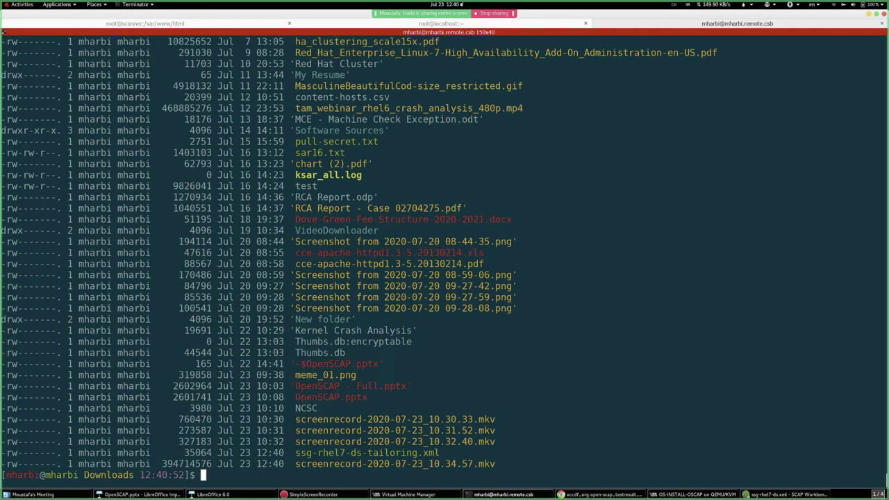
- Prepare a command line ending in ssg-rhel7-ds-tailoring.xml, dropping the less pager
{"action": "type", "text": "less ssg"}
{"action": "key", "text": "Tab"}
{"action": "key", "text": "ctrl+l"}
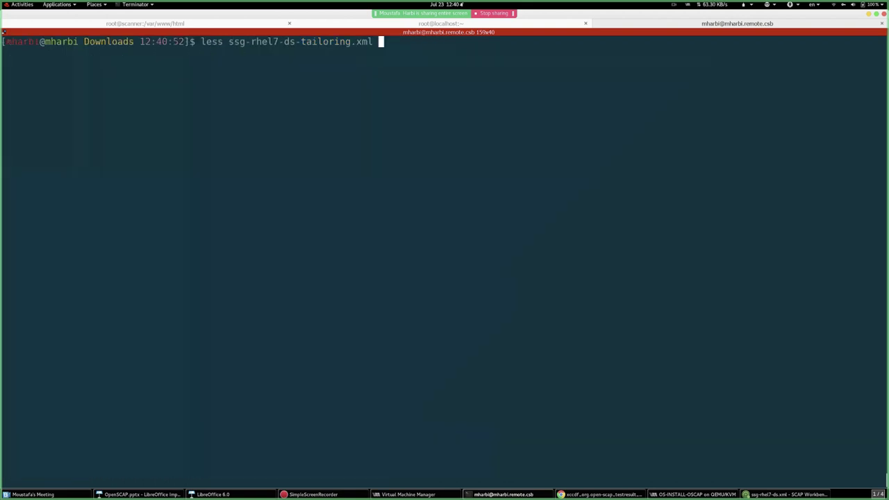
{"action": "key", "text": "ctrl+a"}
{"action": "key", "text": "Delete"}
{"action": "key", "text": "Delete"}
{"action": "key", "text": "Delete"}
{"action": "key", "text": "Delete"}
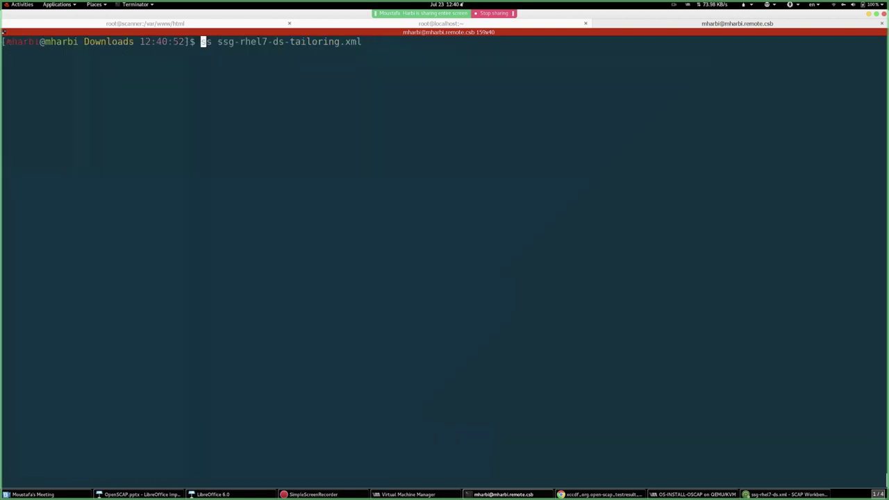
- Print ssg-rhel7-ds-tailoring.xml with cat and page through its true/false rule and group selections
{"action": "type", "text": "cat"}
{"action": "key", "text": "Return"}
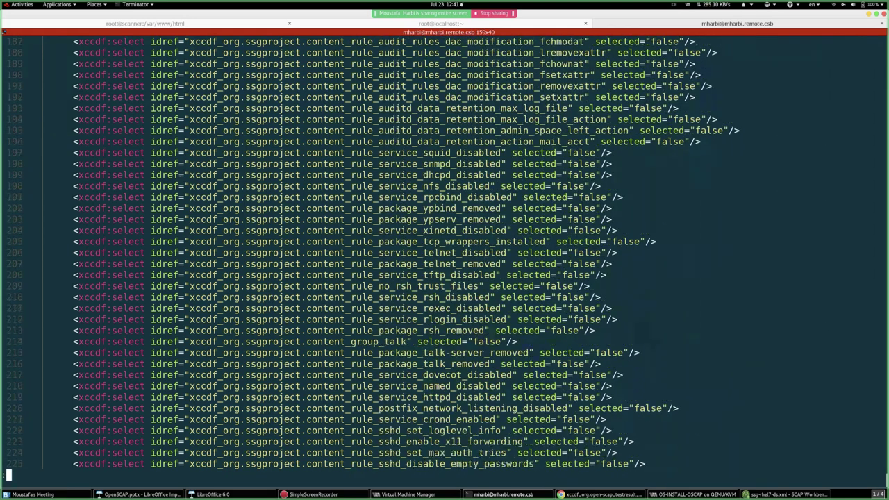
{"action": "key", "text": "Down"}
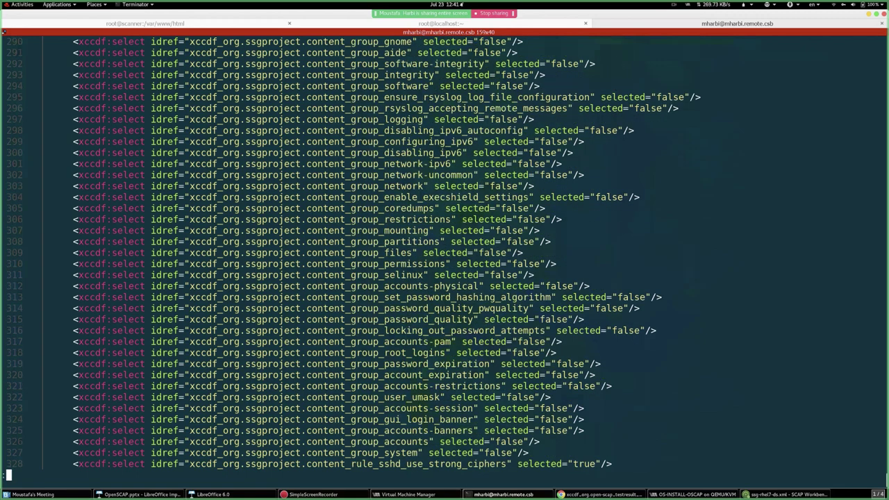
{"action": "key", "text": "Up"}
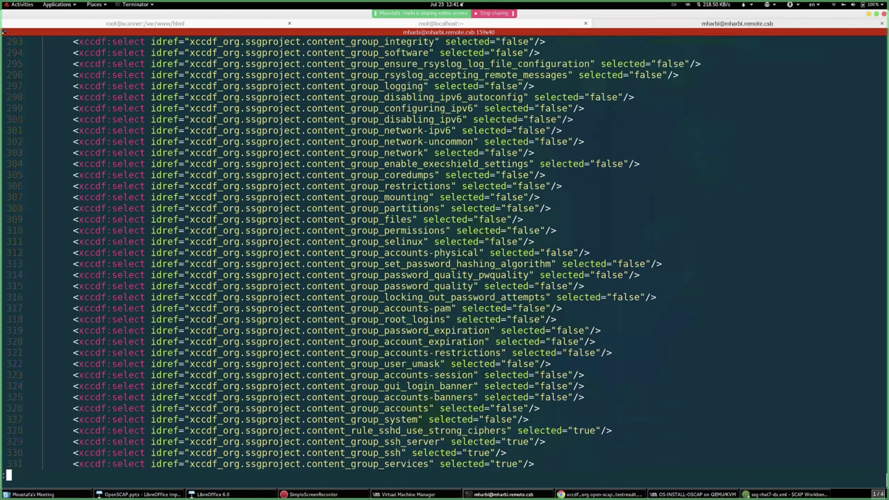
{"action": "key", "text": "Up"}
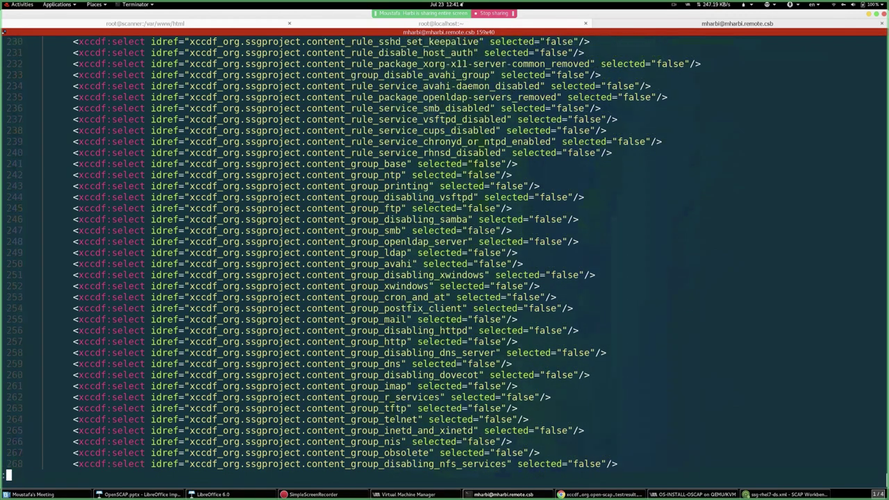
{"action": "key", "text": "Up"}
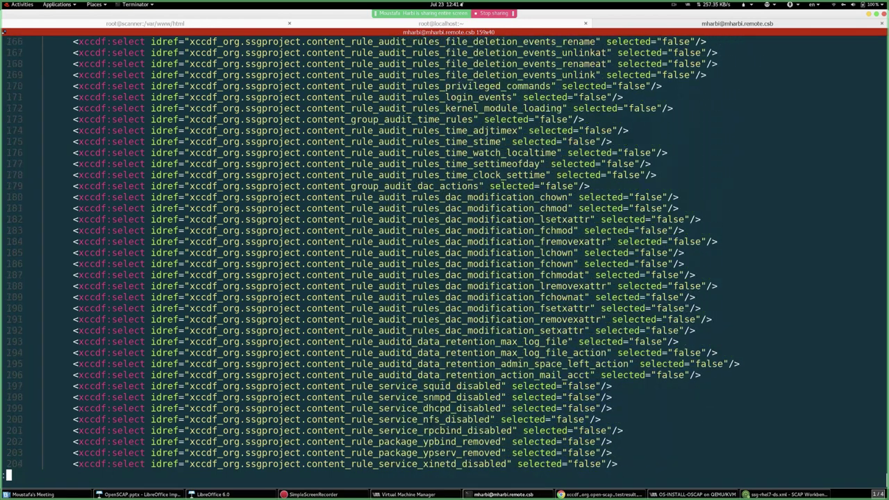
{"action": "key", "text": "Up"}
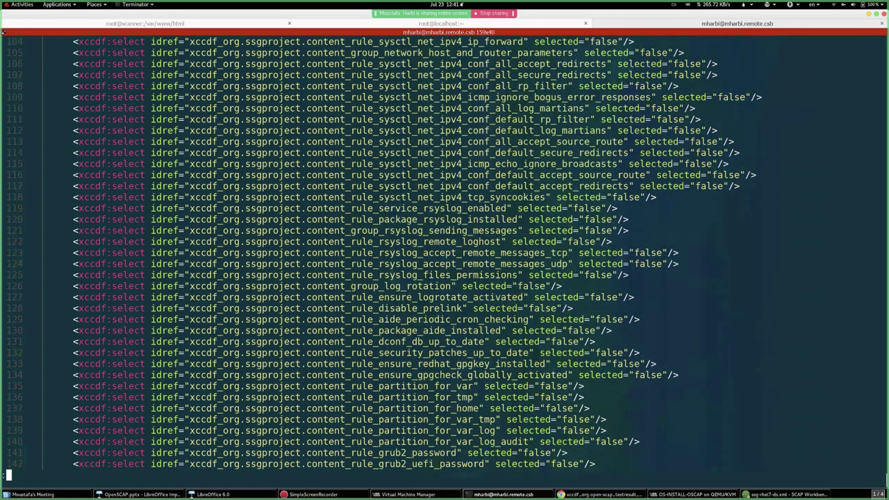
{"action": "key", "text": "q"}
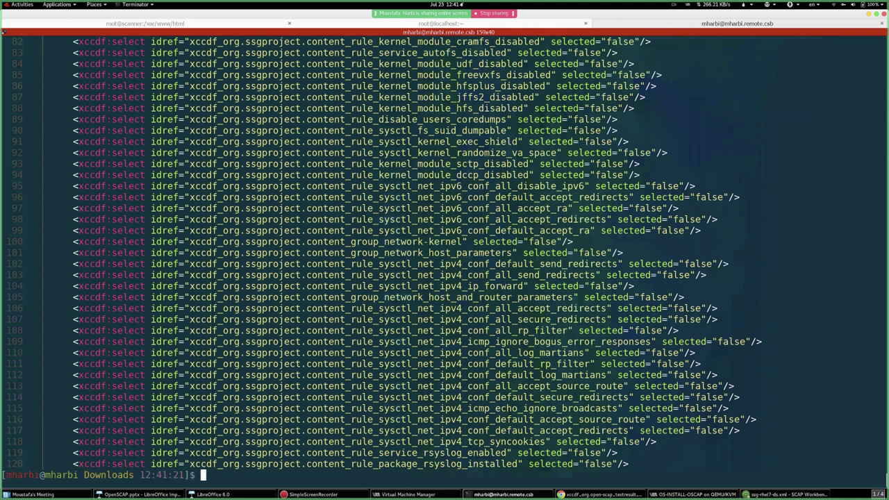
{"action": "key", "text": "Return"}
{"action": "key", "text": "Return"}
{"action": "key", "text": "Return"}
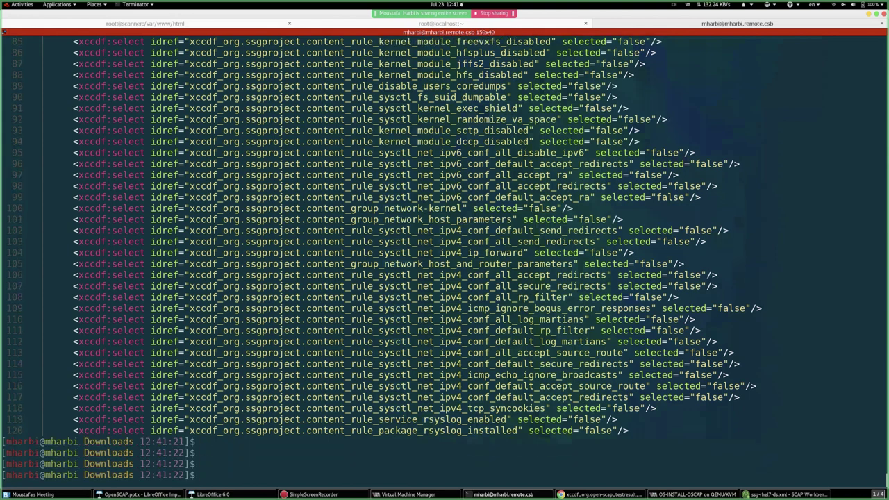
{"action": "key", "text": "Up"}
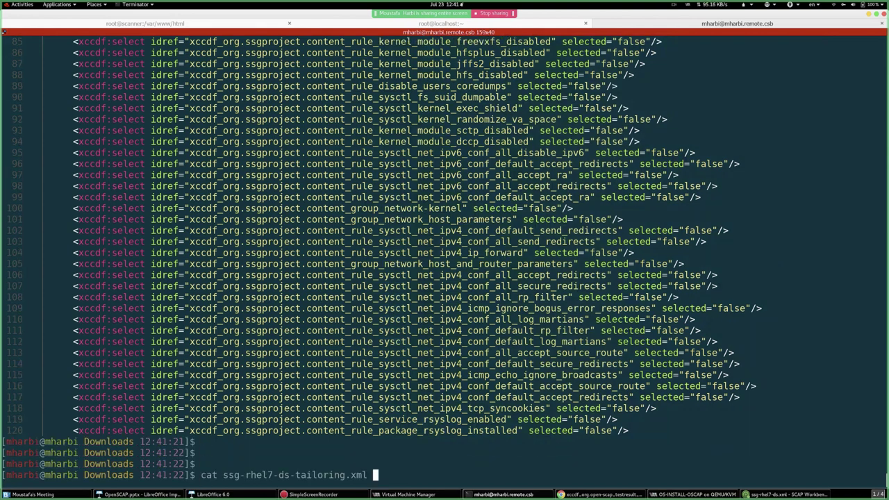
{"action": "key", "text": "Down"}
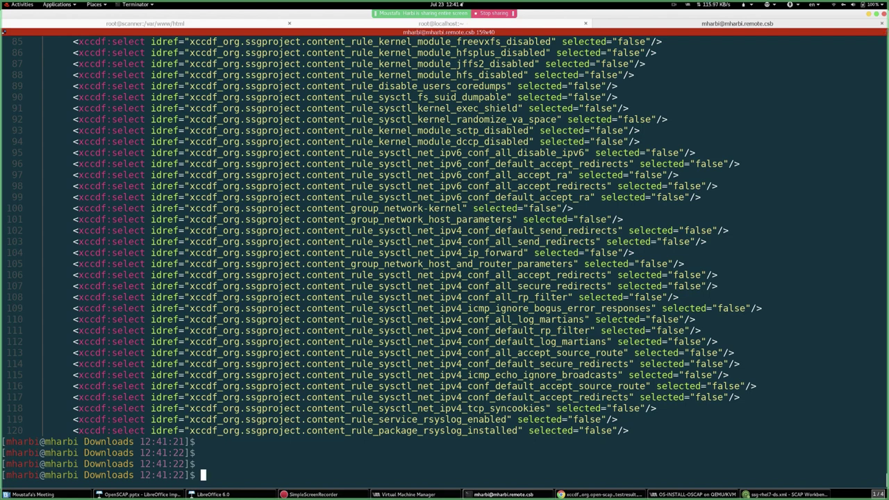
{"action": "type", "text": "scp ss"}
{"action": "key", "text": "Tab"}
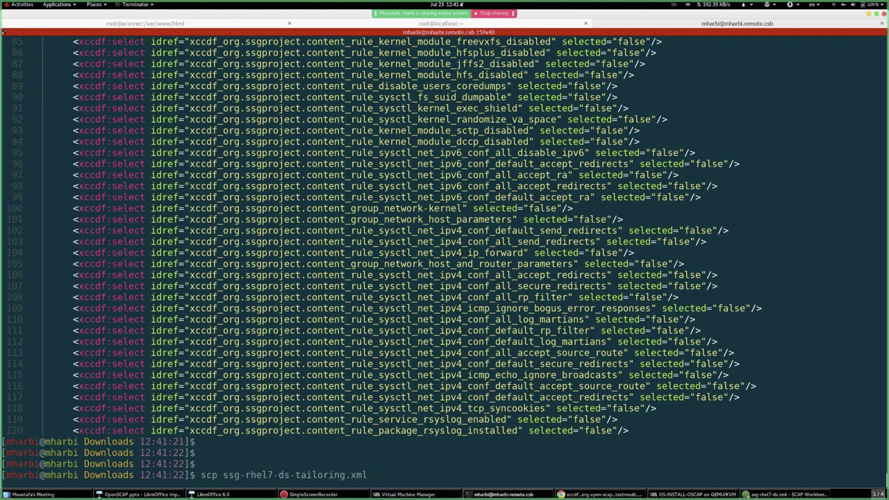
{"action": "type", "text": "root@192.168"}
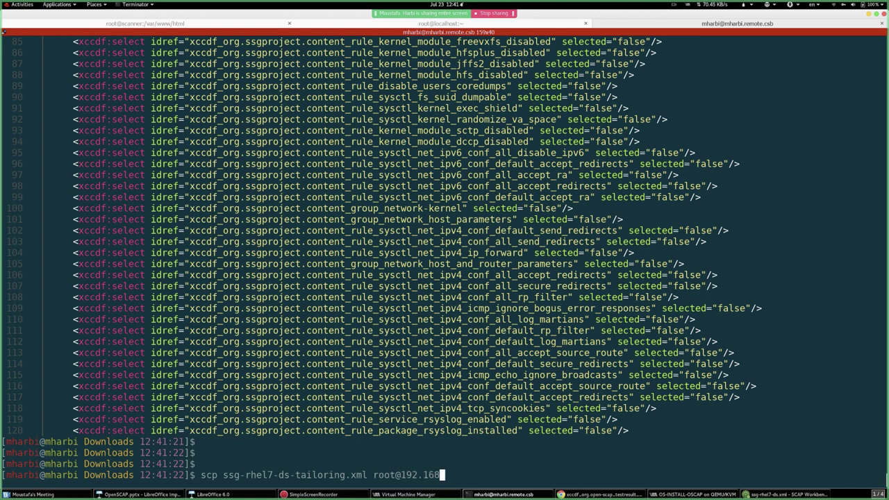
{"action": "type", "text": ".122.16:/root"}
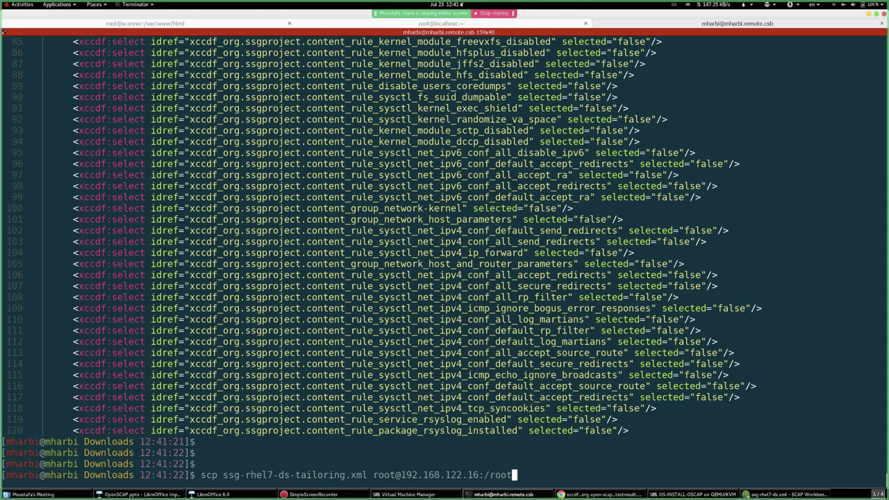
{"action": "key", "text": "Return"}
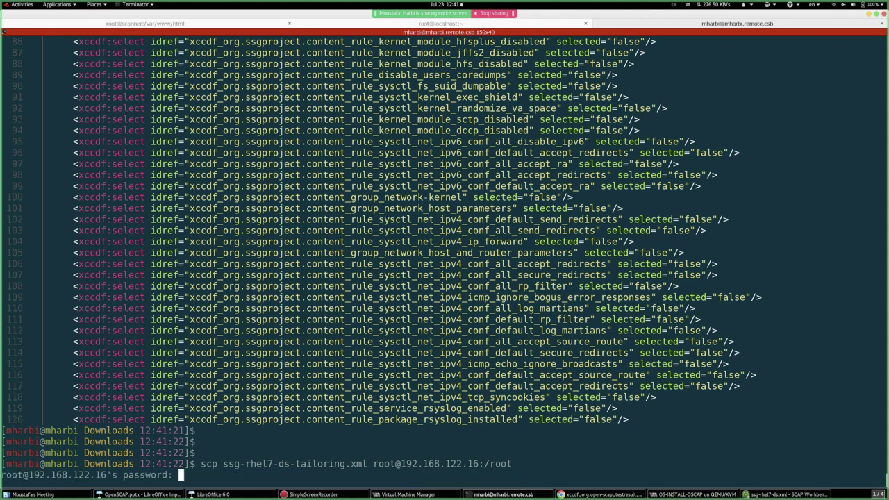
{"action": "key", "text": "Return"}
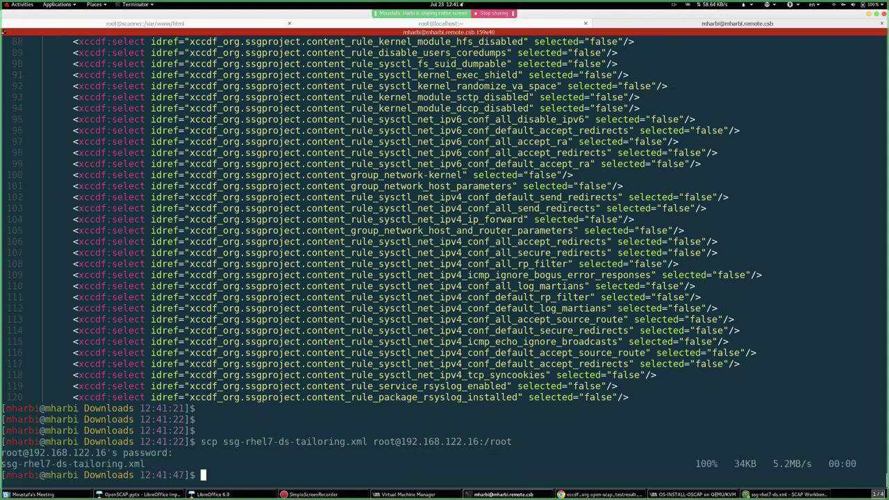
{"action": "left_click", "coordinate": [154, 24]}
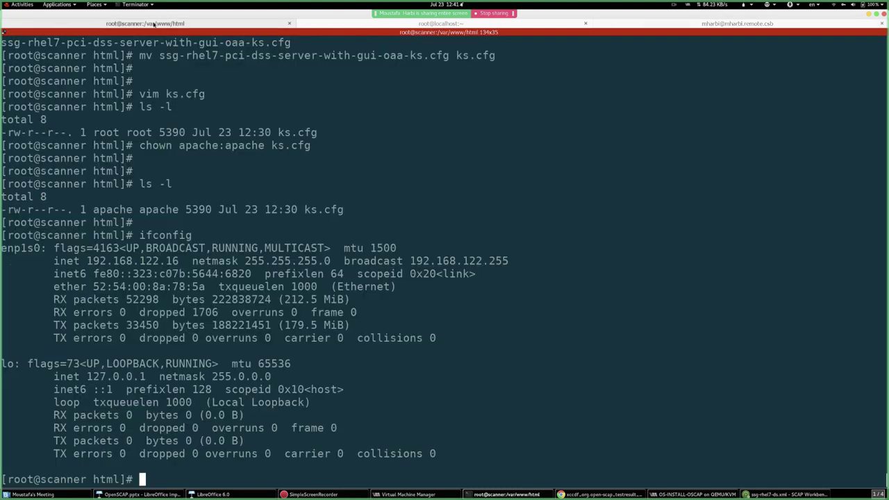
- List the scanner's home directory and select the copied tailoring file name
{"action": "type", "text": "cd"}
{"action": "key", "text": "Return"}
{"action": "type", "text": "ls"}
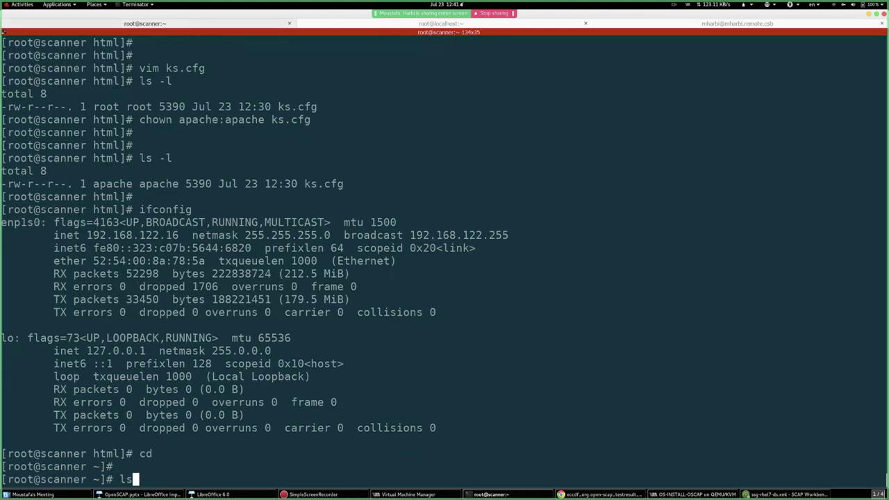
{"action": "key", "text": "Return"}
{"action": "key", "text": "Return"}
{"action": "key", "text": "Return"}
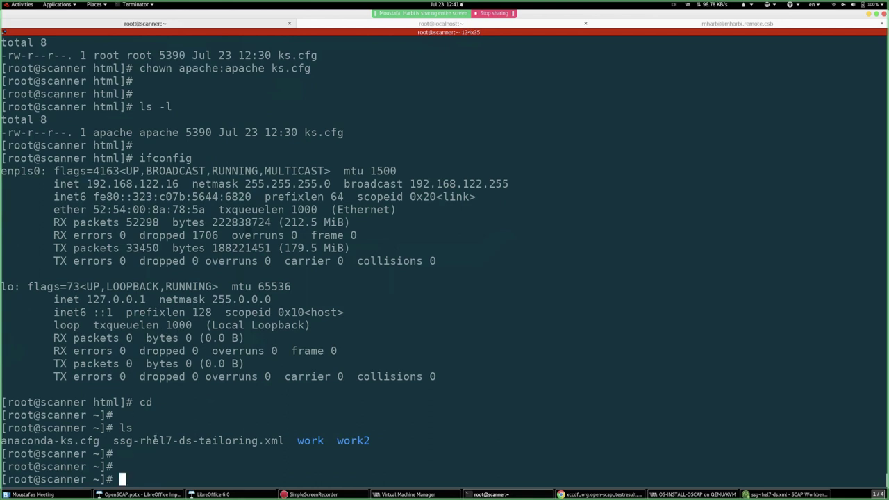
{"action": "double_click", "coordinate": [156, 441]}
{"action": "key", "text": "ctrl+l"}
- Rerun the oscap-ssh remediation of 192.168.122.209 with --tailoring-file /root/ssg-rhel7-ds-tailoring.xml added
{"action": "key", "text": "Up"}
{"action": "key", "text": "Up"}
{"action": "key", "text": "Up"}
{"action": "key", "text": "Up"}
{"action": "key", "text": "Up"}
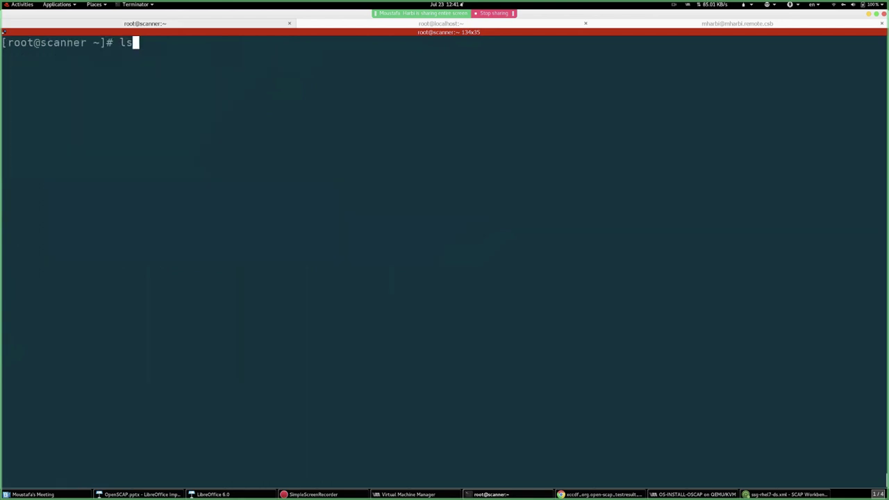
{"action": "key", "text": "Up"}
{"action": "key", "text": "Up"}
{"action": "key", "text": "Up"}
{"action": "key", "text": "Up"}
{"action": "key", "text": "Up"}
{"action": "key", "text": "Up"}
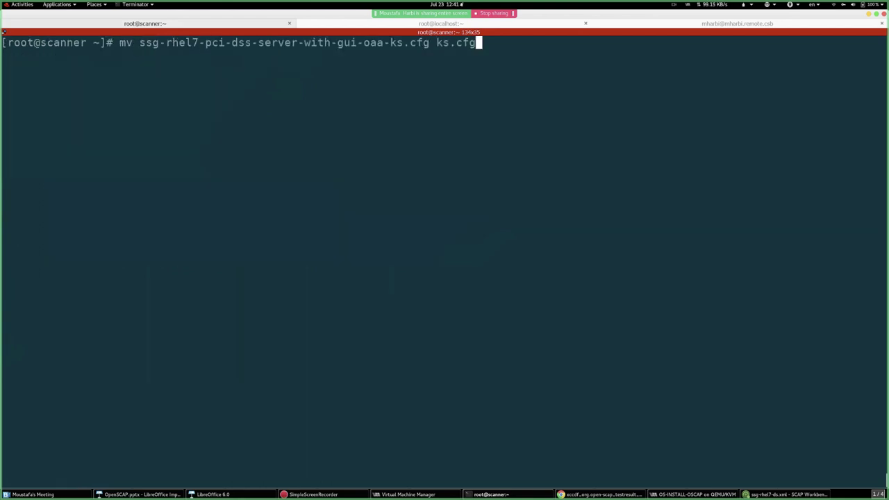
{"action": "key", "text": "Up"}
{"action": "key", "text": "Up"}
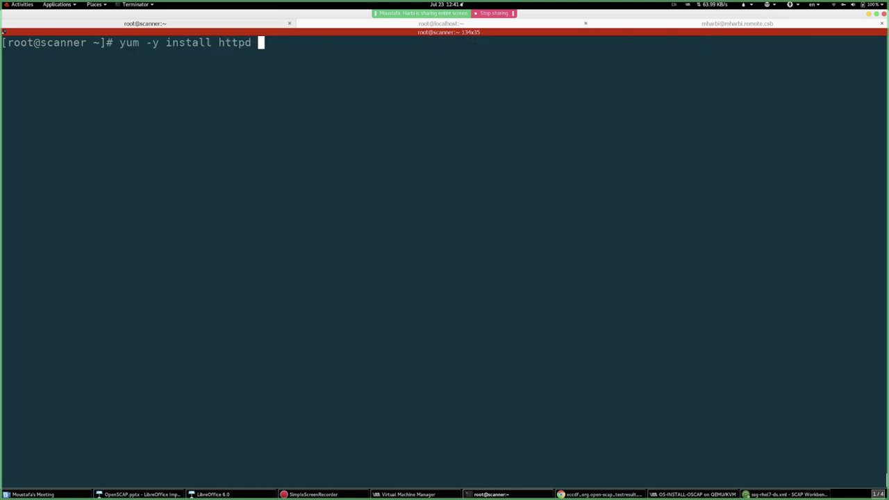
{"action": "key", "text": "Up"}
{"action": "key", "text": "Up"}
{"action": "key", "text": "Up"}
{"action": "key", "text": "Down"}
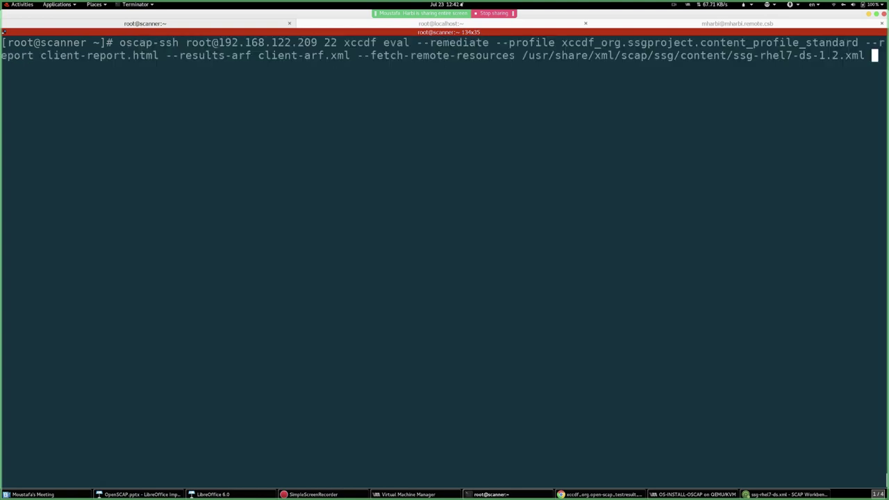
{"action": "key", "text": "ctrl+a"}
{"action": "key", "text": "Right"}
{"action": "key", "text": "Right"}
{"action": "key", "text": "Right"}
{"action": "key", "text": "Right"}
{"action": "key", "text": "Right"}
{"action": "key", "text": "Right"}
{"action": "key", "text": "Right"}
{"action": "key", "text": "Right"}
{"action": "key", "text": "Right"}
{"action": "key", "text": "Right"}
{"action": "key", "text": "Right"}
{"action": "key", "text": "Right"}
{"action": "key", "text": "Right"}
{"action": "key", "text": "Right"}
{"action": "key", "text": "Right"}
{"action": "key", "text": "Right"}
{"action": "key", "text": "Right"}
{"action": "key", "text": "Right"}
{"action": "key", "text": "Right"}
{"action": "key", "text": "Right"}
{"action": "key", "text": "Right"}
{"action": "key", "text": "Right"}
{"action": "key", "text": "Right"}
{"action": "key", "text": "Right"}
{"action": "key", "text": "Right"}
{"action": "key", "text": "Right"}
{"action": "key", "text": "Right"}
{"action": "key", "text": "Right"}
{"action": "key", "text": "Right"}
{"action": "key", "text": "Right"}
{"action": "key", "text": "Right"}
{"action": "key", "text": "Right"}
{"action": "key", "text": "Right"}
{"action": "key", "text": "Right"}
{"action": "key", "text": "Right"}
{"action": "key", "text": "Right"}
{"action": "key", "text": "Right"}
{"action": "key", "text": "Right"}
{"action": "key", "text": "Right"}
{"action": "key", "text": "Right"}
{"action": "key", "text": "Left"}
{"action": "key", "text": "Left"}
{"action": "key", "text": "Left"}
{"action": "key", "text": "Left"}
{"action": "key", "text": "Left"}
{"action": "key", "text": "Left"}
{"action": "key", "text": "Left"}
{"action": "key", "text": "Left"}
{"action": "key", "text": "Left"}
{"action": "key", "text": "Left"}
{"action": "key", "text": "Left"}
{"action": "key", "text": "Left"}
{"action": "key", "text": "Left"}
{"action": "key", "text": "Left"}
{"action": "key", "text": "Left"}
{"action": "key", "text": "Right"}
{"action": "key", "text": "Right"}
{"action": "key", "text": "Right"}
{"action": "key", "text": "Right"}
{"action": "key", "text": "Right"}
{"action": "key", "text": "Right"}
{"action": "key", "text": "Right"}
{"action": "key", "text": "Right"}
{"action": "key", "text": "Right"}
{"action": "key", "text": "Right"}
{"action": "key", "text": "Right"}
{"action": "key", "text": "Right"}
{"action": "key", "text": "Right"}
{"action": "key", "text": "Right"}
{"action": "key", "text": "Right"}
{"action": "key", "text": "Right"}
{"action": "key", "text": "Right"}
{"action": "key", "text": "Right"}
{"action": "key", "text": "Right"}
{"action": "key", "text": "Right"}
{"action": "key", "text": "Right"}
{"action": "key", "text": "Right"}
{"action": "key", "text": "Right"}
{"action": "key", "text": "Right"}
{"action": "key", "text": "Right"}
{"action": "key", "text": "Right"}
{"action": "key", "text": "Right"}
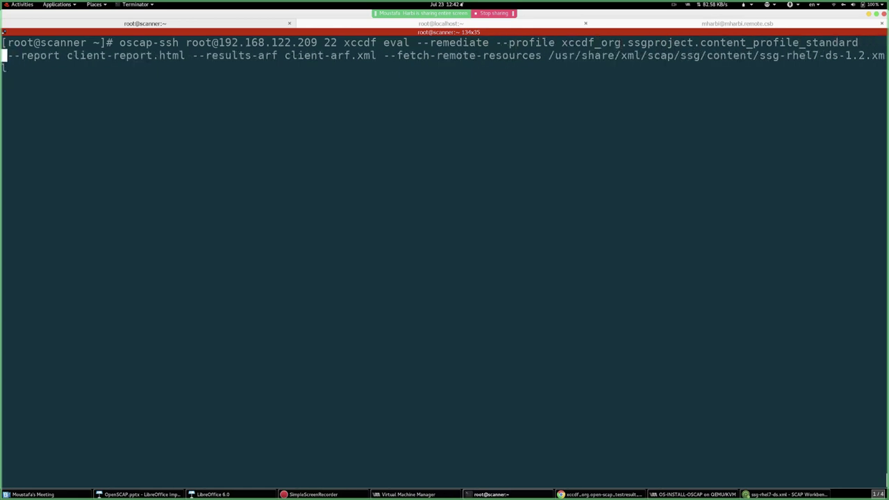
{"action": "key", "text": "Left"}
{"action": "key", "text": "Left"}
{"action": "key", "text": "Left"}
{"action": "type", "text": "--"}
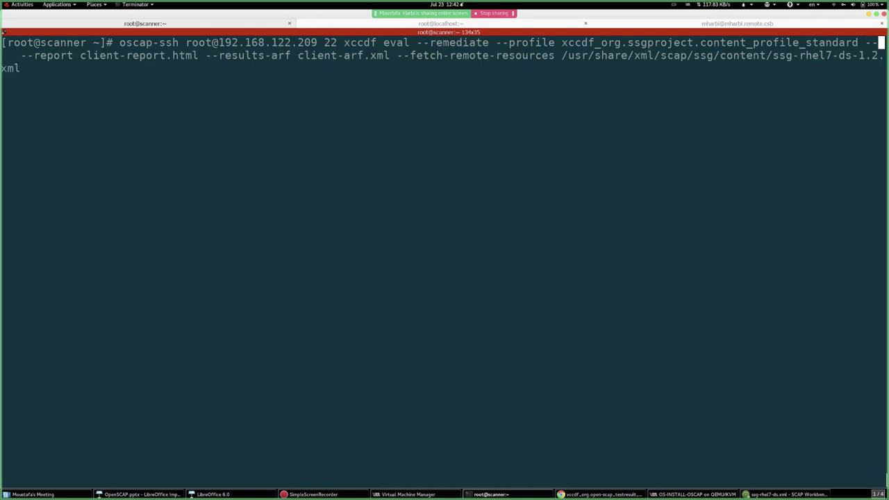
{"action": "type", "text": "tail"}
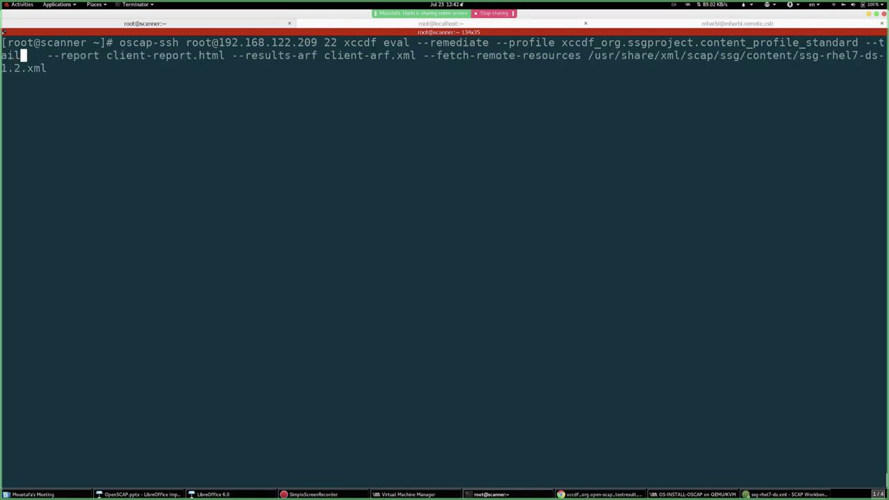
{"action": "type", "text": "oring"}
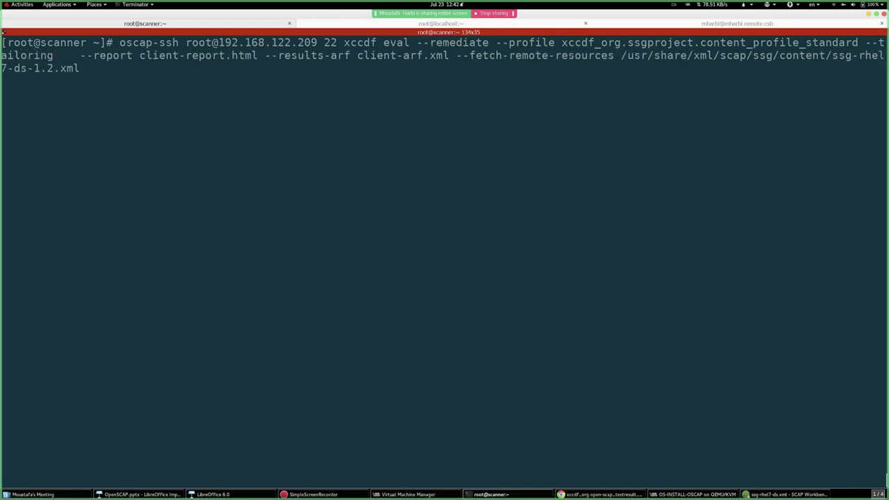
{"action": "type", "text": "-file"}
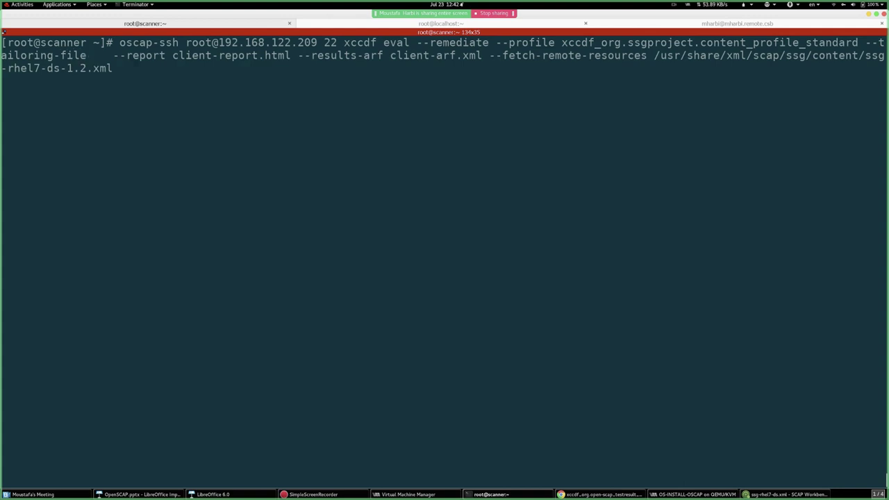
{"action": "type", "text": "/root/ "}
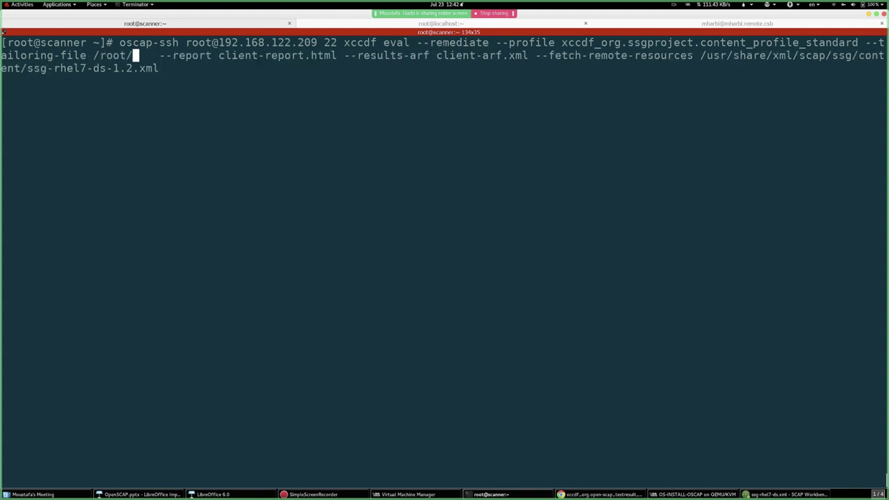
{"action": "type", "text": "ssg-rhel7-ds-tailoring.xml"}
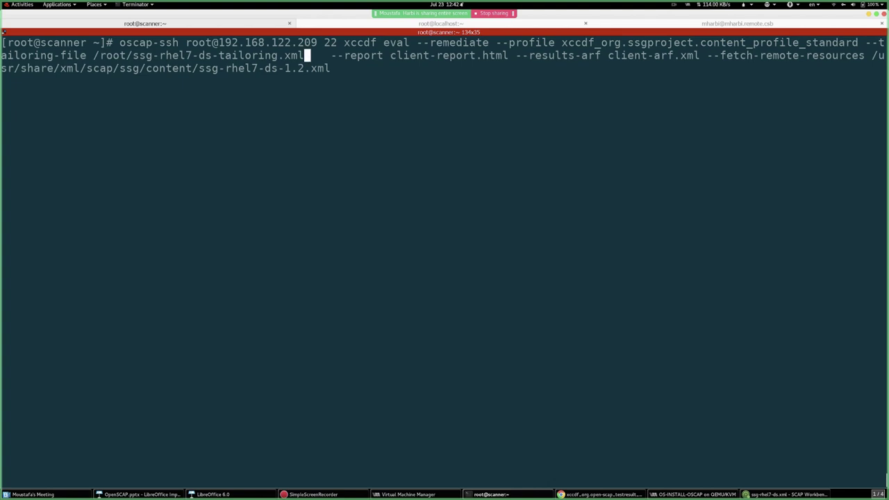
{"action": "key", "text": "Return"}
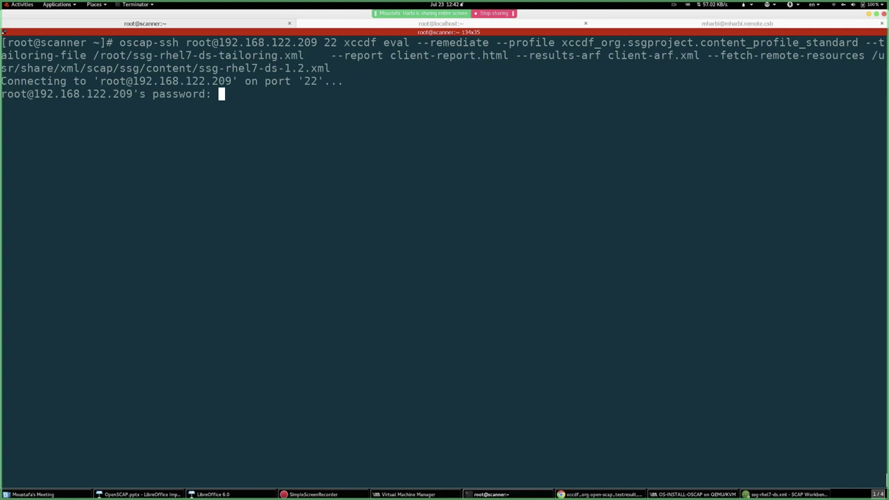
- Enter the remote root password to start the tailored scan, checking the RHEL 7.7 installer VM meanwhile
{"action": "key", "text": "Return"}
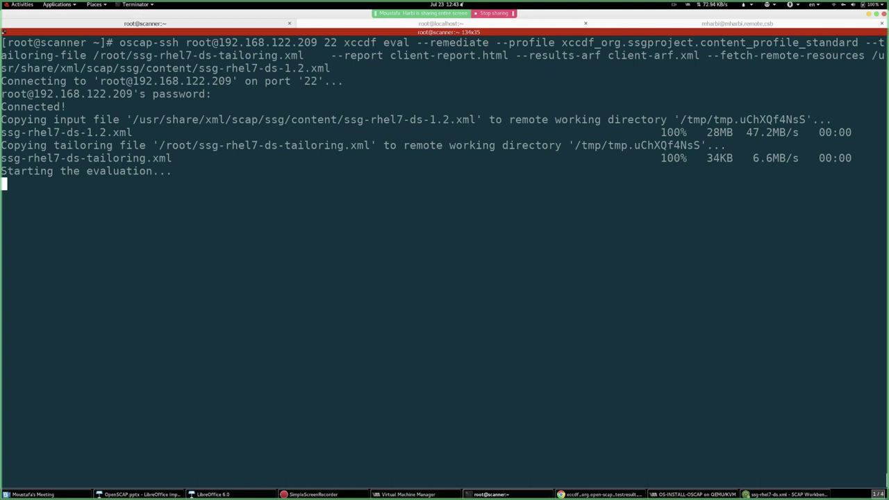
{"action": "left_click", "coordinate": [718, 494]}
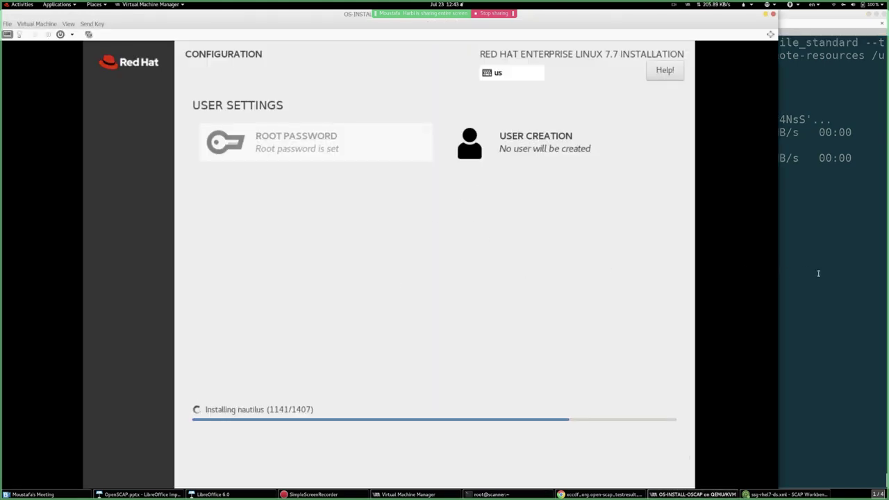
{"action": "left_click", "coordinate": [818, 274]}
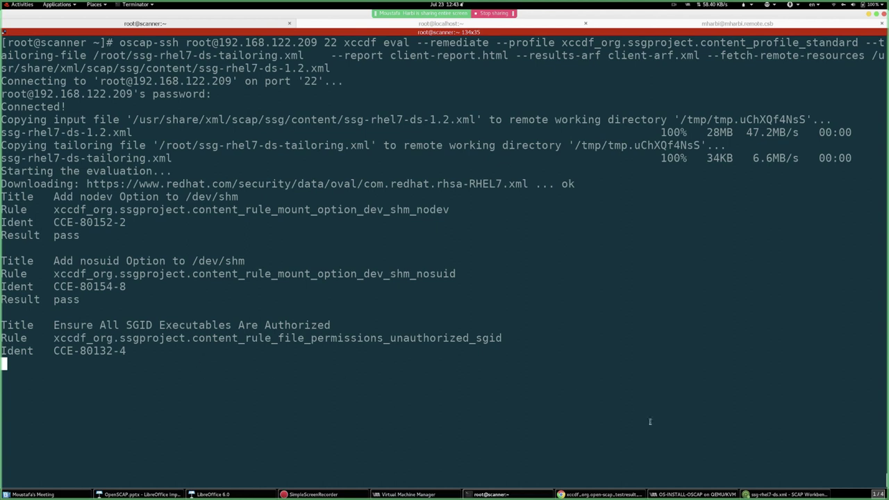
{"action": "left_click", "coordinate": [658, 495]}
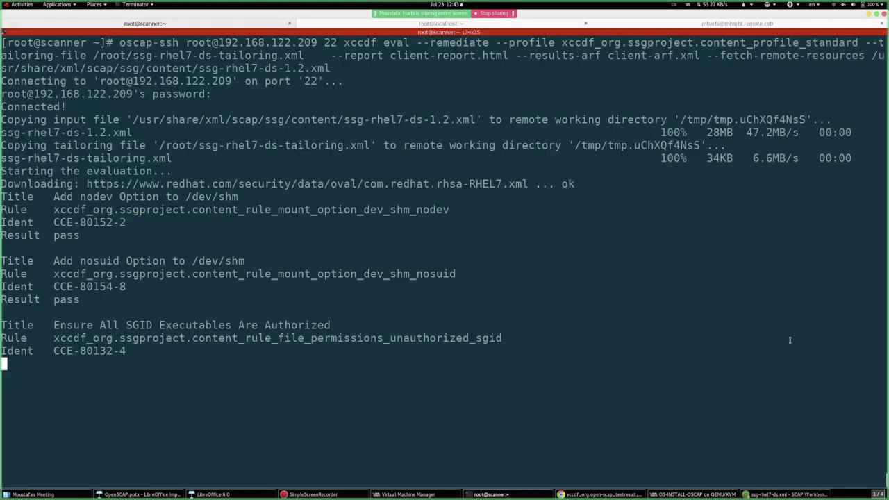
{"action": "left_click", "coordinate": [783, 351]}
{"action": "left_click", "coordinate": [507, 494]}
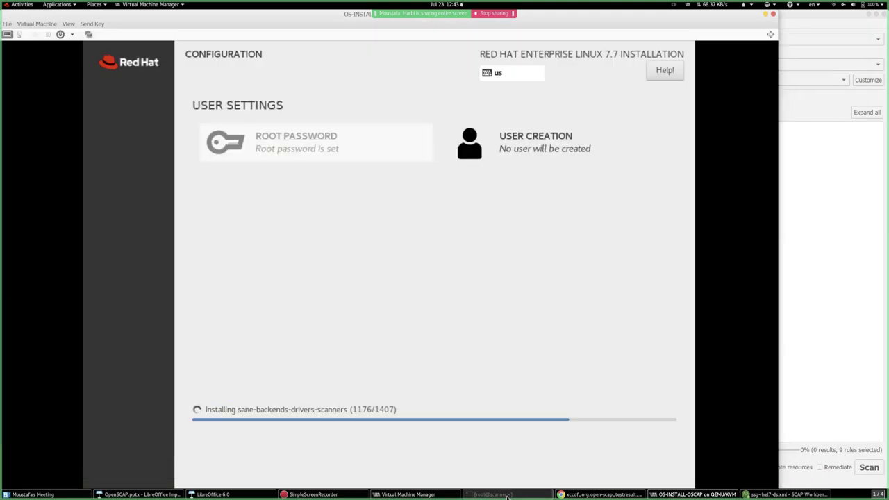
{"action": "left_click", "coordinate": [507, 494]}
- On the local workstation tab, redisplay ssg-rhel7-ds-tailoring.xml in less and page to its end
{"action": "left_click", "coordinate": [748, 24]}
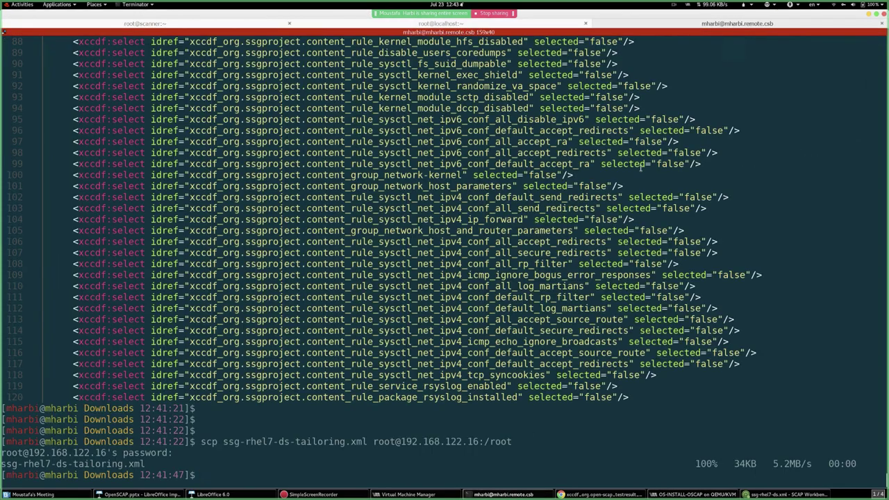
{"action": "key", "text": "Up"}
{"action": "key", "text": "Up"}
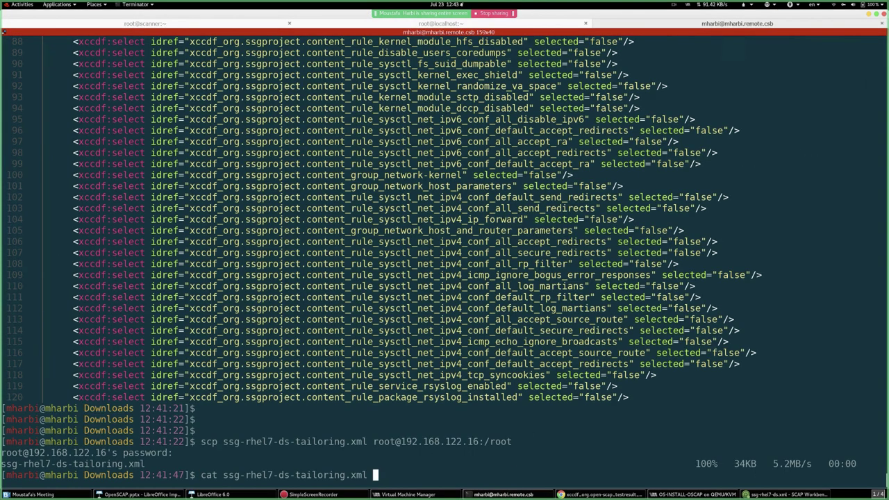
{"action": "key", "text": "Return"}
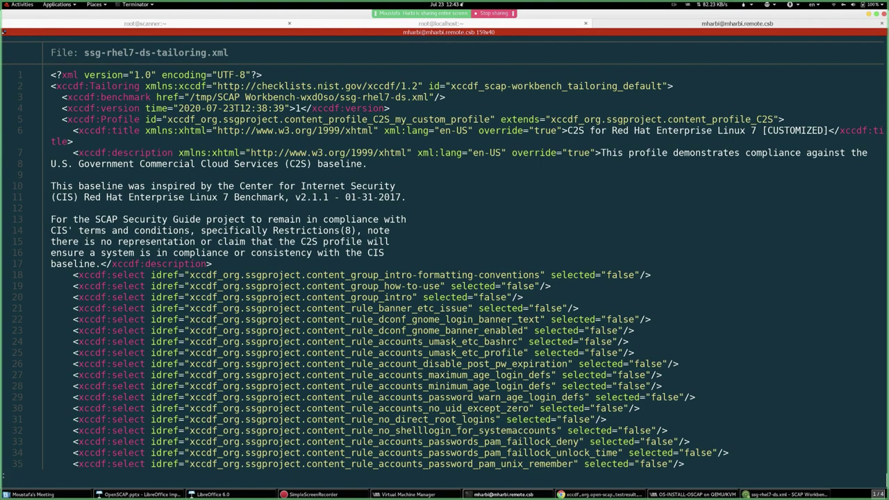
{"action": "key", "text": "Down"}
{"action": "key", "text": "Down"}
{"action": "key", "text": "Down"}
{"action": "key", "text": "Down"}
{"action": "key", "text": "Down"}
{"action": "key", "text": "Down"}
{"action": "key", "text": "Down"}
{"action": "key", "text": "Down"}
{"action": "key", "text": "Down"}
{"action": "key", "text": "Down"}
{"action": "key", "text": "Down"}
{"action": "key", "text": "Down"}
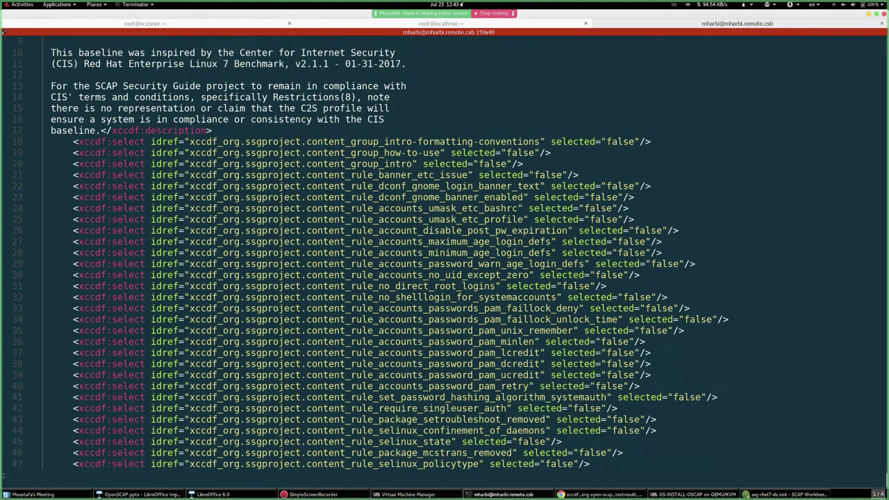
{"action": "key", "text": "Down"}
{"action": "key", "text": "Down"}
{"action": "key", "text": "Down"}
{"action": "key", "text": "Down"}
{"action": "key", "text": "Down"}
{"action": "key", "text": "Down"}
{"action": "key", "text": "Down"}
{"action": "key", "text": "Down"}
{"action": "key", "text": "Down"}
{"action": "key", "text": "Down"}
{"action": "key", "text": "Down"}
{"action": "key", "text": "Down"}
{"action": "key", "text": "Down"}
{"action": "key", "text": "Down"}
{"action": "key", "text": "Down"}
{"action": "key", "text": "Down"}
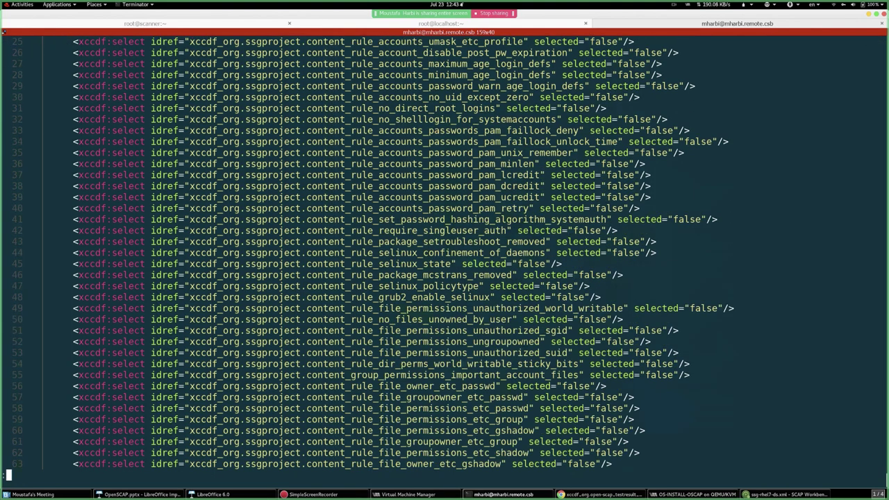
{"action": "key", "text": "Down"}
{"action": "key", "text": "Down"}
{"action": "key", "text": "Down"}
{"action": "key", "text": "Down"}
{"action": "key", "text": "Down"}
{"action": "key", "text": "Down"}
{"action": "key", "text": "Down"}
{"action": "key", "text": "Down"}
{"action": "key", "text": "Down"}
{"action": "key", "text": "Down"}
{"action": "key", "text": "Down"}
{"action": "key", "text": "Down"}
{"action": "key", "text": "Down"}
{"action": "key", "text": "Down"}
{"action": "key", "text": "Down"}
{"action": "key", "text": "Down"}
{"action": "key", "text": "Down"}
{"action": "key", "text": "Down"}
{"action": "key", "text": "Down"}
{"action": "key", "text": "Down"}
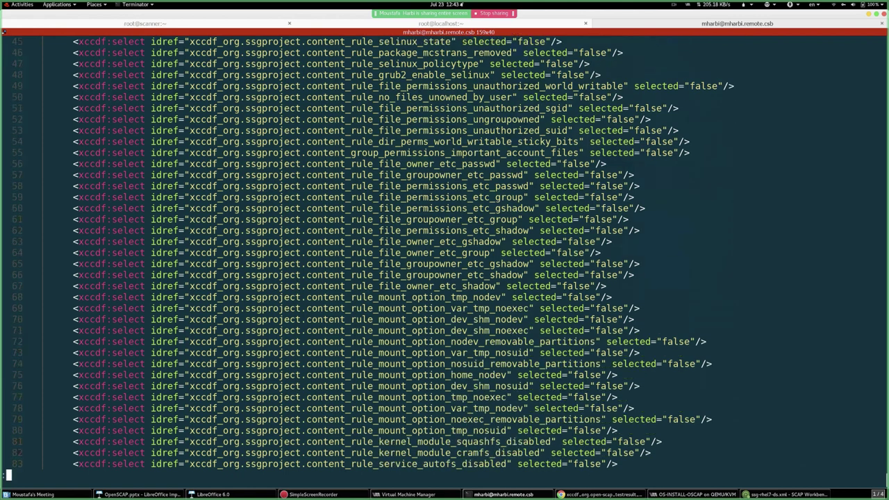
{"action": "key", "text": "Down"}
{"action": "key", "text": "Down"}
{"action": "key", "text": "Down"}
{"action": "key", "text": "Down"}
{"action": "key", "text": "Down"}
{"action": "key", "text": "Down"}
{"action": "key", "text": "Down"}
{"action": "key", "text": "Down"}
{"action": "key", "text": "Down"}
{"action": "key", "text": "Down"}
{"action": "key", "text": "Down"}
{"action": "key", "text": "Down"}
{"action": "key", "text": "Down"}
{"action": "key", "text": "Down"}
{"action": "key", "text": "Down"}
{"action": "key", "text": "Down"}
{"action": "key", "text": "Down"}
{"action": "key", "text": "Down"}
{"action": "key", "text": "Down"}
{"action": "key", "text": "Down"}
{"action": "key", "text": "Down"}
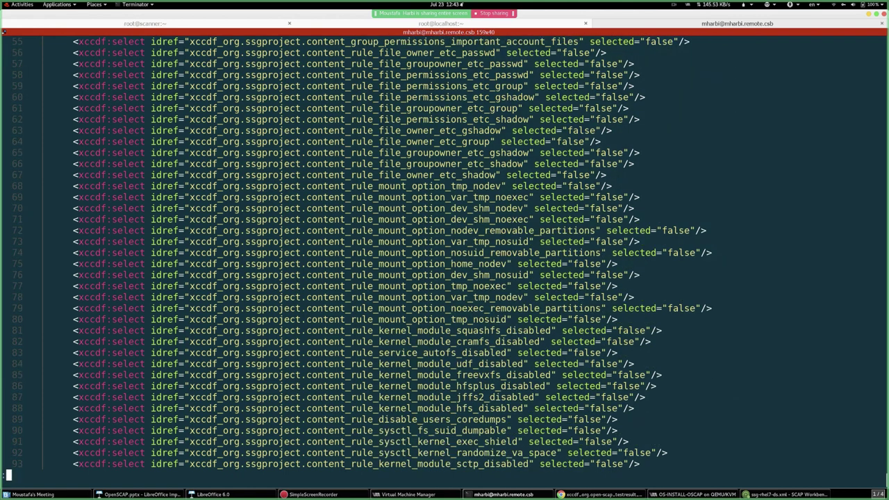
{"action": "key", "text": "Page_Down"}
{"action": "key", "text": "Page_Down"}
{"action": "key", "text": "Page_Down"}
{"action": "key", "text": "Page_Down"}
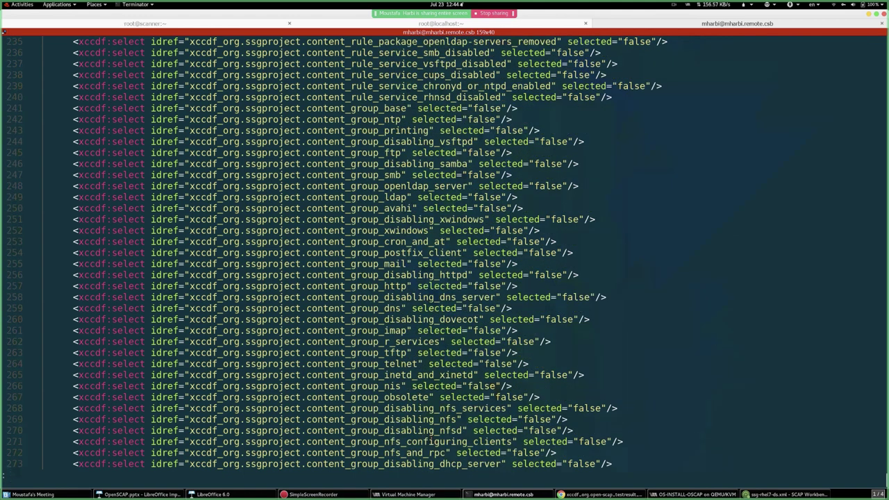
{"action": "key", "text": "Page_Down"}
{"action": "key", "text": "Page_Down"}
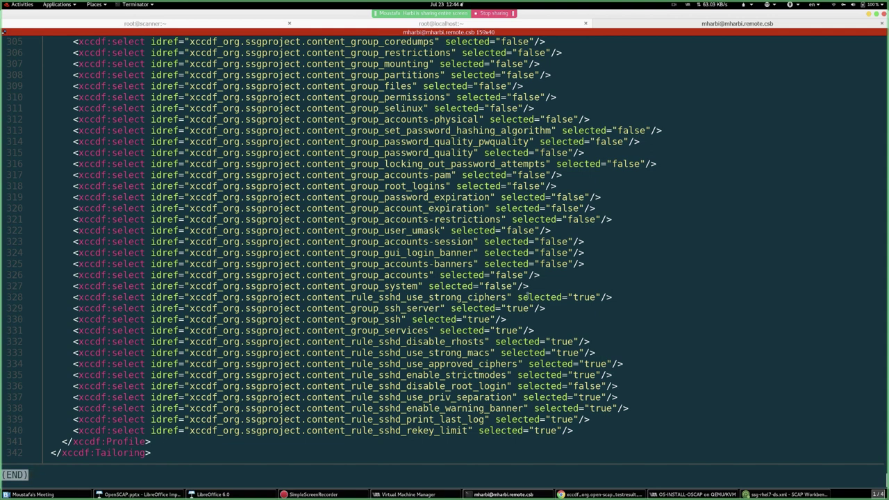
- Highlight the accounts-banners entry on line 325 and the sshd_use_strong_ciphers rule on line 328
{"action": "mouse_move", "coordinate": [599, 296]}
{"action": "left_mouse_down"}
{"action": "mouse_move", "coordinate": [418, 308]}
{"action": "mouse_move", "coordinate": [150, 309]}
{"action": "mouse_move", "coordinate": [77, 298]}
{"action": "mouse_move", "coordinate": [201, 298]}
{"action": "mouse_move", "coordinate": [2, 298]}
{"action": "mouse_move", "coordinate": [602, 297]}
{"action": "left_mouse_up"}
{"action": "left_click", "coordinate": [118, 297]}
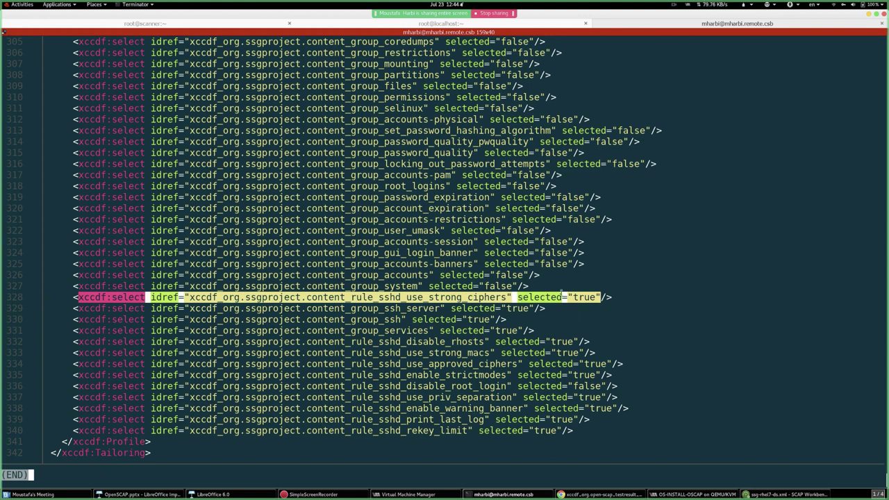
{"action": "left_click_drag", "start_coordinate": [573, 264], "coordinate": [302, 264]}
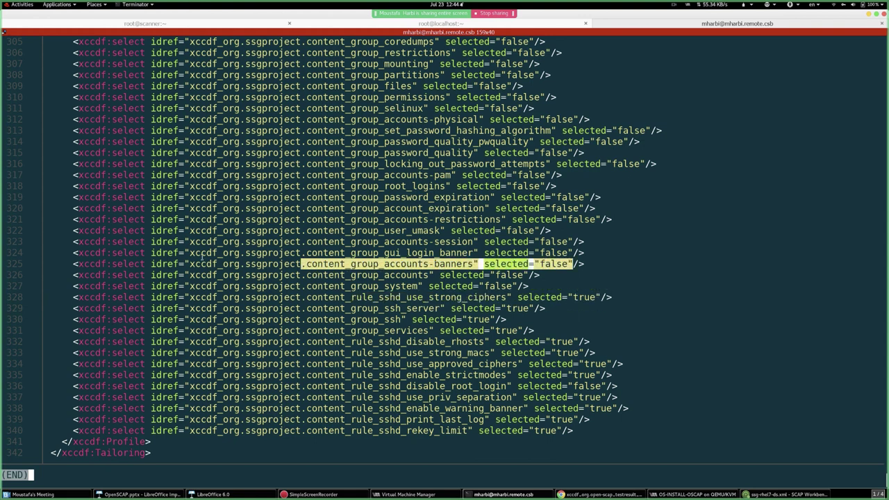
{"action": "left_click", "coordinate": [155, 263]}
{"action": "left_click_drag", "start_coordinate": [80, 264], "coordinate": [584, 264]}
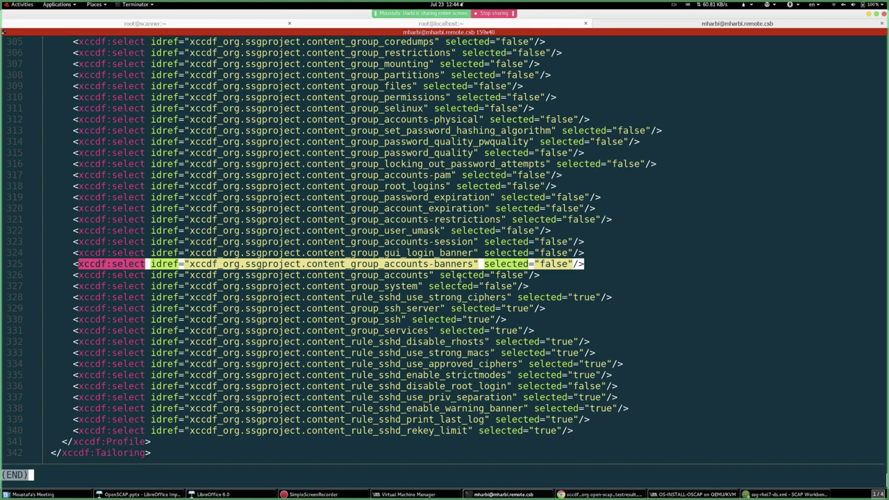
{"action": "scroll", "coordinate": [516, 271], "scroll_direction": "up", "scroll_amount": 7}
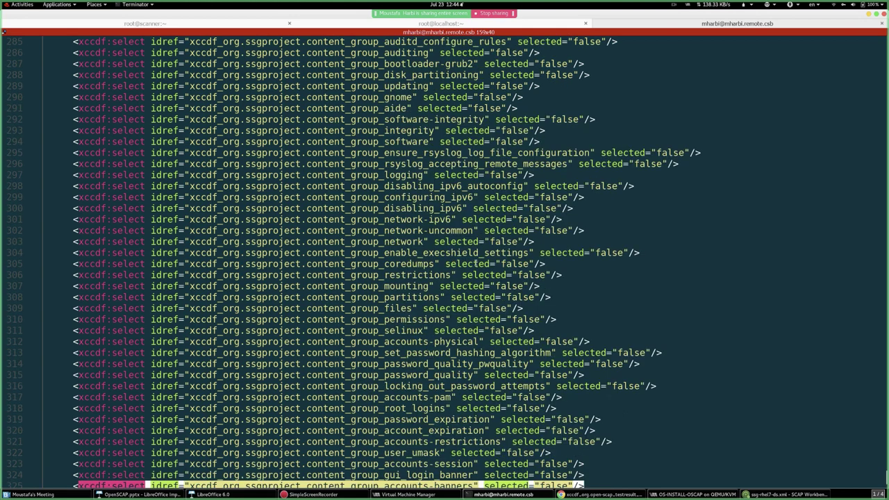
{"action": "scroll", "coordinate": [477, 264], "scroll_direction": "down", "scroll_amount": 7}
{"action": "left_click", "coordinate": [457, 274]}
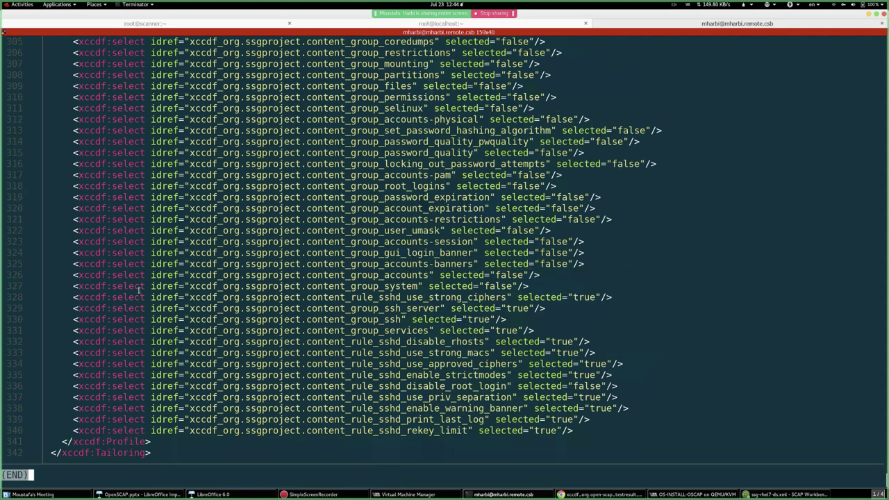
{"action": "left_click_drag", "start_coordinate": [81, 297], "coordinate": [554, 305]}
{"action": "left_click", "coordinate": [500, 301]}
- Quit less, check the scanner tab's scan output and the localhost tab, then return to SCAP Workbench
{"action": "key", "text": "q"}
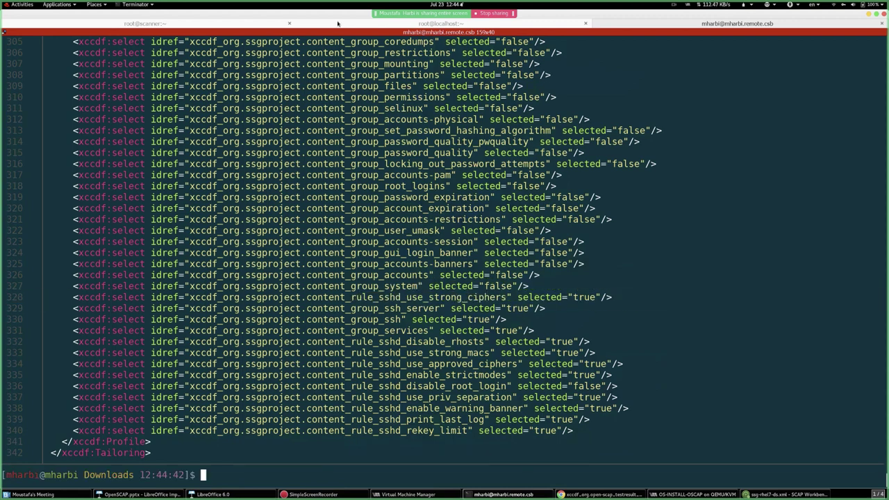
{"action": "left_click", "coordinate": [162, 24]}
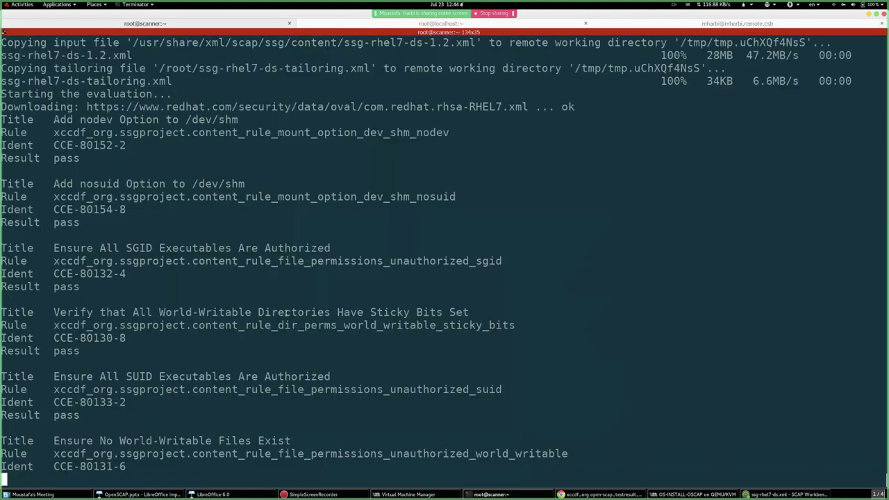
{"action": "scroll", "coordinate": [409, 341], "scroll_direction": "up", "scroll_amount": 4}
{"action": "scroll", "coordinate": [409, 341], "scroll_direction": "down", "scroll_amount": 4}
{"action": "left_click", "coordinate": [455, 24]}
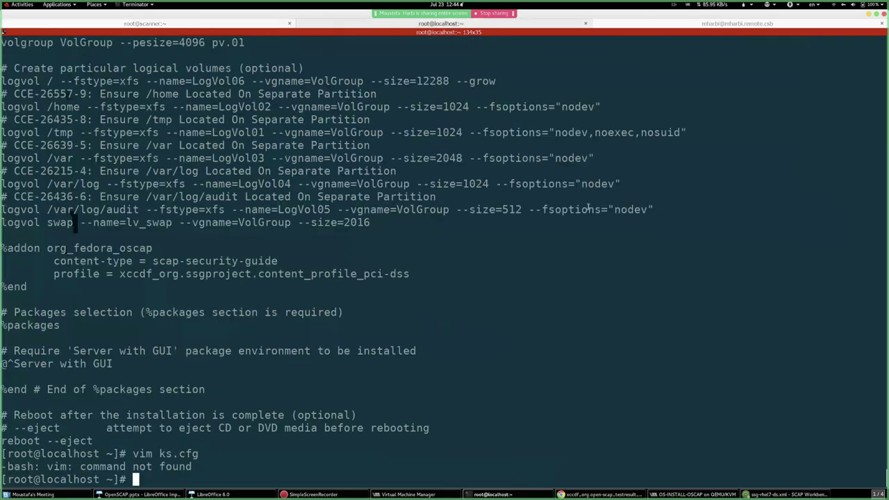
{"action": "key", "text": "alt+Tab"}
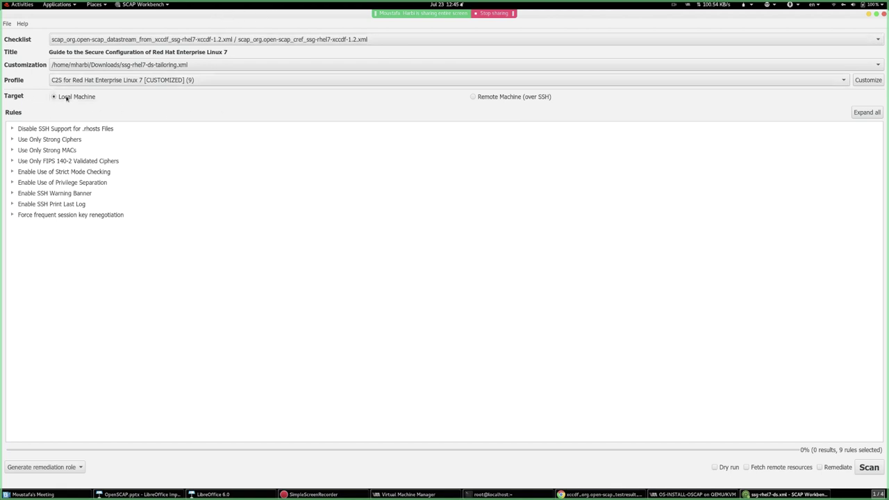
{"action": "left_click", "coordinate": [482, 96]}
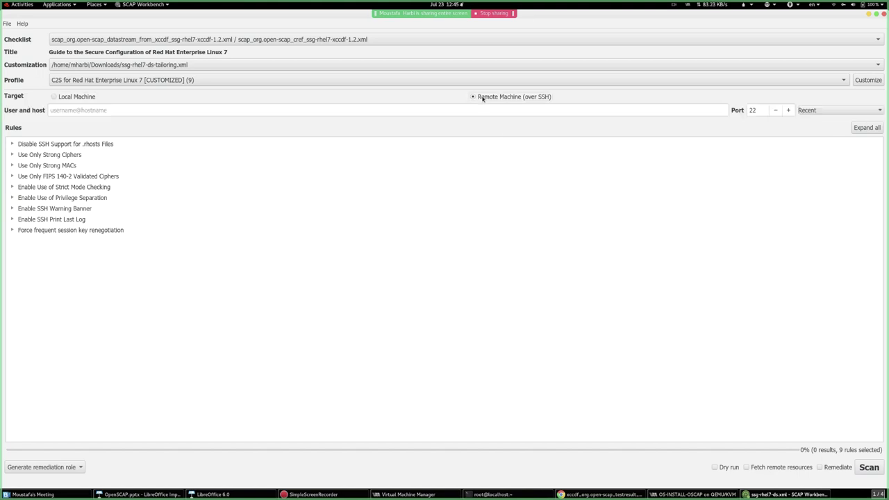
{"action": "left_click", "coordinate": [440, 113]}
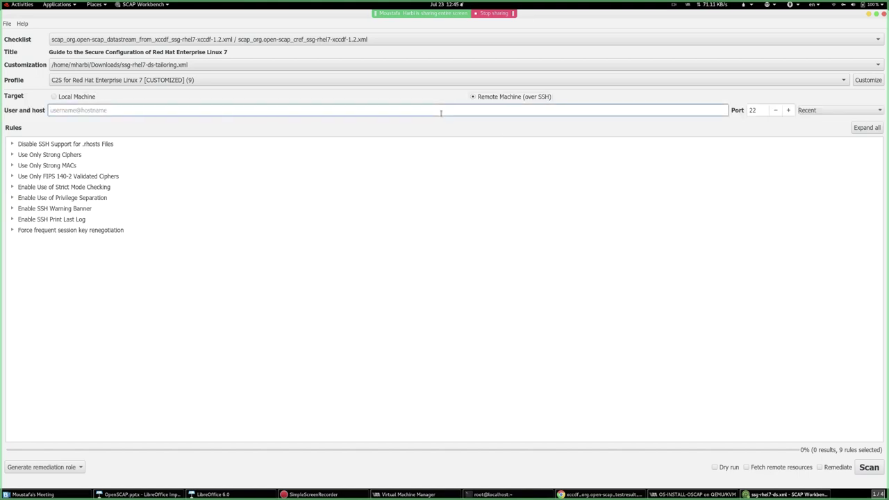
{"action": "type", "text": "root@192.168.122.209"}
- Generate an ansible remediation role and save it as remediation.yml
{"action": "left_click", "coordinate": [66, 467]}
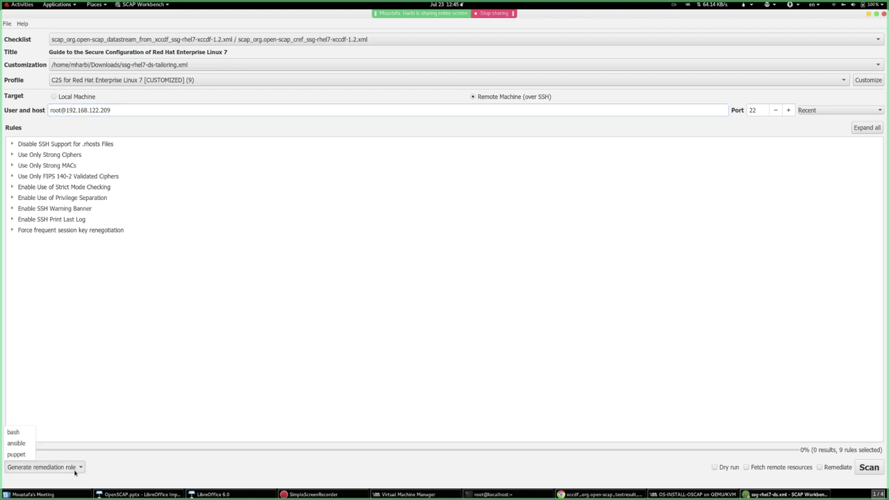
{"action": "left_click", "coordinate": [76, 467]}
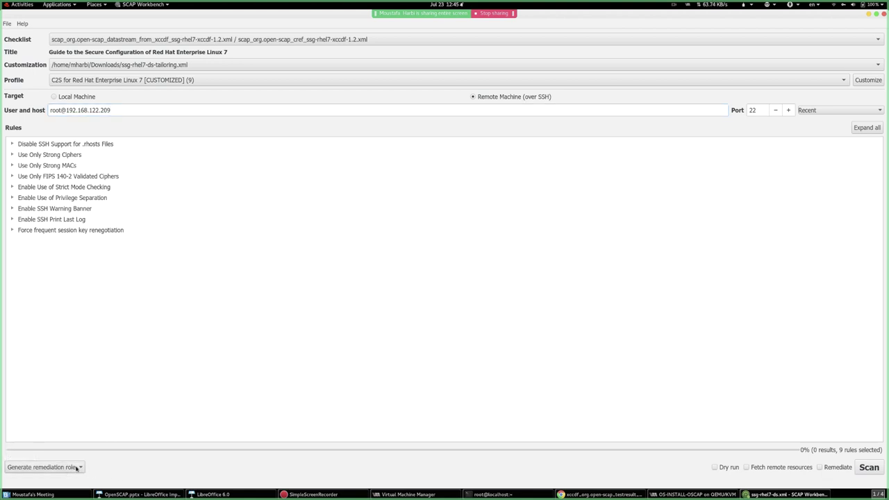
{"action": "left_click", "coordinate": [76, 468]}
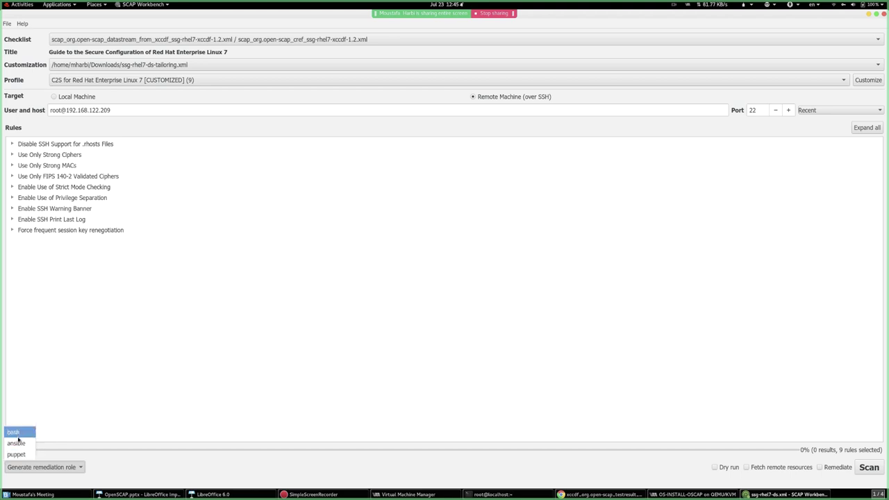
{"action": "left_click", "coordinate": [16, 443]}
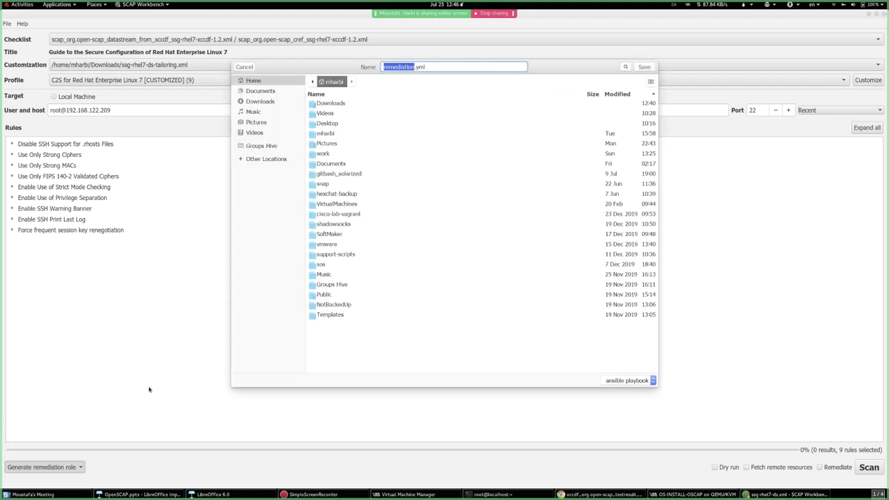
{"action": "left_click", "coordinate": [643, 68]}
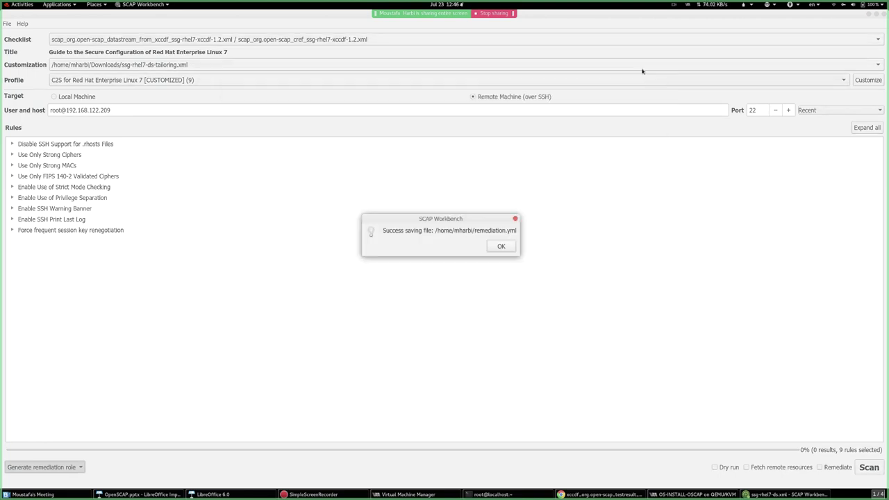
{"action": "left_click", "coordinate": [501, 246]}
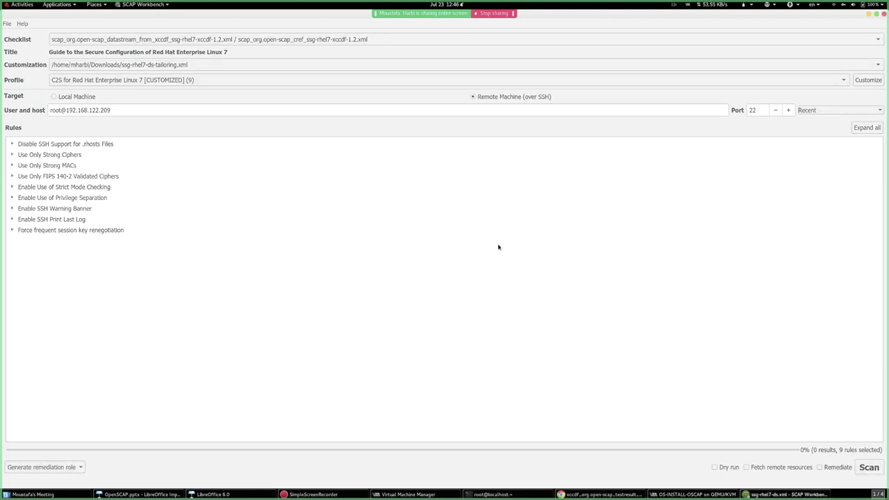
{"action": "key", "text": "alt+Tab"}
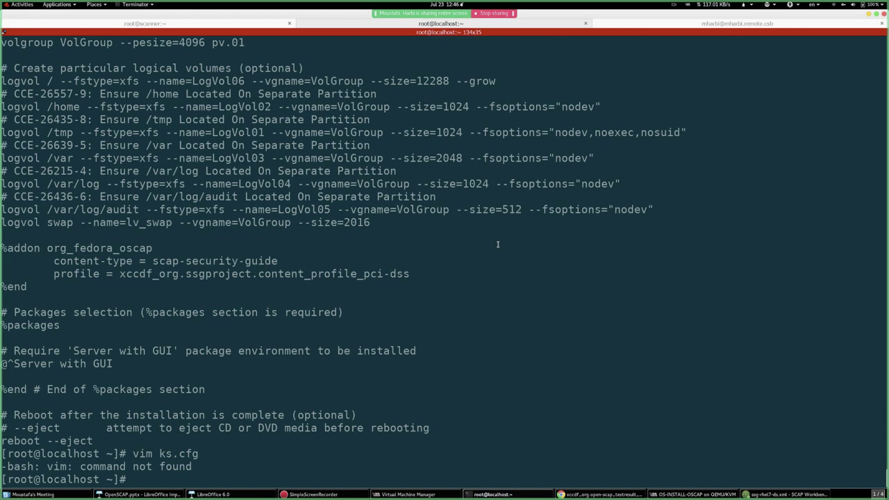
- In the local tab, display ~/remediation.yml with bat from the home directory
{"action": "left_click", "coordinate": [733, 23]}
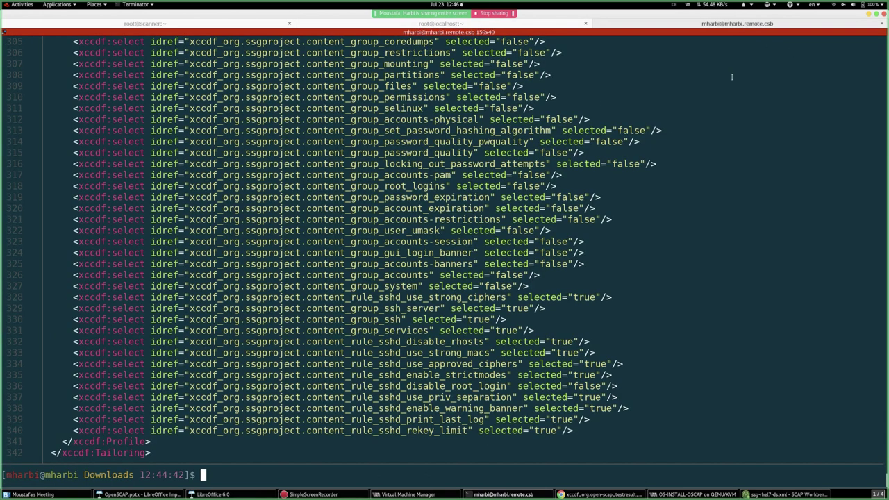
{"action": "type", "text": "cd"}
{"action": "key", "text": "Return"}
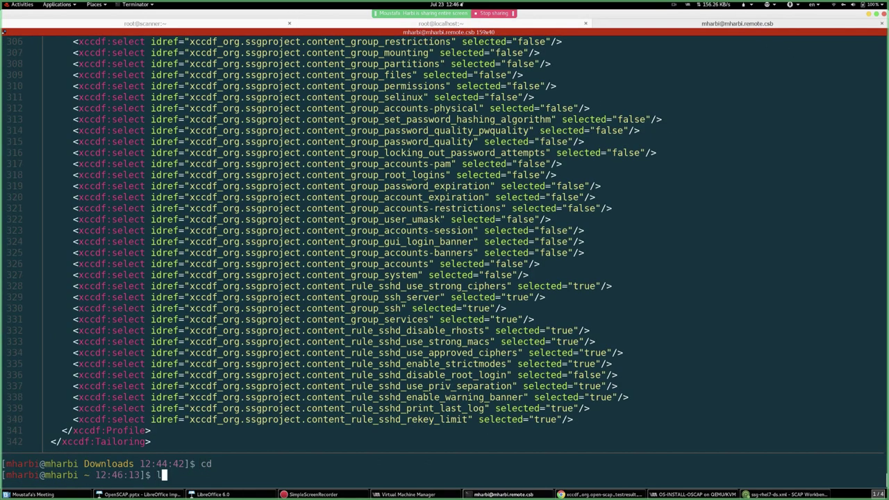
{"action": "type", "text": "less re"}
{"action": "key", "text": "Tab"}
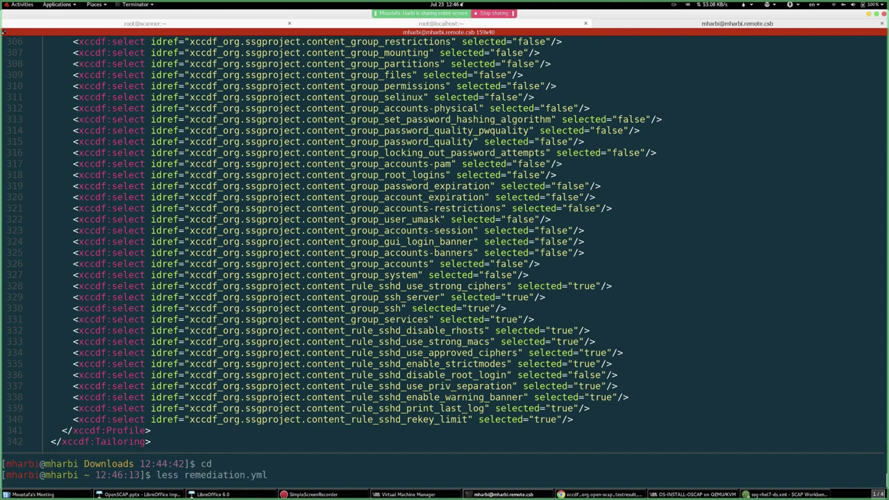
{"action": "key", "text": "ctrl+a"}
{"action": "key", "text": "Delete"}
{"action": "key", "text": "Delete"}
{"action": "key", "text": "Delete"}
{"action": "key", "text": "Delete"}
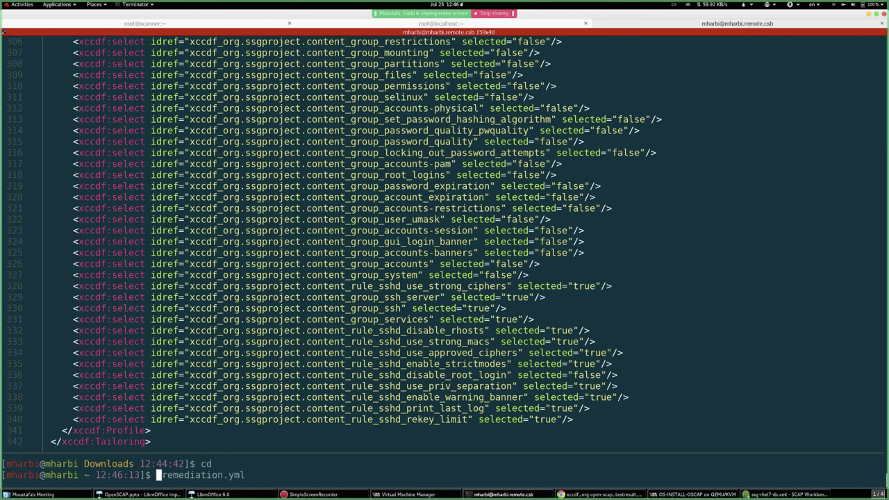
{"action": "type", "text": "bat"}
{"action": "key", "text": "Return"}
- Page to the playbook's end, highlight the sshd_rekey_limit task and no_reboot_needed tag, then quit
{"action": "key", "text": "space"}
{"action": "key", "text": "space"}
{"action": "key", "text": "space"}
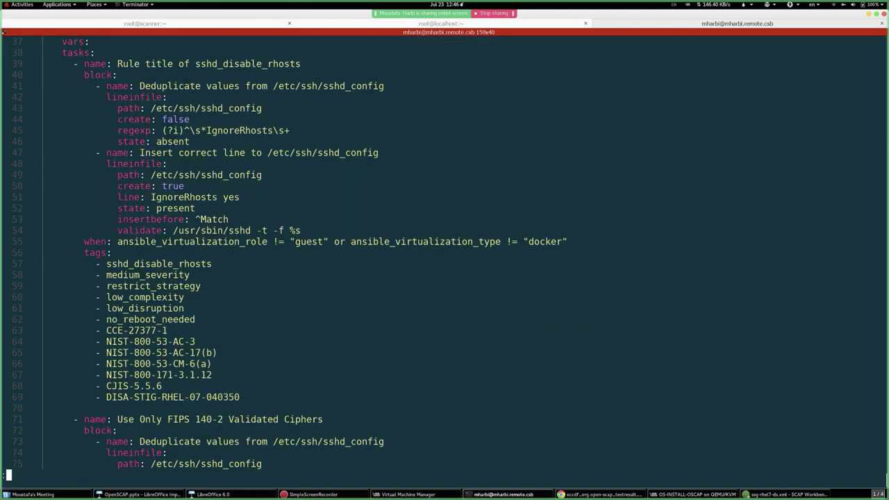
{"action": "key", "text": "space"}
{"action": "key", "text": "space"}
{"action": "key", "text": "space"}
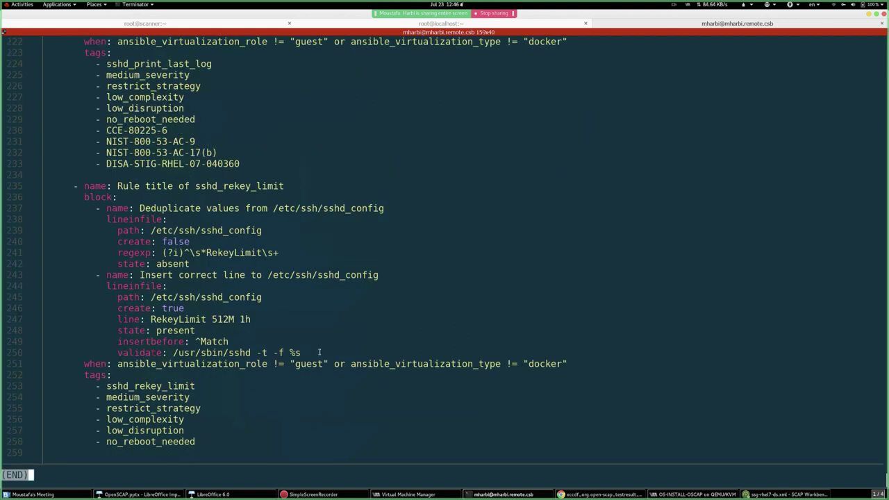
{"action": "left_click_drag", "start_coordinate": [208, 439], "coordinate": [51, 198]}
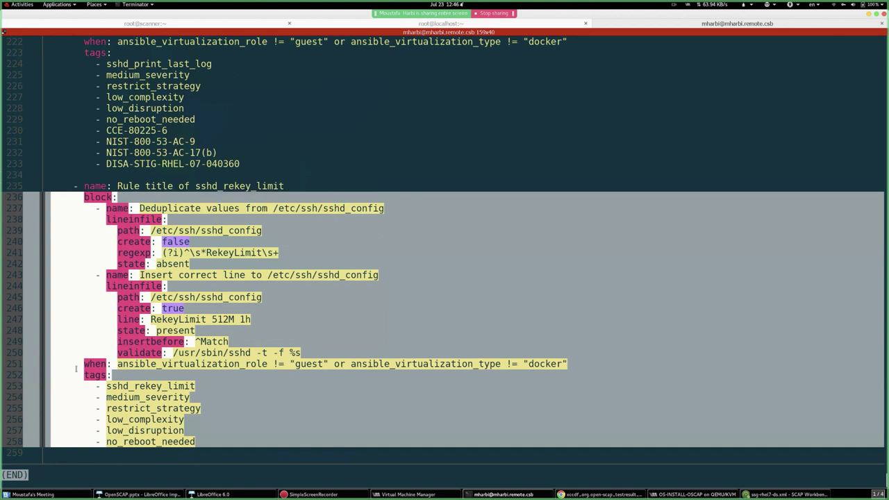
{"action": "left_click", "coordinate": [54, 436]}
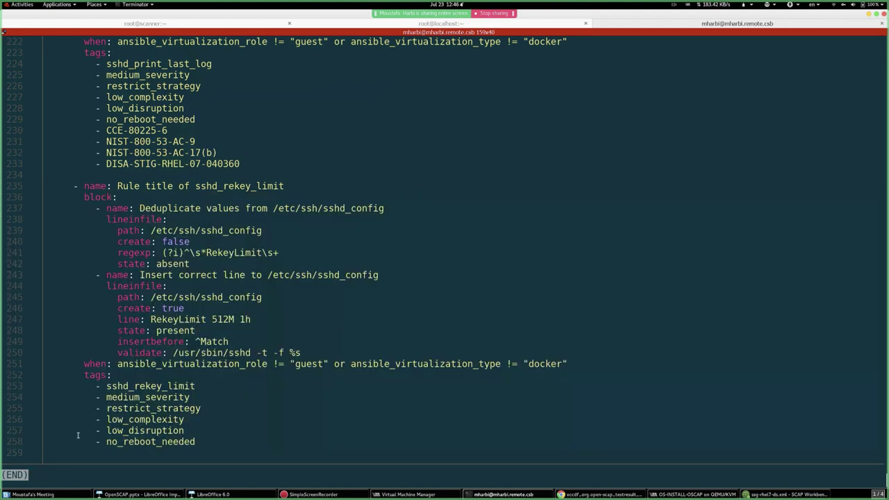
{"action": "left_click_drag", "start_coordinate": [7, 441], "coordinate": [170, 447]}
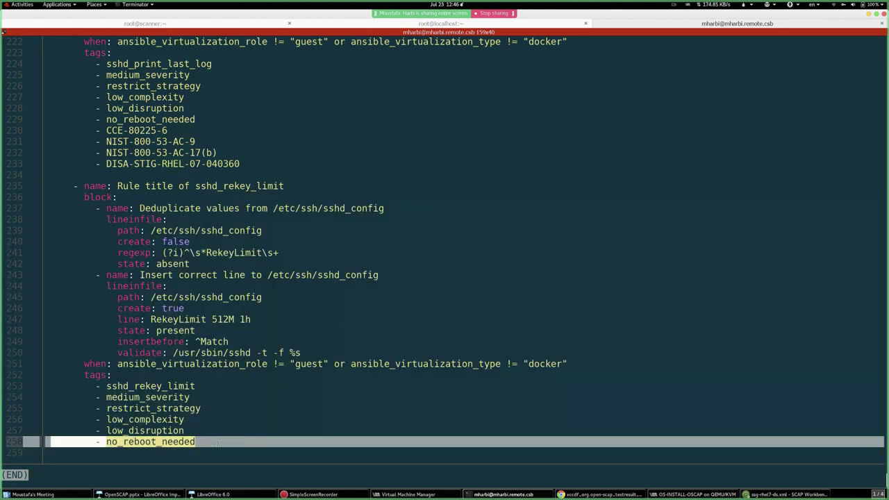
{"action": "left_click", "coordinate": [171, 446]}
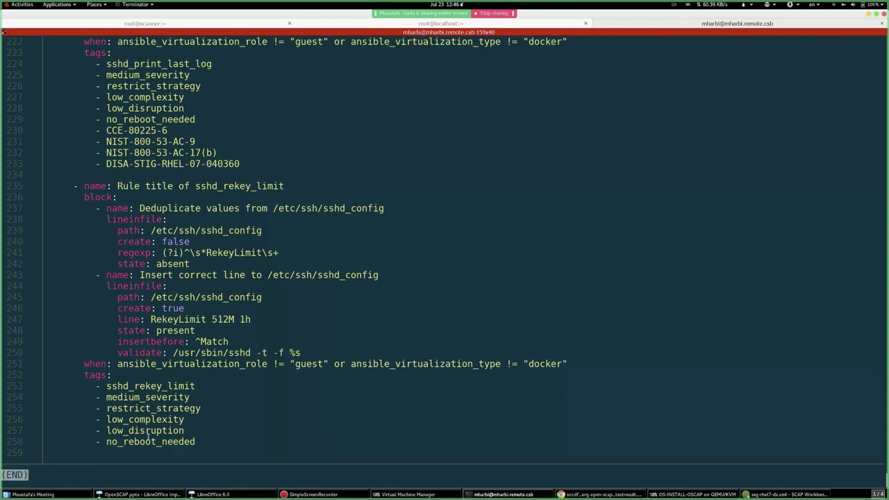
{"action": "key", "text": "q"}
{"action": "left_click", "coordinate": [789, 494]}
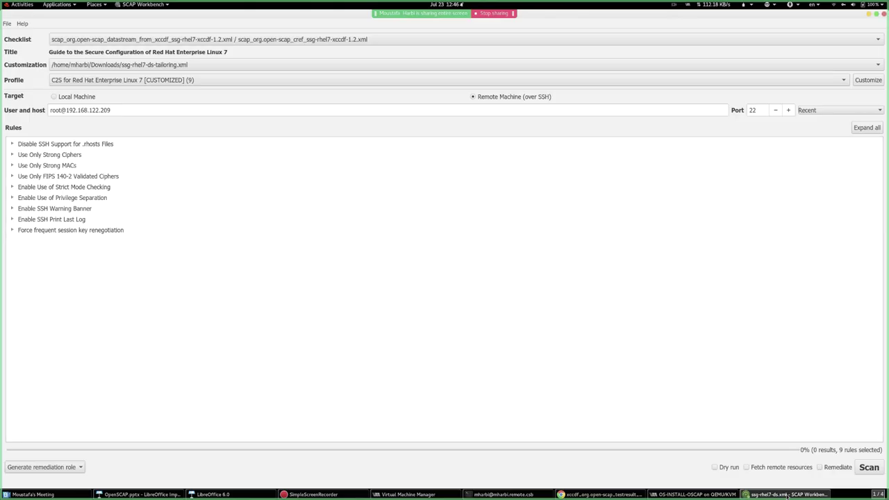
- Select the full 213-rule C2S profile and set customization to None selected
{"action": "left_click", "coordinate": [165, 82]}
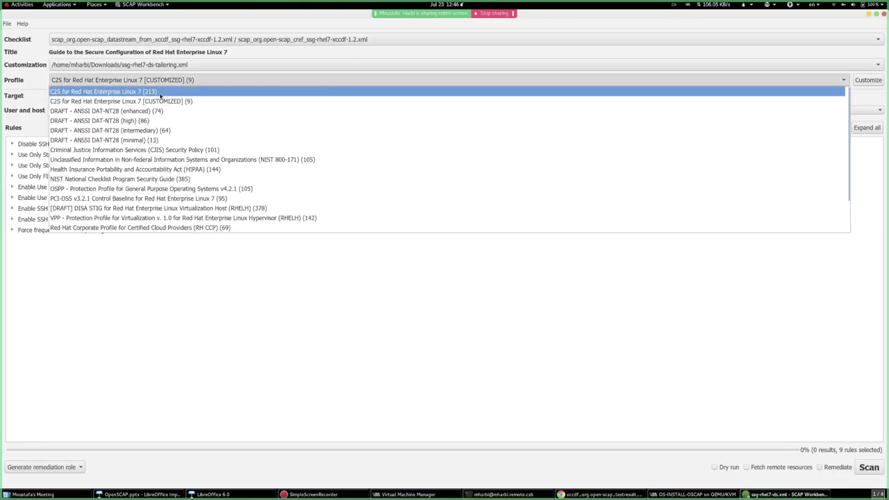
{"action": "left_click", "coordinate": [201, 90]}
{"action": "left_click", "coordinate": [192, 65]}
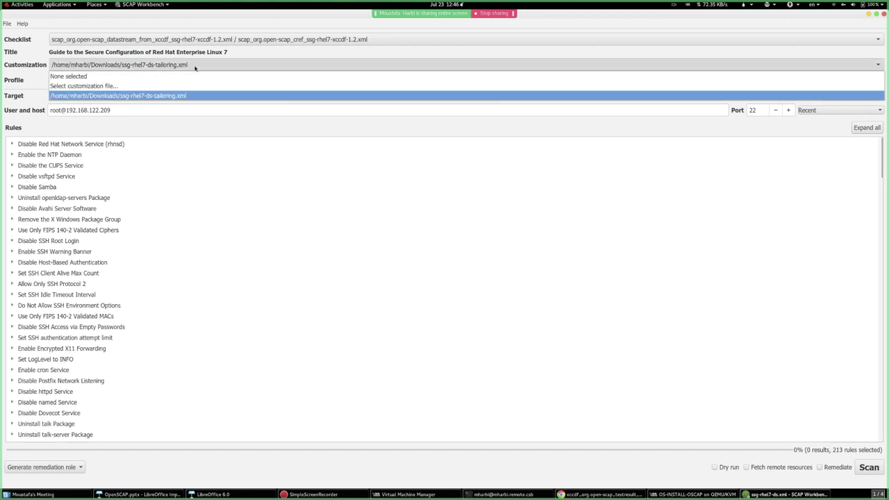
{"action": "left_click", "coordinate": [169, 77]}
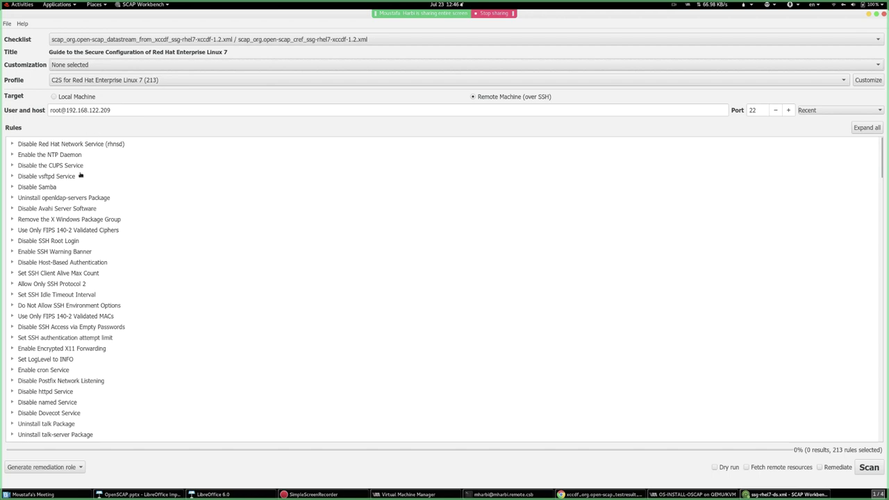
- Generate an Ansible remediation playbook and save it over the existing remediation.yml
{"action": "left_click", "coordinate": [34, 469]}
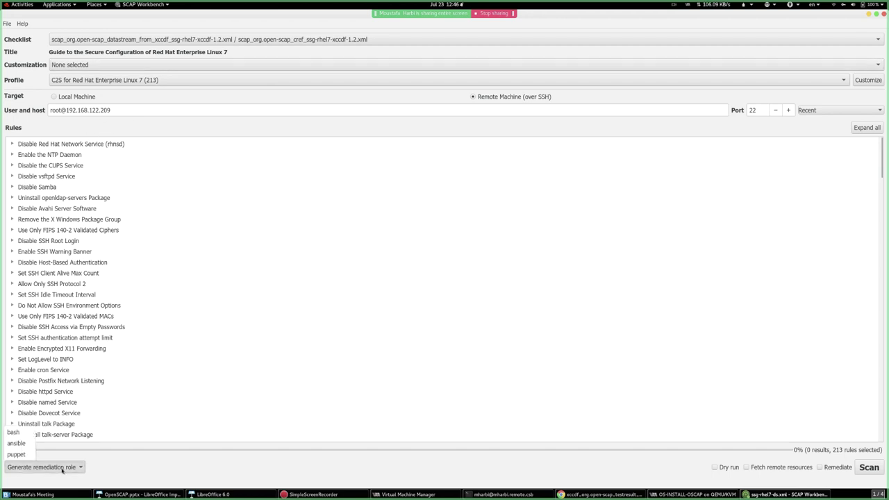
{"action": "left_click", "coordinate": [21, 443]}
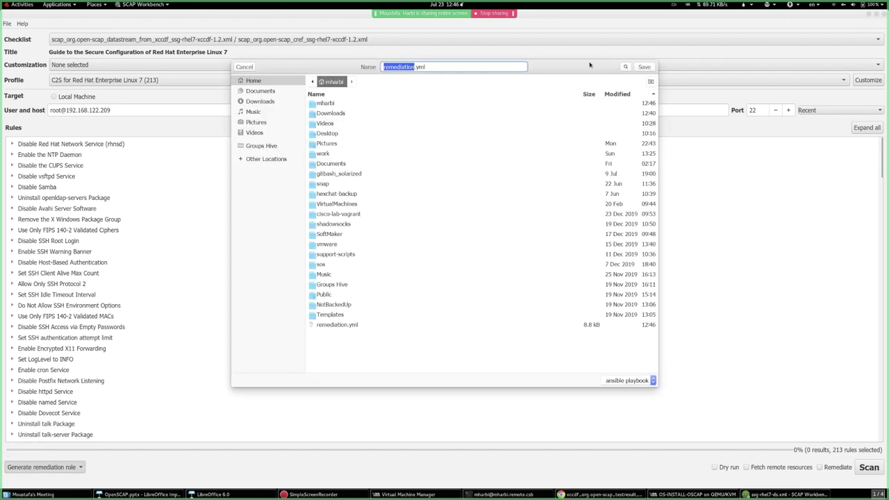
{"action": "left_click", "coordinate": [645, 67]}
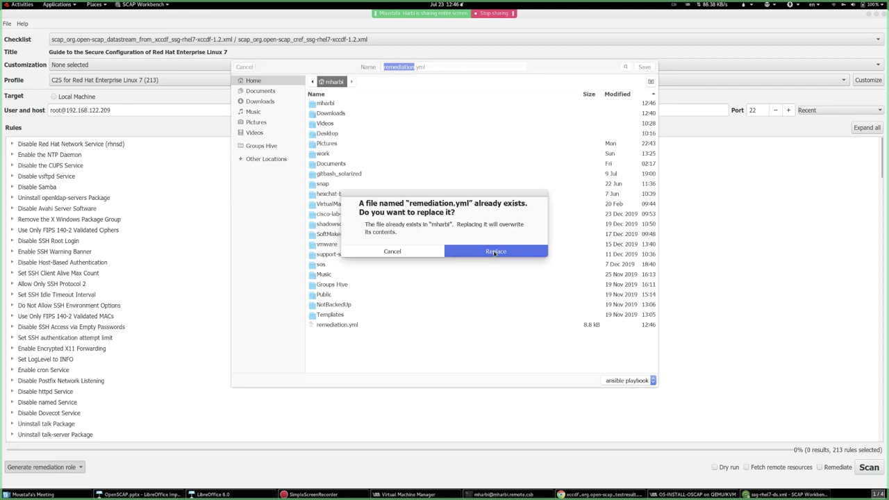
{"action": "left_click", "coordinate": [495, 251]}
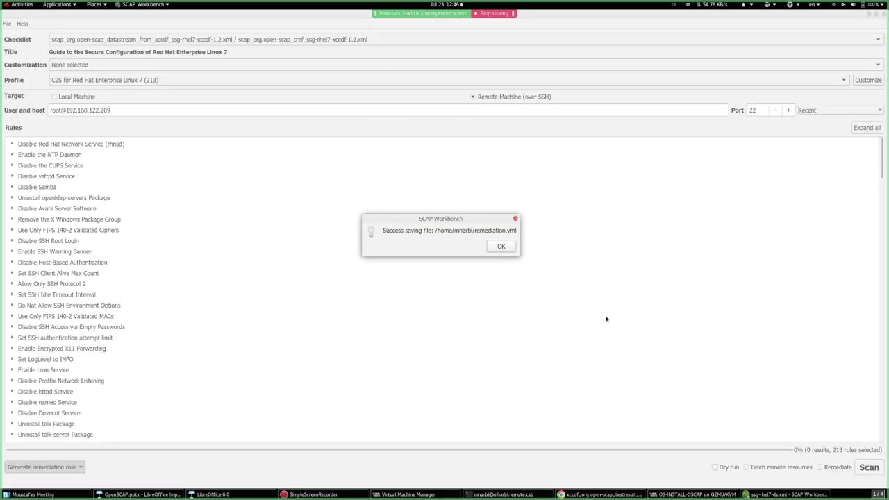
{"action": "key", "text": "Return"}
{"action": "key", "text": "alt+Tab"}
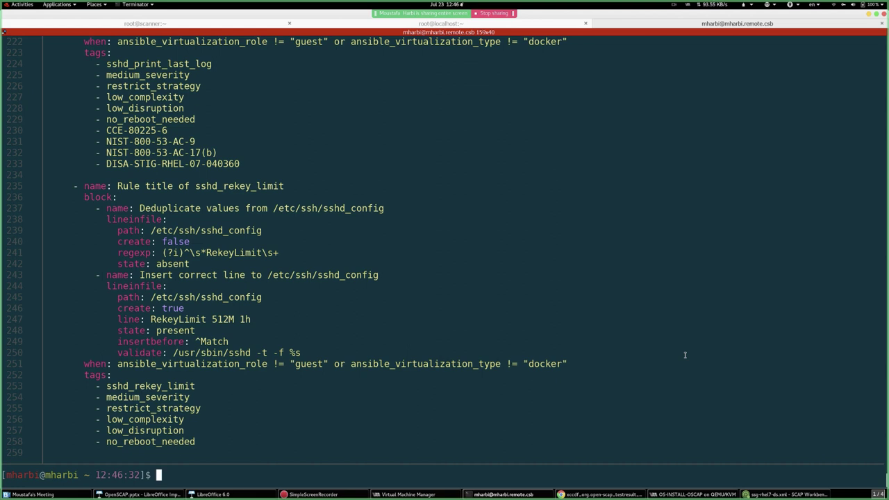
- Display remediation.yml with cat and jump to the end of the playbook
{"action": "type", "text": "le"}
{"action": "key", "text": "BackSpace"}
{"action": "key", "text": "BackSpace"}
{"action": "type", "text": "cat re"}
{"action": "key", "text": "Tab"}
{"action": "key", "text": "Return"}
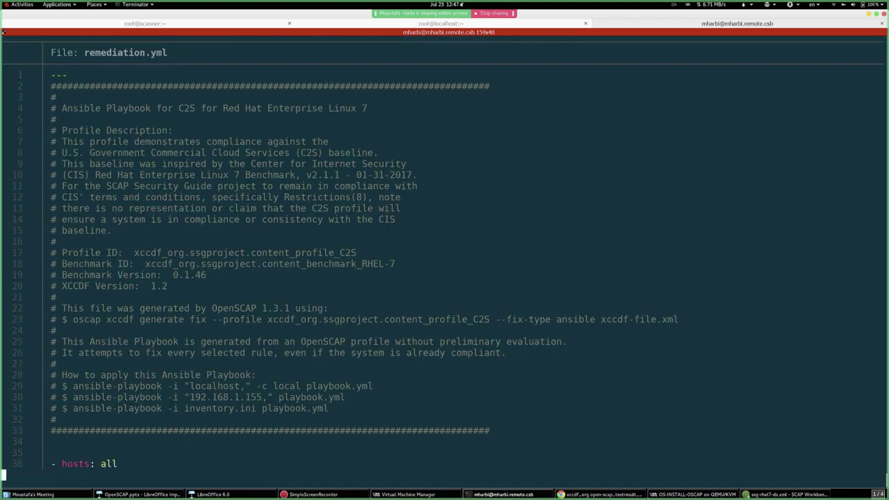
{"action": "key", "text": "shift+g"}
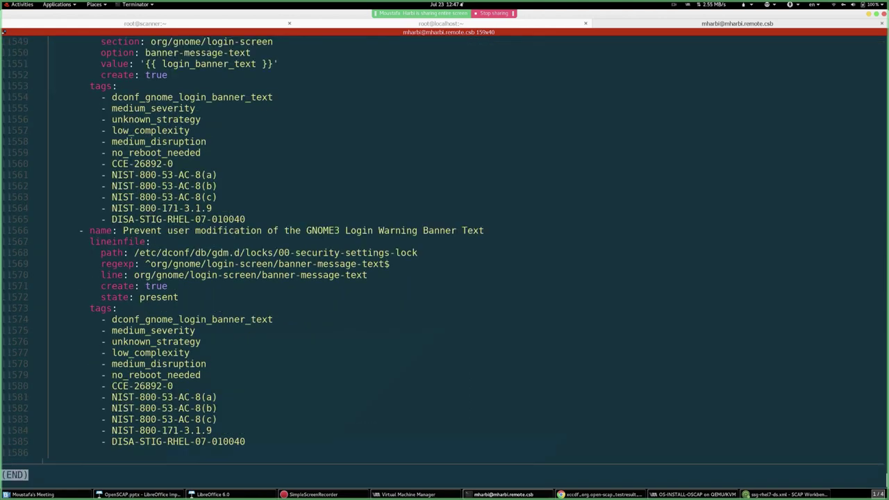
- Highlight the final login-banner tasks on lines 1554–1585, then bring back the presentation slide
{"action": "double_click", "coordinate": [10, 441]}
{"action": "left_click_drag", "start_coordinate": [10, 440], "coordinate": [2, 106]}
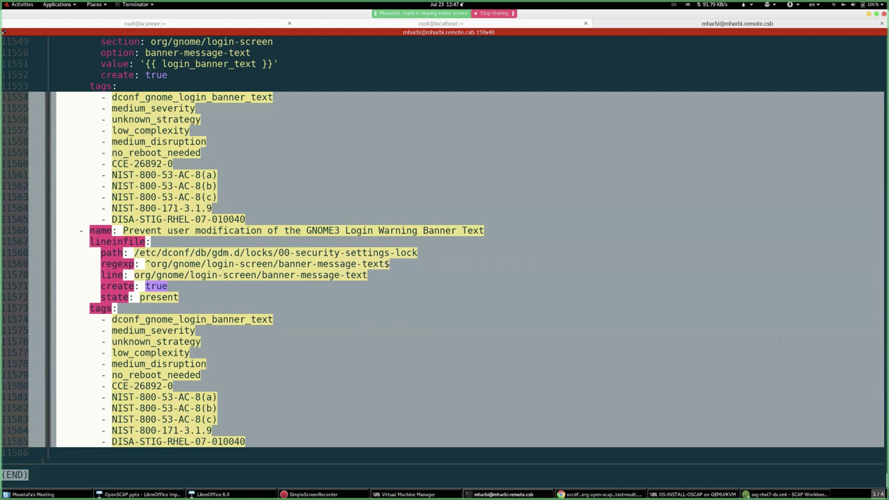
{"action": "left_click", "coordinate": [477, 291]}
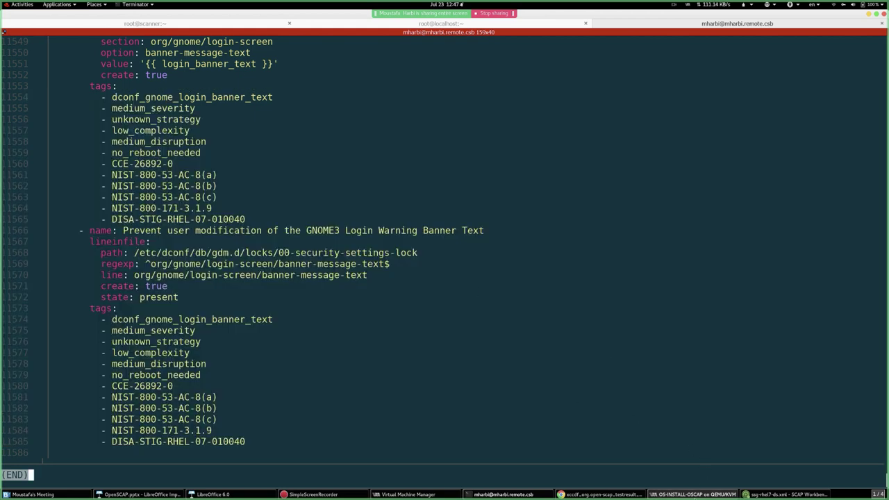
{"action": "left_click", "coordinate": [684, 493]}
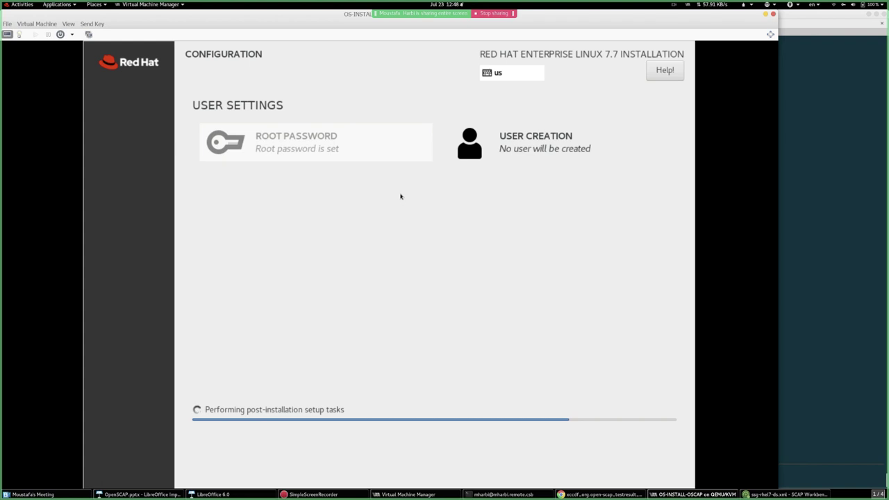
{"action": "left_click", "coordinate": [833, 173]}
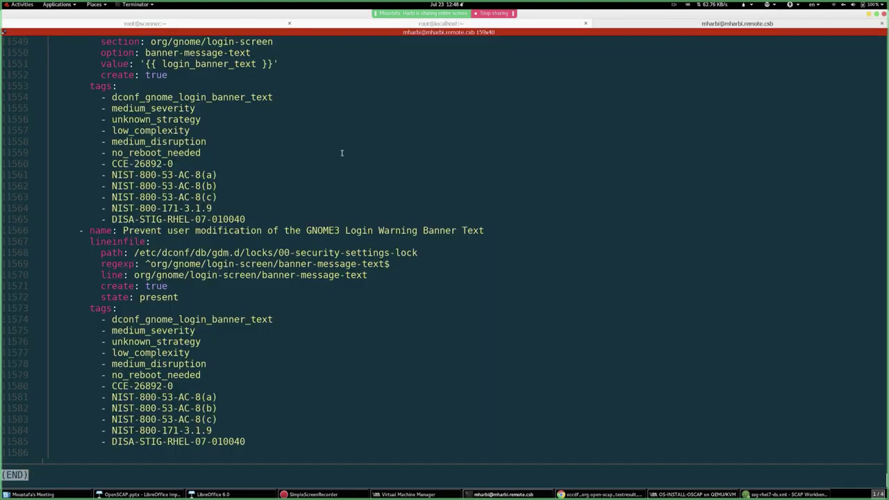
{"action": "left_click", "coordinate": [261, 490]}
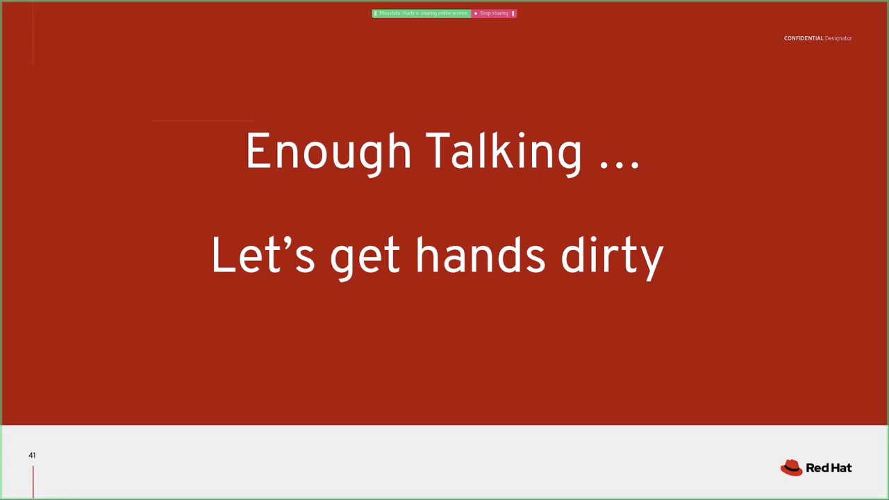
- Advance to slide 42 'LAB Scenario', then switch to BlueJeans and open the Chat tab
{"action": "key", "text": "Right"}
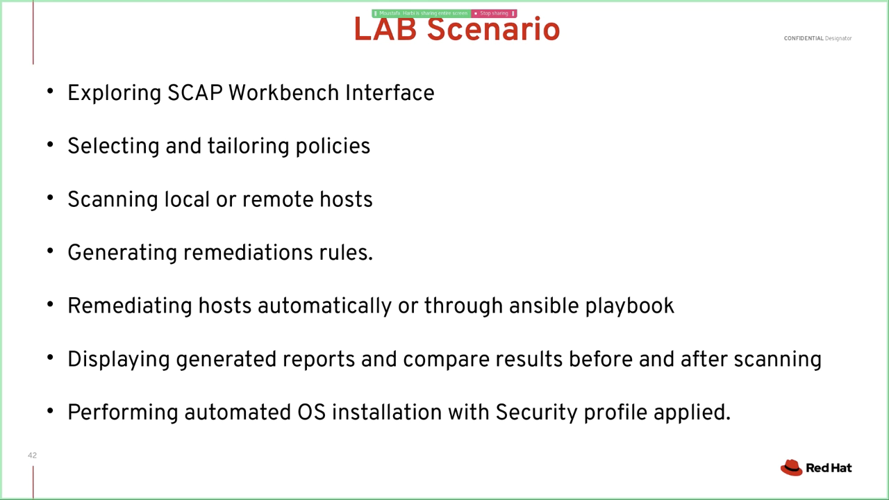
{"action": "key", "text": "alt+Tab"}
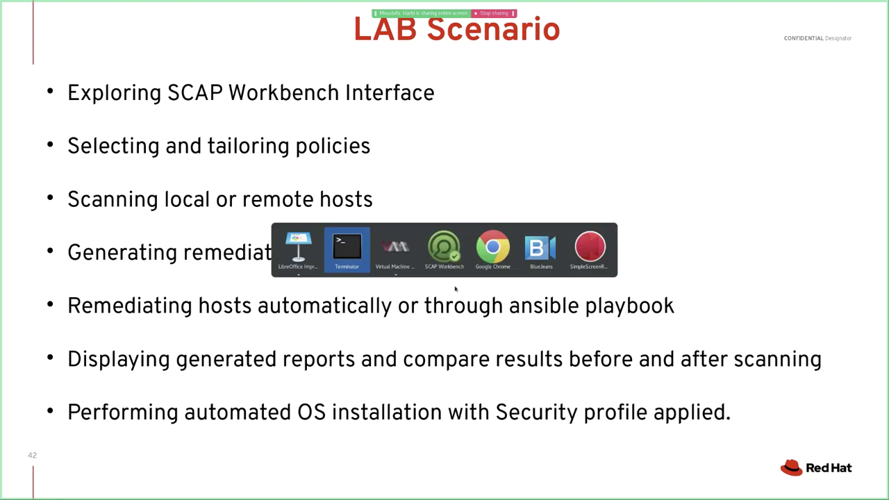
{"action": "key", "text": "alt+Tab"}
{"action": "key", "text": "alt+Tab"}
{"action": "key", "text": "alt+Tab"}
{"action": "key", "text": "alt+Tab"}
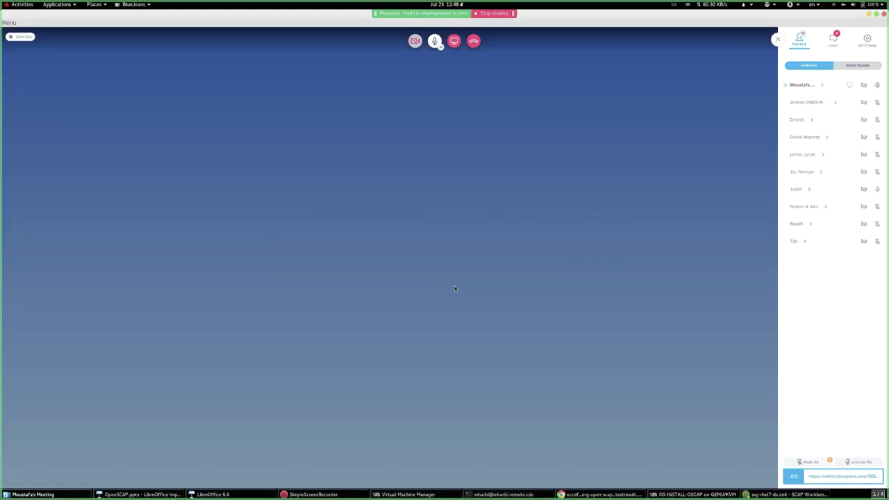
{"action": "left_click", "coordinate": [834, 41]}
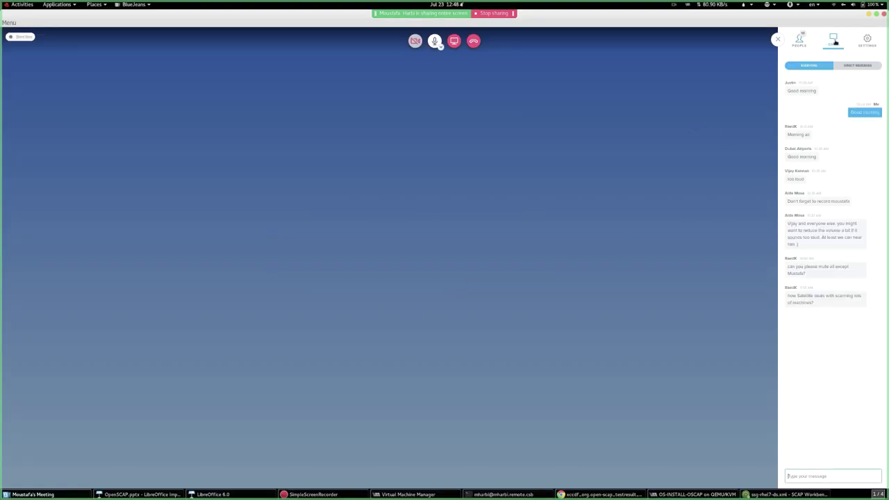